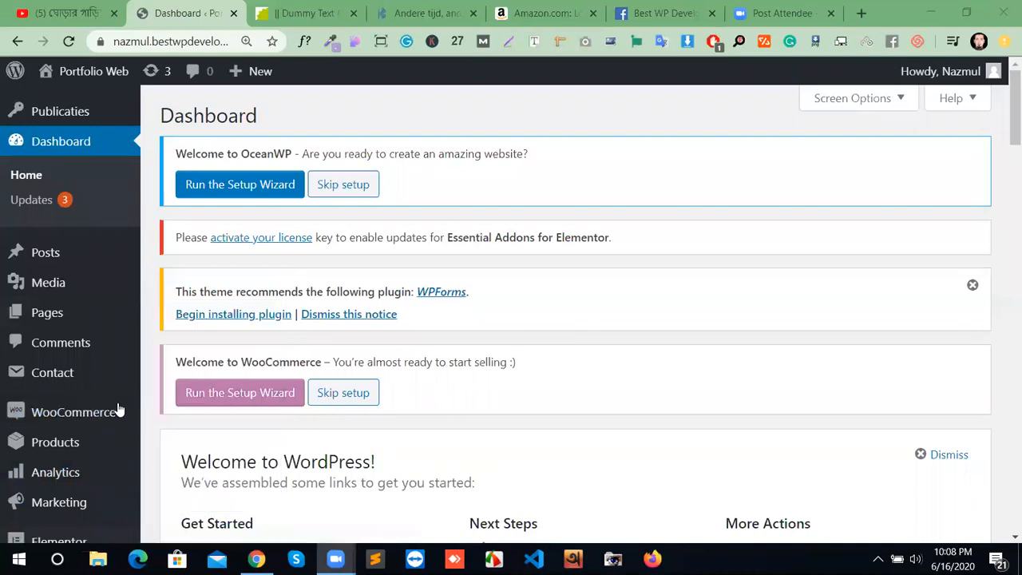
# Step: Open the page for adding new plugins in a separate browser tab and switch to it
pyautogui.scroll(-3, 73, 418)
pyautogui.moveTo(53, 434)
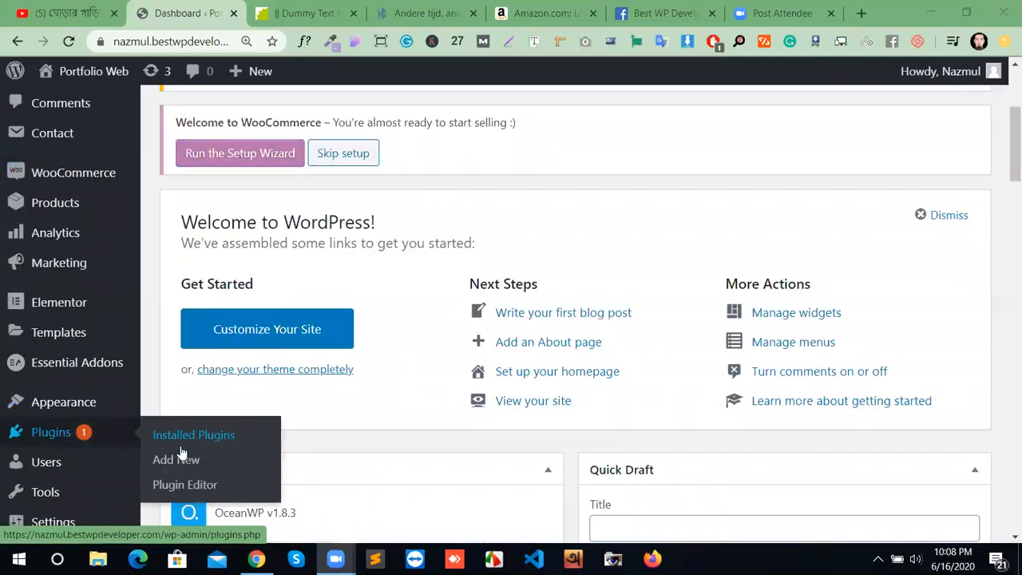
pyautogui.scroll(3, 178, 460)
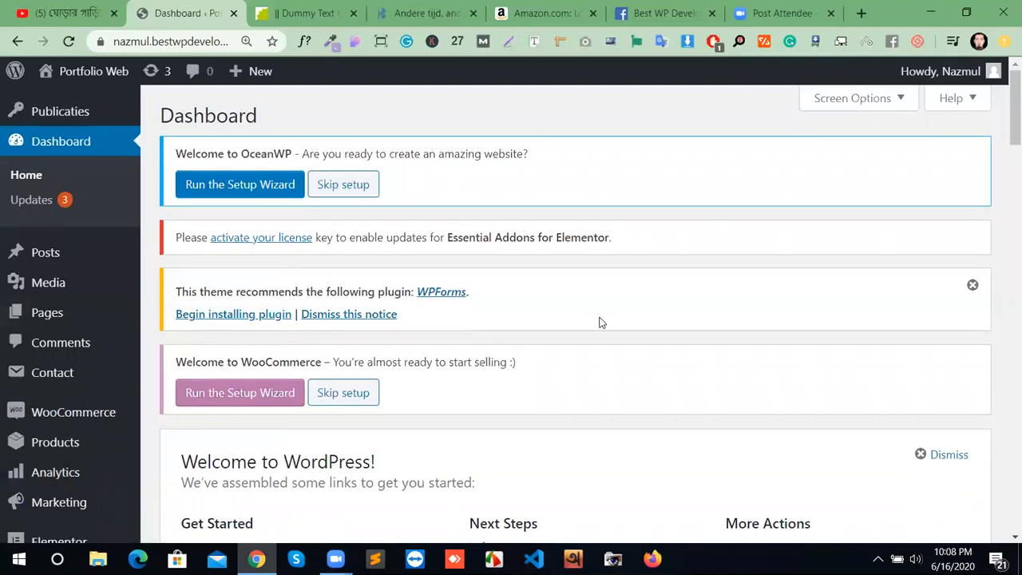
pyautogui.scroll(-2, 24, 443)
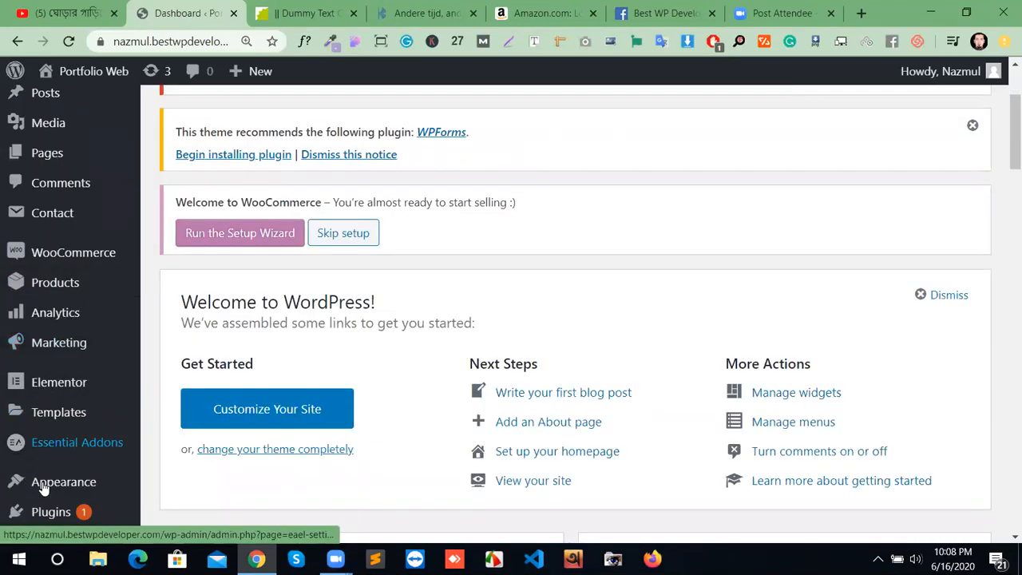
pyautogui.moveTo(48, 509)
pyautogui.keyDown('ctrl'); pyautogui.click(169, 475); pyautogui.keyUp('ctrl')
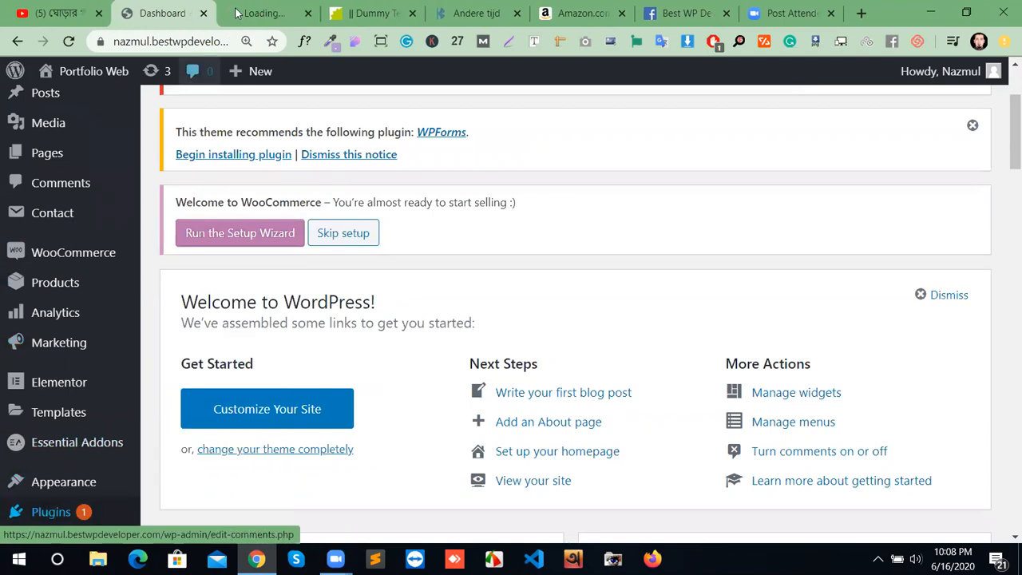
pyautogui.click(253, 6)
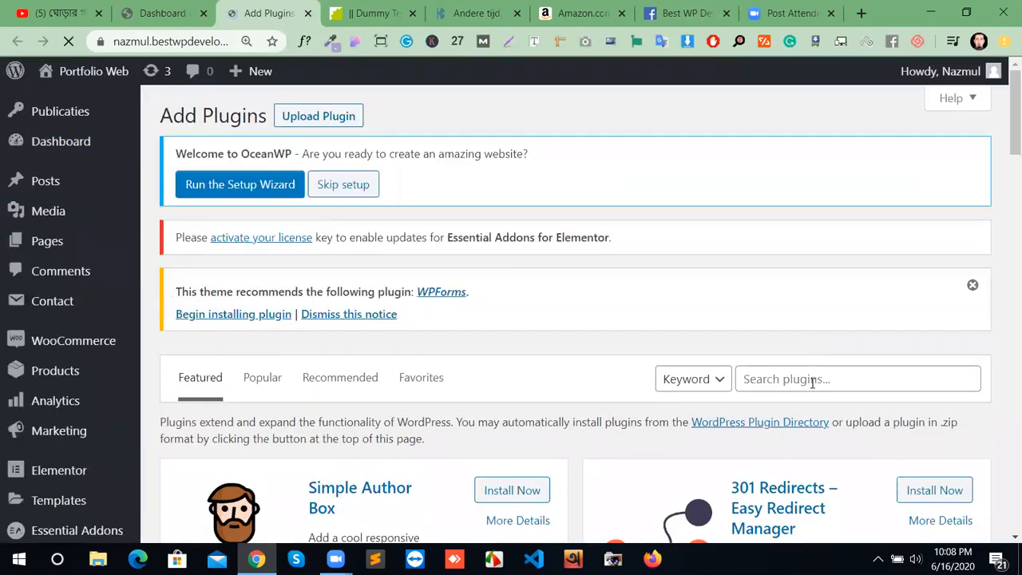
# Step: Search the plugin directory for "woocommerce" and examine the WooCommerce plugin's entry and installation status
pyautogui.click(798, 381)
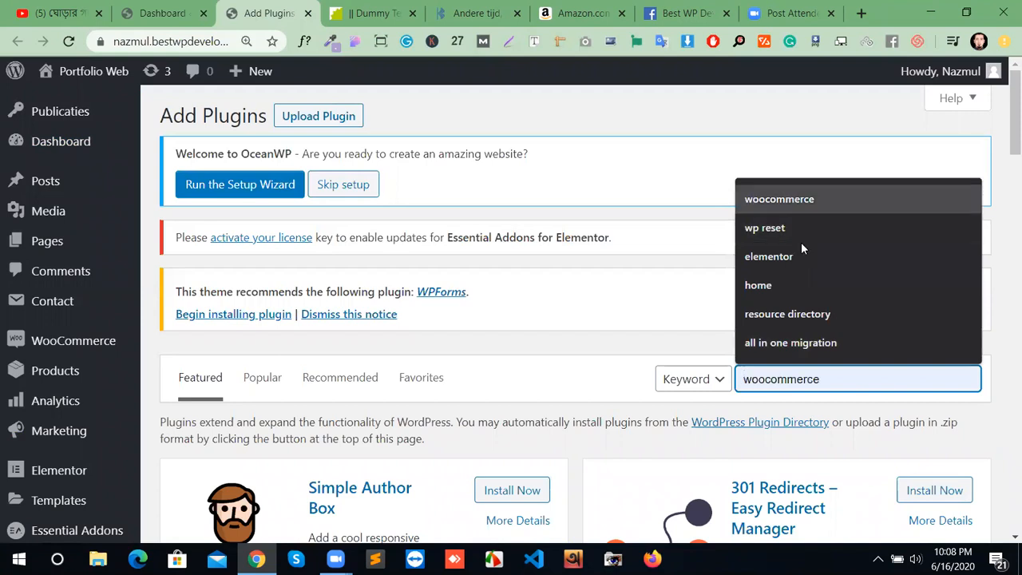
pyautogui.press('Return')
pyautogui.scroll(-1, 686, 436)
pyautogui.scroll(-3, 675, 415)
pyautogui.scroll(3, 675, 439)
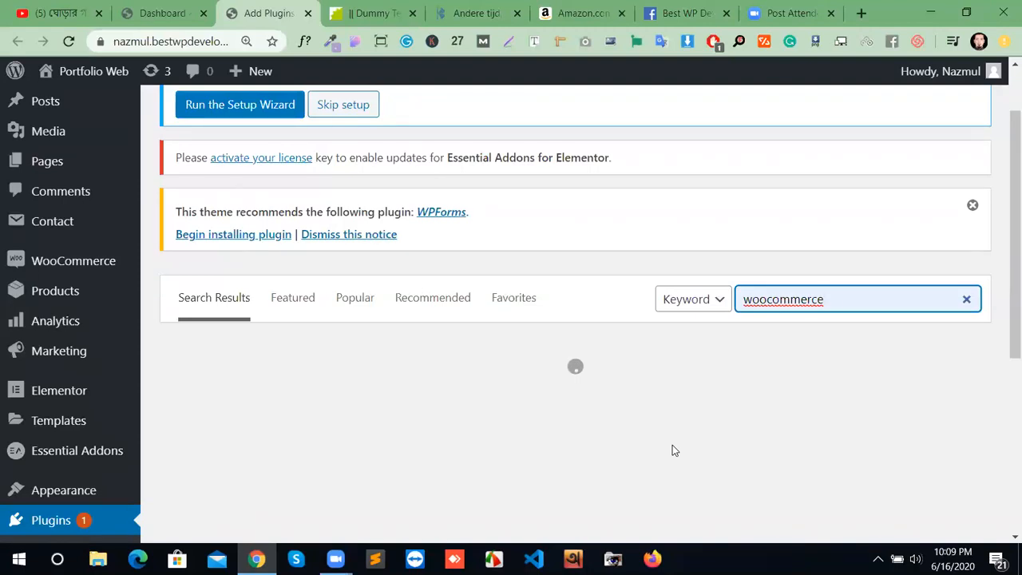
pyautogui.scroll(-2, 319, 416)
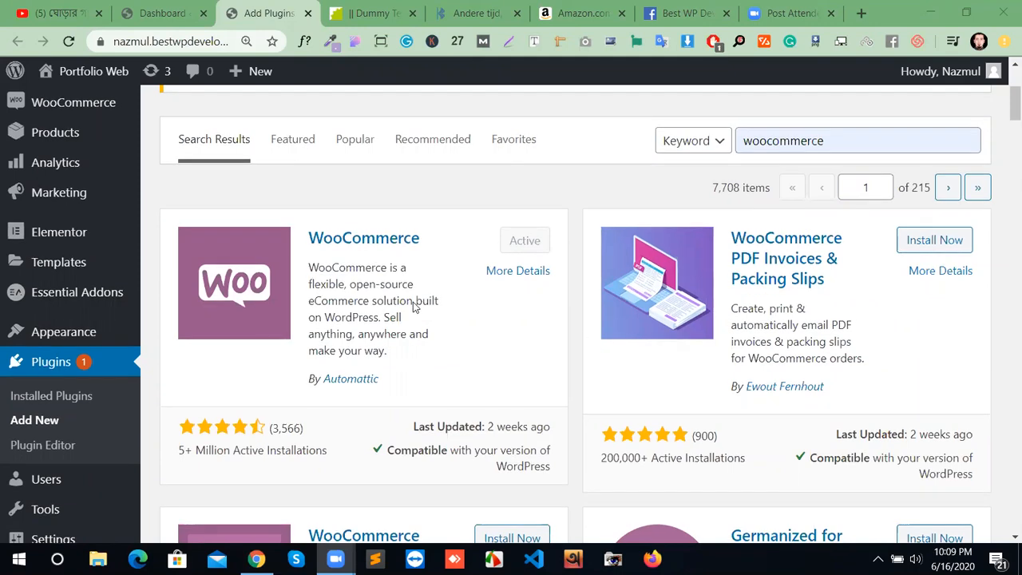
pyautogui.scroll(3, 423, 306)
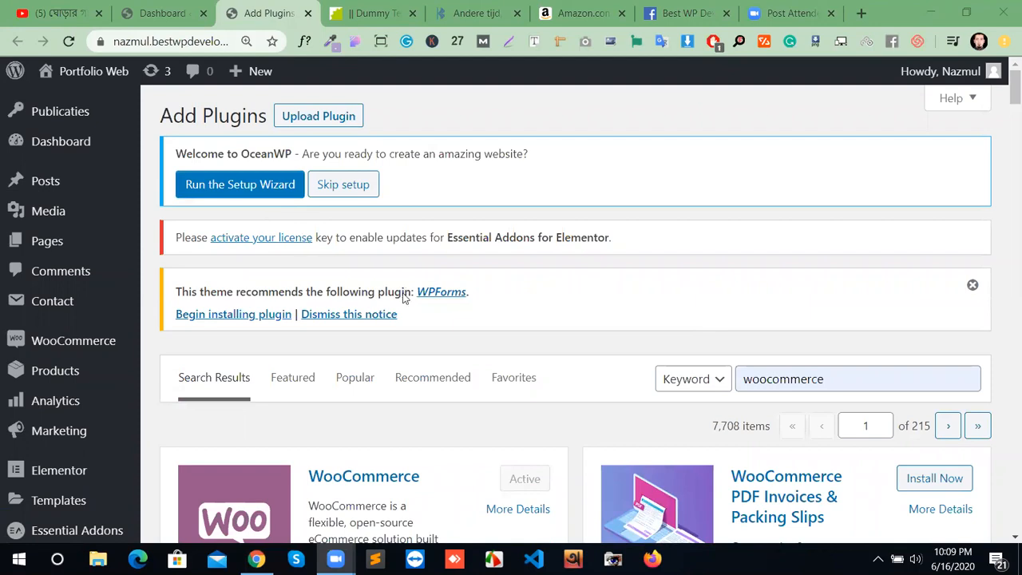
pyautogui.scroll(-1, 419, 304)
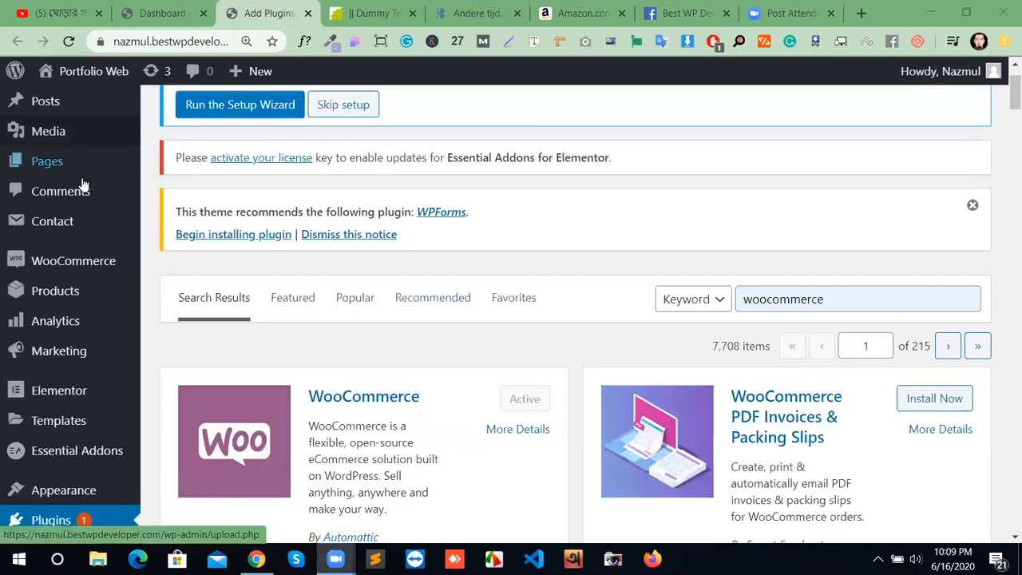
pyautogui.scroll(1, 67, 126)
# Step: Return to the dashboard home and run the WooCommerce setup wizard
pyautogui.moveTo(67, 127)
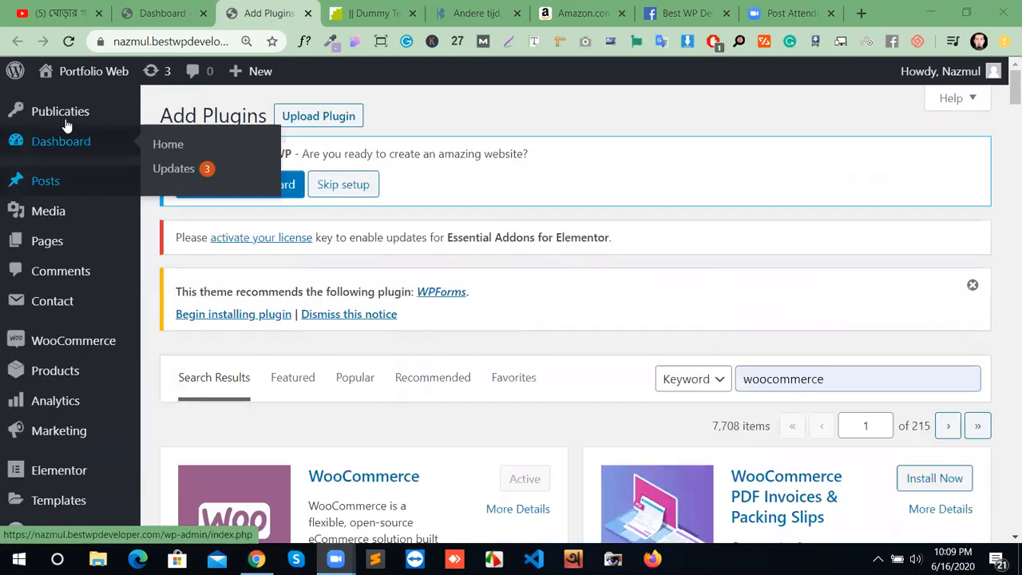
pyautogui.moveTo(74, 149)
pyautogui.click(158, 143)
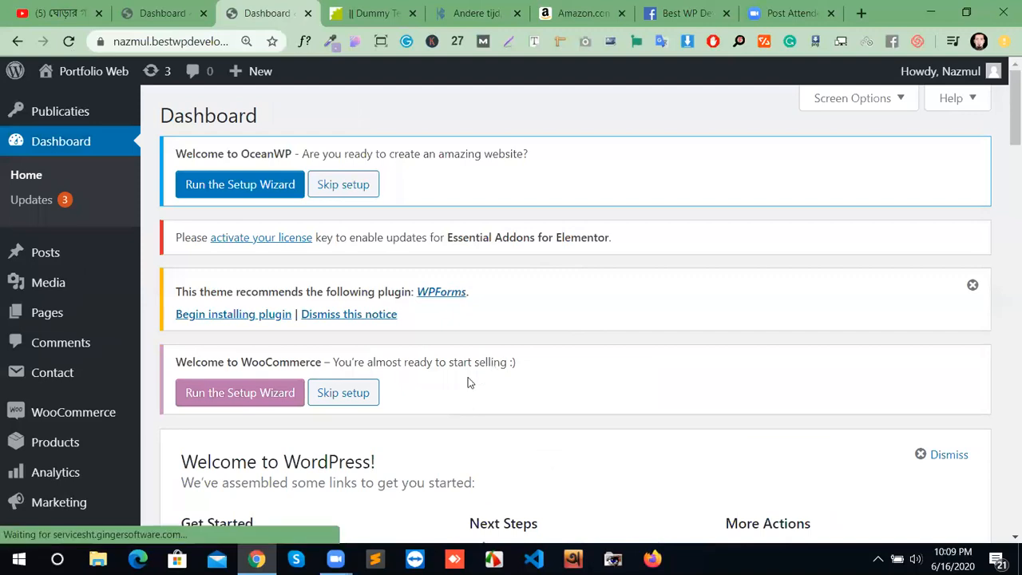
pyautogui.click(250, 399)
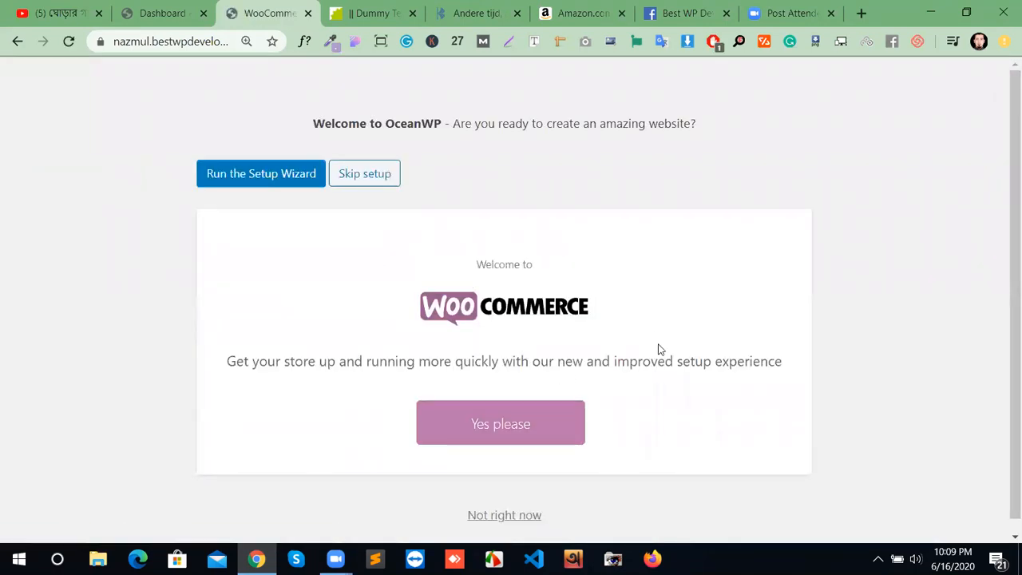
# Step: Accept the offer to use WooCommerce's new and improved setup experience
pyautogui.scroll(-1, 650, 386)
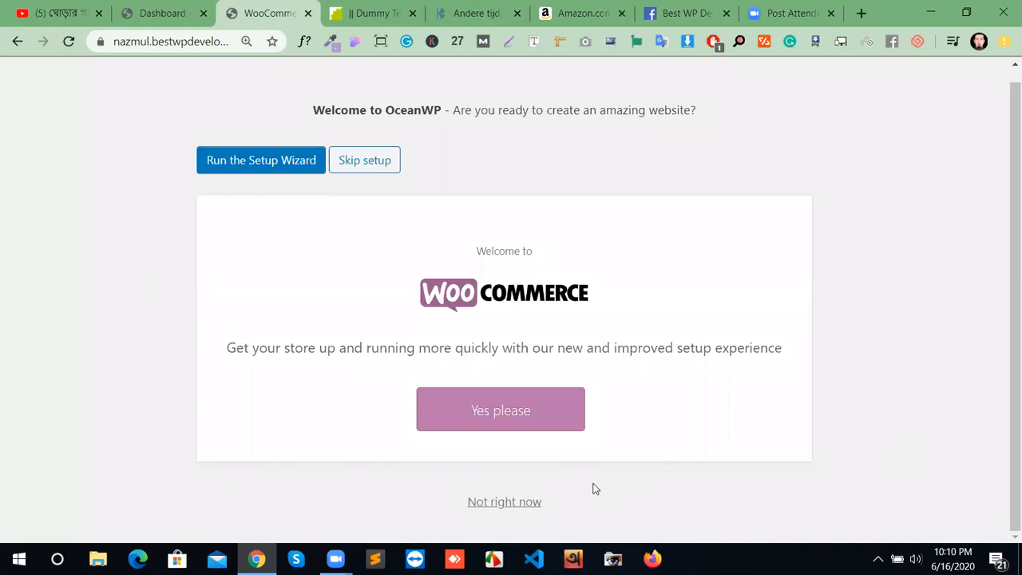
pyautogui.click(500, 509)
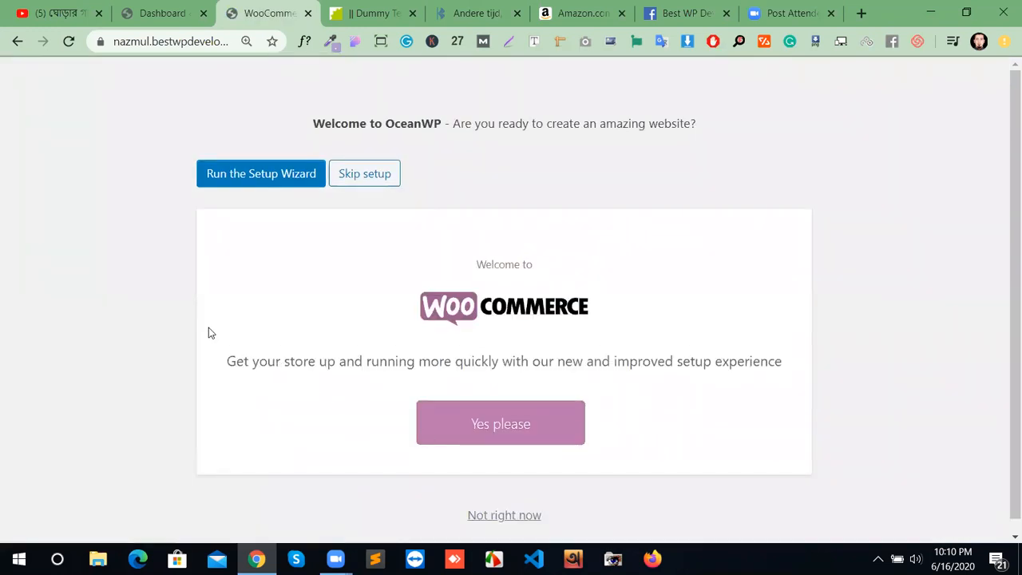
pyautogui.click(151, 8)
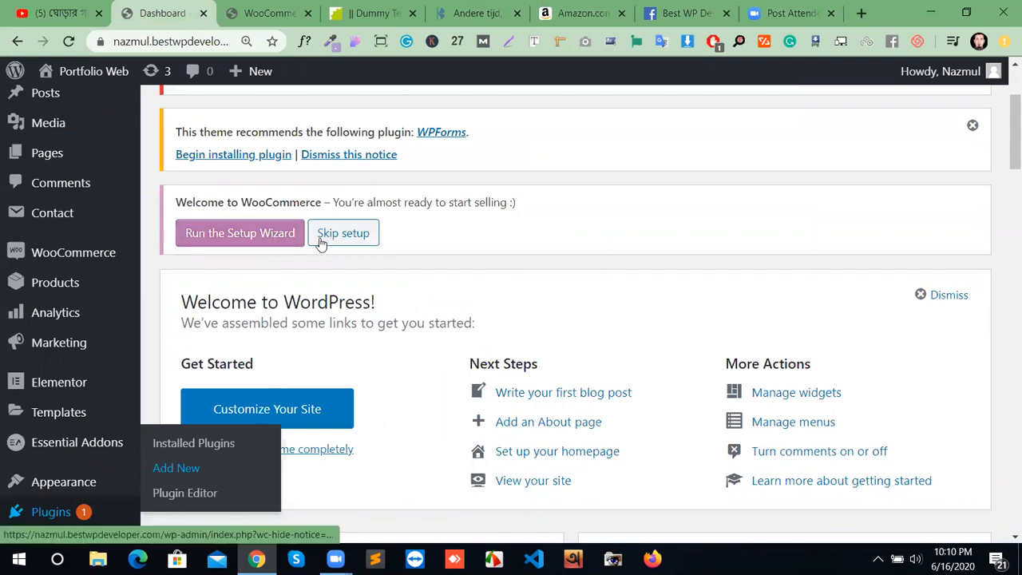
pyautogui.click(268, 13)
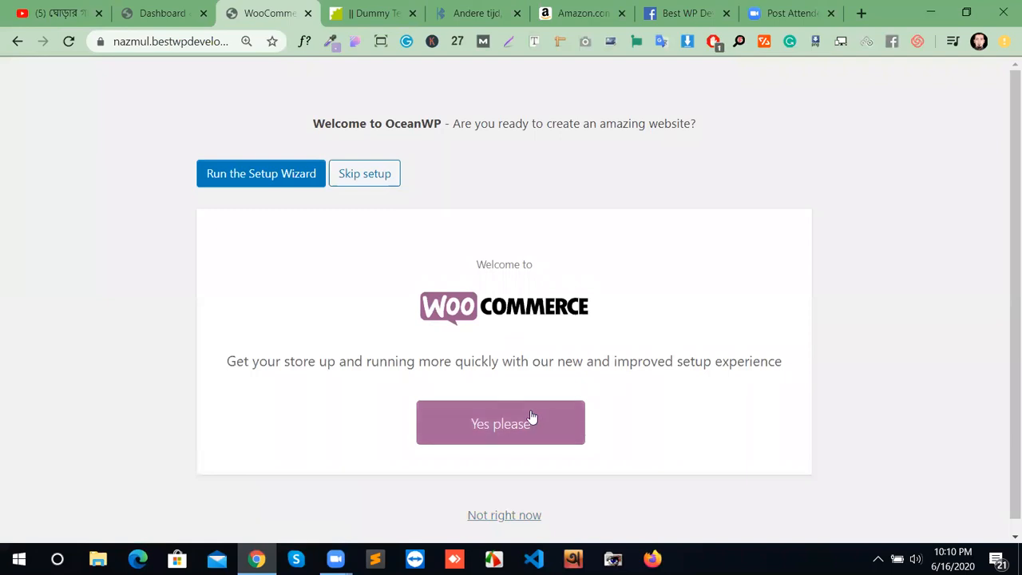
pyautogui.click(503, 436)
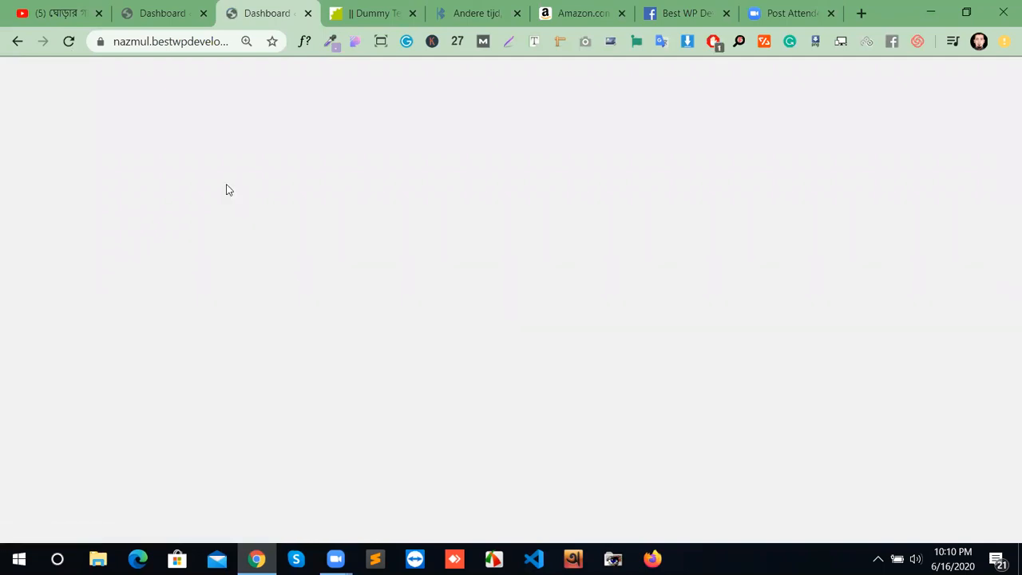
# Step: Reload the blank store setup page to bring up the store details form
pyautogui.click(70, 42)
pyautogui.click(168, 13)
pyautogui.click(268, 12)
pyautogui.click(180, 13)
pyautogui.click(257, 16)
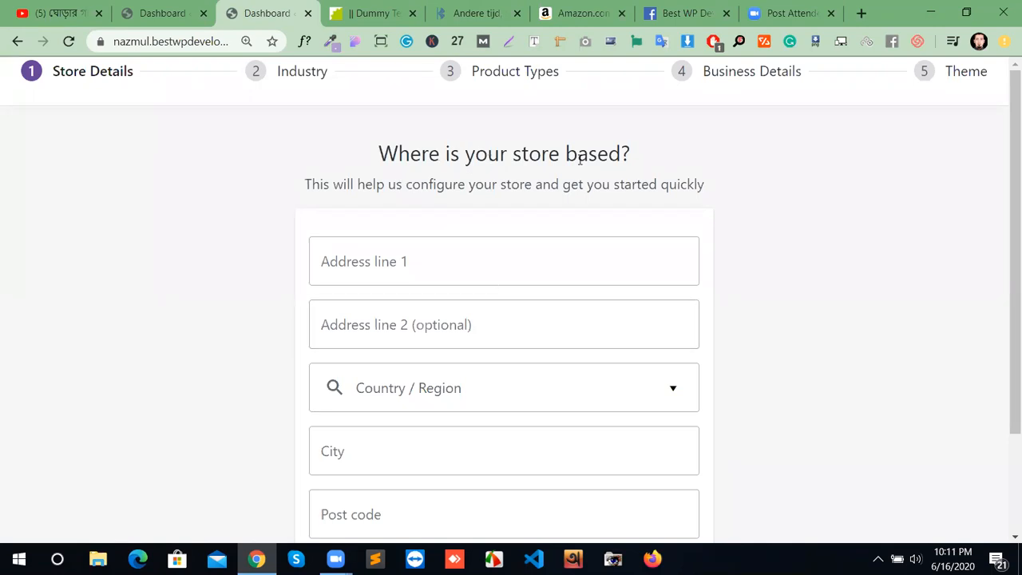
# Step: Enter the store's street address in Address line 1 without using the autofill suggestion
pyautogui.click(524, 262)
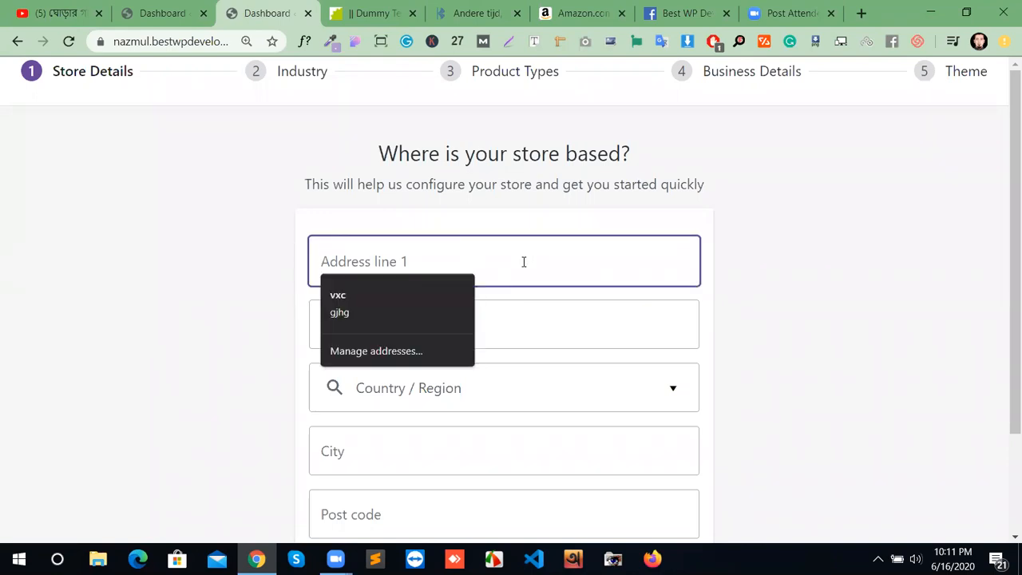
pyautogui.click(710, 293)
pyautogui.click(467, 255)
pyautogui.click(823, 280)
pyautogui.scroll(-2, 578, 312)
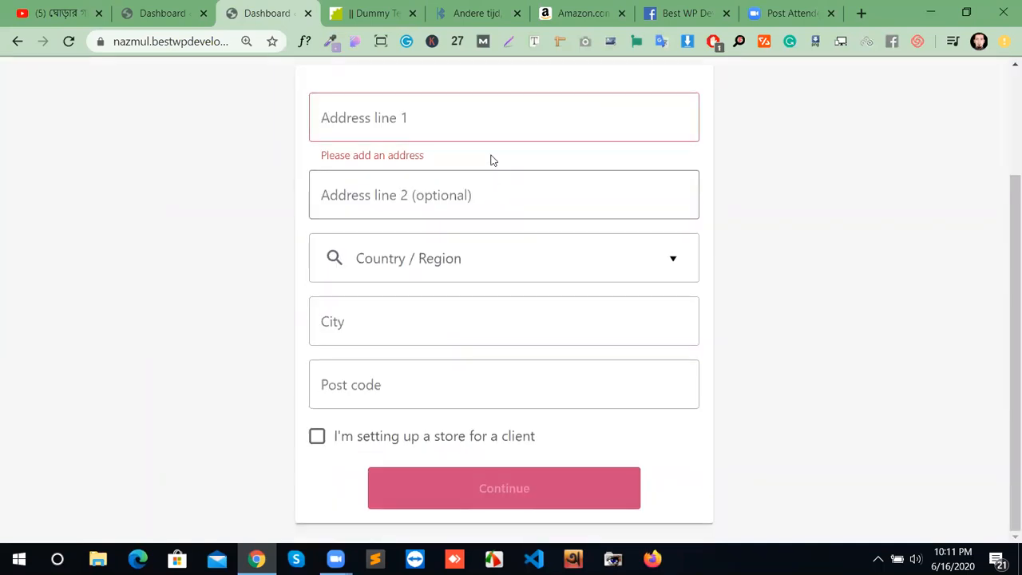
pyautogui.click(468, 117)
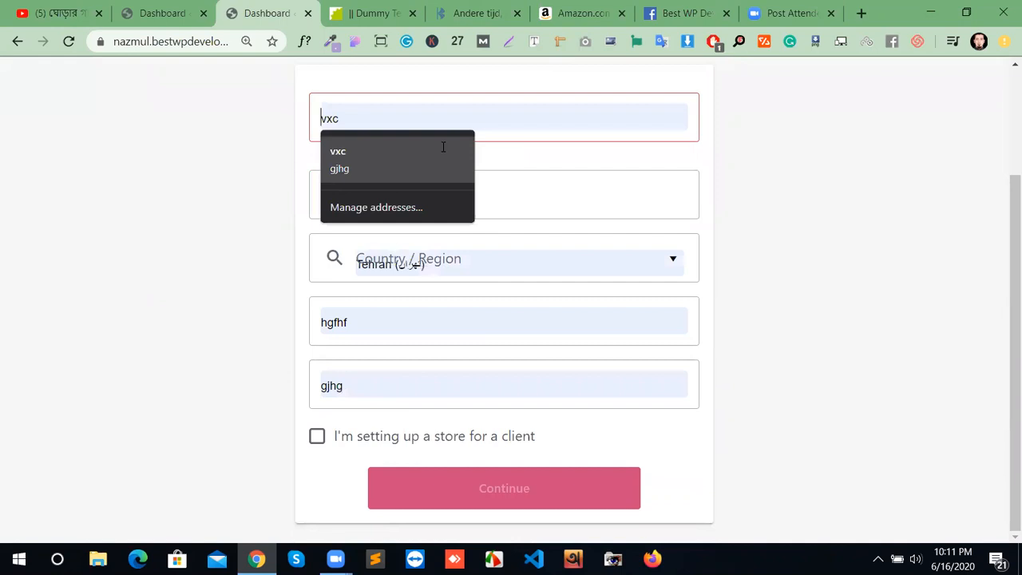
pyautogui.write('wresrfe')
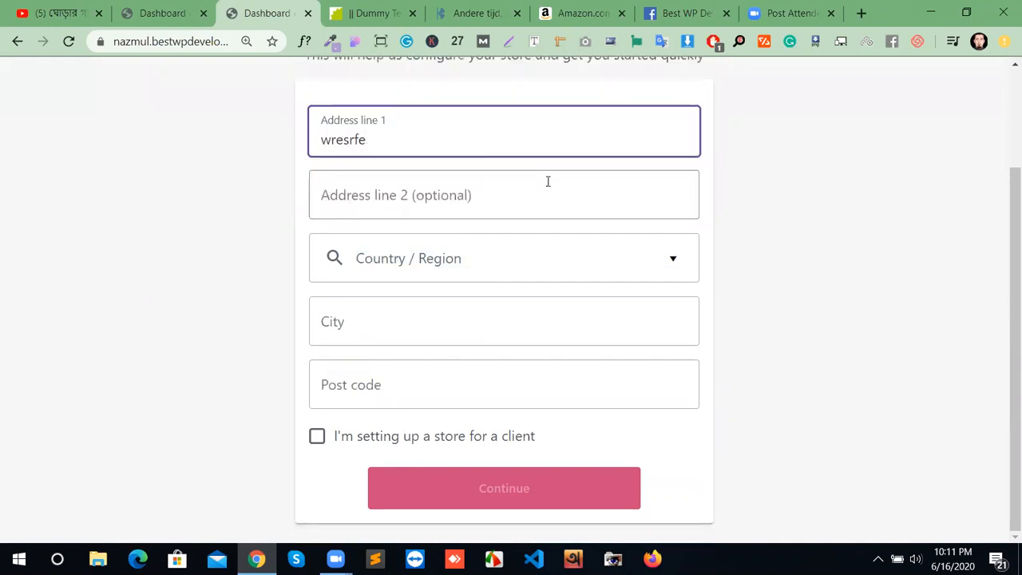
# Step: Leave Address line 2 empty, search the countries for "bang" and select Bangladesh -- Brahmanbaria as the store's country / region
pyautogui.click(522, 206)
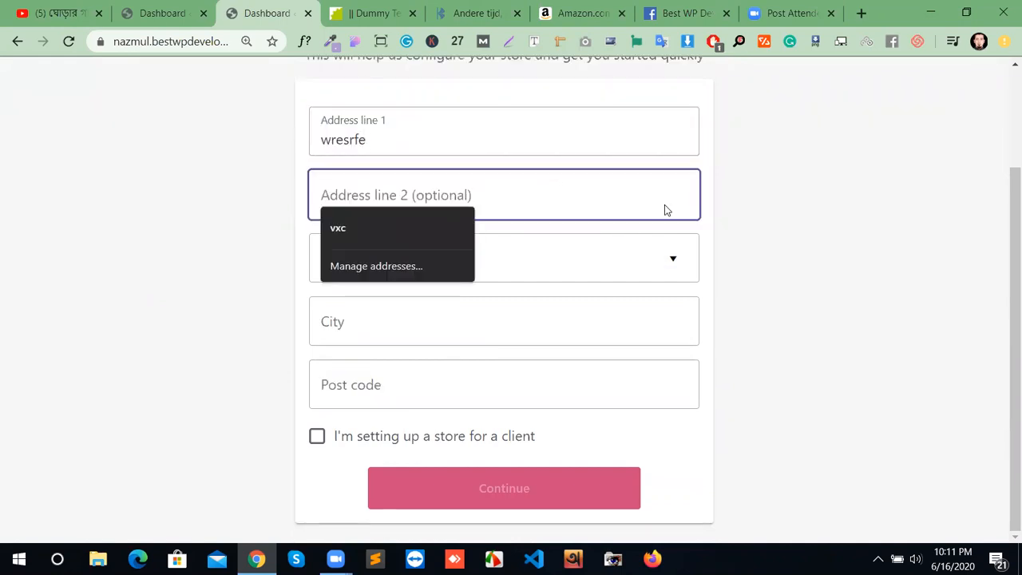
pyautogui.click(614, 265)
pyautogui.click(578, 263)
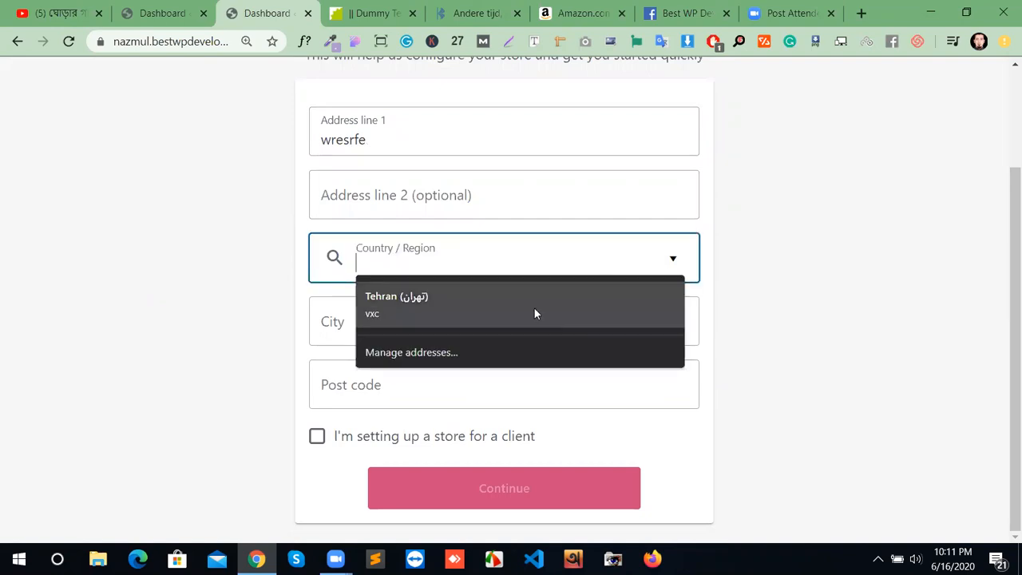
pyautogui.click(826, 357)
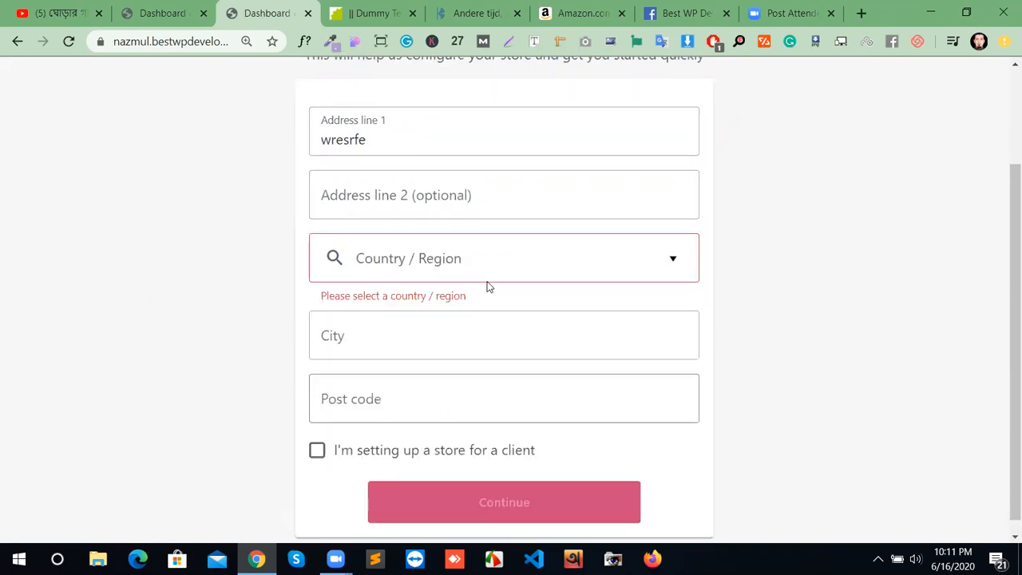
pyautogui.click(677, 265)
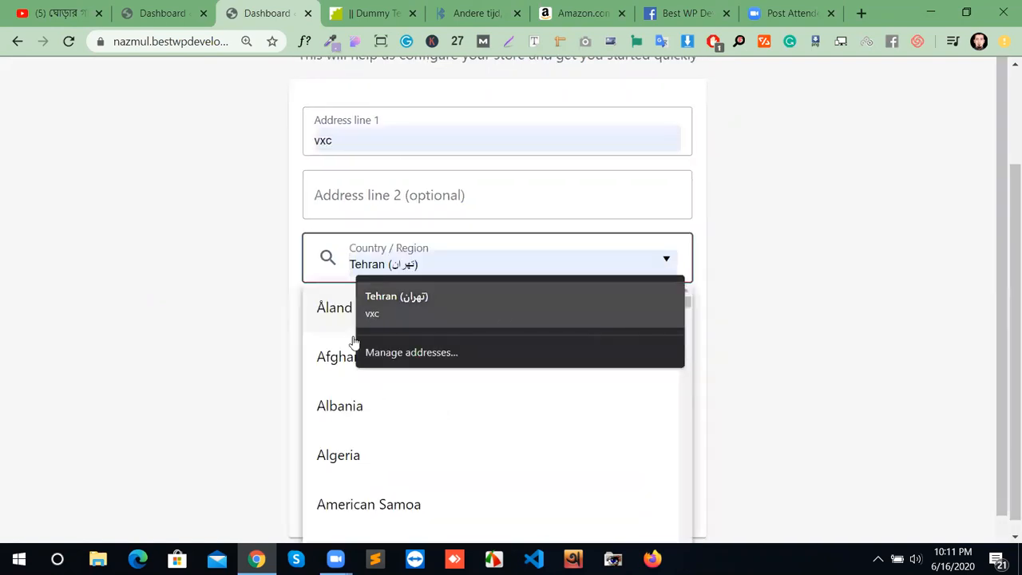
pyautogui.scroll(-3, 355, 342)
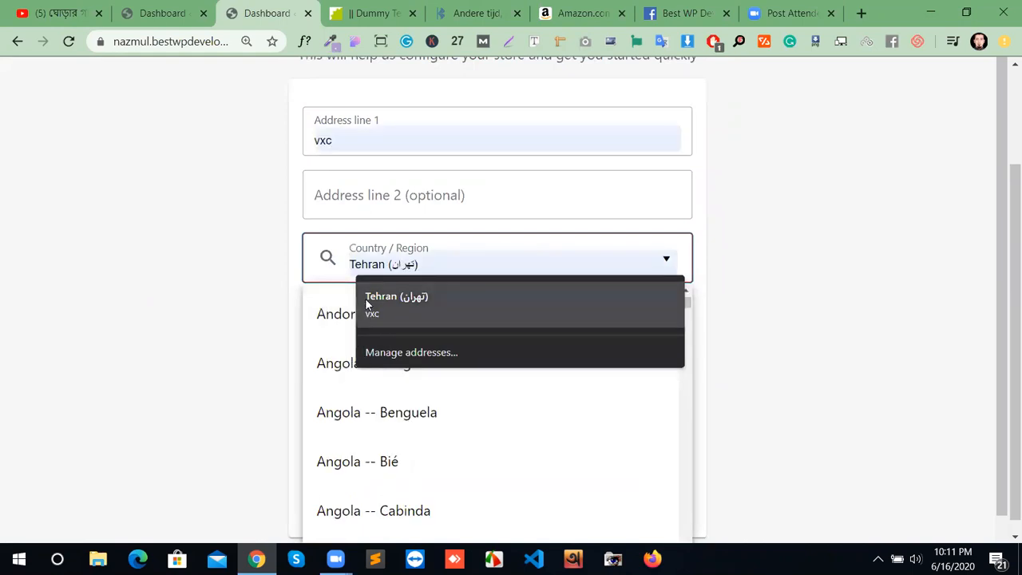
pyautogui.write('bang')
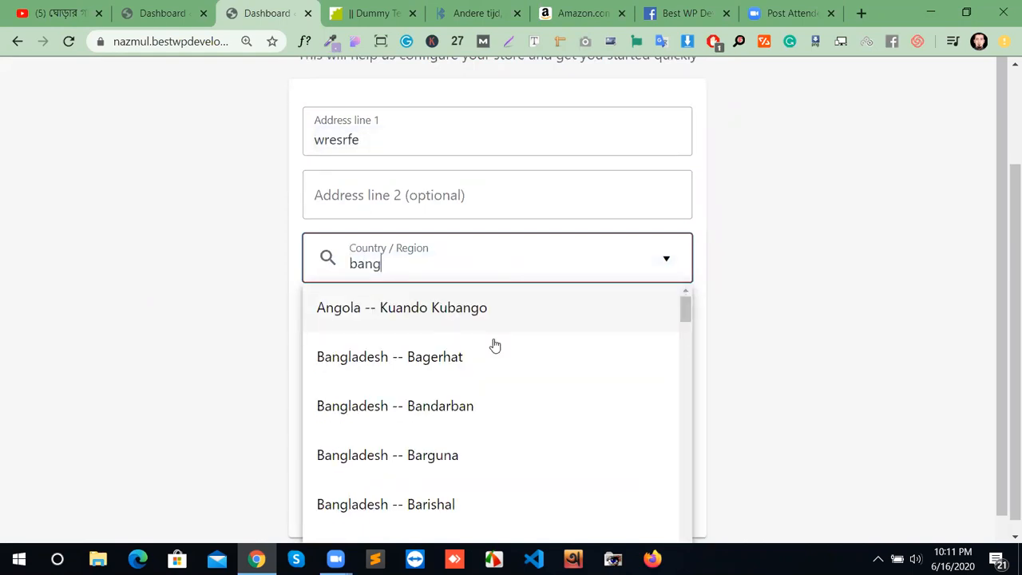
pyautogui.scroll(-4, 406, 443)
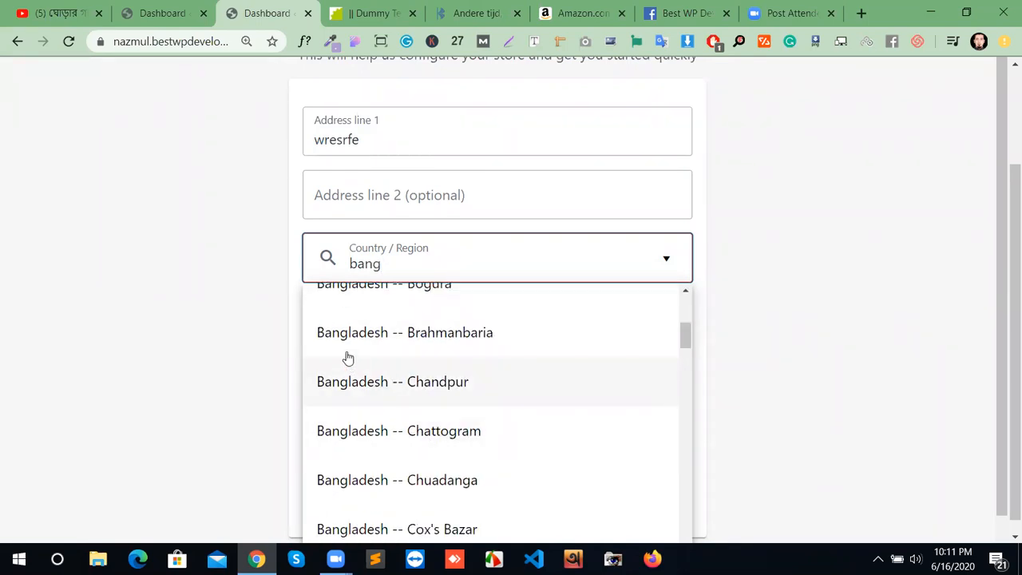
pyautogui.click(348, 342)
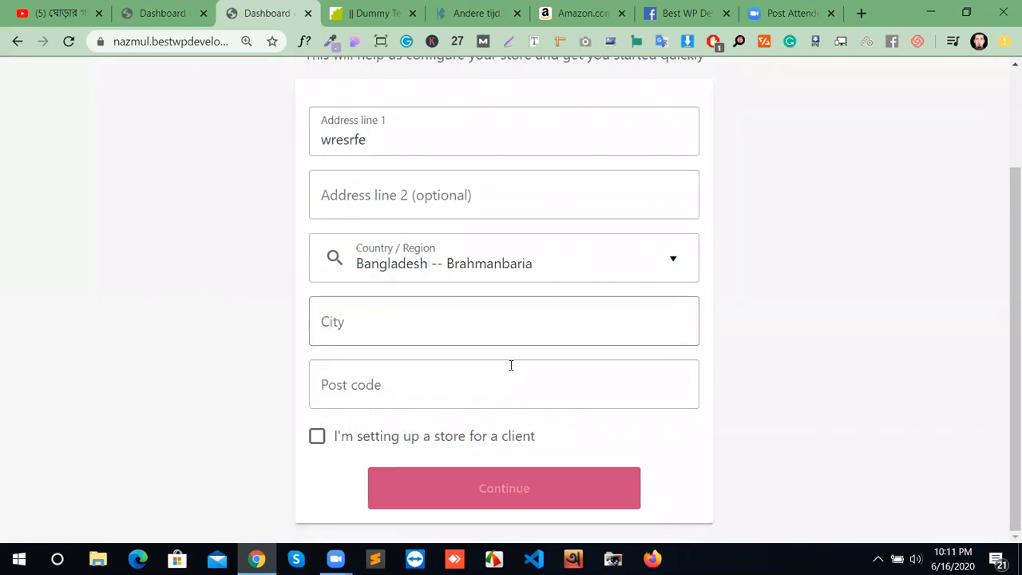
# Step: Set the store's city to "Bra"
pyautogui.click(500, 310)
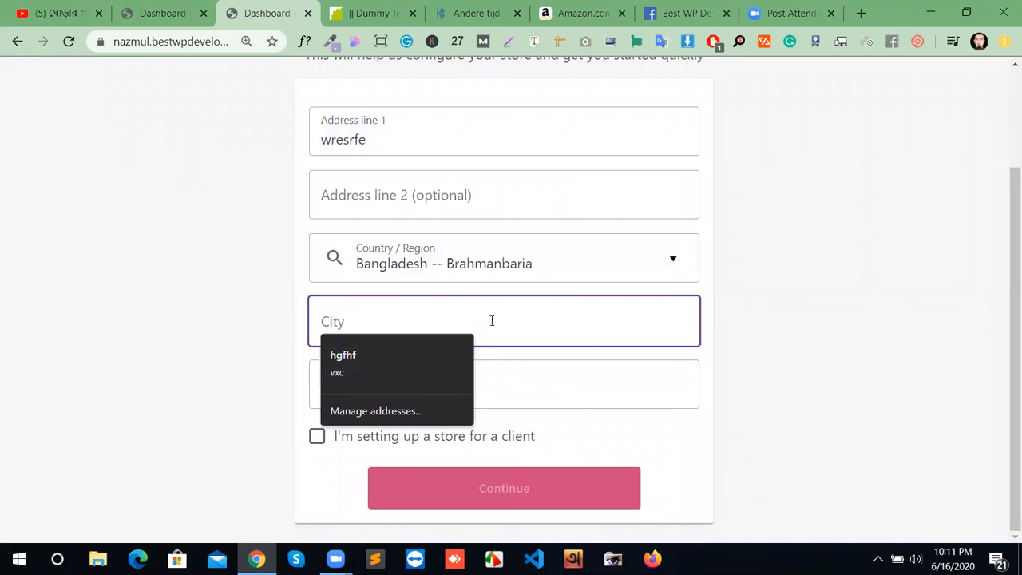
pyautogui.write('tangail')
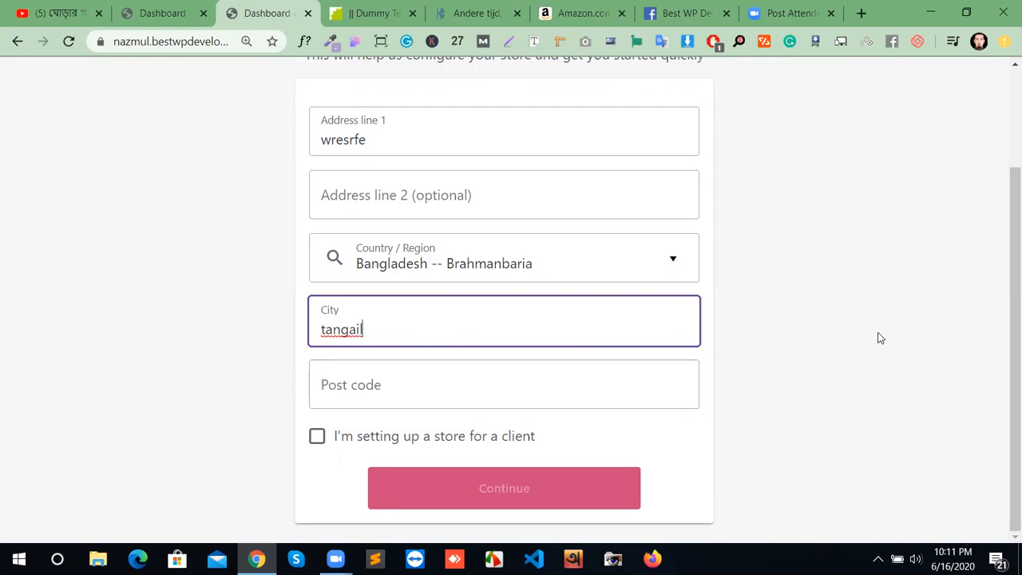
pyautogui.moveTo(403, 326); pyautogui.dragTo(304, 331)
pyautogui.press('BackSpace')
pyautogui.write('Bra')
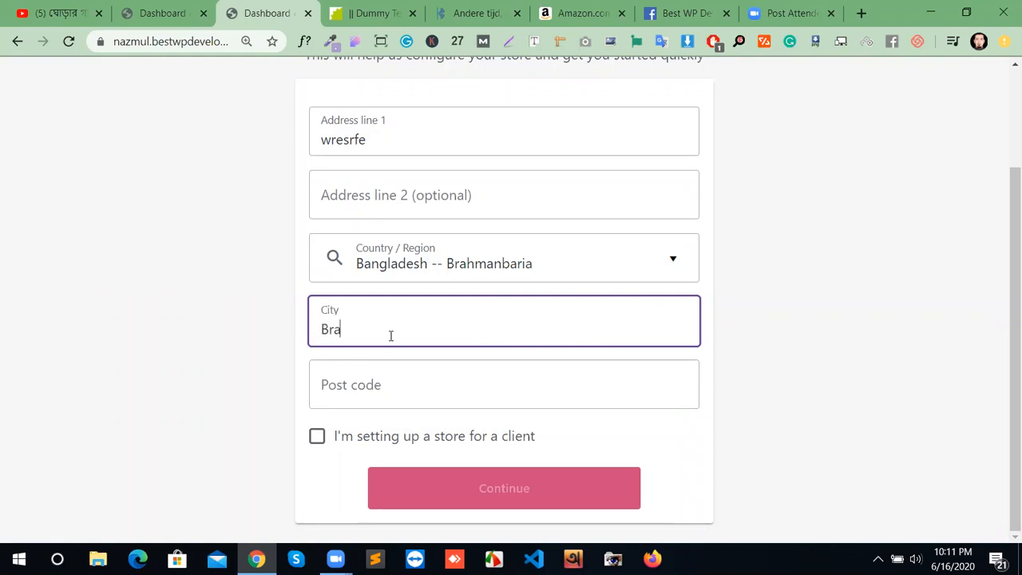
# Step: Fill in the store's post code in the store details form
pyautogui.click(485, 387)
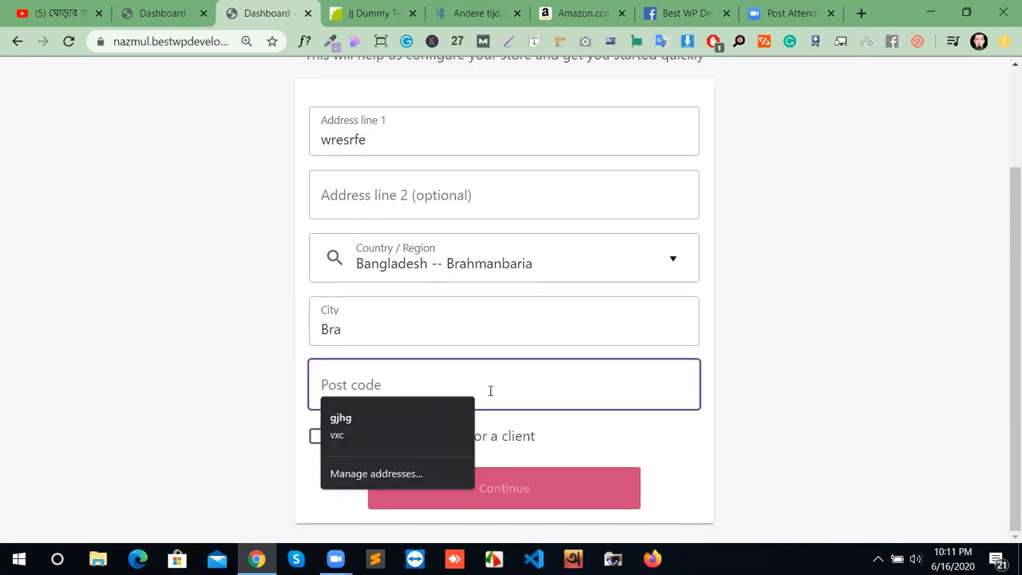
pyautogui.write('1234')
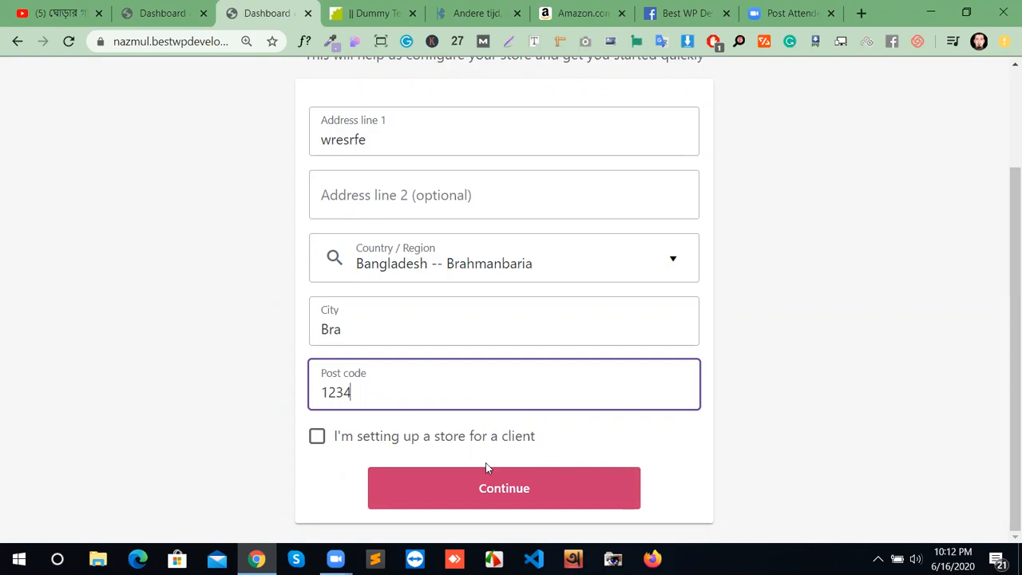
# Step: Try to submit the store details marked as a client's store without usage tracking, and clear the client option again
pyautogui.click(317, 437)
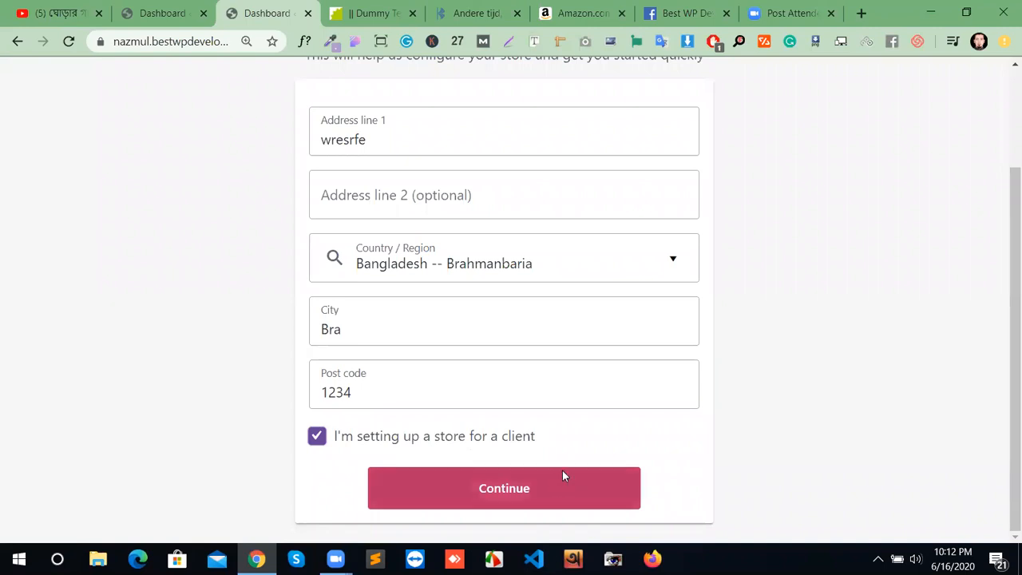
pyautogui.scroll(2, 693, 416)
pyautogui.scroll(-2, 691, 415)
pyautogui.click(527, 482)
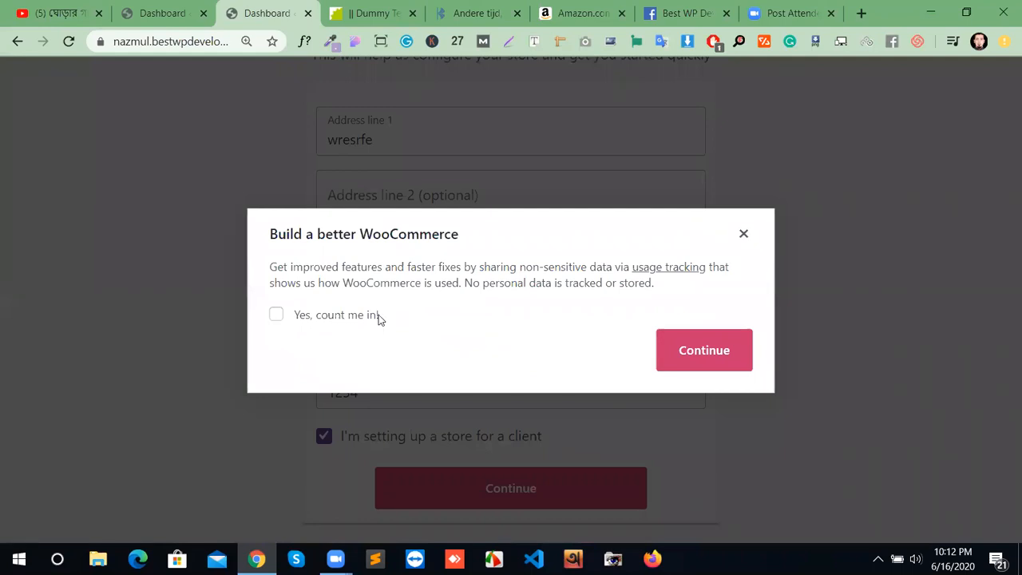
pyautogui.click(708, 356)
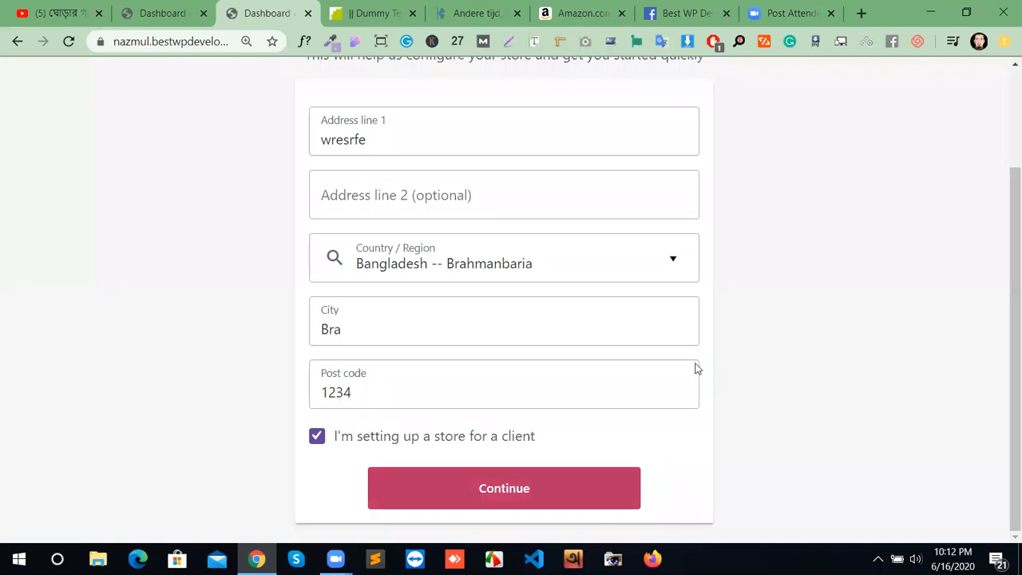
pyautogui.scroll(2, 528, 476)
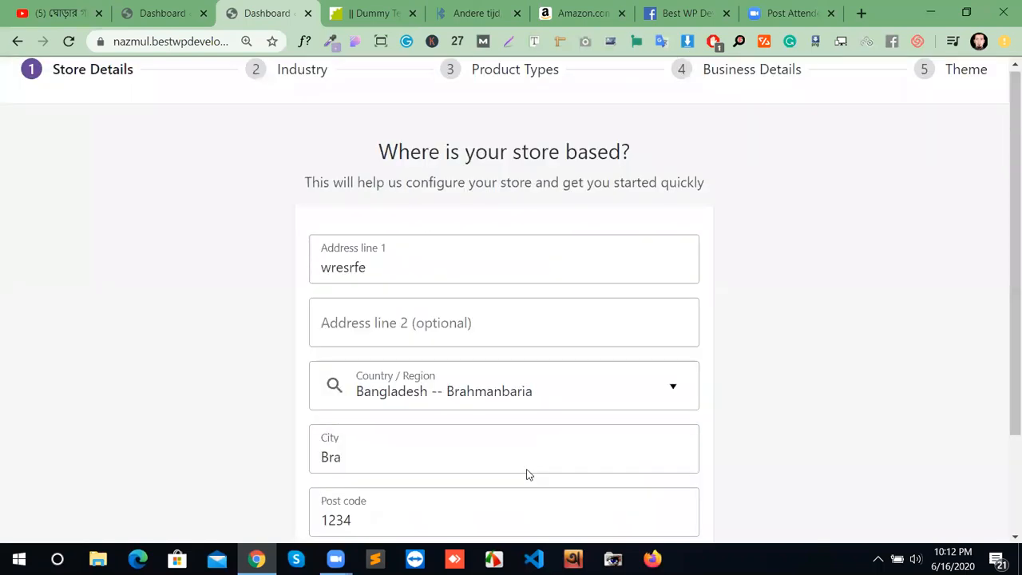
pyautogui.scroll(-2, 527, 475)
pyautogui.click(317, 438)
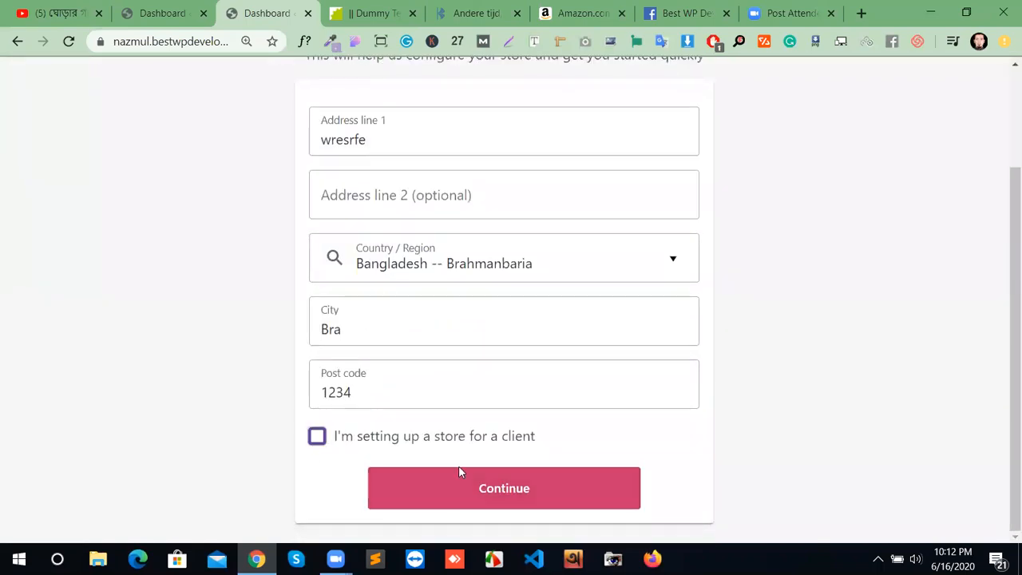
# Step: Submit the store details and opt in to WooCommerce usage tracking
pyautogui.click(519, 490)
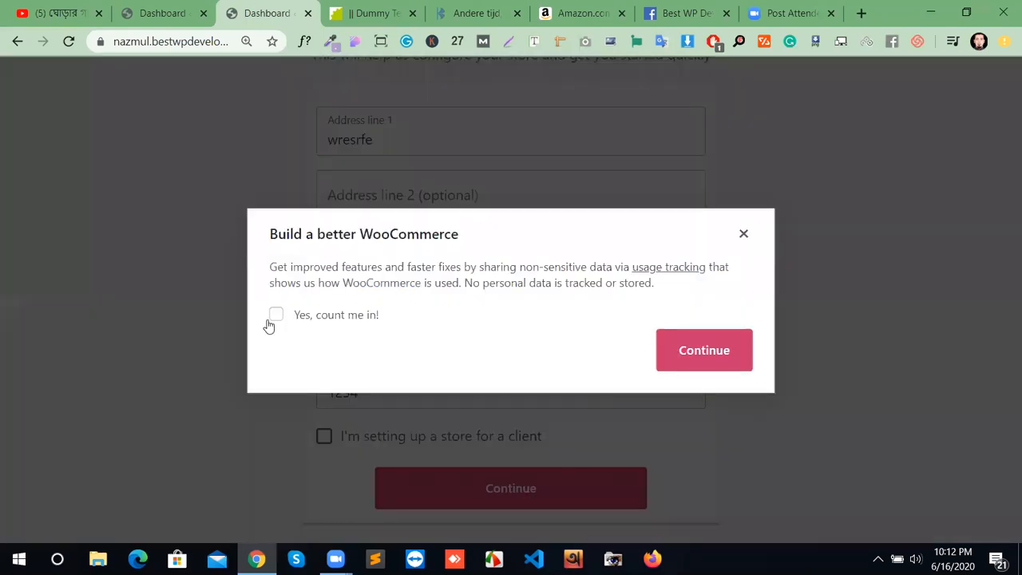
pyautogui.click(274, 316)
pyautogui.click(733, 367)
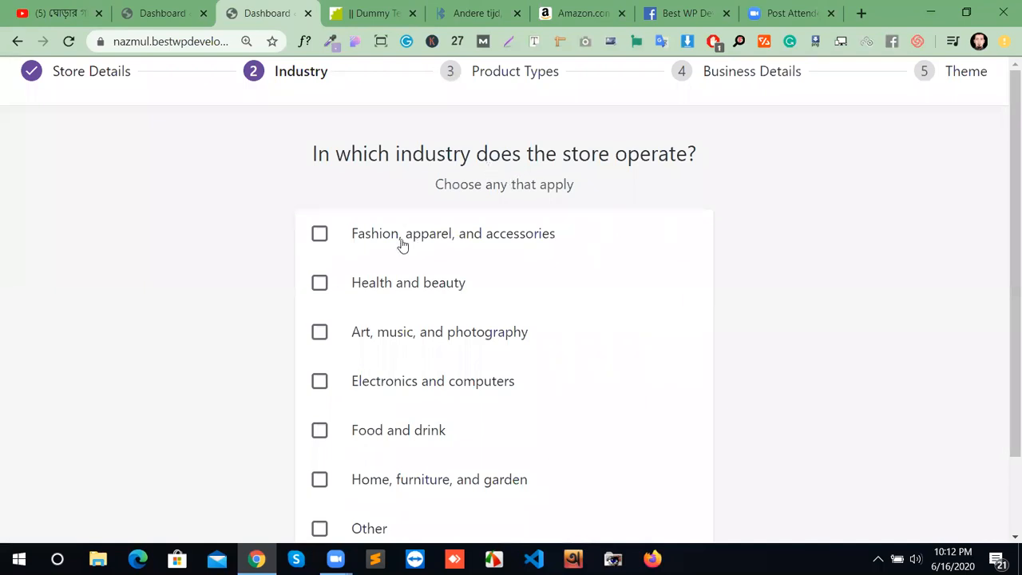
# Step: Choose Fashion, apparel, and accessories as the store's industry and continue to the product types
pyautogui.scroll(-2, 469, 306)
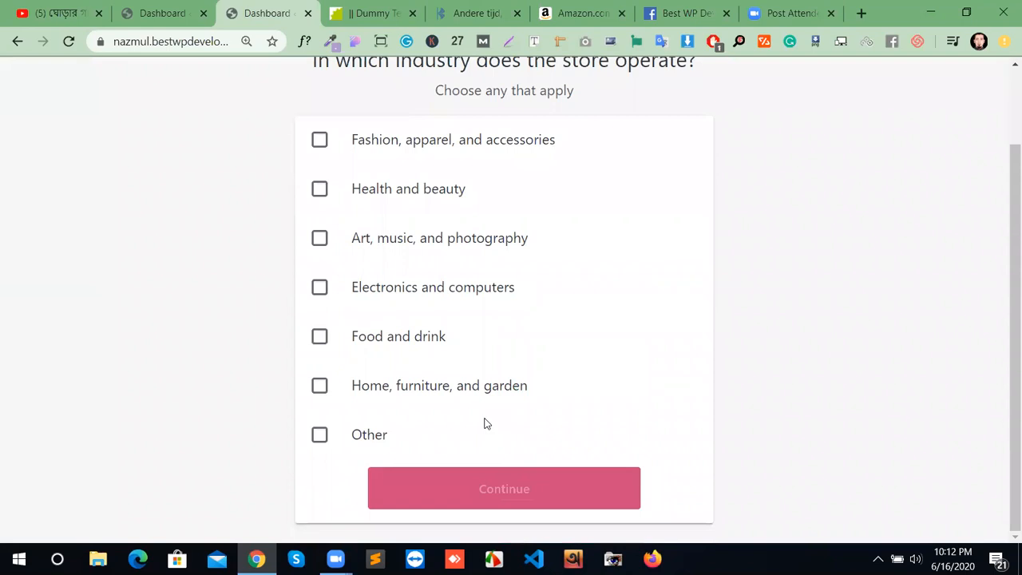
pyautogui.scroll(2, 484, 423)
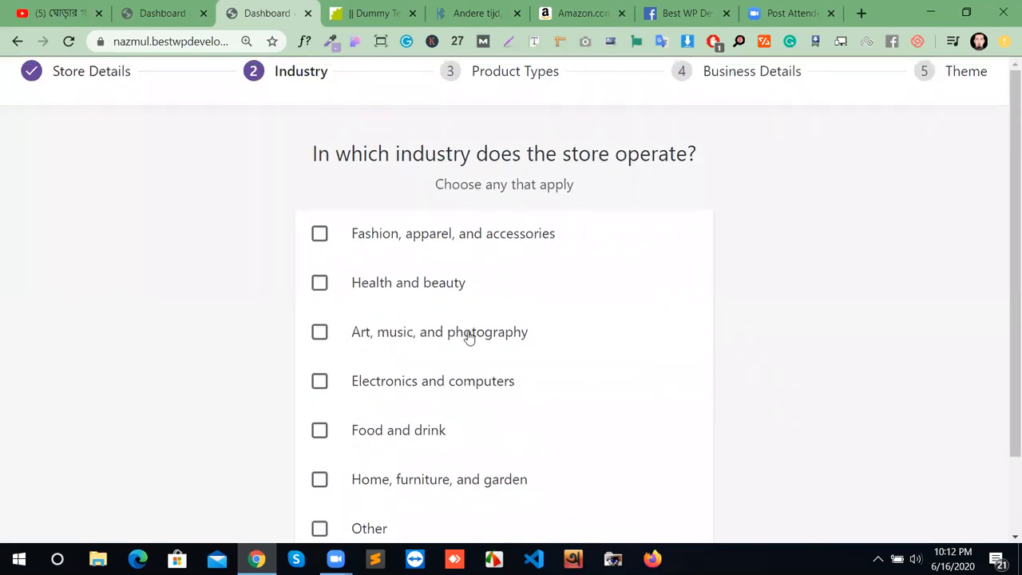
pyautogui.click(319, 233)
pyautogui.scroll(-2, 559, 309)
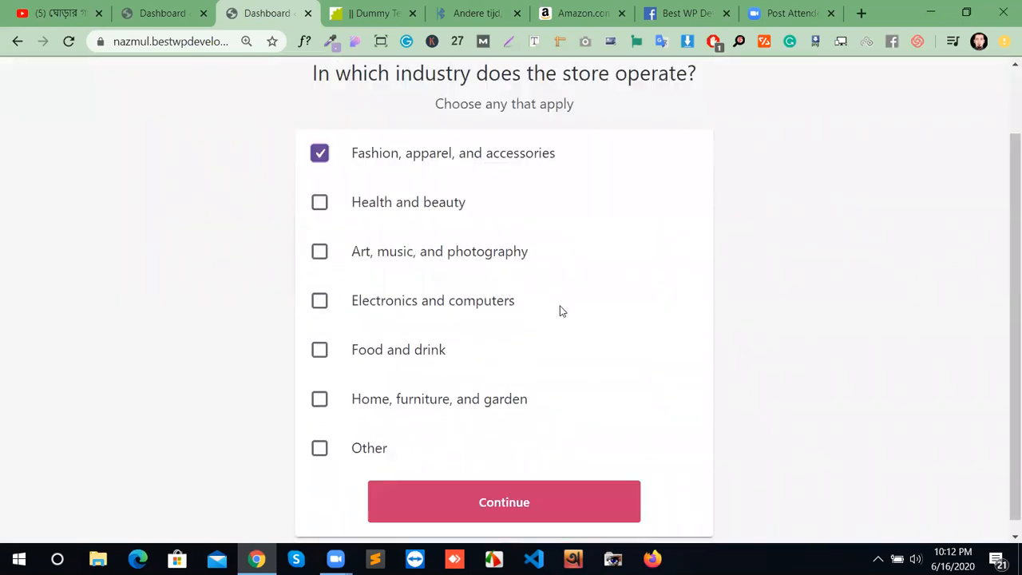
pyautogui.click(540, 485)
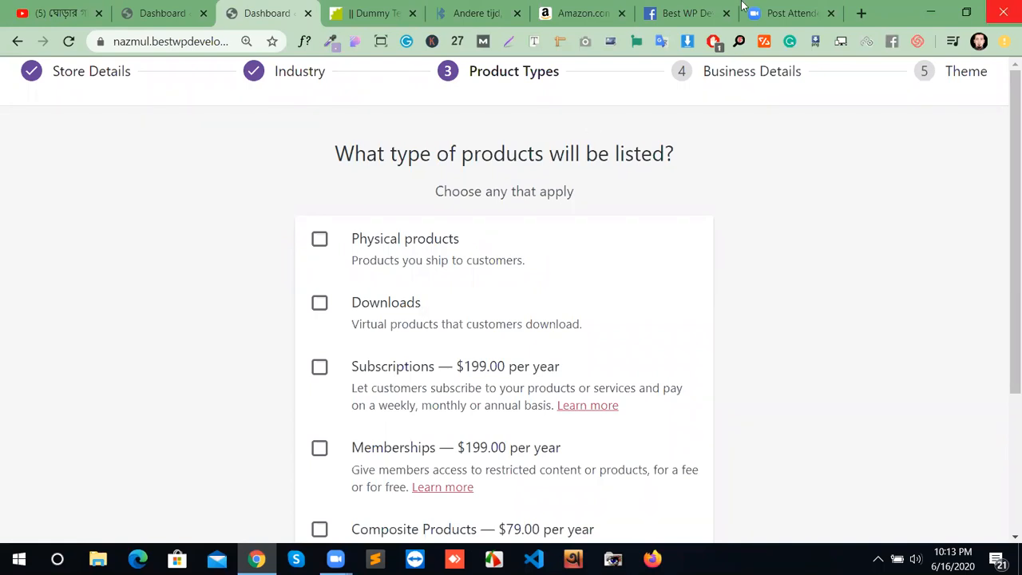
# Step: Choose Physical products as the listed product type and continue to the business details
pyautogui.scroll(-1, 382, 300)
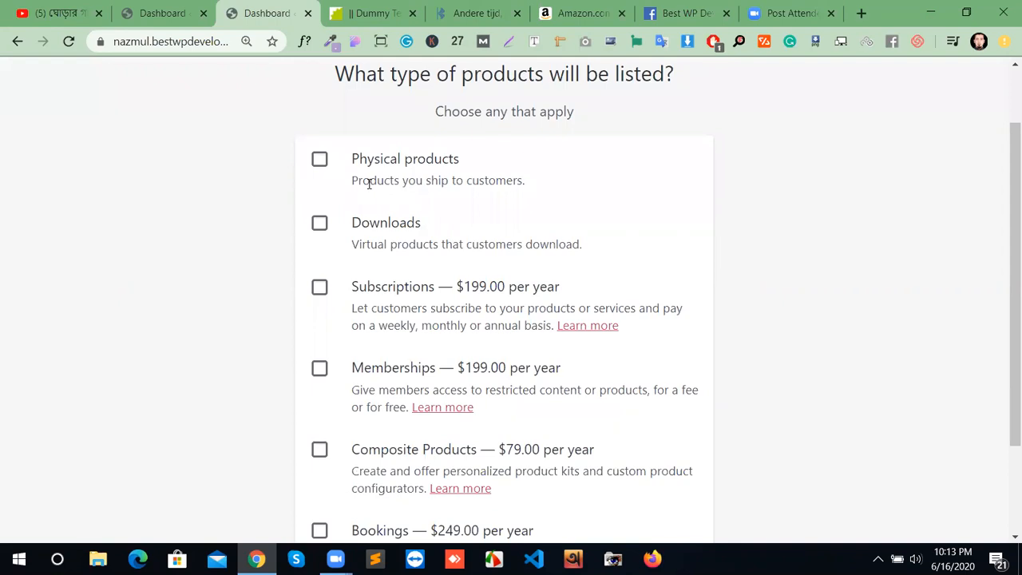
pyautogui.click(318, 161)
pyautogui.scroll(-2, 528, 255)
pyautogui.click(532, 489)
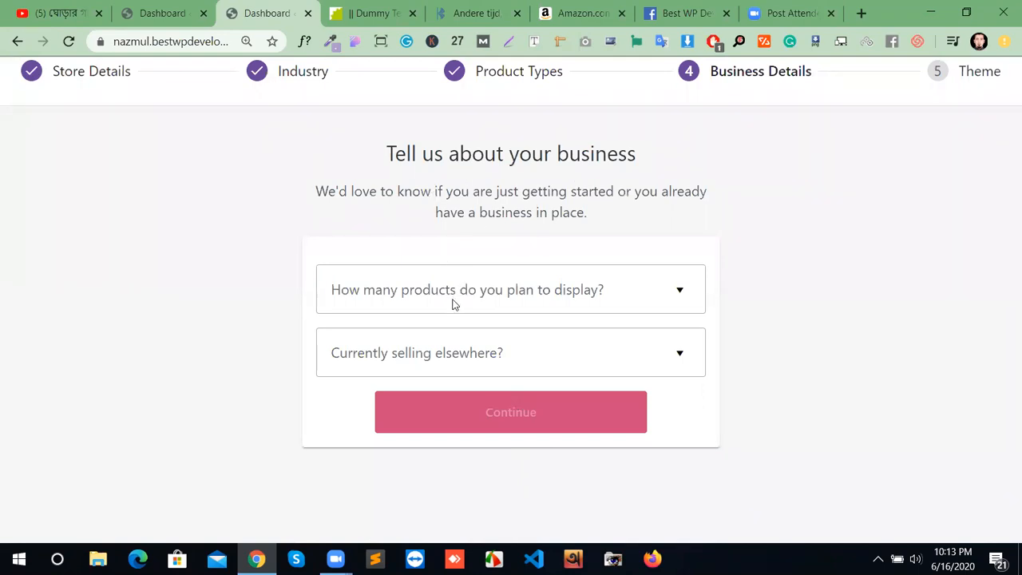
# Step: Set the planned number of products to 101 - 1,000 and currently selling elsewhere to "Yes, I own a different store powered by WooCommerce"
pyautogui.click(659, 299)
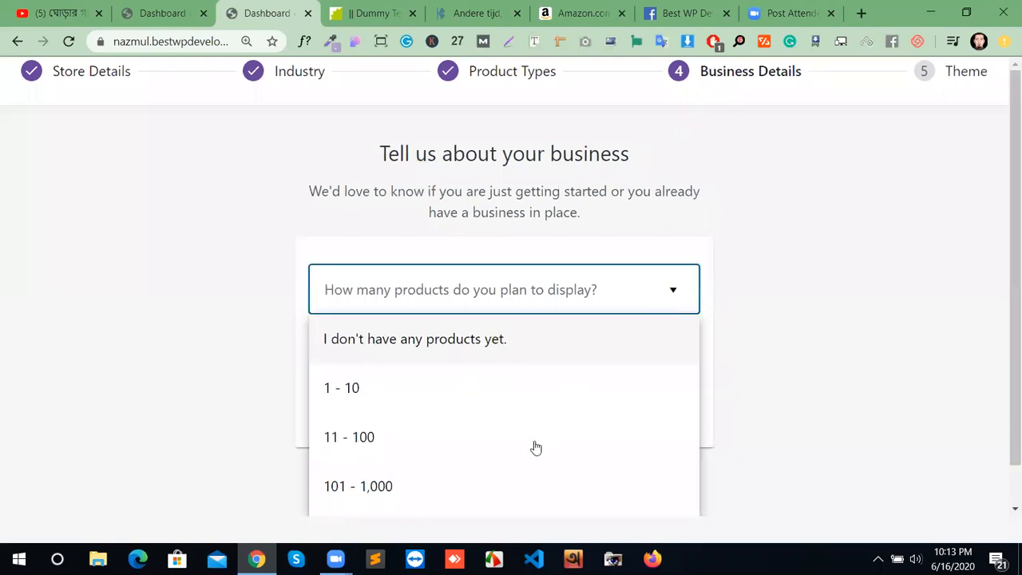
pyautogui.scroll(-1, 525, 445)
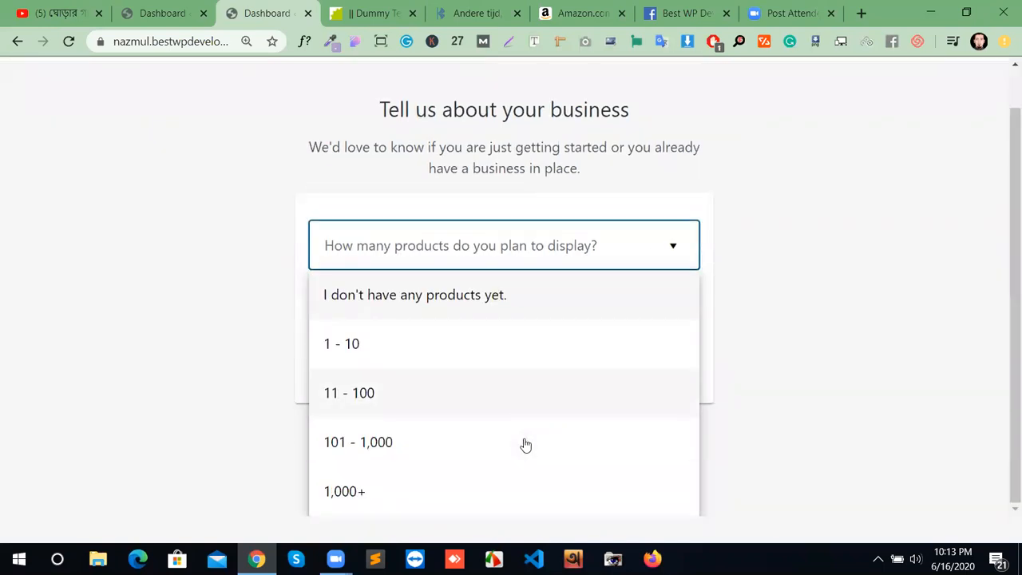
pyautogui.click(407, 444)
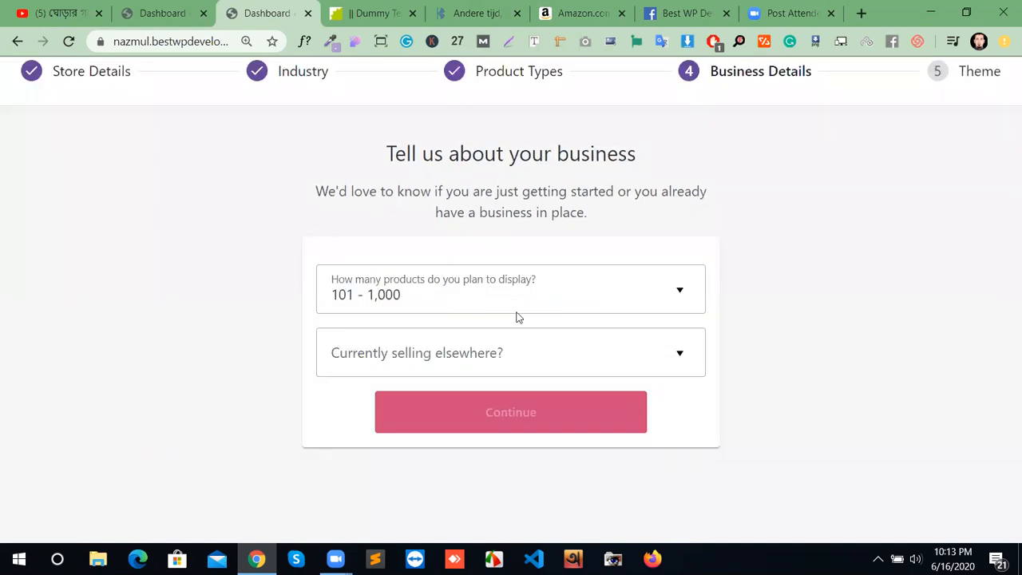
pyautogui.click(589, 350)
pyautogui.scroll(-2, 579, 395)
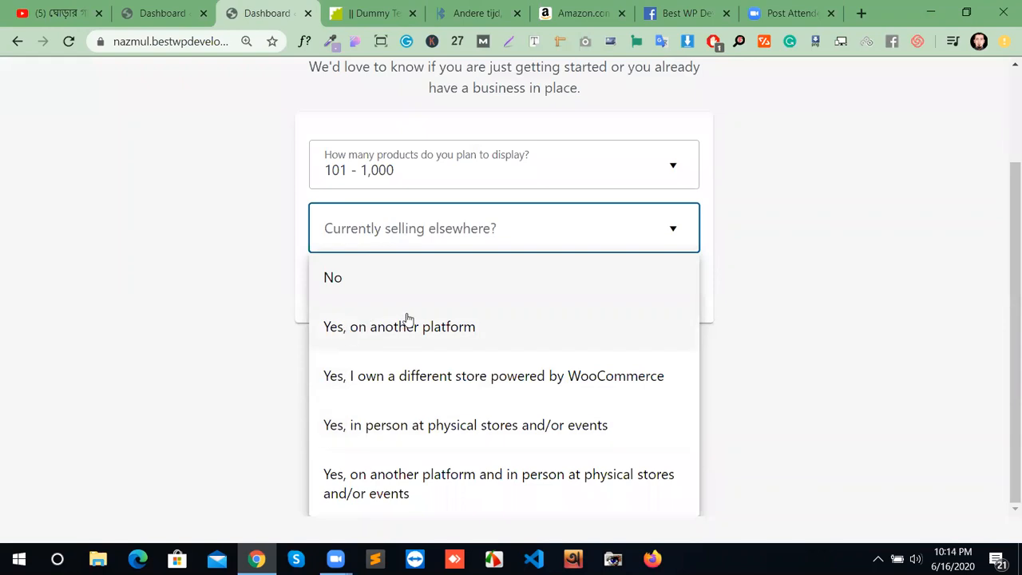
pyautogui.click(456, 388)
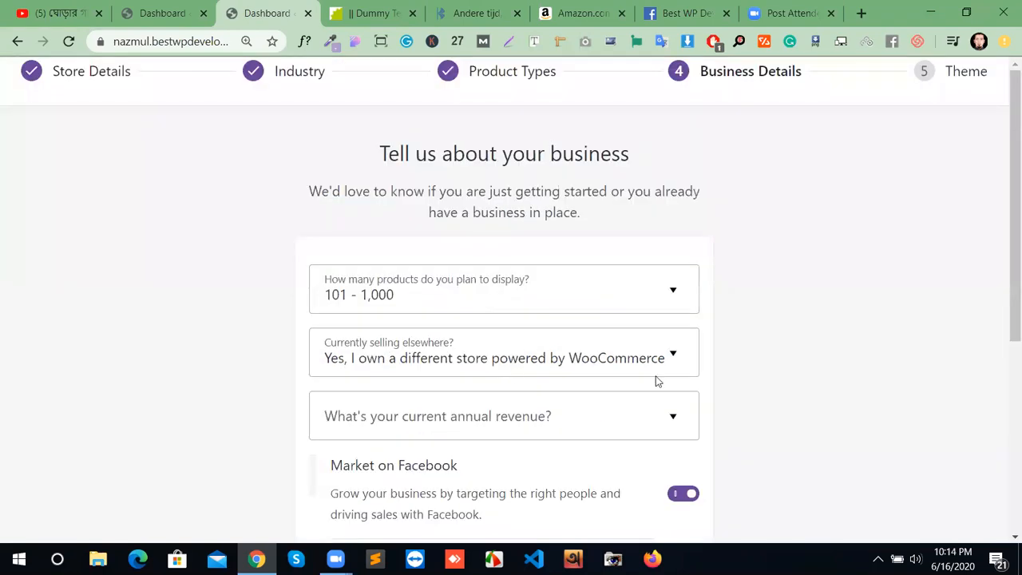
# Step: Set the current annual revenue to ৳210,000 - ৳850,000
pyautogui.scroll(-2, 659, 385)
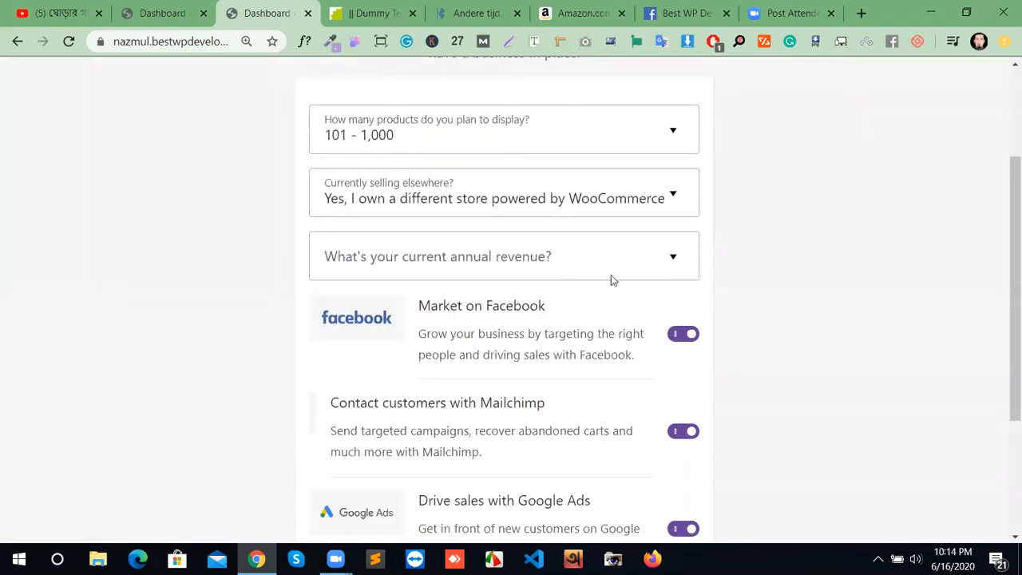
pyautogui.click(638, 271)
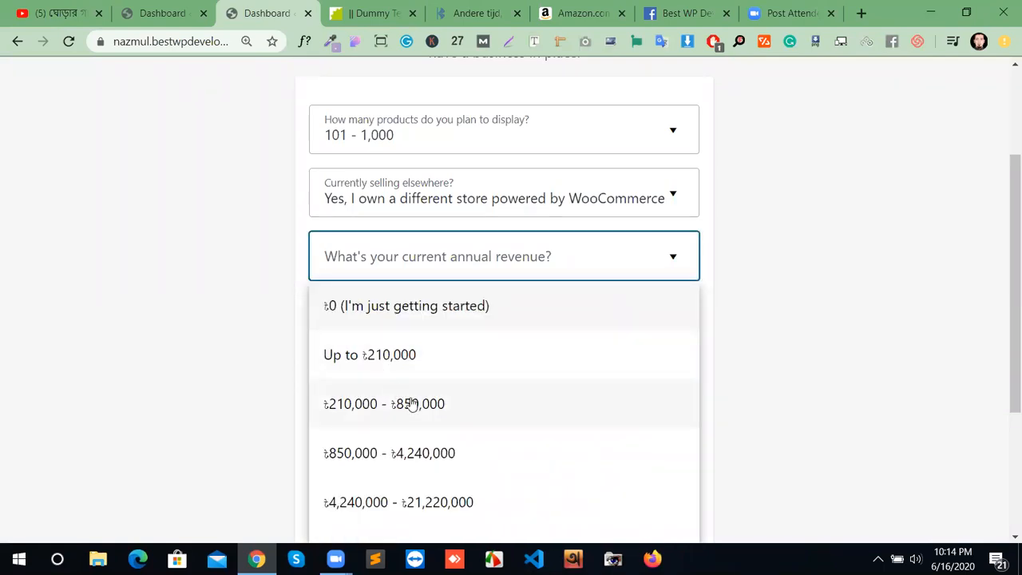
pyautogui.scroll(-2, 417, 407)
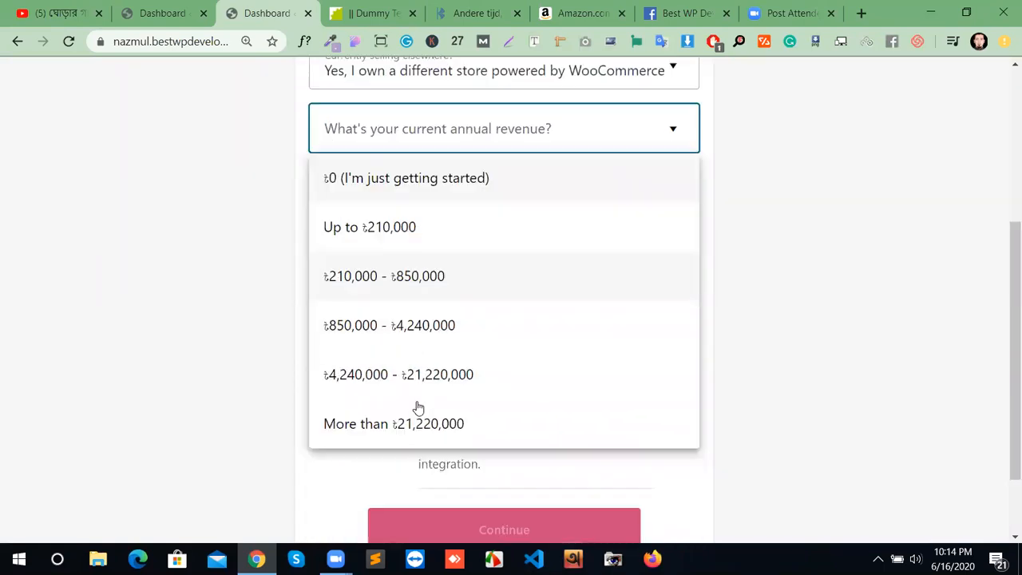
pyautogui.click(399, 260)
# Step: Turn off the Facebook, Mailchimp and Google Ads extensions and continue to the theme selection
pyautogui.scroll(1, 512, 397)
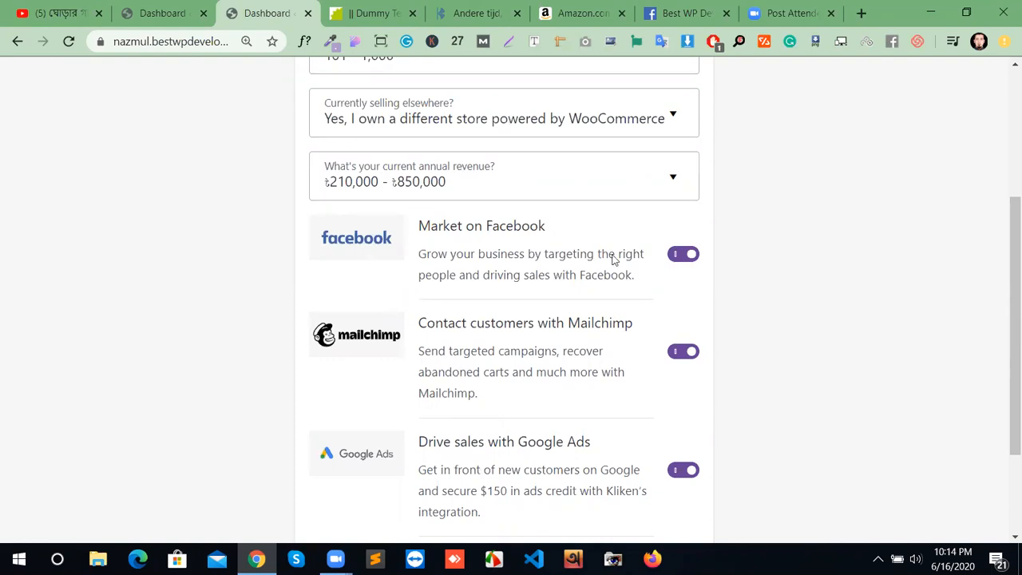
pyautogui.click(675, 255)
pyautogui.click(674, 354)
pyautogui.click(687, 470)
pyautogui.scroll(-1, 762, 451)
pyautogui.click(573, 496)
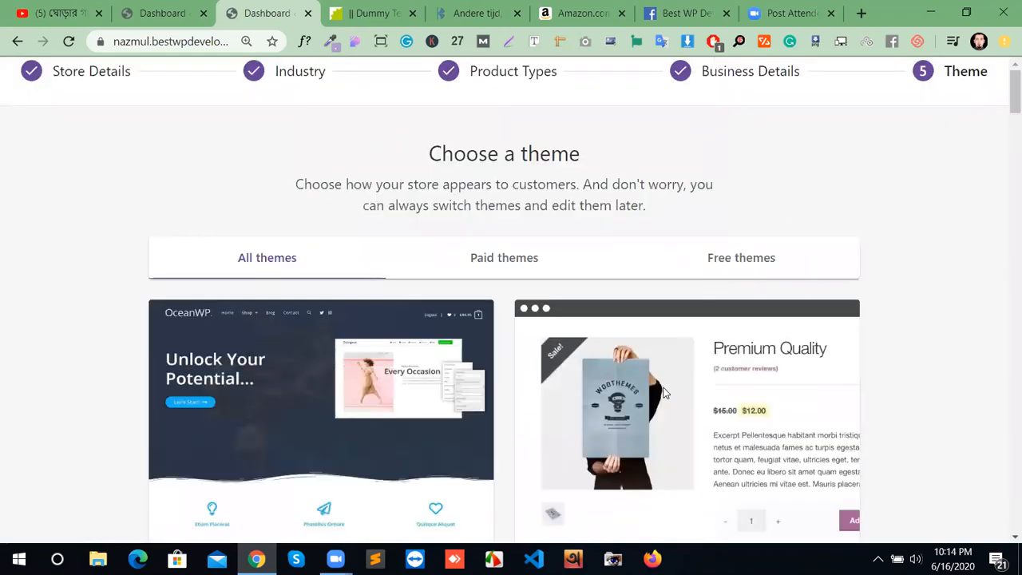
# Step: Look through the offered store themes and skip the theme selection
pyautogui.scroll(-1, 507, 417)
pyautogui.scroll(-3, 479, 412)
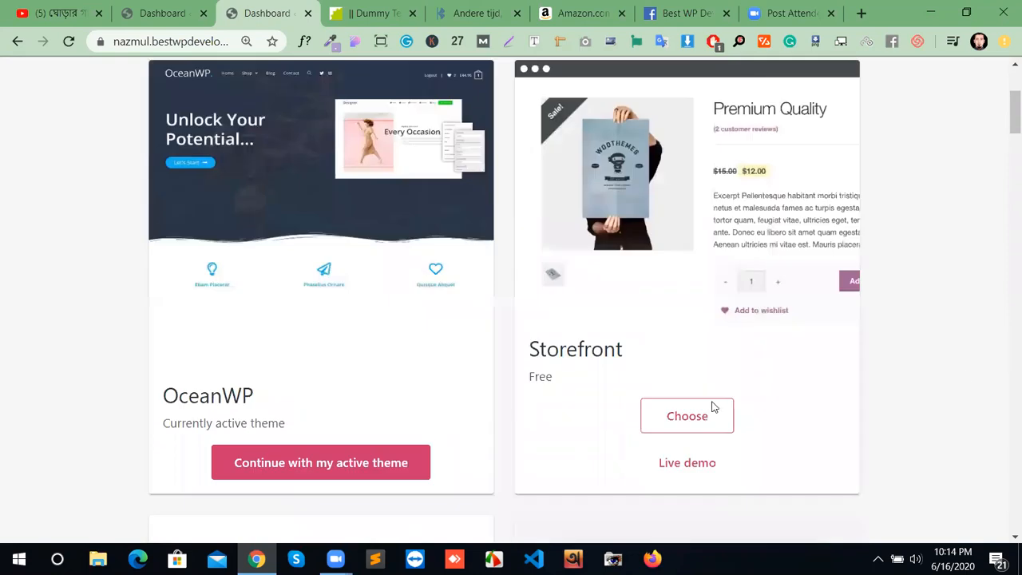
pyautogui.scroll(4, 687, 375)
pyautogui.scroll(-4, 336, 445)
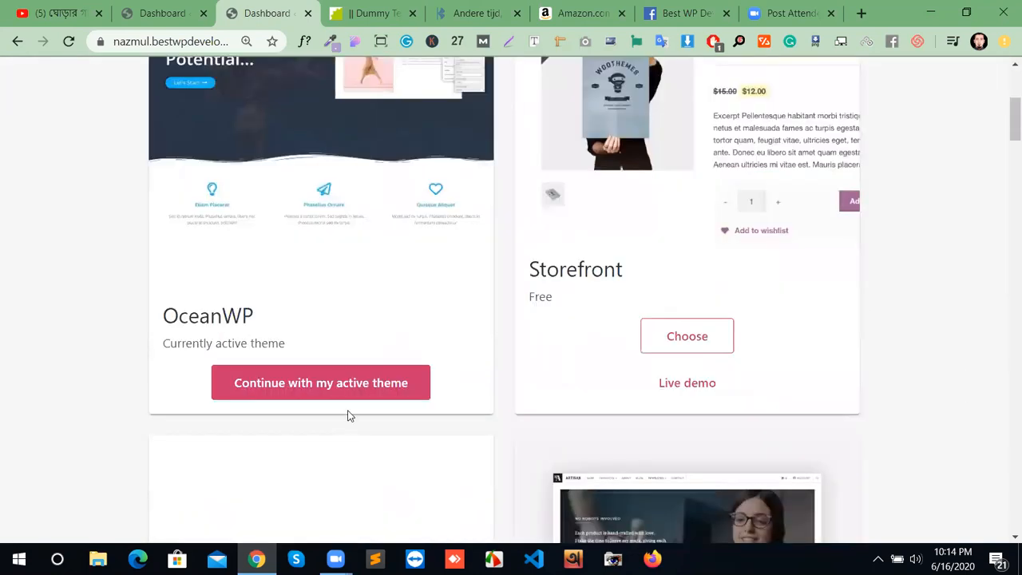
pyautogui.scroll(-15, 673, 394)
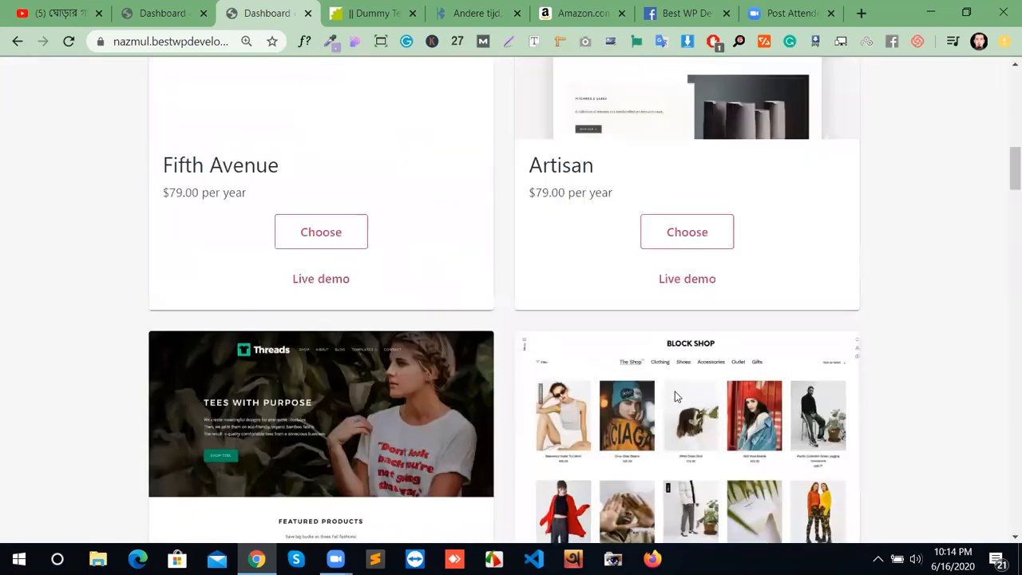
pyautogui.scroll(-20, 672, 405)
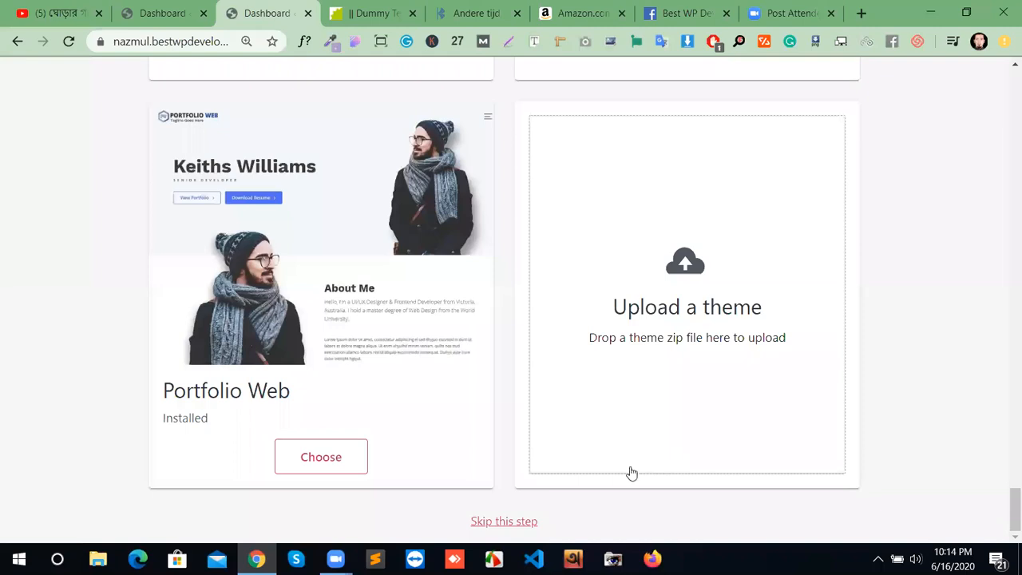
pyautogui.click(530, 523)
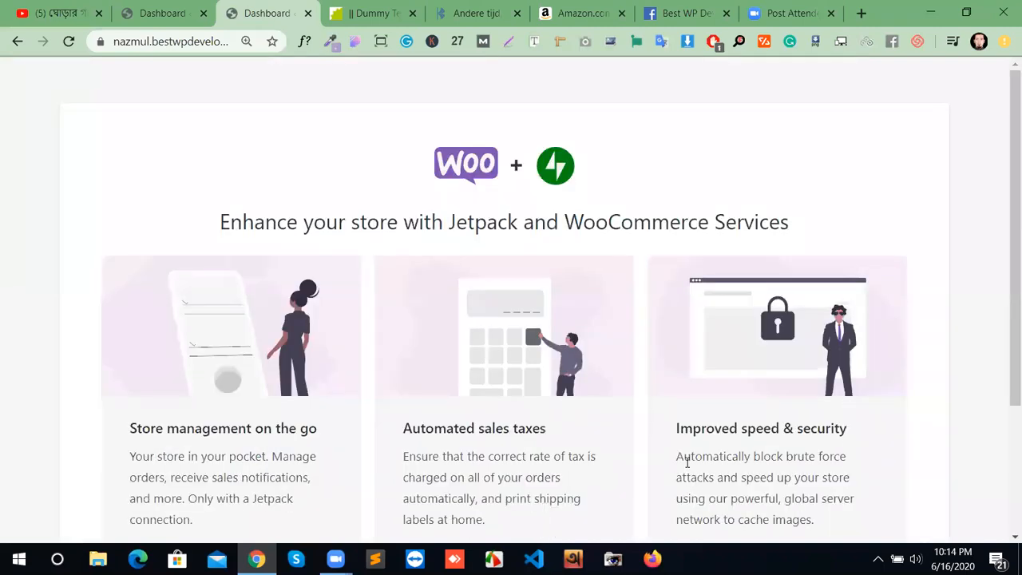
# Step: Review the Jetpack and WooCommerce Services offer and decline installing them
pyautogui.scroll(-3, 607, 339)
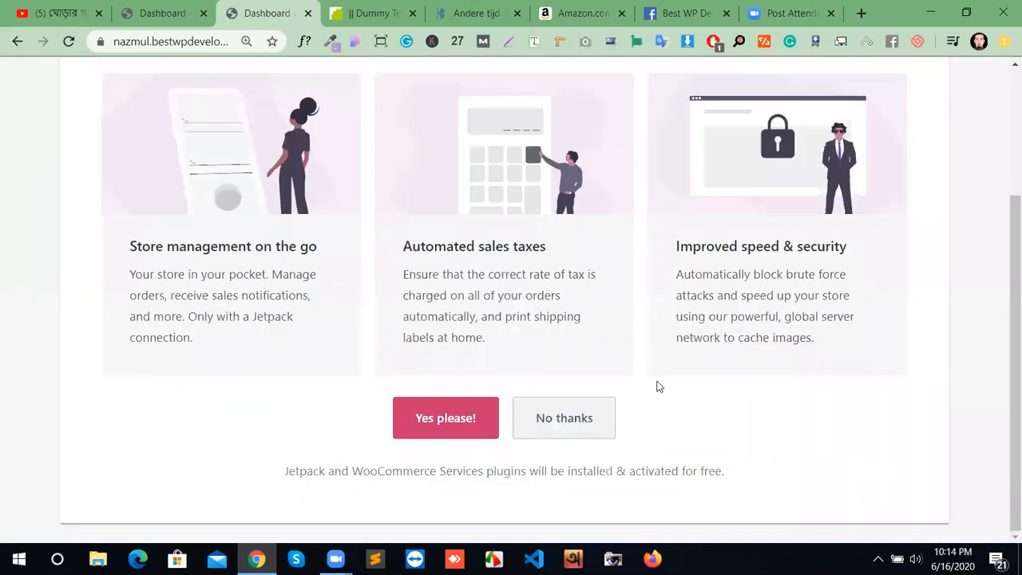
pyautogui.scroll(3, 528, 364)
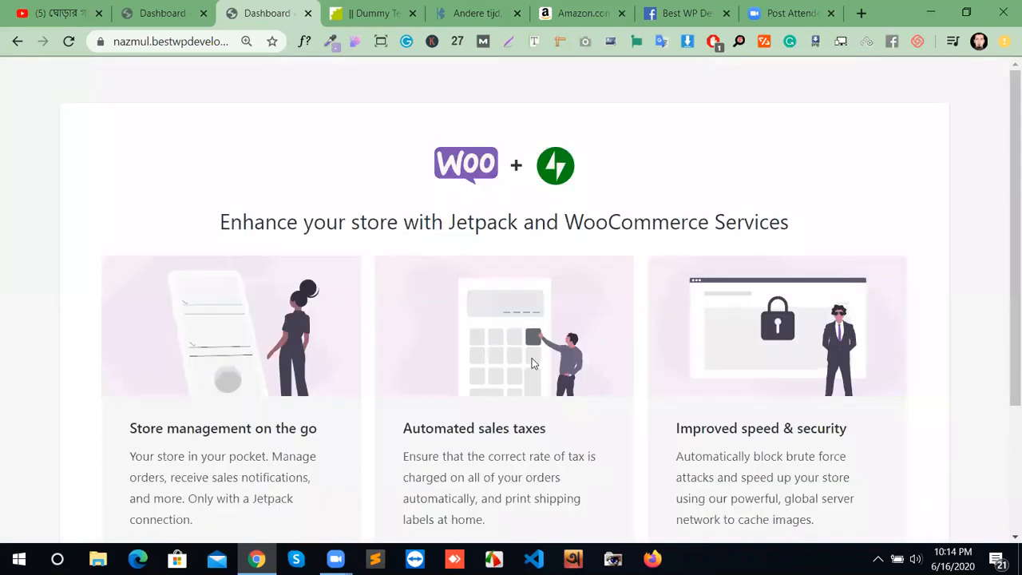
pyautogui.scroll(-3, 473, 272)
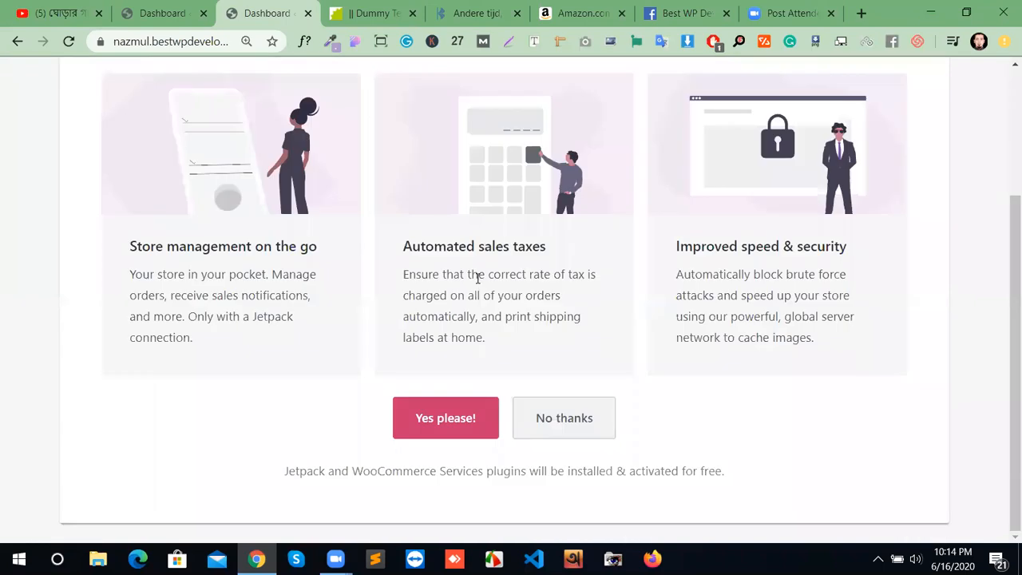
pyautogui.scroll(3, 589, 334)
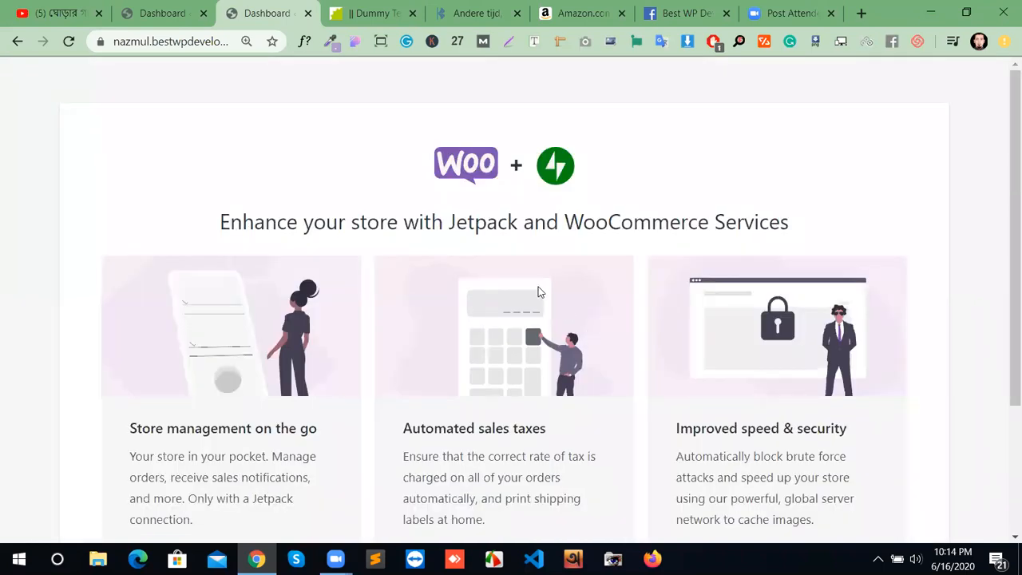
pyautogui.scroll(-3, 524, 297)
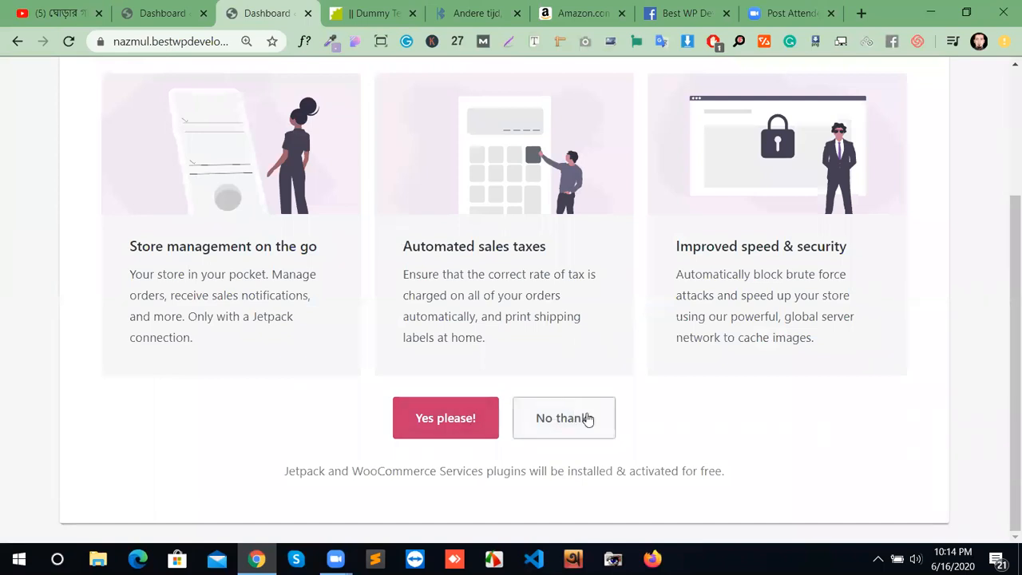
pyautogui.click(563, 428)
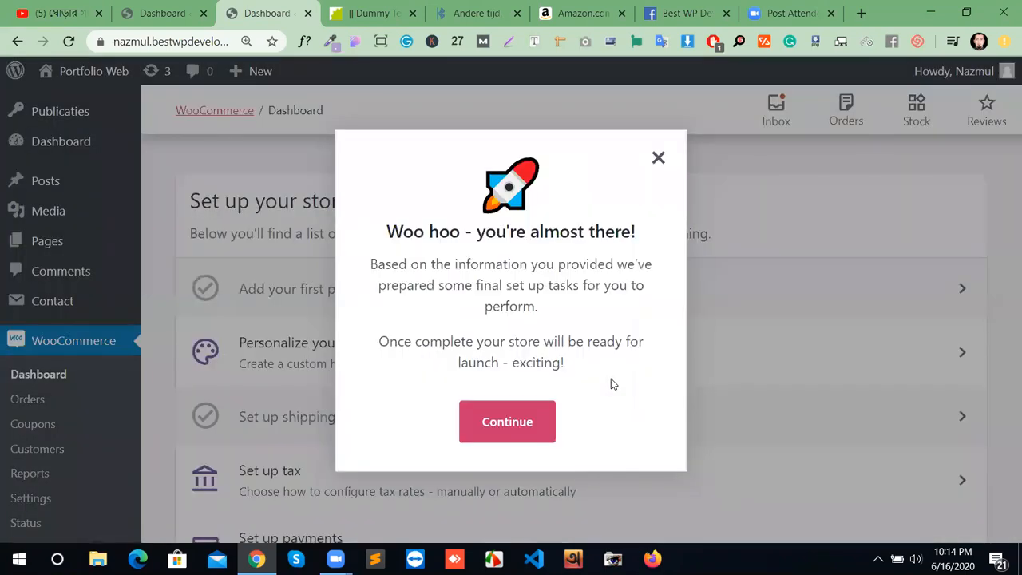
# Step: Continue past the welcome message and dismiss the store setup task list to reach the WooCommerce dashboard
pyautogui.click(535, 417)
pyautogui.scroll(-2, 661, 375)
pyautogui.scroll(2, 653, 381)
pyautogui.scroll(-2, 647, 379)
pyautogui.click(588, 520)
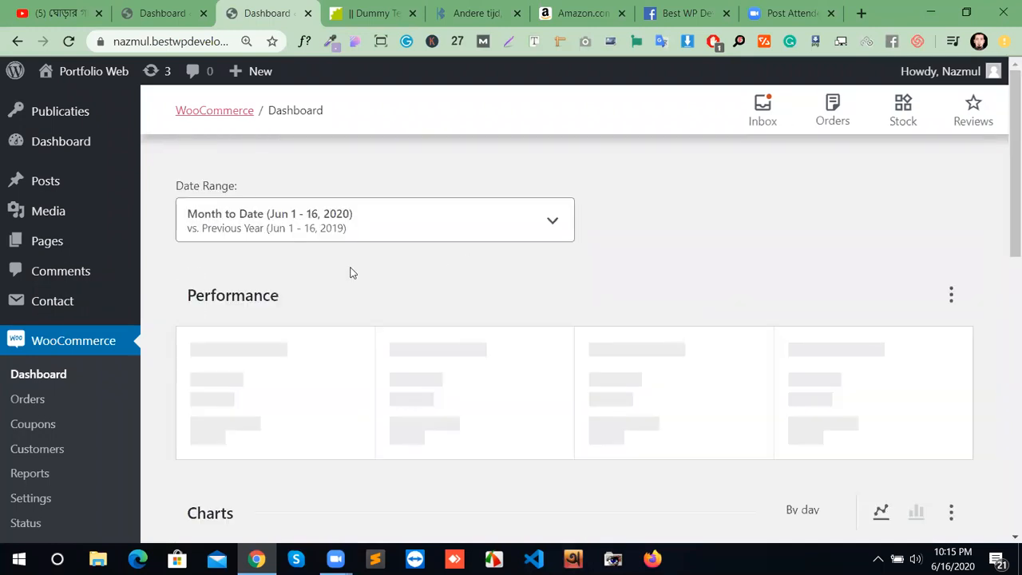
# Step: Look through the WooCommerce dashboard's performance, charts and leaderboards sections
pyautogui.scroll(-5, 359, 279)
pyautogui.scroll(5, 534, 402)
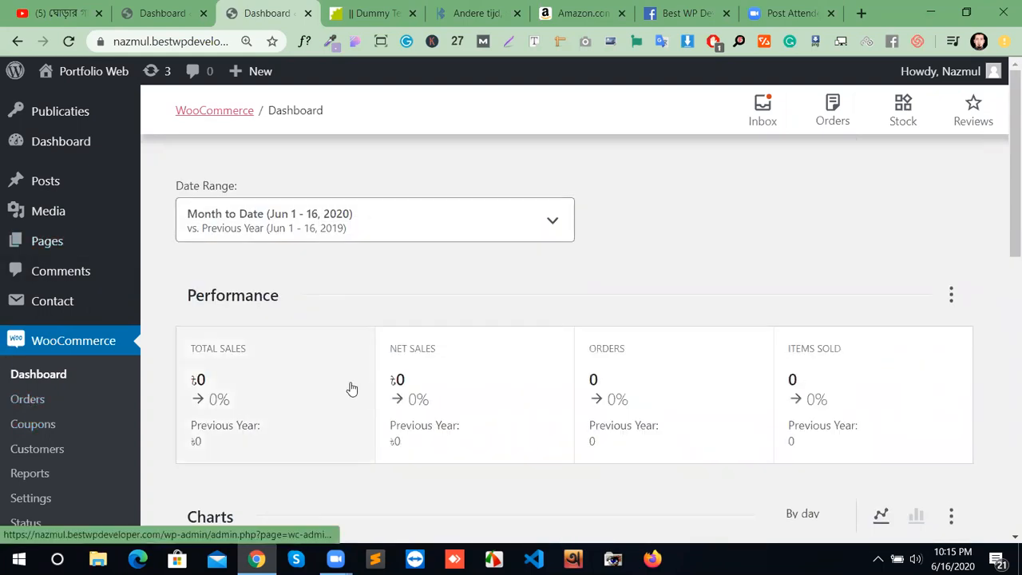
pyautogui.scroll(-5, 351, 389)
pyautogui.scroll(-4, 351, 389)
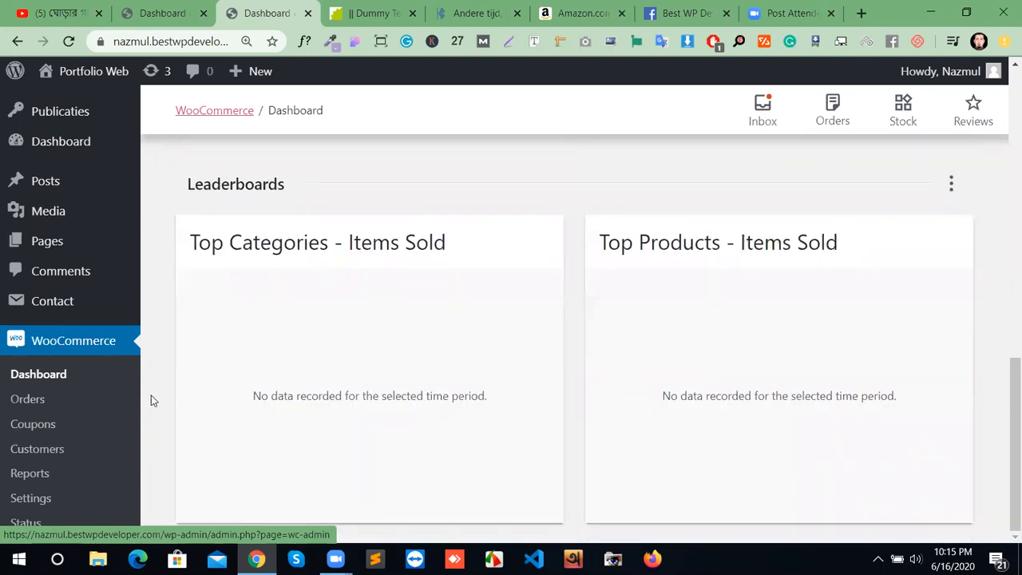
pyautogui.click(92, 381)
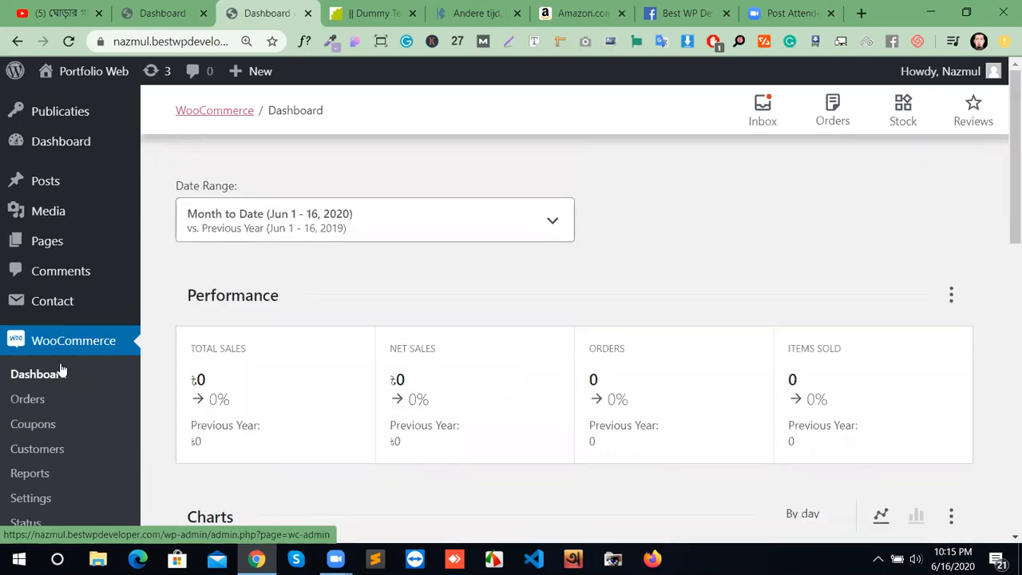
pyautogui.scroll(-3, 64, 359)
pyautogui.scroll(-5, 96, 388)
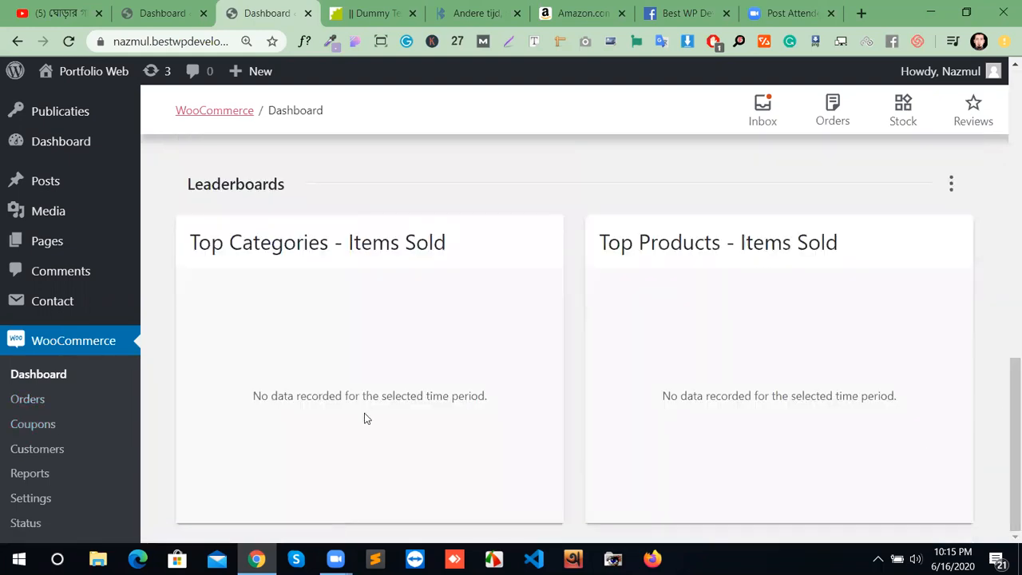
# Step: Open the home page of the main WordPress dashboard
pyautogui.click(105, 305)
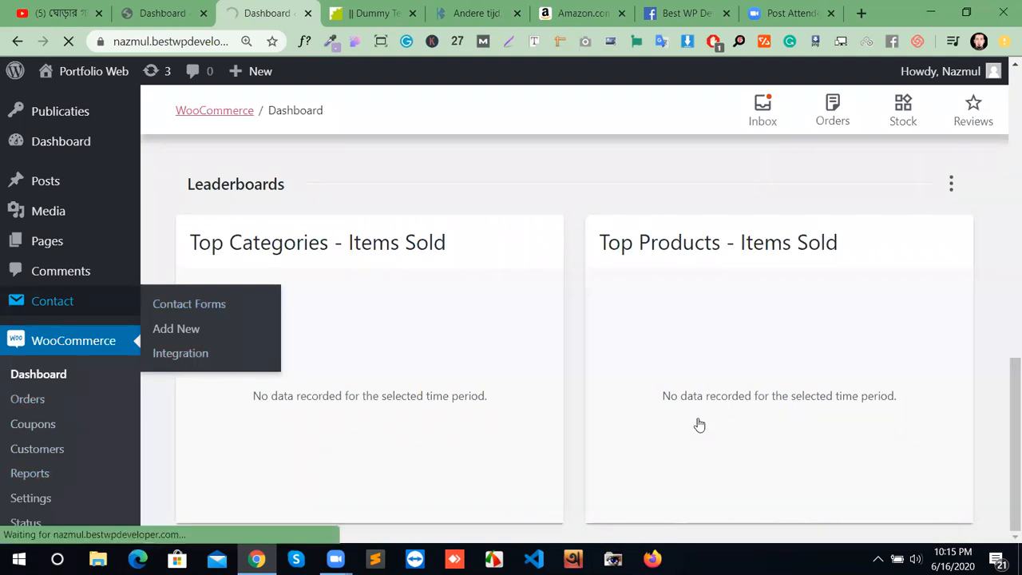
pyautogui.scroll(6, 639, 384)
pyautogui.scroll(1, 589, 347)
pyautogui.moveTo(75, 142)
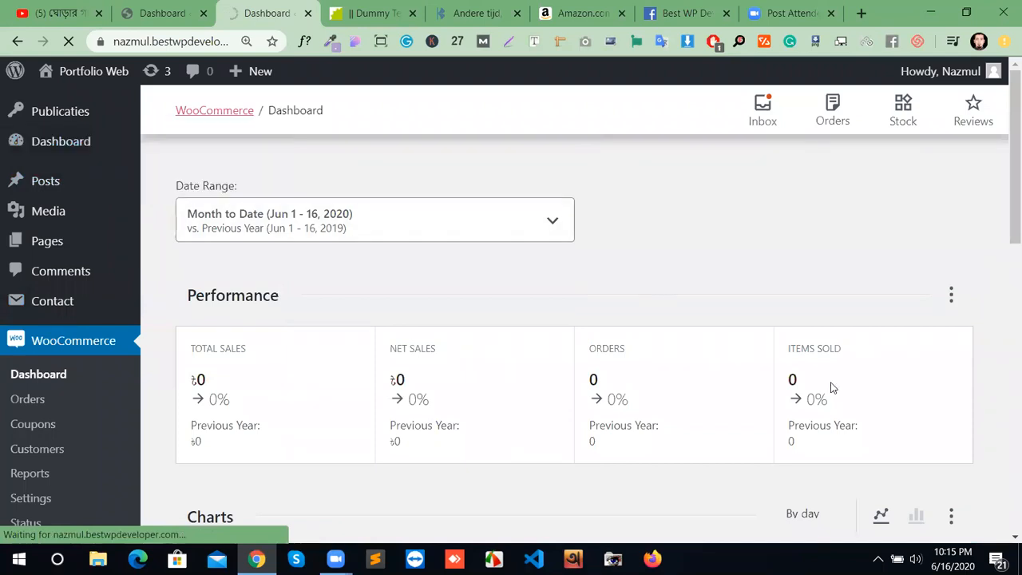
pyautogui.click(996, 414)
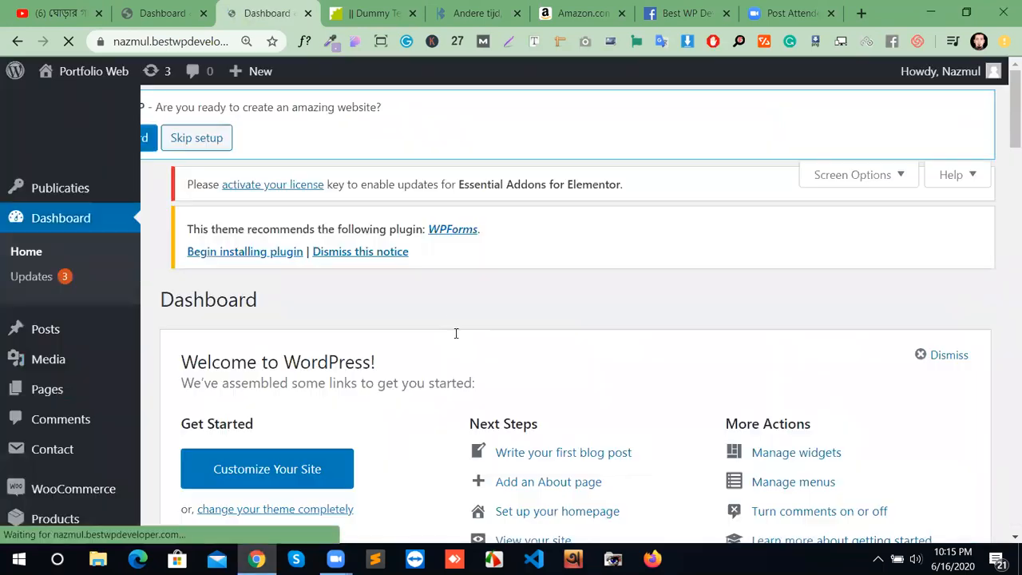
# Step: Open the WooCommerce settings from the WordPress dashboard
pyautogui.scroll(-2, 90, 376)
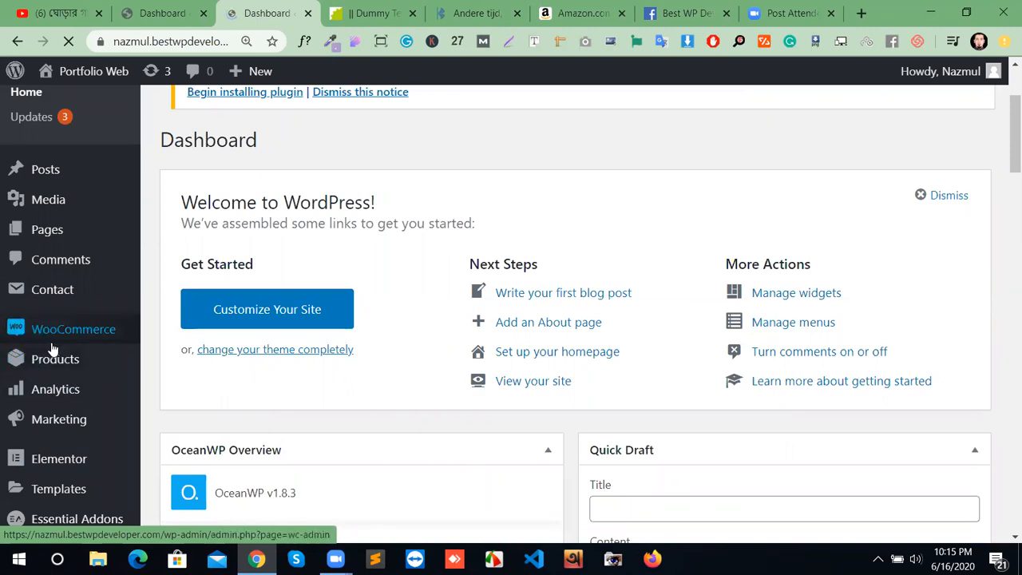
pyautogui.click(116, 337)
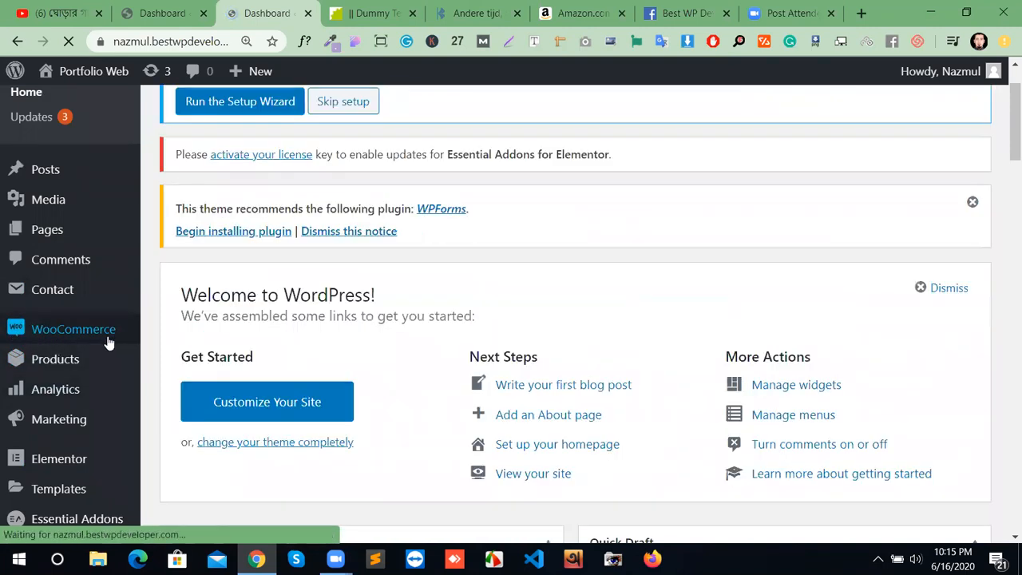
pyautogui.moveTo(79, 339)
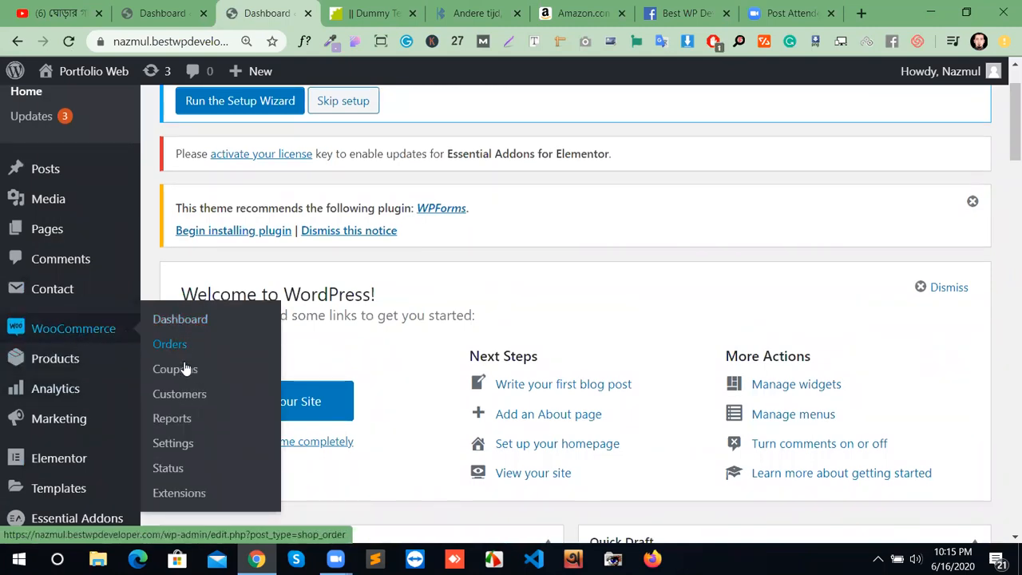
pyautogui.moveTo(55, 360)
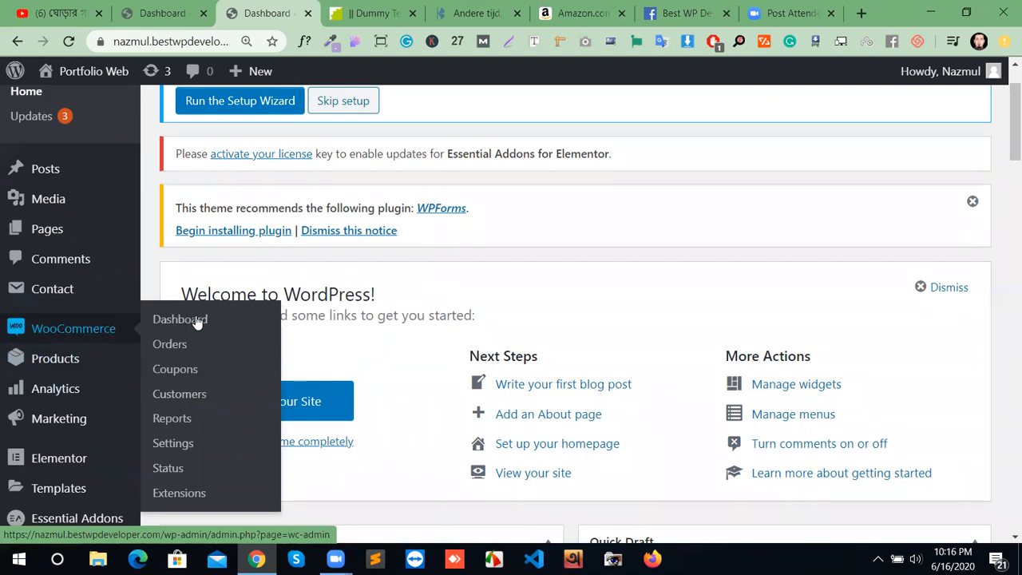
pyautogui.click(175, 448)
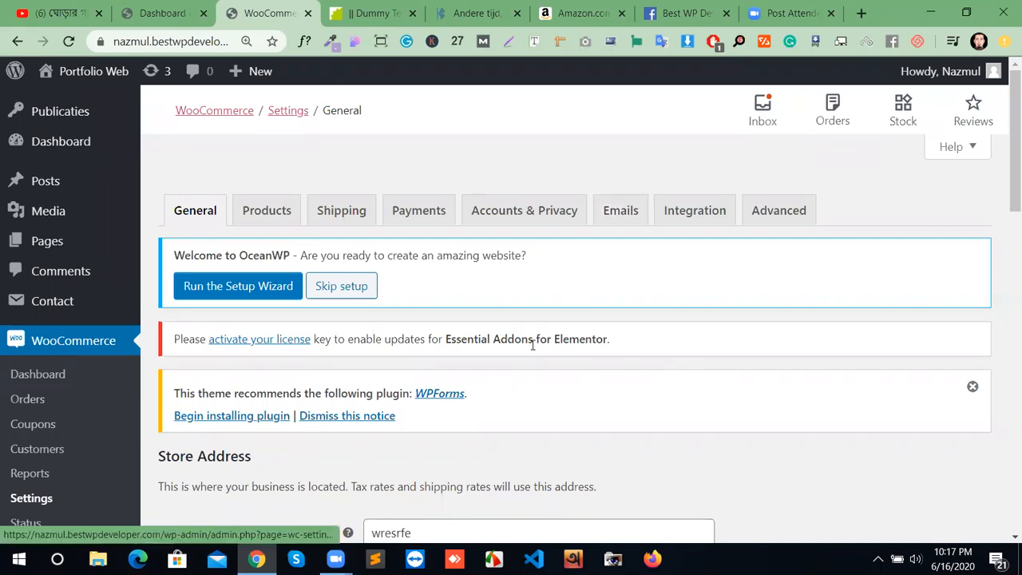
# Step: Examine the General settings, from the settings categories and store address down to the general options
pyautogui.scroll(-5, 717, 317)
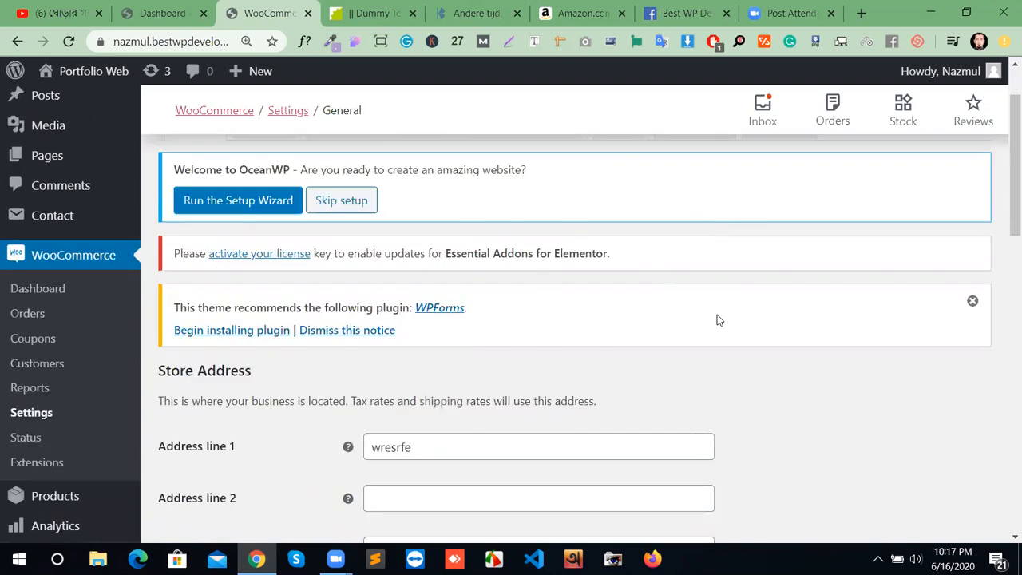
pyautogui.scroll(4, 717, 317)
pyautogui.scroll(1, 717, 318)
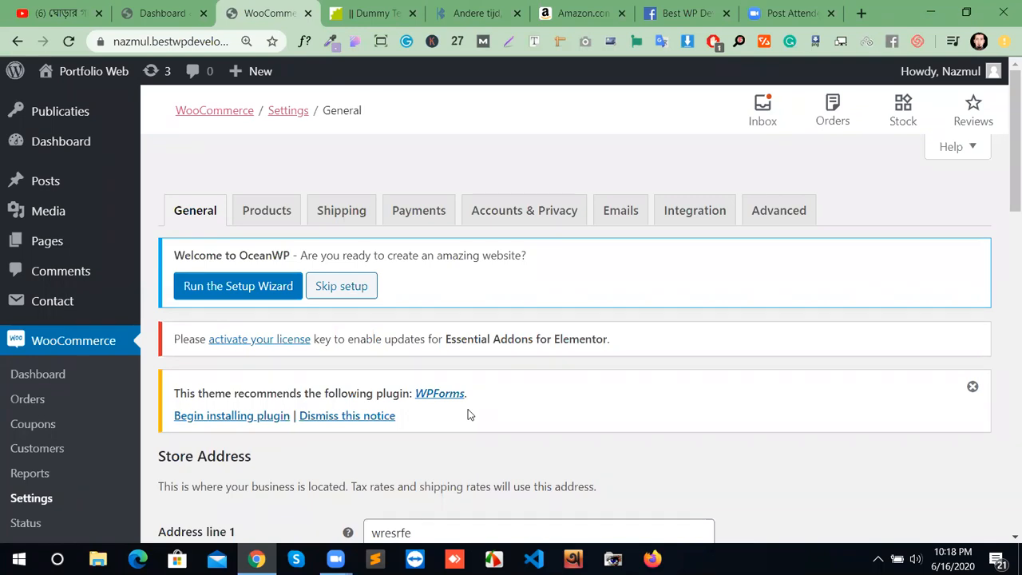
pyautogui.scroll(-5, 623, 380)
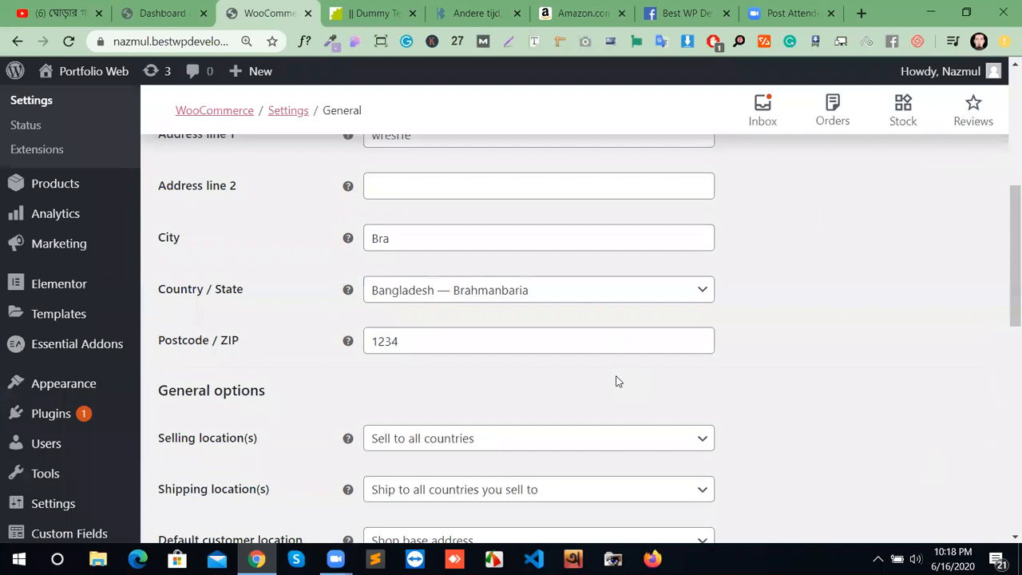
pyautogui.scroll(6, 616, 381)
pyautogui.scroll(-2, 612, 378)
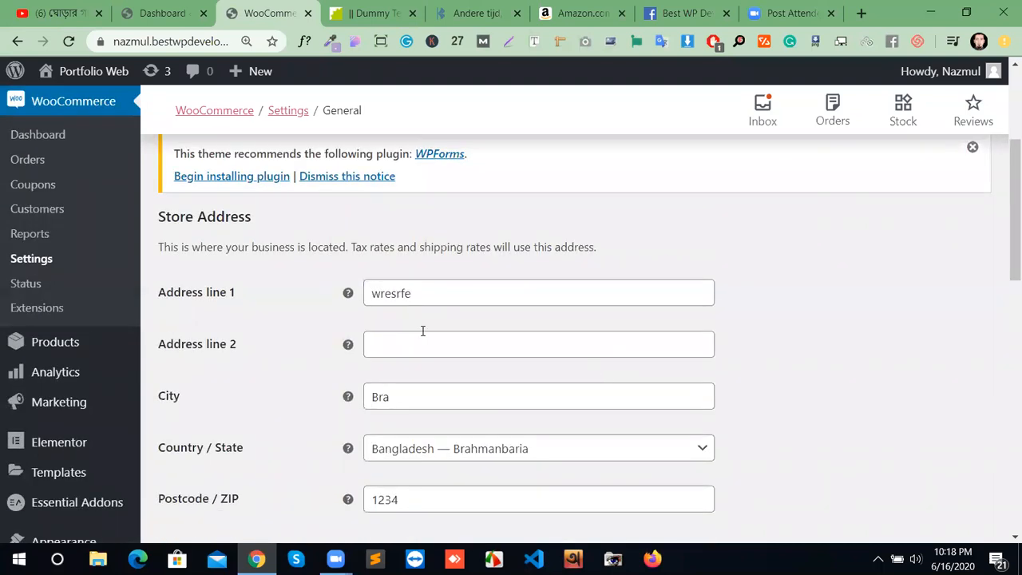
pyautogui.scroll(3, 336, 263)
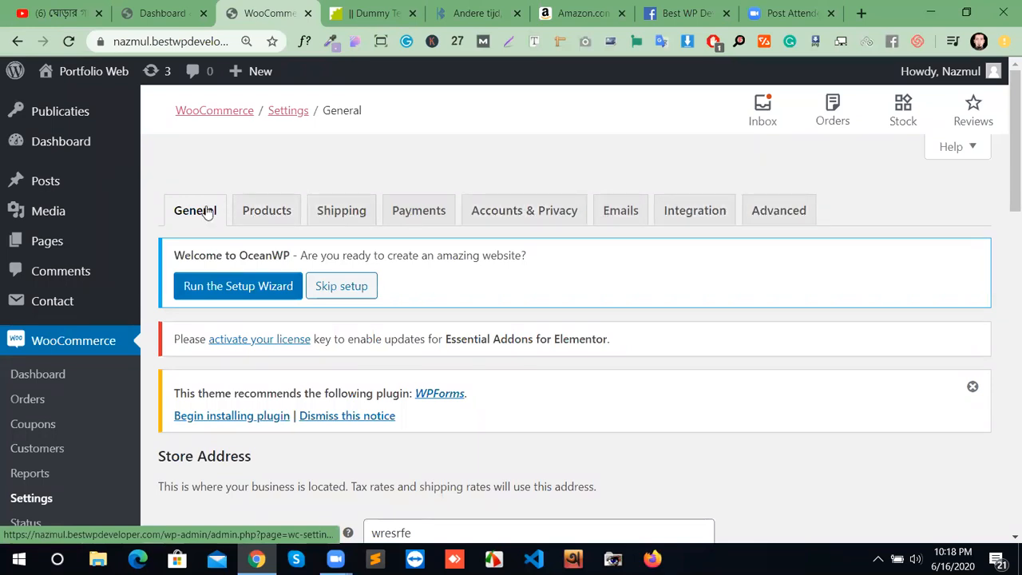
pyautogui.scroll(-2, 219, 359)
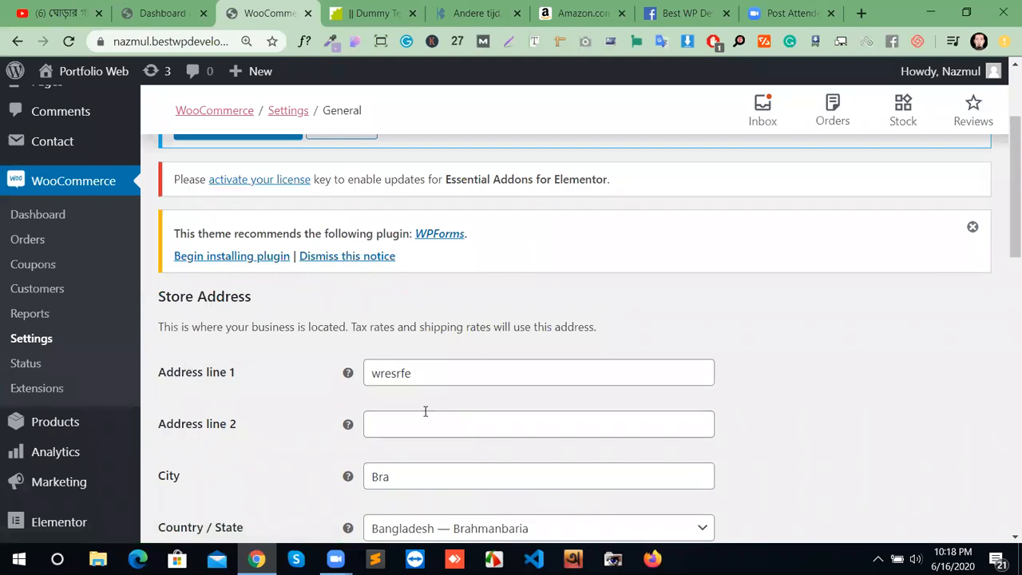
pyautogui.scroll(-1, 423, 413)
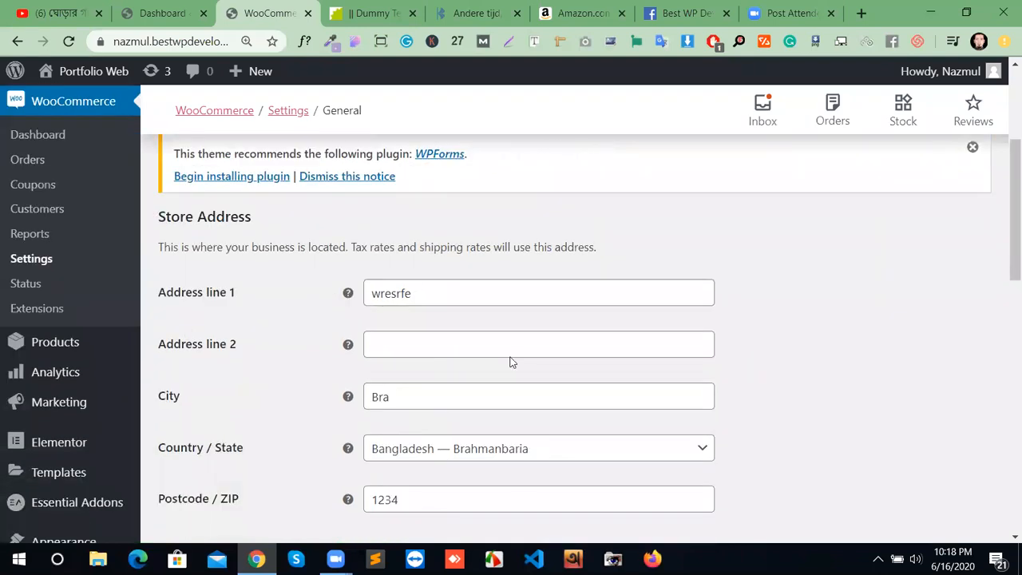
pyautogui.scroll(-1, 503, 515)
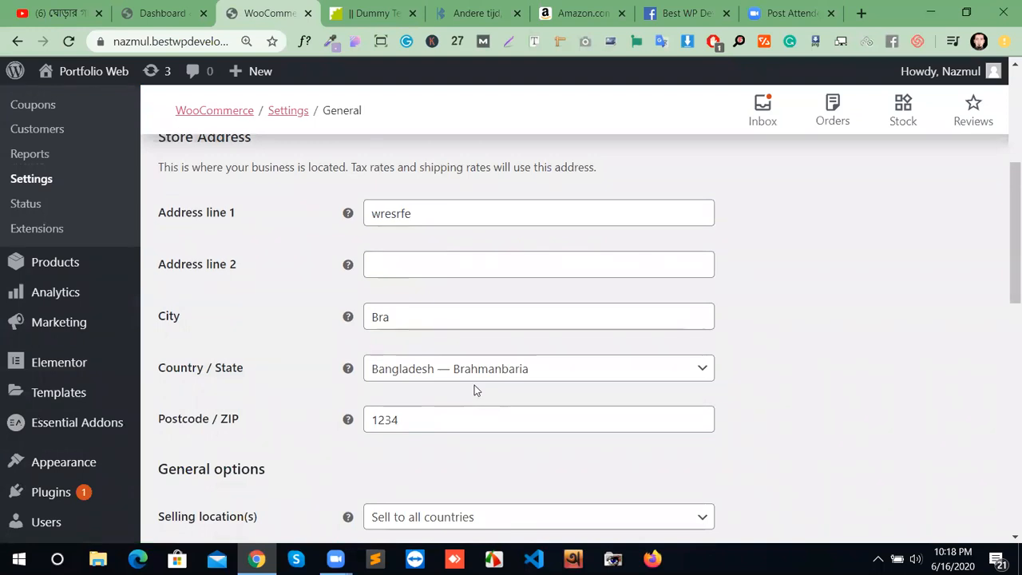
pyautogui.scroll(-1, 472, 390)
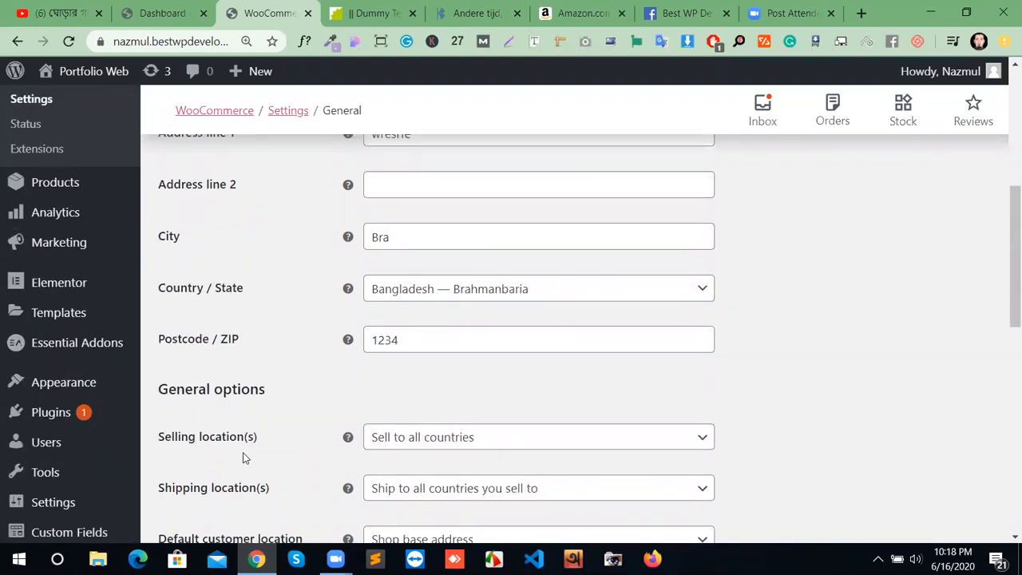
pyautogui.scroll(-1, 213, 425)
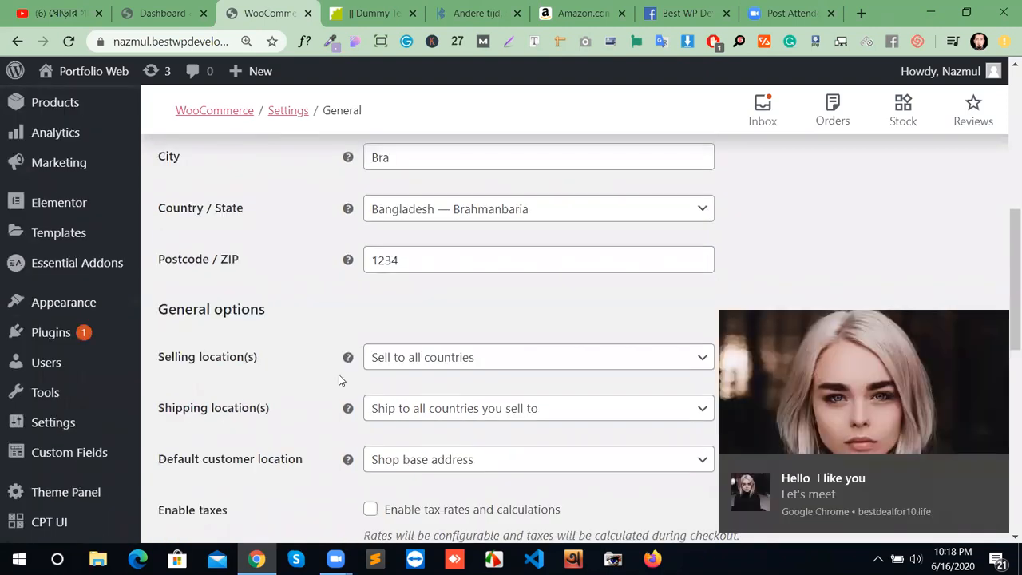
# Step: Set the selling locations to "Sell to all countries, except for..." and view the selectable countries without choosing any
pyautogui.click(995, 472)
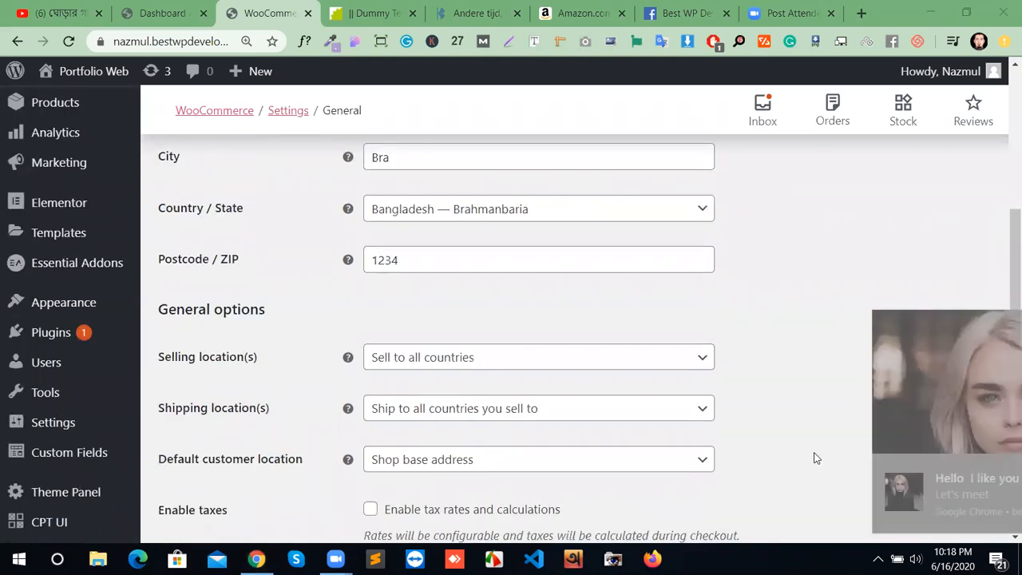
pyautogui.click(619, 362)
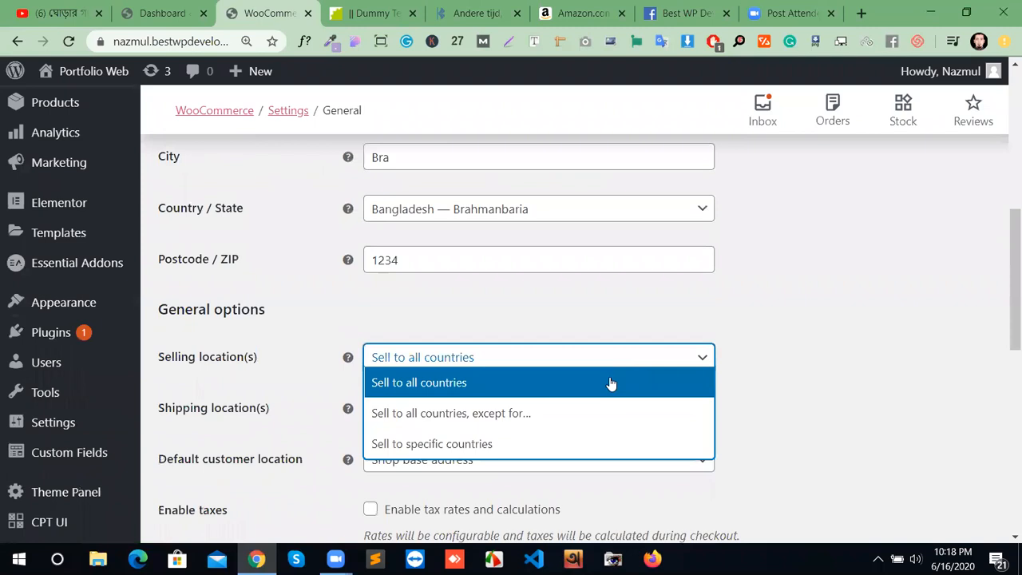
pyautogui.click(496, 419)
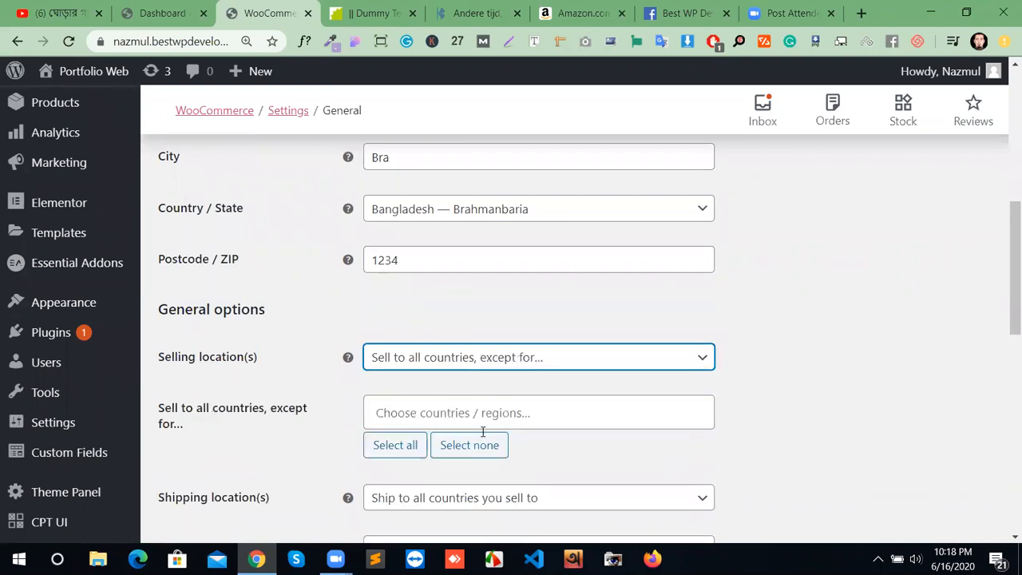
pyautogui.click(447, 411)
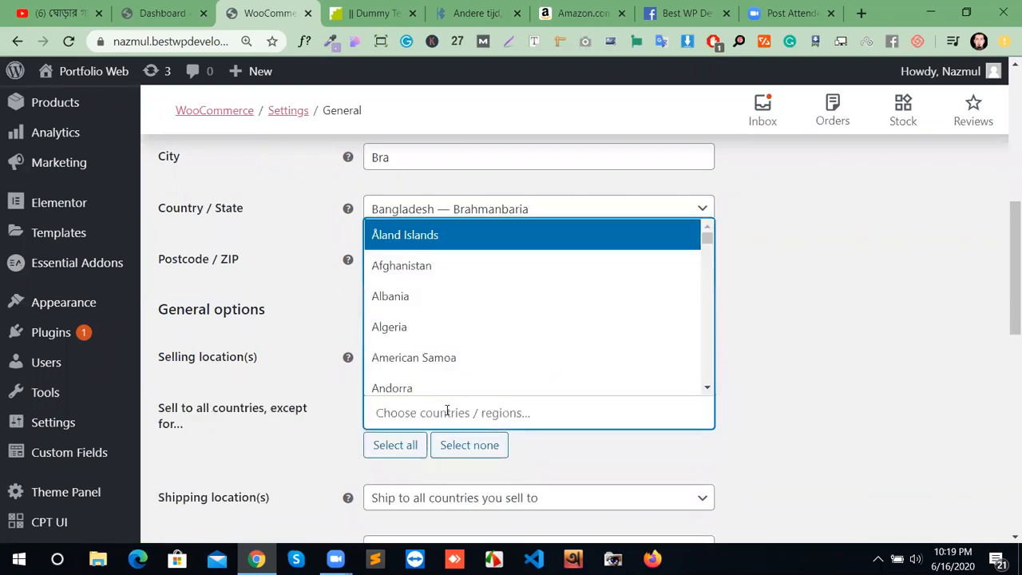
pyautogui.click(779, 390)
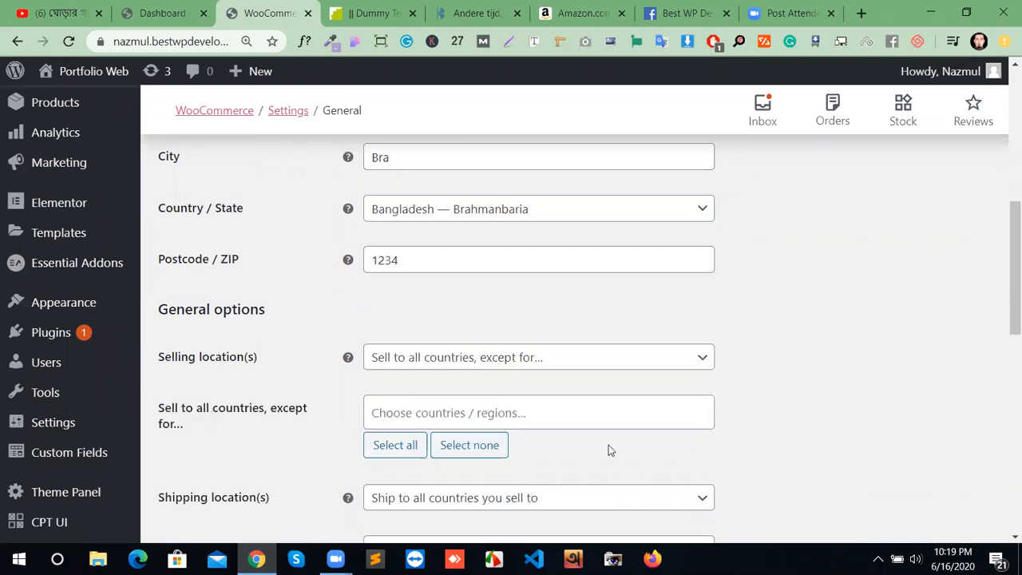
# Step: Set the selling locations to "Sell to specific countries" and view the selectable countries without choosing any
pyautogui.click(546, 362)
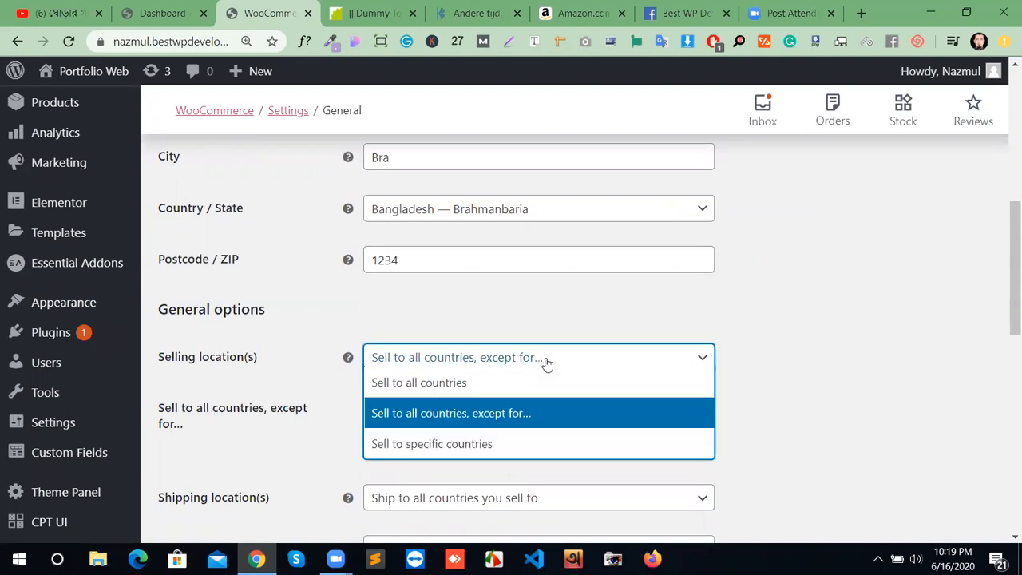
pyautogui.click(515, 443)
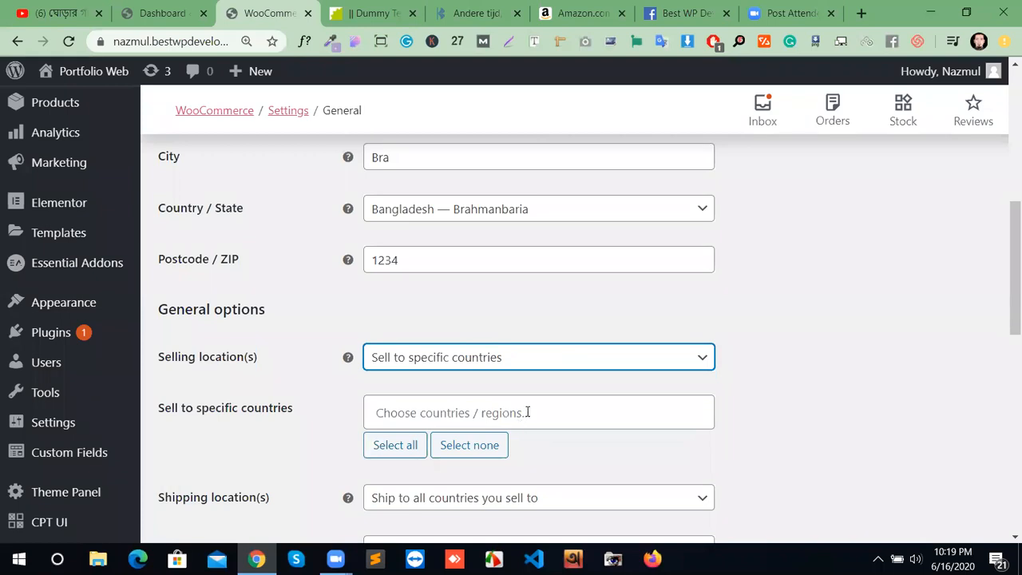
pyautogui.click(527, 412)
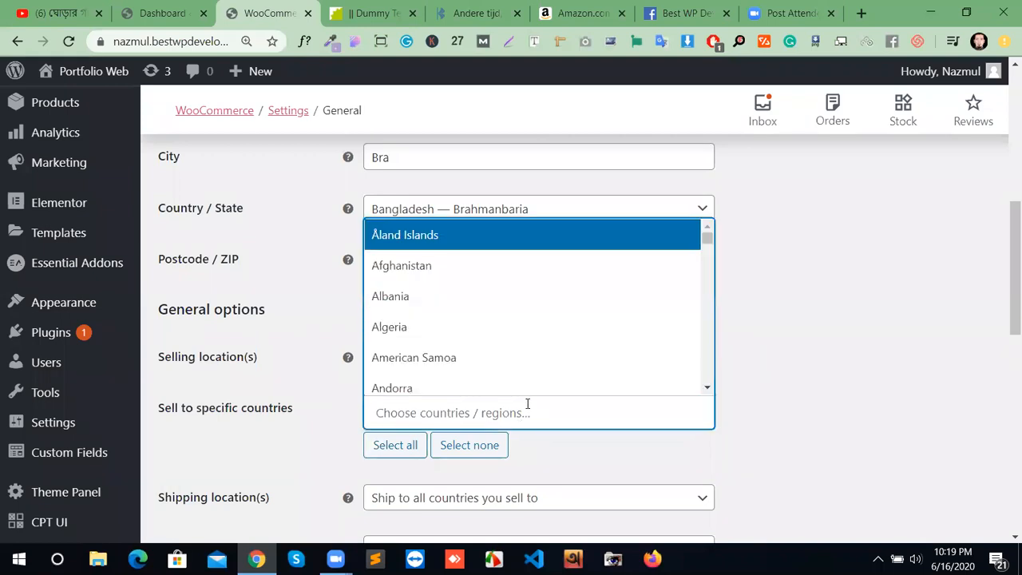
pyautogui.click(803, 354)
# Step: Set the selling locations to "Sell to all countries" and review the shipping location options without changing the selection
pyautogui.click(645, 369)
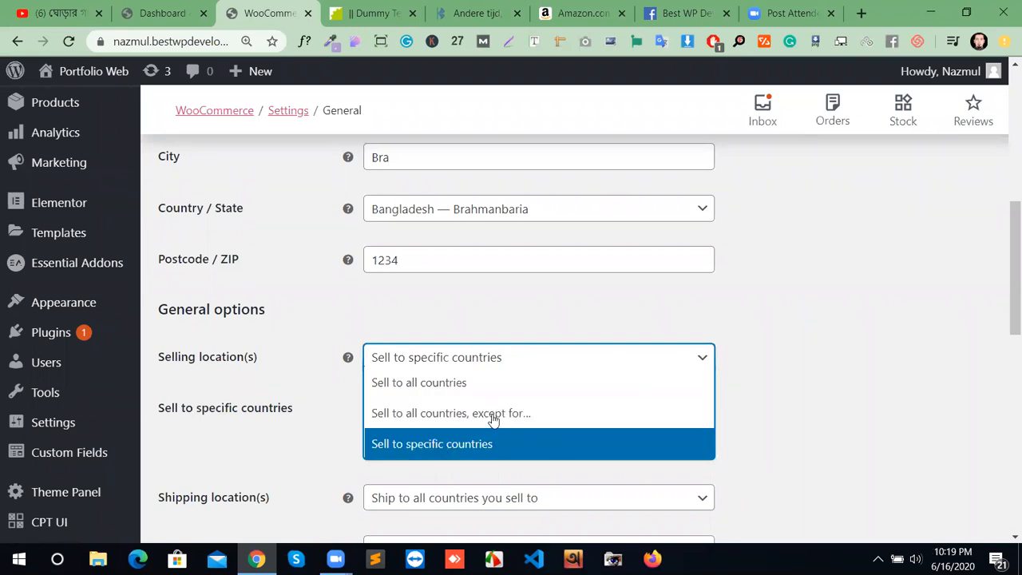
pyautogui.click(448, 385)
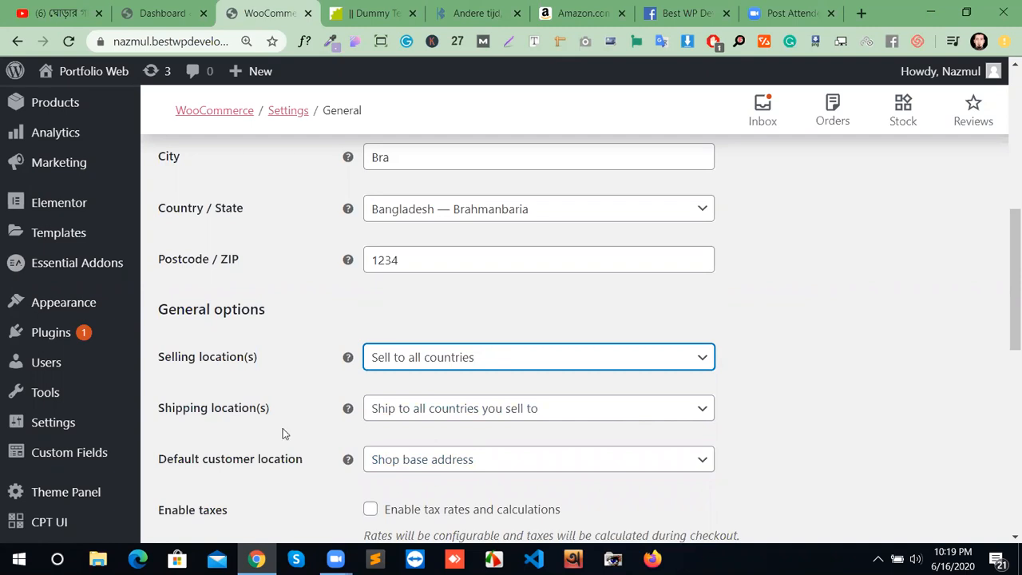
pyautogui.click(639, 419)
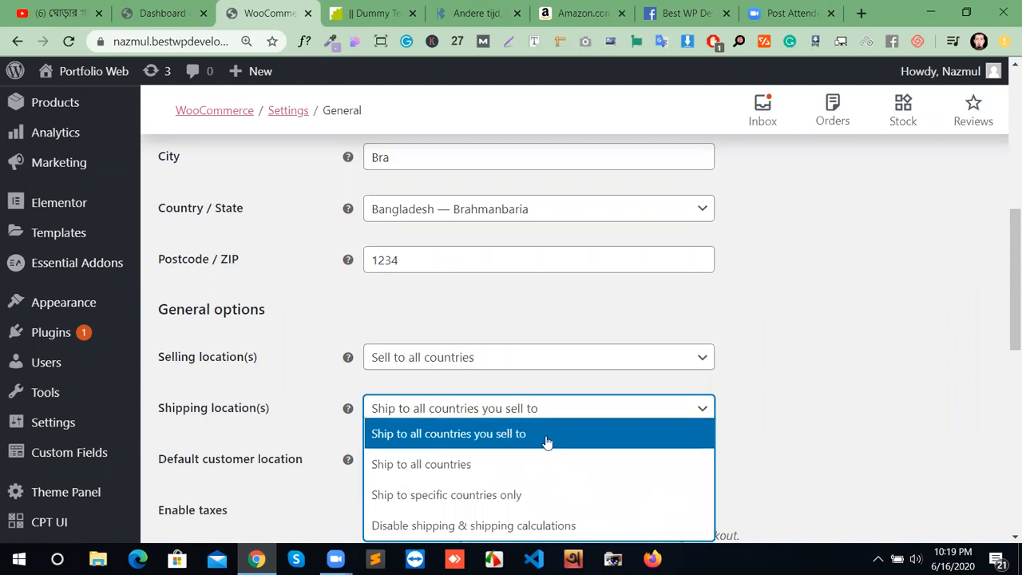
pyautogui.click(594, 416)
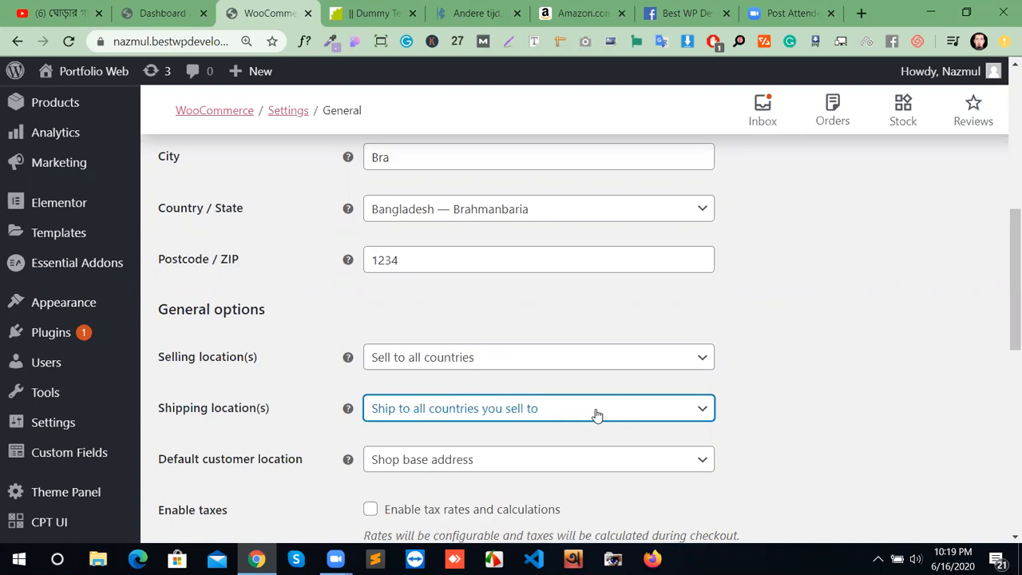
pyautogui.click(596, 414)
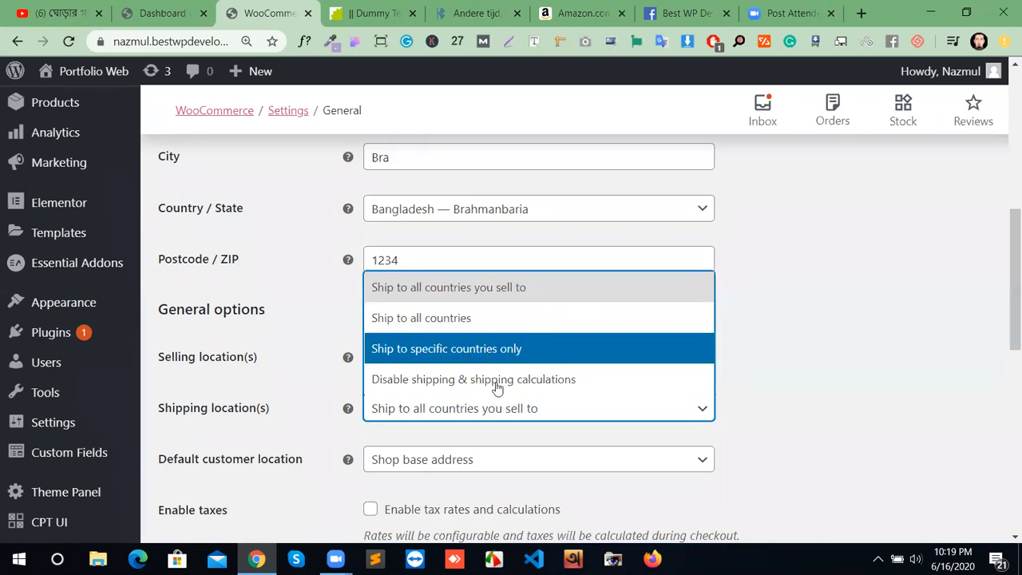
pyautogui.click(761, 434)
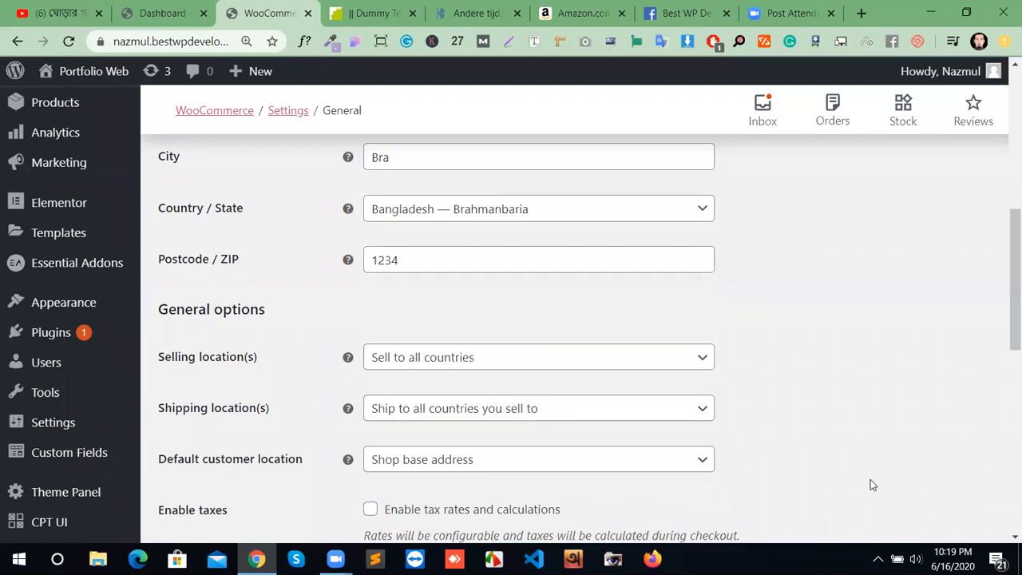
# Step: Choose "Shop base address" as the default customer location and check the store address it refers to
pyautogui.click(654, 469)
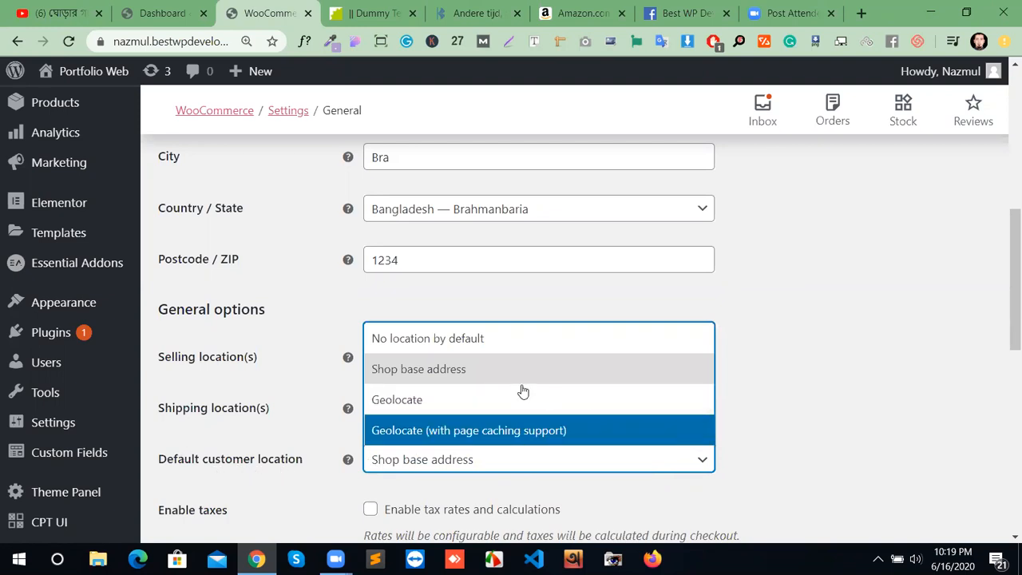
pyautogui.click(496, 380)
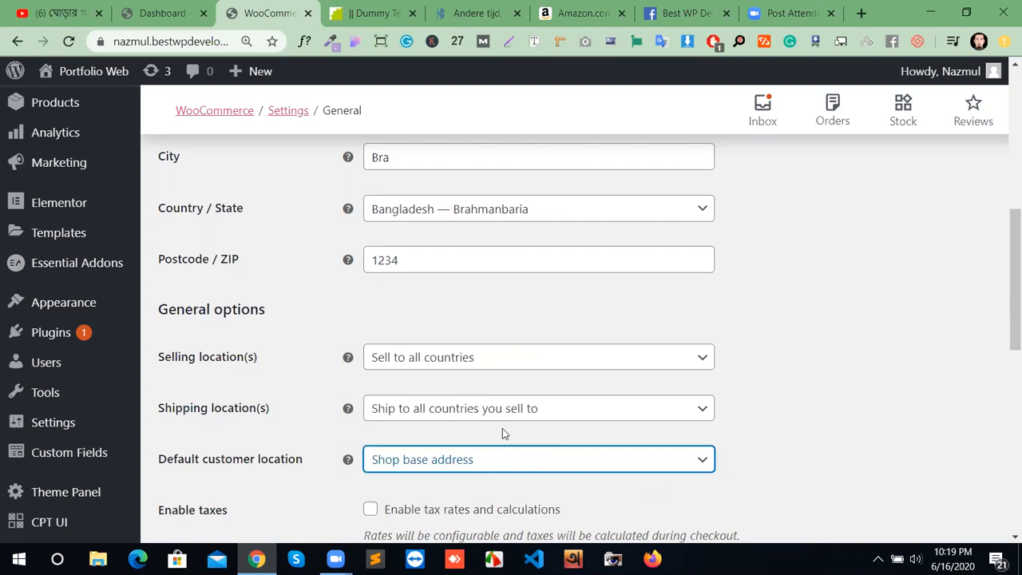
pyautogui.scroll(6, 491, 399)
pyautogui.scroll(-4, 467, 384)
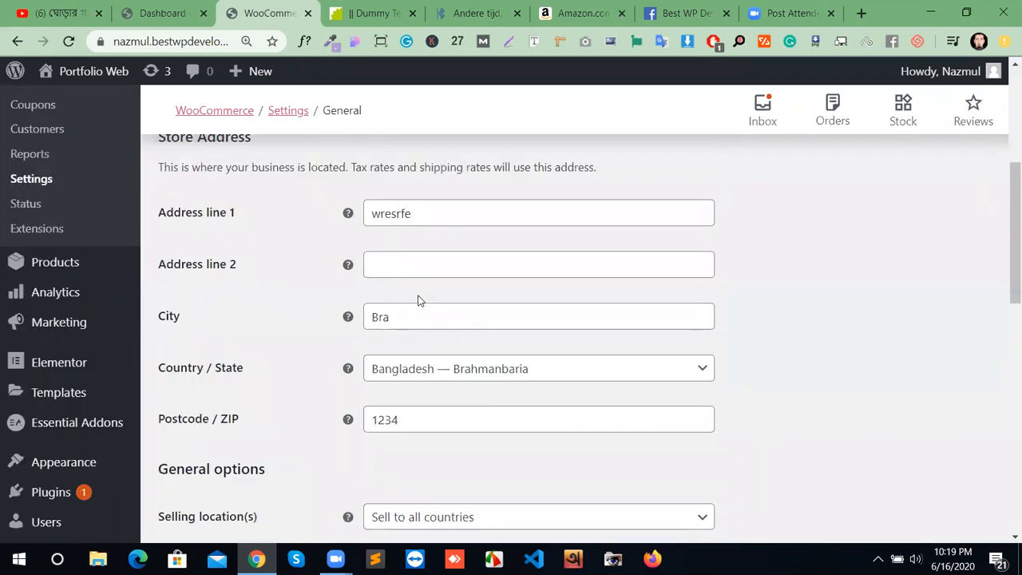
pyautogui.scroll(-4, 458, 343)
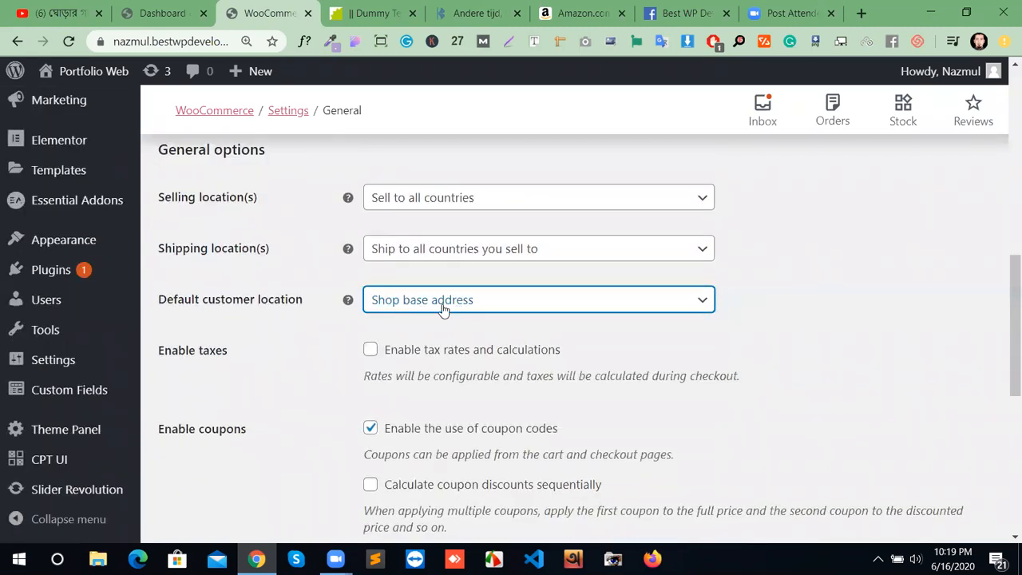
pyautogui.click(518, 308)
pyautogui.click(517, 308)
# Step: Turn the use of coupon codes off and on again
pyautogui.click(369, 428)
pyautogui.click(371, 429)
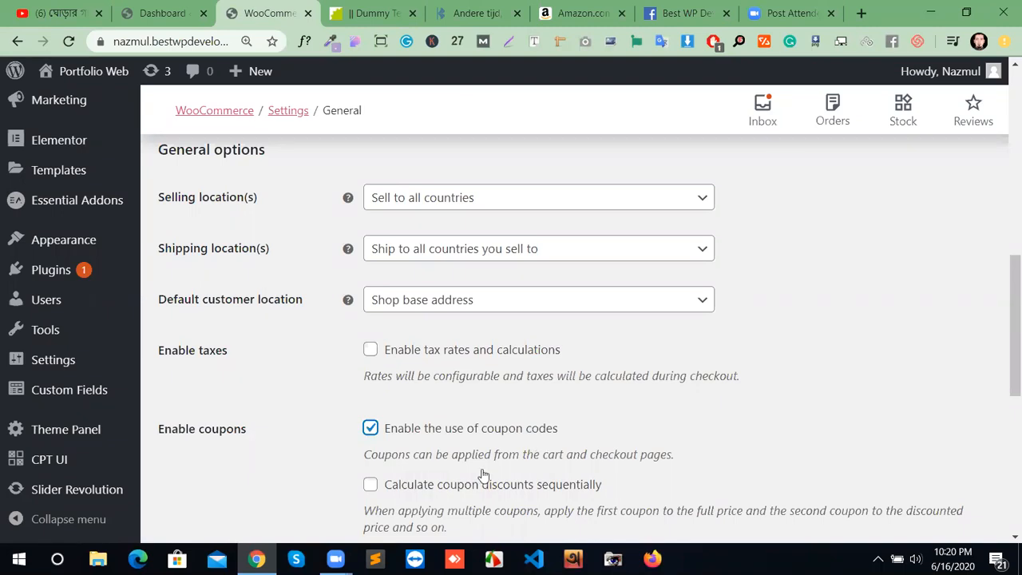
# Step: Review the available currencies and currency positions in the currency options without changing either
pyautogui.scroll(-3, 484, 475)
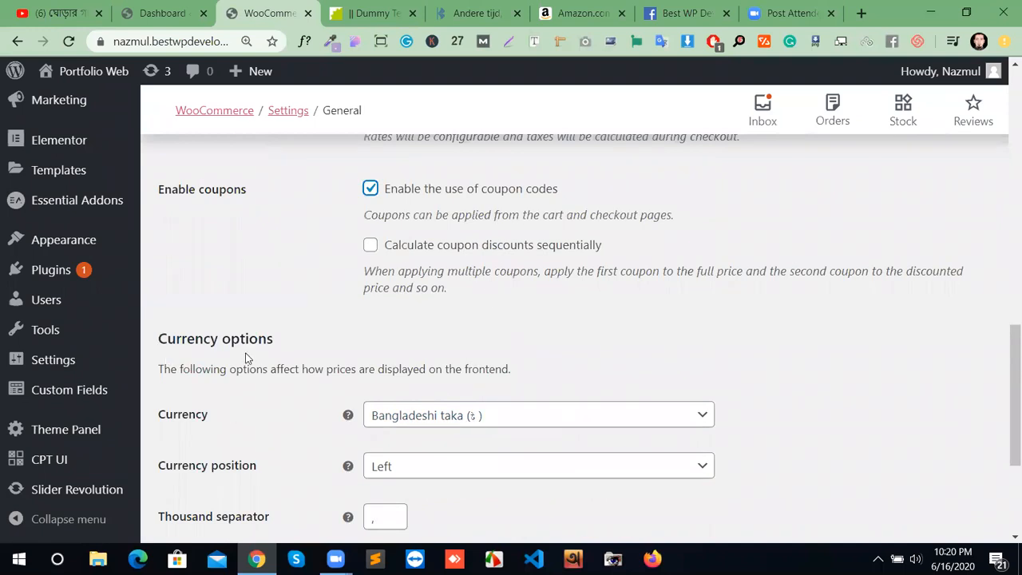
pyautogui.click(564, 417)
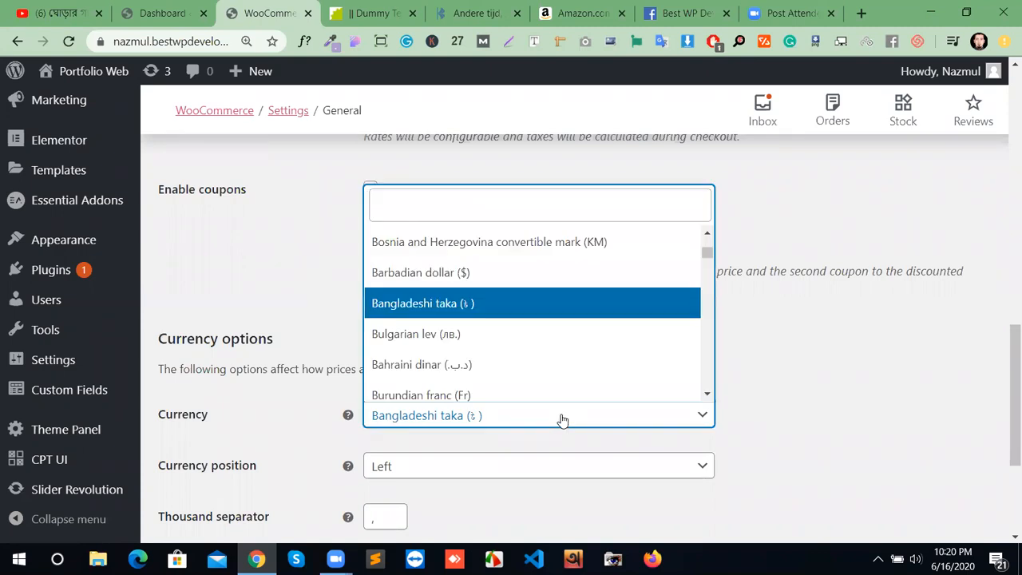
pyautogui.click(627, 422)
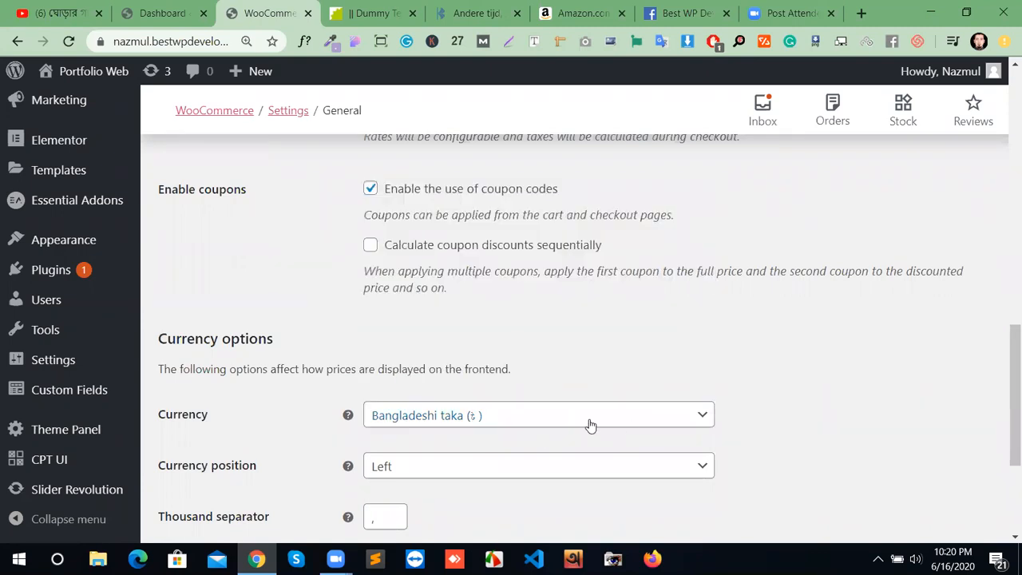
pyautogui.click(589, 424)
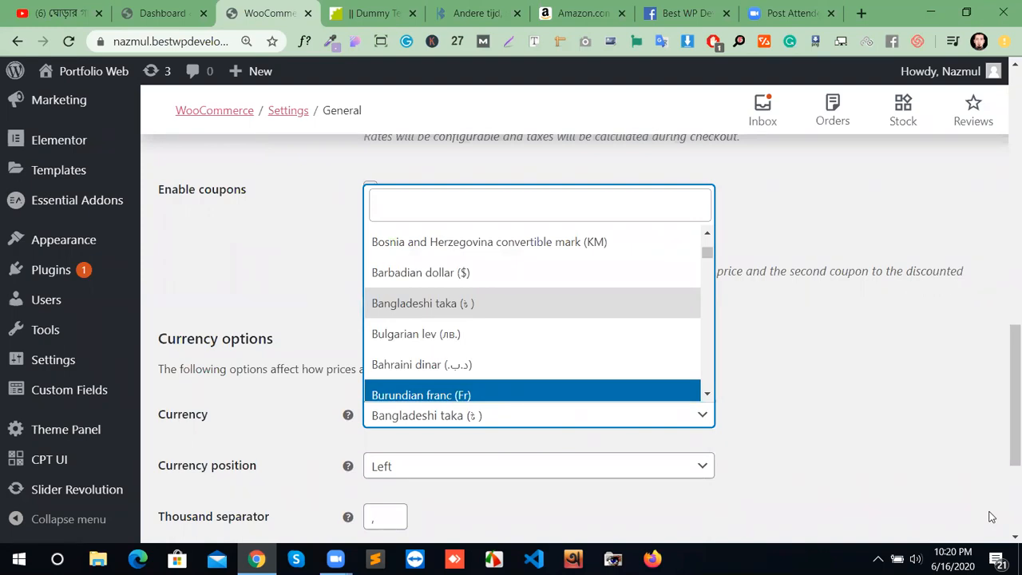
pyautogui.click(804, 388)
pyautogui.scroll(5, 513, 272)
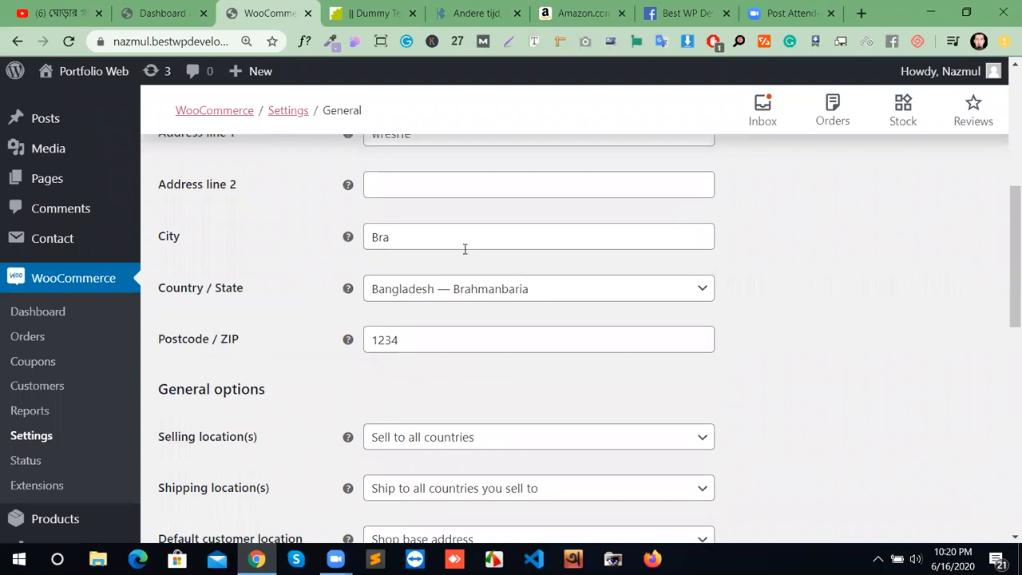
pyautogui.scroll(-10, 536, 330)
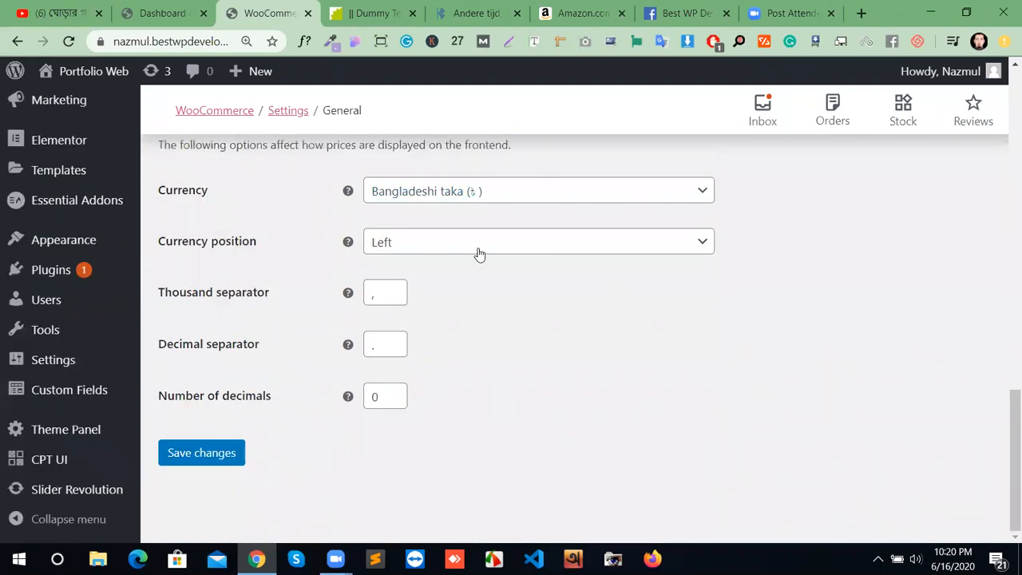
pyautogui.click(589, 251)
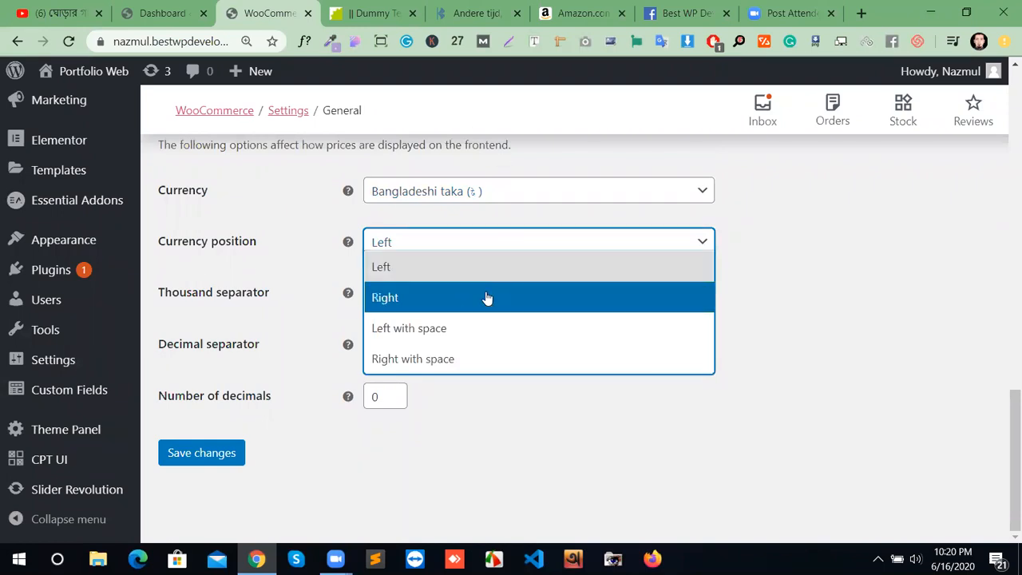
pyautogui.click(831, 288)
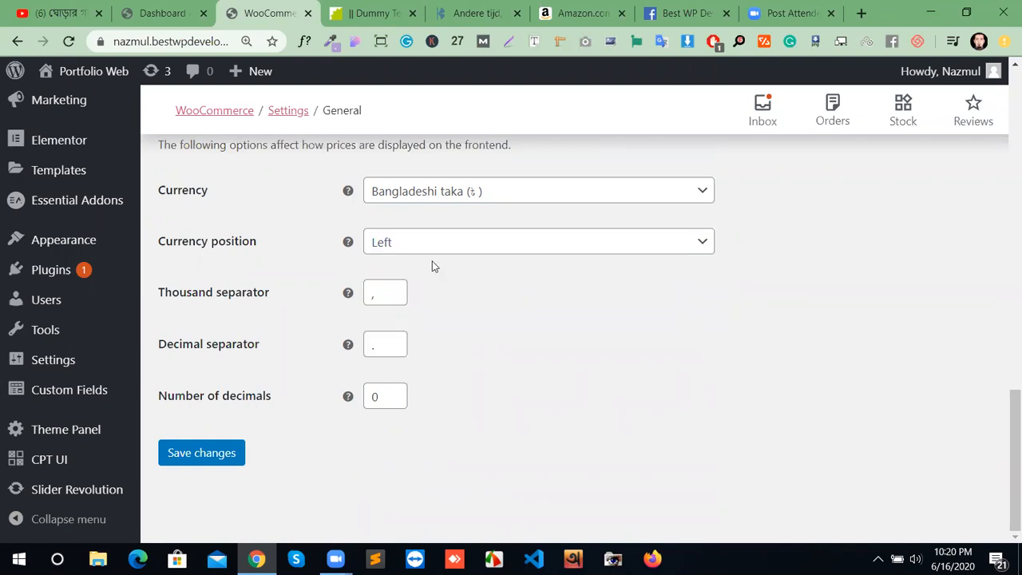
# Step: Set the number of decimals for prices to 2 and save the General settings
pyautogui.click(392, 293)
pyautogui.click(392, 392)
pyautogui.click(392, 392)
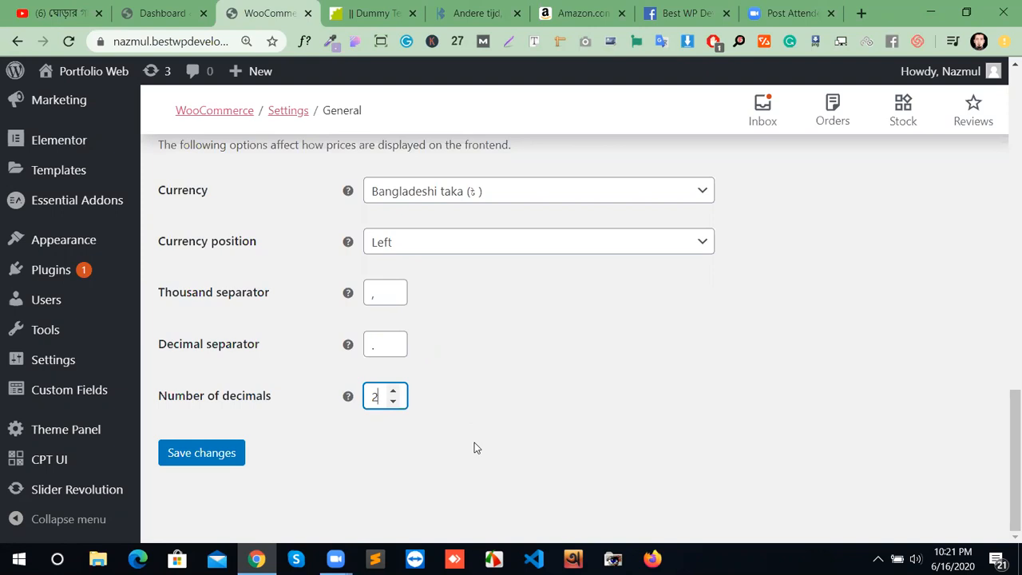
pyautogui.click(220, 456)
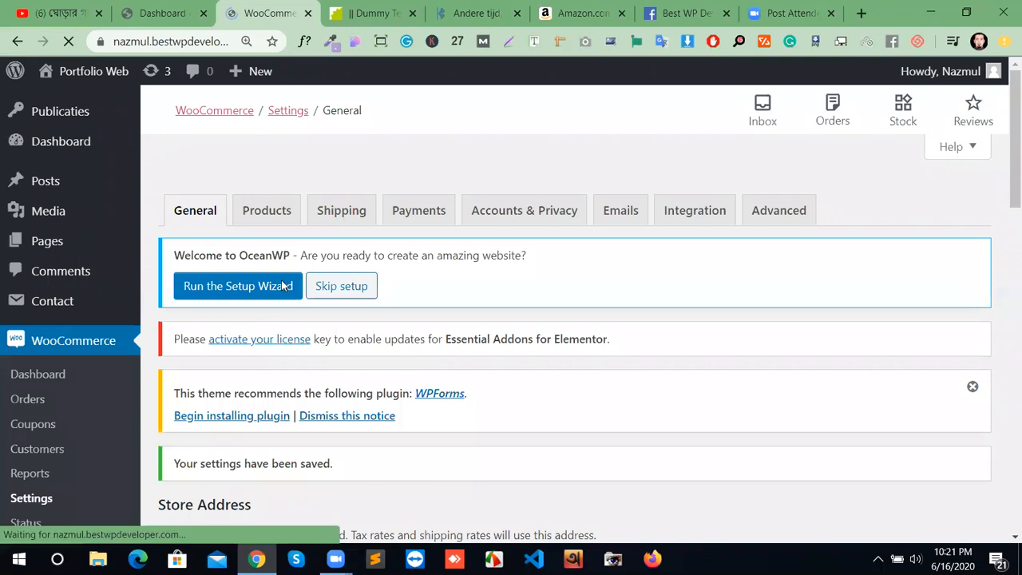
# Step: Open the Products settings and dismiss the WPForms plugin recommendation notice
pyautogui.click(270, 210)
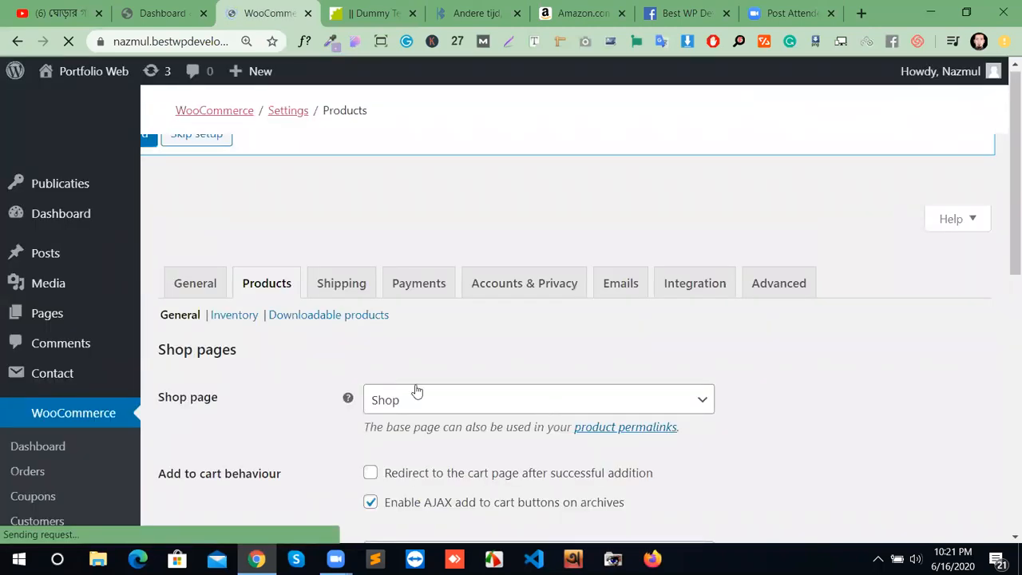
pyautogui.scroll(-2, 396, 331)
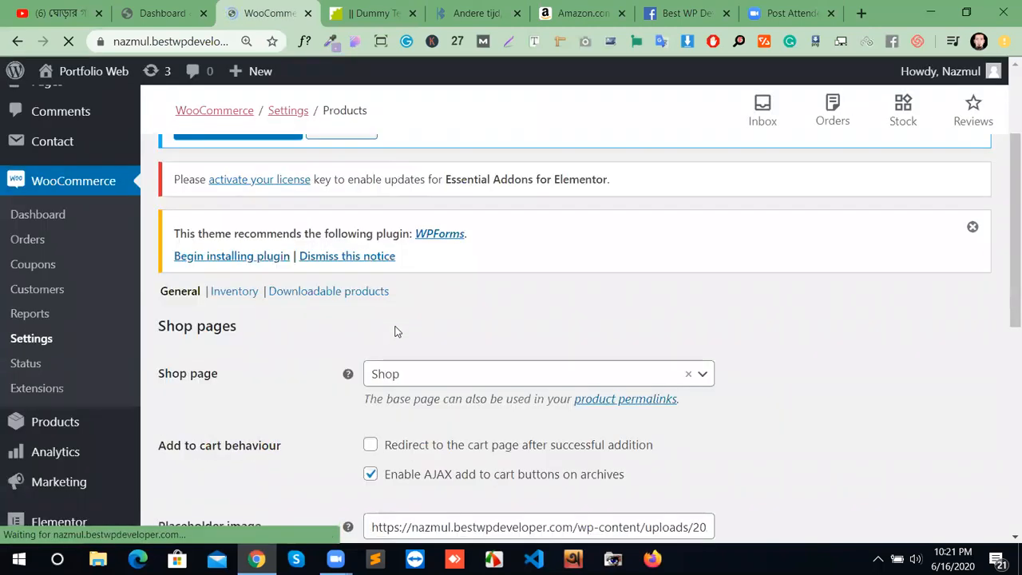
pyautogui.scroll(2, 328, 361)
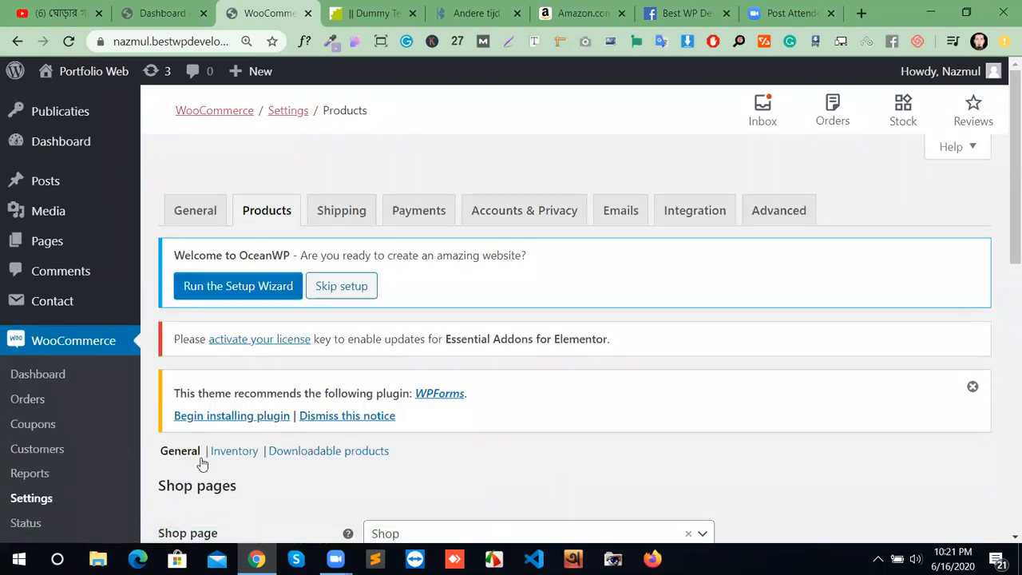
pyautogui.click(973, 386)
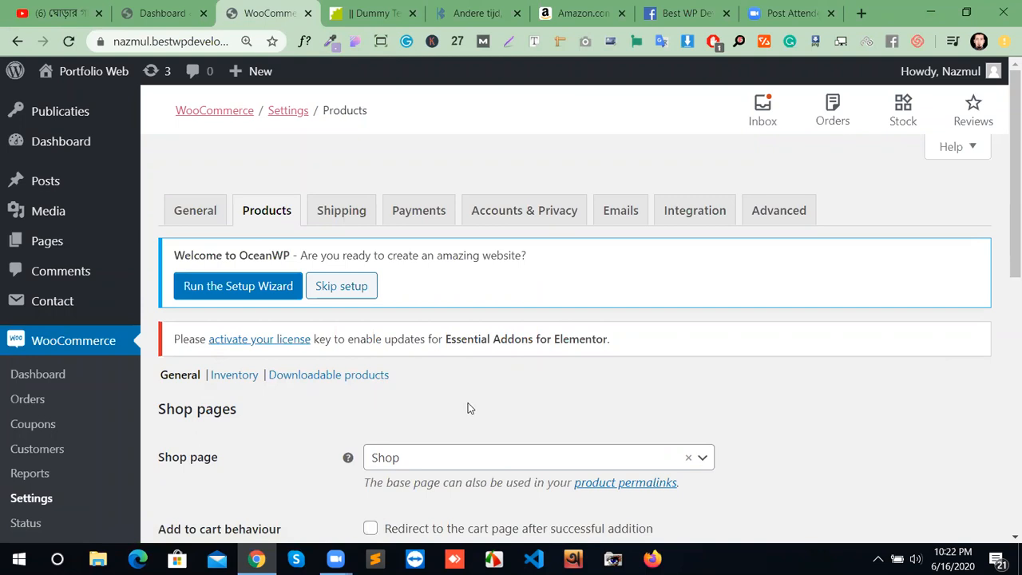
# Step: View the pages selectable as the shop page without changing the selection, and close the advertising notification
pyautogui.scroll(-1, 385, 433)
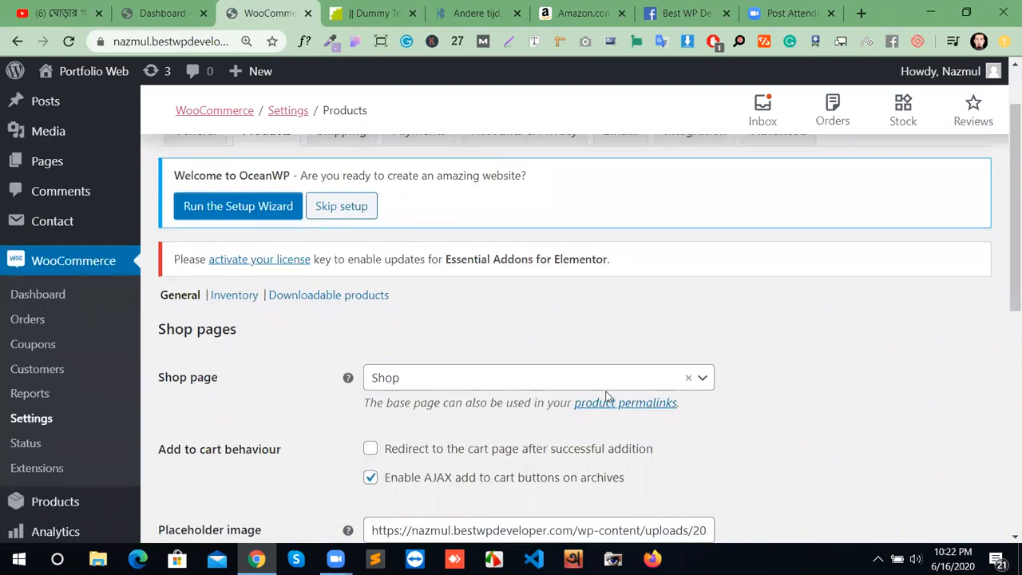
pyautogui.click(662, 386)
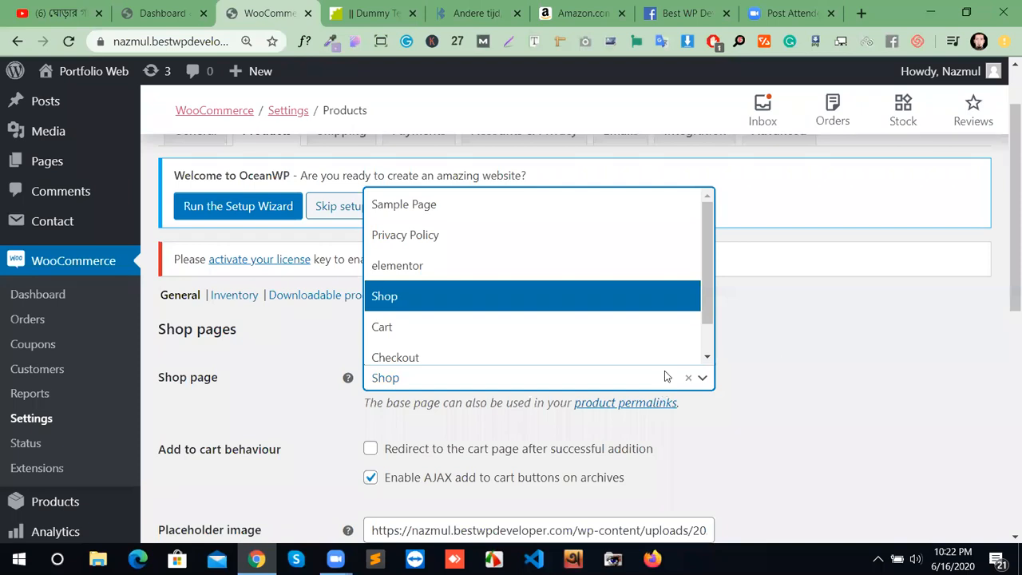
pyautogui.click(790, 353)
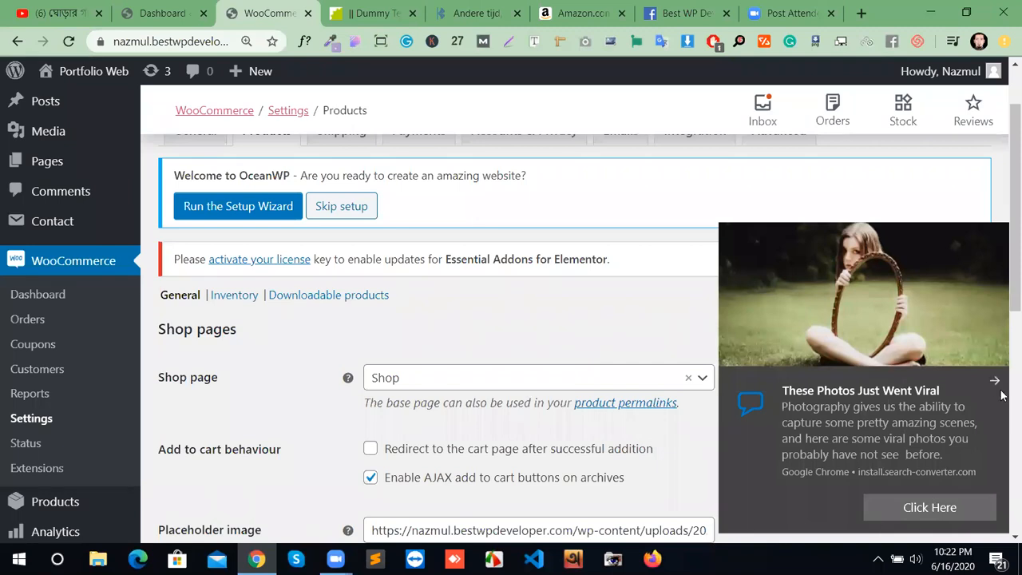
pyautogui.click(998, 387)
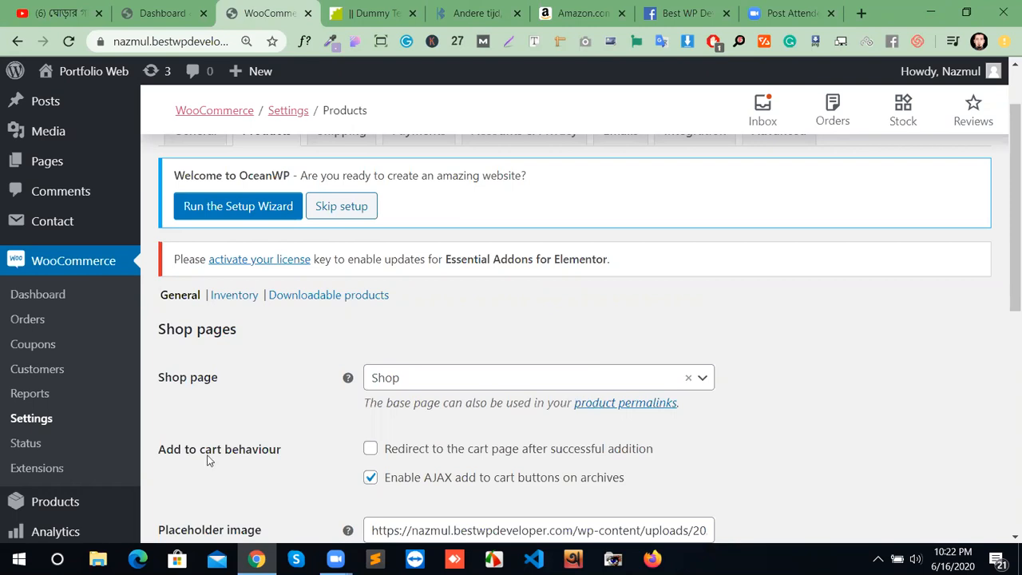
# Step: View the image behind the placeholder image URL in a separate browser tab, and close that tab
pyautogui.scroll(-1, 496, 479)
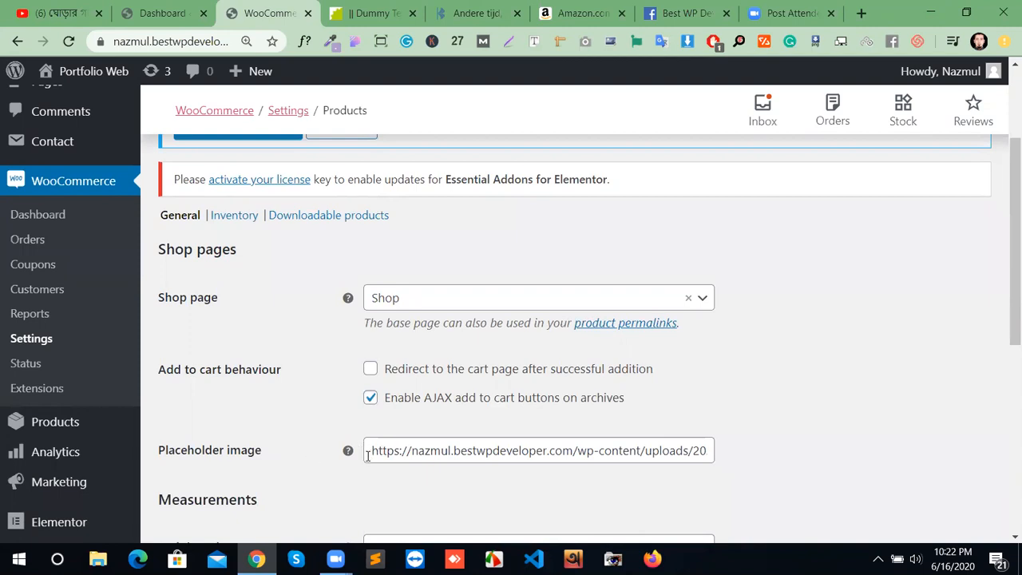
pyautogui.moveTo(373, 452); pyautogui.dragTo(312, 475)
pyautogui.click(536, 503)
pyautogui.scroll(-1, 521, 462)
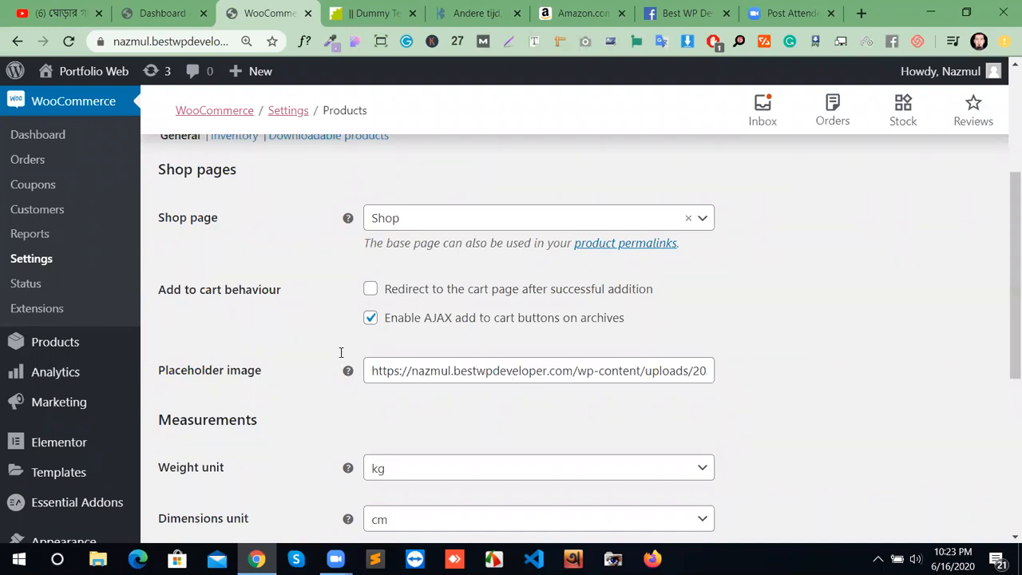
pyautogui.click(998, 400)
pyautogui.moveTo(373, 371); pyautogui.dragTo(649, 374)
pyautogui.rightClick(648, 374)
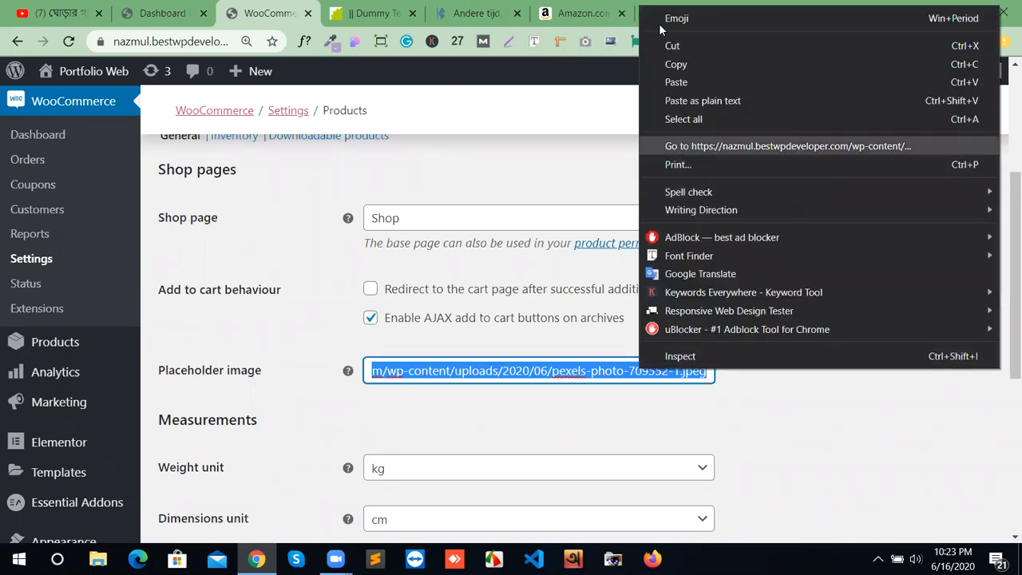
pyautogui.click(685, 147)
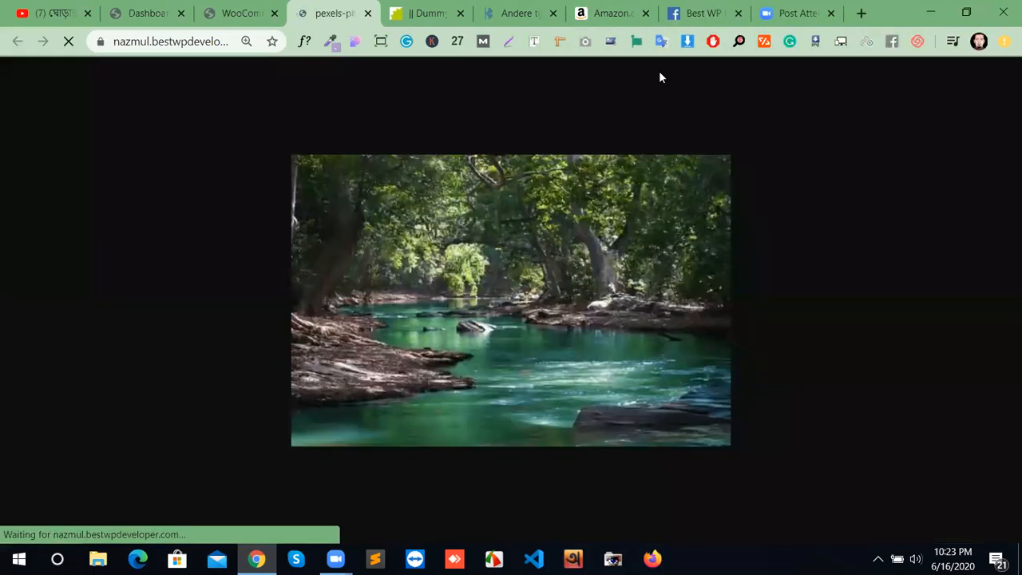
pyautogui.click(368, 13)
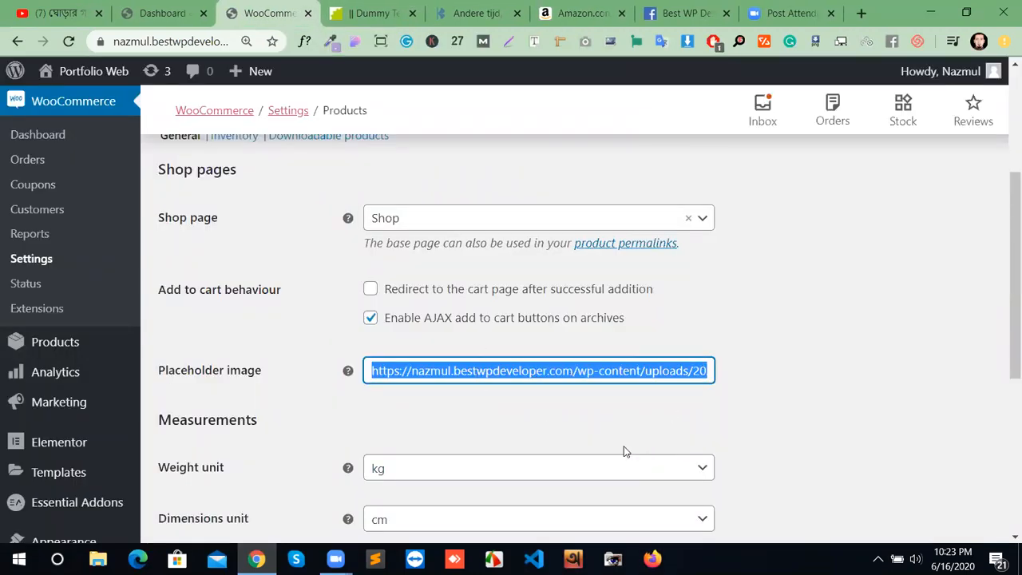
# Step: Review the available weight units and dimensions units, keeping kg and cm selected
pyautogui.scroll(-2, 586, 438)
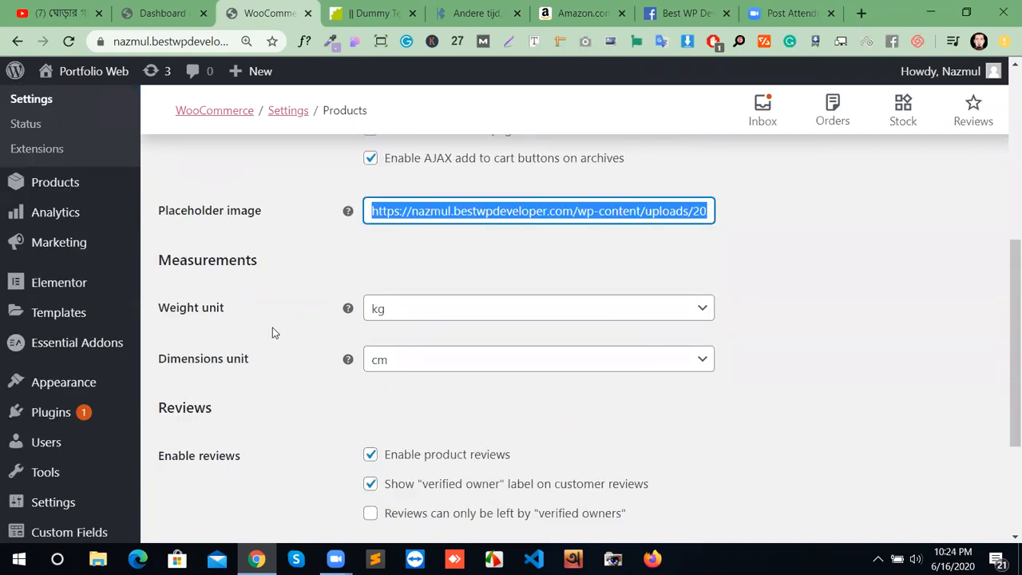
pyautogui.click(466, 315)
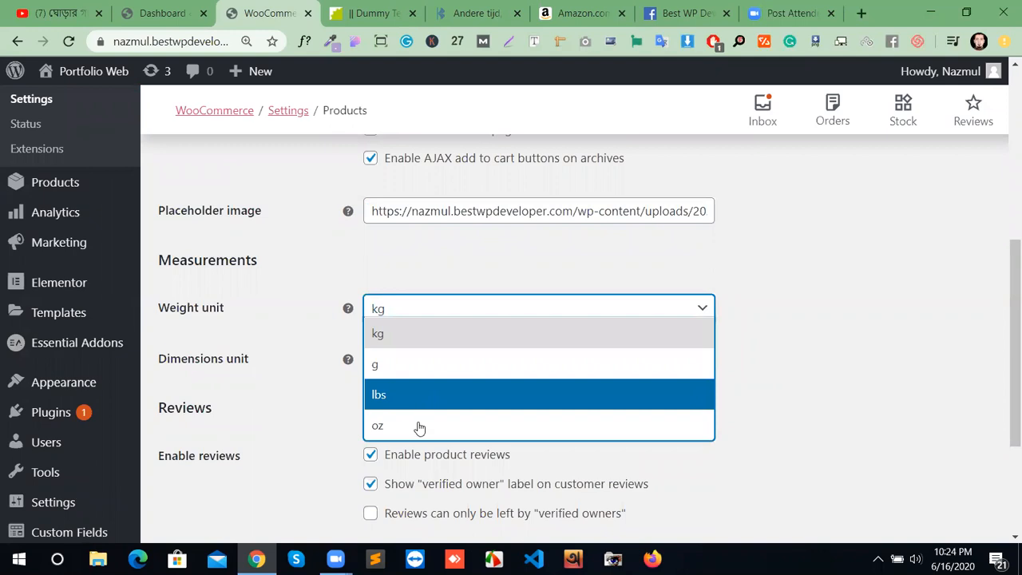
pyautogui.click(484, 317)
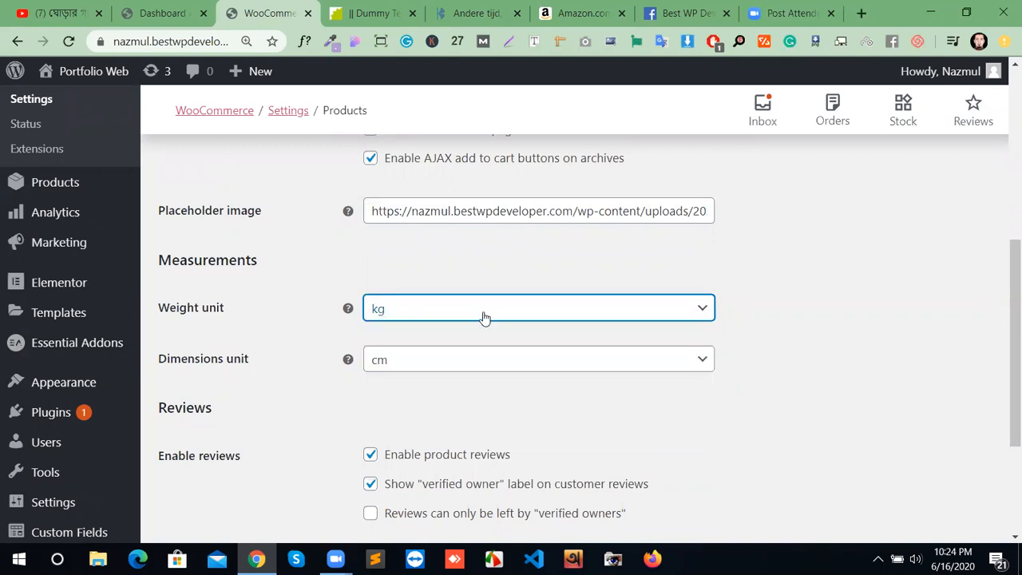
pyautogui.click(535, 369)
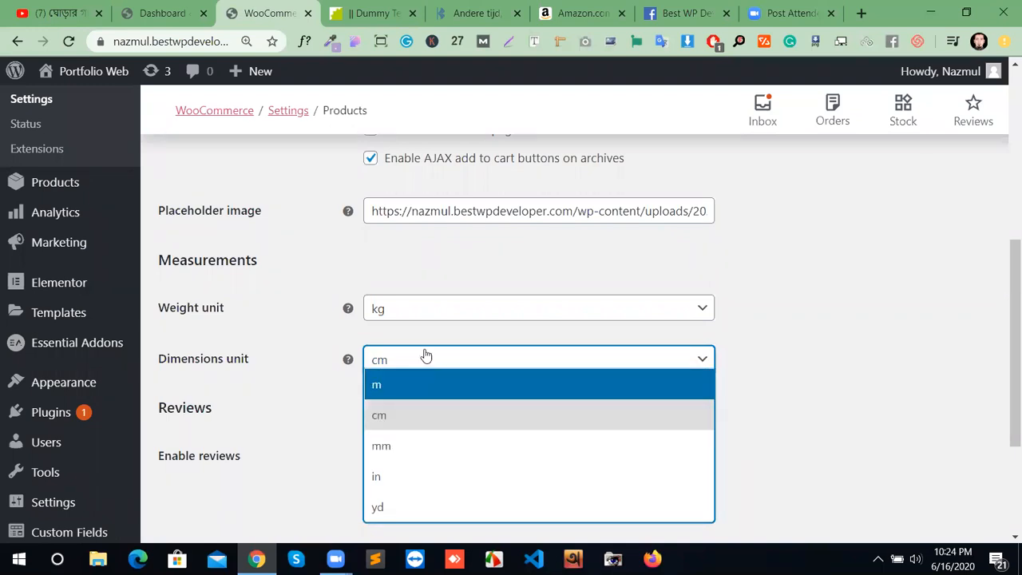
pyautogui.click(402, 417)
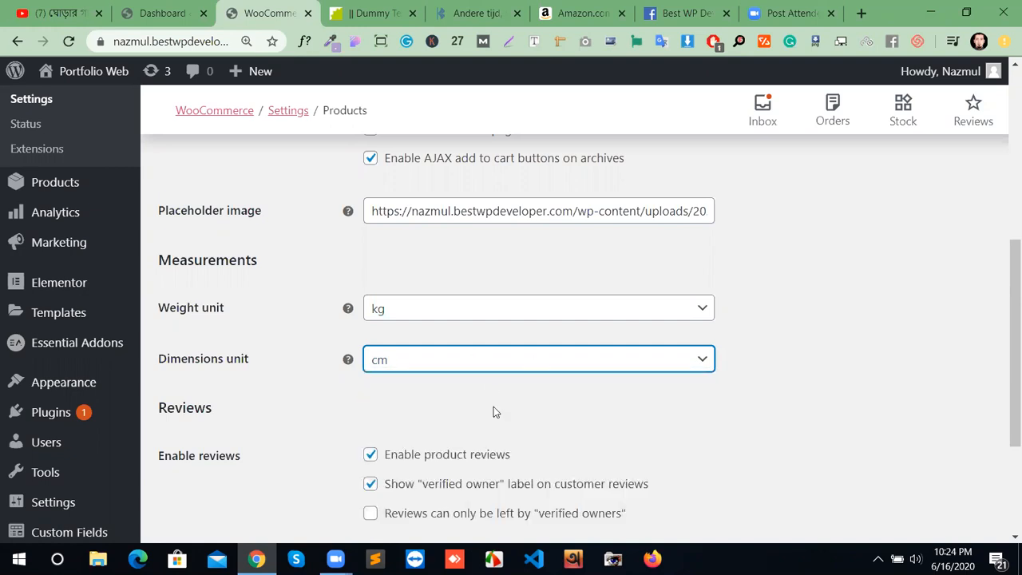
# Step: Review the product review and star rating options at the end of the general product settings
pyautogui.scroll(-1, 457, 408)
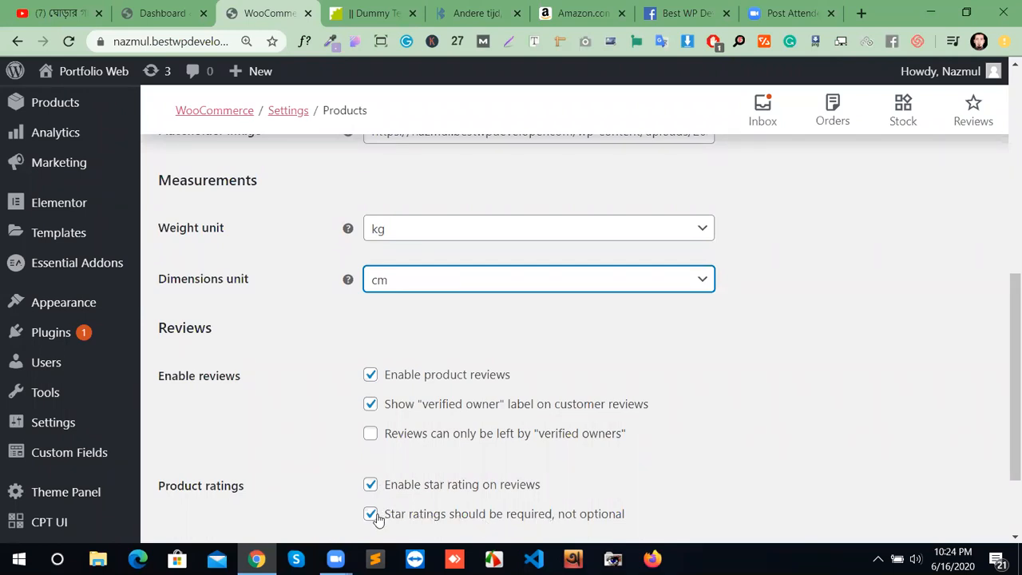
pyautogui.scroll(-3, 378, 515)
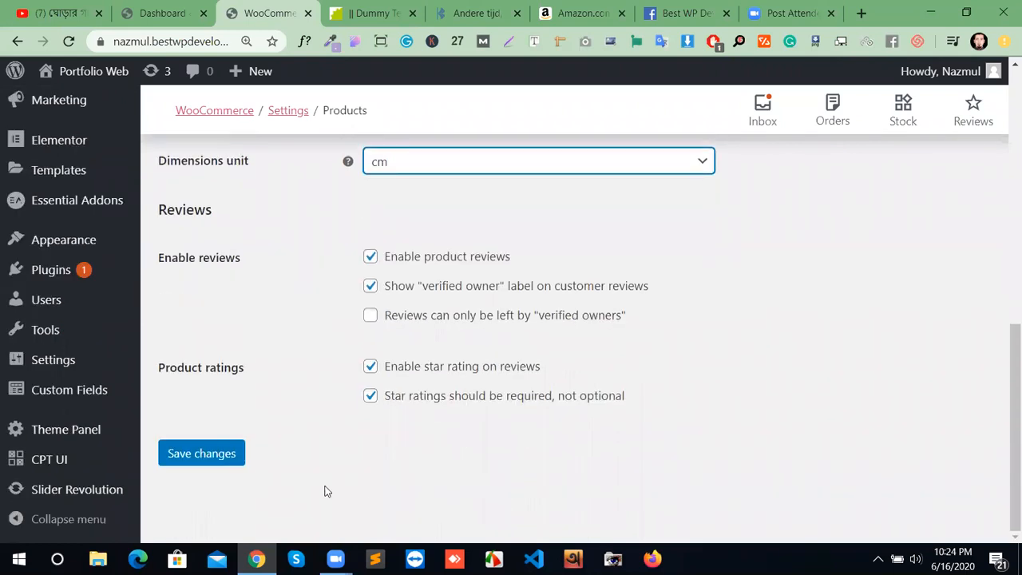
pyautogui.scroll(15, 425, 417)
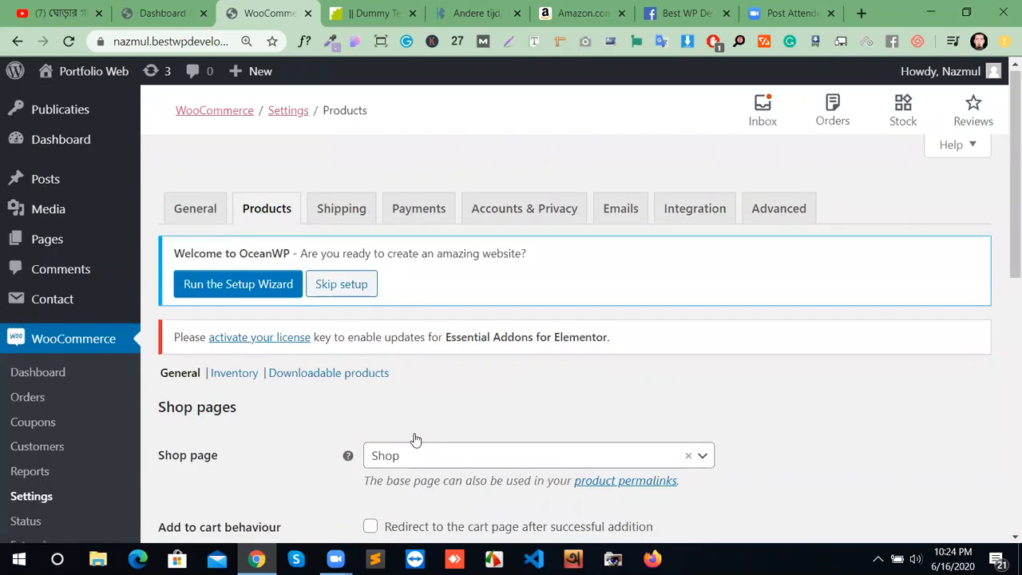
pyautogui.scroll(-8, 399, 359)
pyautogui.scroll(-6, 347, 408)
pyautogui.click(197, 454)
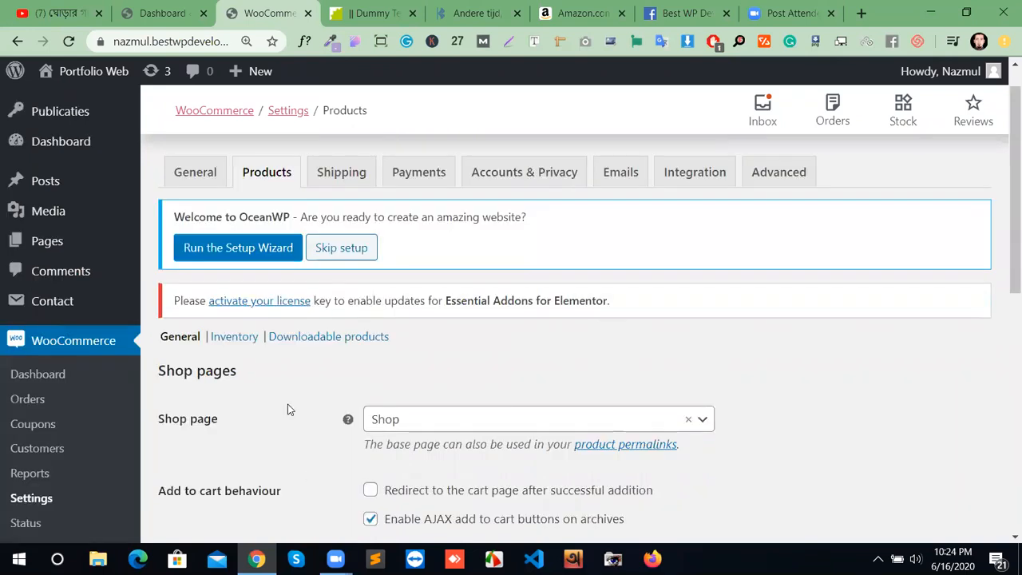
# Step: Open the Inventory product settings and switch stock management off and back on to compare the available fields
pyautogui.click(242, 338)
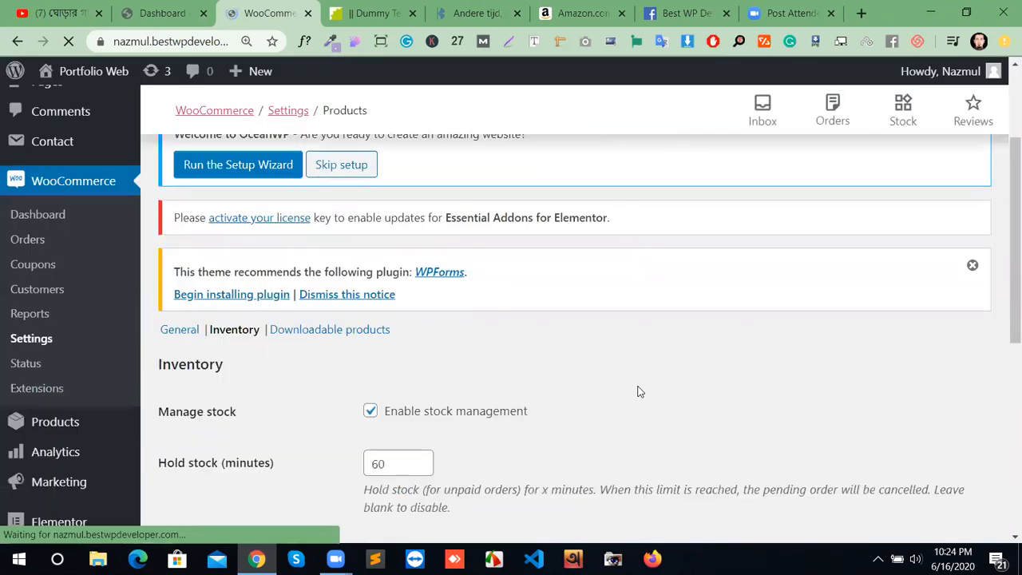
pyautogui.scroll(-3, 641, 381)
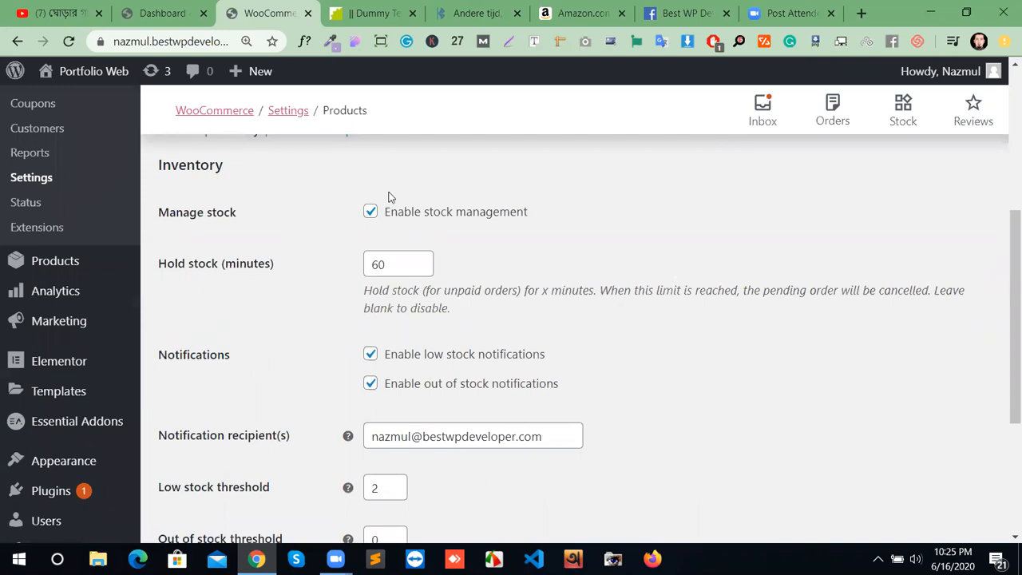
pyautogui.click(372, 212)
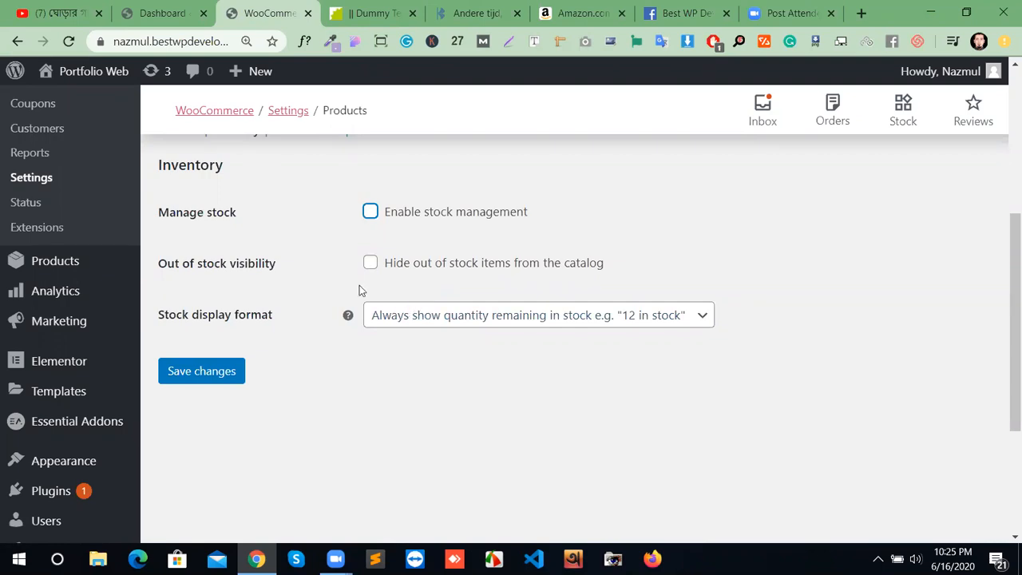
pyautogui.click(371, 213)
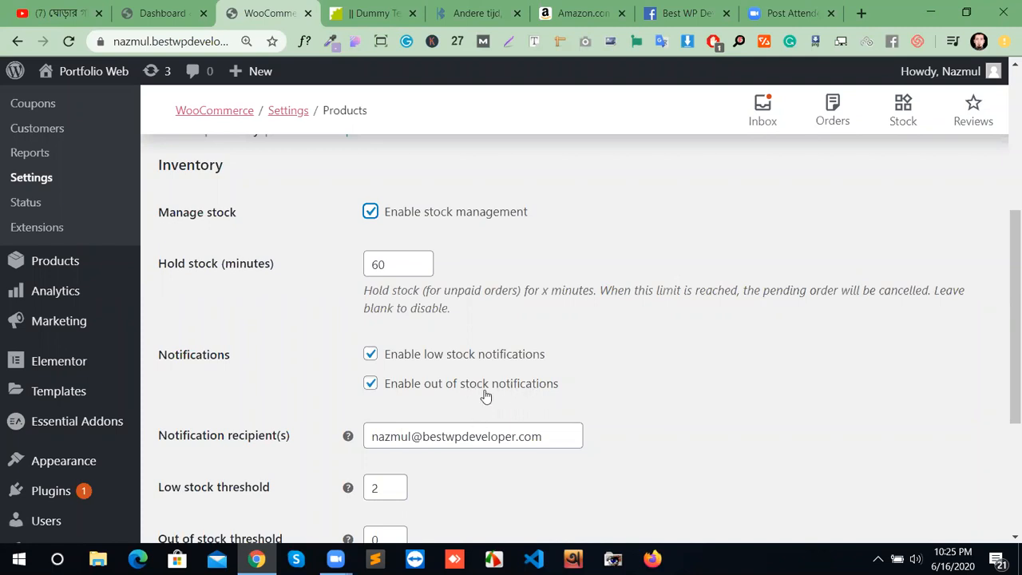
# Step: Review the stock notification, threshold and out-of-stock visibility settings, and view the stock display format choices without changing the selection
pyautogui.scroll(-2, 491, 356)
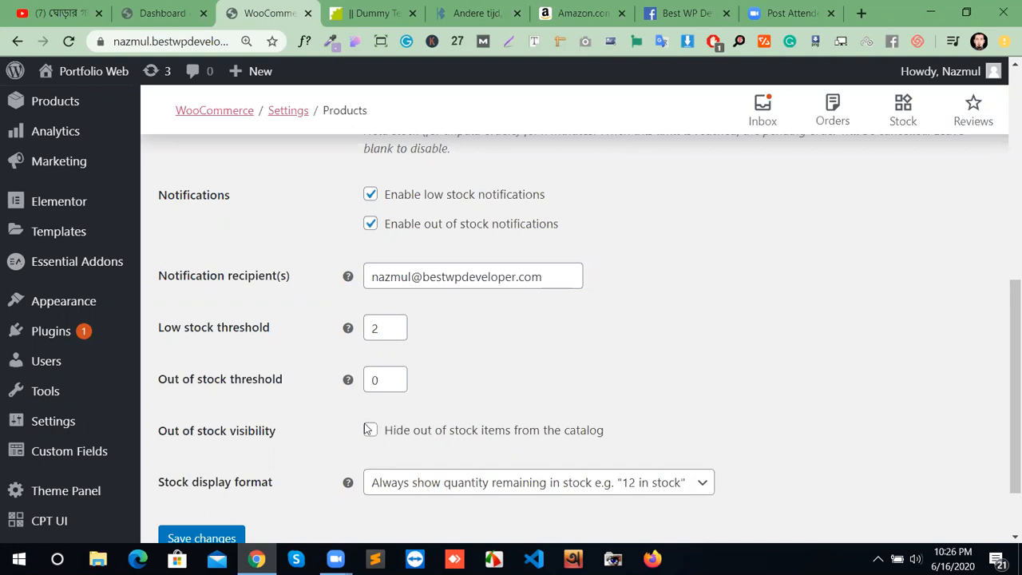
pyautogui.scroll(-1, 211, 423)
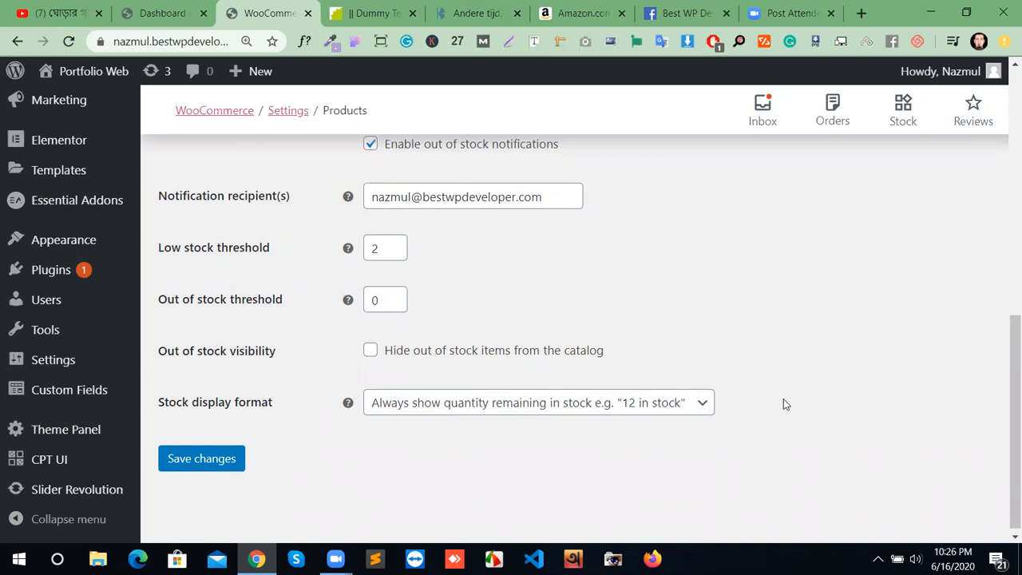
pyautogui.click(687, 414)
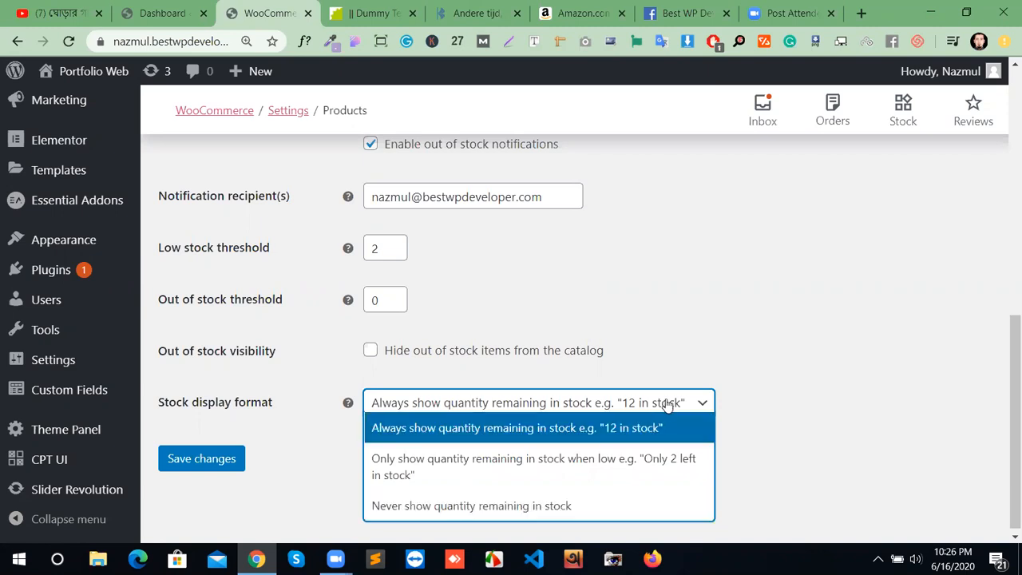
pyautogui.click(850, 391)
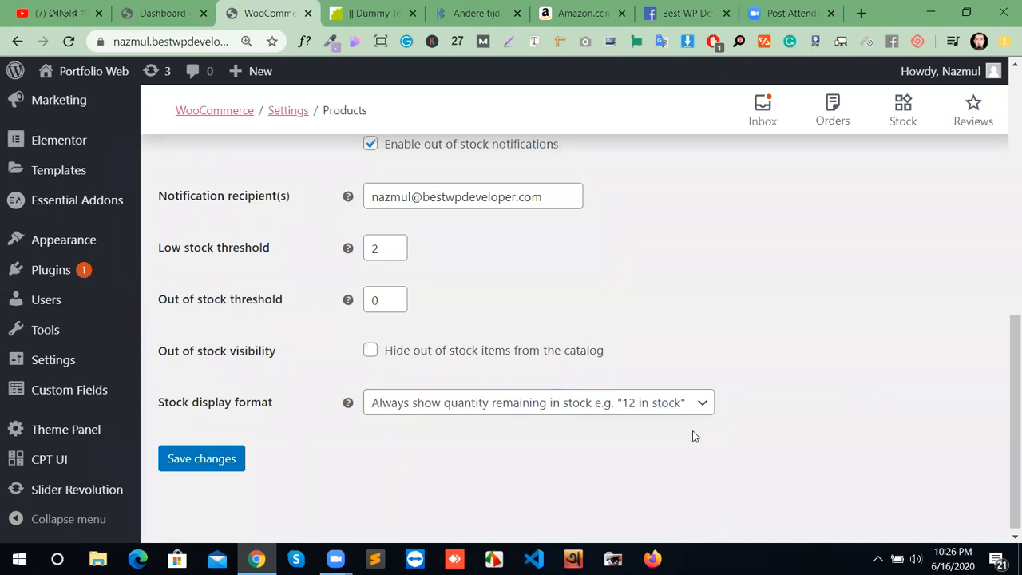
pyautogui.scroll(3, 697, 346)
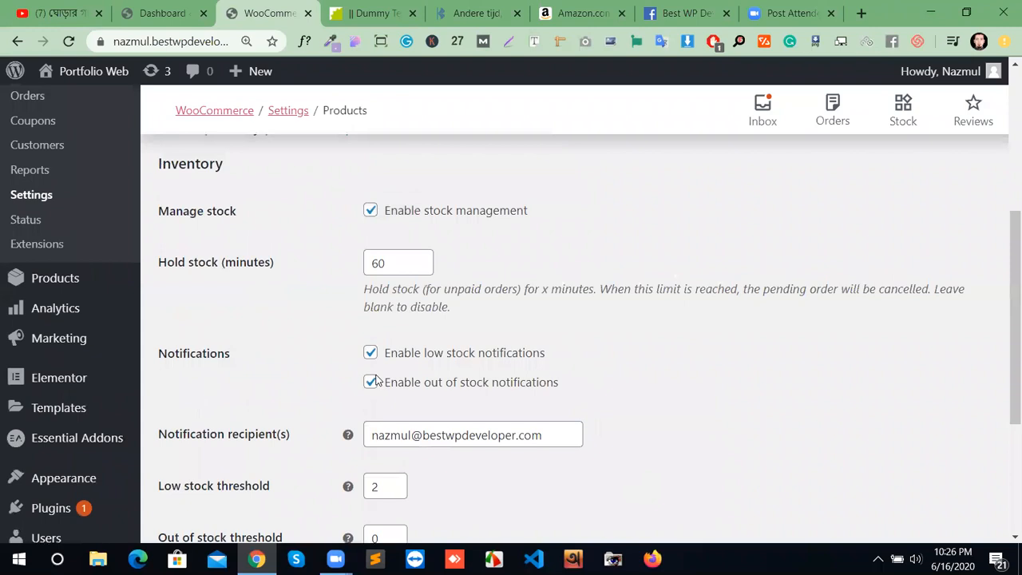
pyautogui.scroll(-3, 381, 360)
pyautogui.click(208, 452)
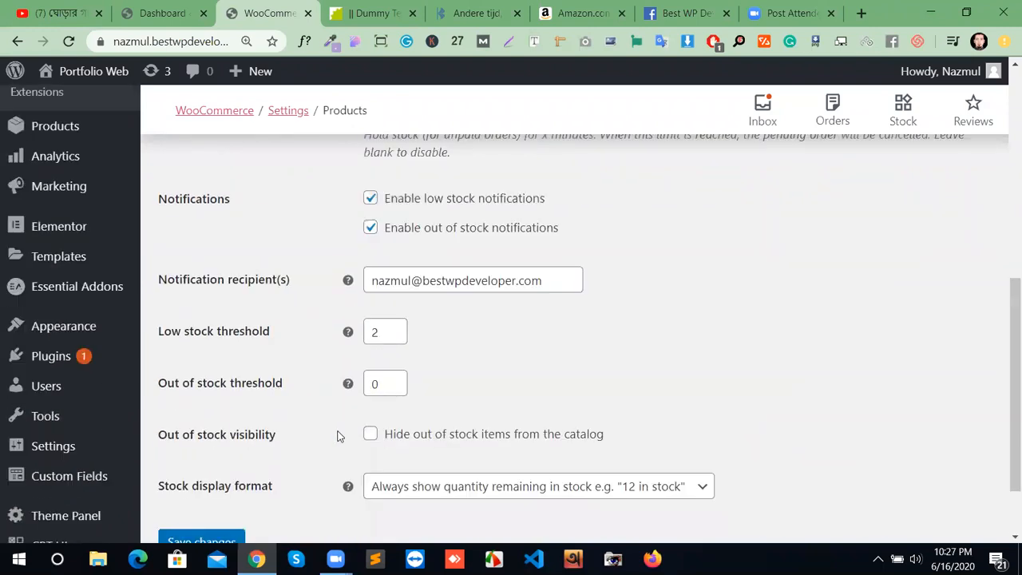
# Step: Open the Downloadable products settings to view the file download method
pyautogui.click(335, 452)
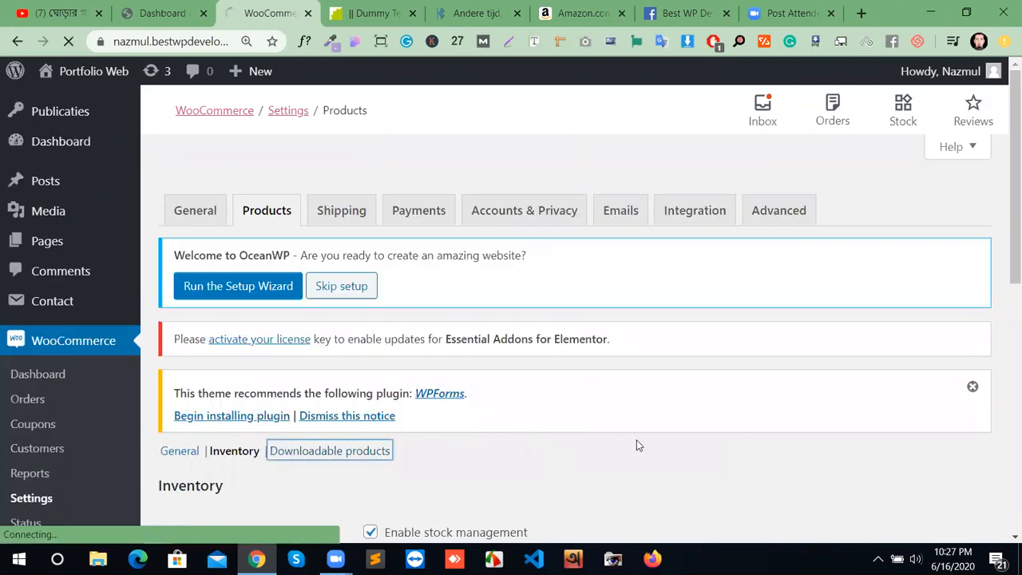
pyautogui.scroll(-5, 655, 443)
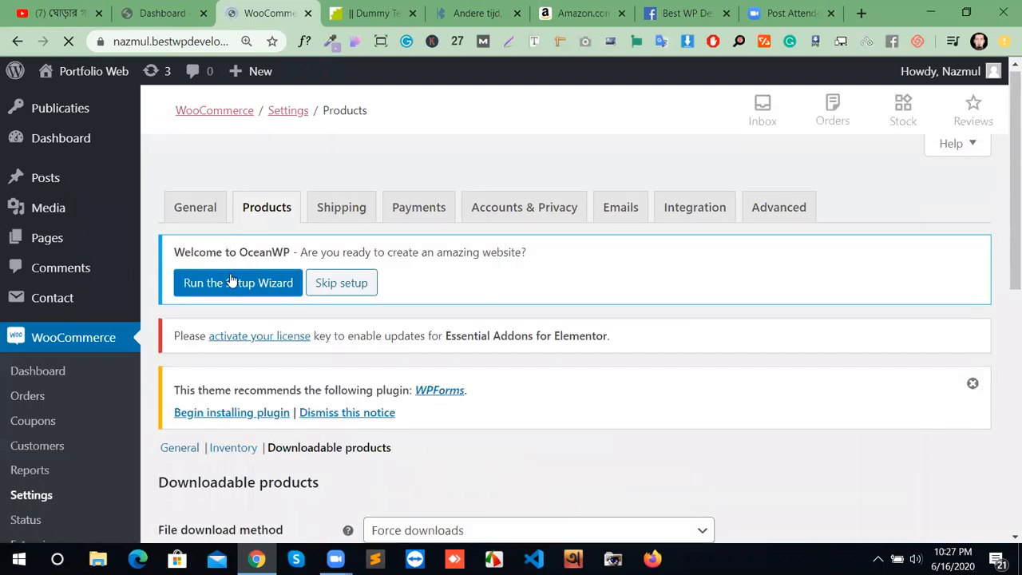
pyautogui.scroll(-1, 314, 311)
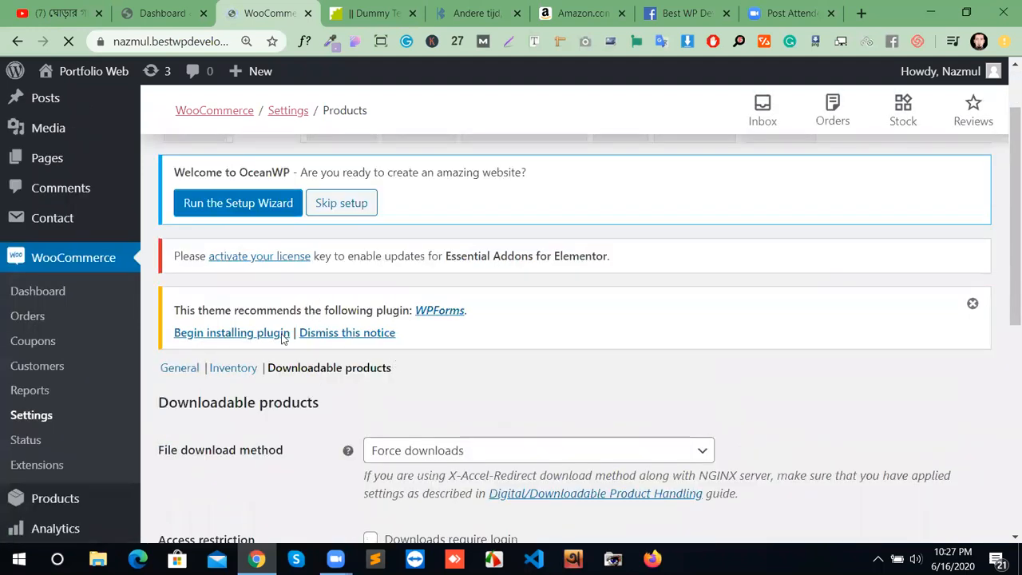
pyautogui.scroll(-1, 285, 340)
# Step: Return to the Inventory settings and look over the stock management, hold stock and notification options
pyautogui.click(235, 289)
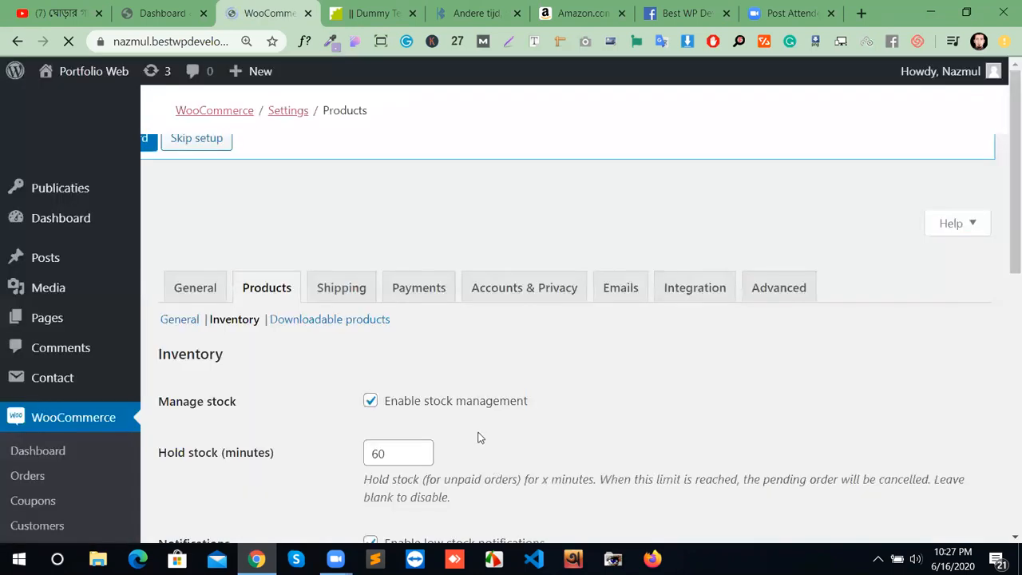
pyautogui.scroll(-1, 419, 443)
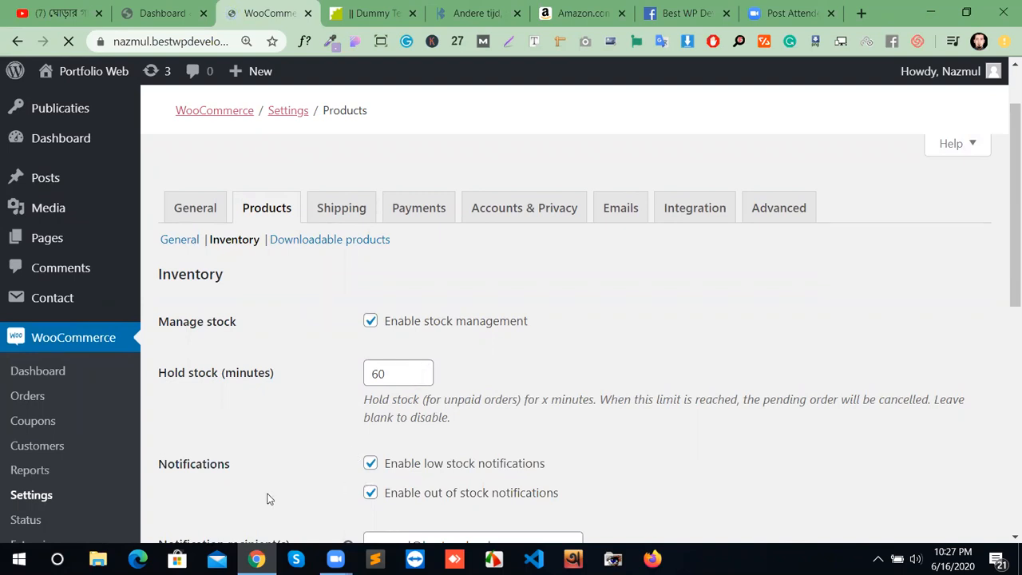
pyautogui.scroll(-6, 452, 301)
pyautogui.scroll(6, 483, 335)
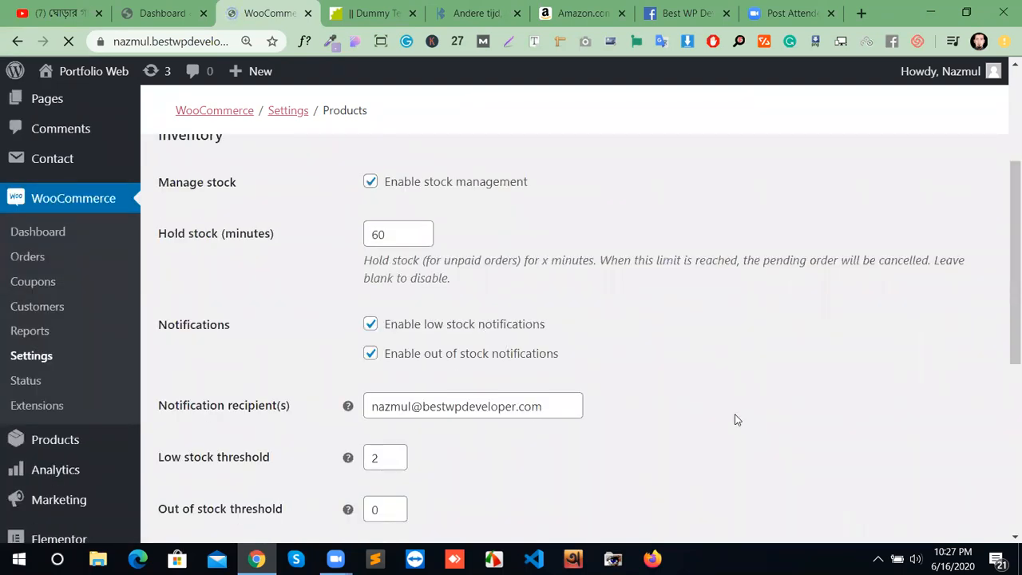
pyautogui.scroll(3, 735, 405)
pyautogui.scroll(-4, 735, 395)
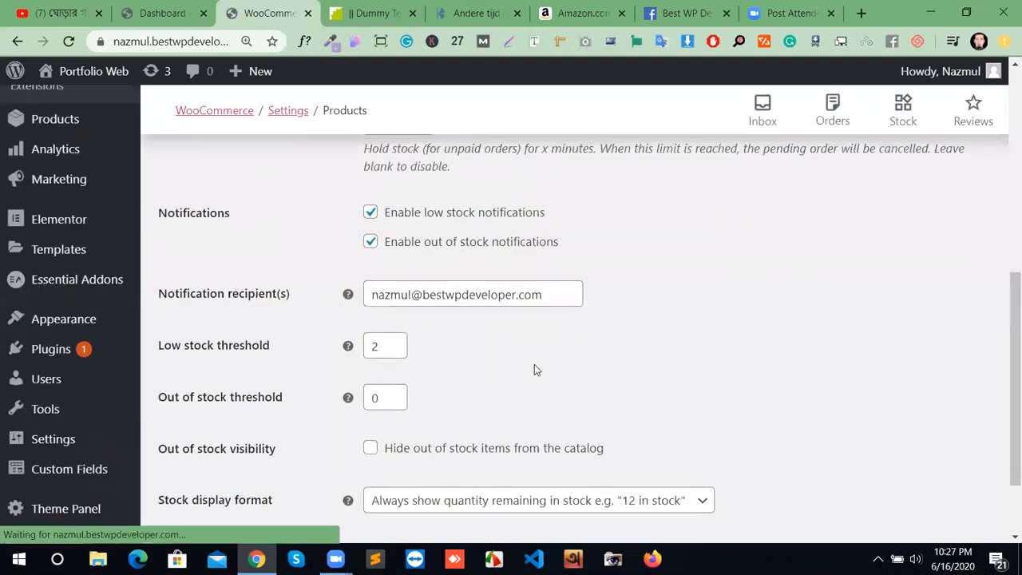
# Step: Enter 10 as the low stock threshold without saving the Inventory settings
pyautogui.click(376, 345)
pyautogui.write('1')
pyautogui.press('BackSpace')
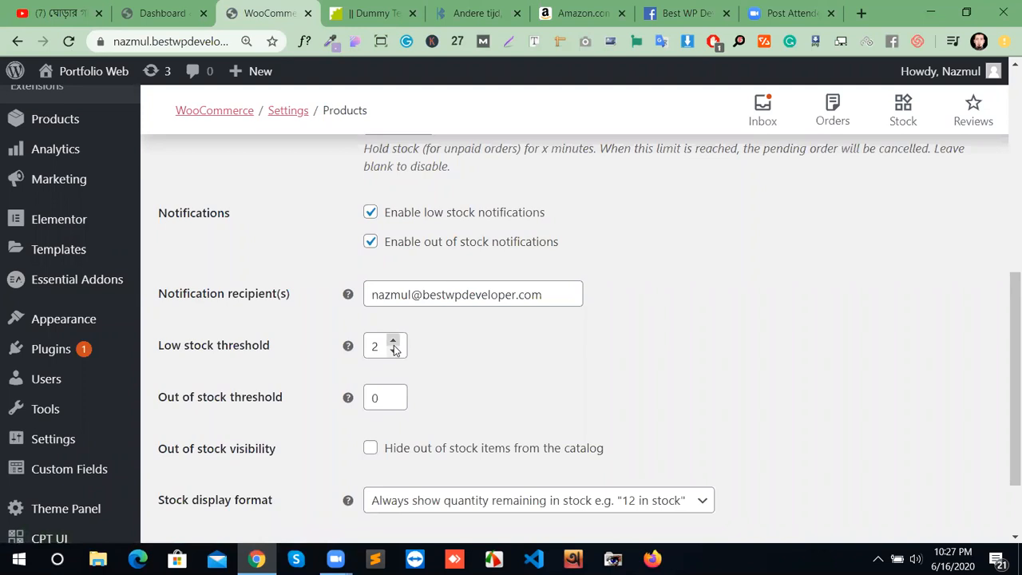
pyautogui.moveTo(377, 345); pyautogui.dragTo(360, 369)
pyautogui.write('10')
pyautogui.scroll(7, 445, 418)
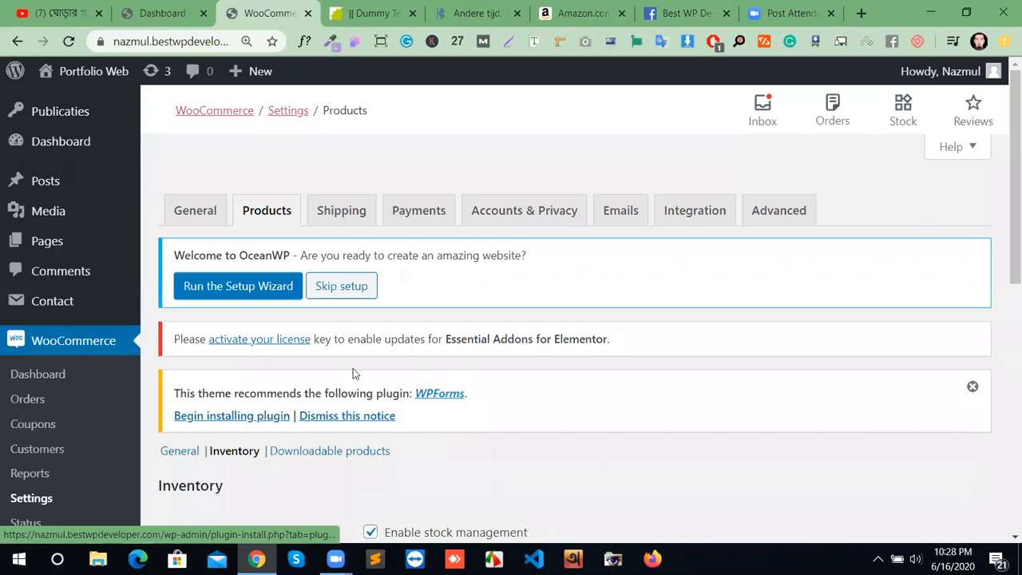
# Step: Open the Downloadable products settings and review the file download method, access restriction and filename options
pyautogui.click(336, 452)
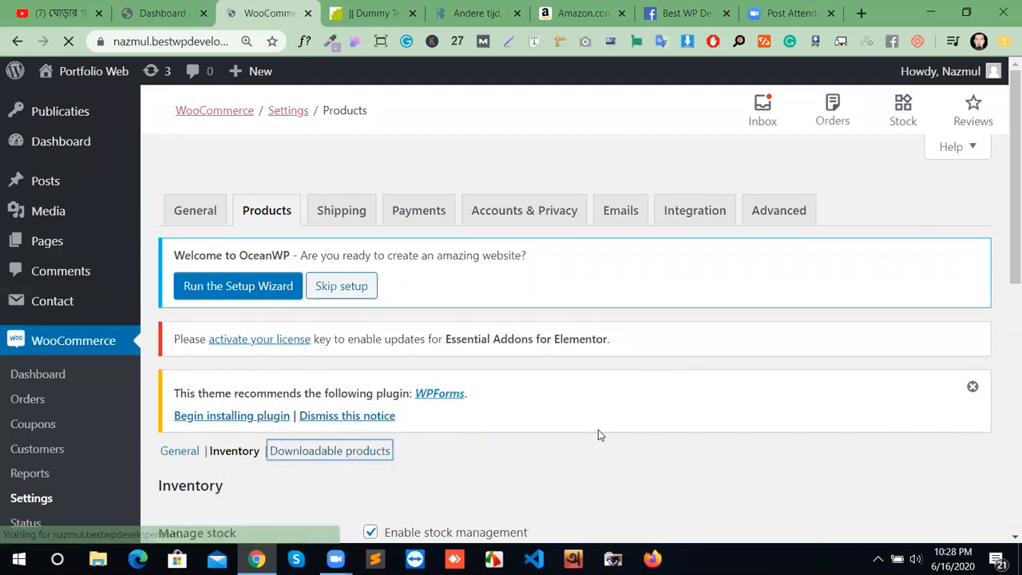
pyautogui.scroll(-2, 583, 424)
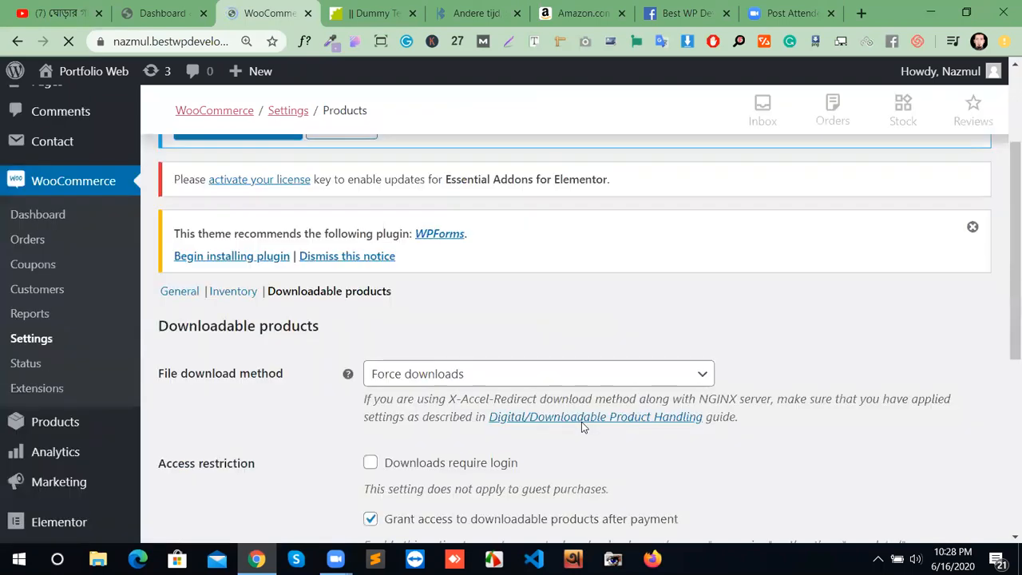
pyautogui.scroll(-1, 502, 372)
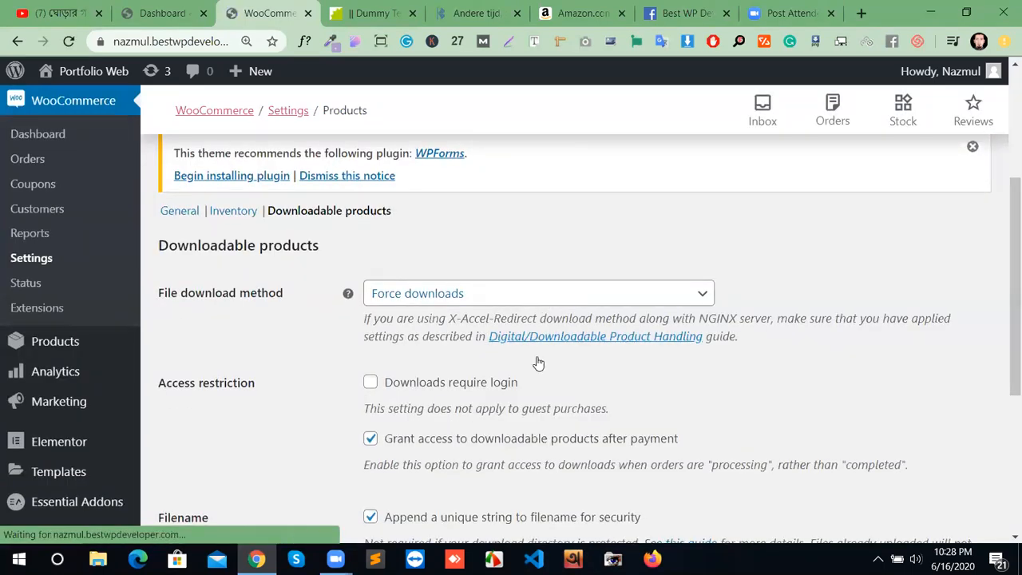
pyautogui.scroll(-1, 368, 468)
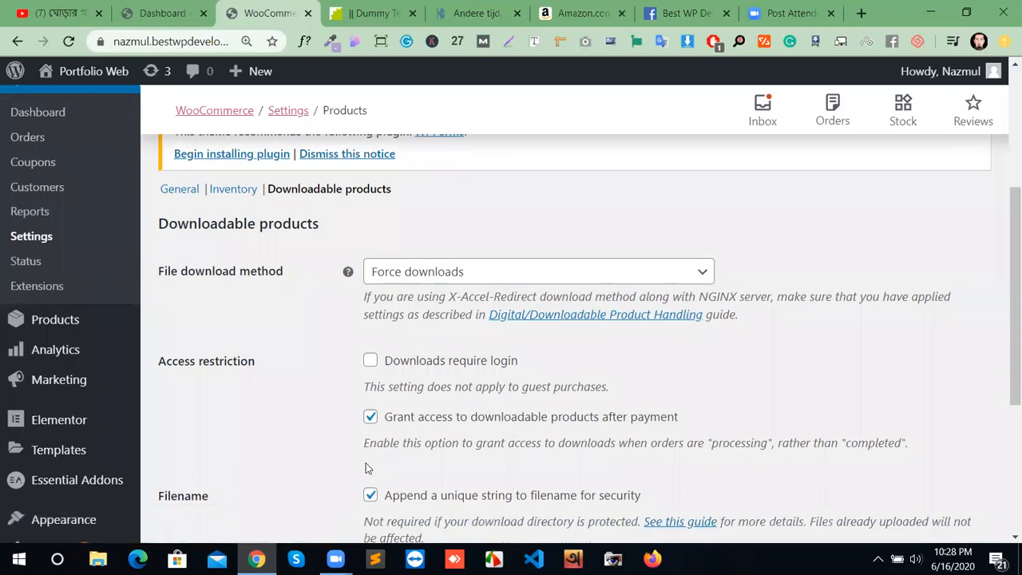
pyautogui.scroll(-3, 367, 468)
pyautogui.scroll(4, 695, 450)
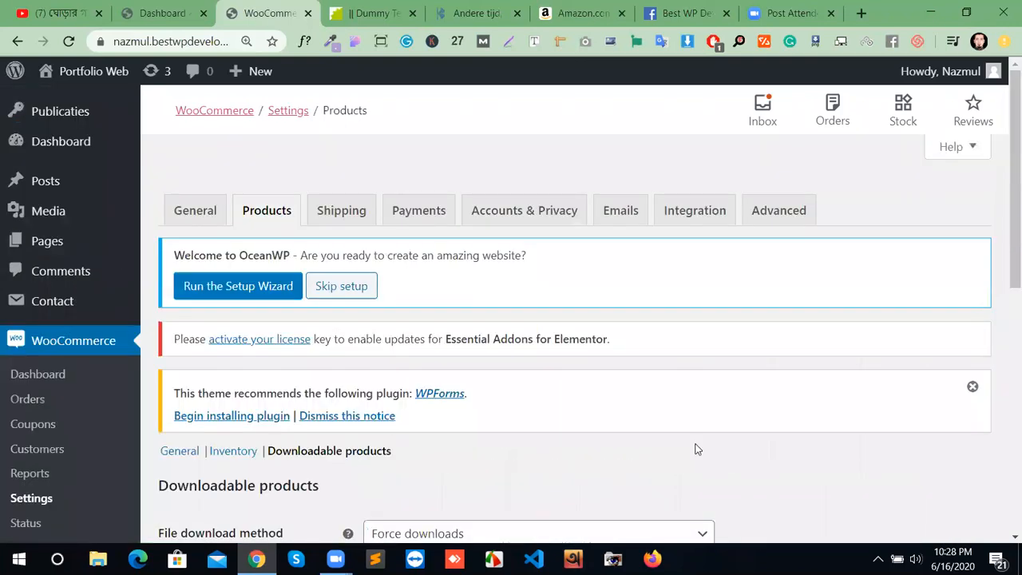
# Step: Open the Shipping settings and look over the existing shipping zones with their regions and methods
pyautogui.click(340, 212)
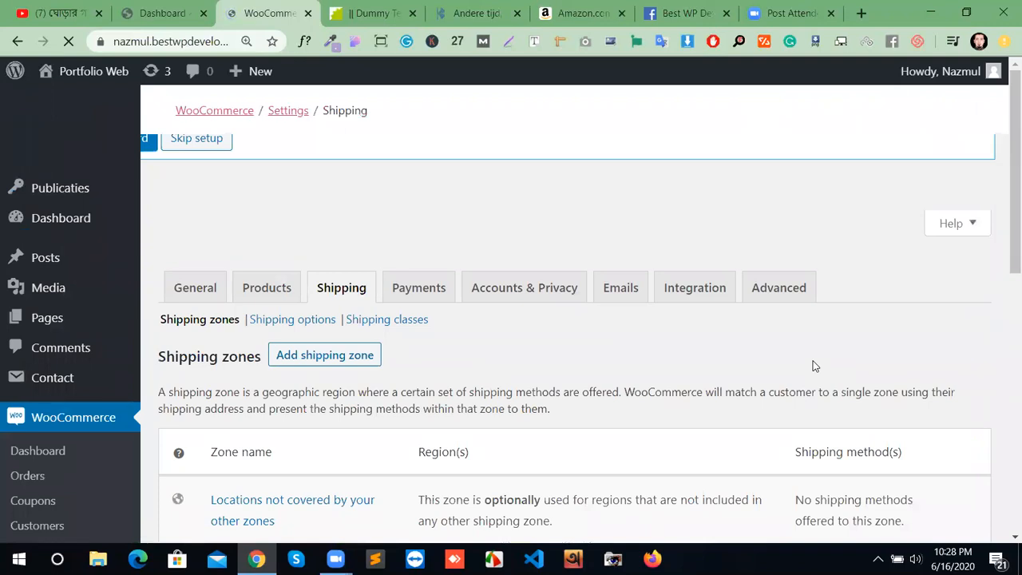
pyautogui.scroll(-4, 852, 373)
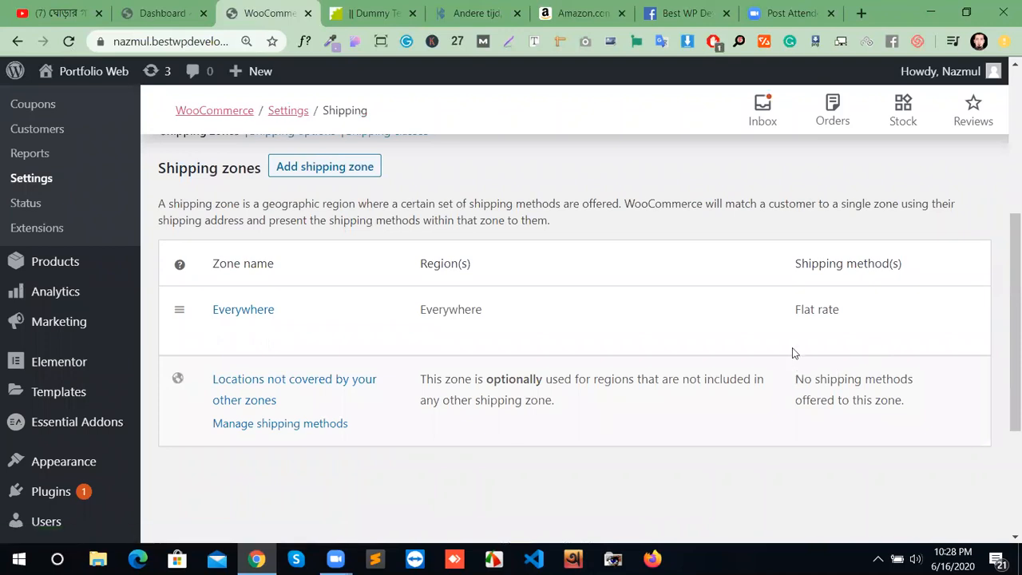
pyautogui.scroll(-3, 792, 351)
pyautogui.scroll(7, 394, 342)
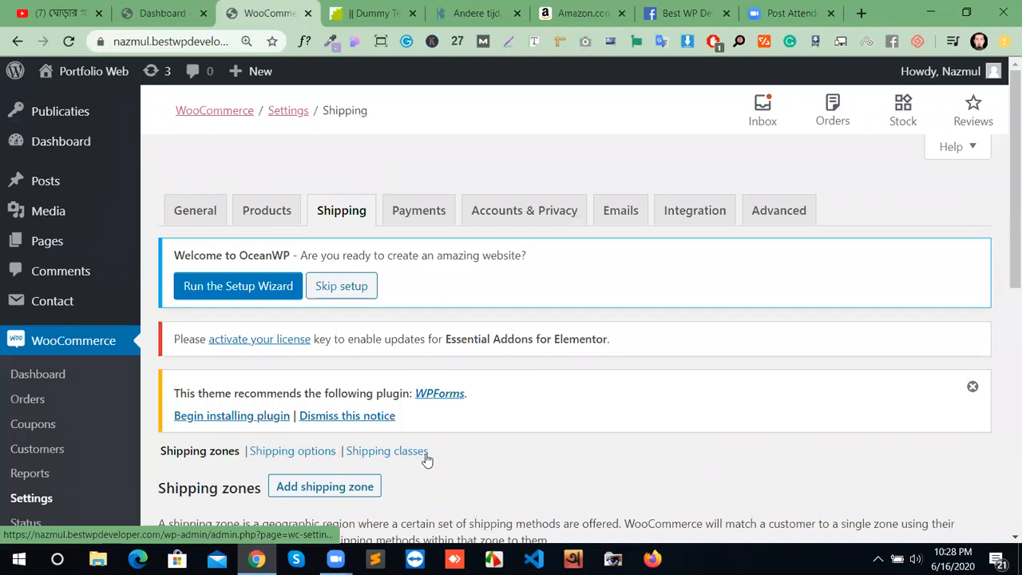
# Step: Start a new shipping zone and look over its name, regions and shipping methods fields
pyautogui.scroll(-2, 428, 454)
pyautogui.click(325, 341)
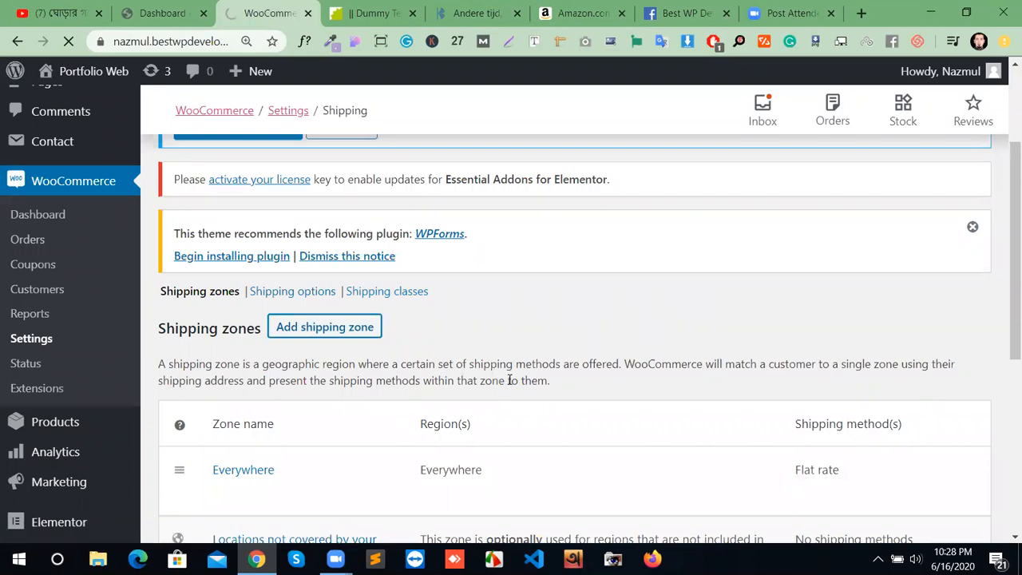
pyautogui.moveTo(232, 482)
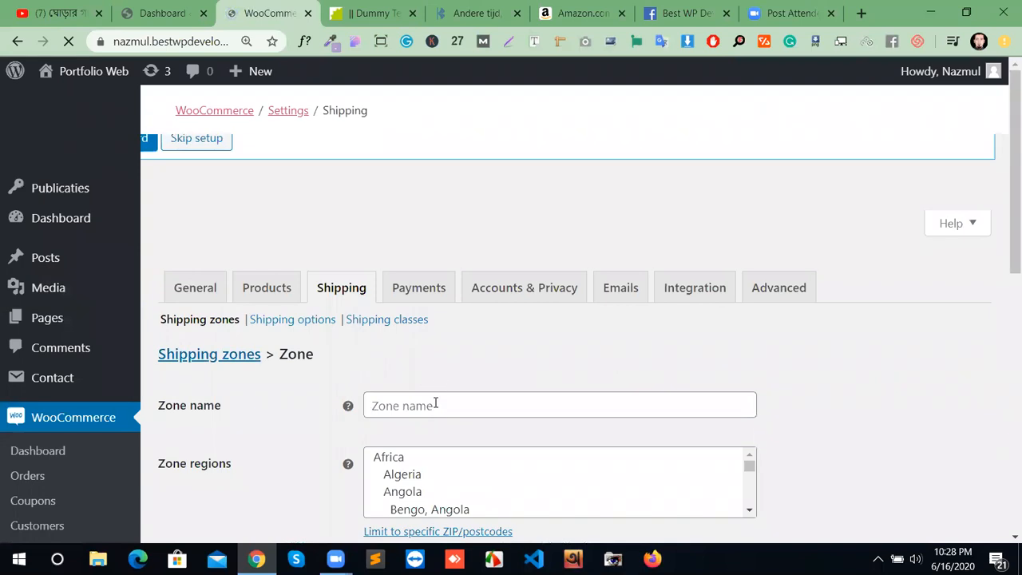
pyautogui.scroll(-3, 435, 404)
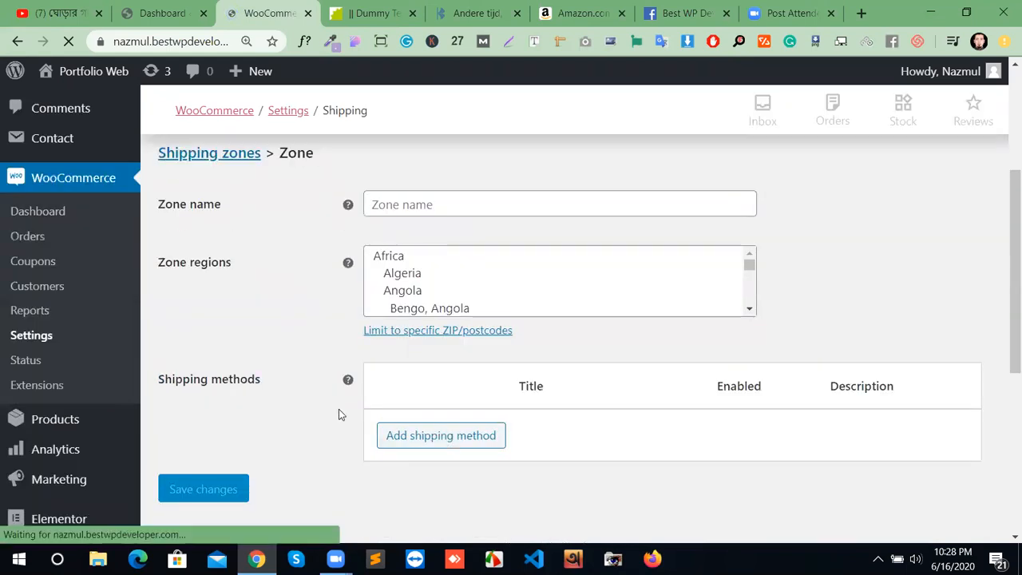
pyautogui.scroll(-5, 464, 458)
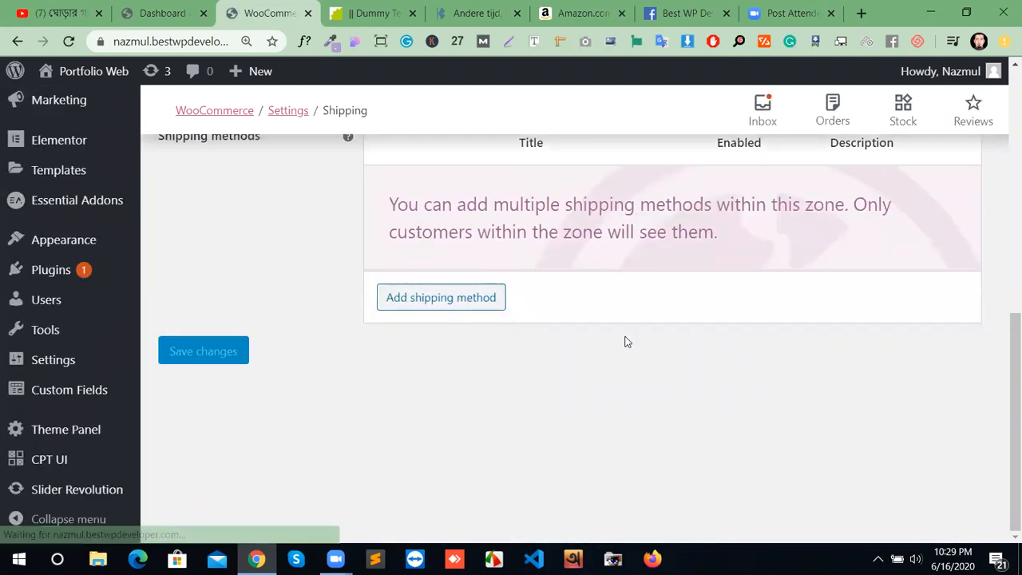
# Step: Check the available shipping method types and add Flat rate to the new zone
pyautogui.click(471, 301)
pyautogui.click(458, 321)
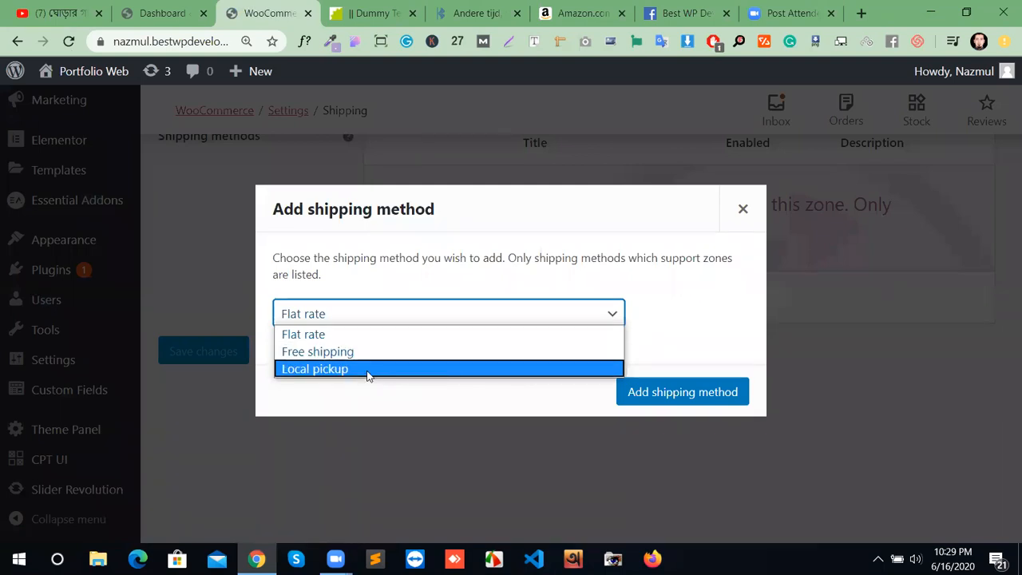
pyautogui.click(476, 327)
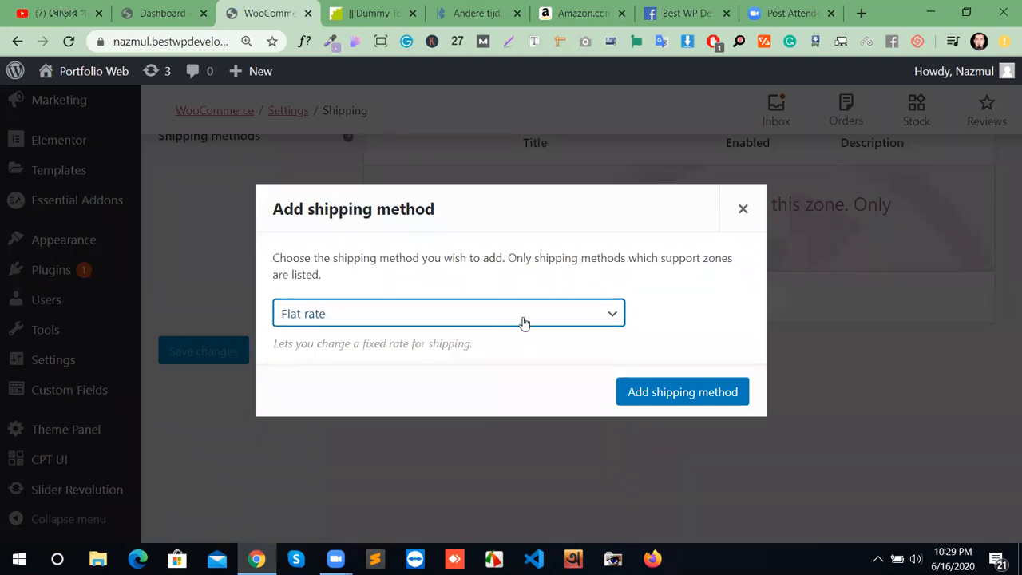
pyautogui.click(639, 396)
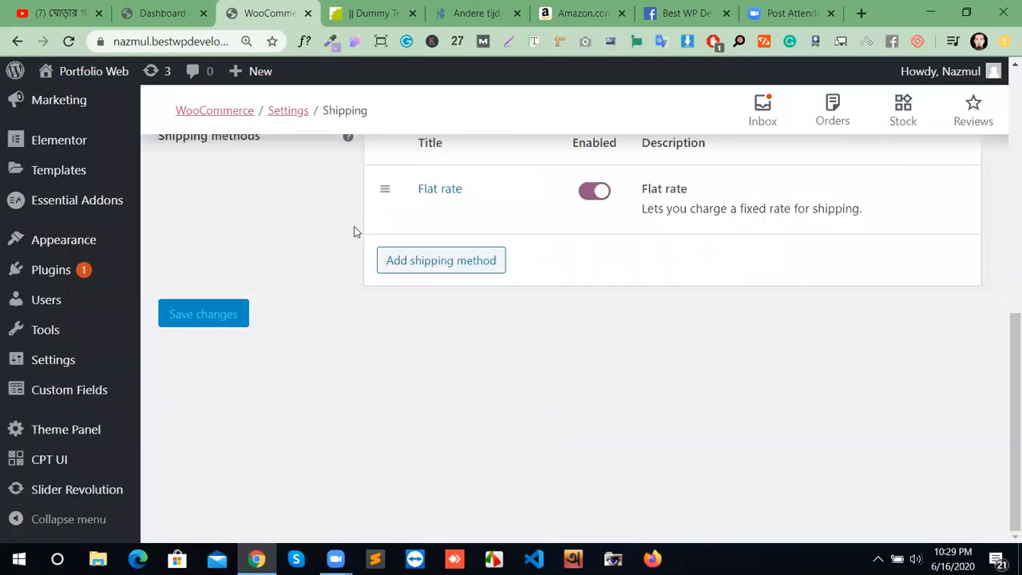
# Step: Set the cost of the zone's Flat rate method to 50 and save the method's settings
pyautogui.click(423, 211)
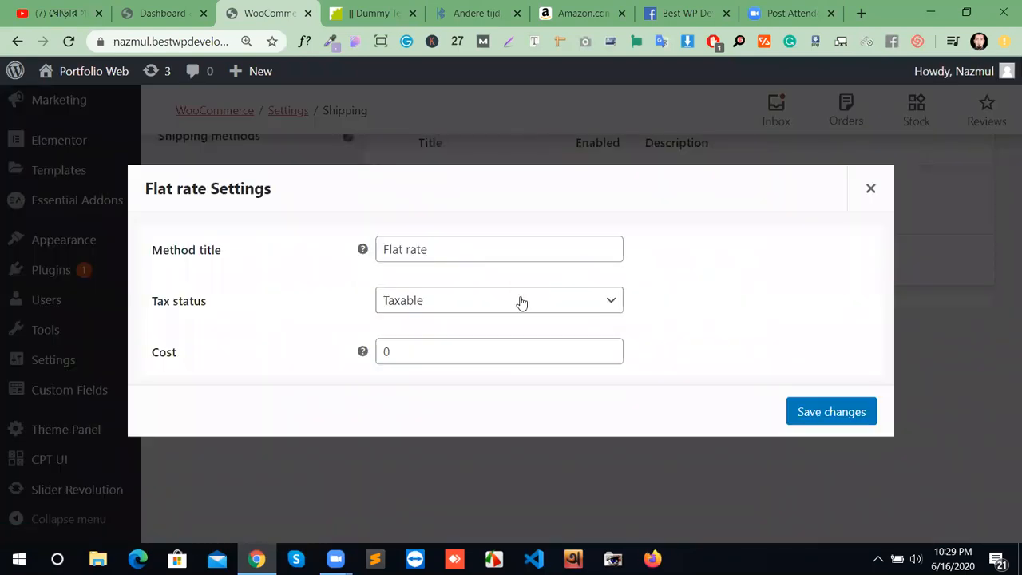
pyautogui.click(424, 352)
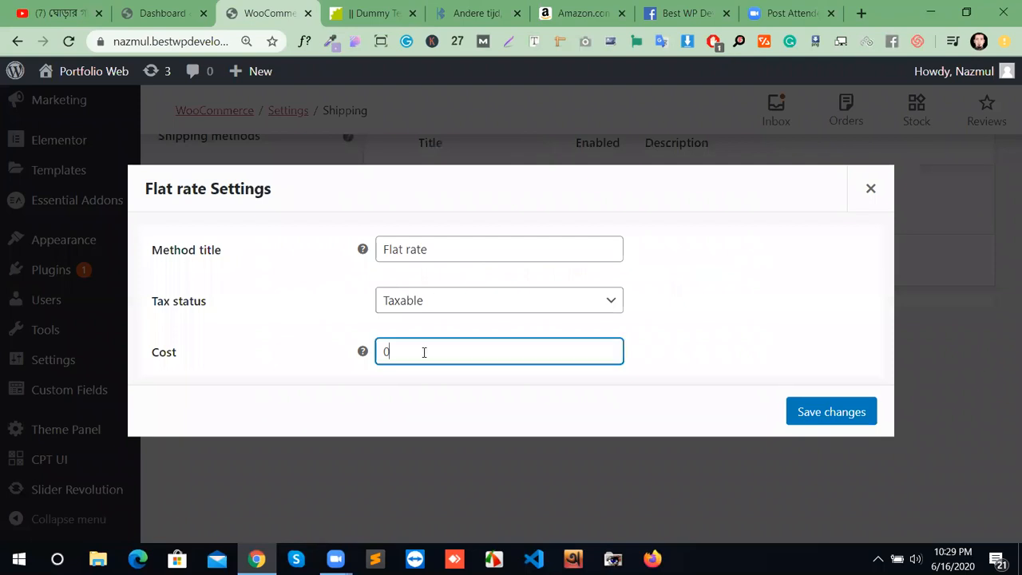
pyautogui.write('50')
pyautogui.click(818, 414)
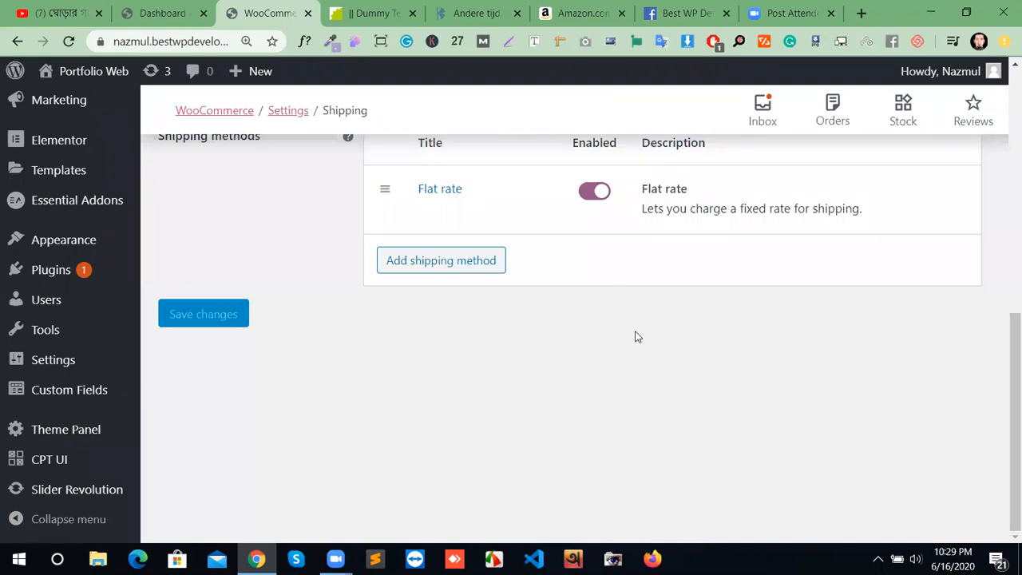
# Step: Add Free shipping as a second shipping method in the new zone
pyautogui.scroll(5, 635, 349)
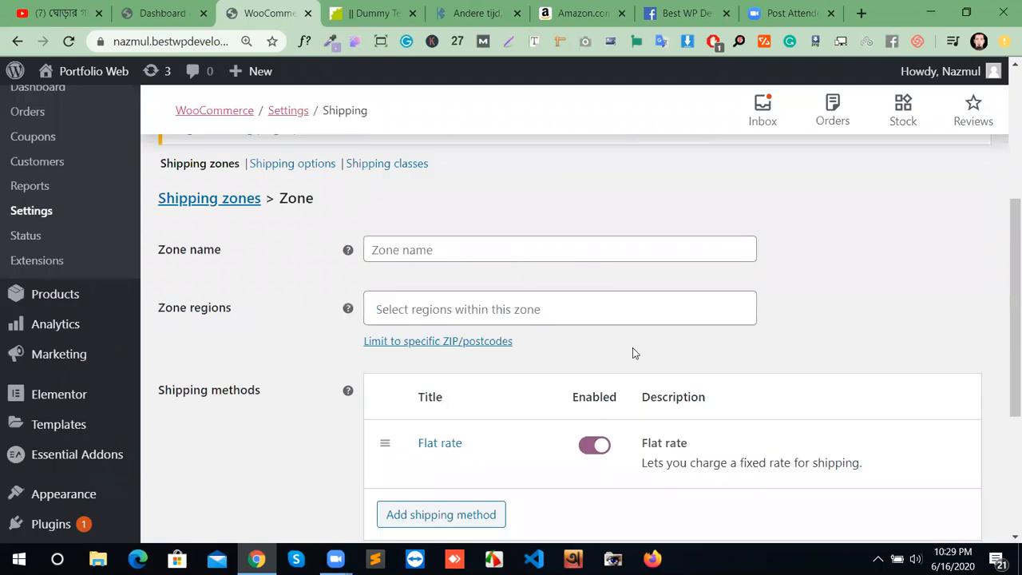
pyautogui.scroll(-3, 631, 348)
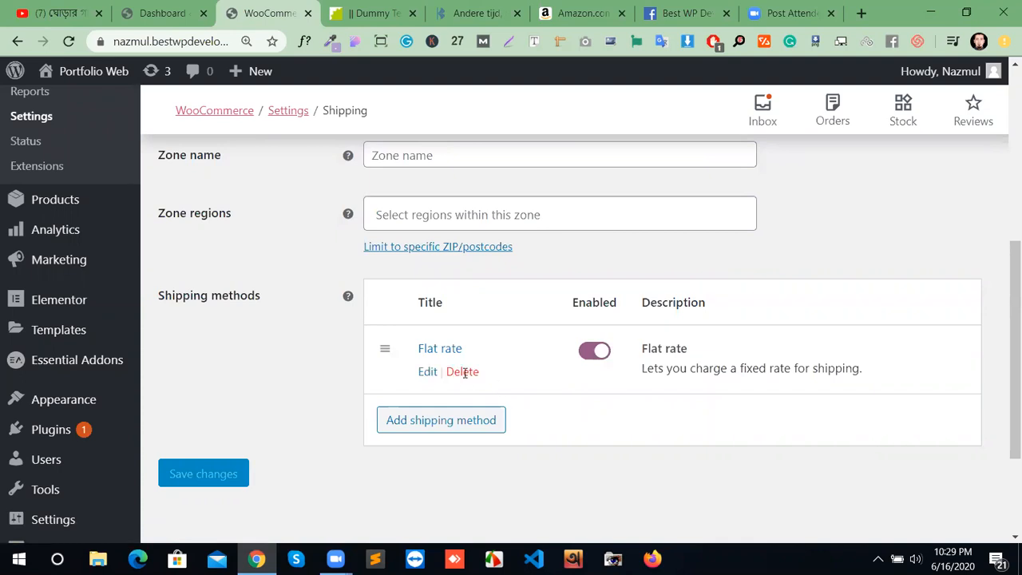
pyautogui.click(491, 420)
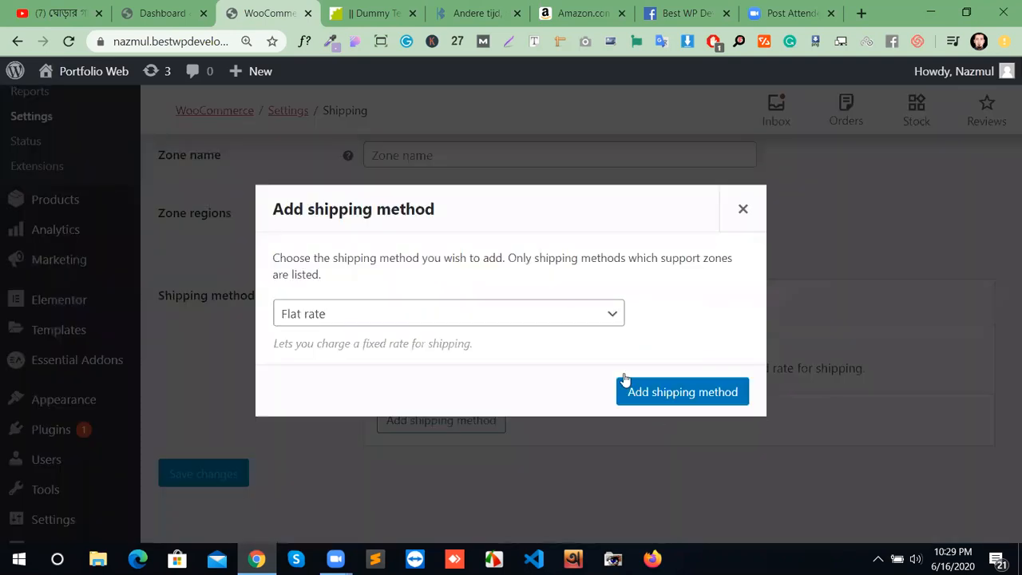
pyautogui.click(494, 318)
pyautogui.click(462, 352)
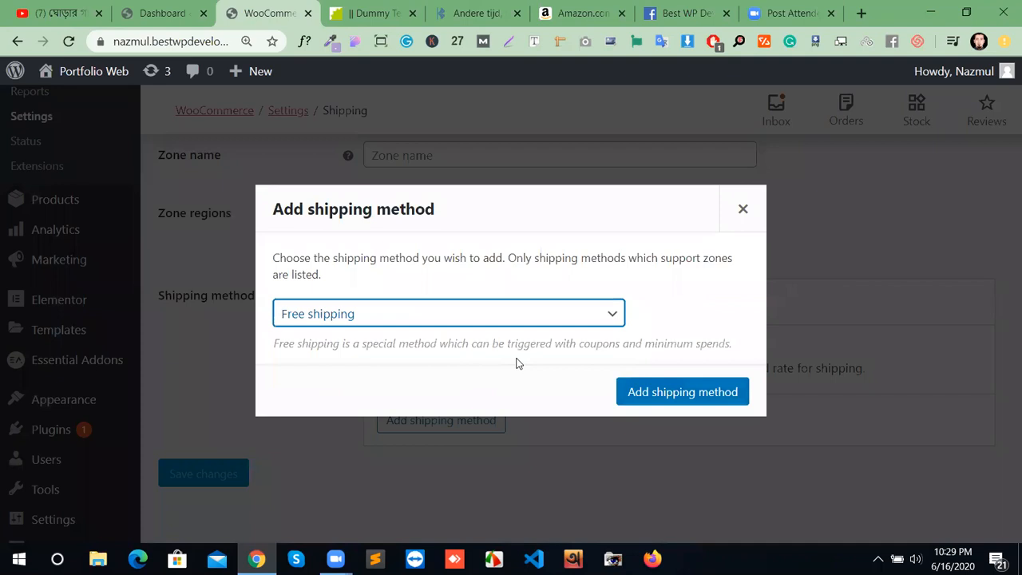
pyautogui.click(662, 393)
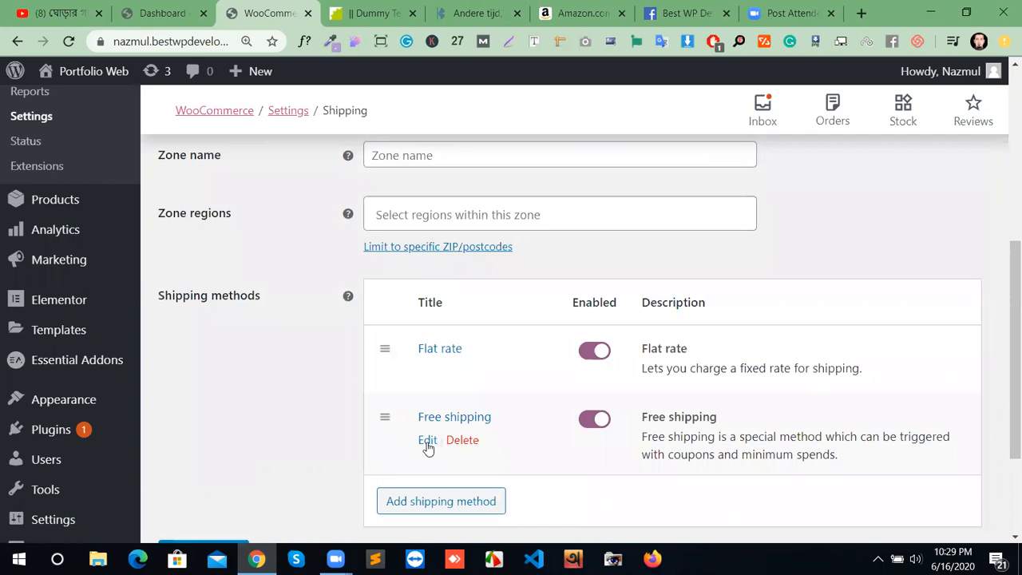
# Step: Make Free shipping require a minimum order amount of 2000, save its settings, and dismiss the YouTube notification
pyautogui.click(427, 442)
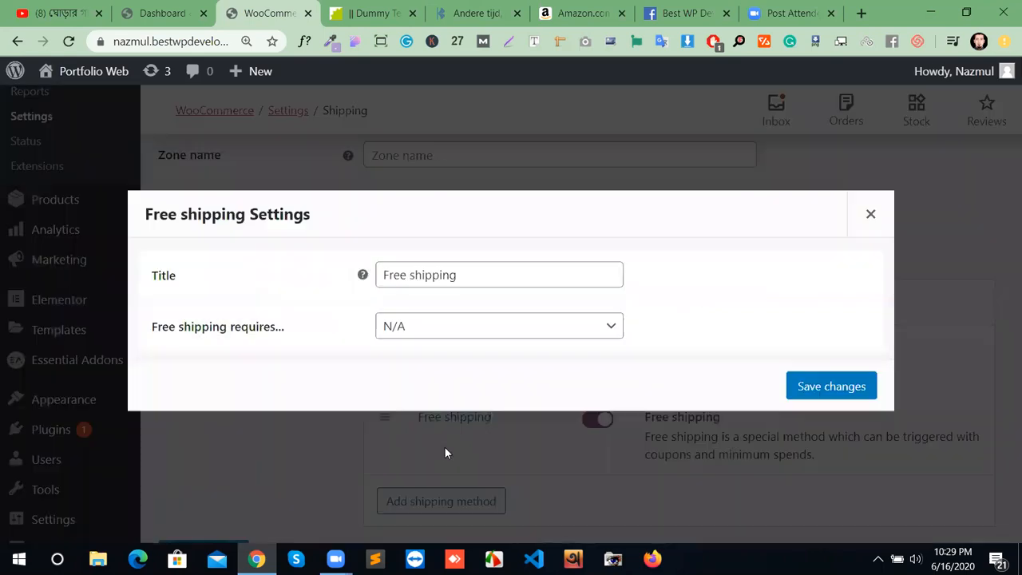
pyautogui.click(469, 328)
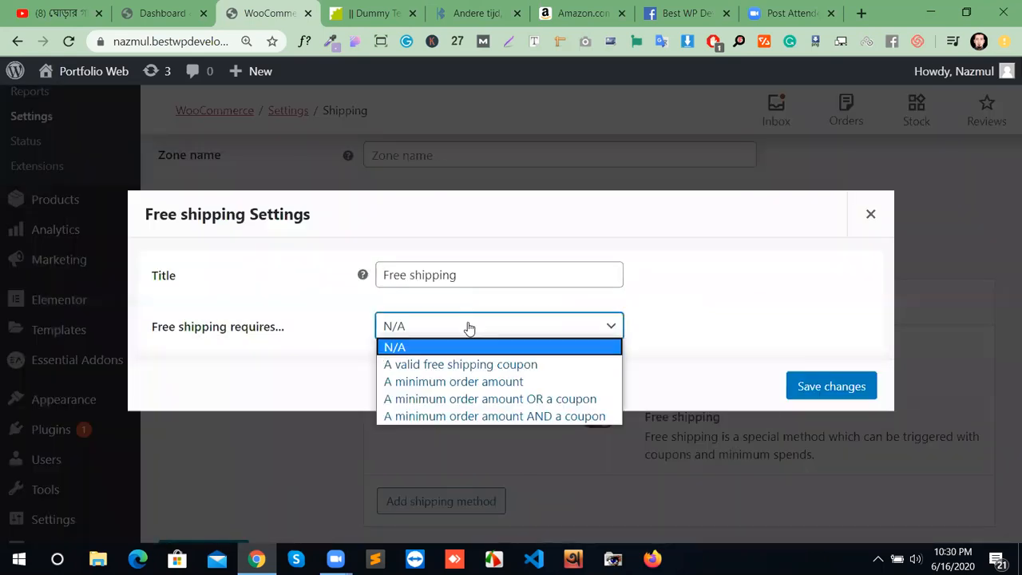
pyautogui.click(469, 382)
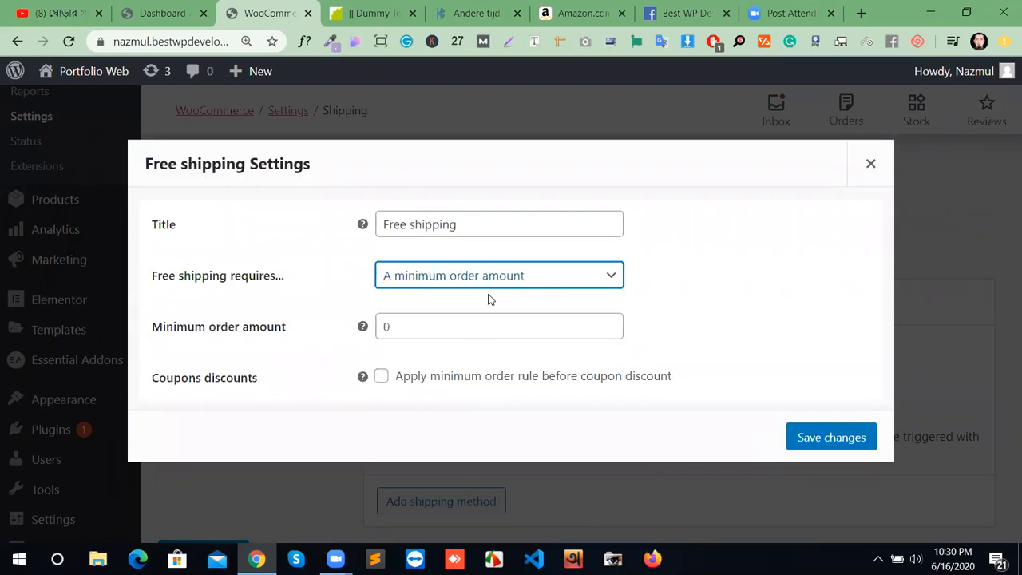
pyautogui.click(448, 326)
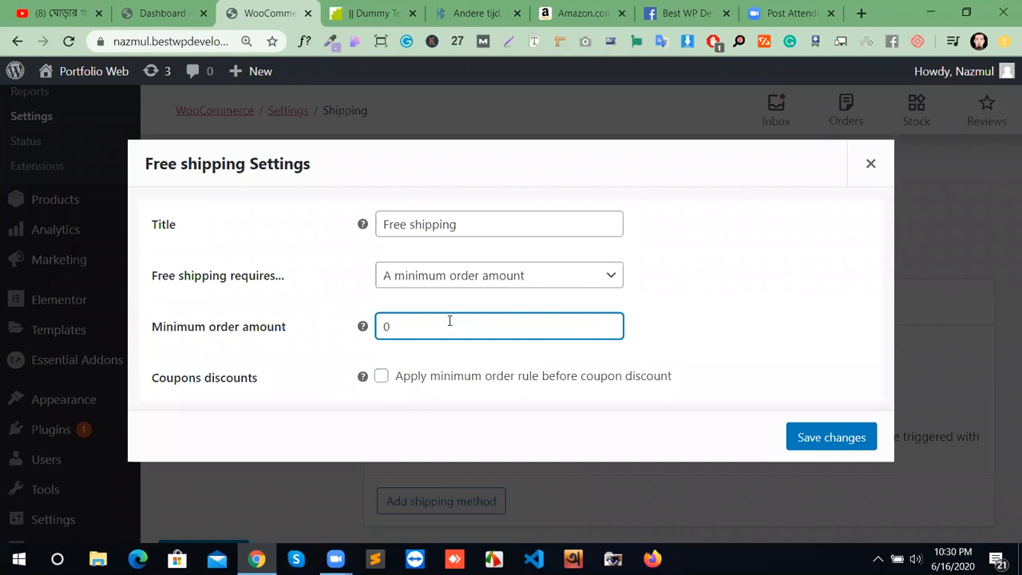
pyautogui.write('2000')
pyautogui.click(828, 439)
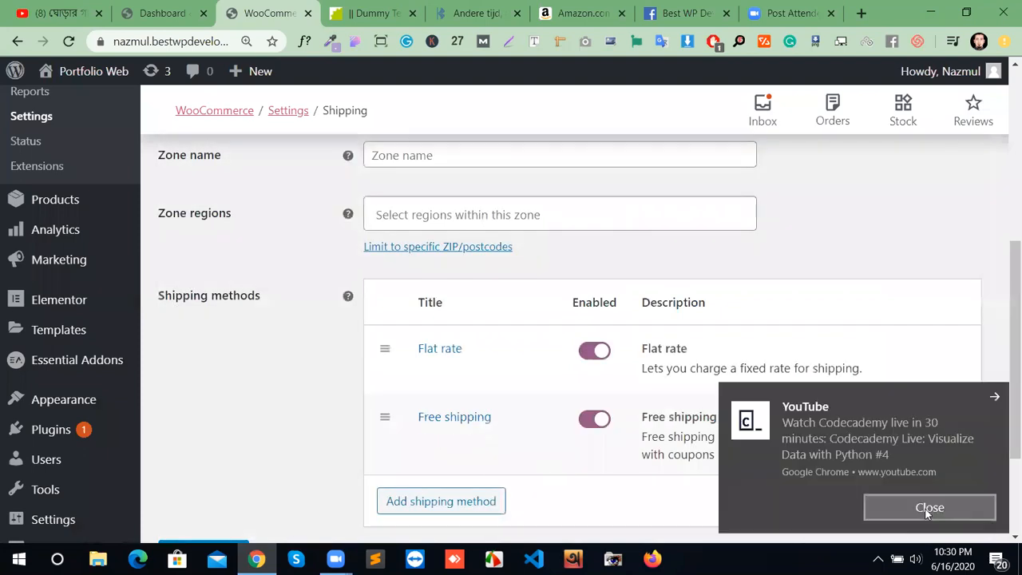
pyautogui.click(995, 397)
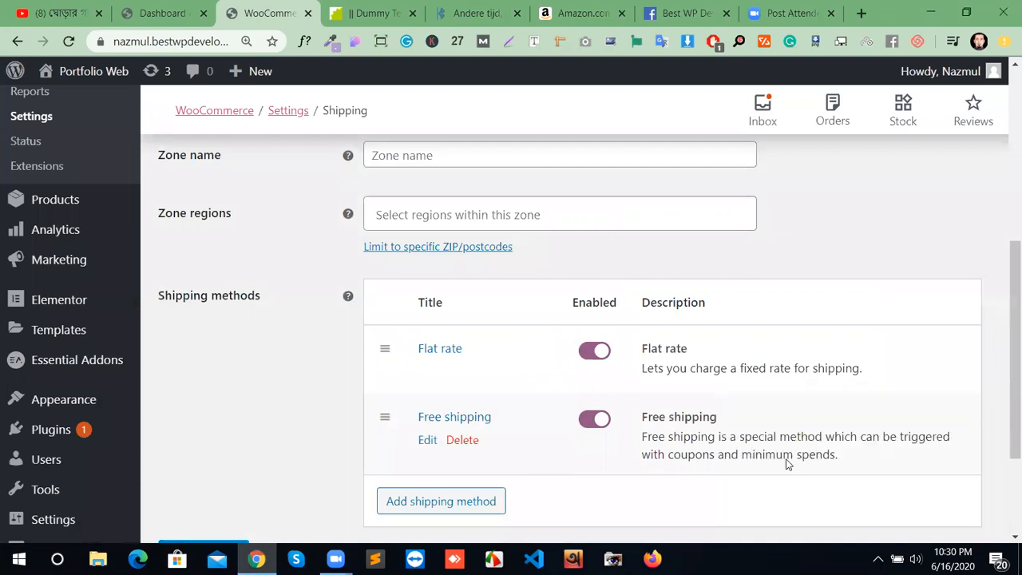
# Step: Open the Shipping options and review the calculations, shipping destination and debug mode settings
pyautogui.scroll(5, 426, 342)
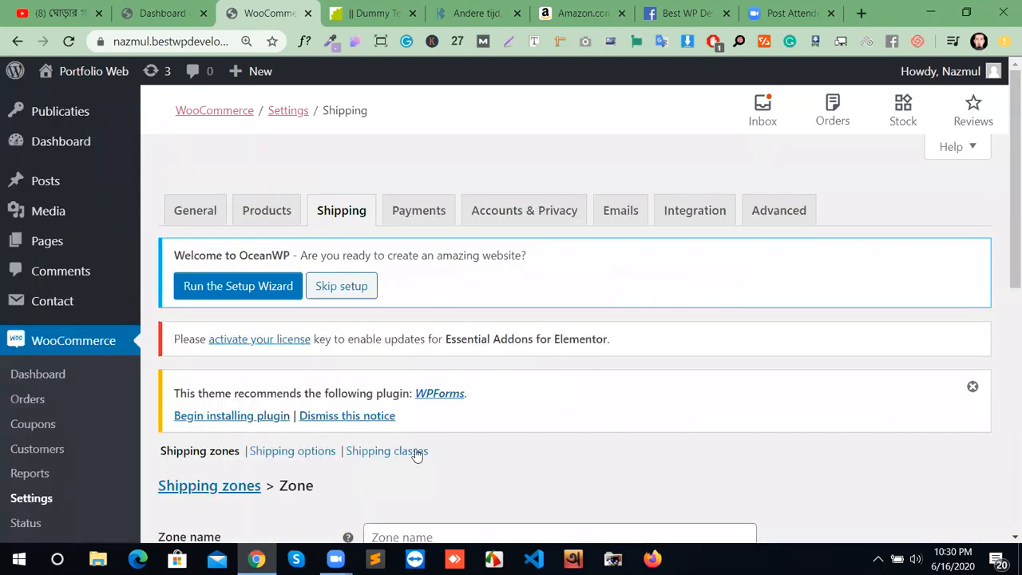
pyautogui.click(293, 452)
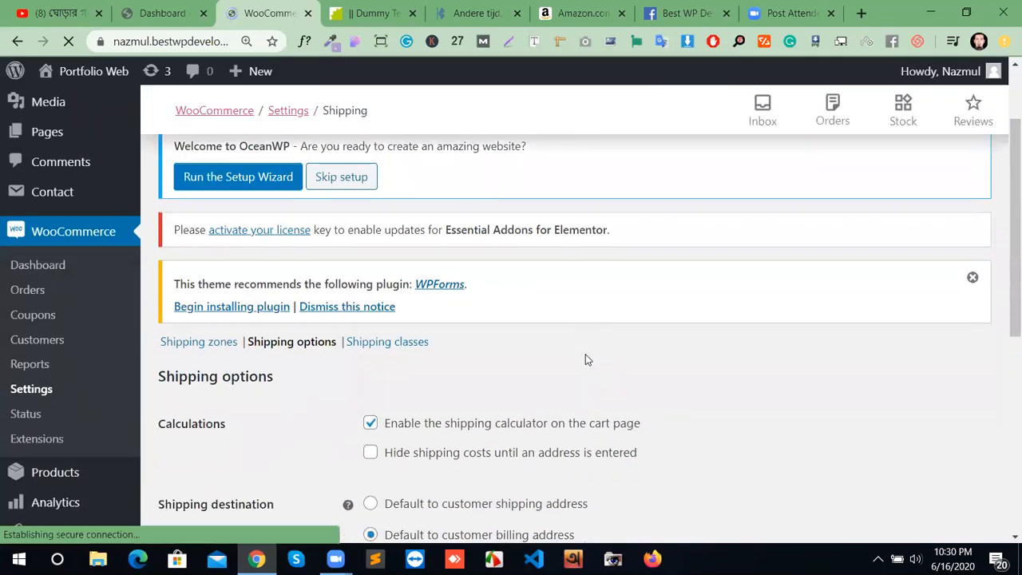
pyautogui.scroll(-2, 588, 359)
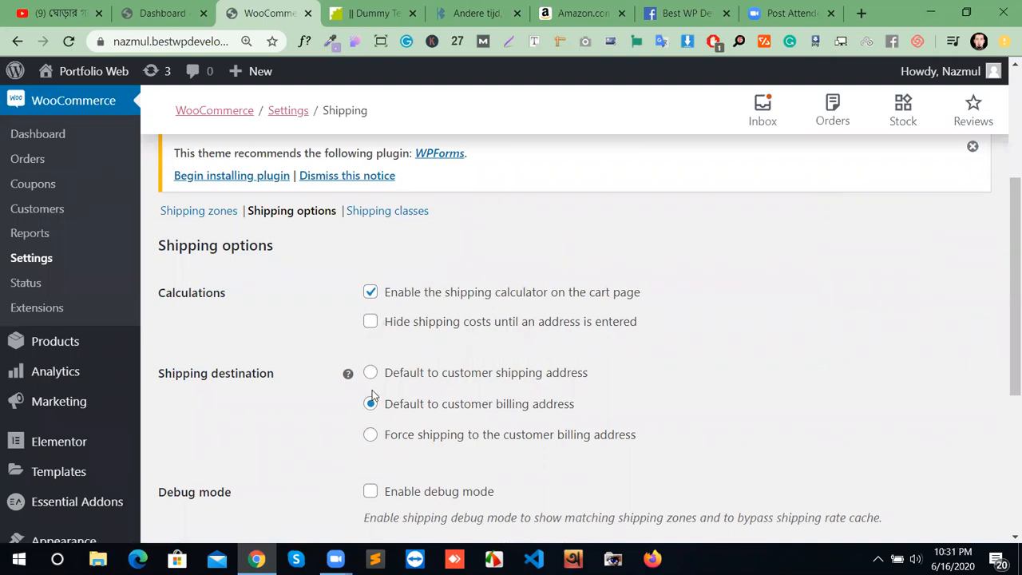
pyautogui.scroll(-2, 381, 432)
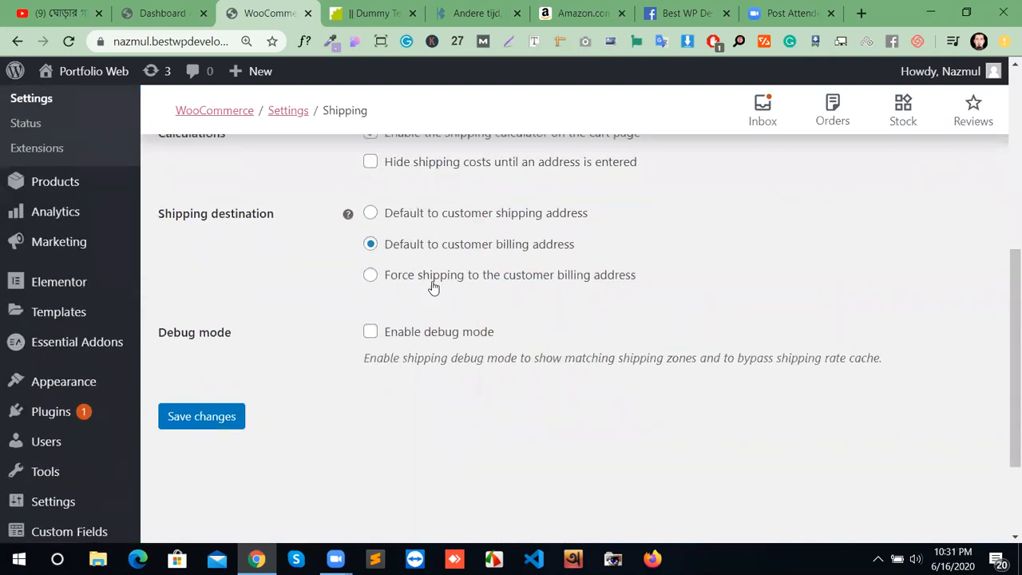
pyautogui.scroll(5, 401, 375)
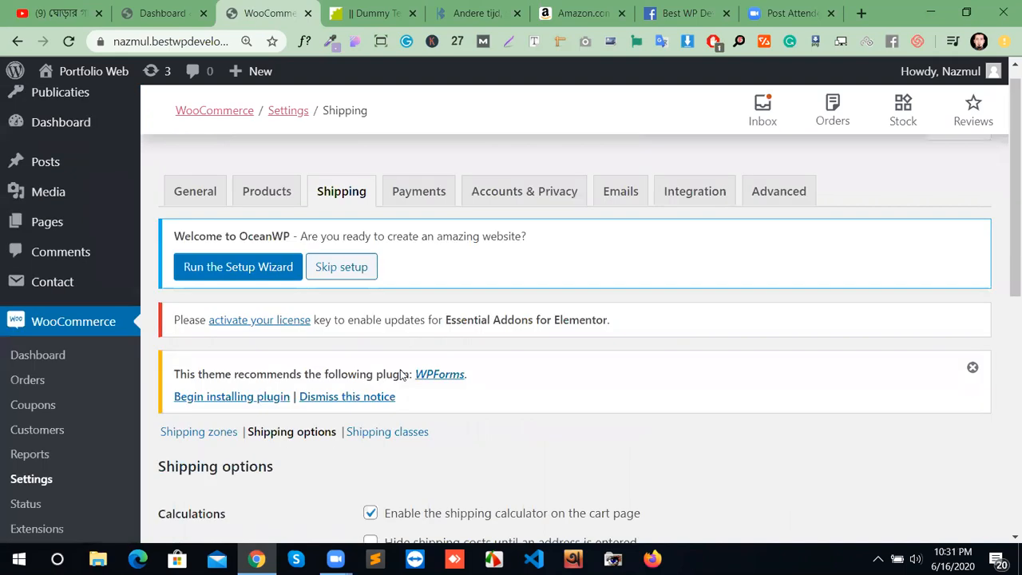
pyautogui.scroll(-7, 401, 374)
pyautogui.scroll(5, 407, 383)
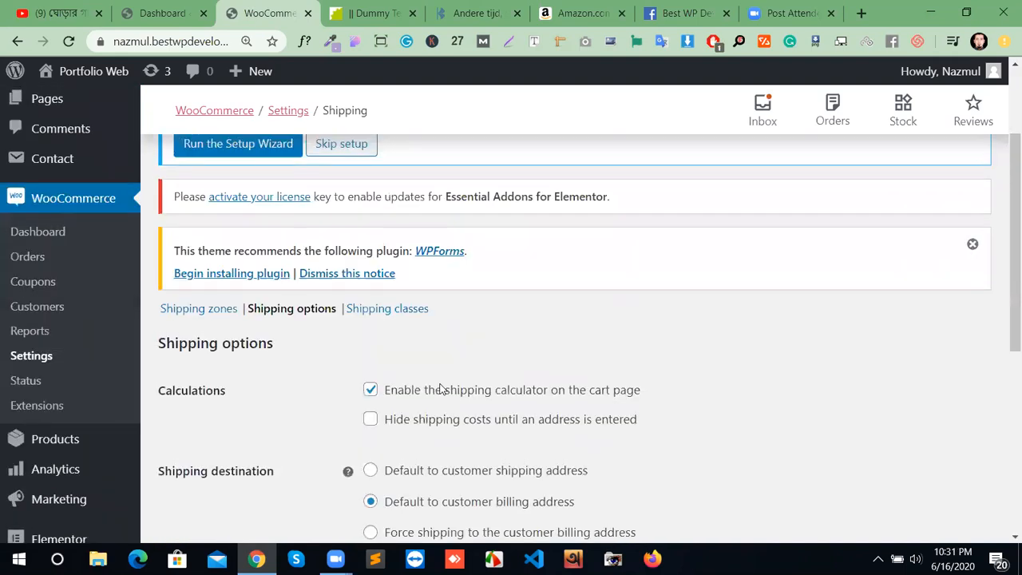
# Step: Review the Shipping options calculation settings and open the Shipping classes section
pyautogui.scroll(2, 593, 398)
pyautogui.scroll(-2, 592, 392)
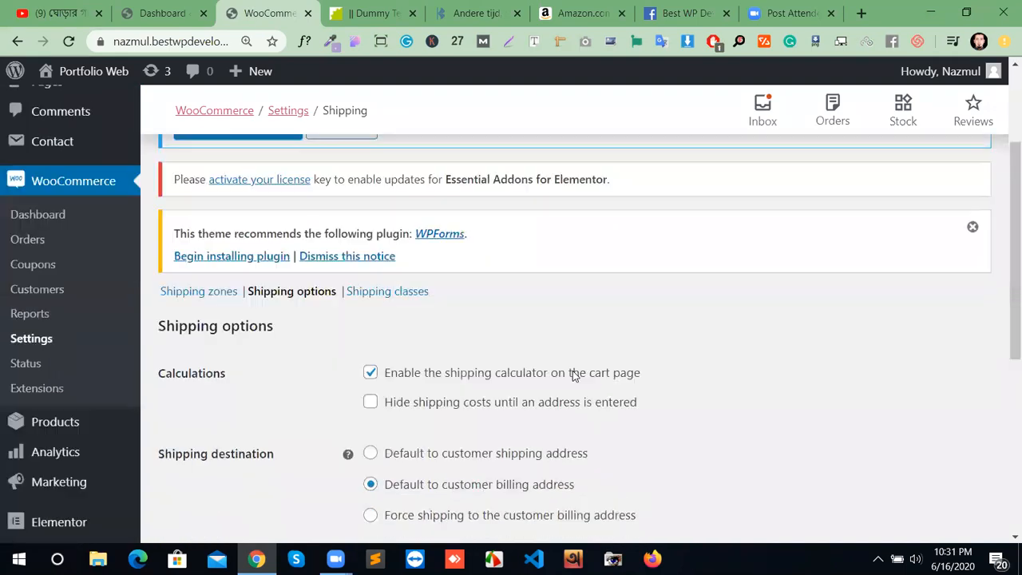
pyautogui.click(385, 292)
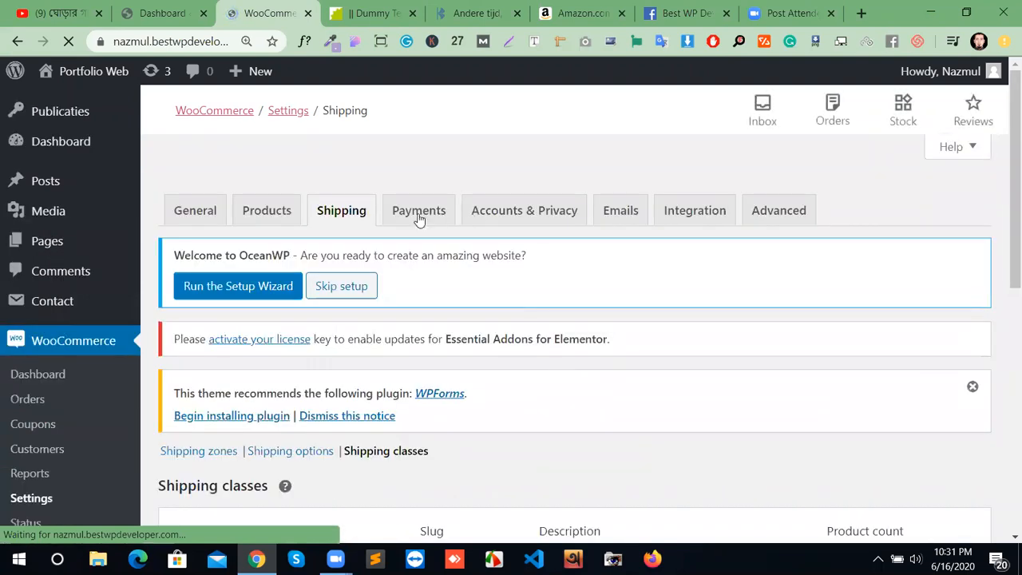
# Step: Open the Payments settings and try to enable PayPal as a payment method
pyautogui.click(419, 216)
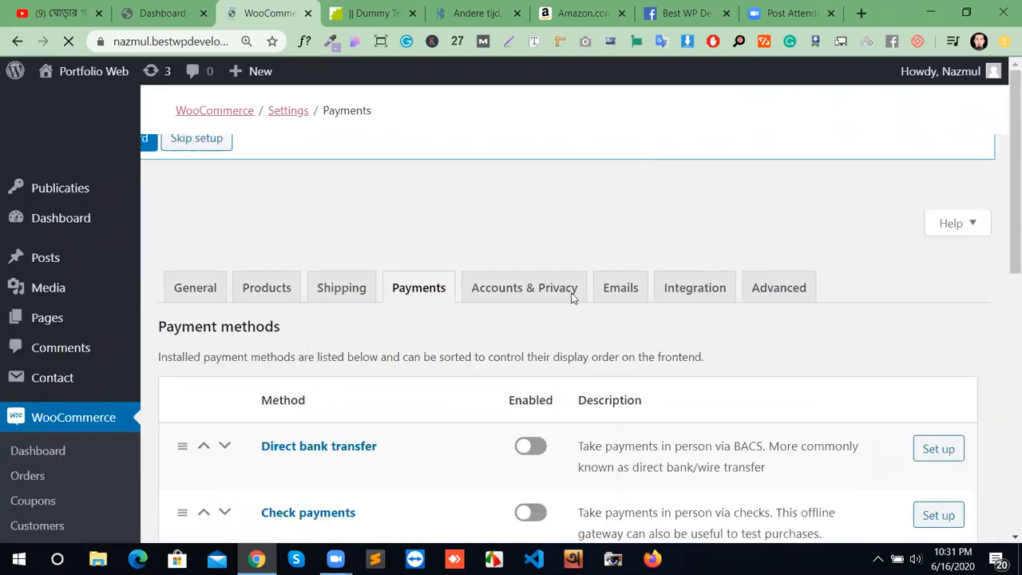
pyautogui.scroll(-5, 543, 361)
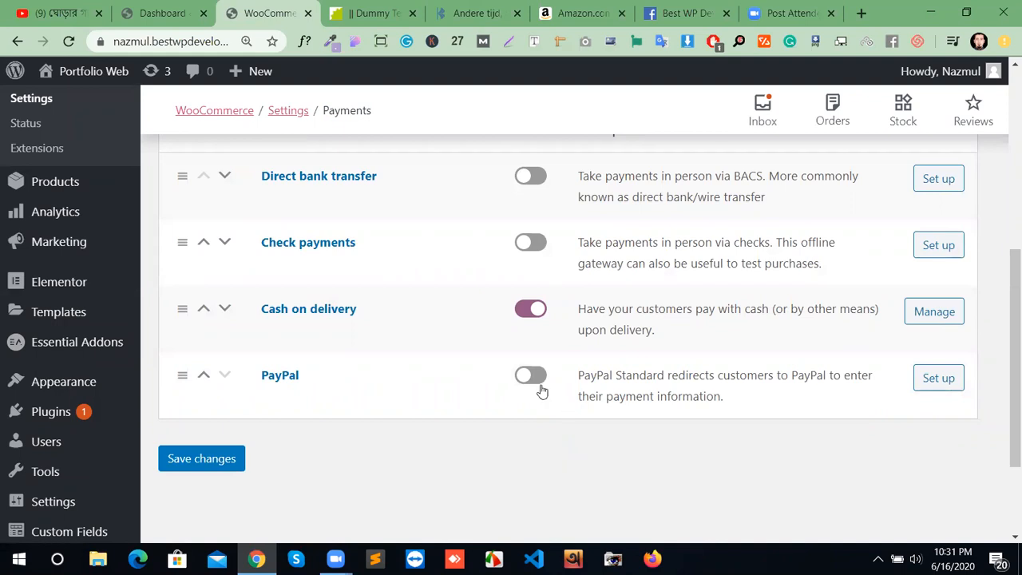
pyautogui.click(537, 379)
pyautogui.scroll(10, 506, 436)
pyautogui.scroll(-10, 506, 436)
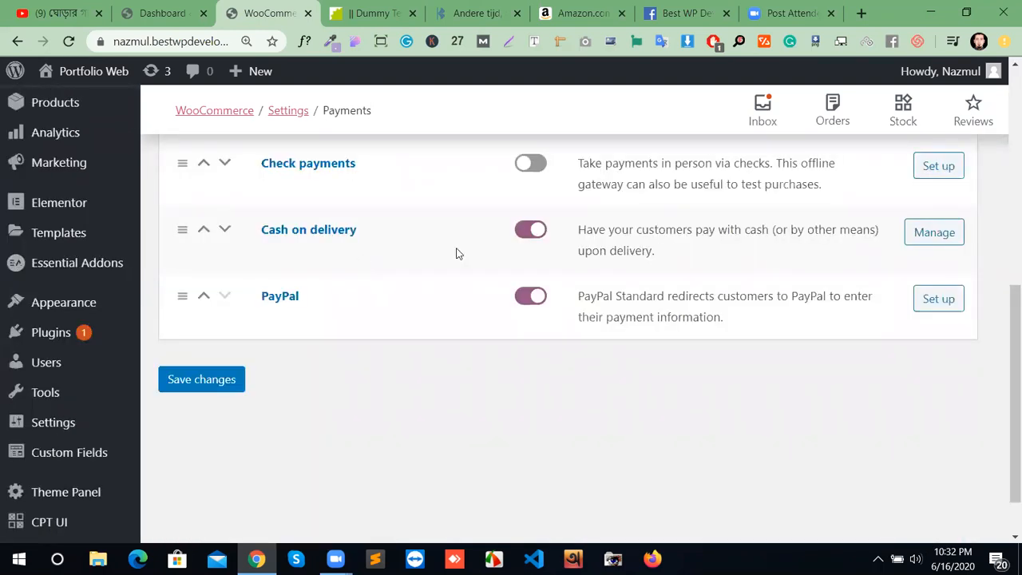
pyautogui.scroll(8, 504, 458)
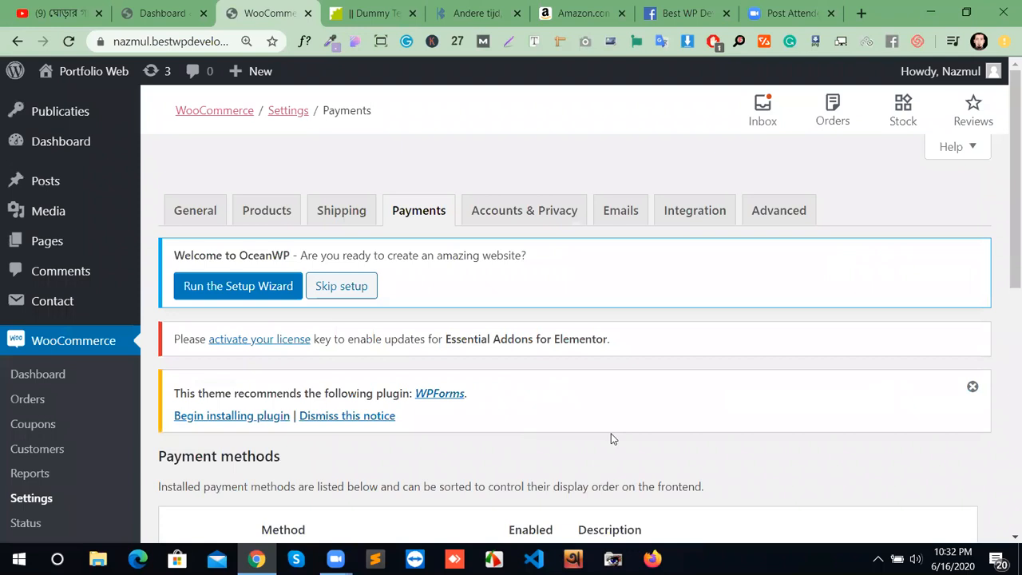
# Step: Reload the Payments settings by way of Accounts & Privacy, examine the listed payment methods and dismiss the YouTube notifications
pyautogui.click(531, 217)
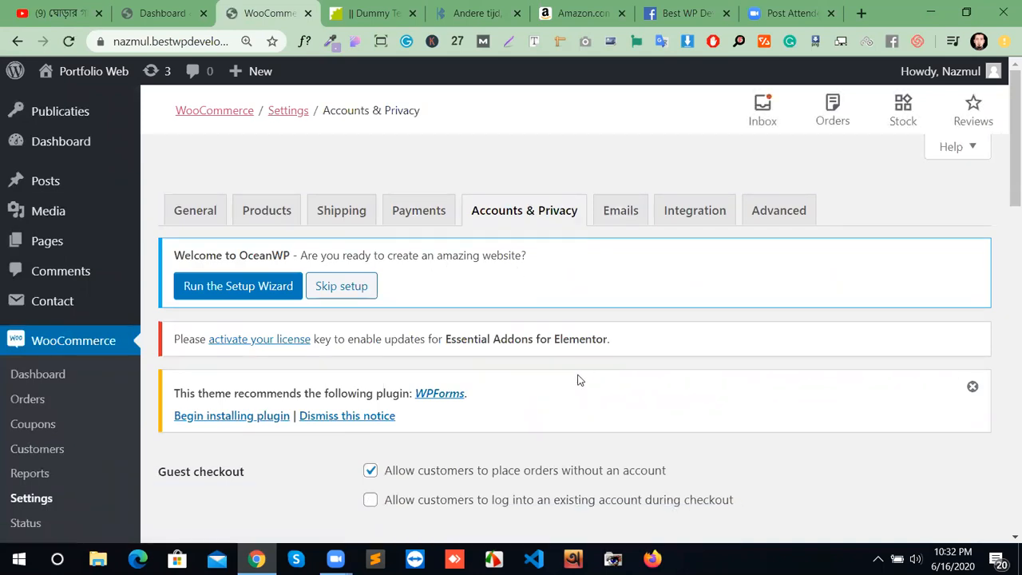
pyautogui.click(422, 224)
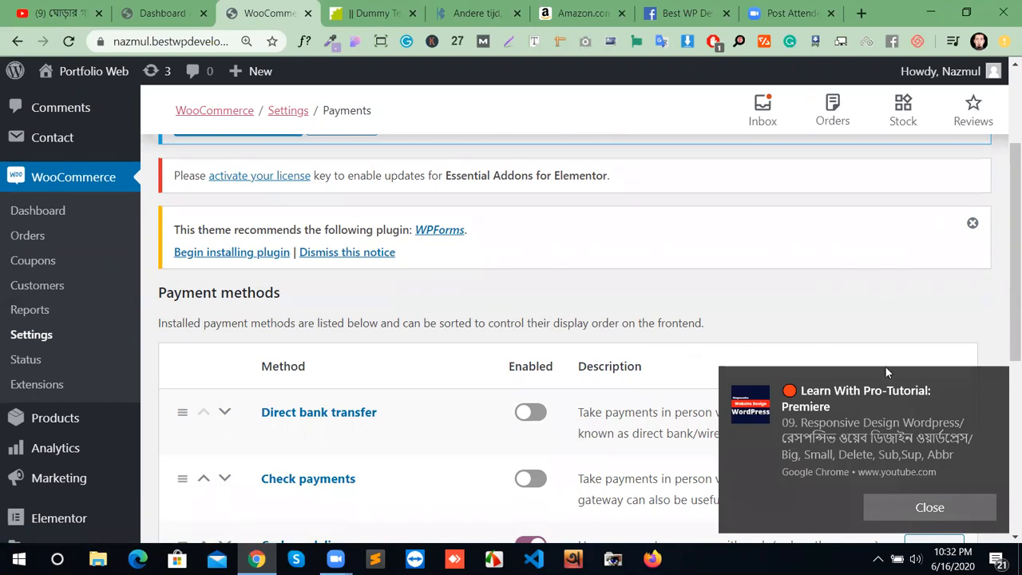
pyautogui.click(996, 384)
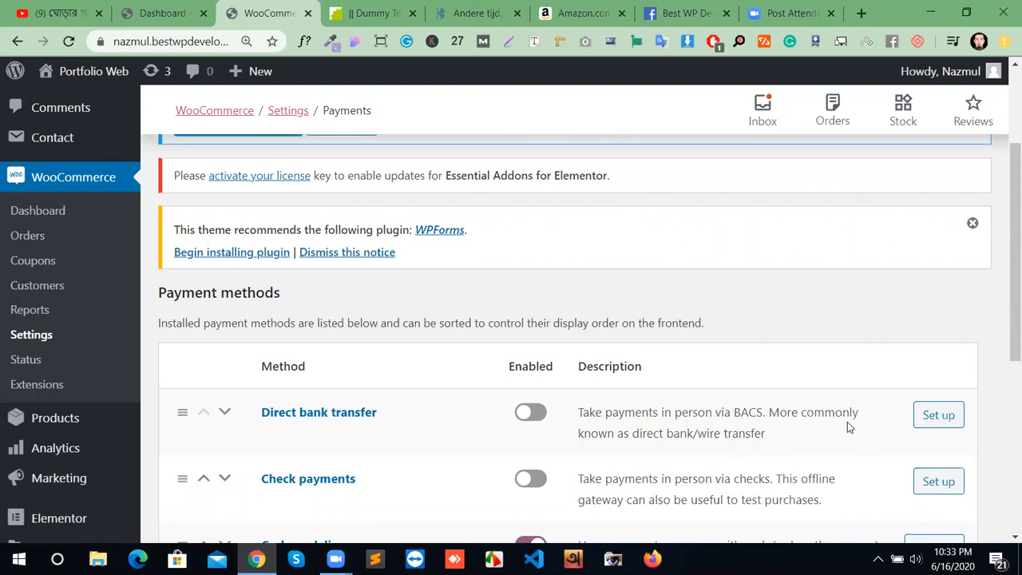
pyautogui.scroll(-2, 314, 508)
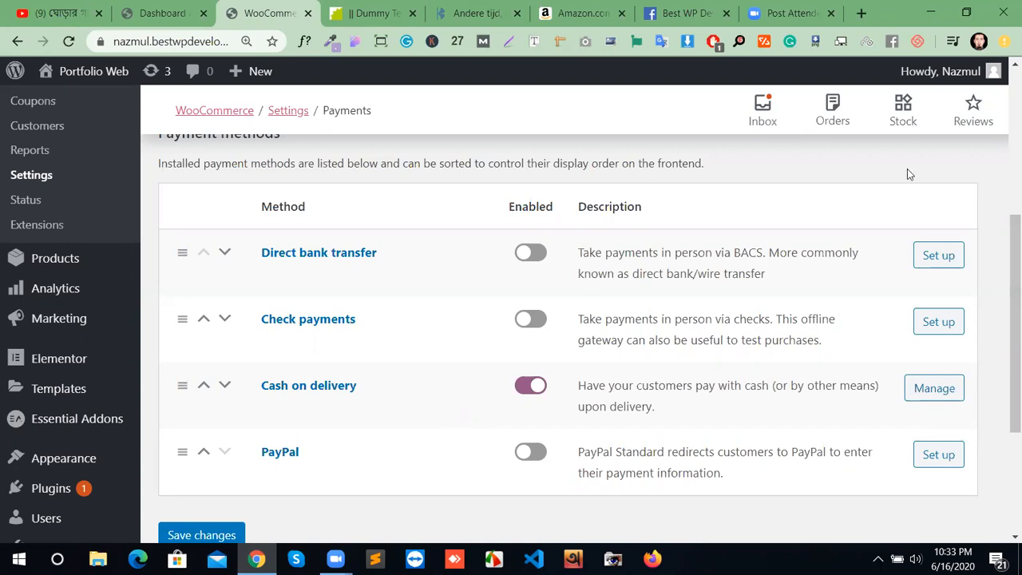
pyautogui.scroll(2, 404, 356)
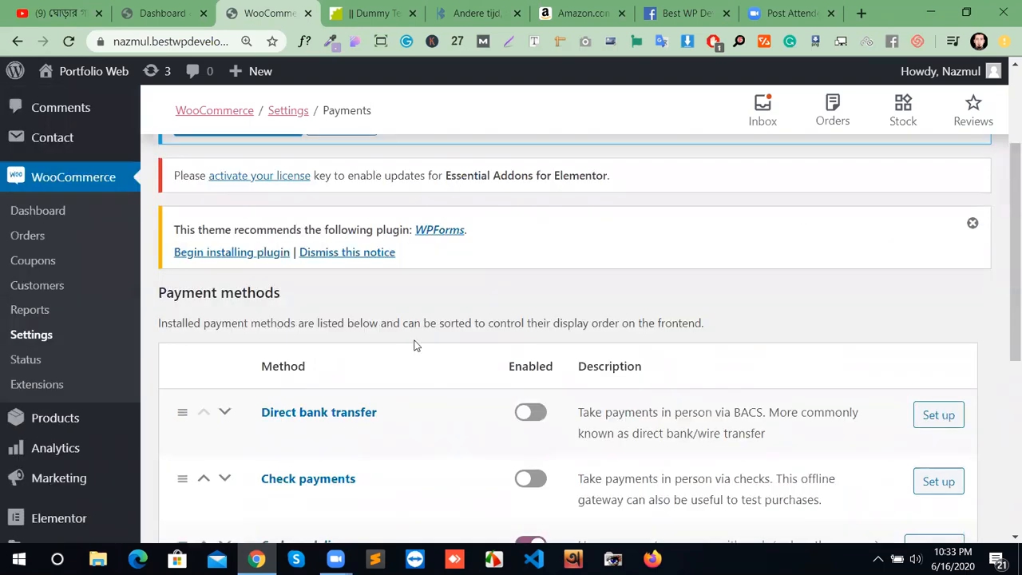
pyautogui.scroll(2, 509, 285)
pyautogui.scroll(-1, 527, 296)
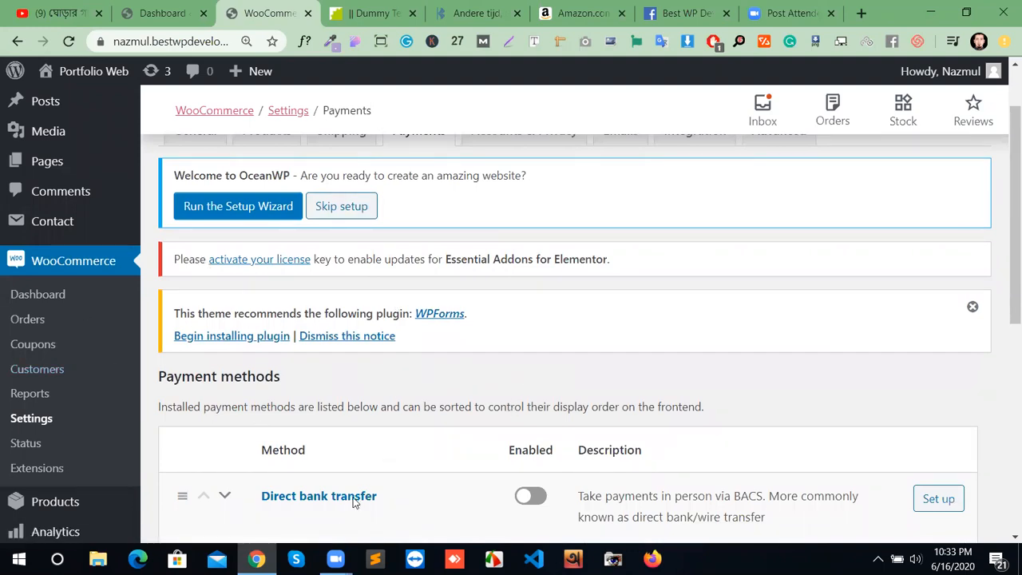
pyautogui.scroll(-1, 356, 495)
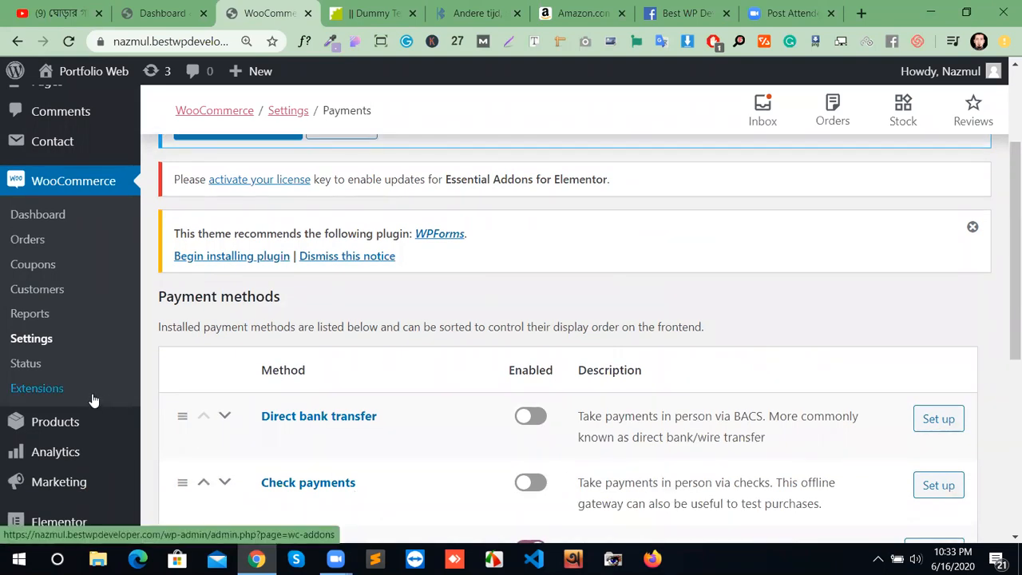
pyautogui.scroll(-2, 319, 420)
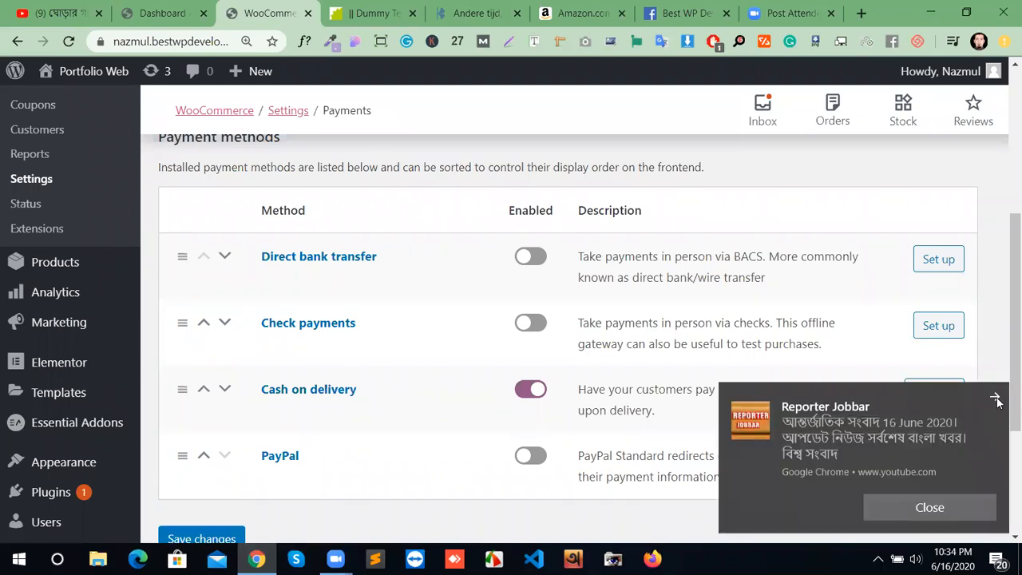
pyautogui.click(996, 399)
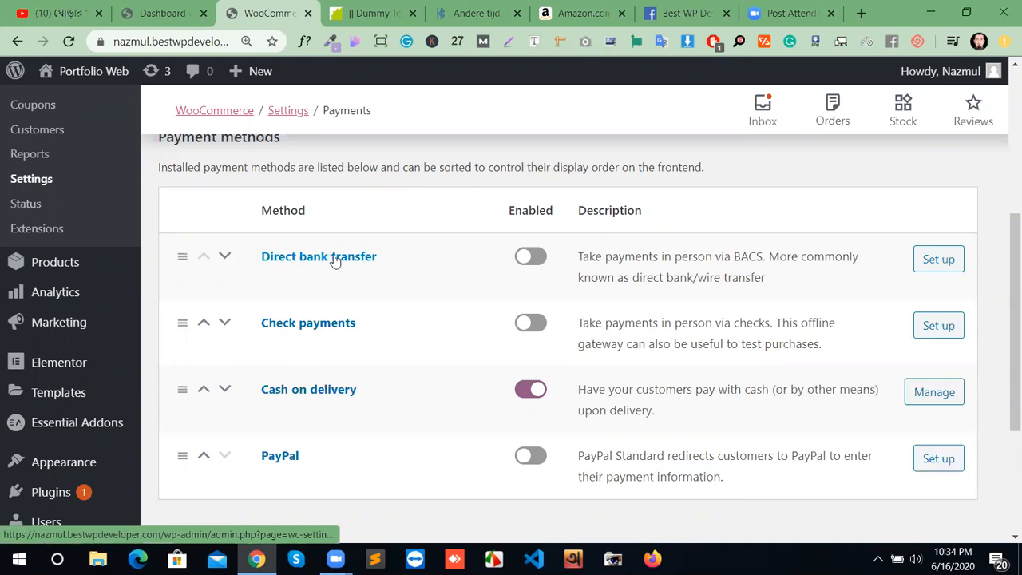
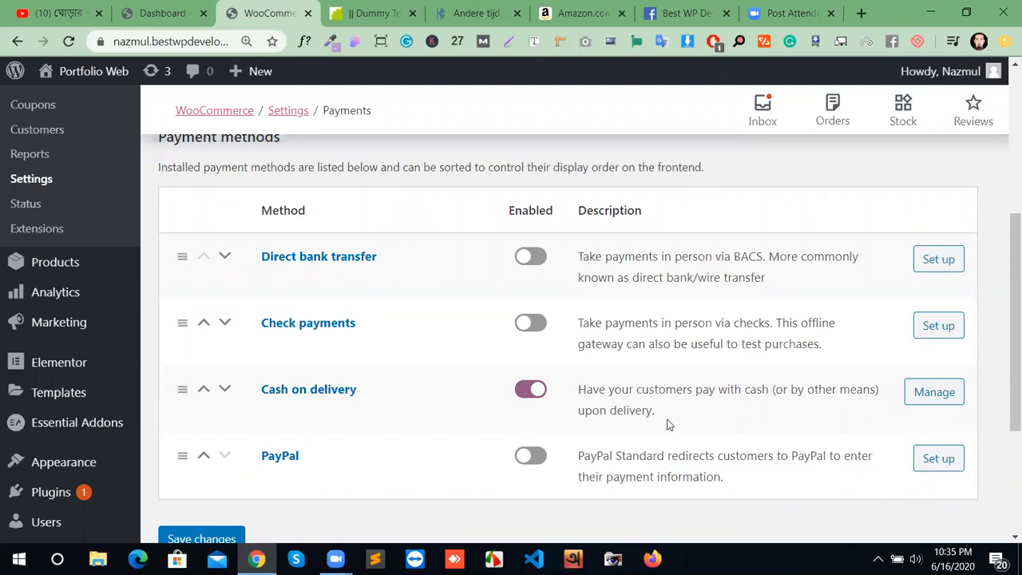
# Step: In the Accounts & Privacy settings, allow customers to create an account during checkout and on the "My account" page
pyautogui.scroll(4, 669, 425)
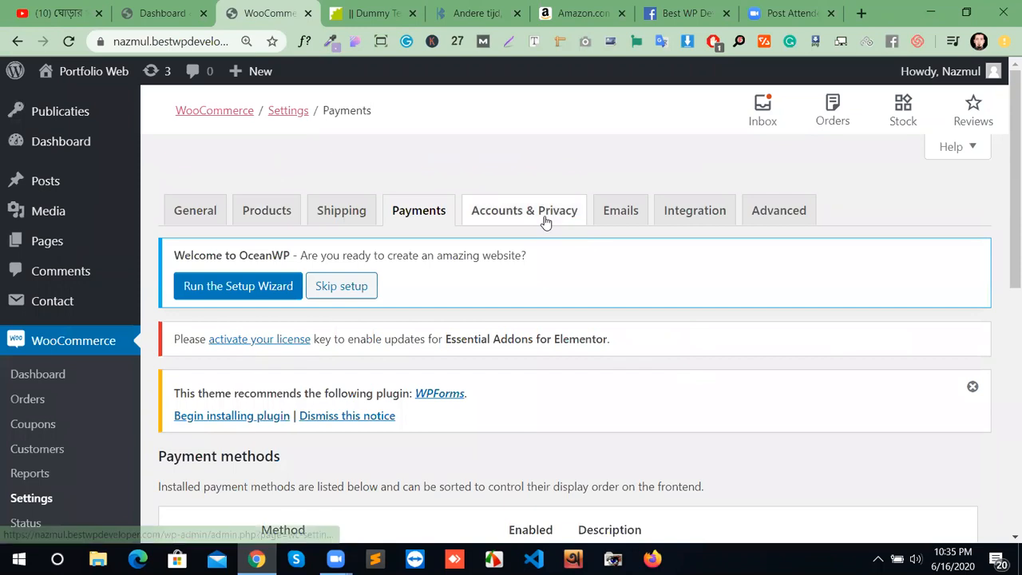
pyautogui.click(544, 219)
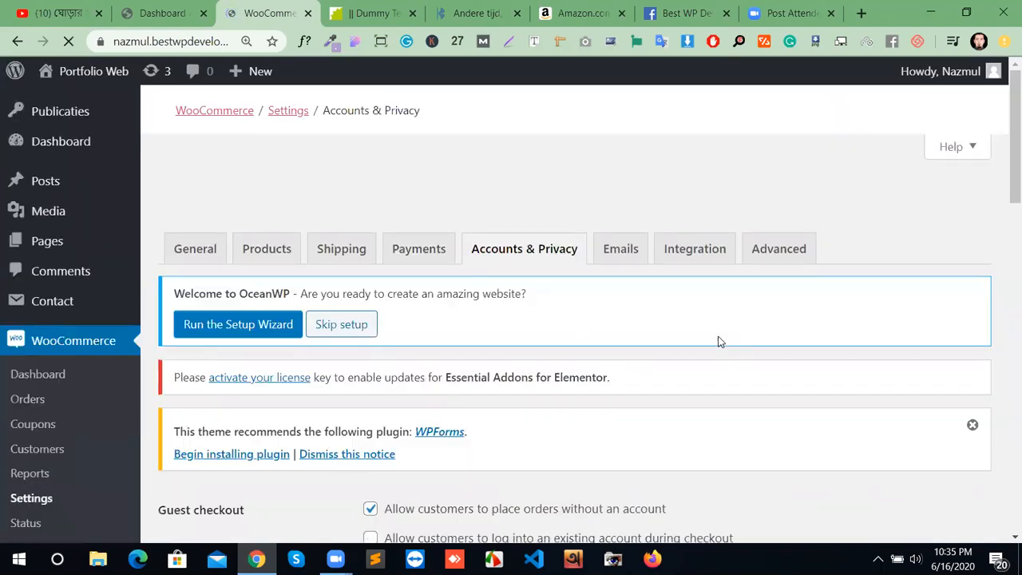
pyautogui.scroll(-4, 685, 347)
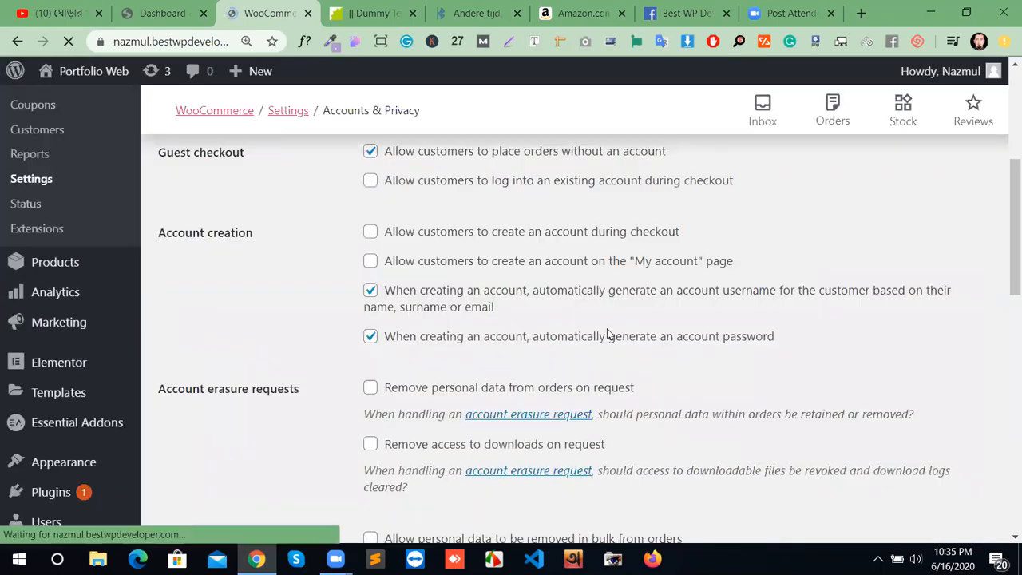
pyautogui.scroll(2, 525, 319)
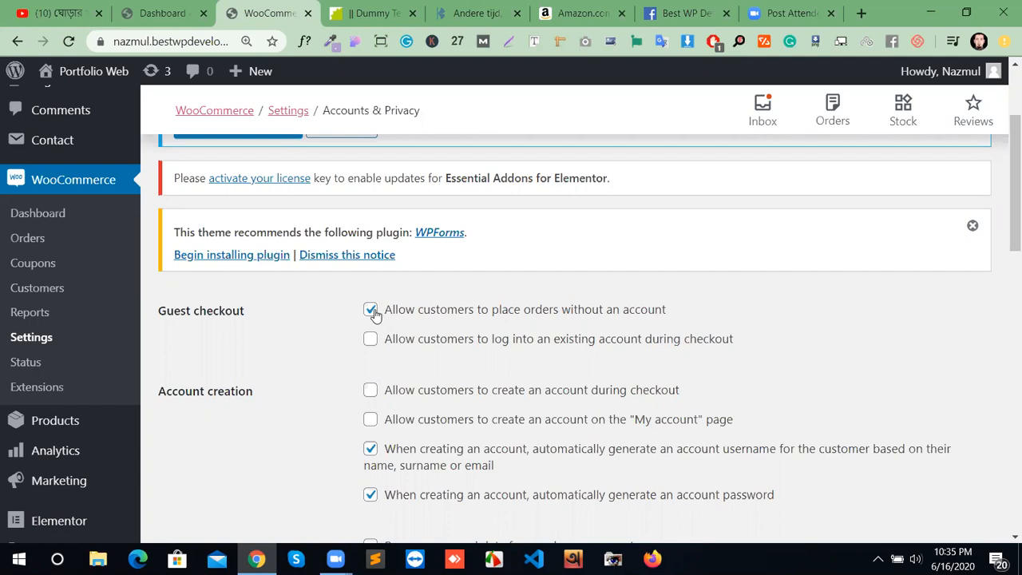
pyautogui.click(371, 391)
pyautogui.click(373, 419)
pyautogui.scroll(-1, 548, 472)
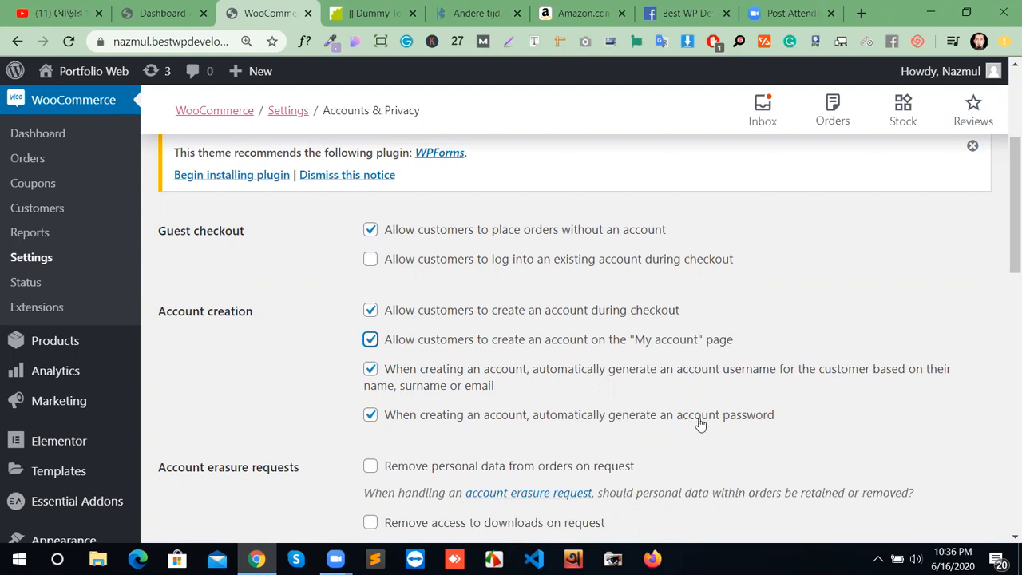
# Step: Review the erasure, privacy policy and data retention options, keep Privacy Policy as the privacy page, and save the Accounts & Privacy settings
pyautogui.scroll(-1, 488, 428)
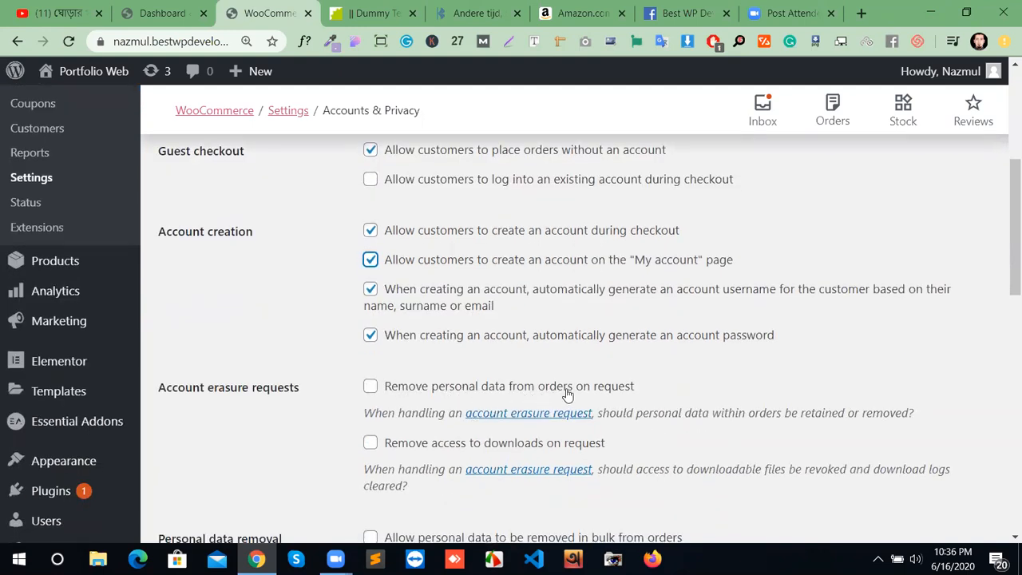
pyautogui.scroll(-2, 568, 400)
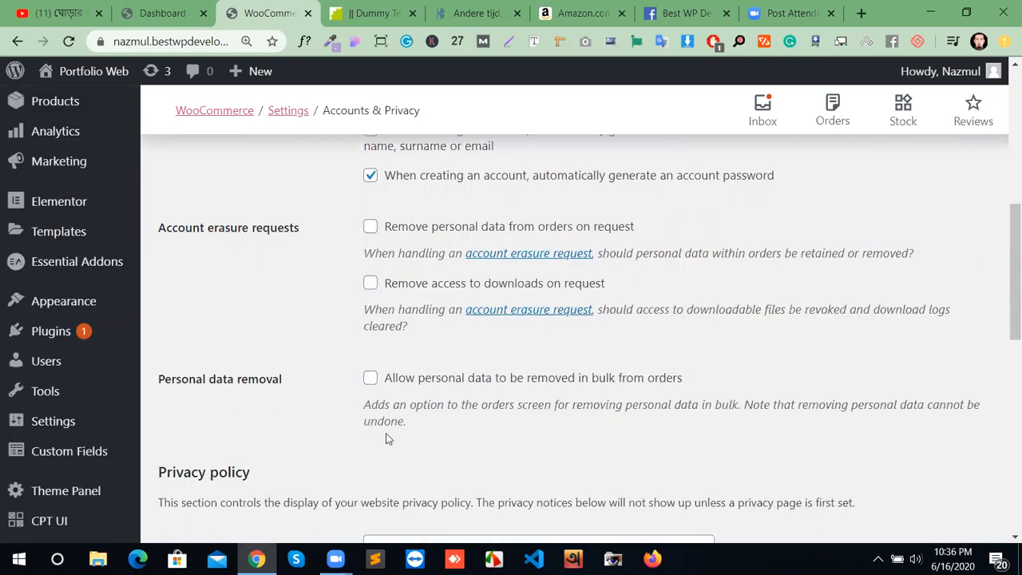
pyautogui.scroll(-2, 388, 439)
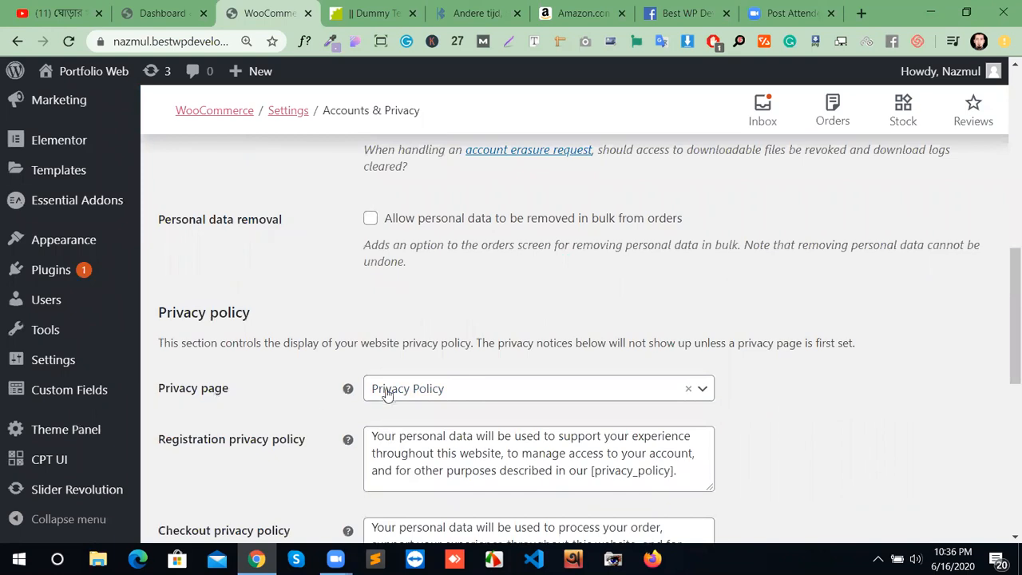
pyautogui.click(490, 397)
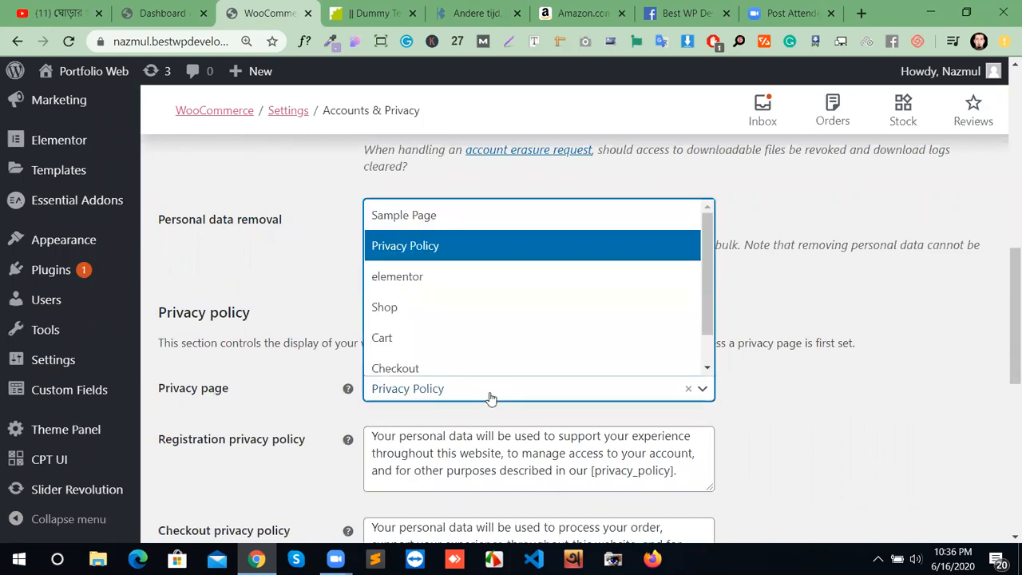
pyautogui.click(489, 398)
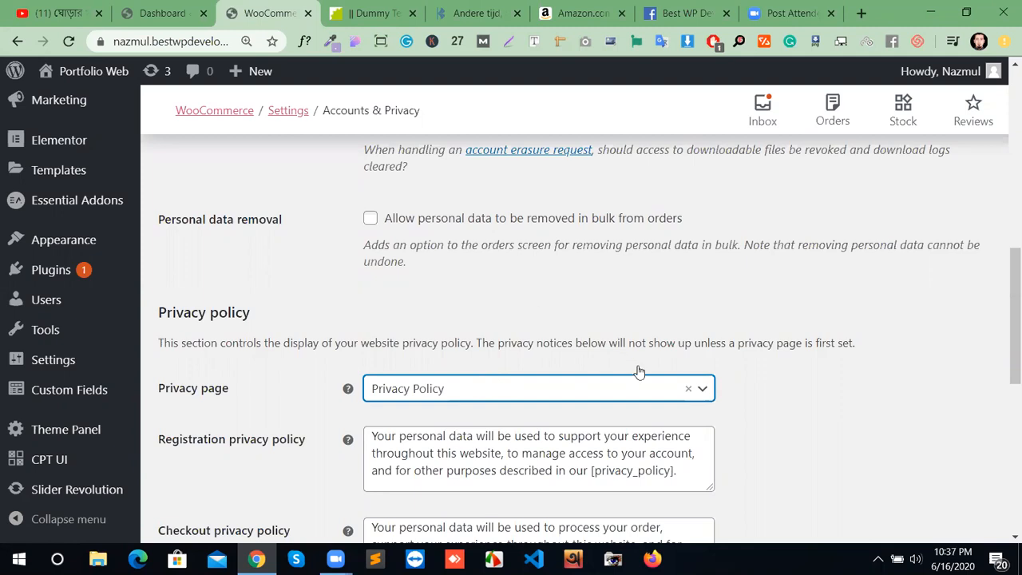
pyautogui.scroll(-2, 523, 326)
pyautogui.scroll(-5, 429, 425)
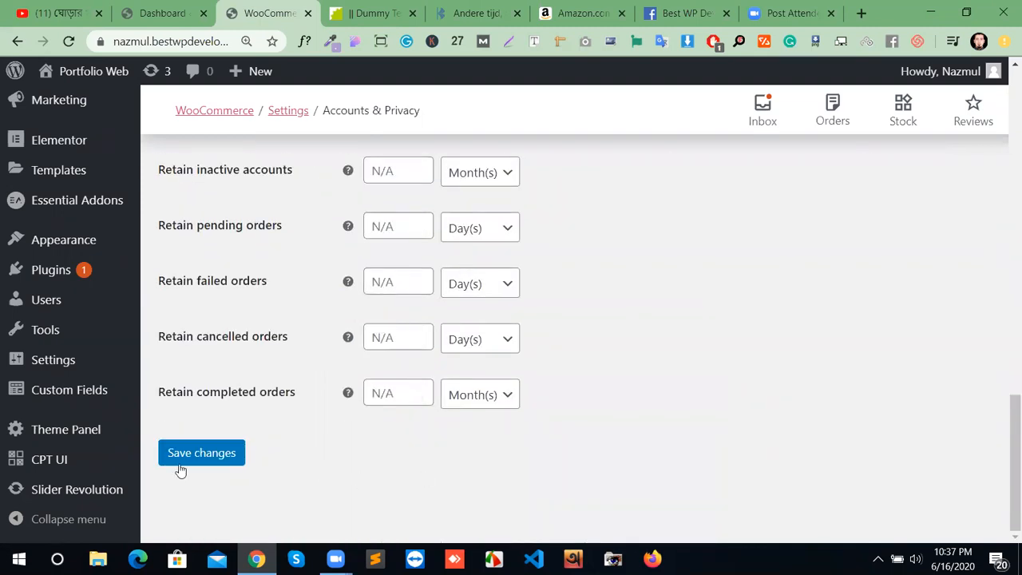
pyautogui.click(222, 463)
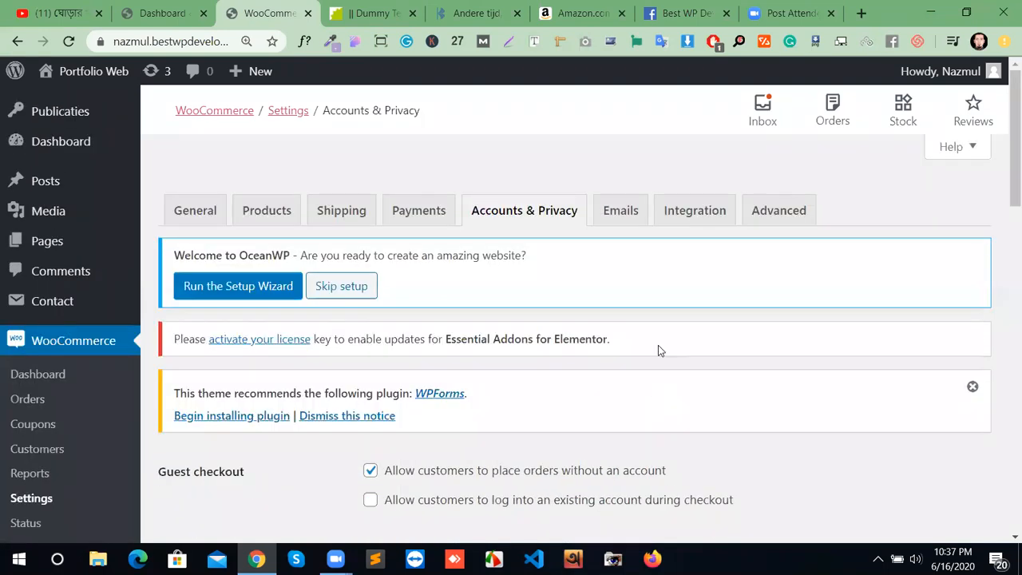
# Step: Open the Emails settings and examine the listed email notifications and their recipients
pyautogui.click(578, 128)
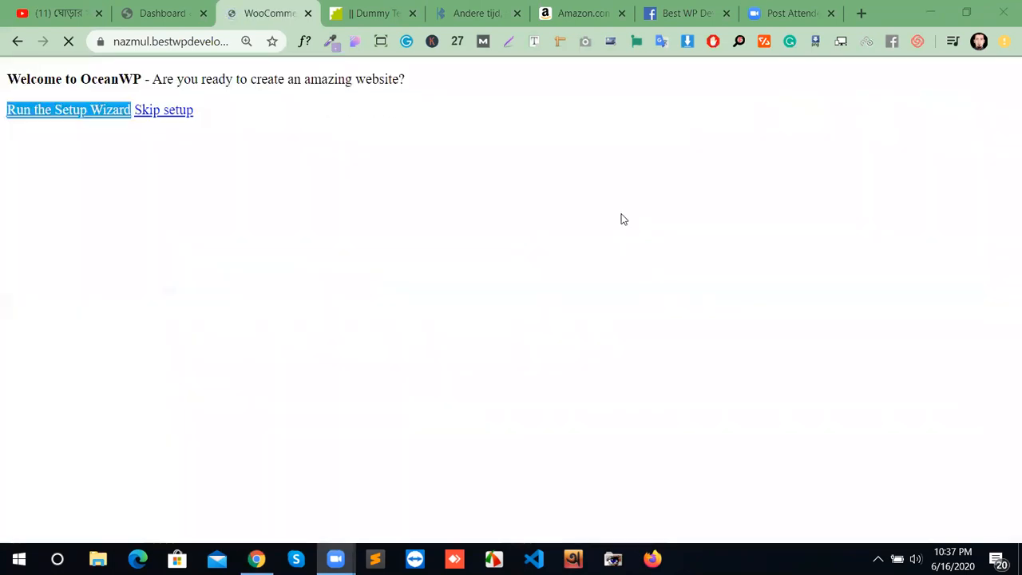
pyautogui.scroll(-3, 530, 342)
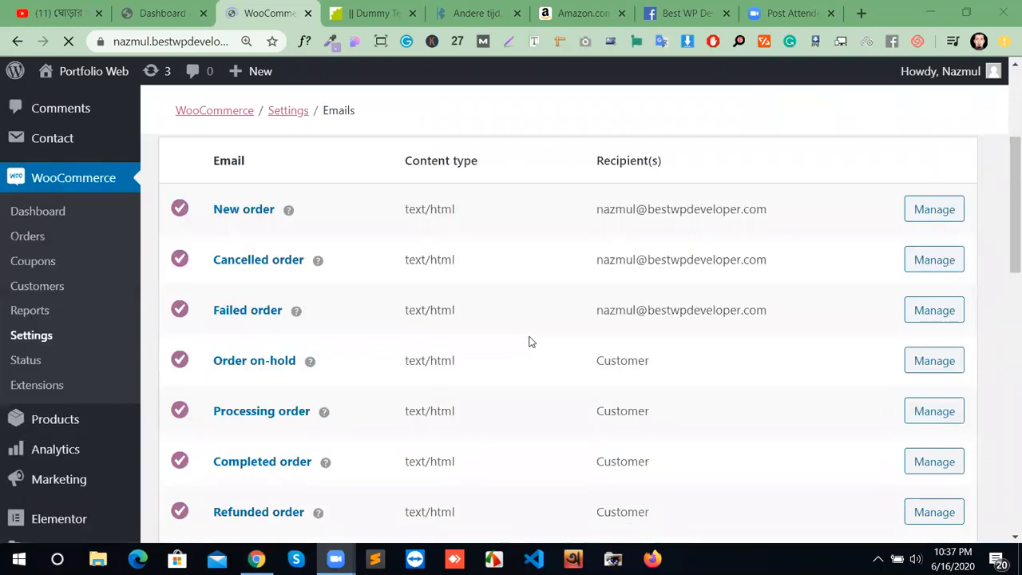
pyautogui.scroll(1, 525, 369)
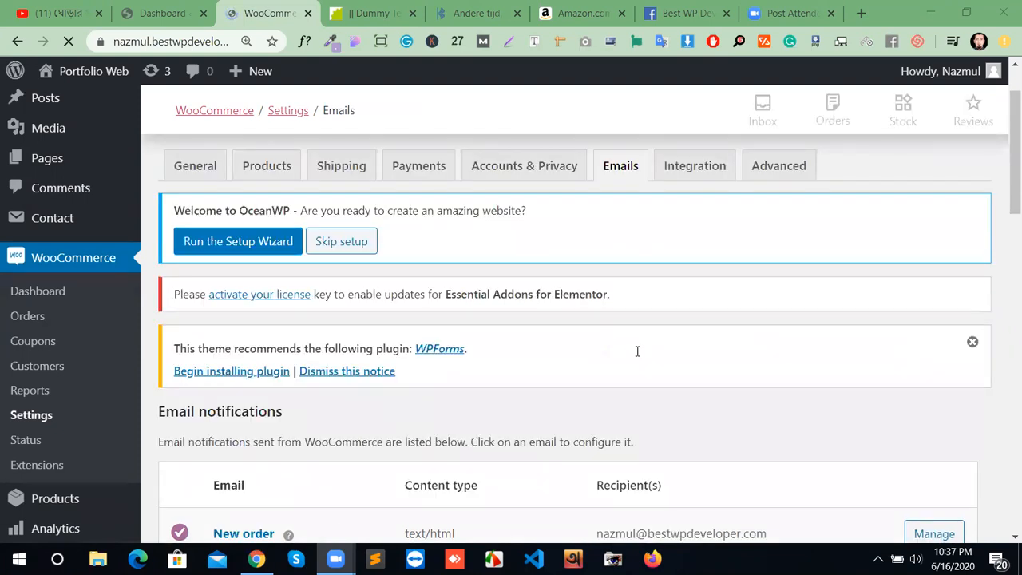
pyautogui.scroll(-4, 637, 352)
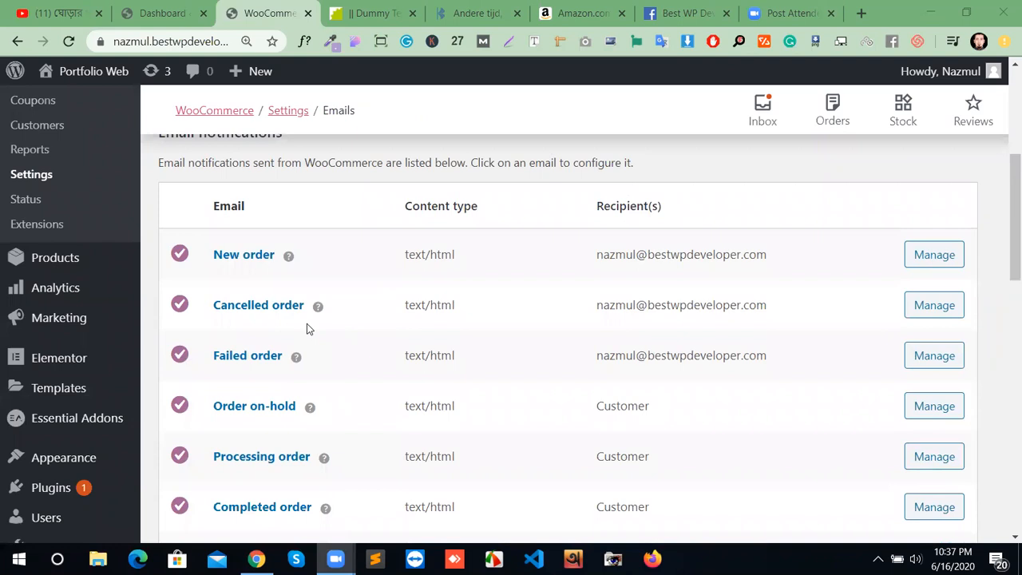
pyautogui.scroll(-1, 228, 425)
pyautogui.scroll(1, 251, 413)
pyautogui.scroll(-1, 485, 402)
pyautogui.scroll(1, 485, 403)
# Step: Open the New order email's settings, review its options, and save with the email notification enabled
pyautogui.click(947, 256)
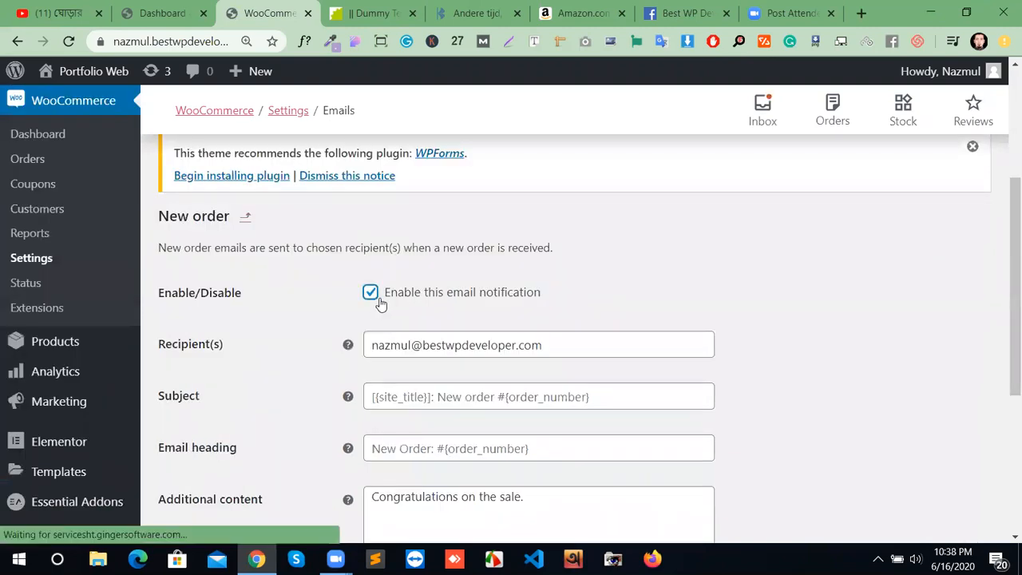
pyautogui.click(381, 304)
pyautogui.scroll(-1, 786, 323)
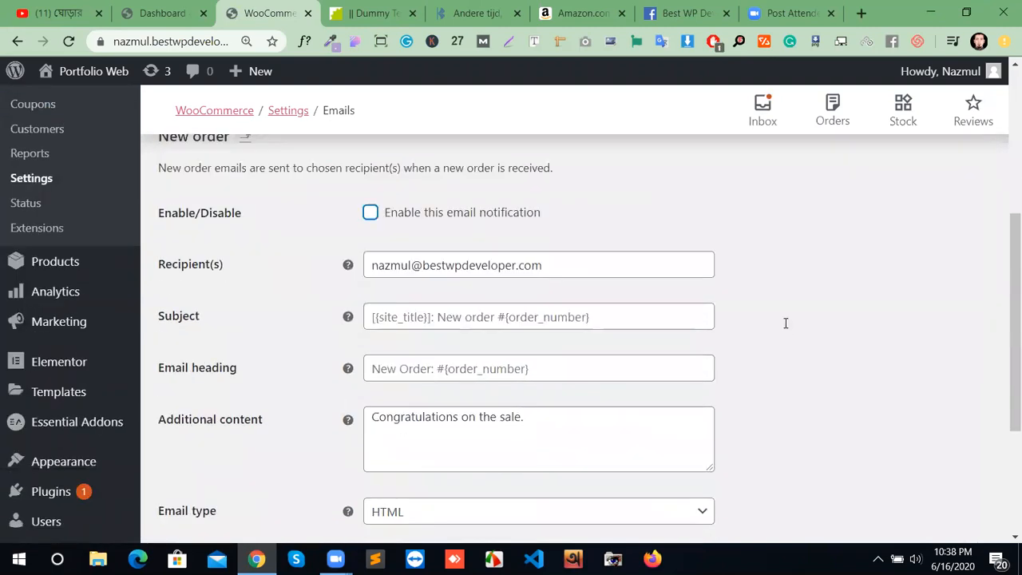
pyautogui.scroll(-2, 421, 381)
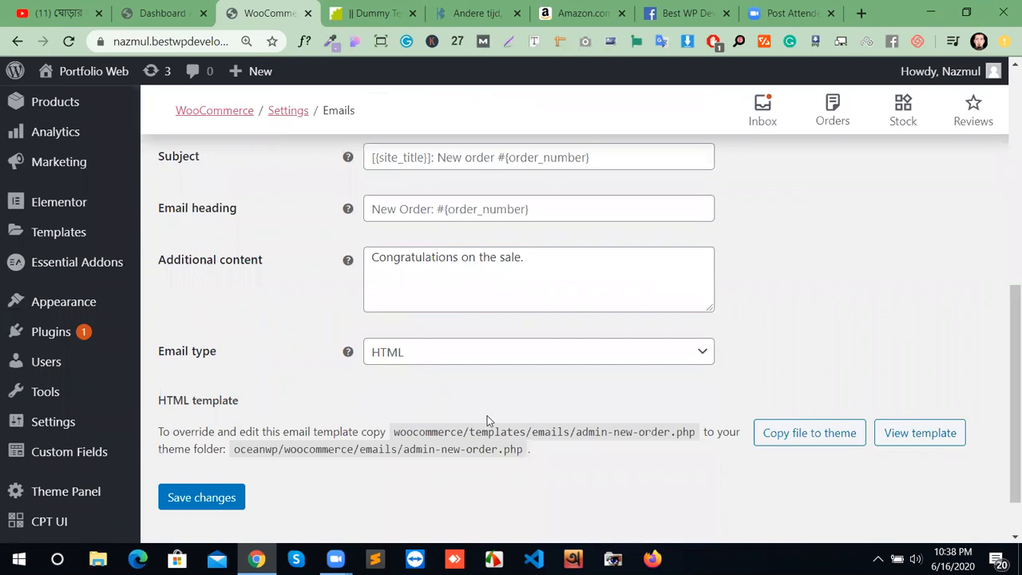
pyautogui.scroll(1, 489, 421)
pyautogui.scroll(2, 419, 246)
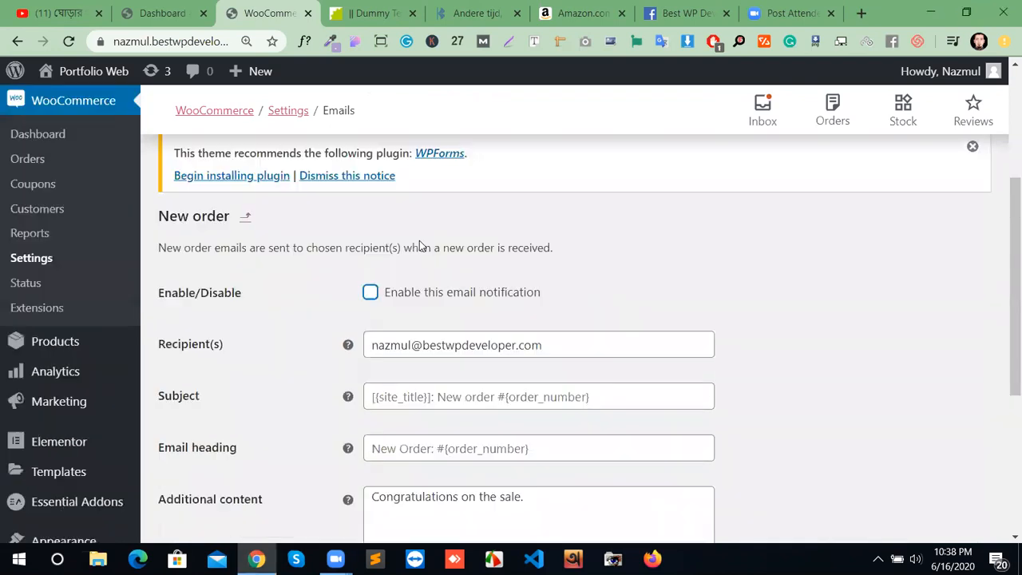
pyautogui.click(370, 292)
pyautogui.scroll(-3, 432, 300)
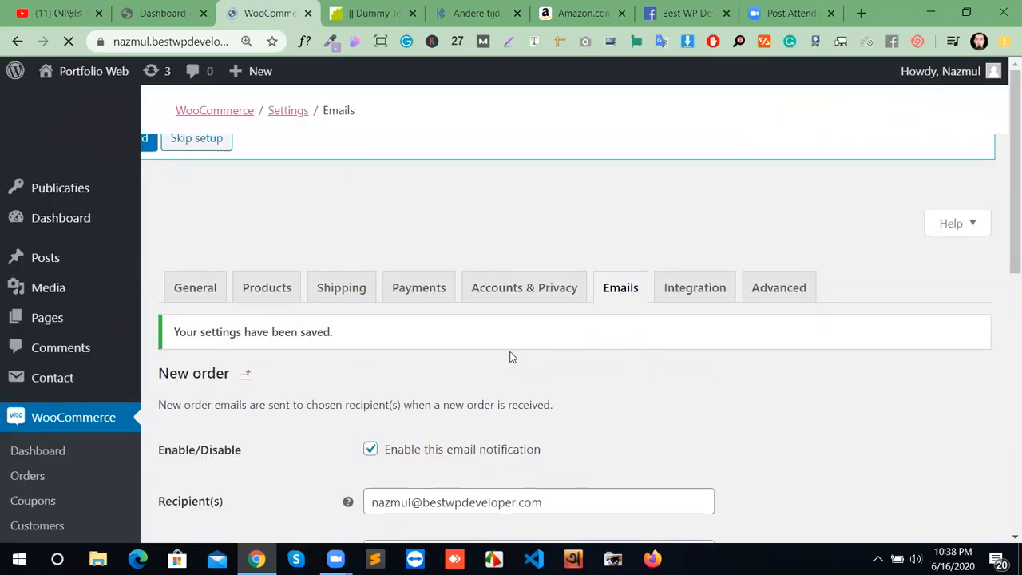
pyautogui.scroll(-2, 511, 352)
pyautogui.scroll(-5, 549, 386)
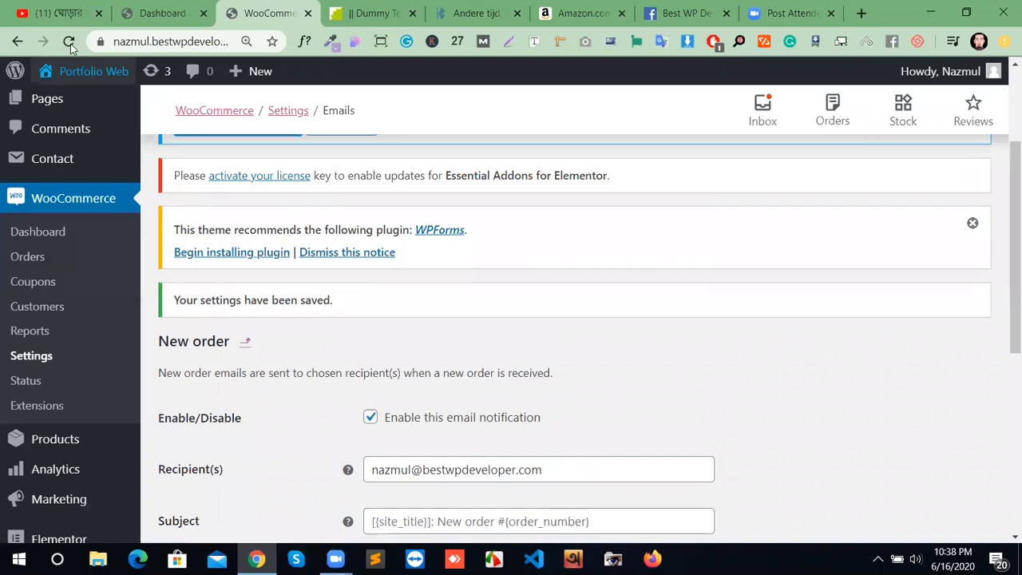
# Step: Reload the New order email settings and return to the list of email notifications in the Emails settings
pyautogui.click(69, 42)
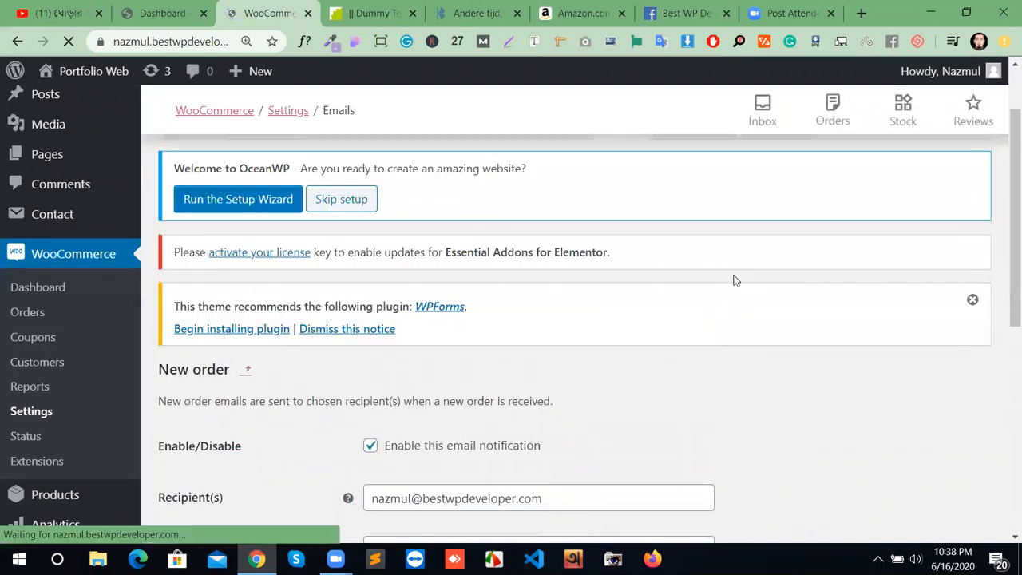
pyautogui.scroll(-1, 719, 250)
pyautogui.scroll(2, 703, 312)
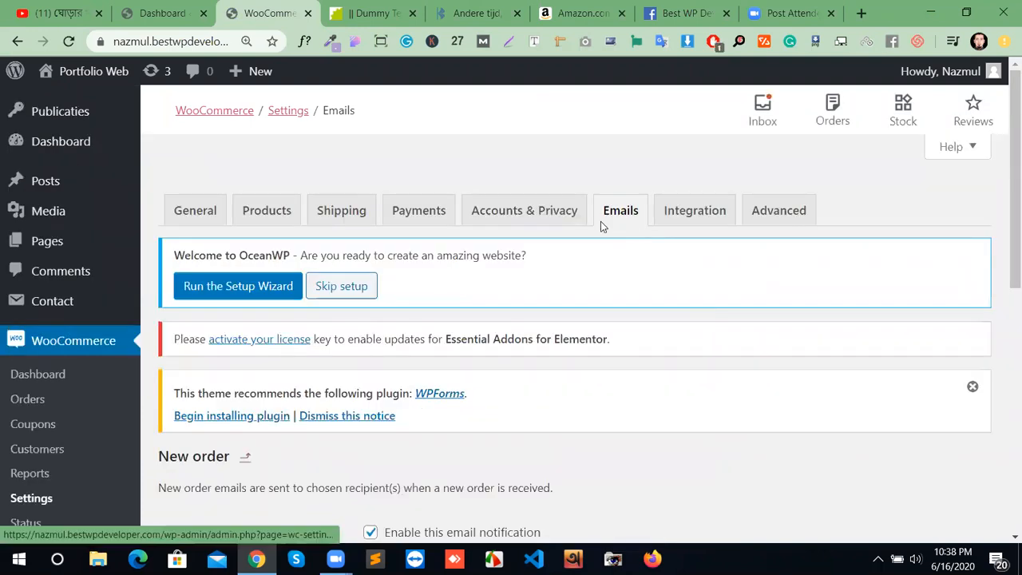
pyautogui.click(289, 113)
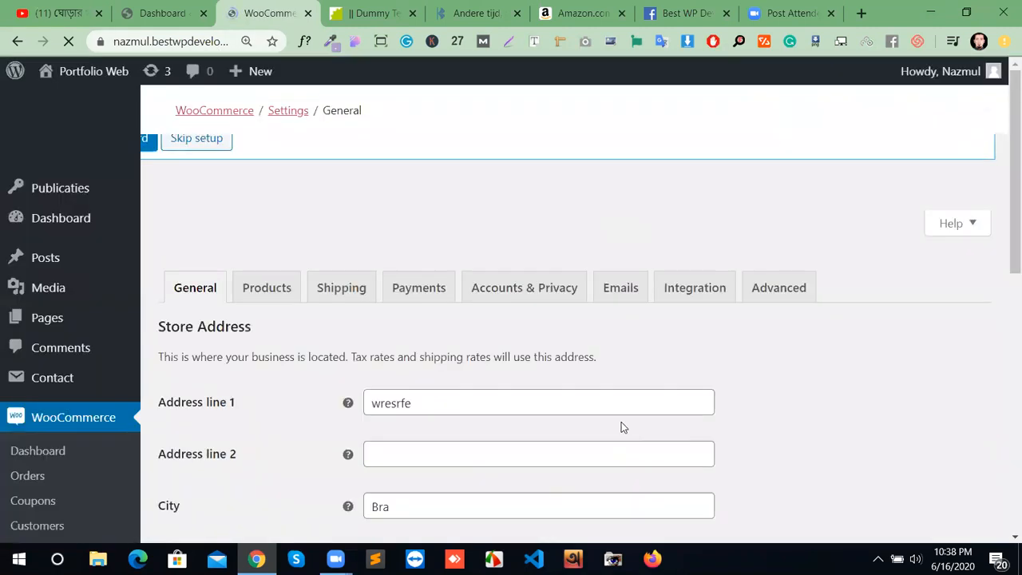
pyautogui.click(621, 287)
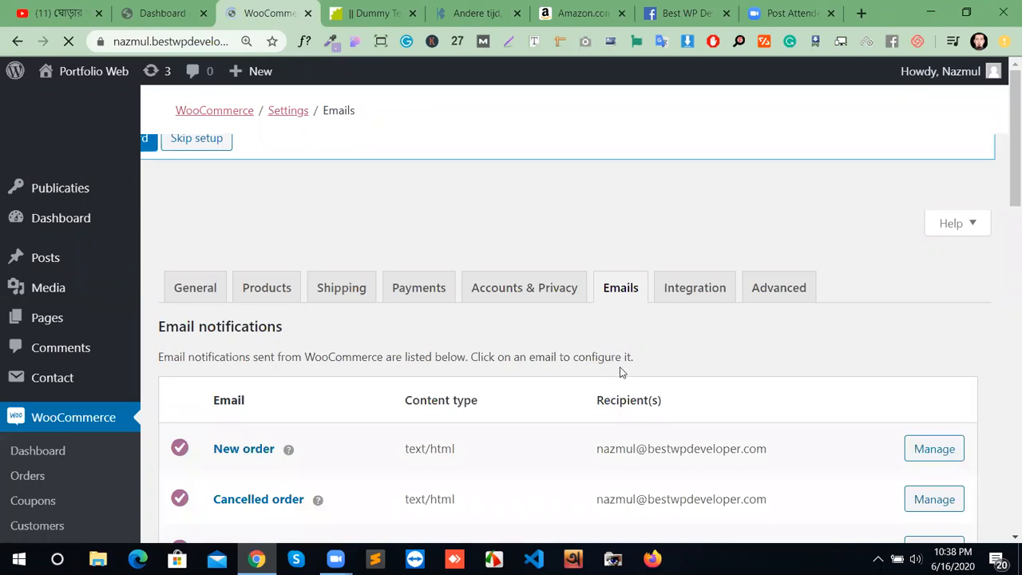
# Step: Examine the email notifications and their recipients, the email sender options, and the email template text and colors
pyautogui.scroll(-4, 622, 388)
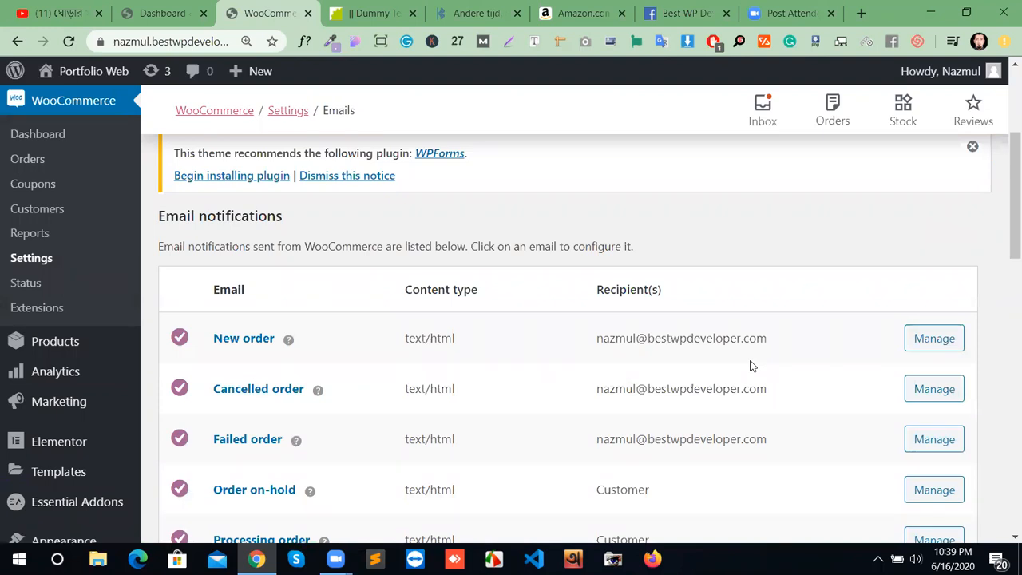
pyautogui.scroll(-2, 525, 388)
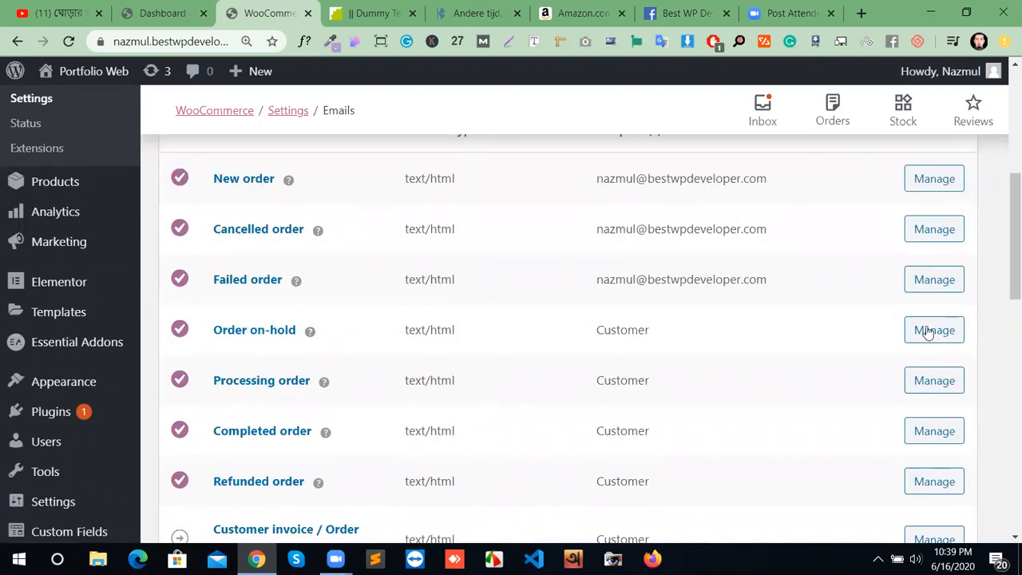
pyautogui.scroll(-2, 695, 359)
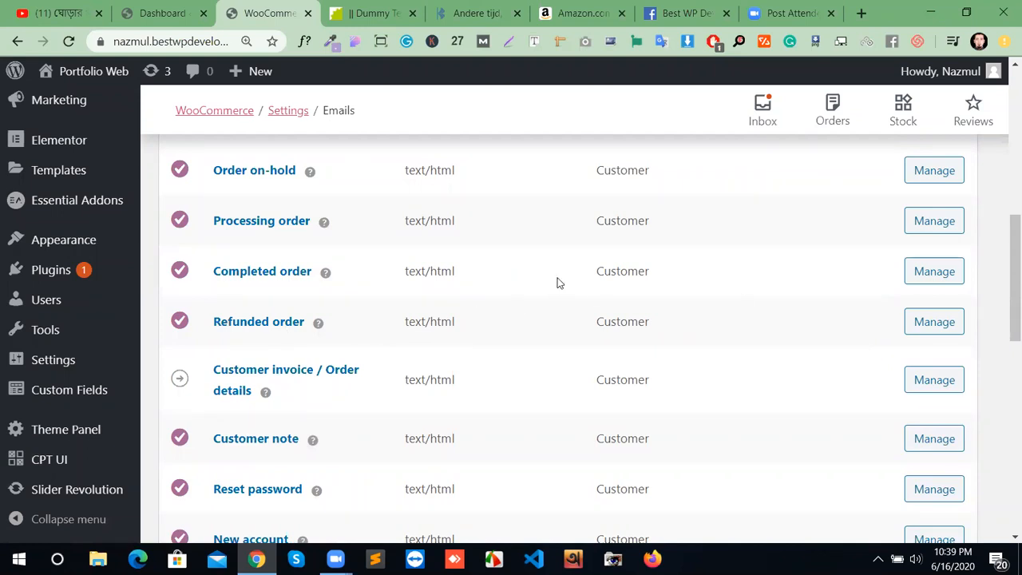
pyautogui.scroll(-2, 585, 329)
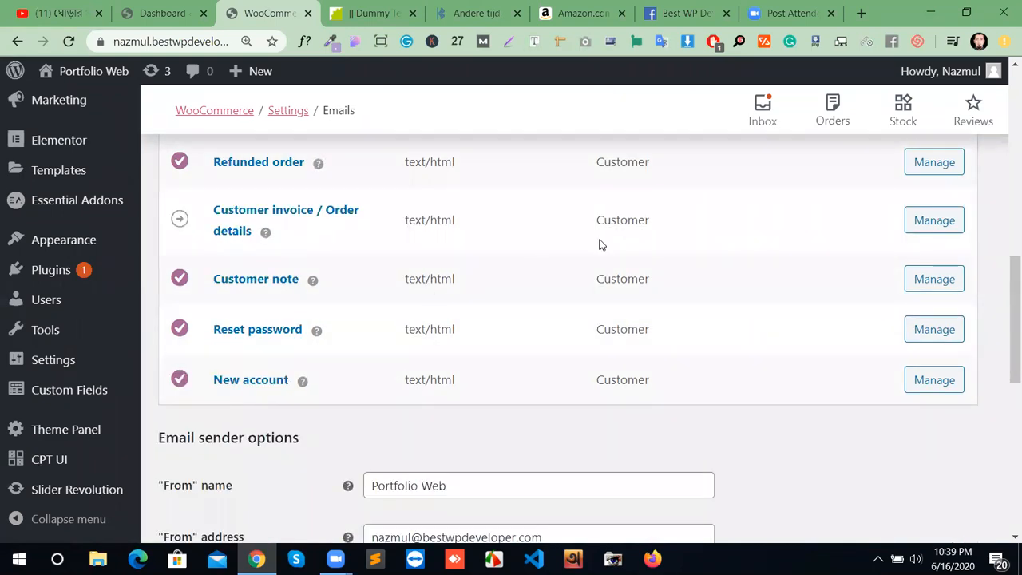
pyautogui.scroll(-1, 520, 372)
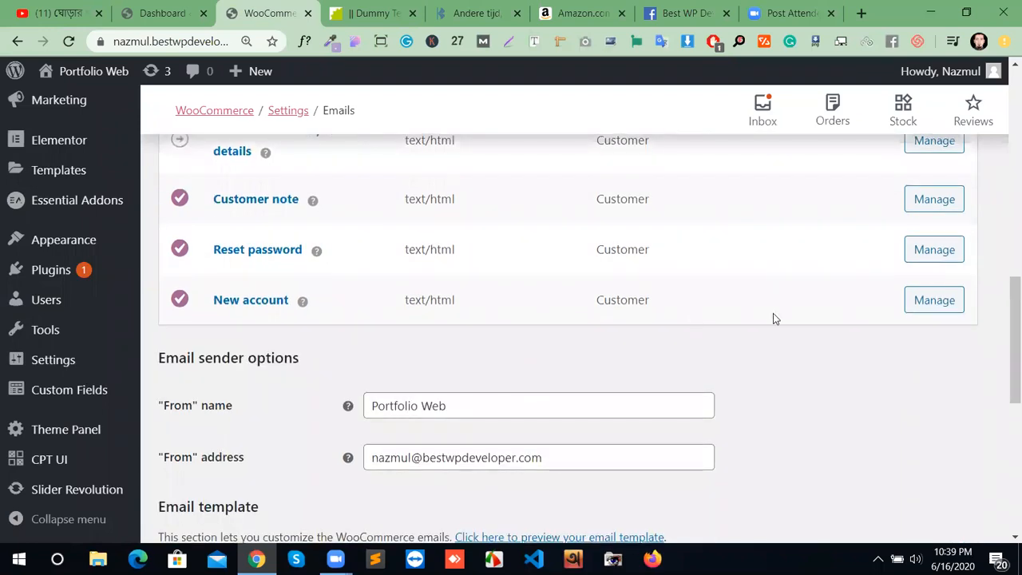
pyautogui.scroll(-2, 774, 320)
pyautogui.scroll(-2, 719, 320)
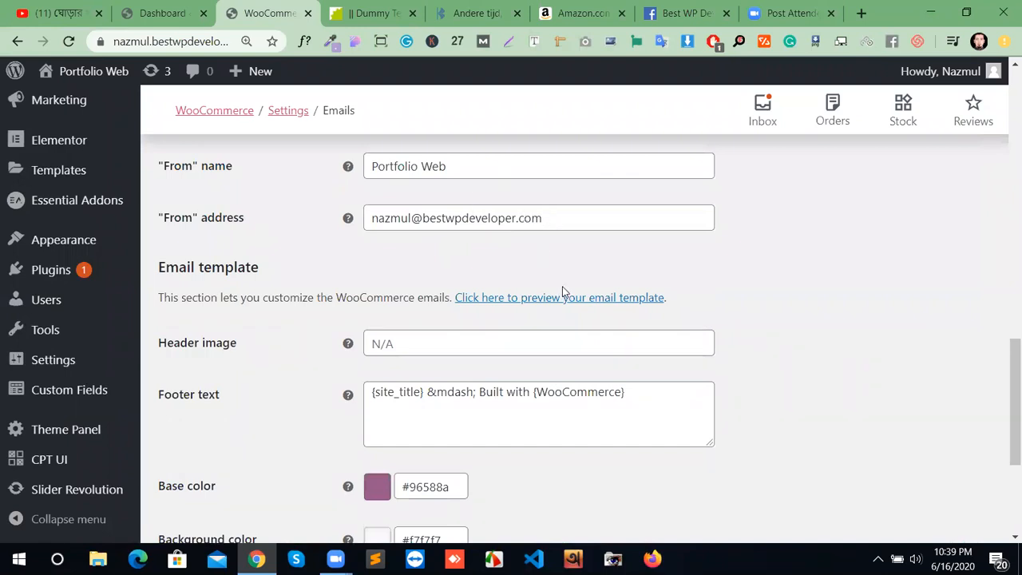
pyautogui.scroll(-3, 463, 351)
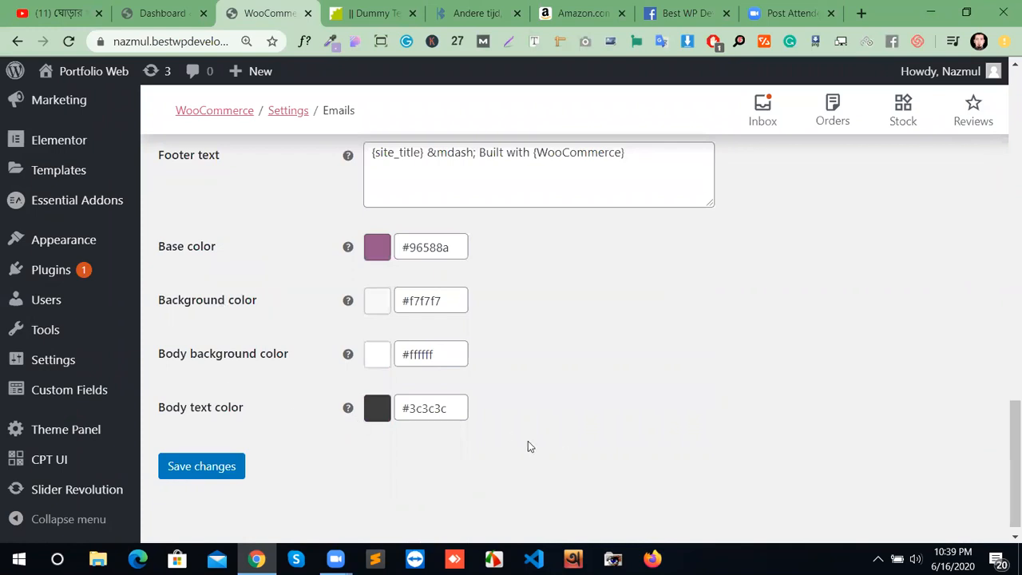
# Step: Open the Integration settings and read the MaxMind Geolocation Integration documentation, closing it when done
pyautogui.scroll(15, 631, 448)
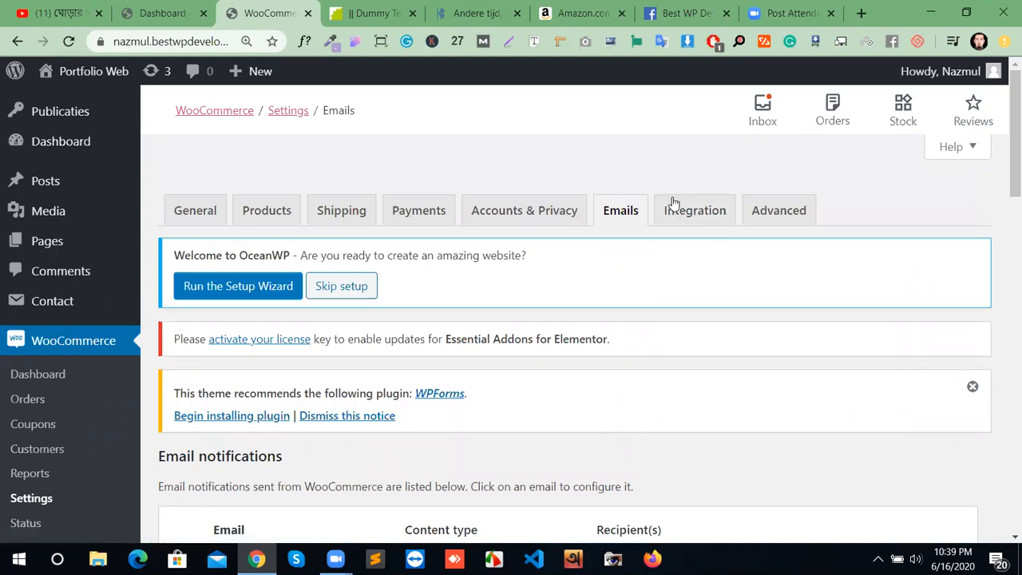
pyautogui.click(706, 222)
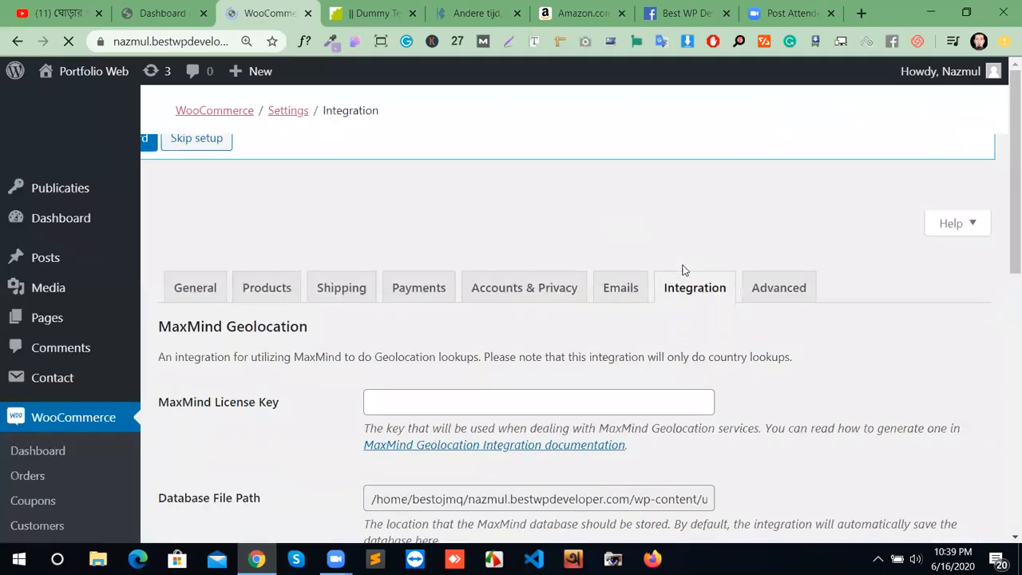
pyautogui.scroll(-1, 683, 279)
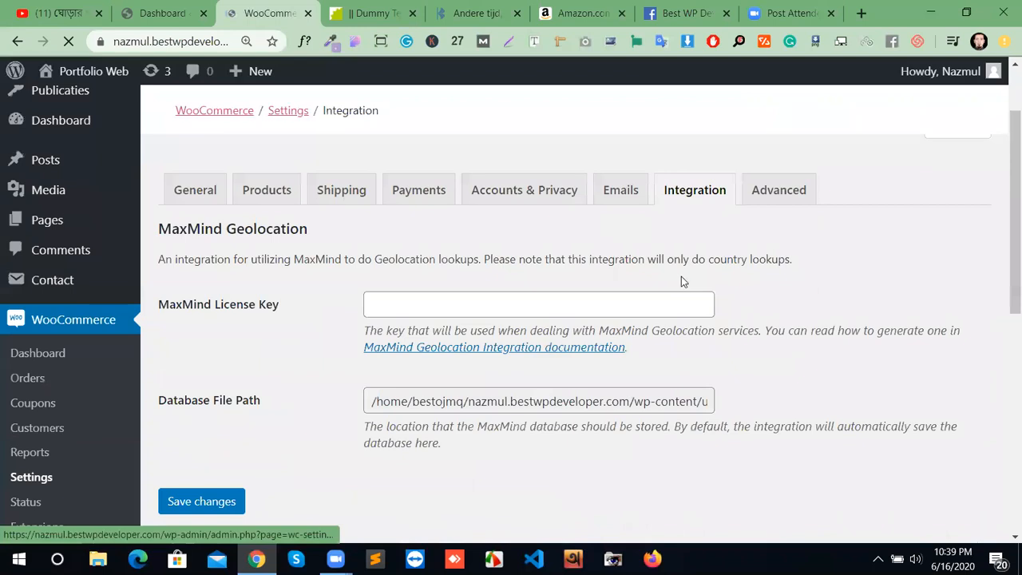
pyautogui.scroll(-1, 683, 281)
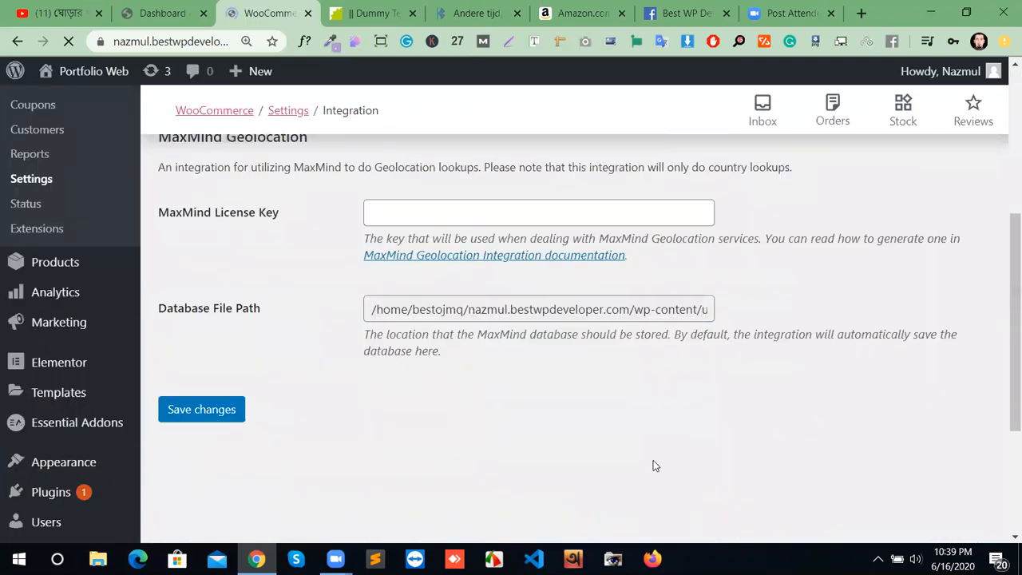
pyautogui.click(467, 256)
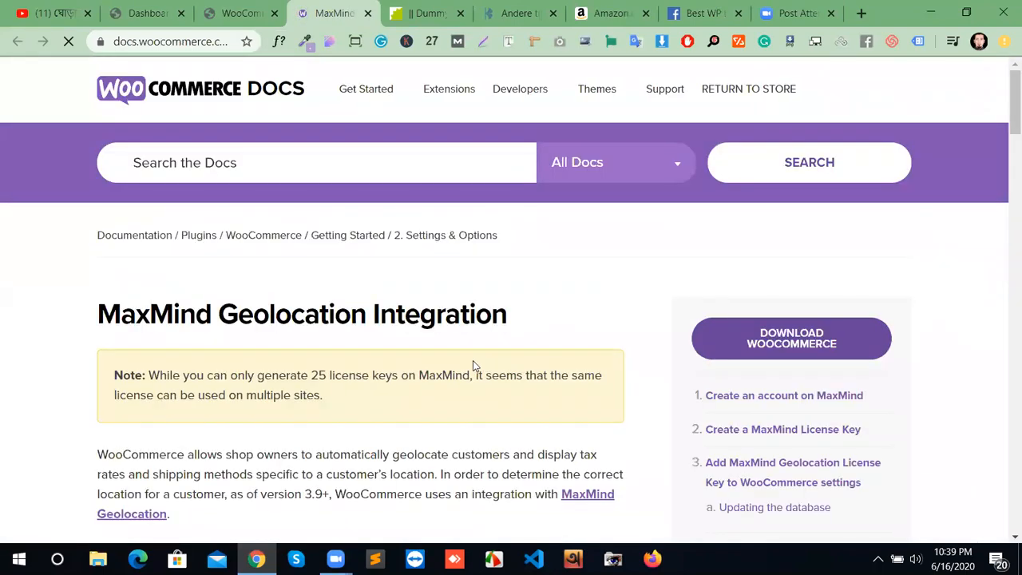
pyautogui.scroll(-10, 475, 365)
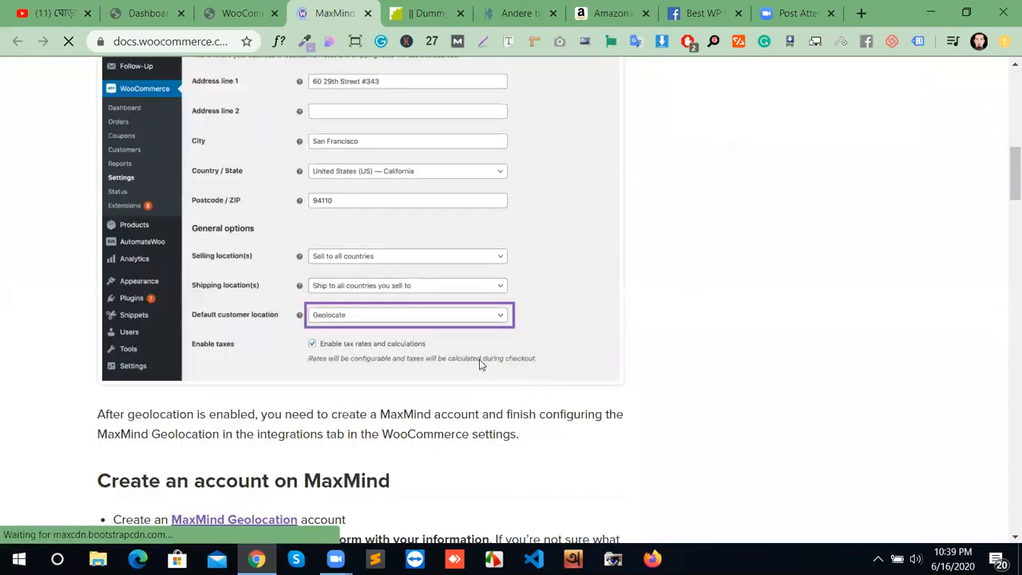
pyautogui.scroll(-1, 480, 364)
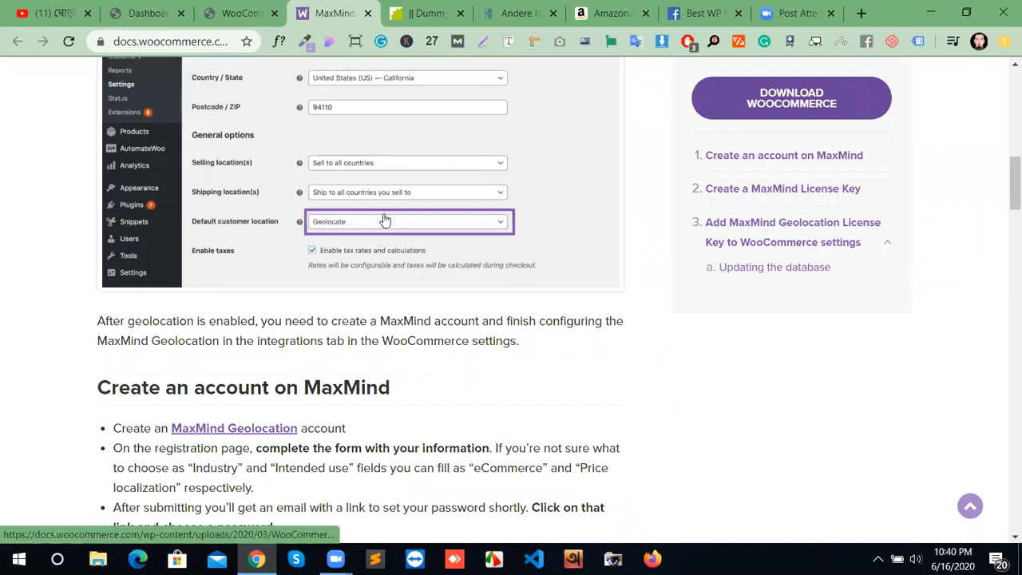
pyautogui.scroll(8, 557, 273)
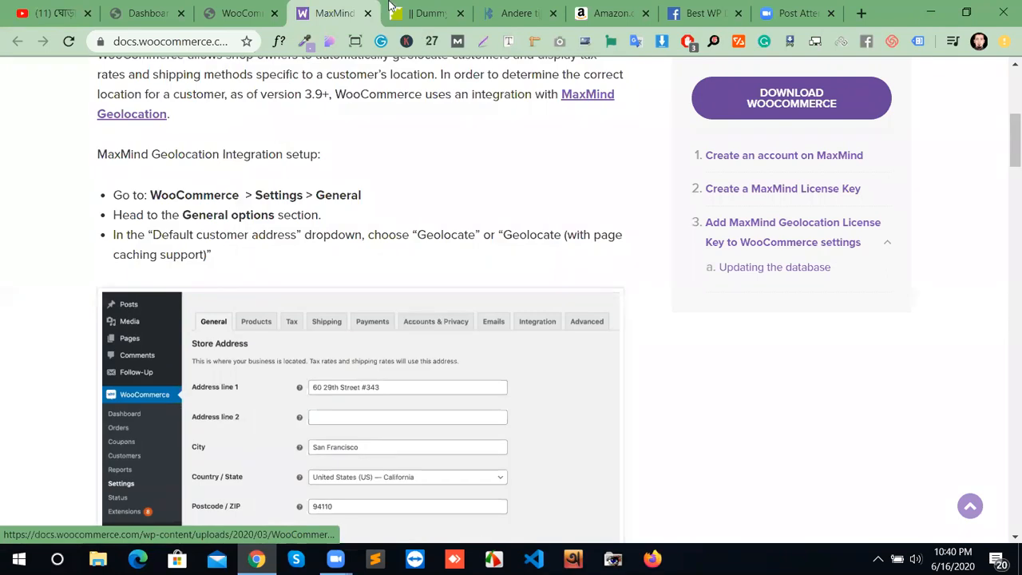
pyautogui.click(368, 14)
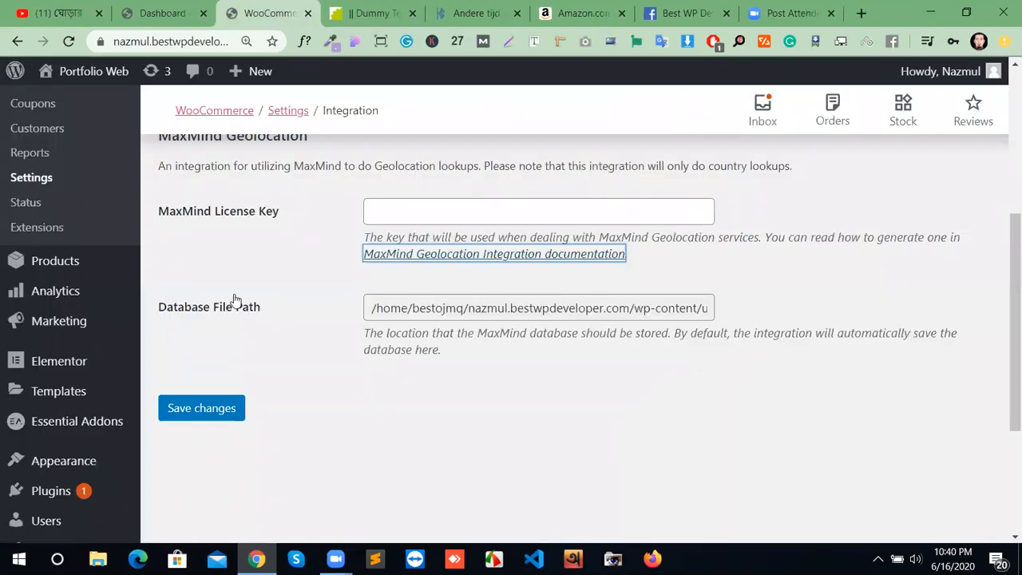
# Step: In the General settings, examine the available options for the default customer location
pyautogui.scroll(4, 327, 256)
pyautogui.click(212, 213)
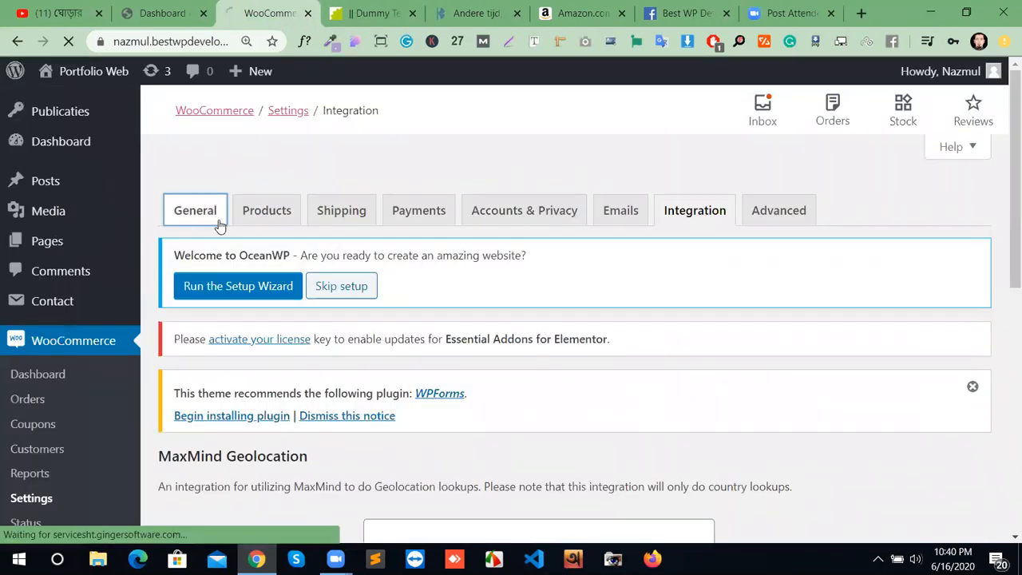
pyautogui.scroll(-8, 424, 308)
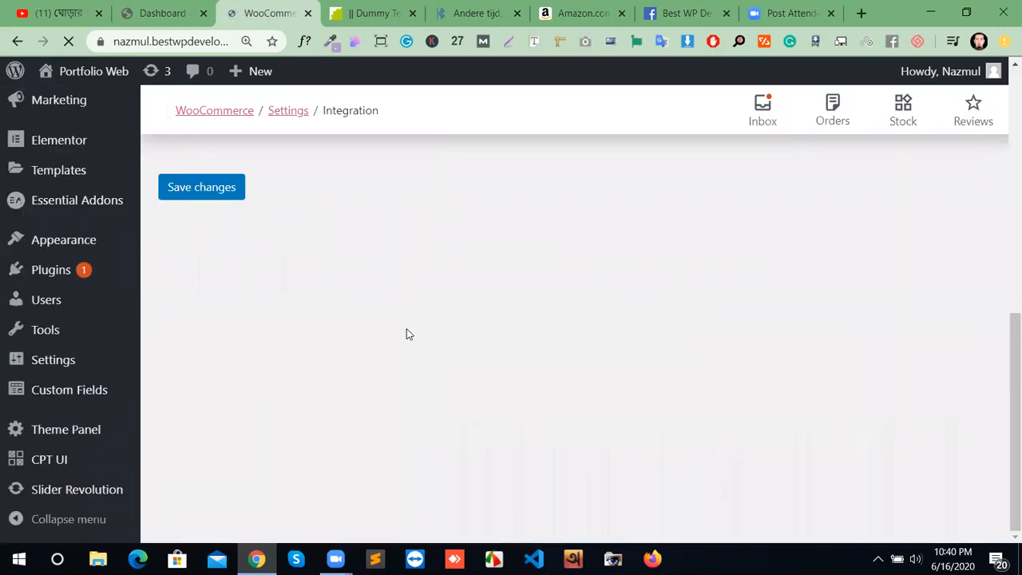
pyautogui.scroll(-15, 397, 345)
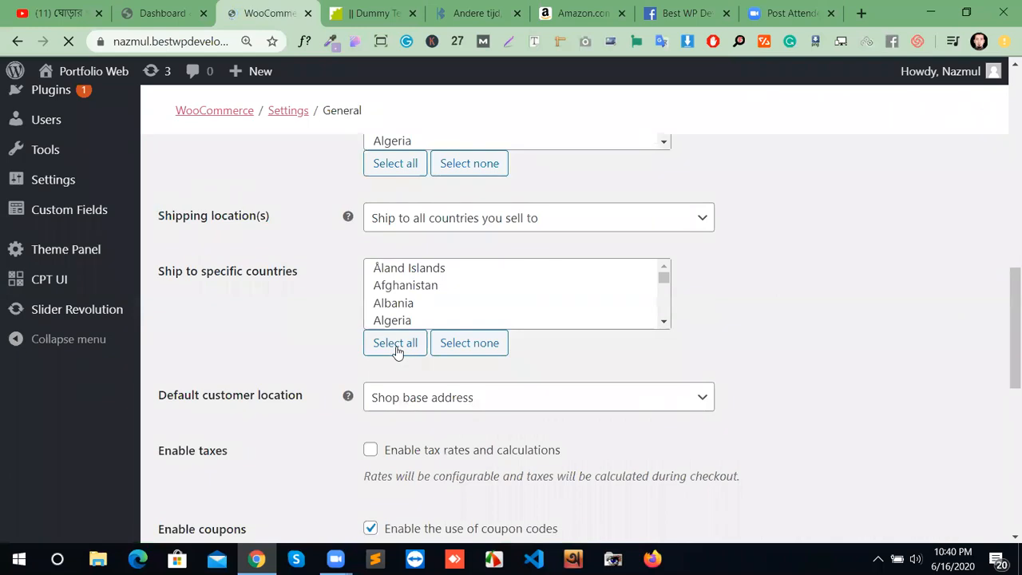
pyautogui.scroll(6, 456, 360)
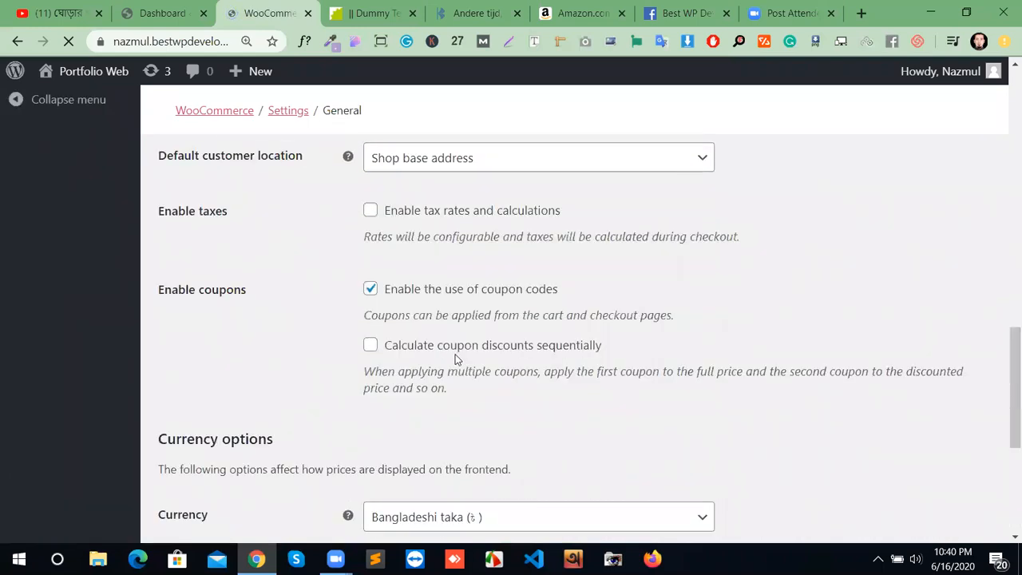
pyautogui.click(515, 320)
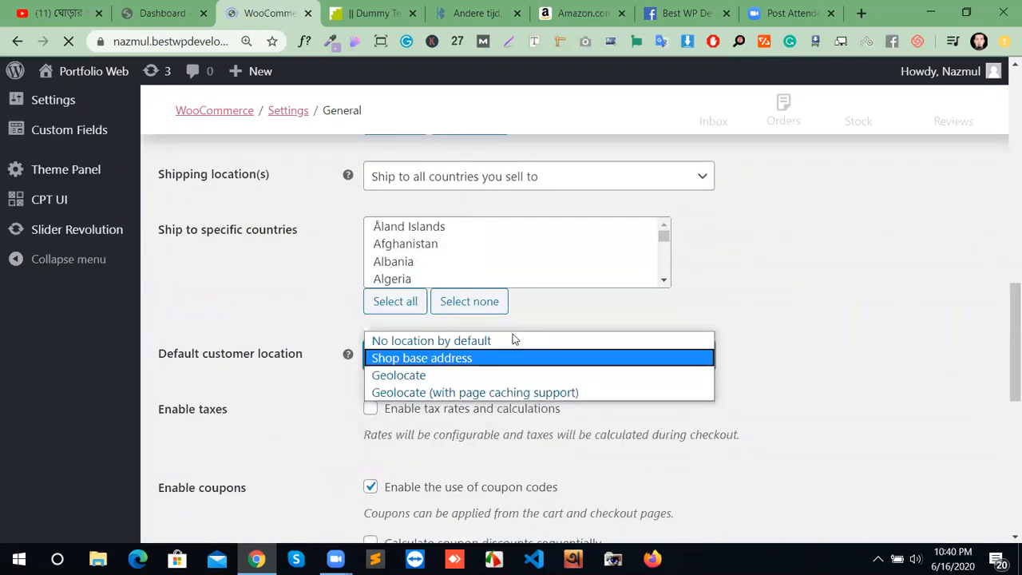
pyautogui.scroll(-2, 783, 319)
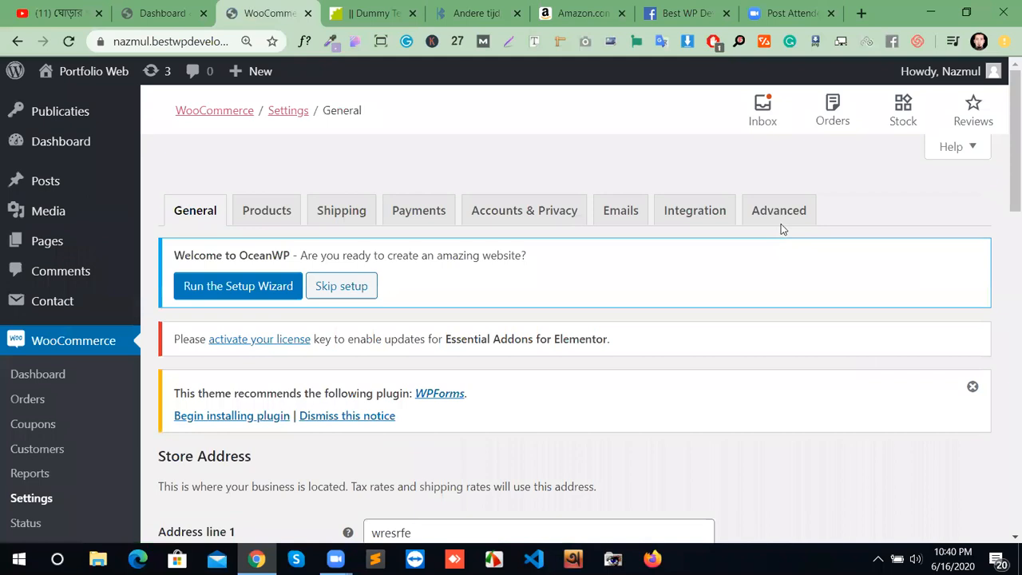
# Step: Open the Advanced settings and examine the page setup, including the pages available for Terms and conditions
pyautogui.click(781, 212)
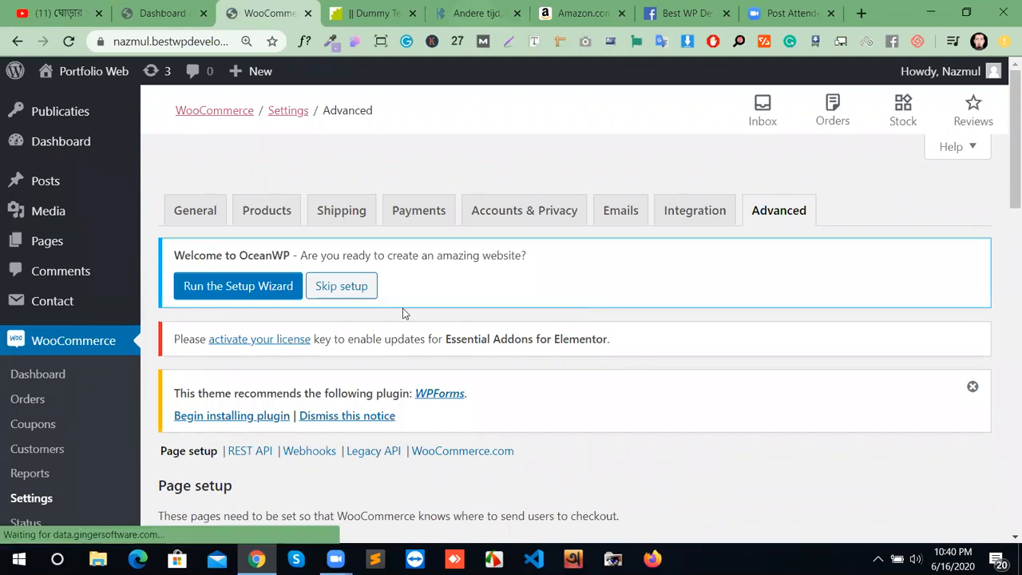
pyautogui.scroll(-3, 416, 307)
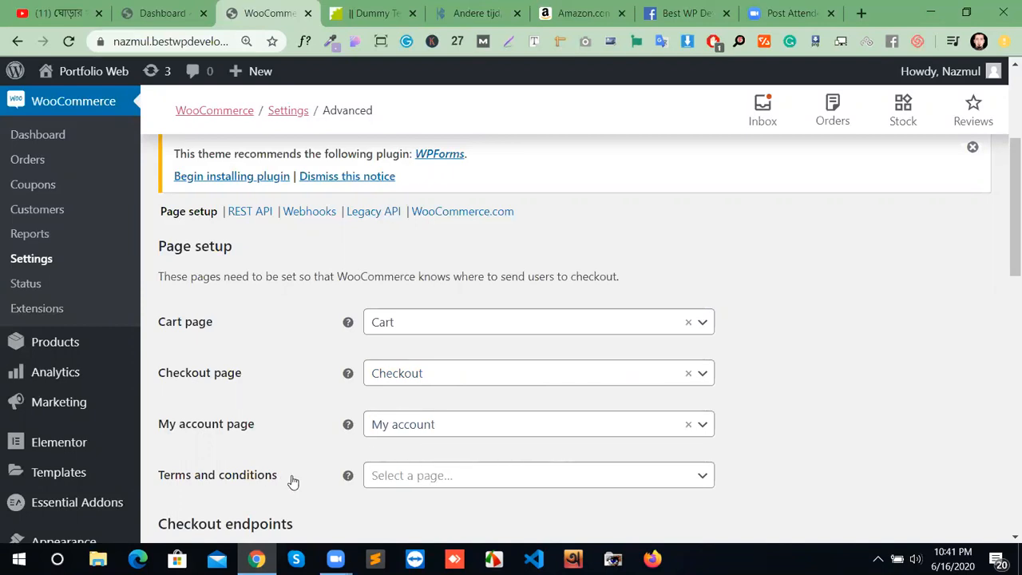
pyautogui.click(480, 479)
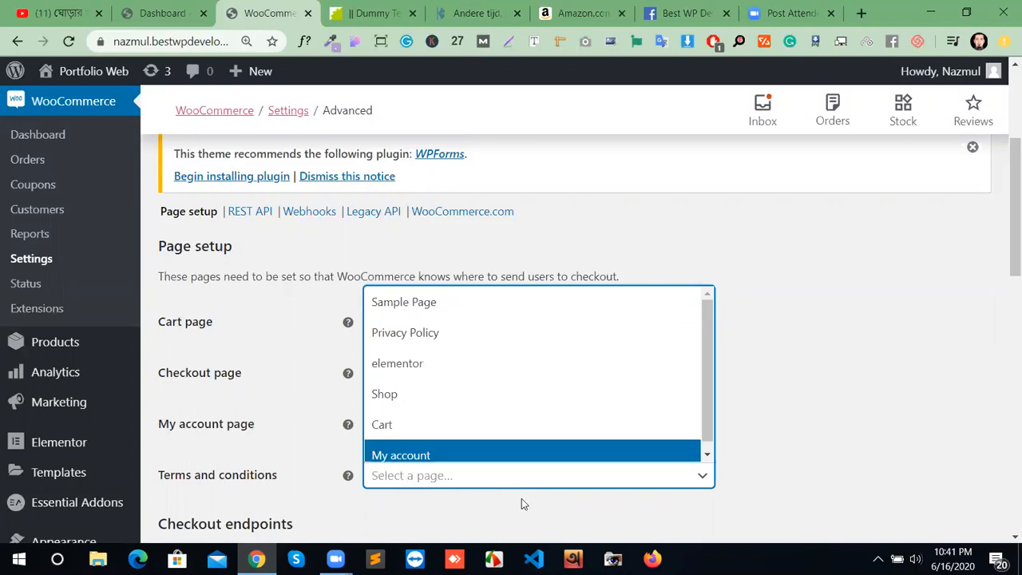
pyautogui.click(543, 516)
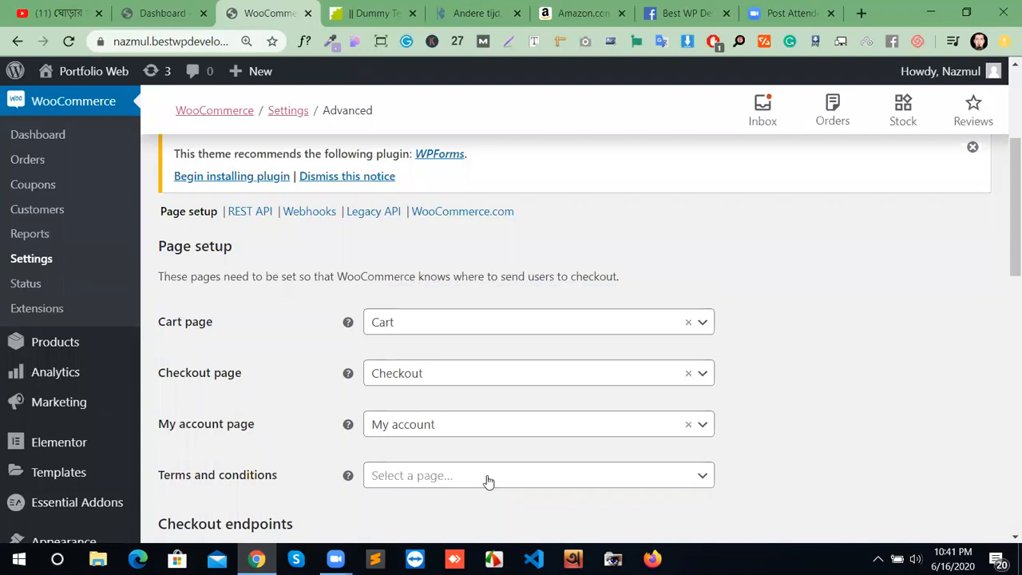
# Step: Examine the checkout endpoints and account endpoints in the Advanced settings
pyautogui.scroll(-3, 470, 507)
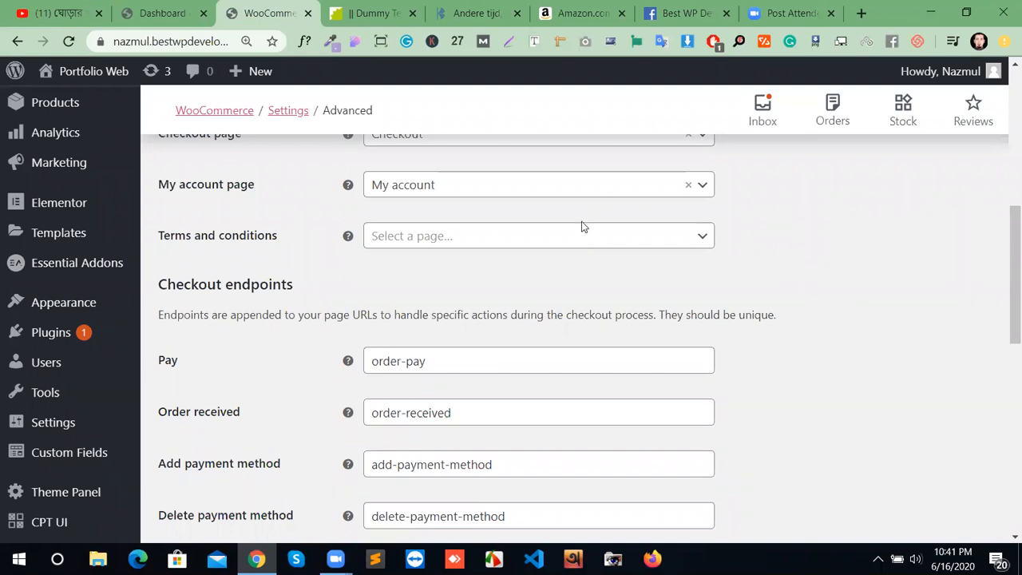
pyautogui.scroll(-1, 327, 473)
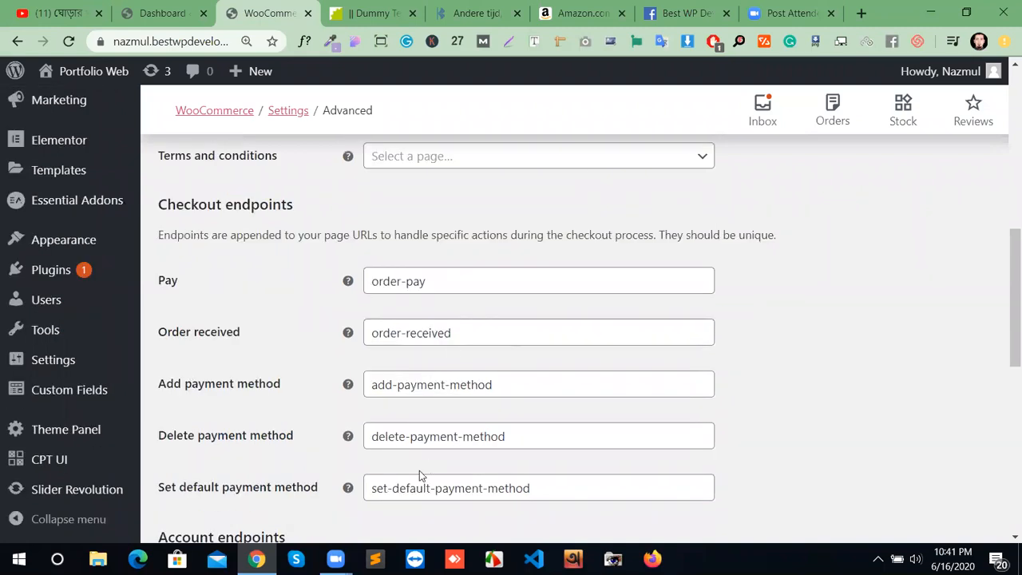
pyautogui.scroll(-5, 420, 472)
pyautogui.scroll(-3, 432, 416)
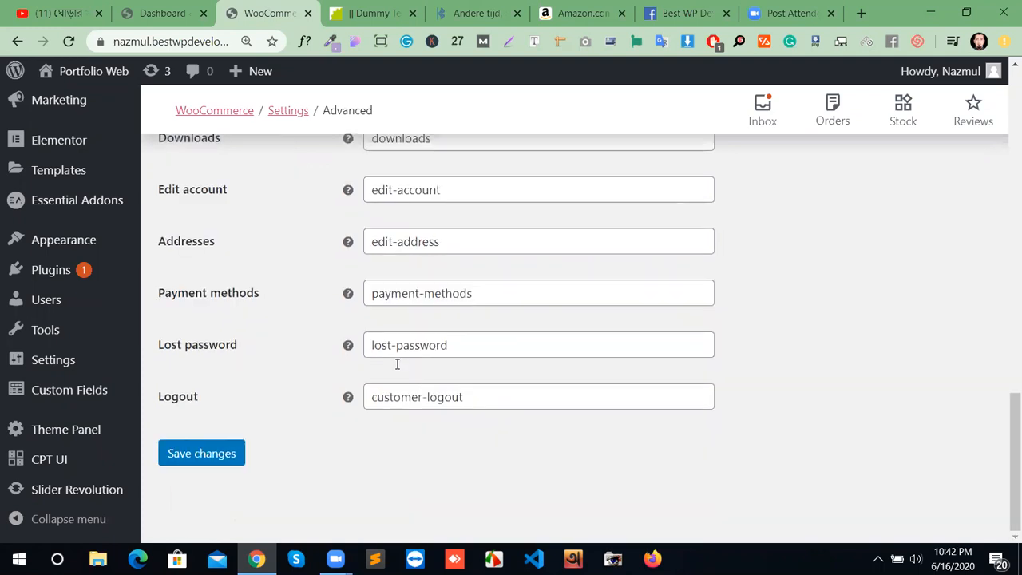
pyautogui.scroll(15, 497, 491)
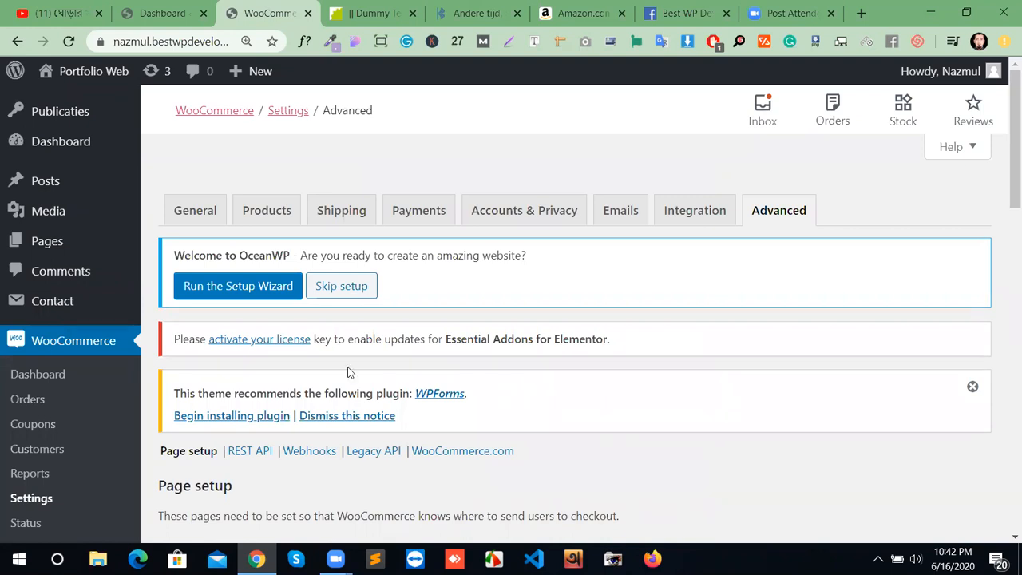
pyautogui.scroll(-1, 593, 376)
pyautogui.scroll(-6, 592, 374)
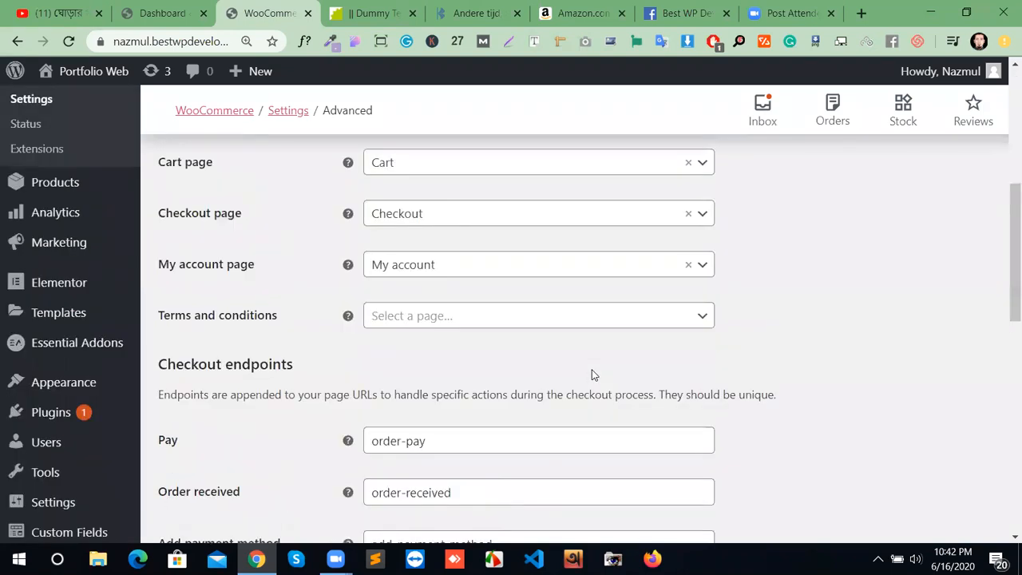
pyautogui.scroll(5, 644, 420)
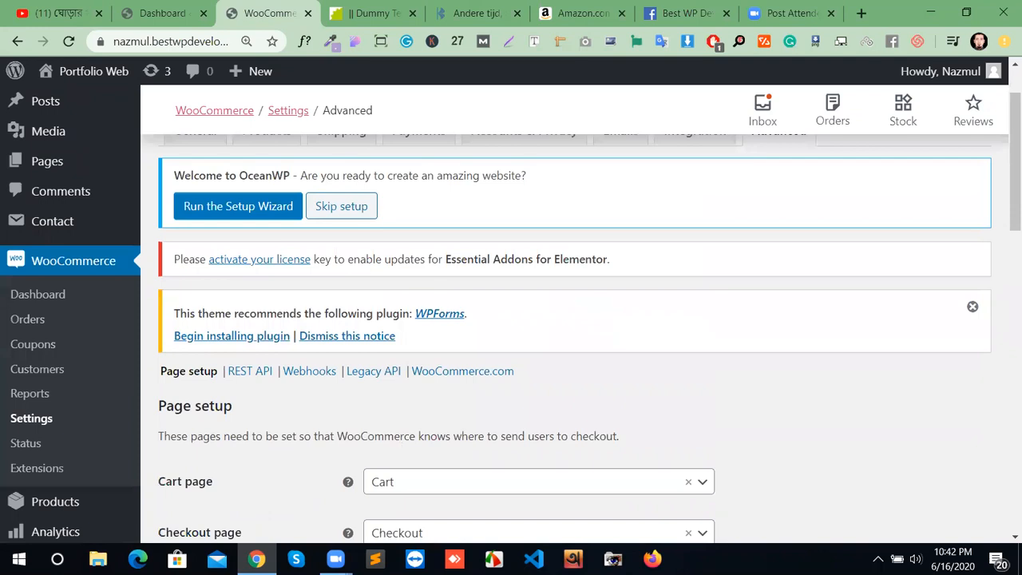
# Step: Open the list of all products in a new browser tab and look through the existing products
pyautogui.scroll(-1, 184, 467)
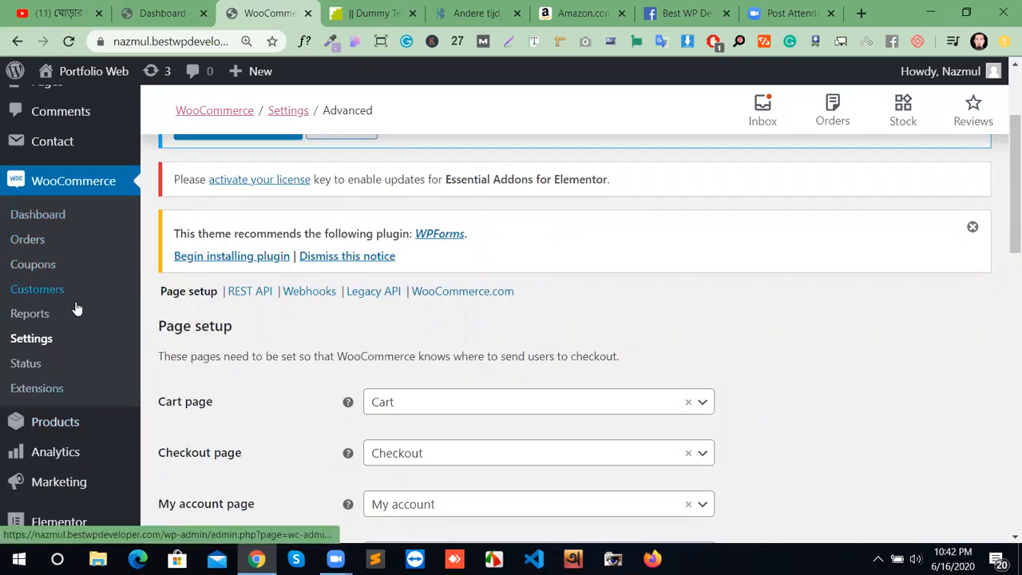
pyautogui.scroll(-2, 76, 309)
pyautogui.moveTo(30, 277)
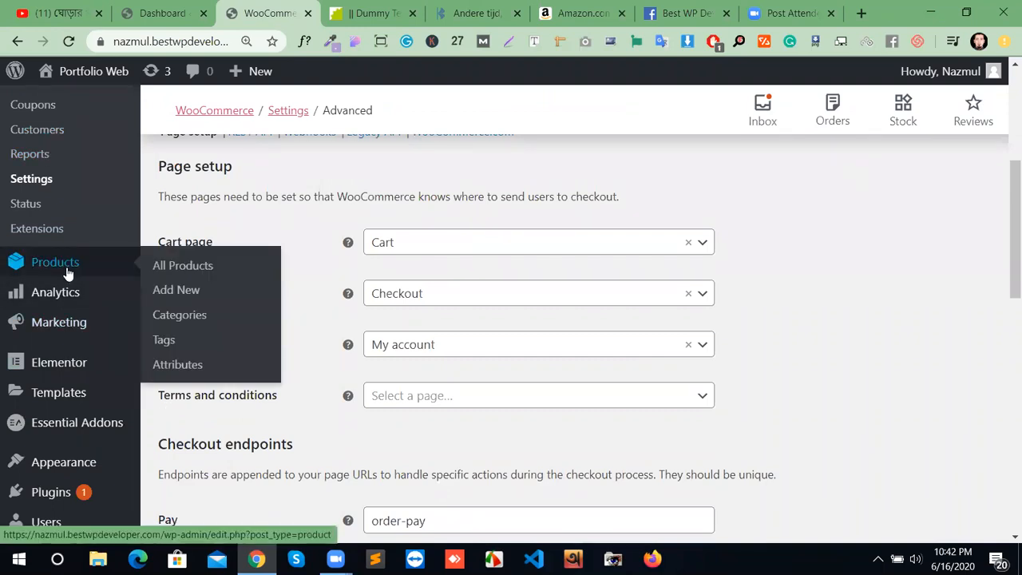
pyautogui.keyDown('ctrl'); pyautogui.click(178, 271); pyautogui.keyUp('ctrl')
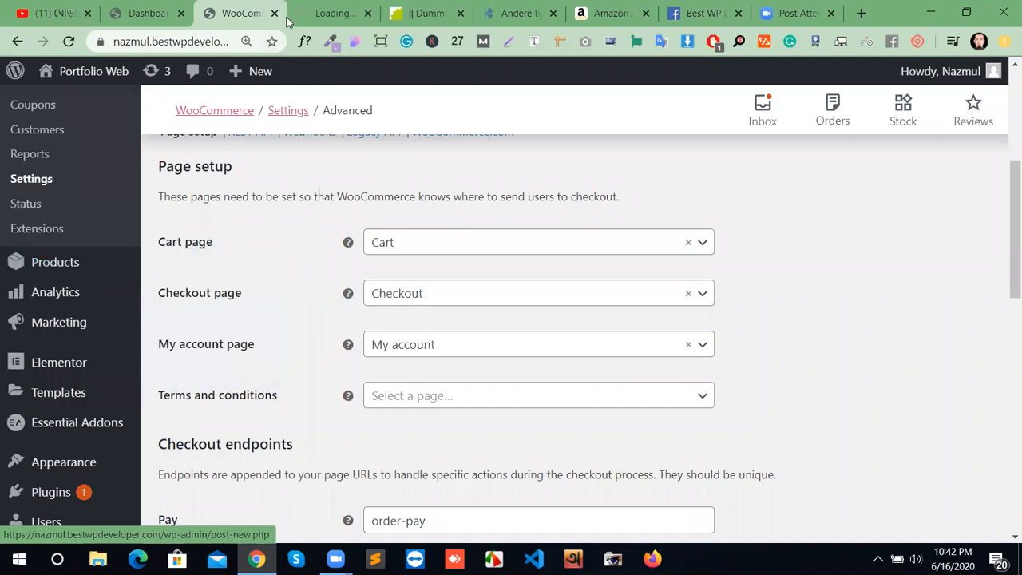
pyautogui.click(331, 13)
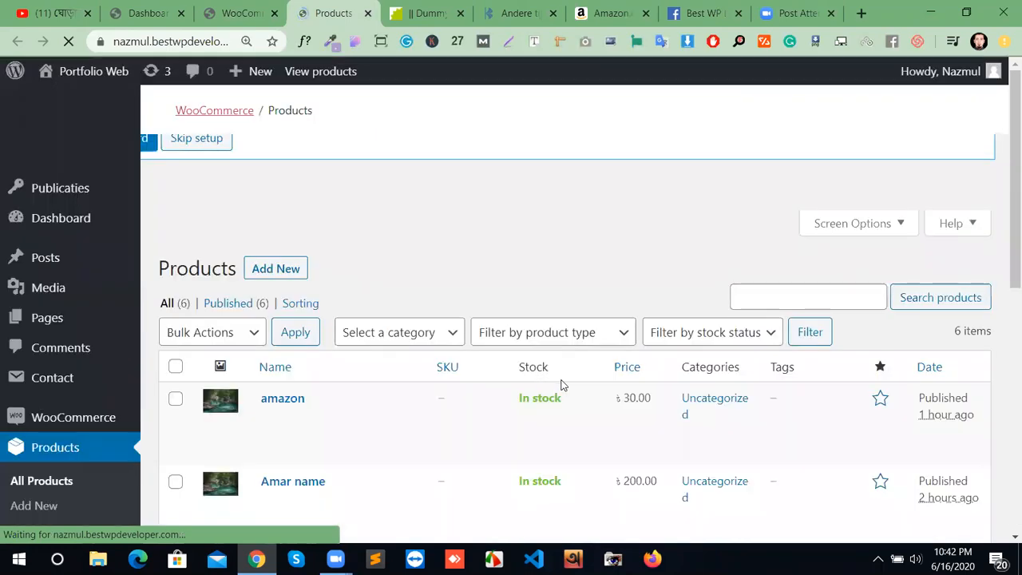
pyautogui.scroll(-6, 562, 386)
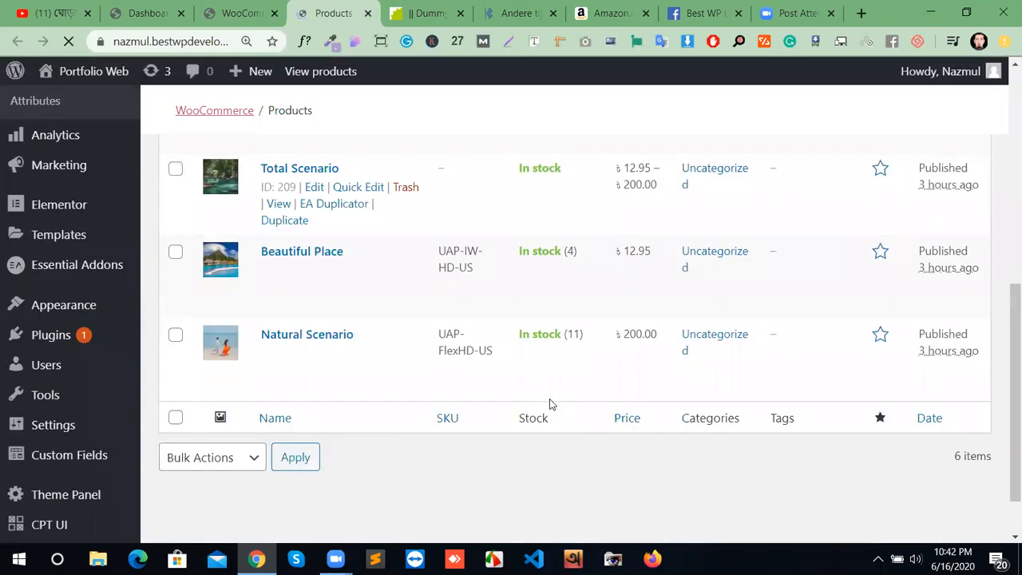
pyautogui.scroll(6, 550, 404)
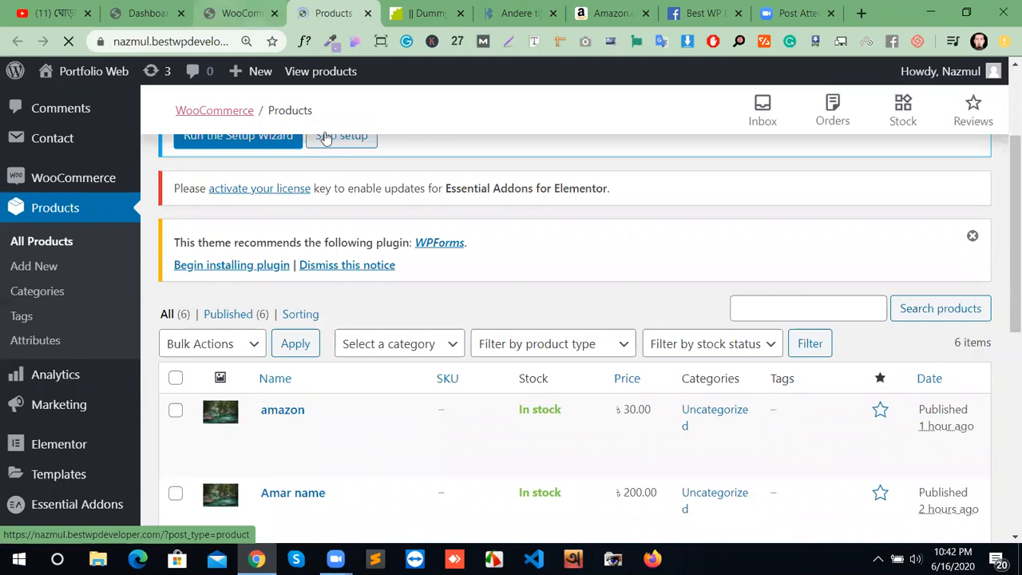
pyautogui.scroll(2, 596, 346)
# Step: Skip the OceanWP setup on a new product page opened from the product list, and close that browser tab after reloading
pyautogui.click(278, 196)
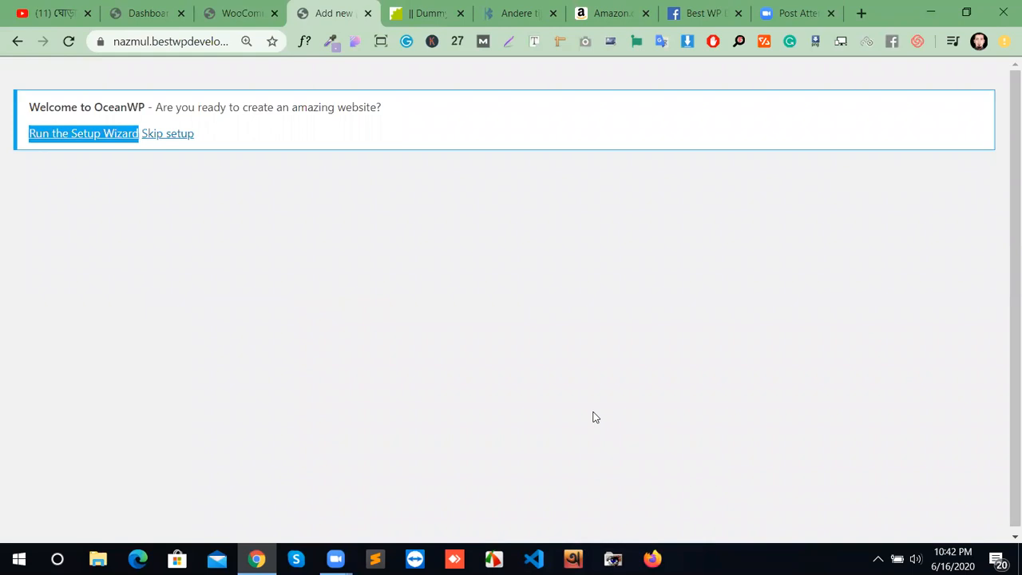
pyautogui.click(167, 134)
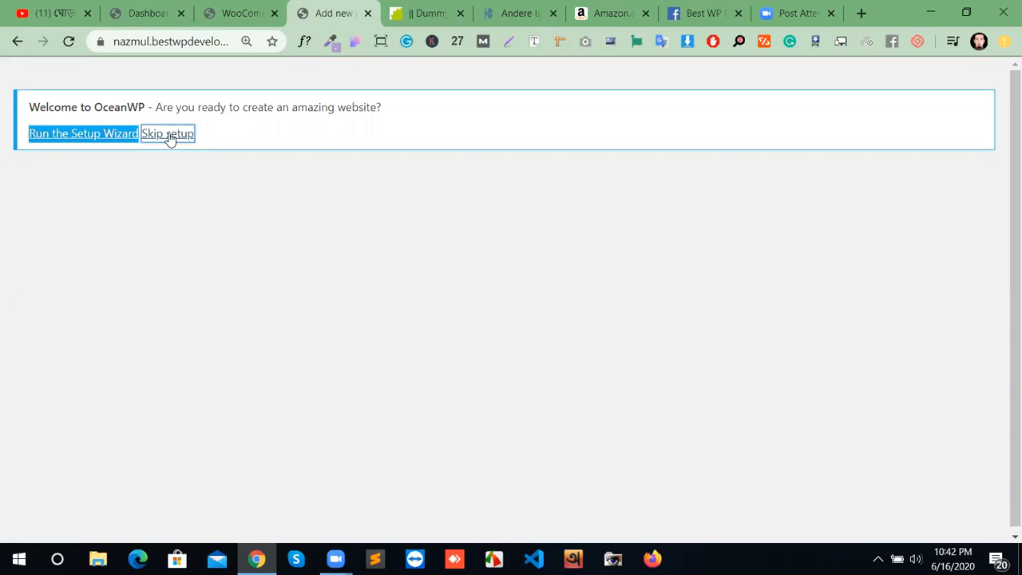
pyautogui.click(69, 41)
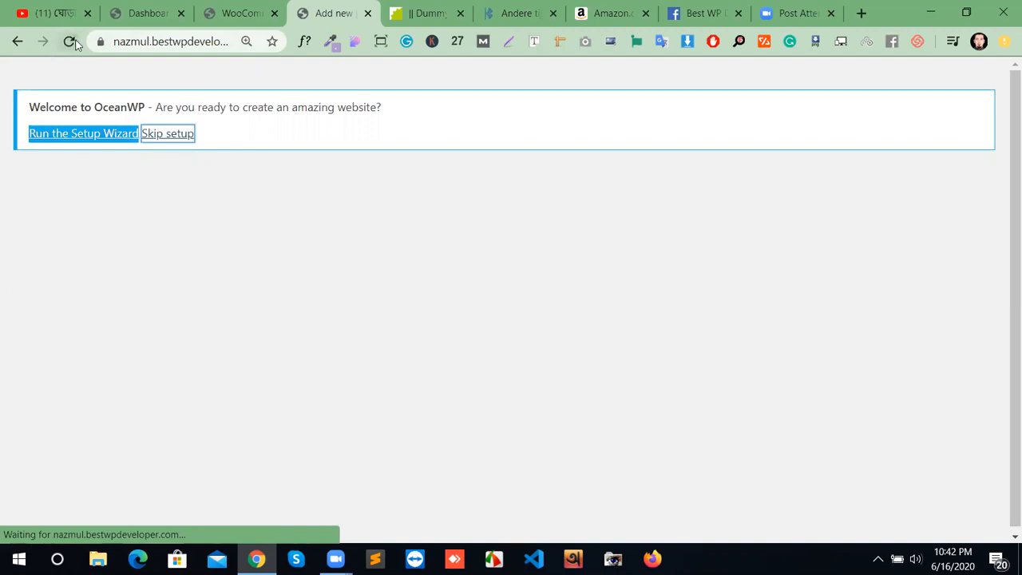
pyautogui.click(257, 14)
pyautogui.click(368, 15)
# Step: Open the page for adding a new product in a separate browser tab and switch to it
pyautogui.scroll(-2, 64, 360)
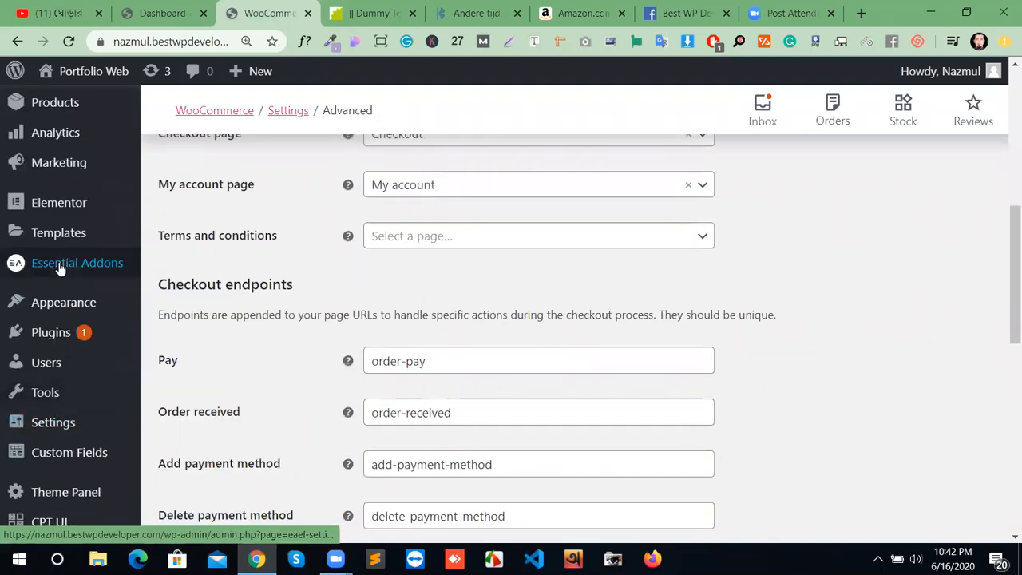
pyautogui.scroll(2, 60, 269)
pyautogui.moveTo(32, 264)
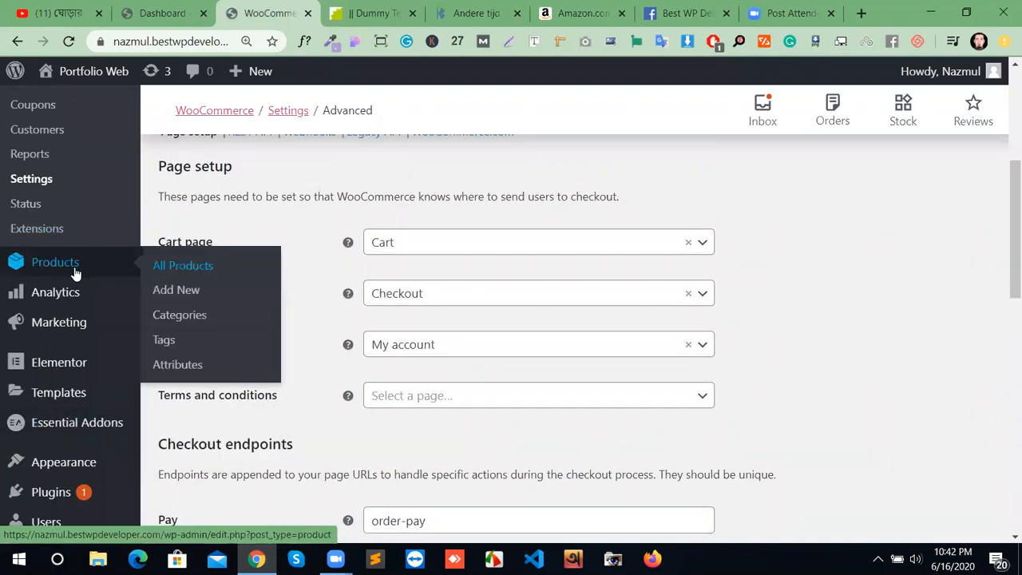
pyautogui.keyDown('ctrl'); pyautogui.click(166, 291); pyautogui.keyUp('ctrl')
pyautogui.click(314, 17)
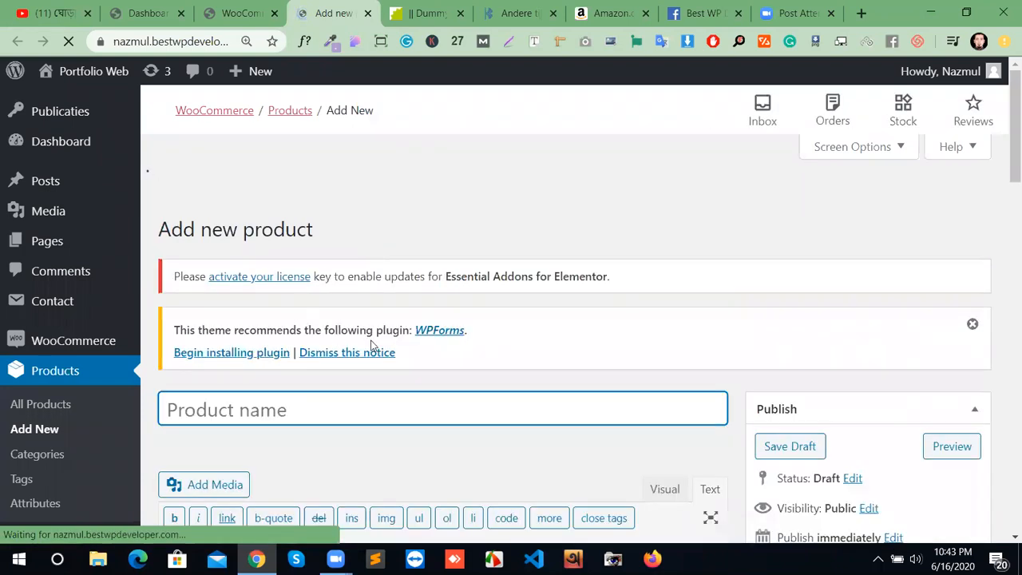
# Step: Enter "Akash" as the name of the new product
pyautogui.scroll(-3, 467, 358)
pyautogui.click(345, 211)
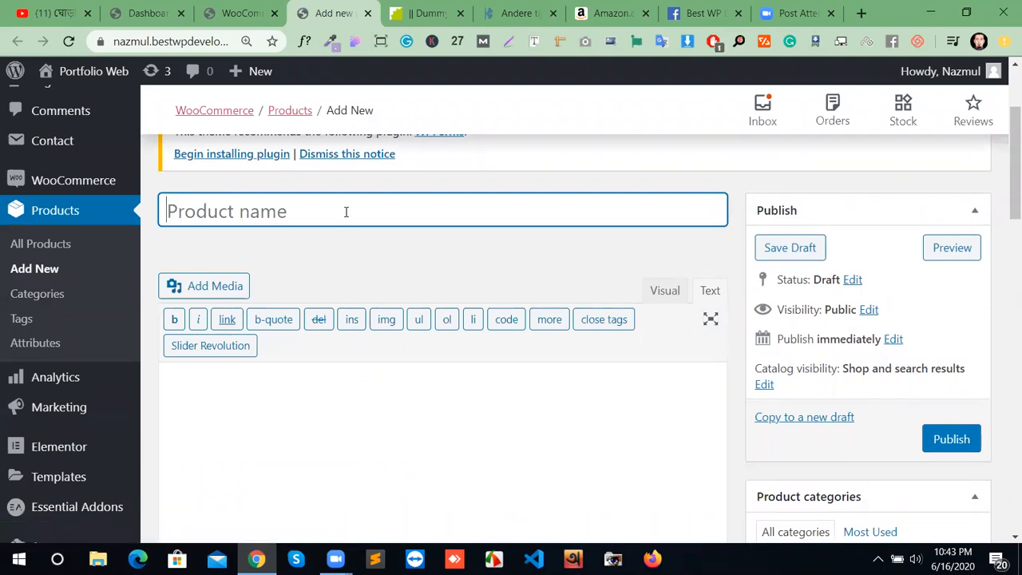
pyautogui.write('Akash')
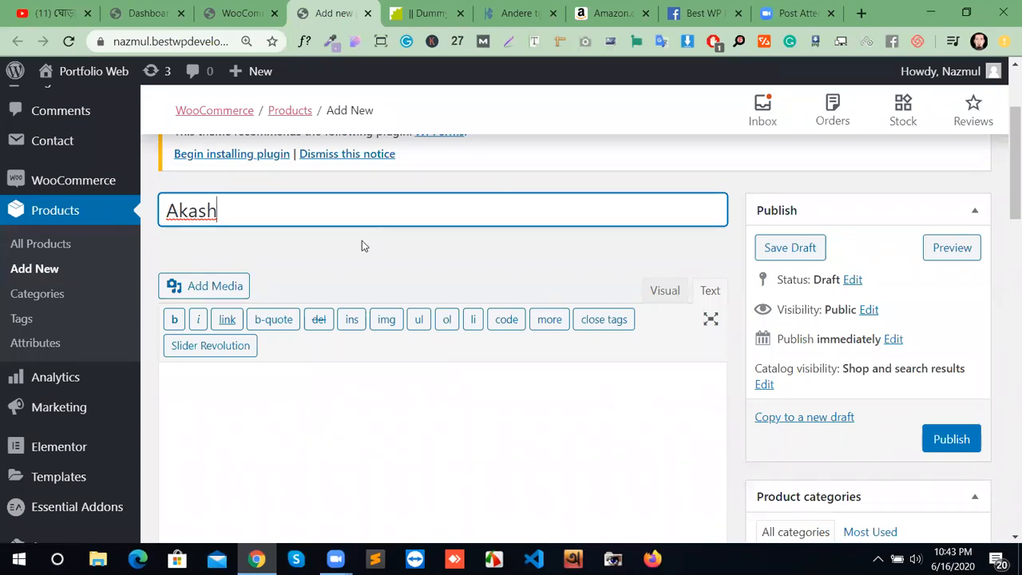
# Step: Look through the new product form, from the description editor down to the product data and short description sections
pyautogui.scroll(-1, 561, 322)
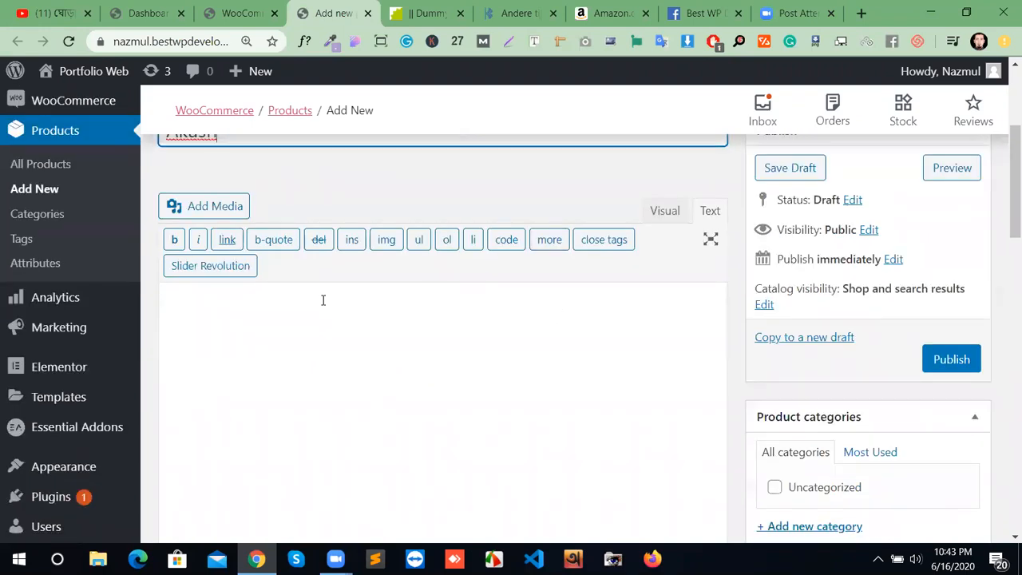
pyautogui.scroll(1, 274, 351)
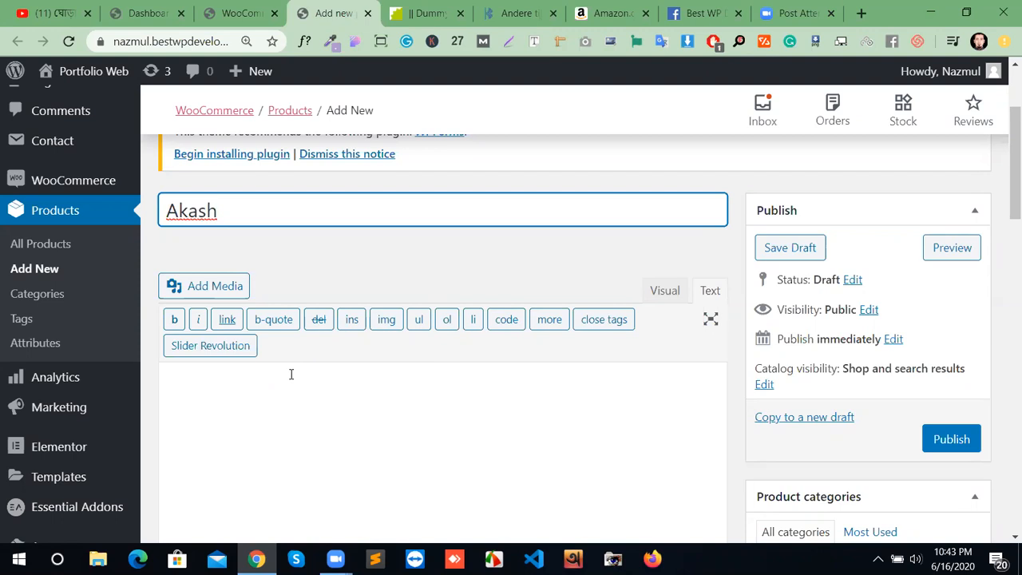
pyautogui.scroll(-7, 291, 373)
pyautogui.scroll(7, 290, 375)
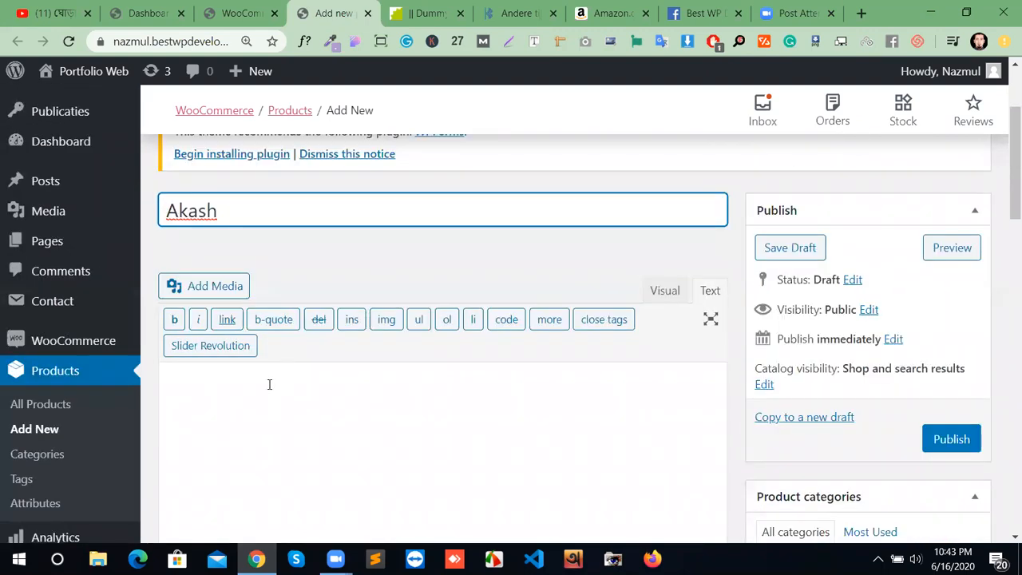
pyautogui.scroll(-10, 267, 391)
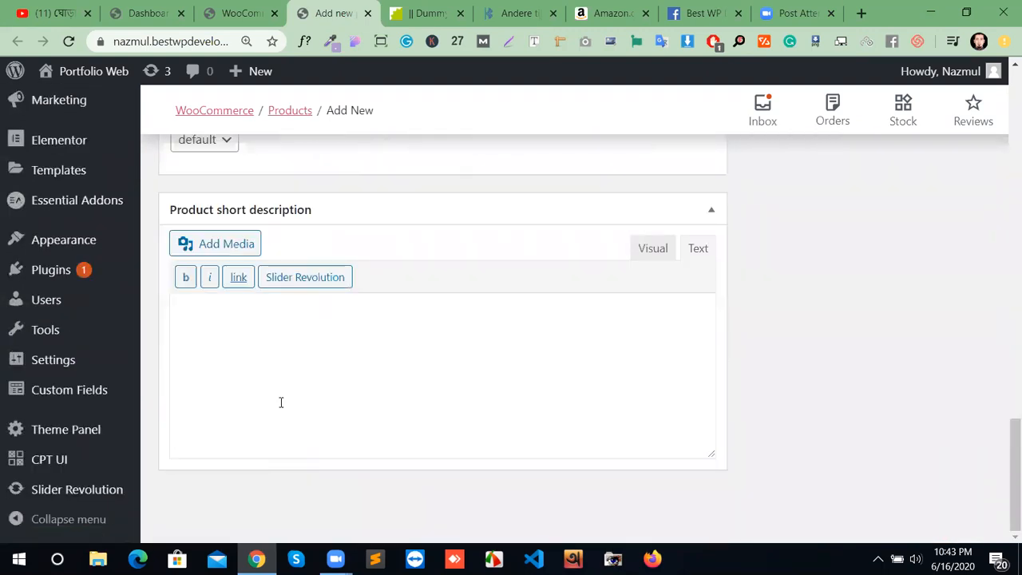
pyautogui.scroll(3, 288, 405)
pyautogui.scroll(-3, 311, 418)
pyautogui.scroll(7, 332, 422)
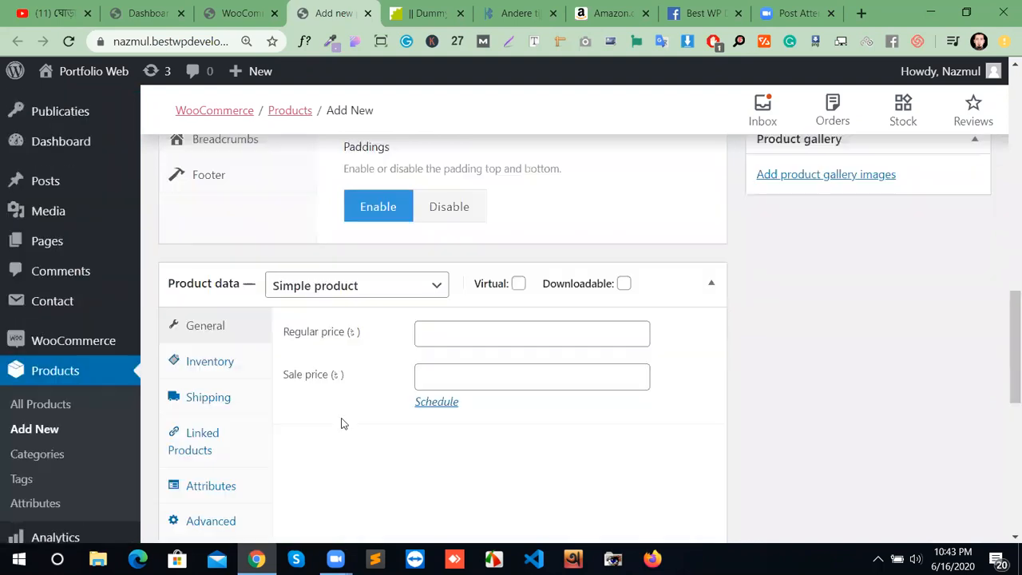
pyautogui.scroll(10, 341, 424)
pyautogui.scroll(-3, 346, 413)
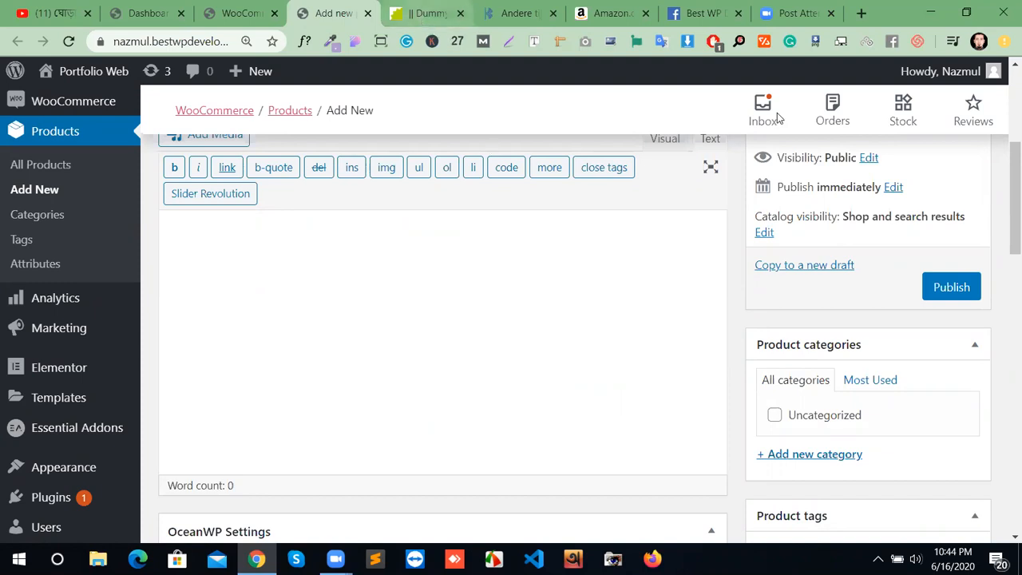
# Step: Copy the Cicero dummy text from the Blind Text Generator page and paste it into the main product description
pyautogui.hotkey('ctrl', 'Tab')
pyautogui.click(681, 176)
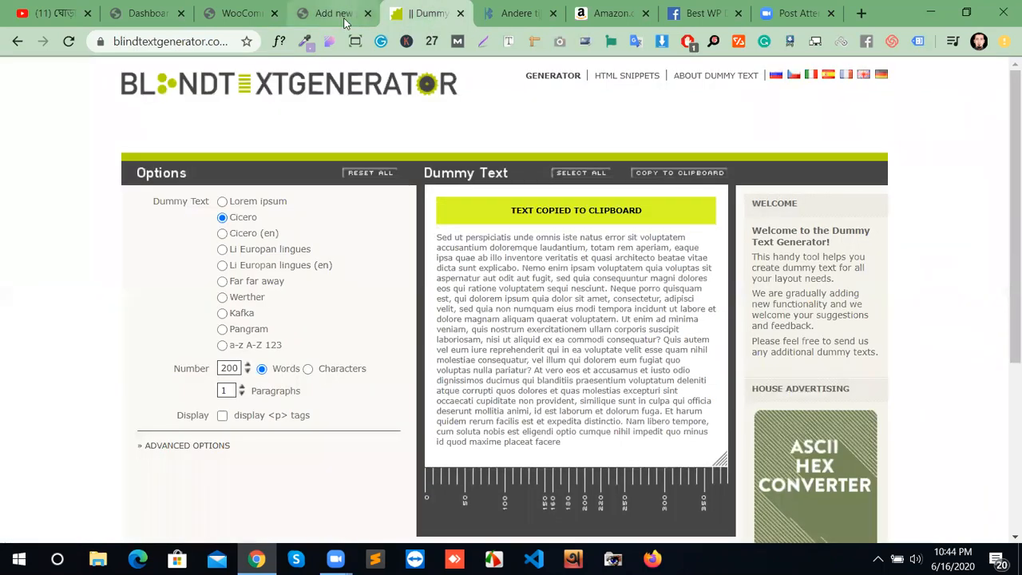
pyautogui.hotkey('ctrl', 'shift', 'Tab')
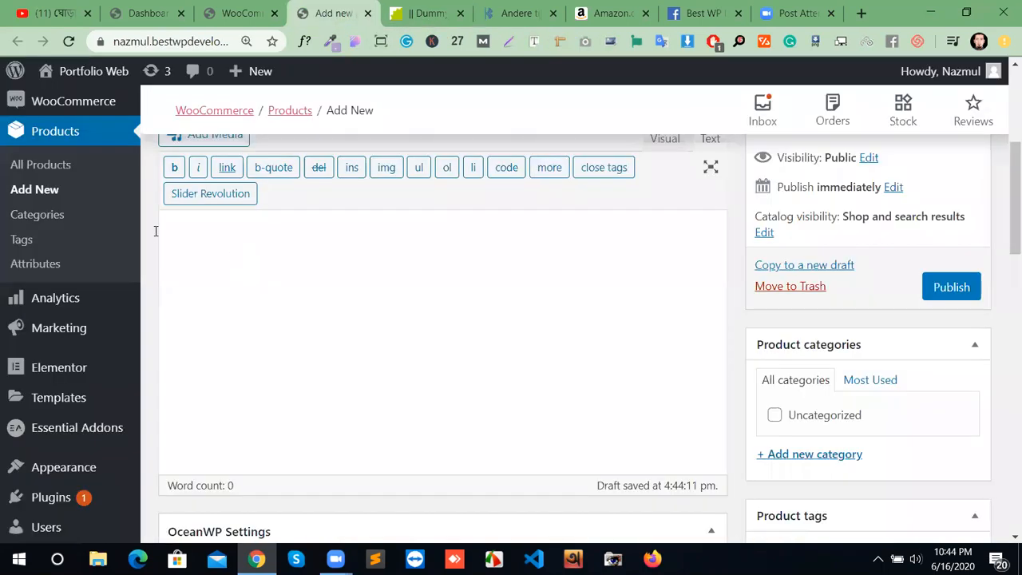
pyautogui.rightClick(169, 220)
pyautogui.click(236, 338)
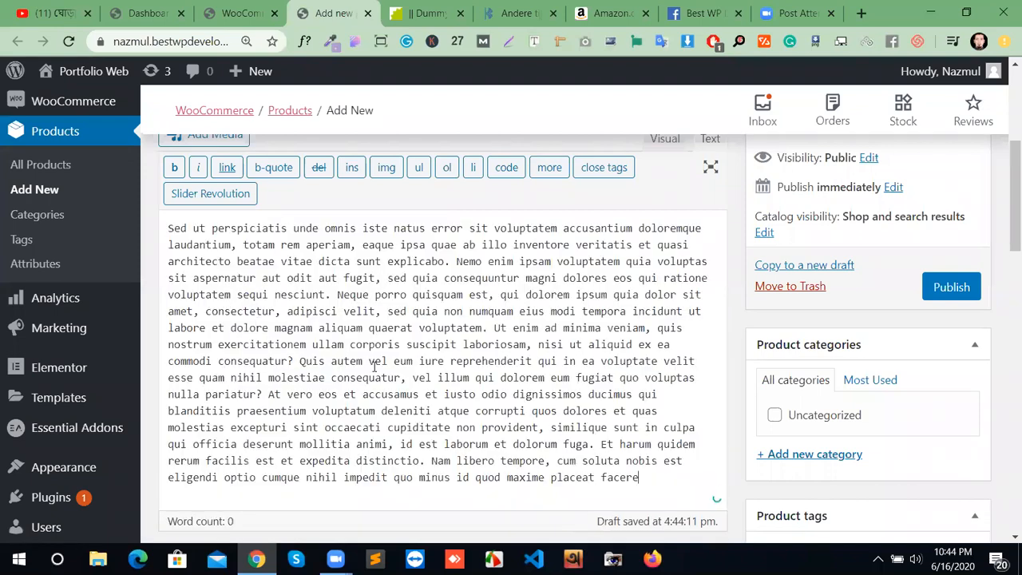
# Step: Paste the copied dummy text into the product short description
pyautogui.scroll(-10, 423, 336)
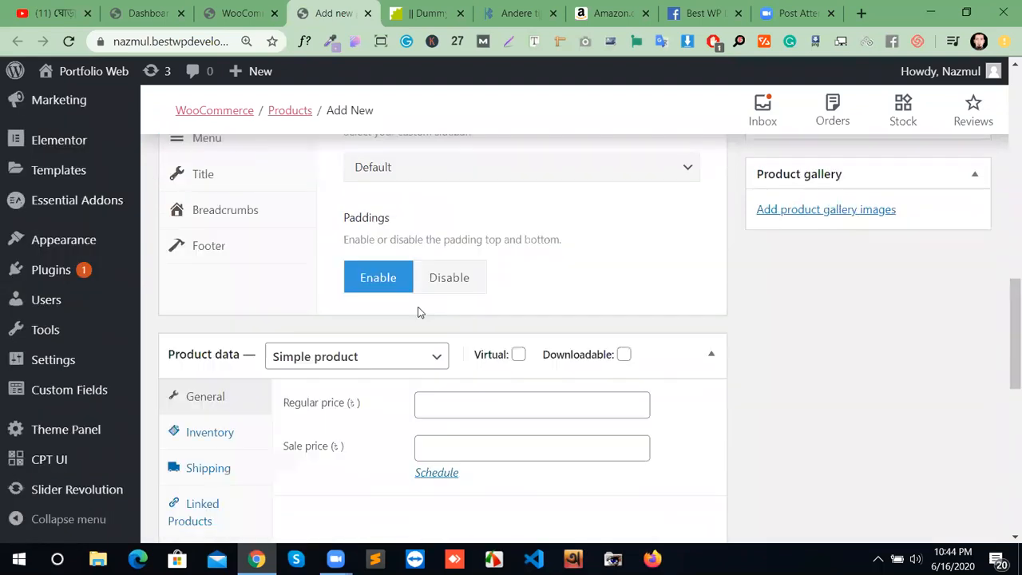
pyautogui.scroll(-3, 424, 303)
pyautogui.click(214, 337)
pyautogui.rightClick(197, 326)
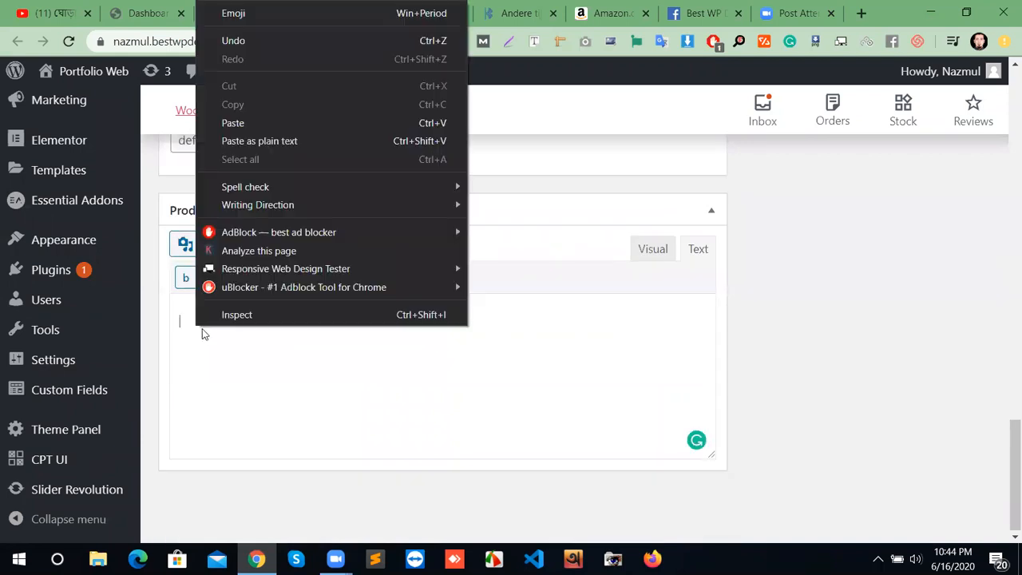
pyautogui.click(253, 121)
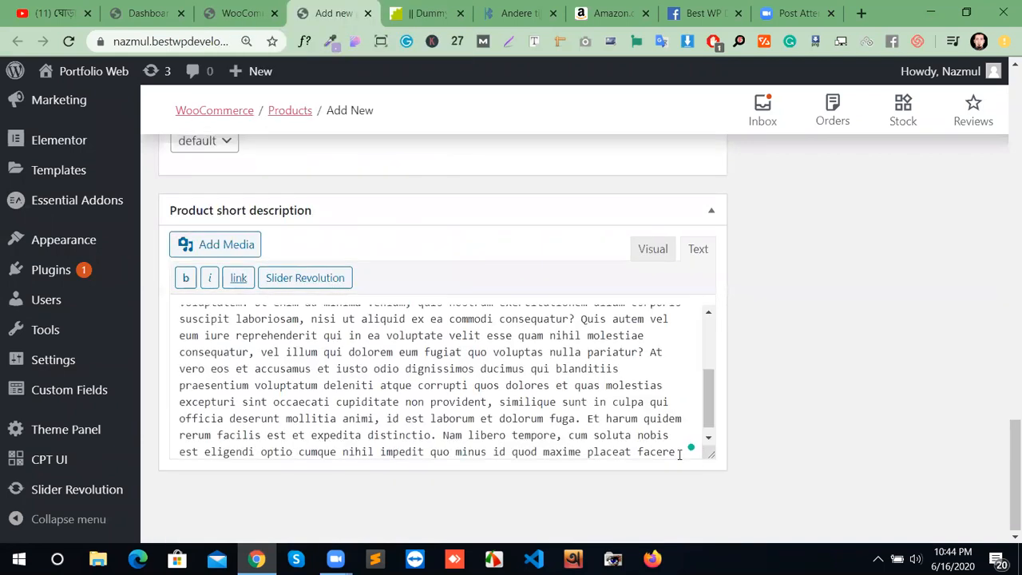
# Step: Trim the short description down to its first two lines, ending at the word "inventore"
pyautogui.moveTo(477, 318); pyautogui.dragTo(172, 345)
pyautogui.press('BackSpace')
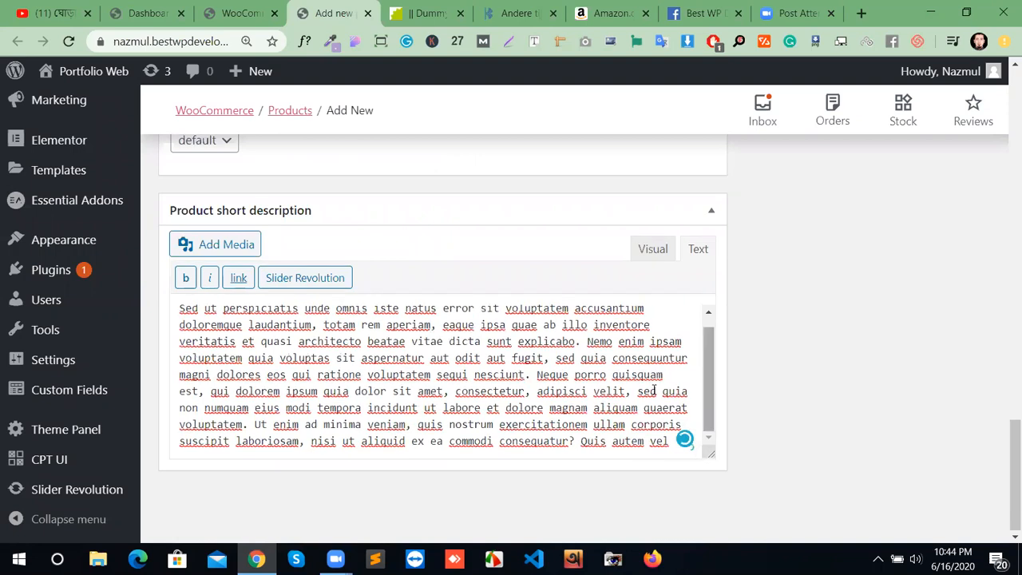
pyautogui.moveTo(654, 323); pyautogui.dragTo(669, 441)
pyautogui.press('BackSpace')
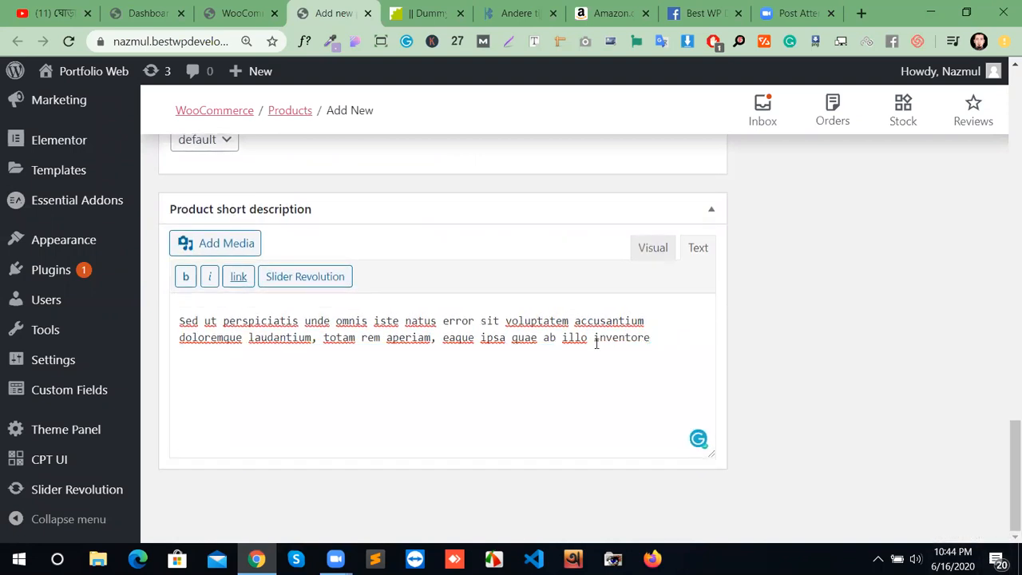
# Step: Create a new product category named "akassh" with no parent category and assign it to the product
pyautogui.scroll(15, 536, 424)
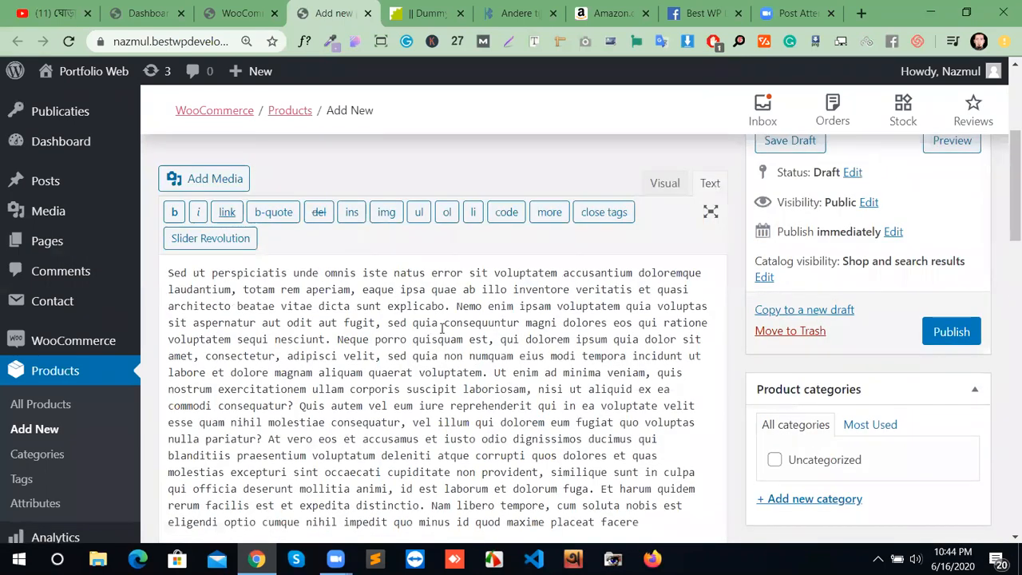
pyautogui.scroll(-2, 655, 322)
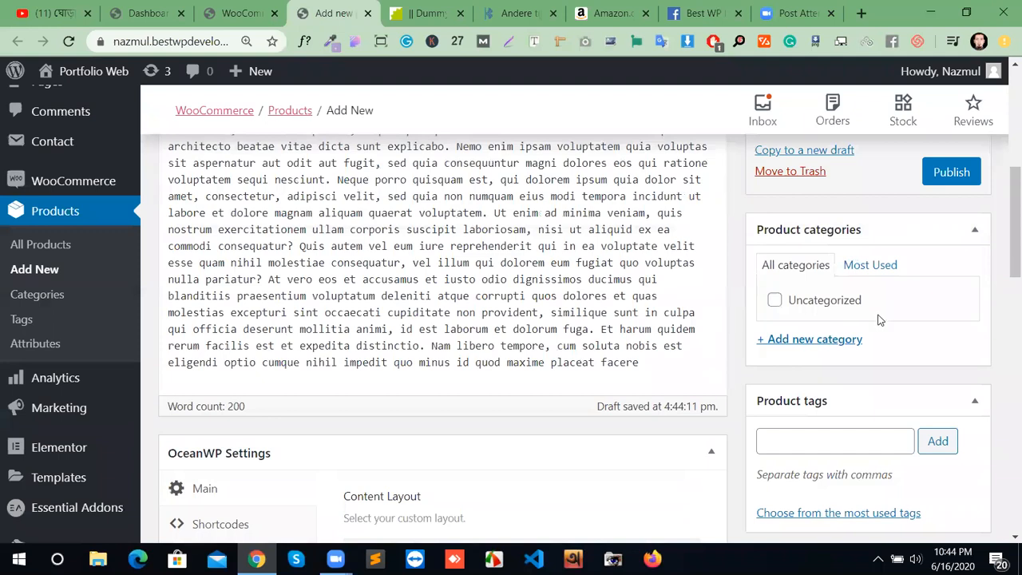
pyautogui.click(810, 340)
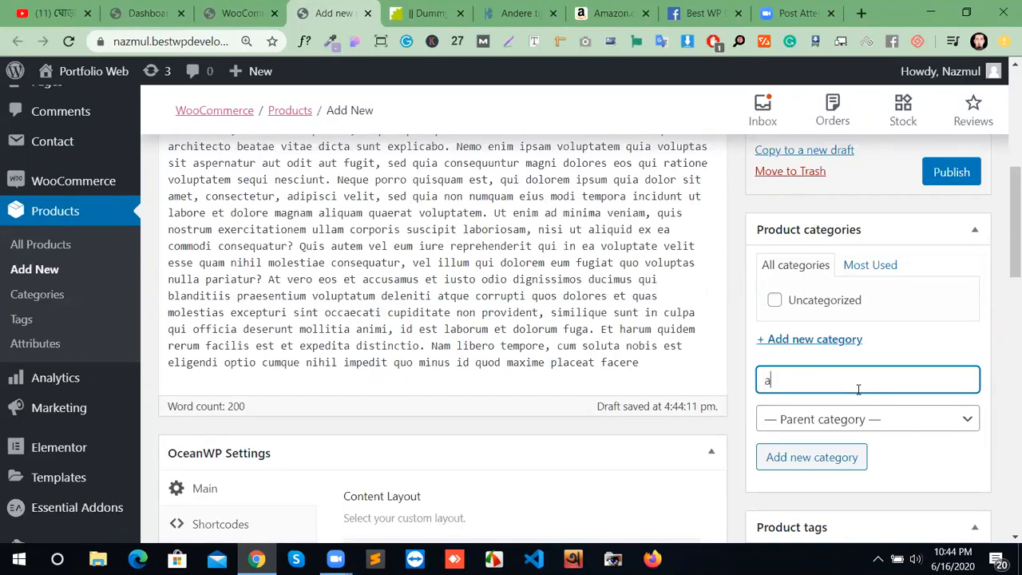
pyautogui.write('akassh')
pyautogui.click(839, 458)
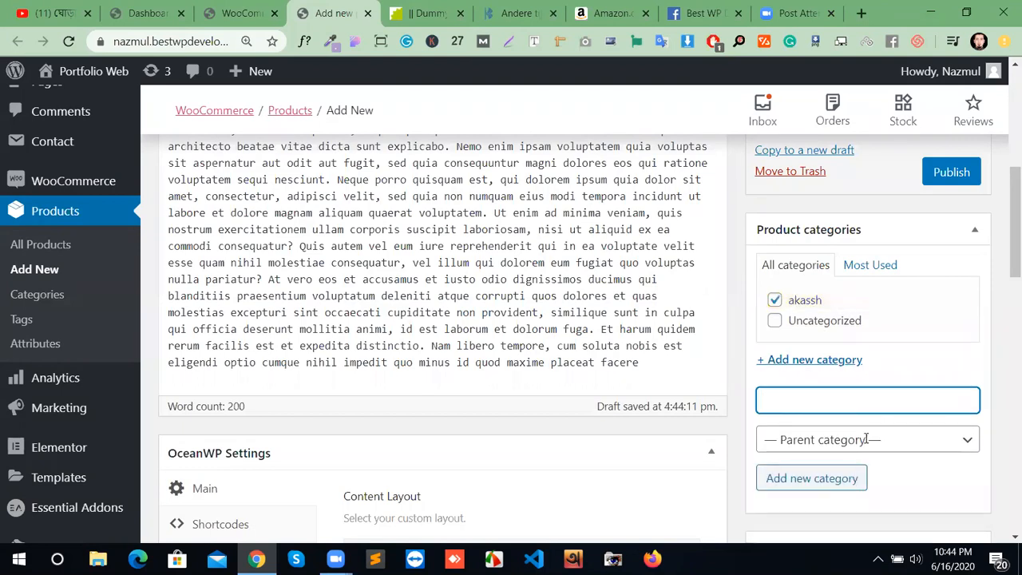
# Step: Set the product image to the red autumn forest path picture from the media library
pyautogui.scroll(-3, 531, 353)
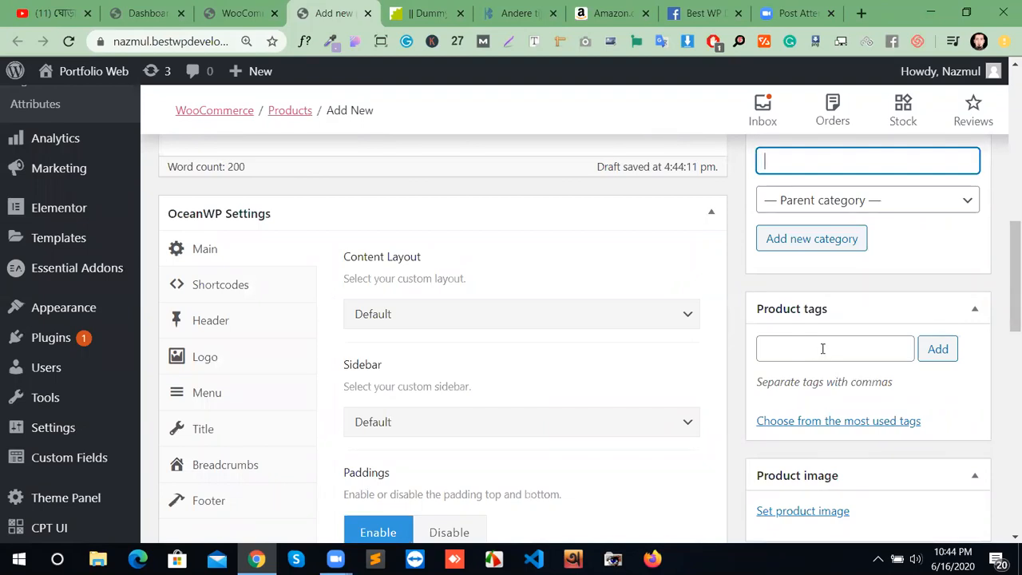
pyautogui.scroll(-1, 869, 347)
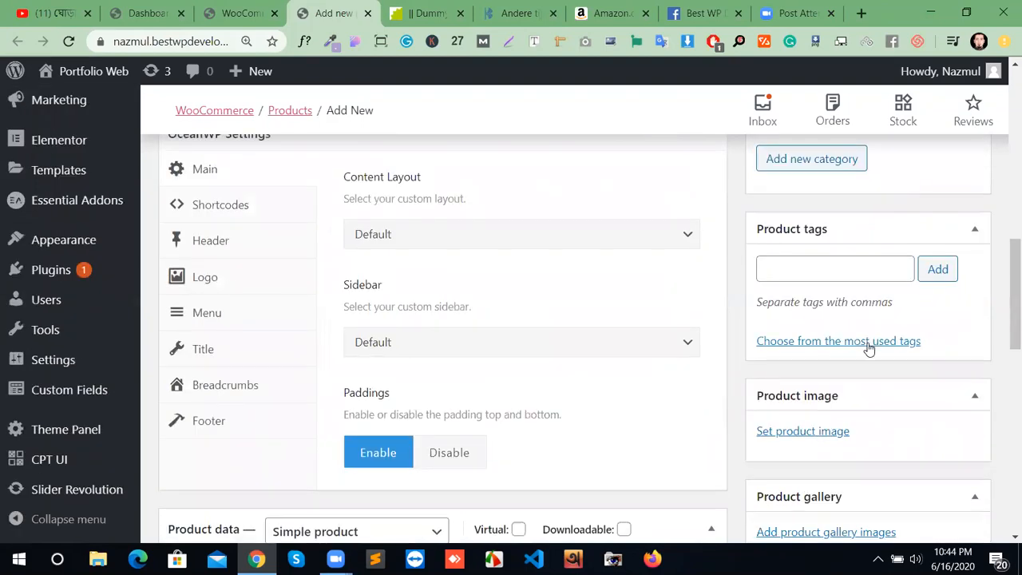
pyautogui.scroll(-1, 870, 349)
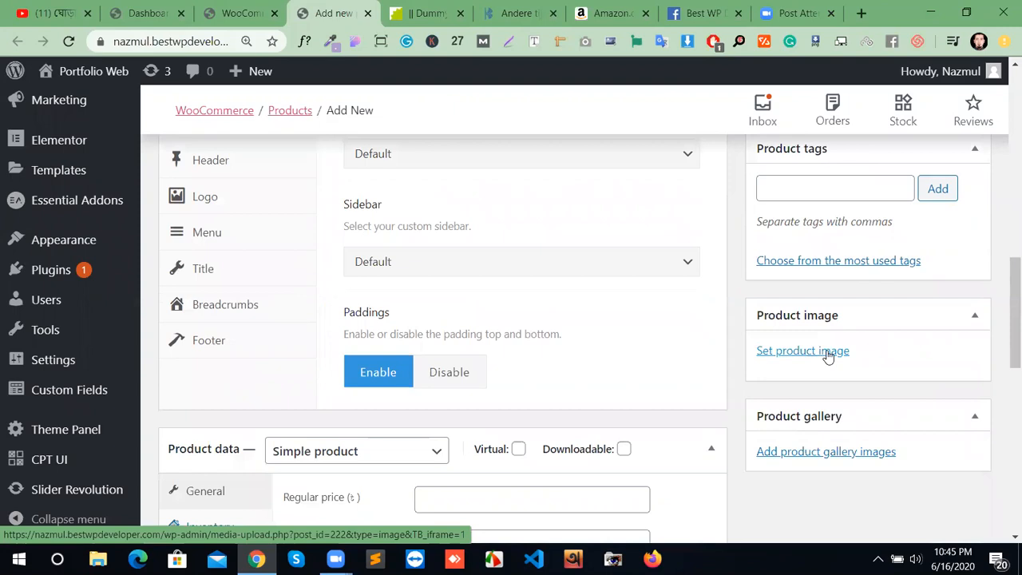
pyautogui.click(799, 353)
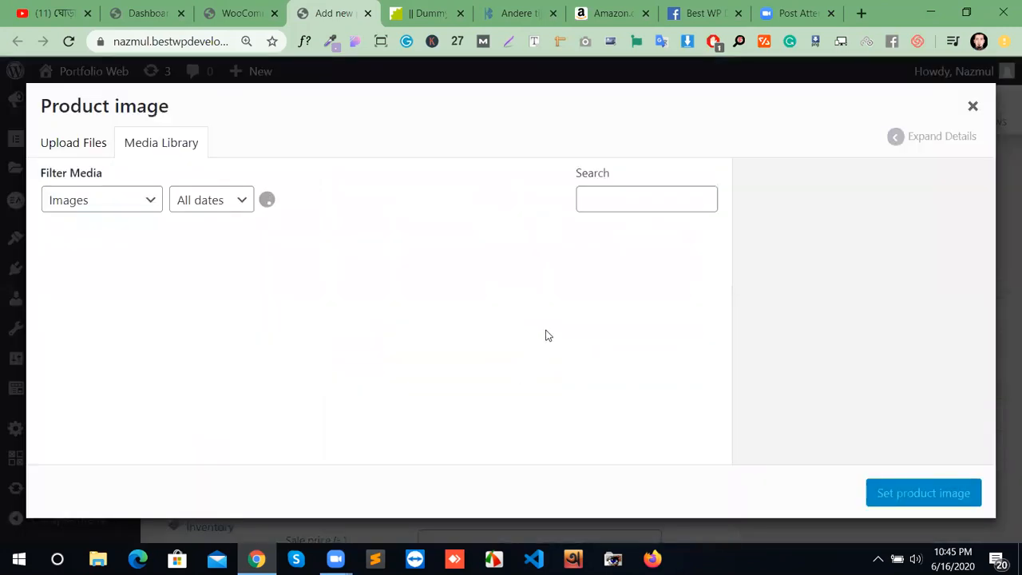
pyautogui.scroll(-5, 527, 338)
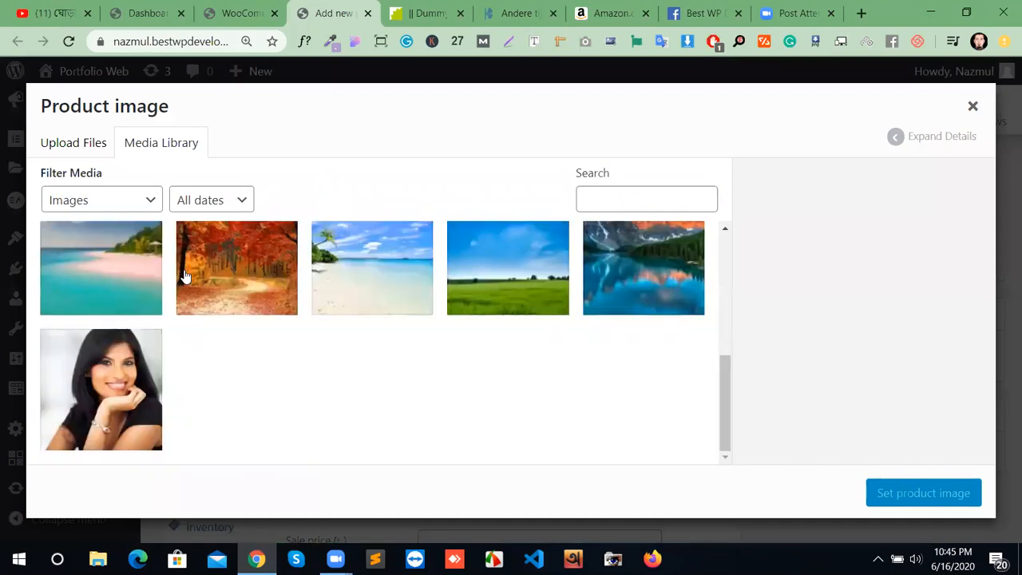
pyautogui.click(184, 275)
pyautogui.click(951, 495)
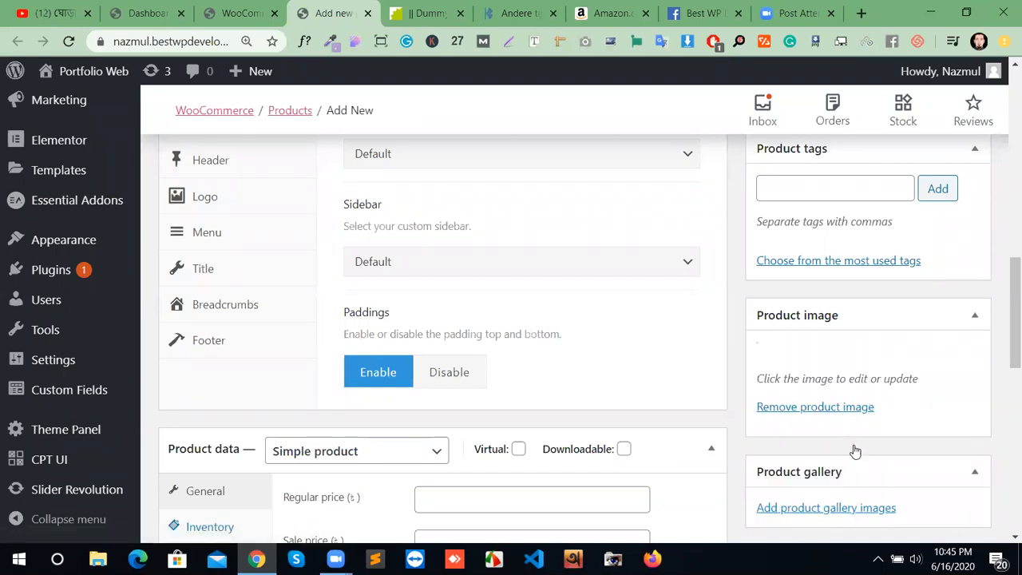
# Step: Add the beach couple, island huts and green forest river pictures from the media library to the product gallery
pyautogui.scroll(-3, 854, 452)
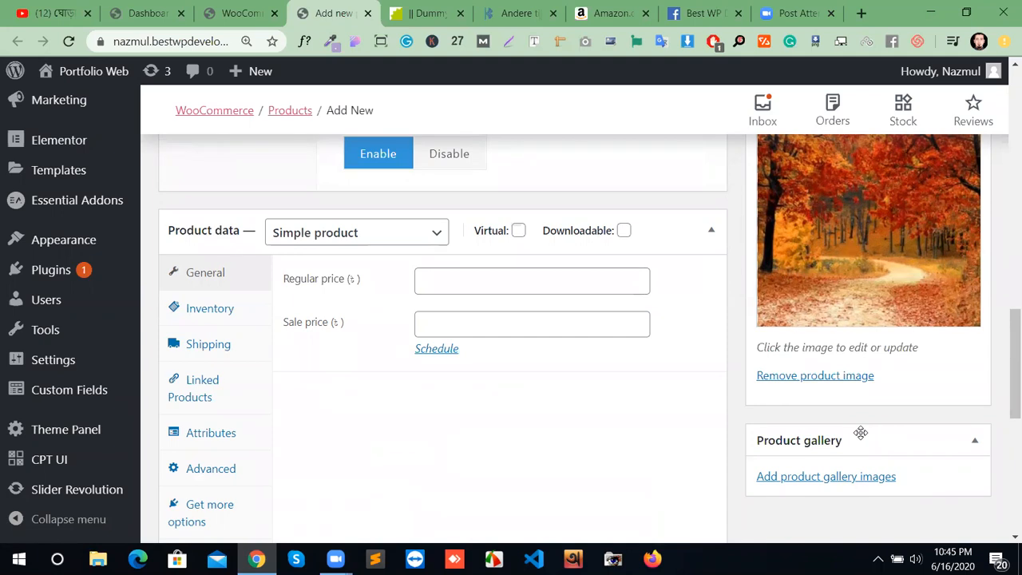
pyautogui.click(827, 480)
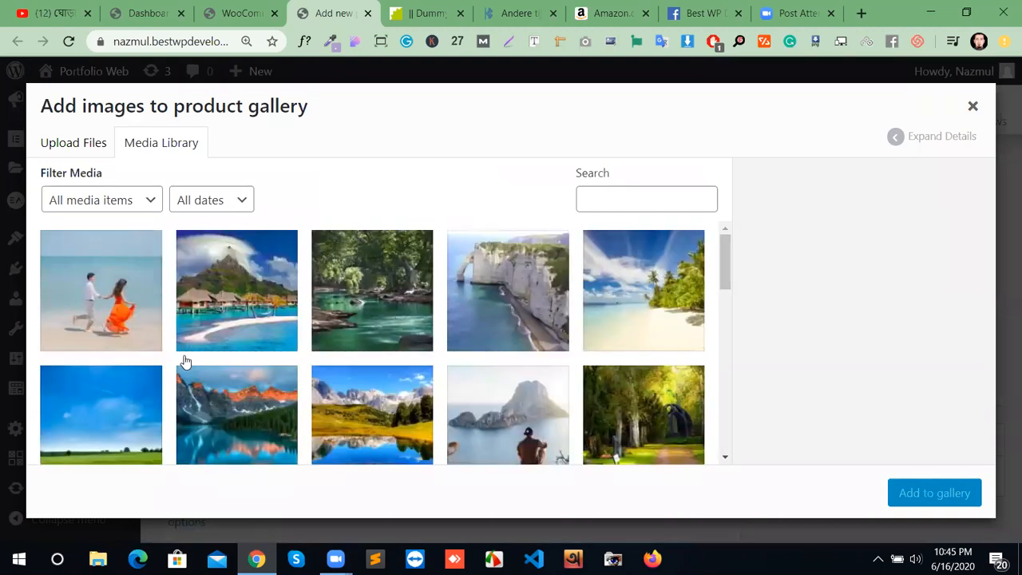
pyautogui.click(101, 311)
pyautogui.click(200, 313)
pyautogui.click(332, 305)
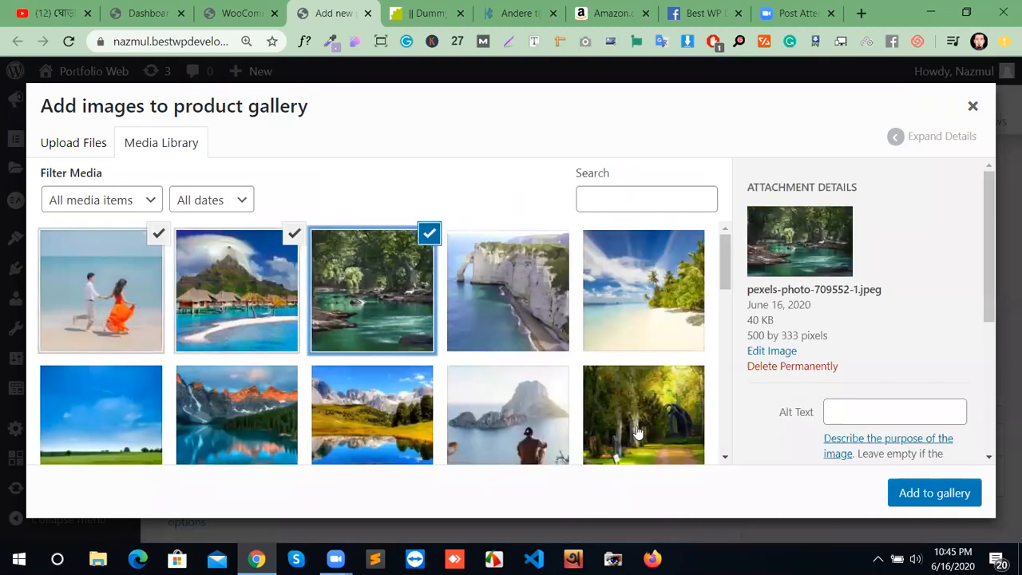
pyautogui.click(906, 490)
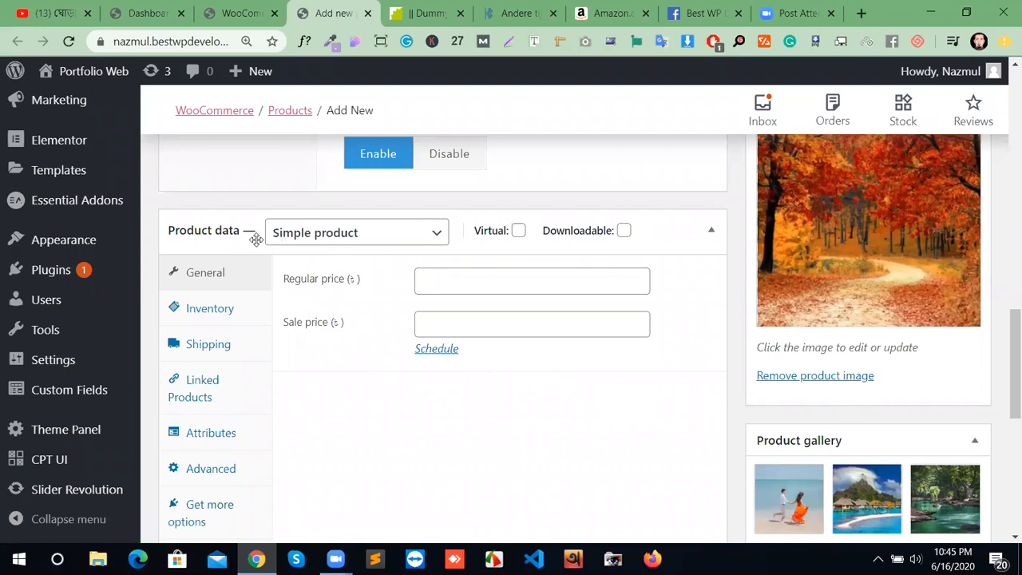
# Step: Keep the product type as Simple product and set the regular price to 100 and the sale price to 80
pyautogui.click(386, 239)
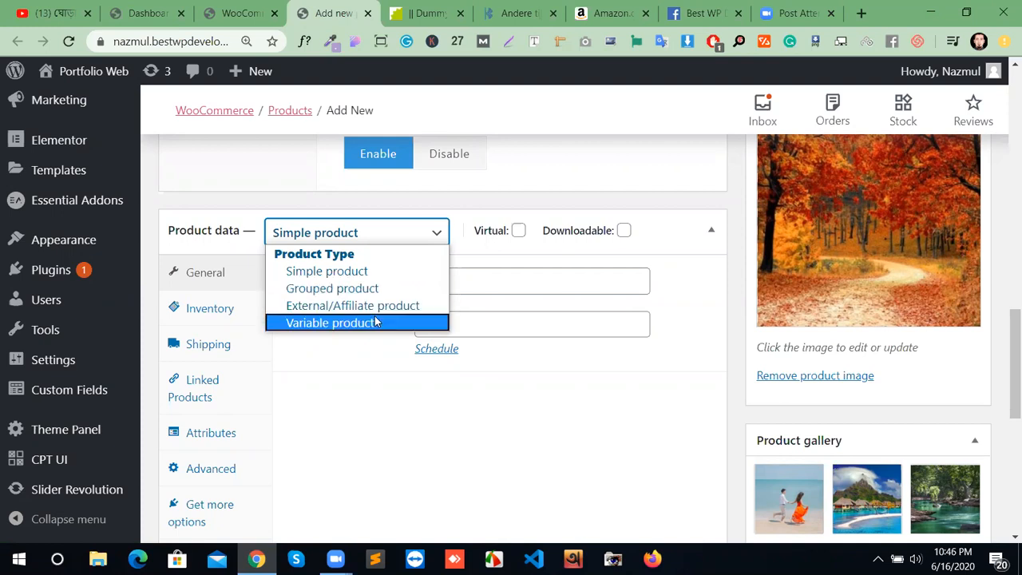
pyautogui.click(365, 271)
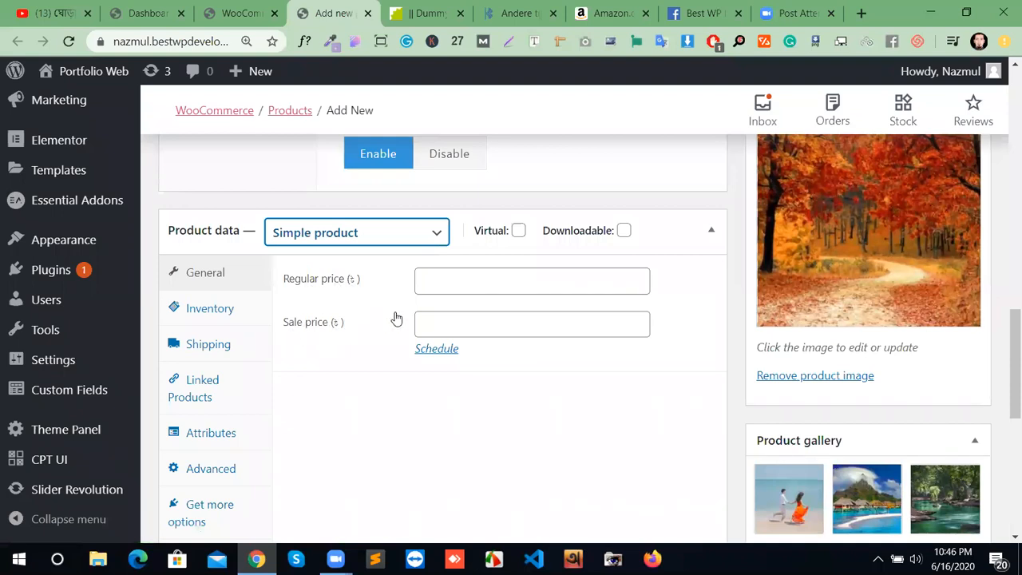
pyautogui.click(458, 284)
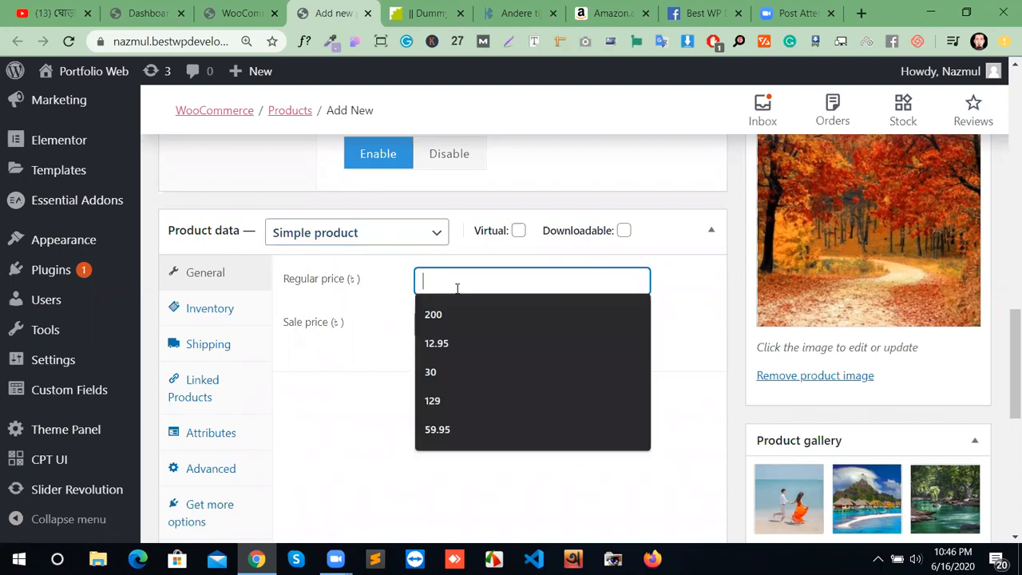
pyautogui.write('100')
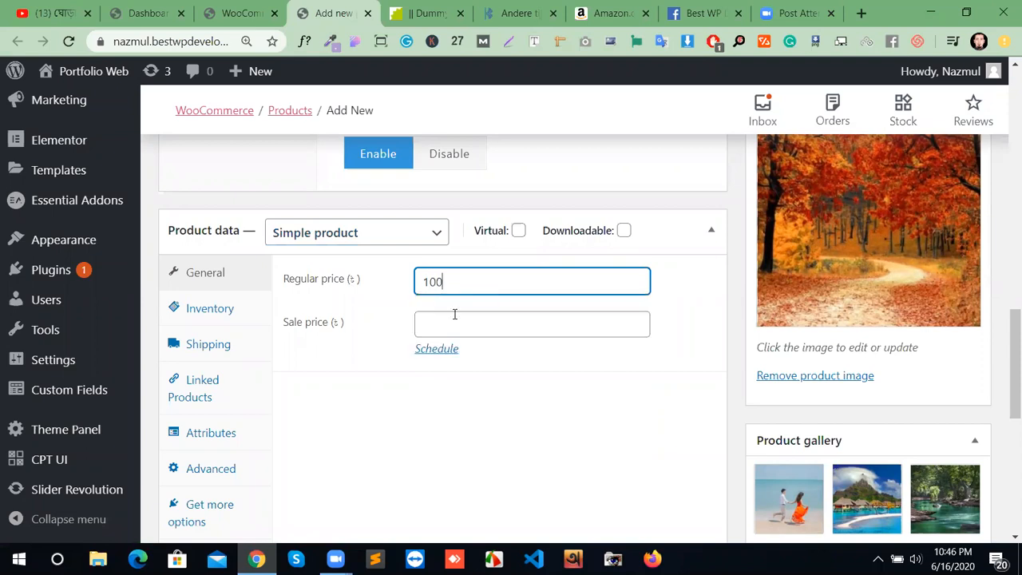
pyautogui.click(458, 324)
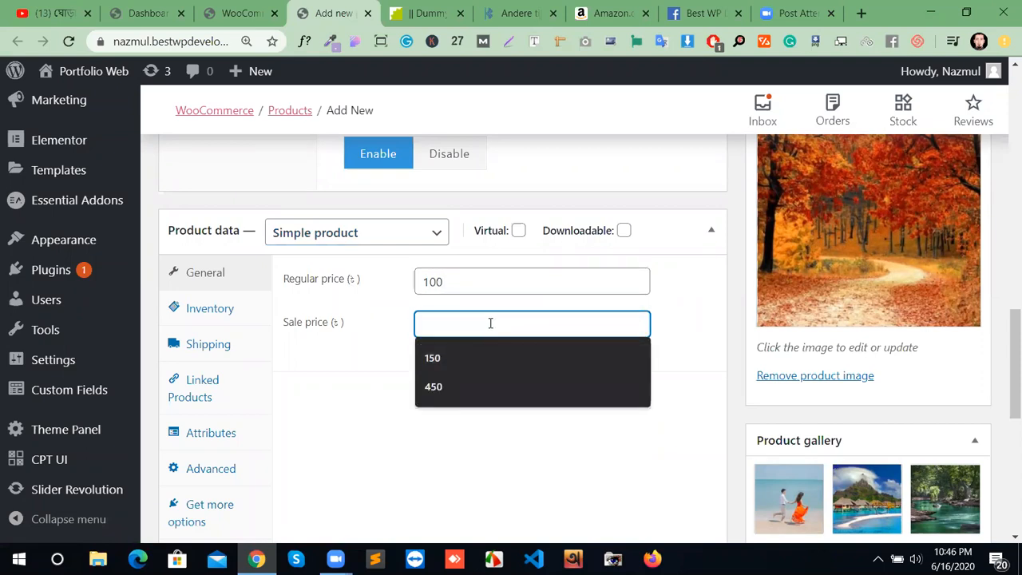
pyautogui.write('80')
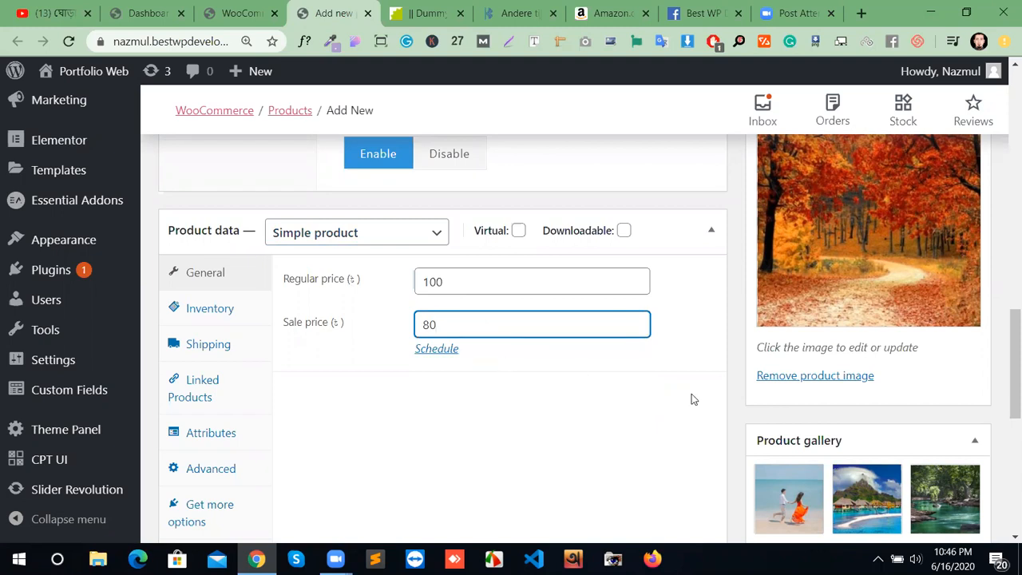
# Step: Schedule the sale price to run from 2020-06-16 to 2020-06-21
pyautogui.click(453, 358)
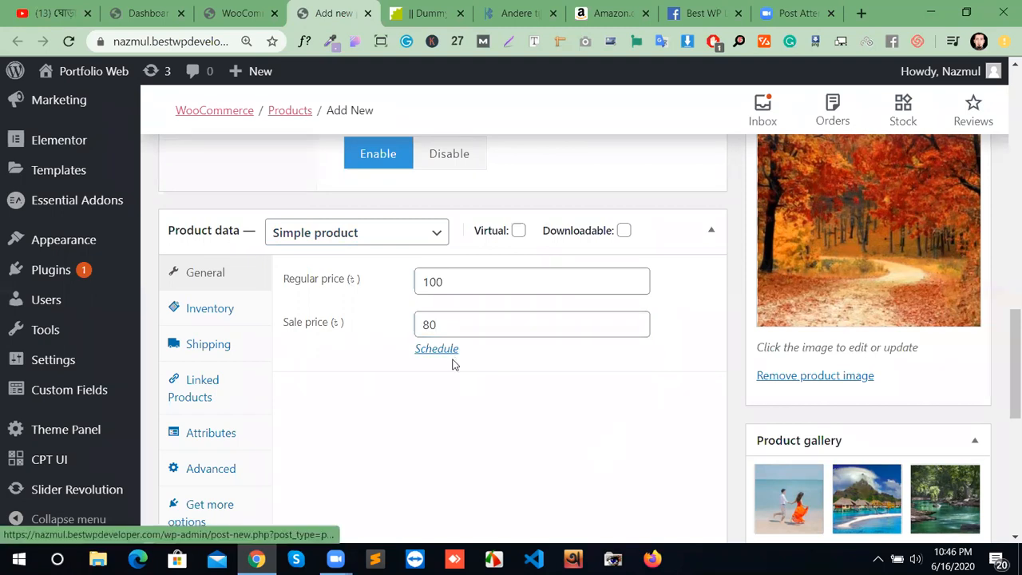
pyautogui.click(464, 354)
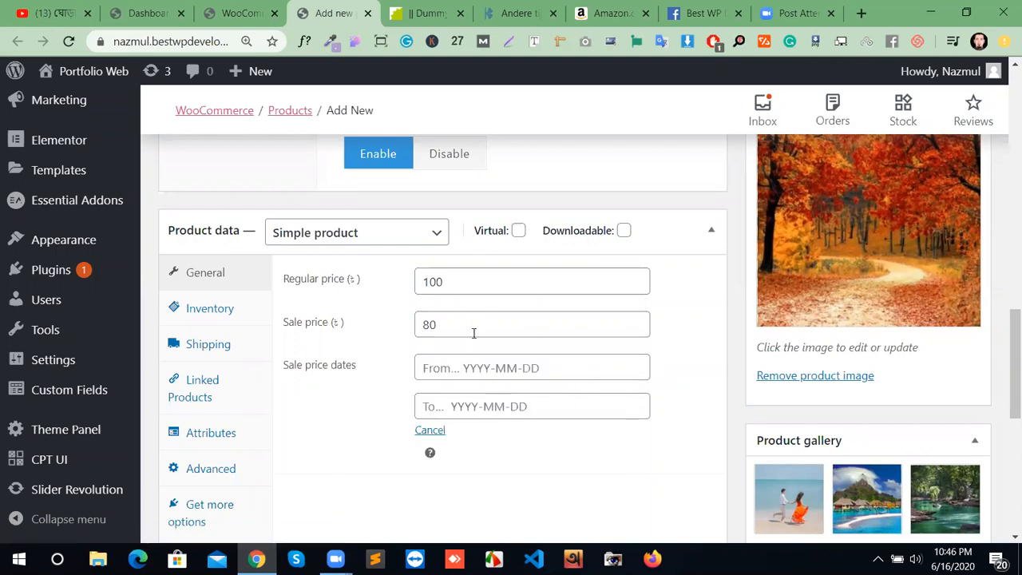
pyautogui.click(524, 368)
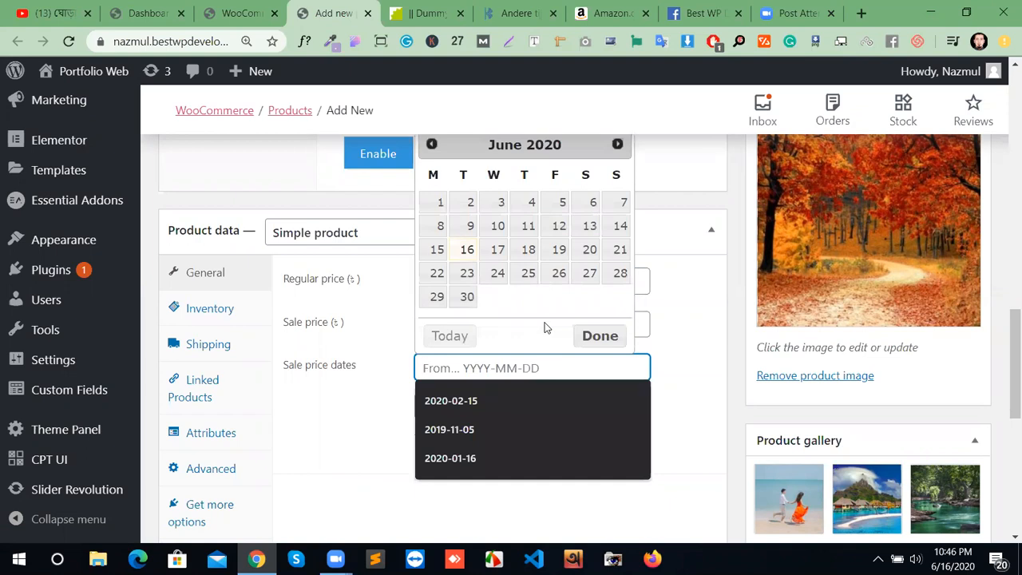
pyautogui.click(620, 250)
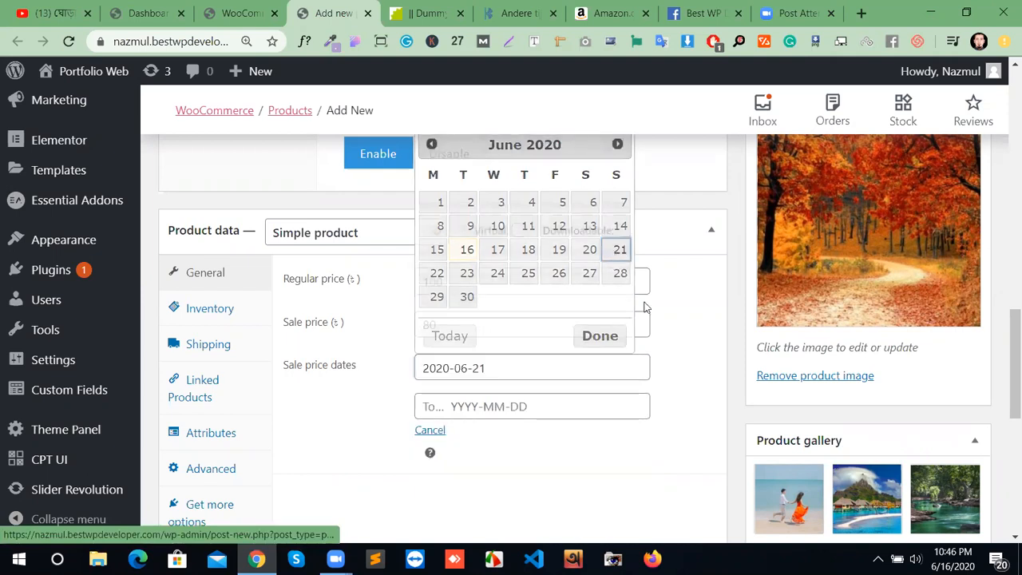
pyautogui.click(539, 411)
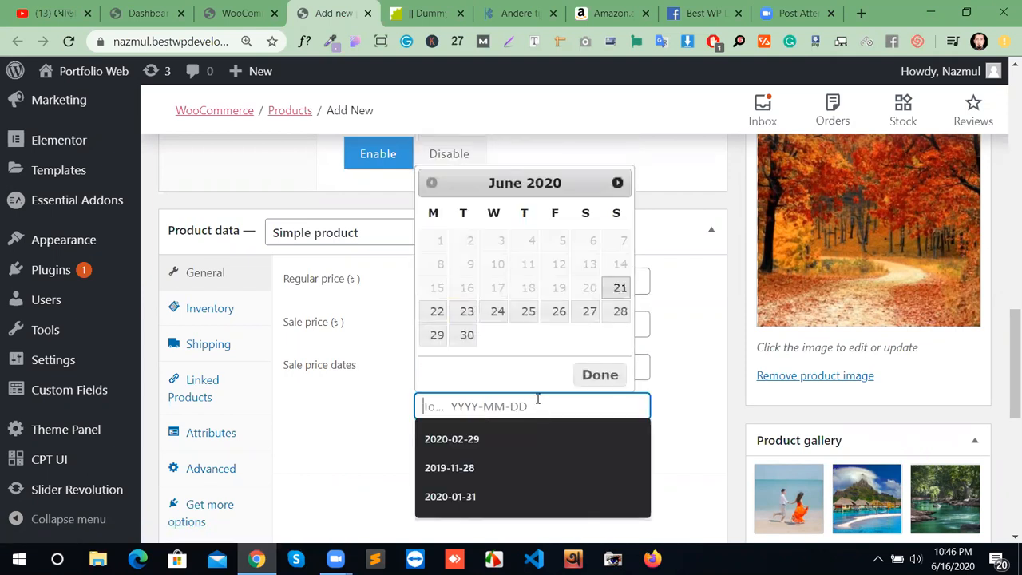
pyautogui.click(700, 402)
pyautogui.click(488, 325)
pyautogui.click(500, 369)
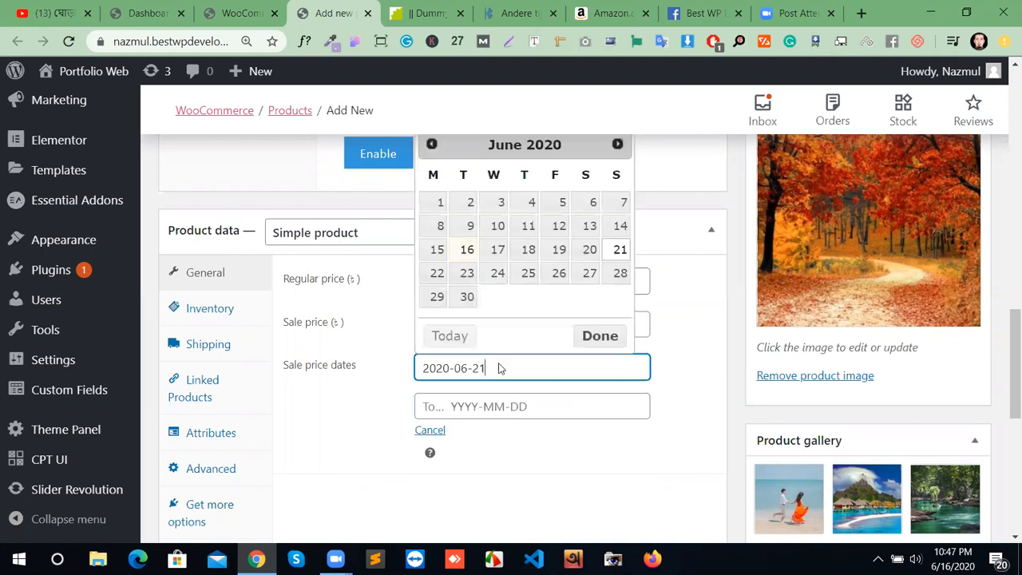
pyautogui.click(467, 250)
pyautogui.click(532, 409)
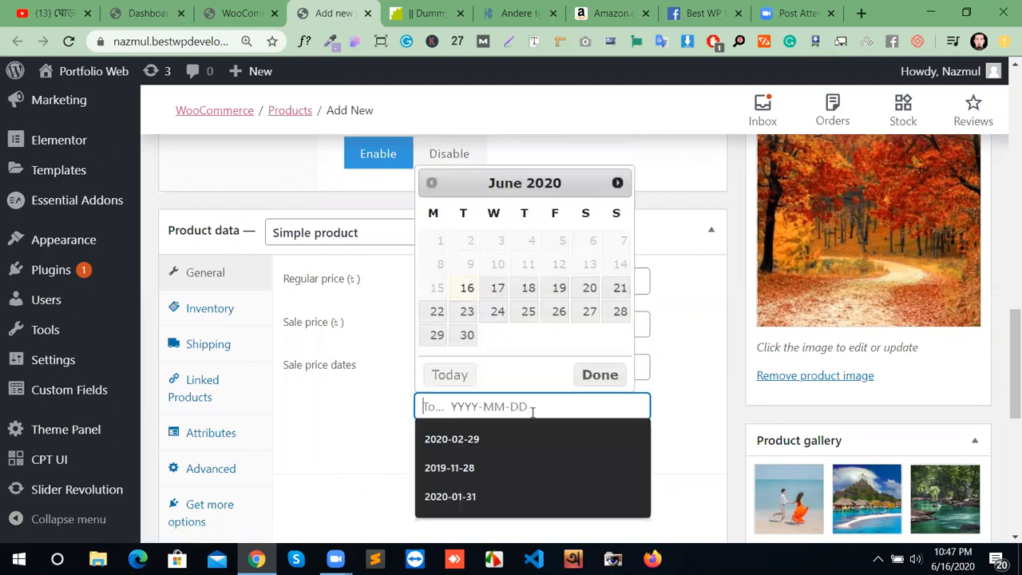
pyautogui.click(616, 288)
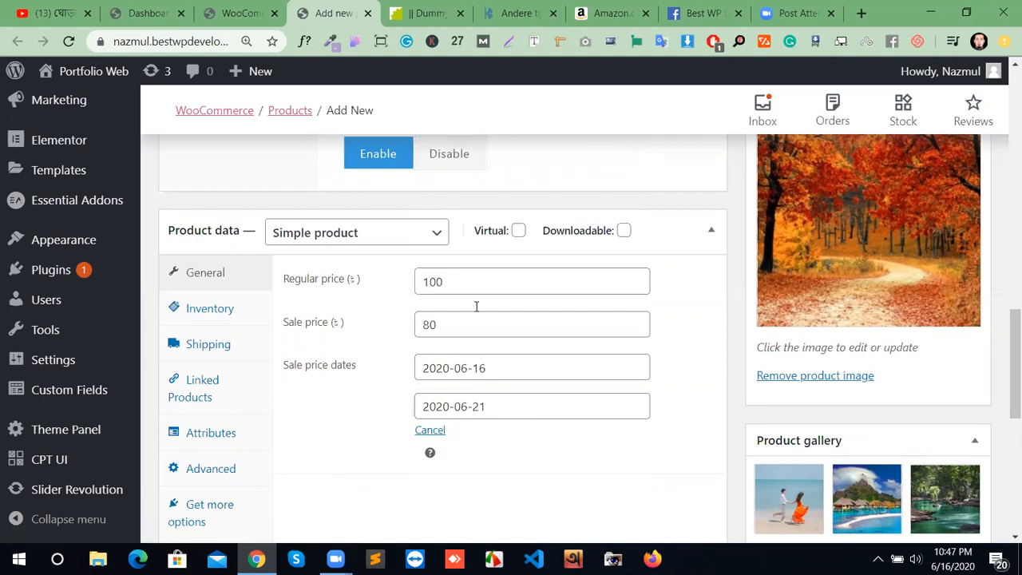
# Step: Set the product's inventory SKU to UAP-FlexHD-US
pyautogui.click(231, 316)
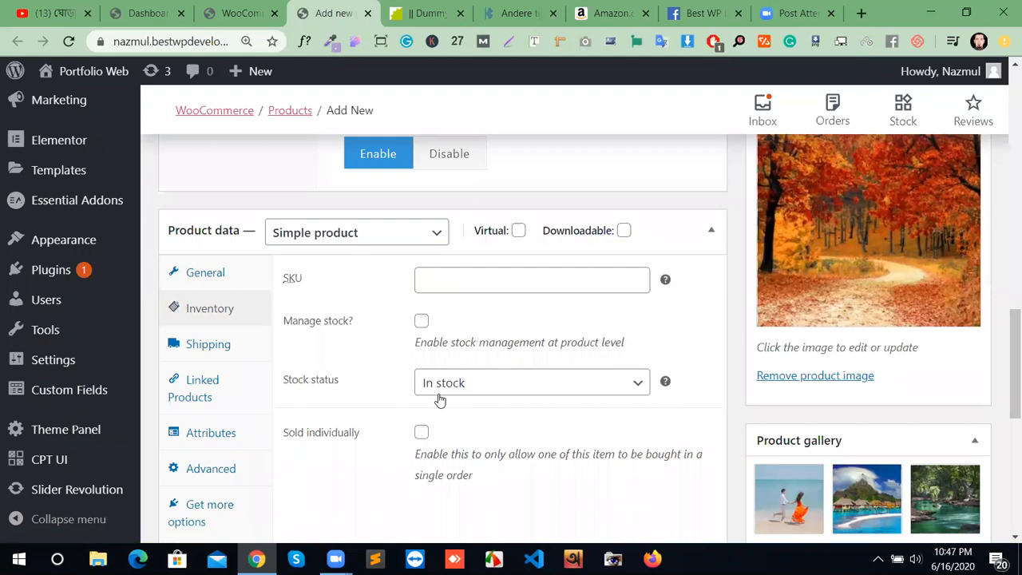
pyautogui.click(487, 280)
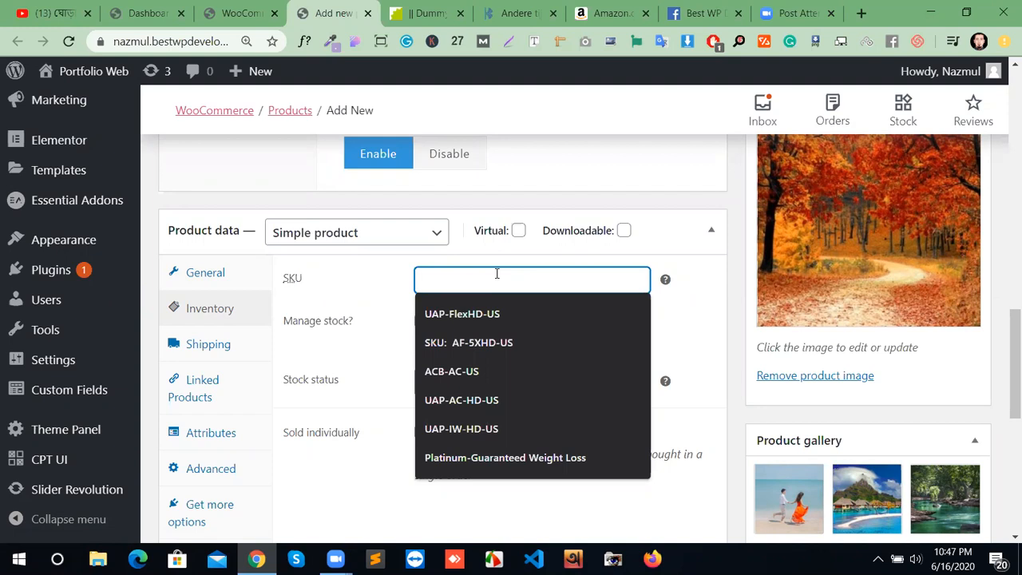
pyautogui.click(461, 314)
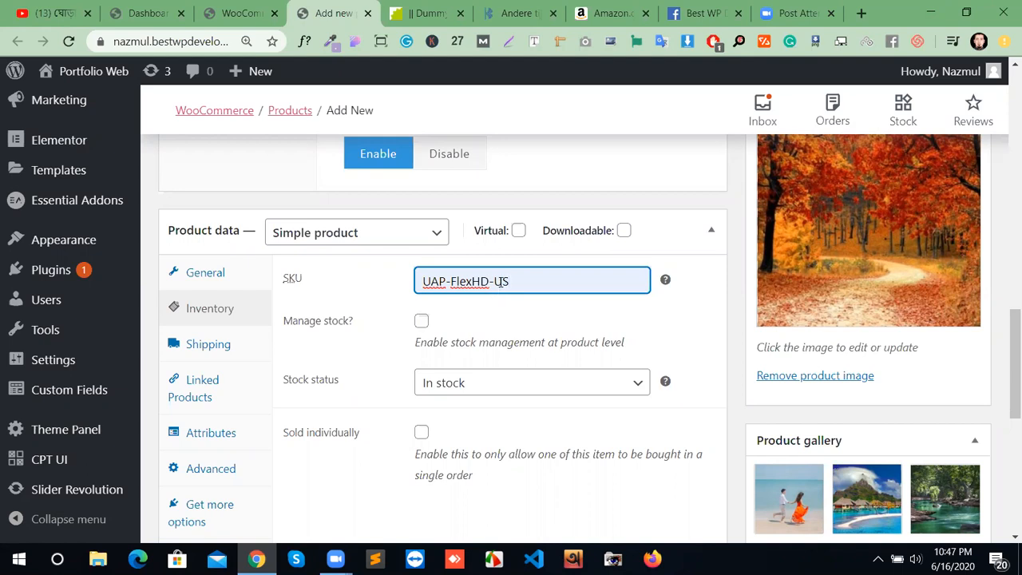
# Step: Enable stock management for the product and set the stock quantity to 10
pyautogui.click(421, 323)
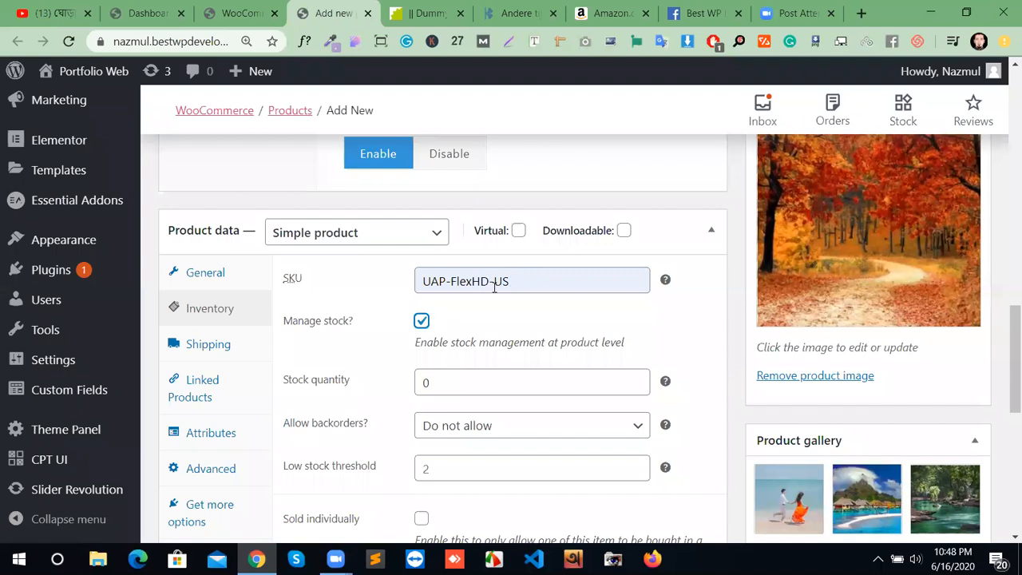
pyautogui.click(421, 321)
pyautogui.click(421, 321)
pyautogui.click(588, 383)
pyautogui.write('1')
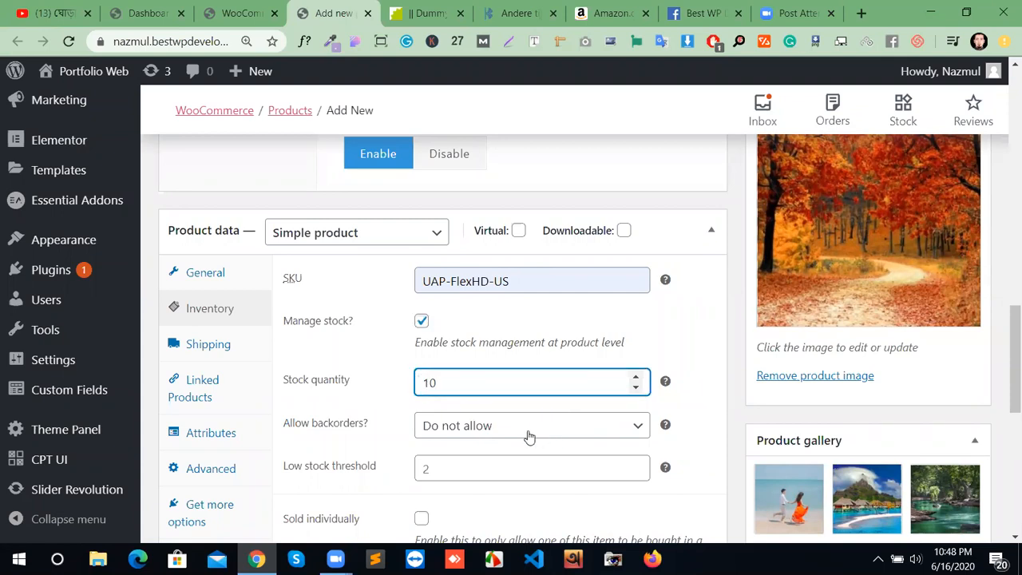
pyautogui.click(568, 436)
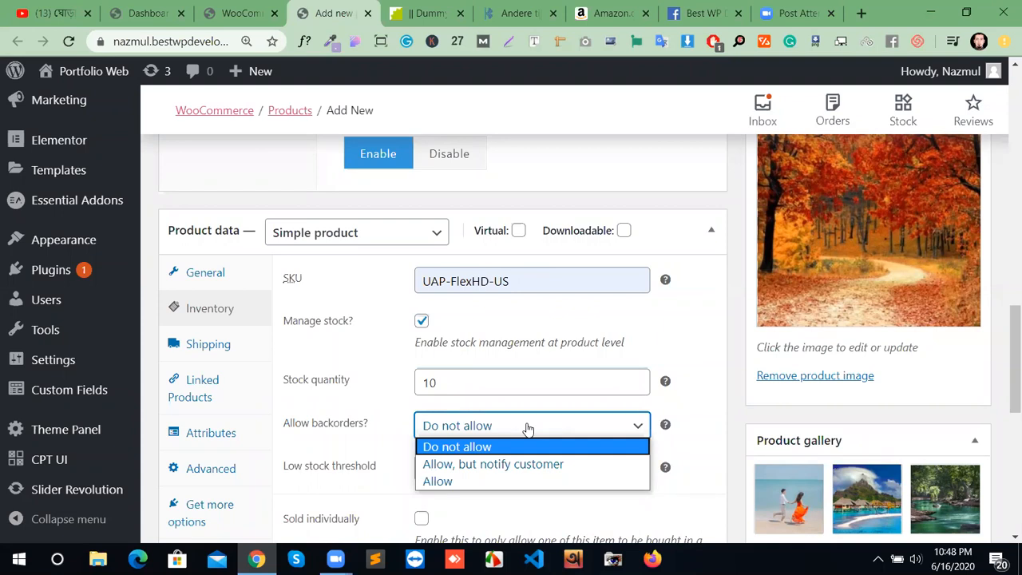
pyautogui.click(547, 479)
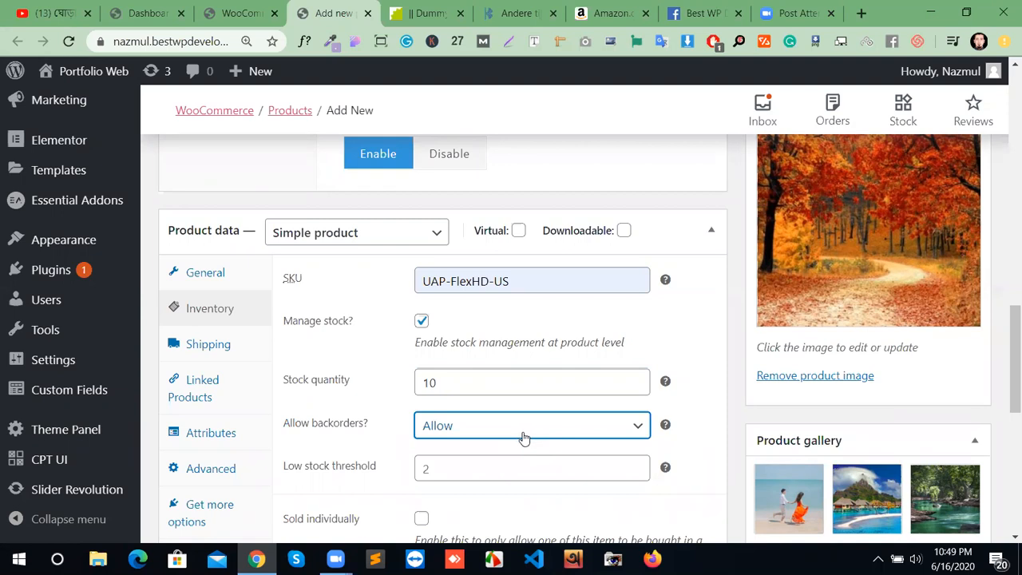
pyautogui.scroll(-1, 523, 435)
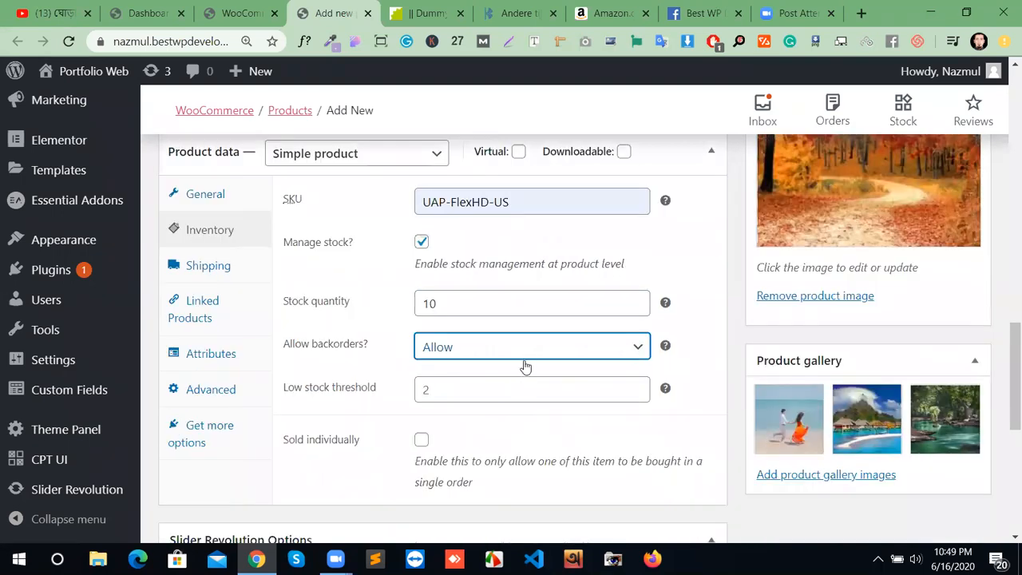
pyautogui.click(528, 356)
pyautogui.click(519, 368)
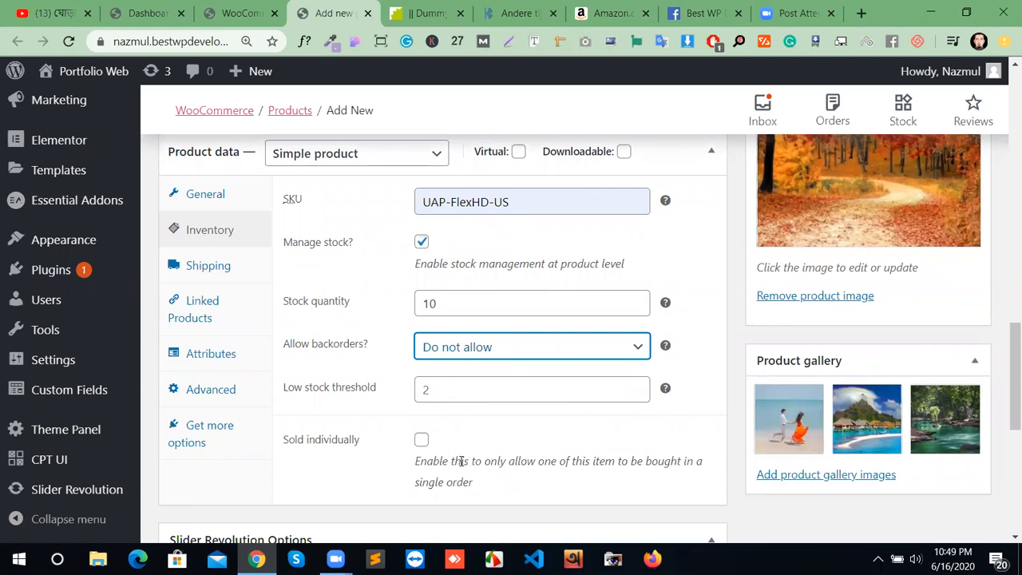
pyautogui.click(422, 444)
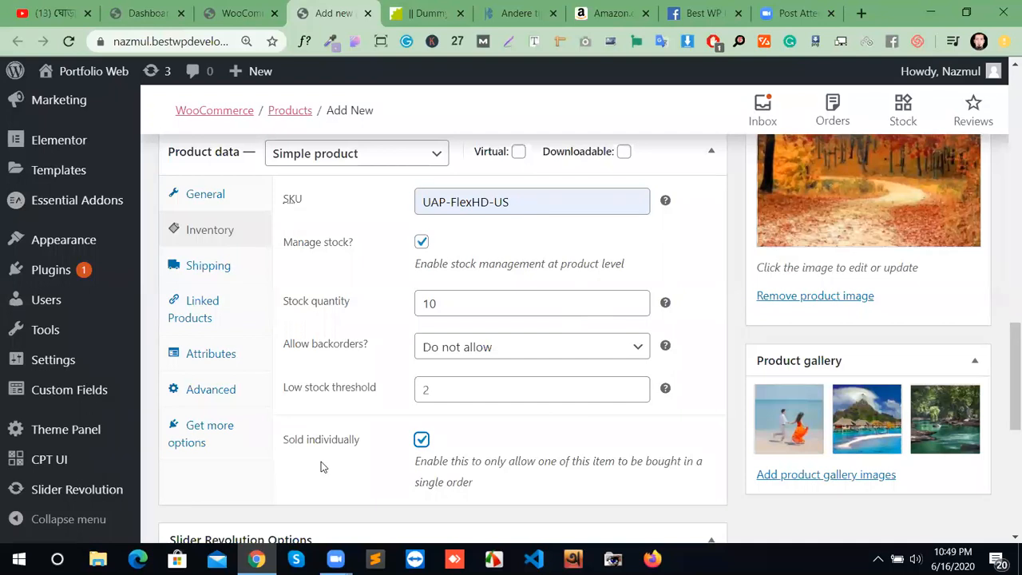
pyautogui.click(421, 440)
# Step: Set the shipping weight to 1 kg and dimensions to 100 × 200 × 300 cm, keeping No shipping class
pyautogui.click(196, 269)
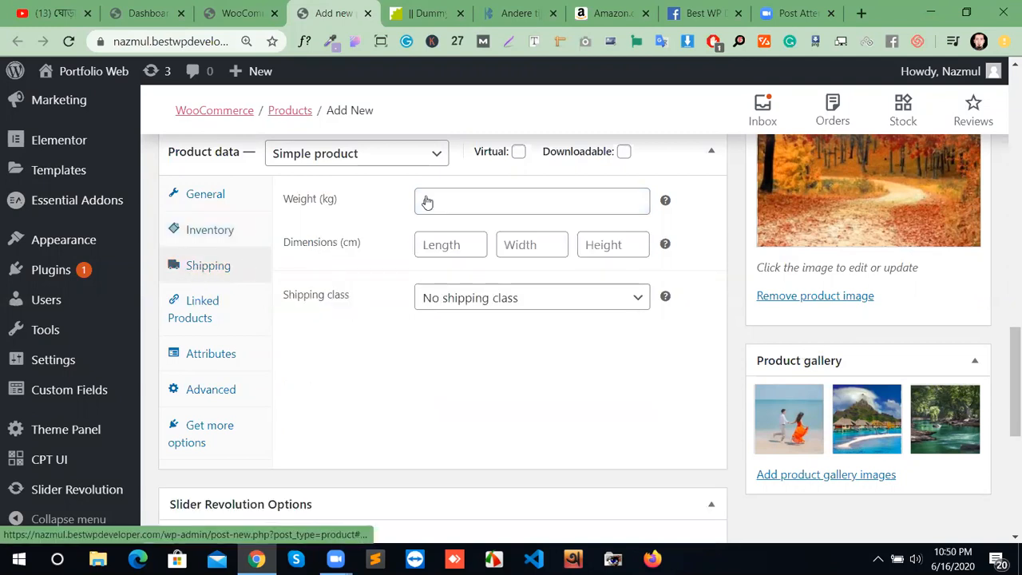
pyautogui.click(495, 200)
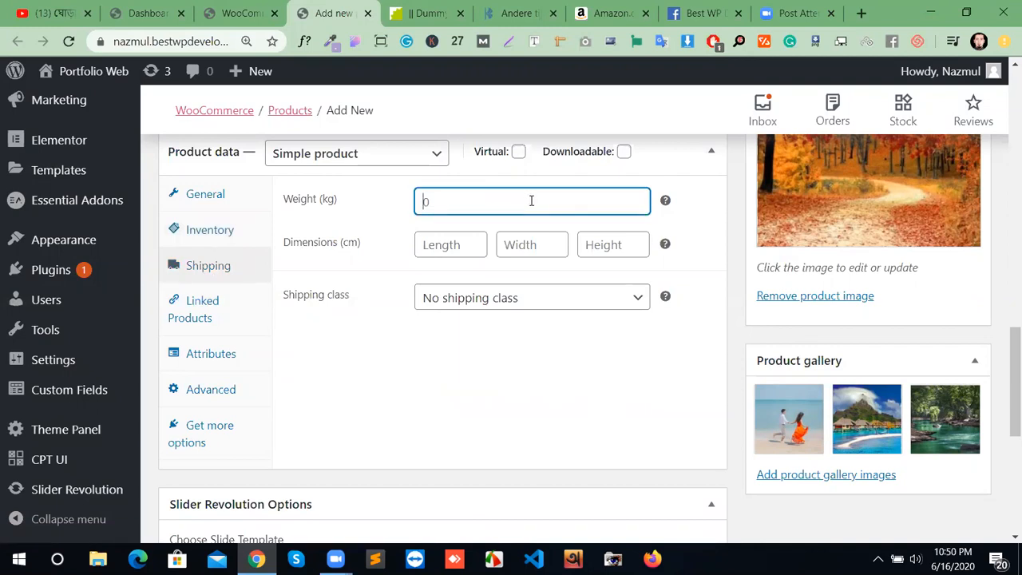
pyautogui.write('1')
pyautogui.click(444, 245)
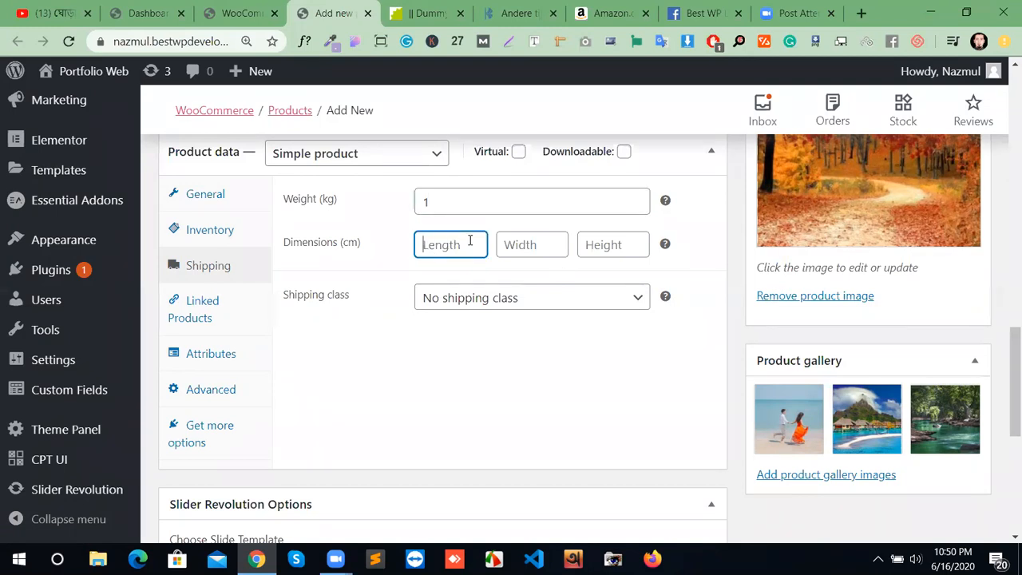
pyautogui.write('100')
pyautogui.click(546, 244)
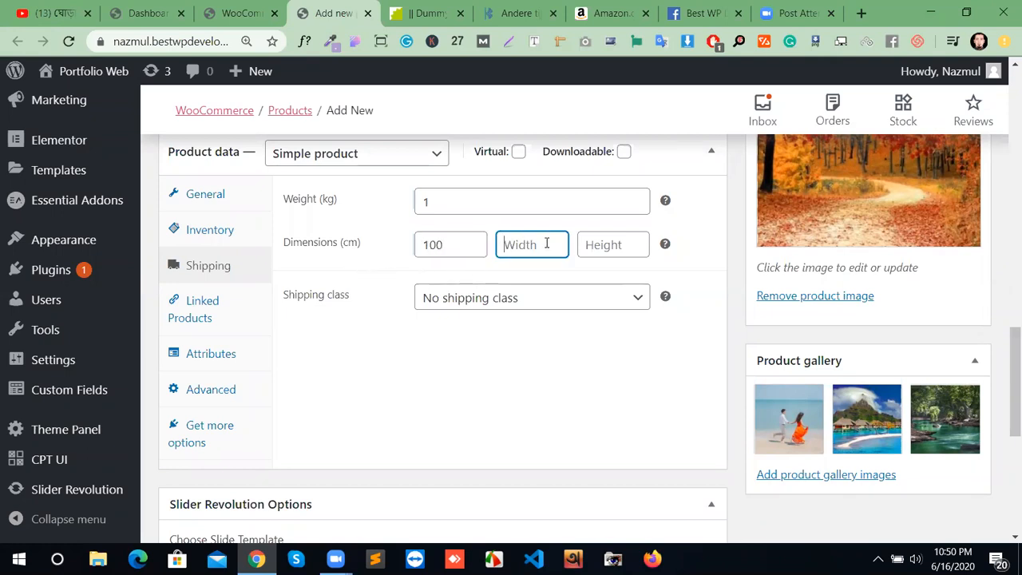
pyautogui.write('200')
pyautogui.click(601, 246)
pyautogui.write('300')
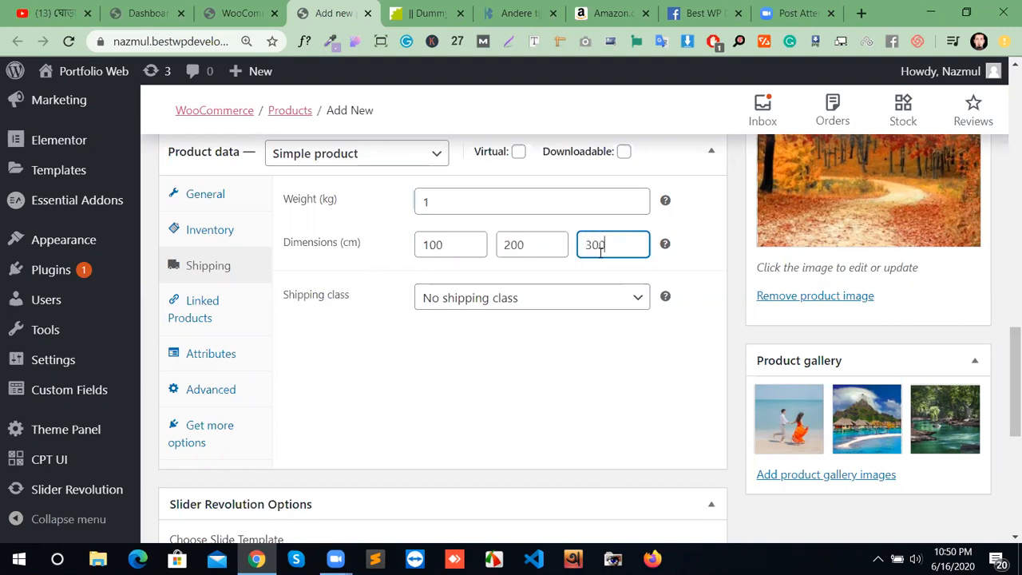
pyautogui.click(579, 298)
pyautogui.click(578, 301)
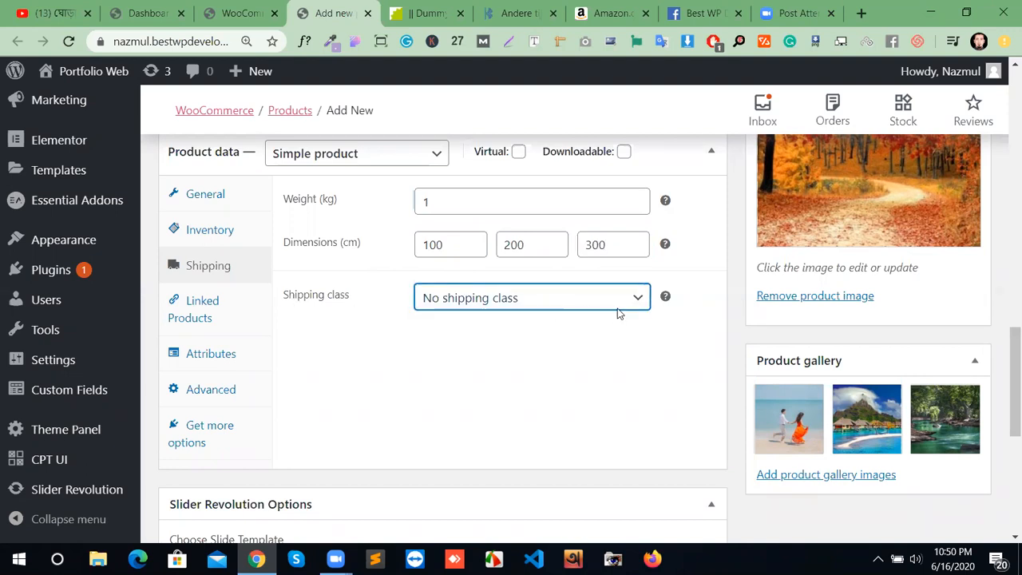
# Step: Open the upsells search in the product's linked products settings and dismiss the browser notifications
pyautogui.click(206, 332)
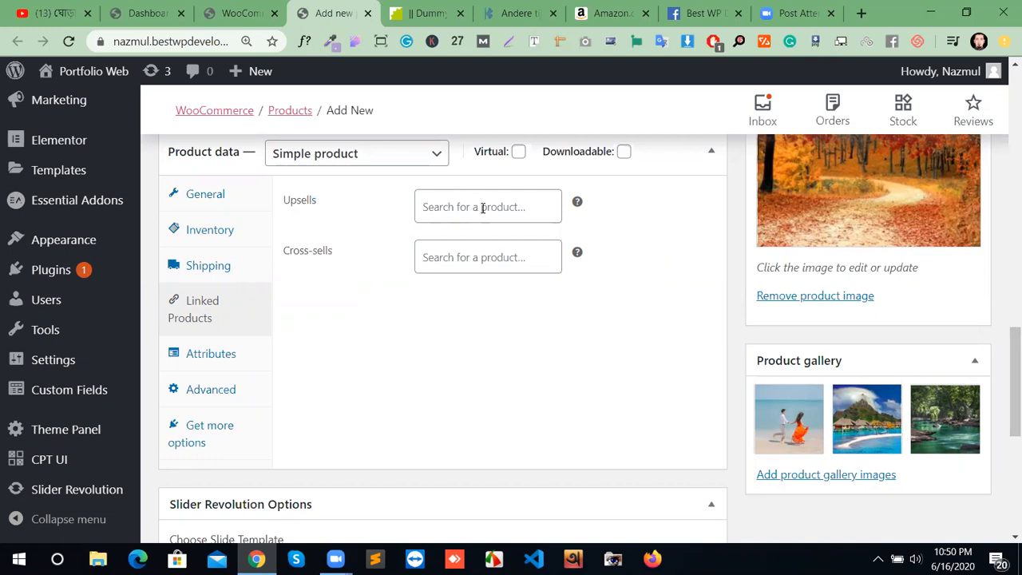
pyautogui.click(510, 206)
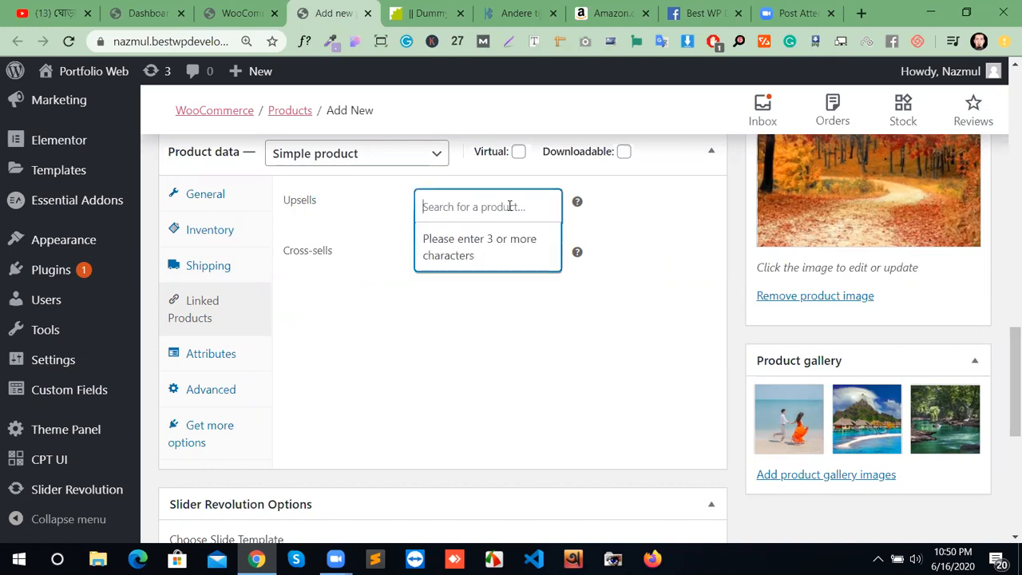
pyautogui.click(563, 211)
pyautogui.click(511, 203)
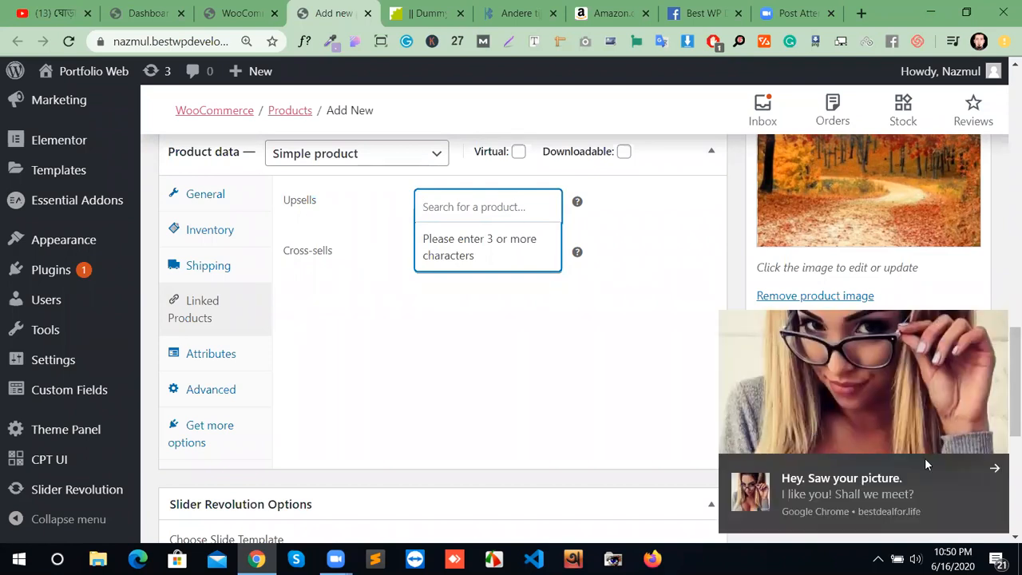
pyautogui.click(994, 470)
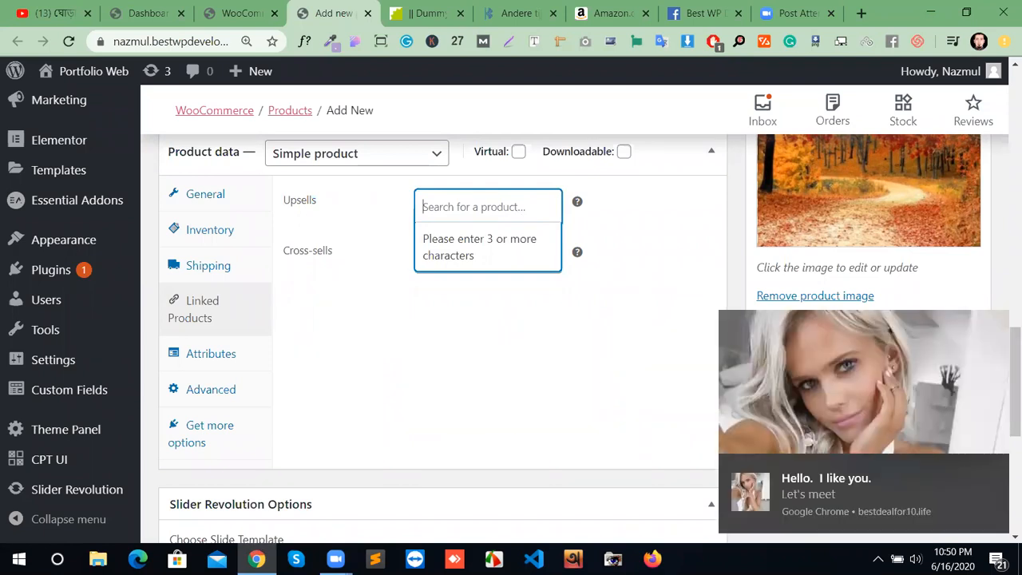
pyautogui.click(996, 472)
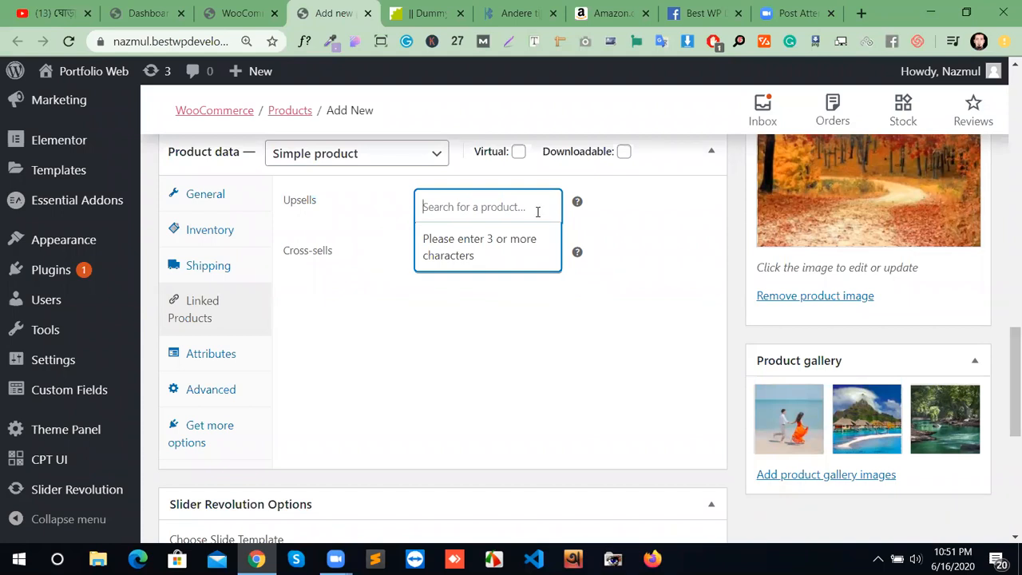
# Step: Search the upsells for "natur" and add Natural Scenario (UAP-FlexHD-US) as a linked product
pyautogui.click(501, 206)
pyautogui.click(501, 206)
pyautogui.write('nat')
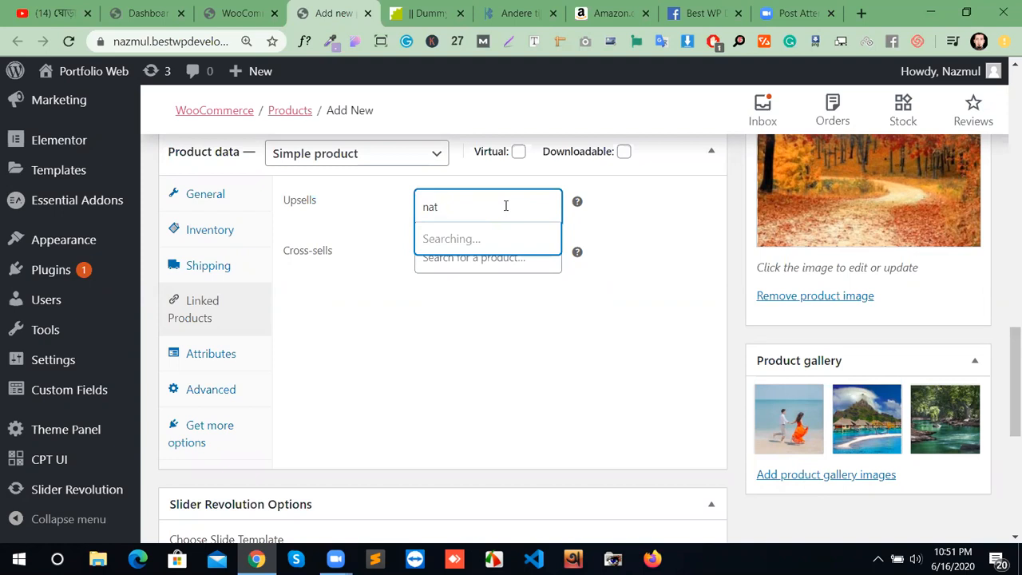
pyautogui.write('ur')
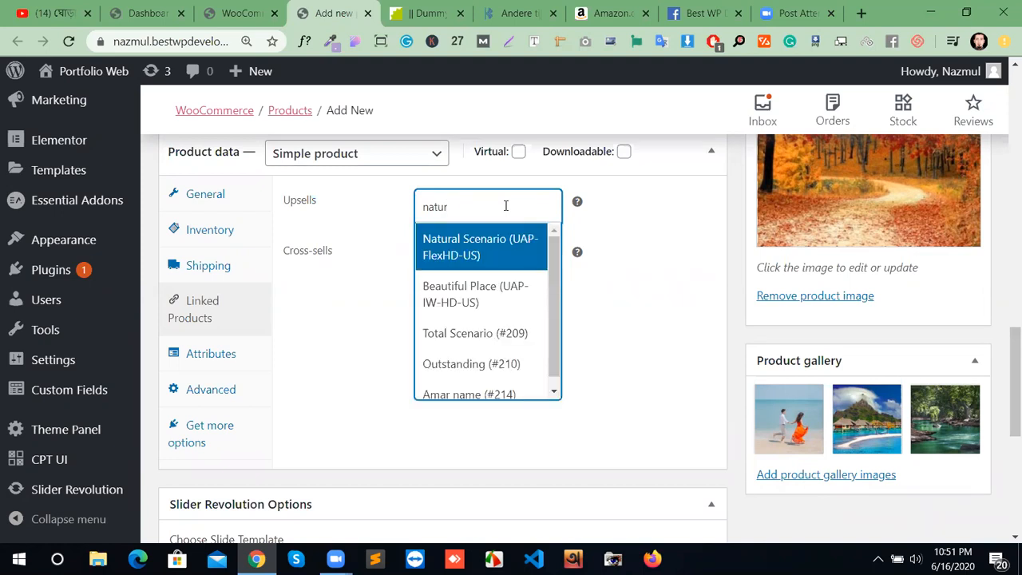
pyautogui.scroll(5, 635, 253)
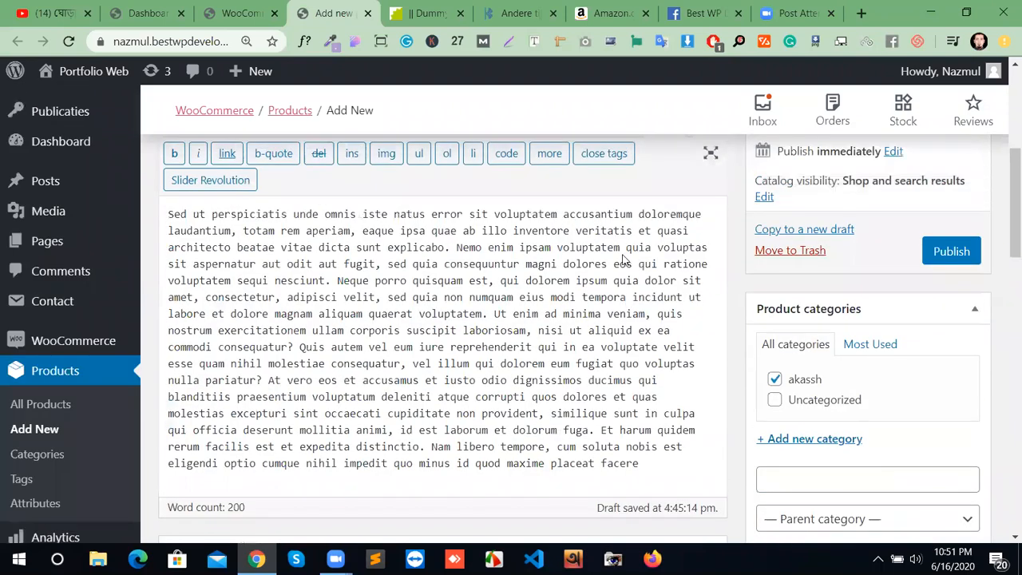
pyautogui.scroll(5, 625, 259)
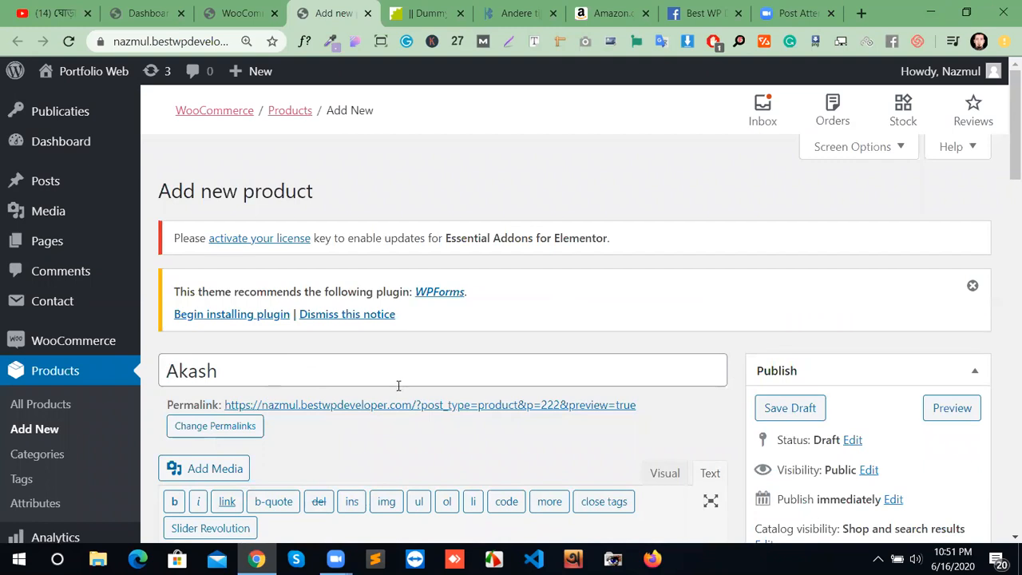
pyautogui.scroll(-8, 397, 388)
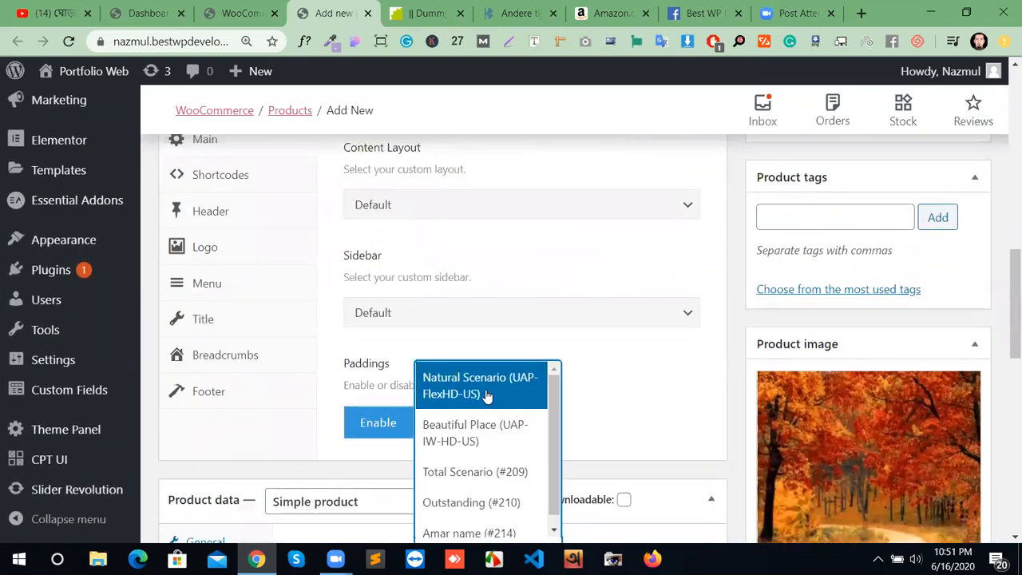
pyautogui.click(486, 395)
# Step: Search the upsells for "nat" and add Beautiful Place (UAP-IW-HD-US) as a second upsell
pyautogui.scroll(-3, 532, 425)
pyautogui.scroll(-1, 452, 197)
pyautogui.click(451, 222)
pyautogui.write('na')
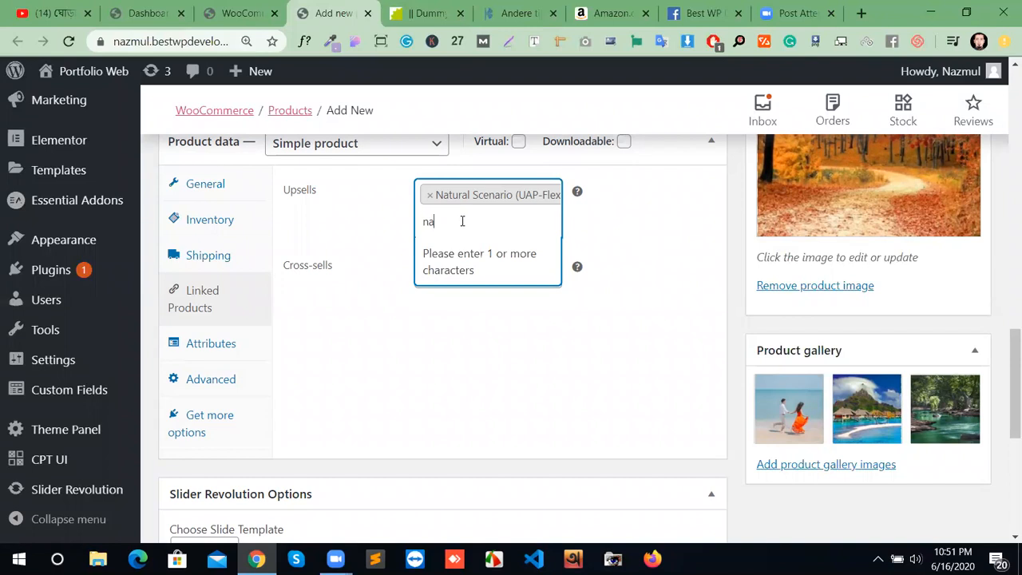
pyautogui.write('t')
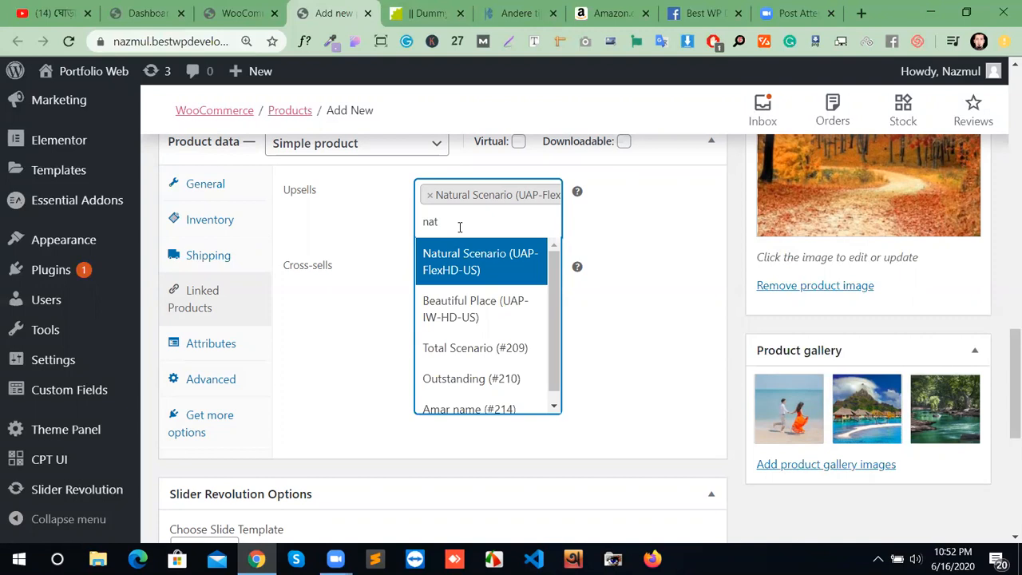
pyautogui.click(460, 311)
# Step: Search the products for "na" and add Total Scenario (#209) as a cross-sell
pyautogui.click(460, 292)
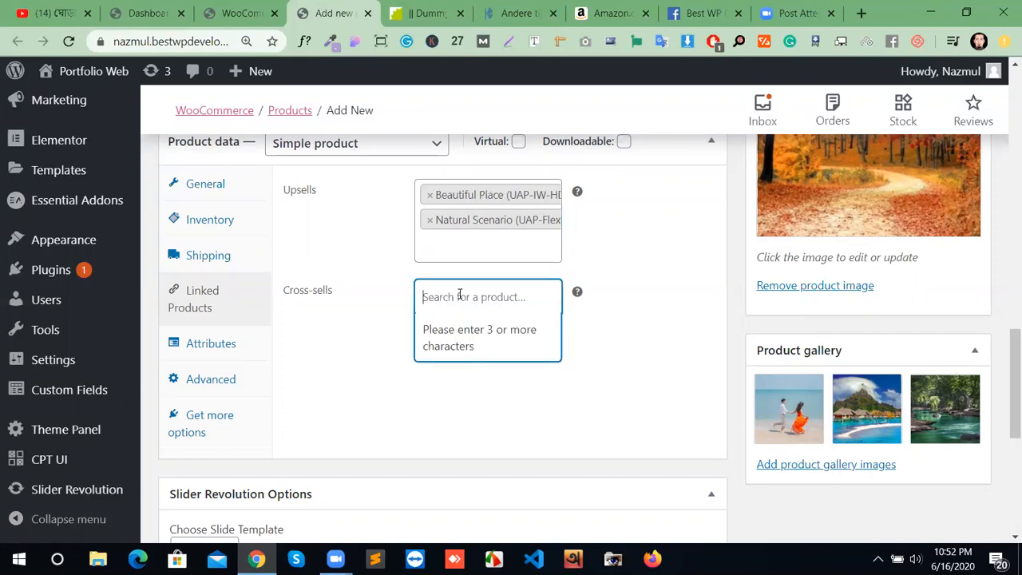
pyautogui.write('natura')
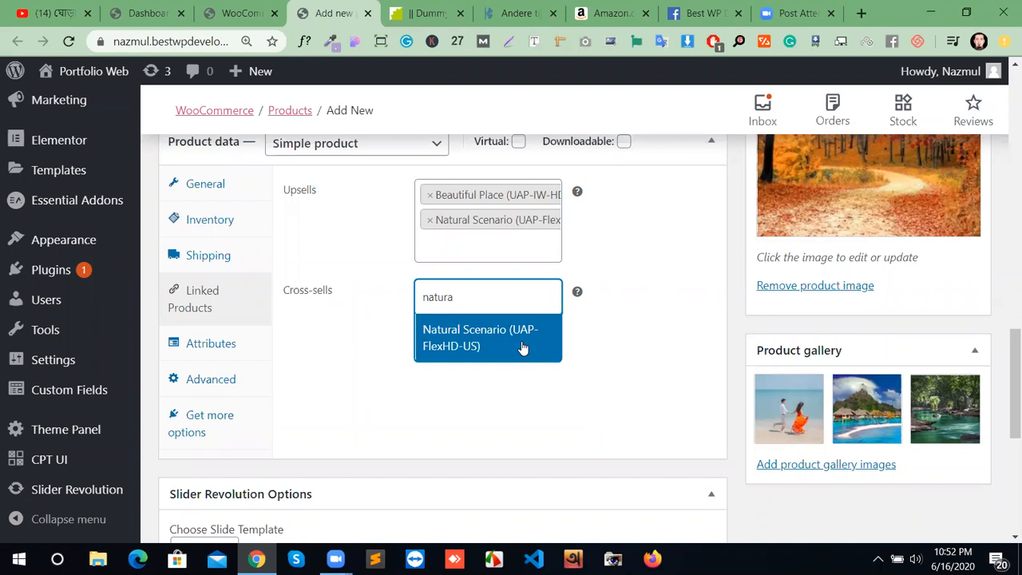
pyautogui.press('BackSpace')
pyautogui.press('BackSpace')
pyautogui.press('BackSpace')
pyautogui.press('BackSpace')
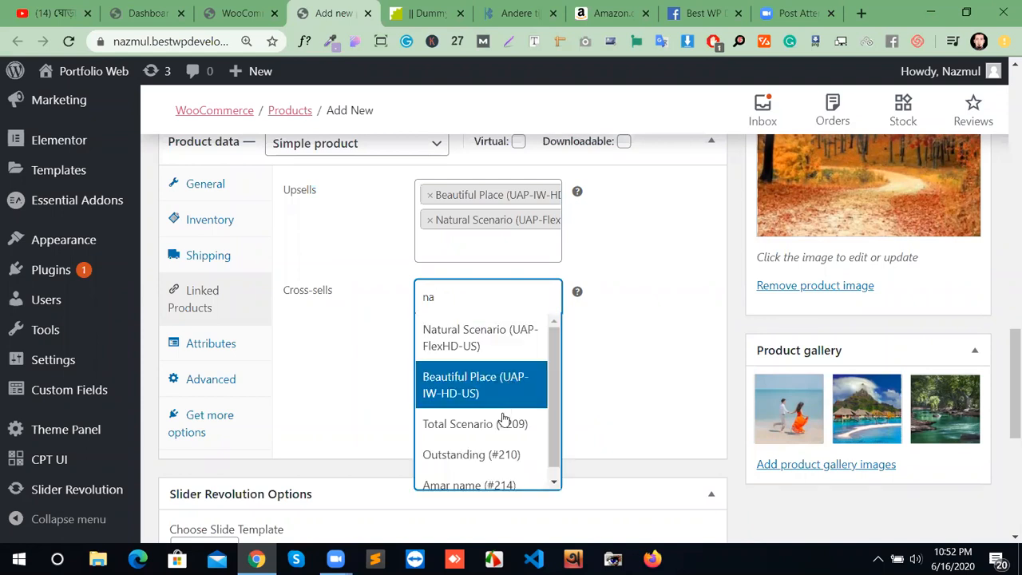
pyautogui.click(500, 432)
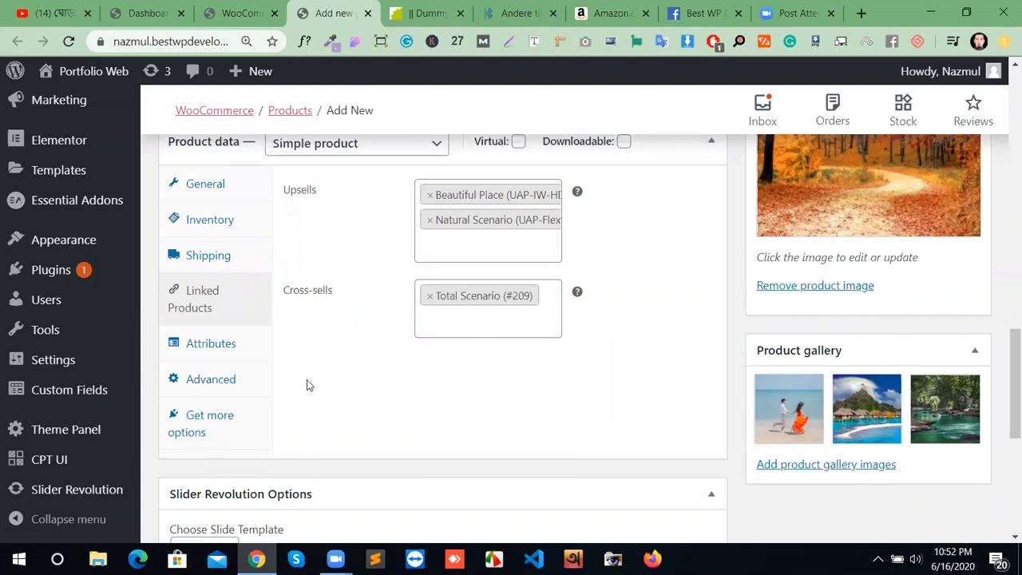
# Step: Look at the product's attributes settings, including the custom product attribute option
pyautogui.click(198, 342)
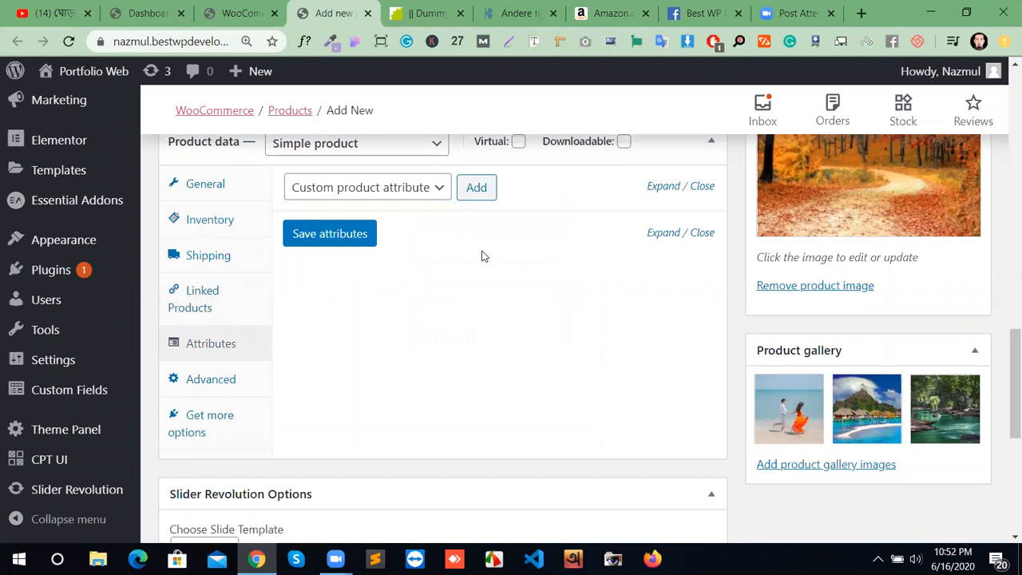
pyautogui.scroll(2, 489, 261)
pyautogui.scroll(-1, 559, 296)
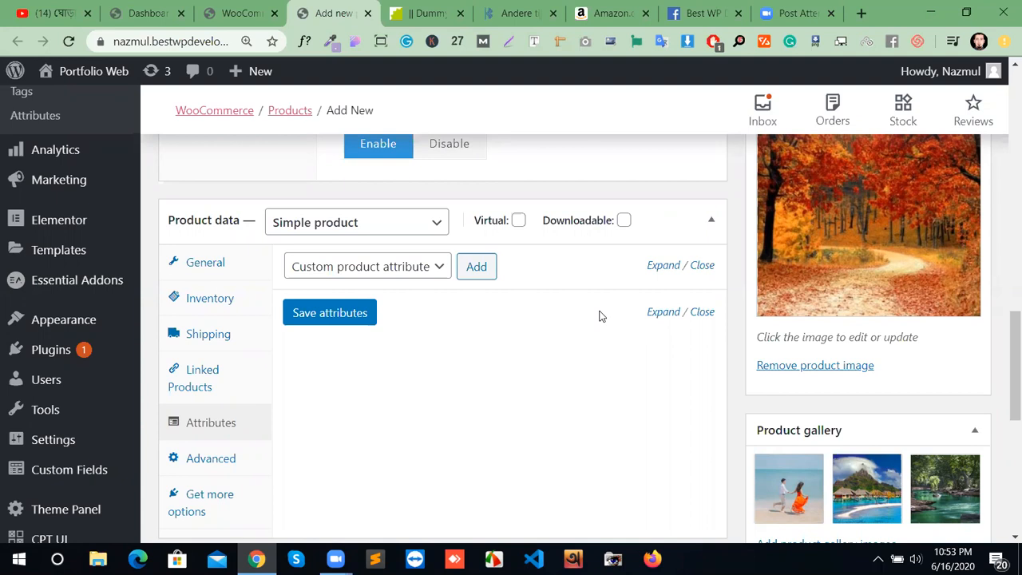
# Step: Try the placeholder purchase note "sdsagdg" in the advanced product settings and clear it
pyautogui.click(206, 468)
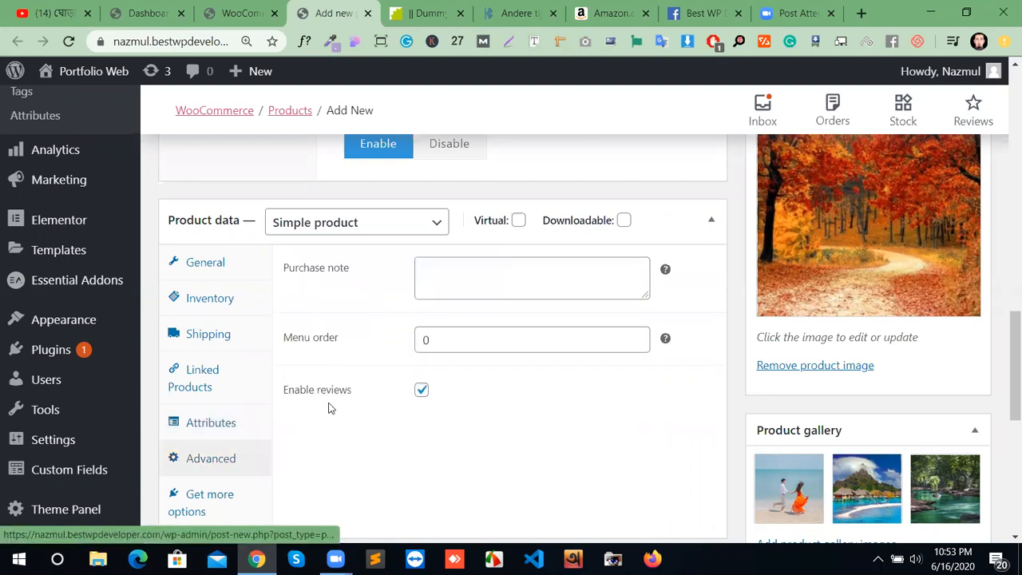
pyautogui.click(483, 279)
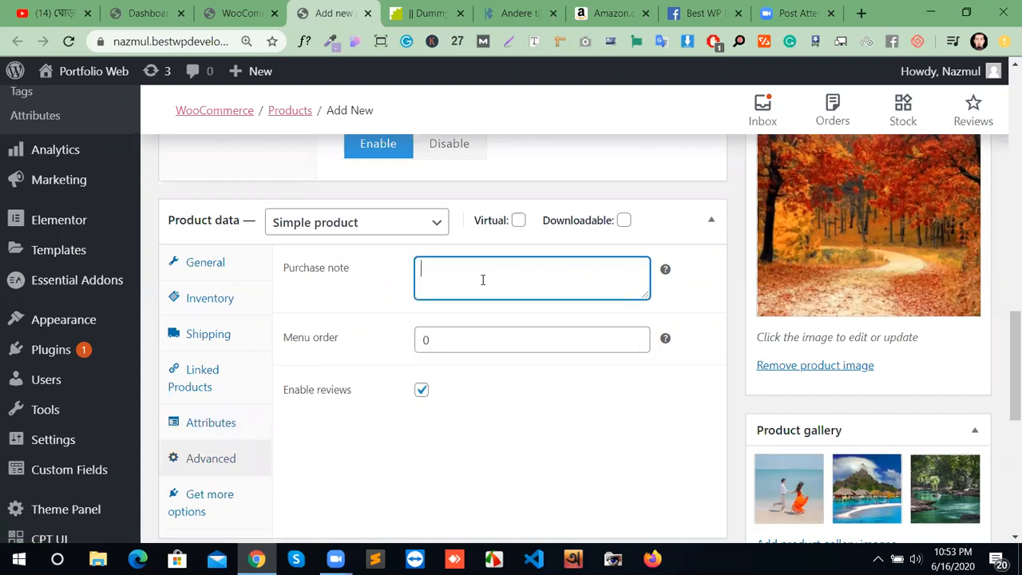
pyautogui.write('sdsagdg')
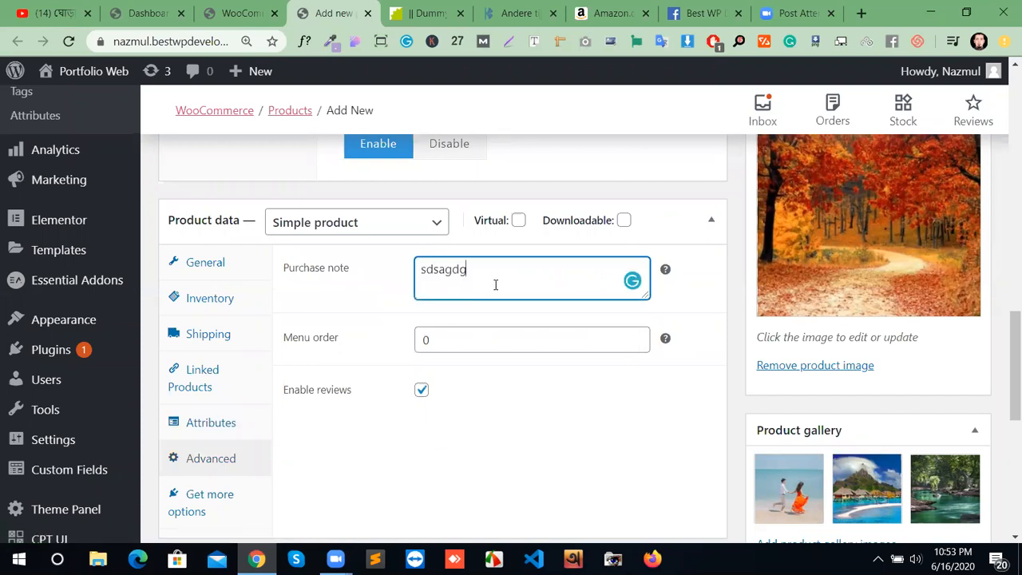
pyautogui.press('BackSpace')
pyautogui.press('BackSpace')
pyautogui.press('BackSpace')
pyautogui.press('BackSpace')
pyautogui.press('BackSpace')
pyautogui.press('BackSpace')
pyautogui.press('BackSpace')
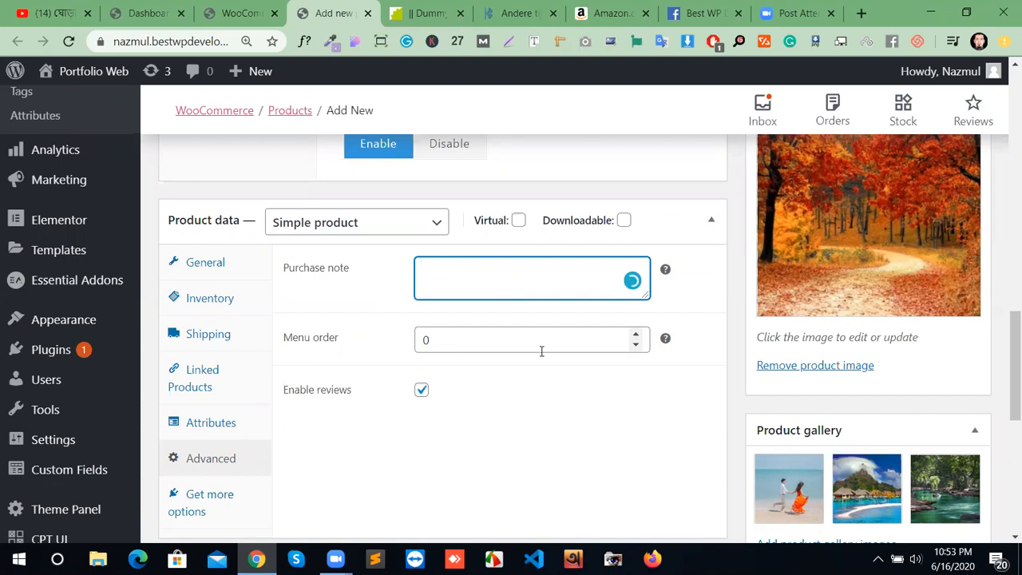
# Step: Look through the recommended extensions offered for the product
pyautogui.scroll(-2, 522, 423)
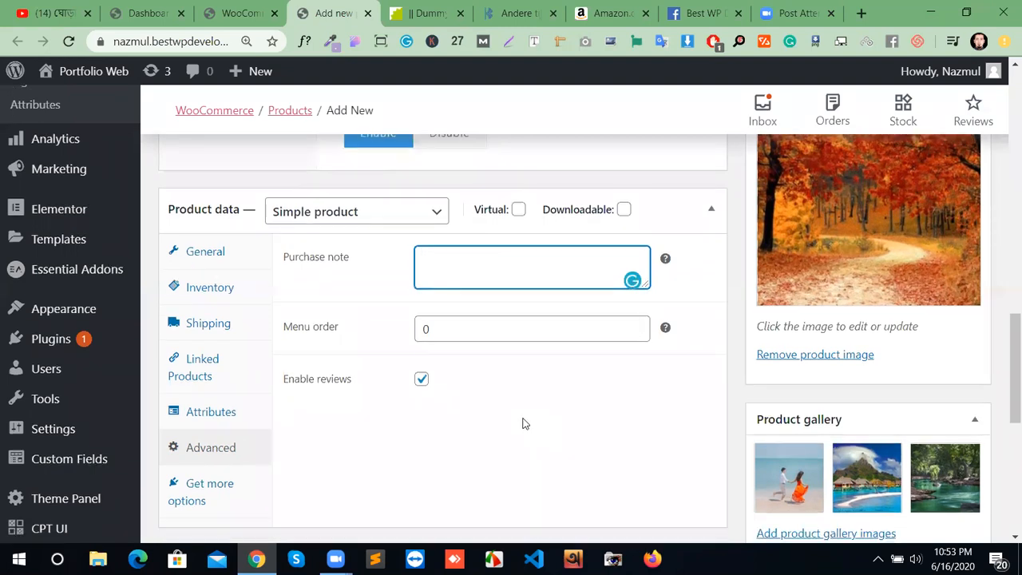
pyautogui.click(201, 349)
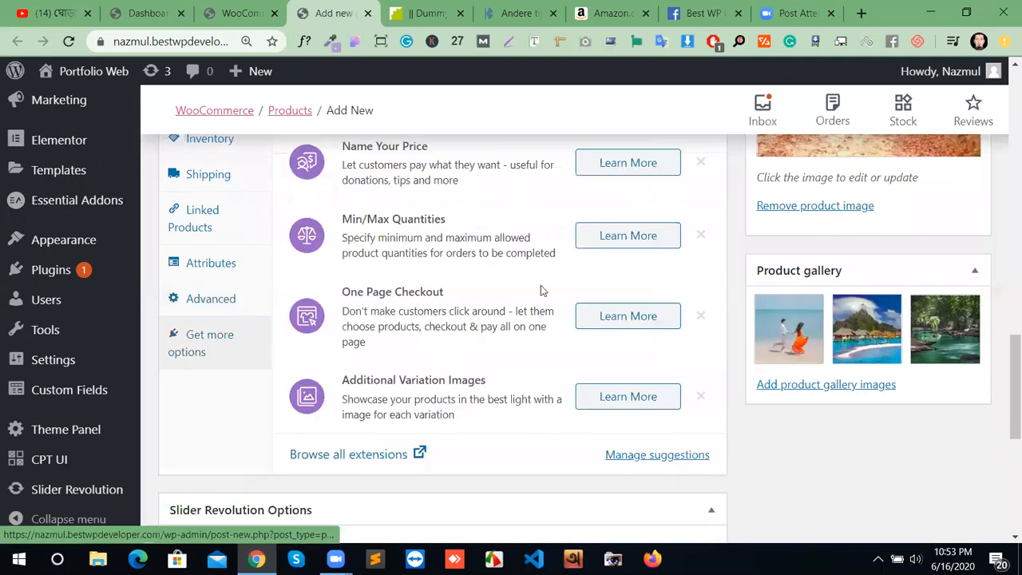
pyautogui.scroll(10, 477, 416)
pyautogui.scroll(-5, 475, 410)
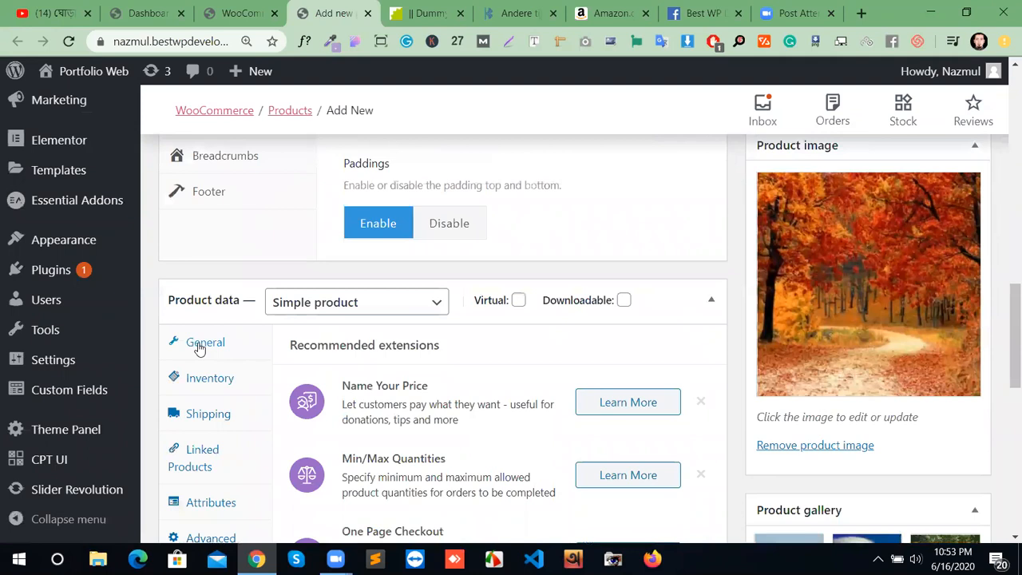
# Step: Review the product's general pricing data, short description and product image
pyautogui.click(201, 343)
pyautogui.scroll(-5, 511, 359)
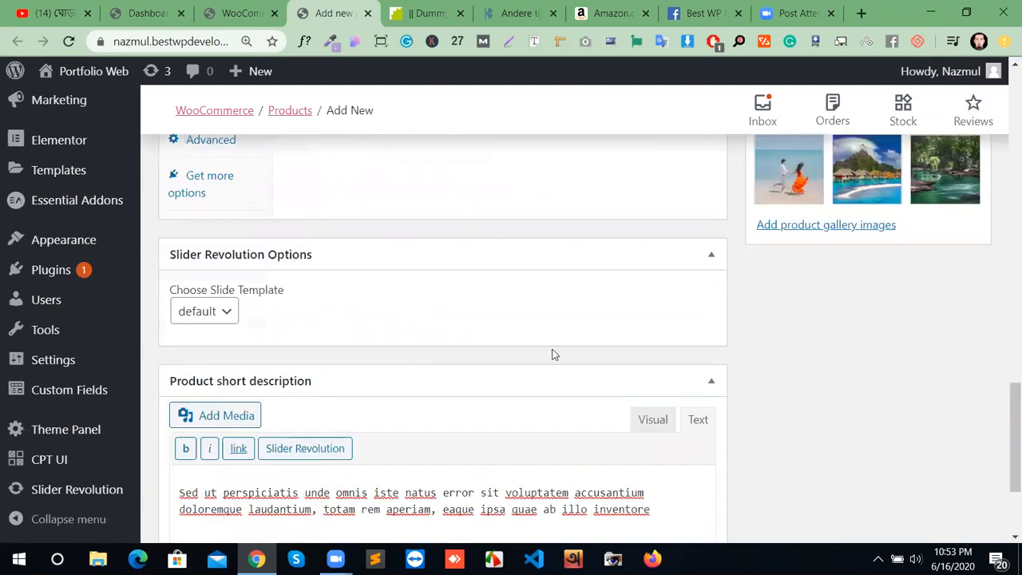
pyautogui.scroll(-1, 552, 354)
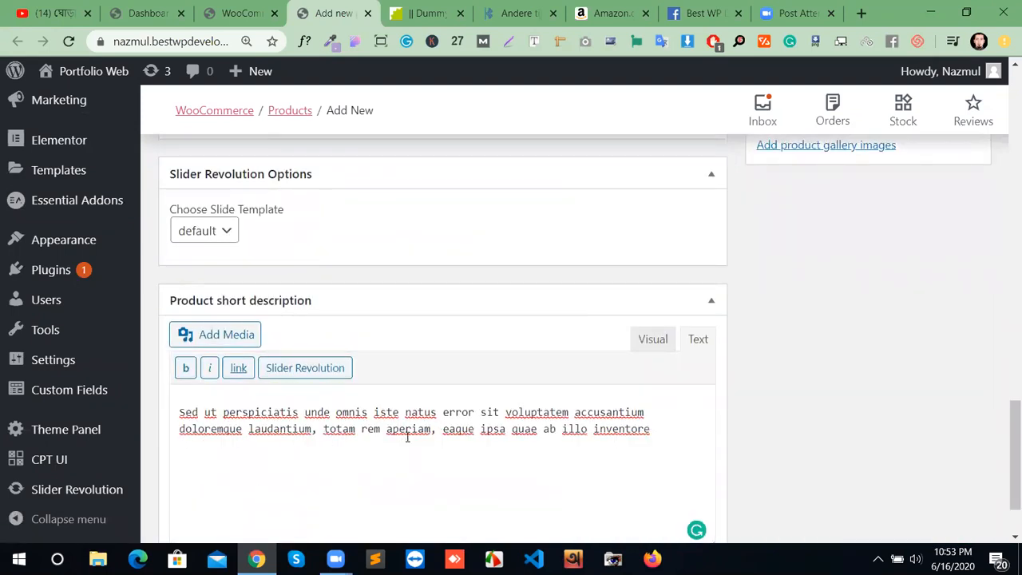
pyautogui.scroll(6, 474, 440)
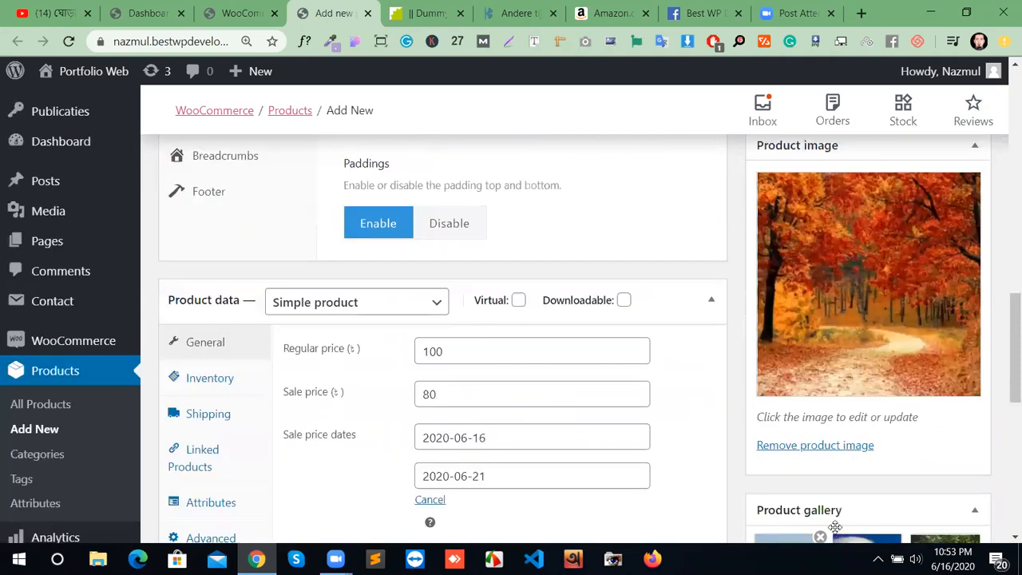
pyautogui.scroll(-1, 835, 522)
pyautogui.scroll(3, 858, 440)
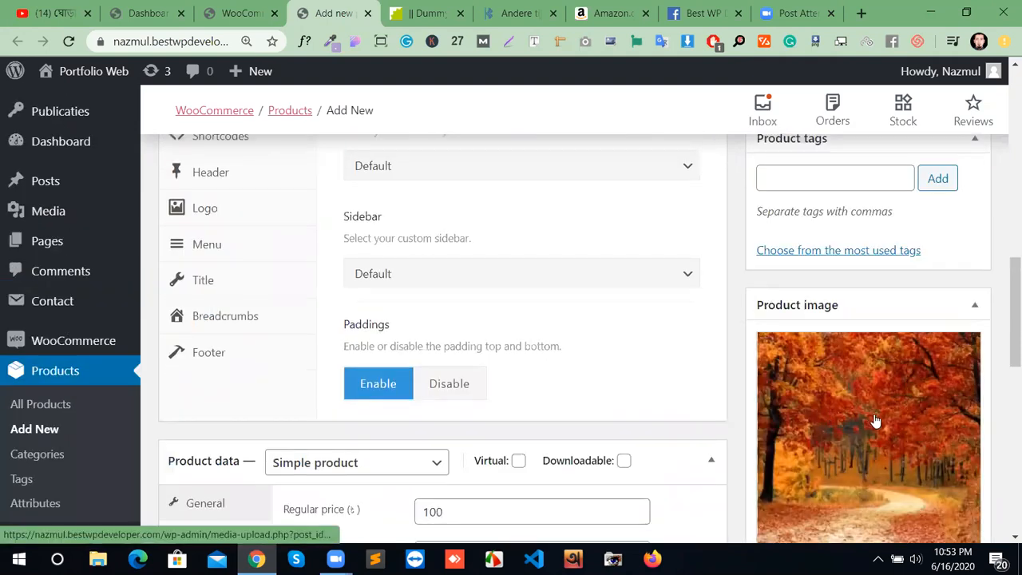
pyautogui.scroll(-1, 873, 420)
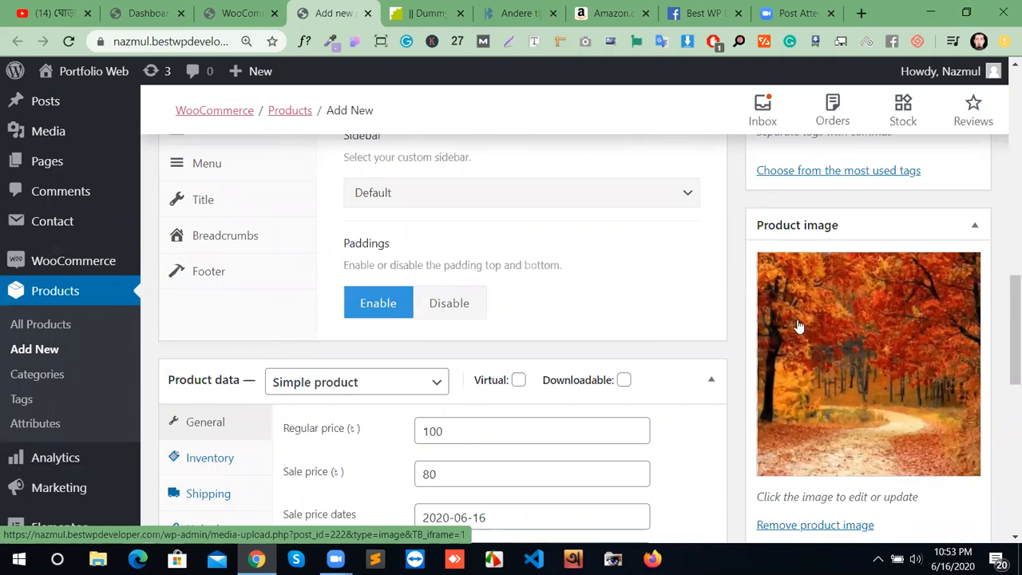
# Step: Set the product's Content Layout to Full Width in the OceanWP settings
pyautogui.scroll(2, 751, 363)
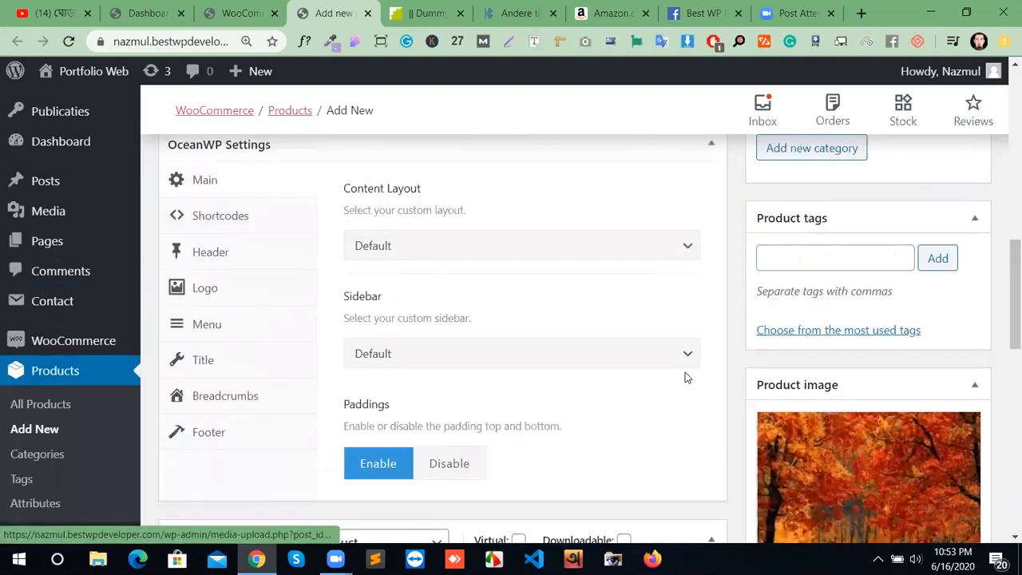
pyautogui.click(585, 252)
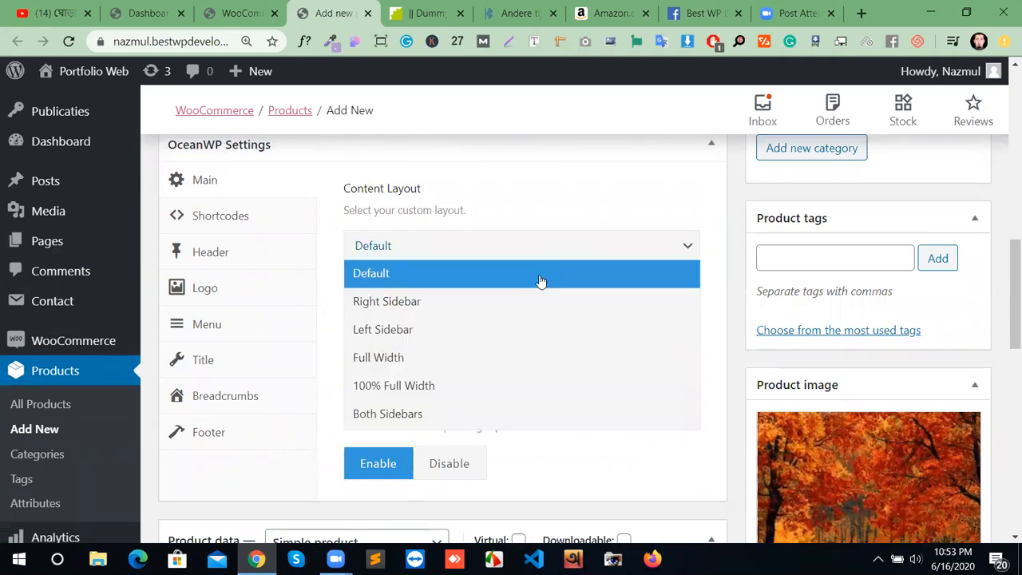
pyautogui.click(493, 364)
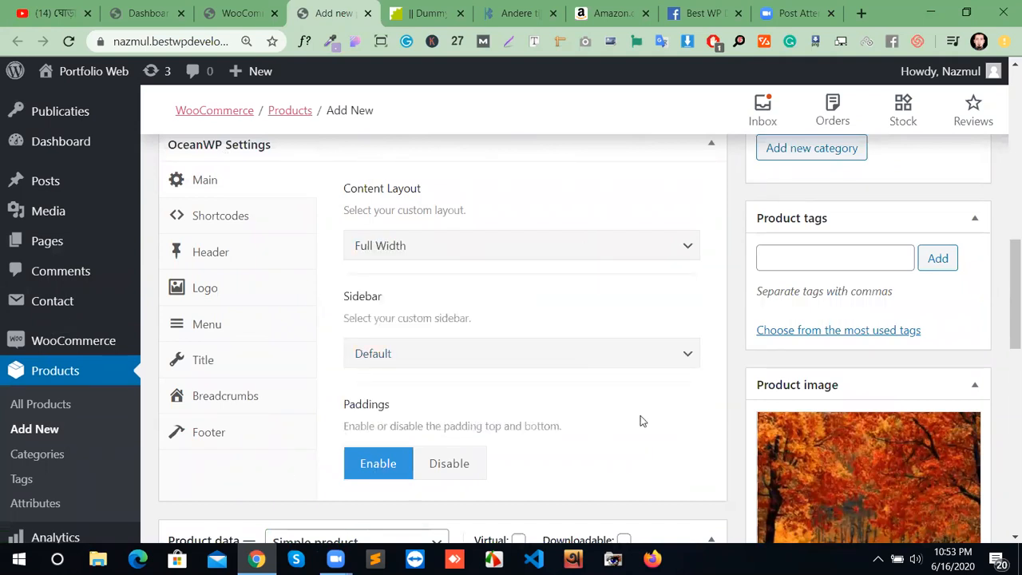
pyautogui.scroll(5, 799, 431)
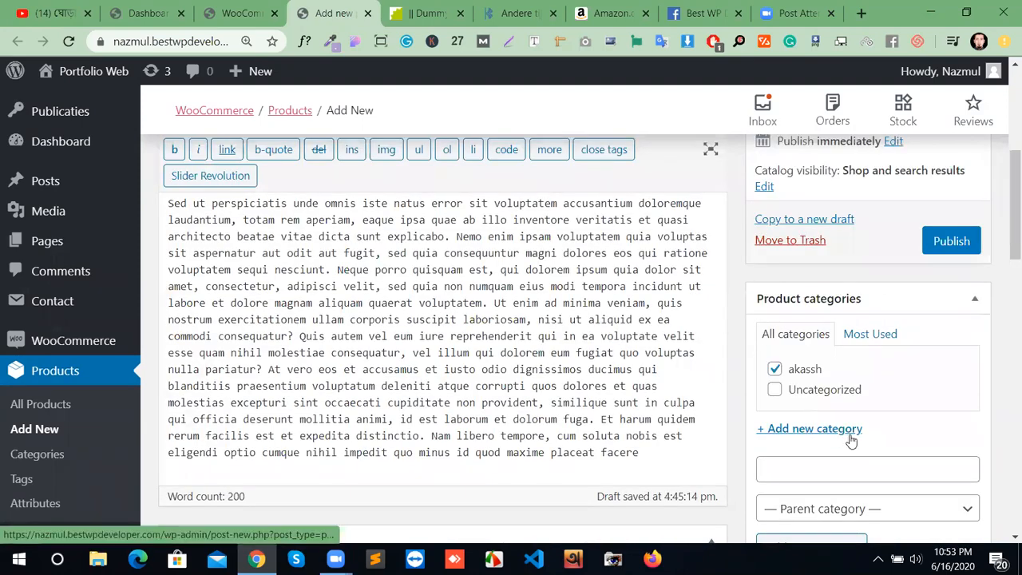
pyautogui.scroll(-3, 842, 438)
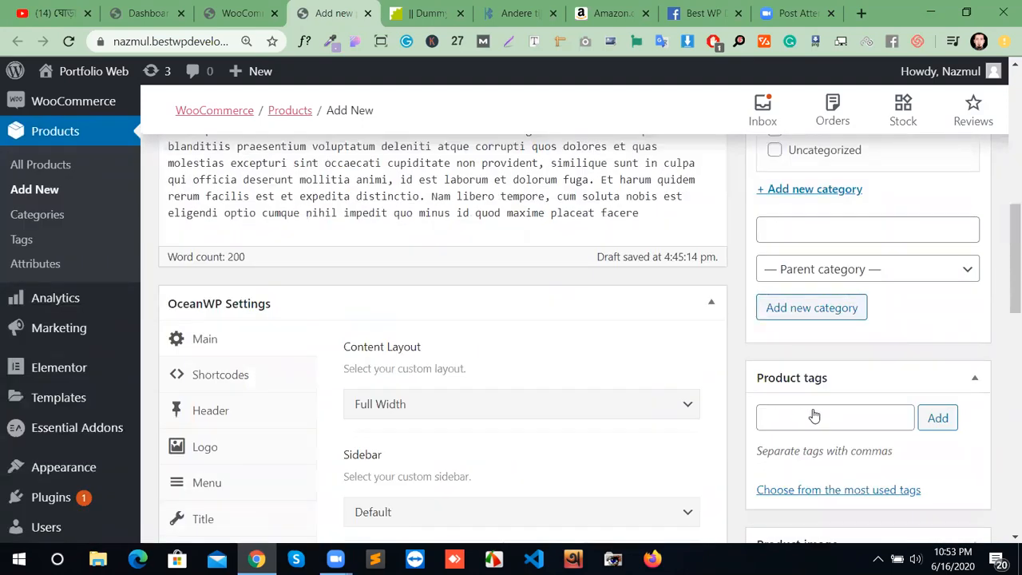
# Step: Publish the new product
pyautogui.scroll(4, 803, 414)
pyautogui.scroll(1, 768, 403)
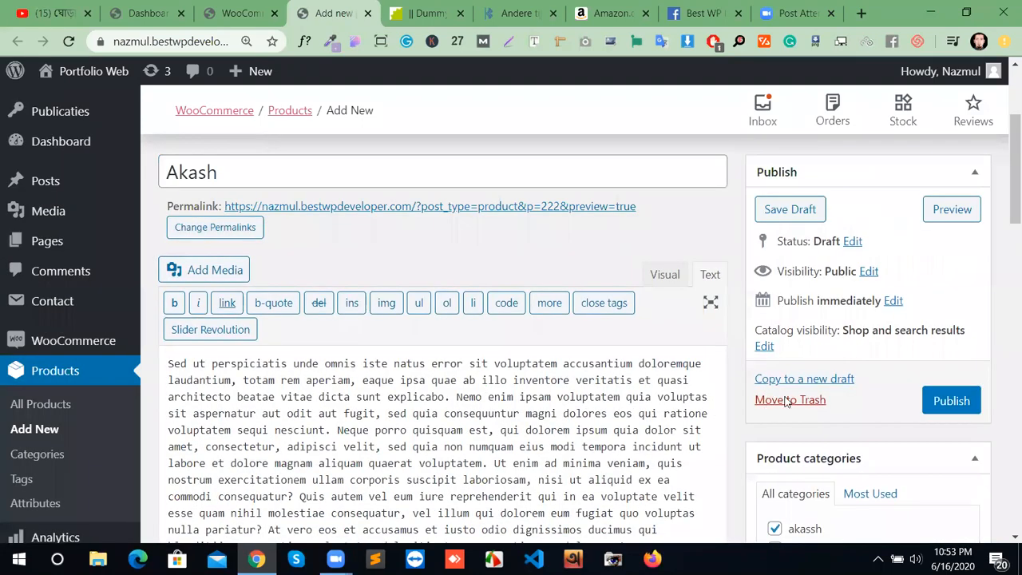
pyautogui.click(948, 393)
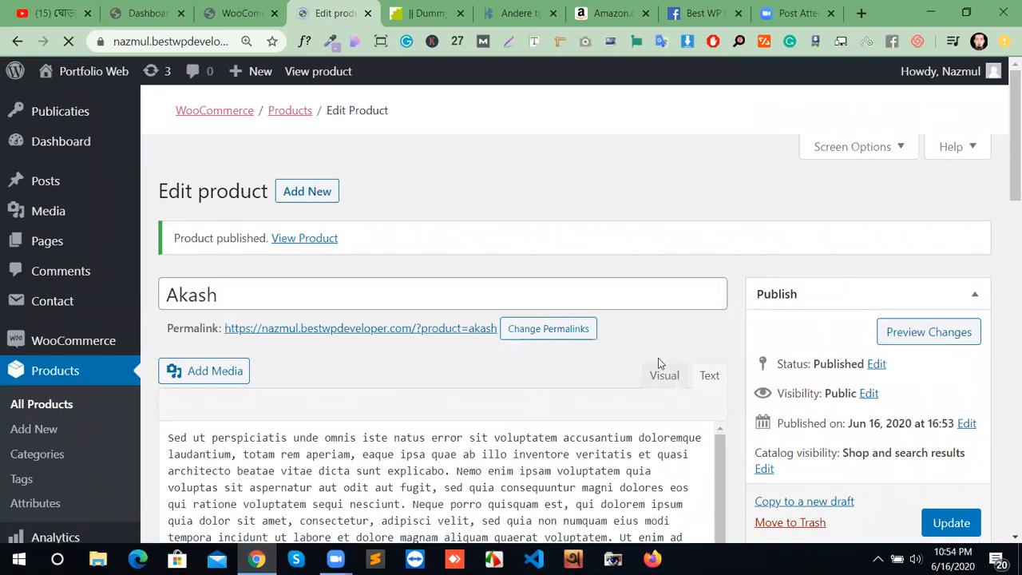
# Step: Open the published product's page from its permalink and examine the price, stock, category and image area
pyautogui.click(393, 334)
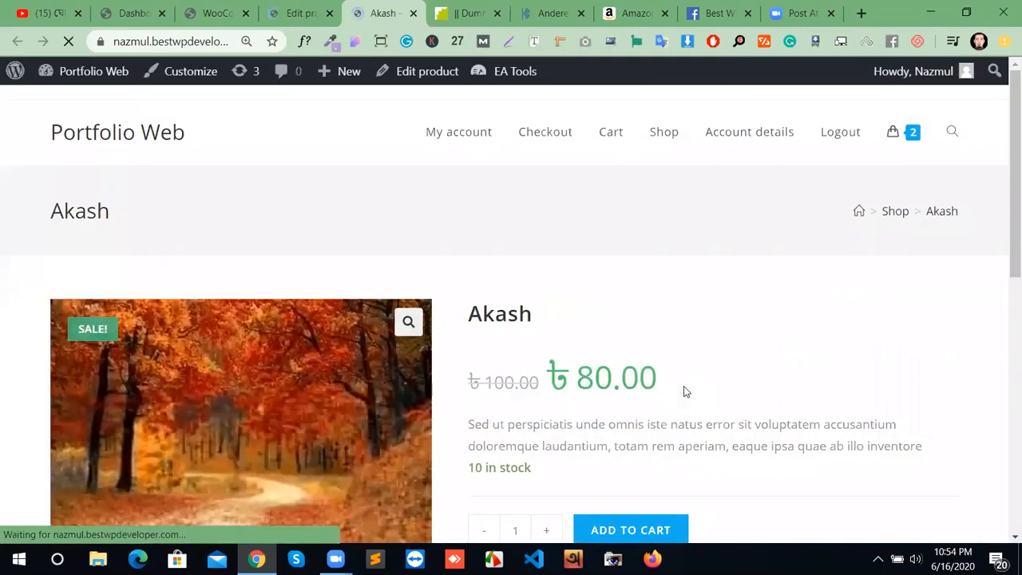
pyautogui.scroll(-2, 730, 359)
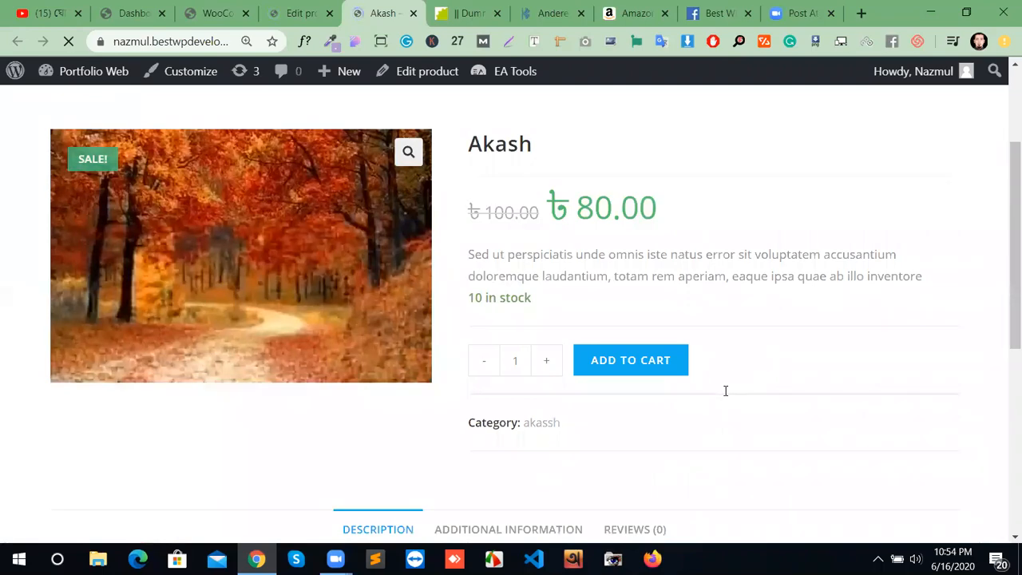
pyautogui.scroll(-3, 727, 392)
pyautogui.scroll(-3, 725, 397)
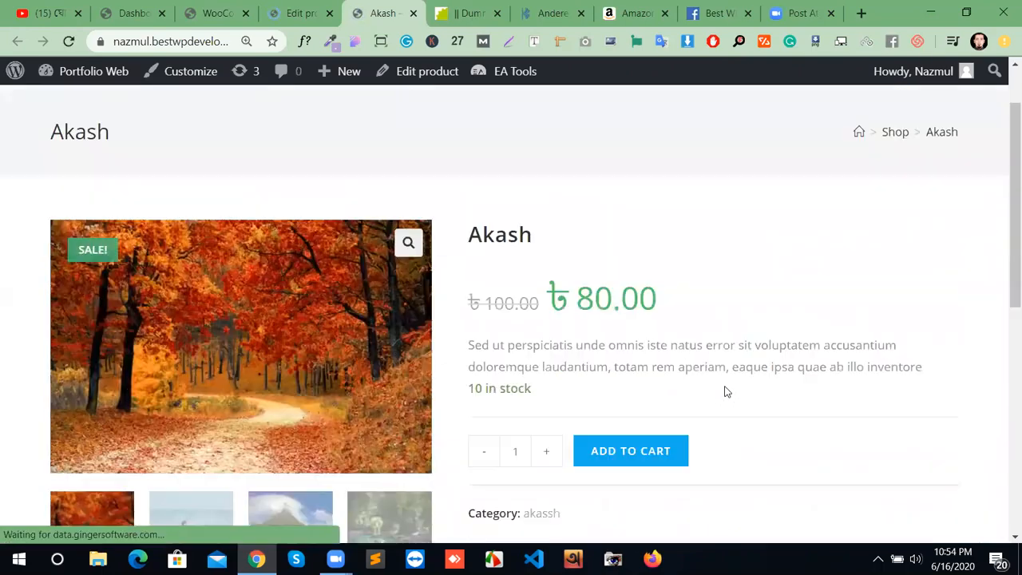
pyautogui.scroll(1, 756, 369)
pyautogui.scroll(1, 766, 386)
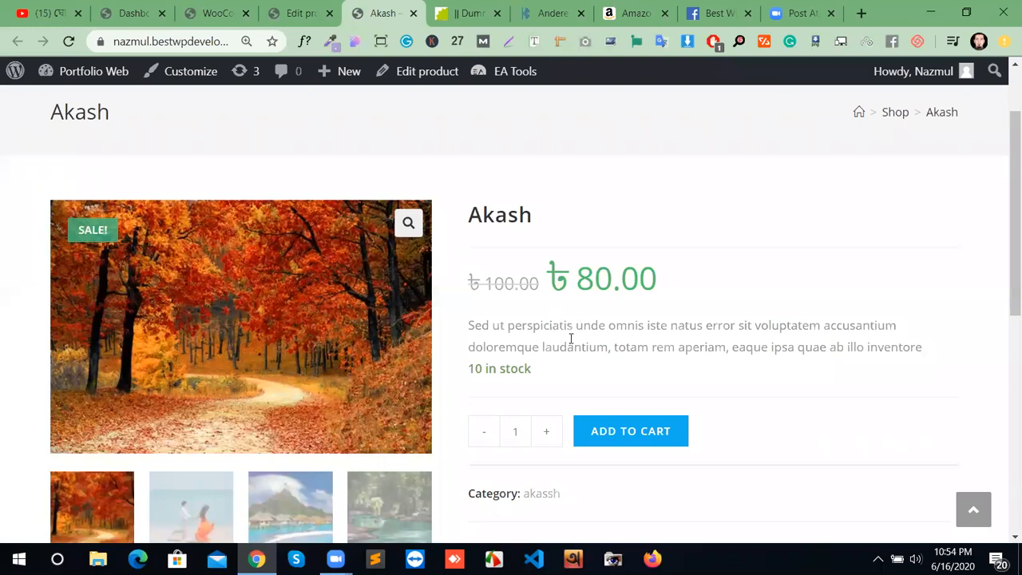
# Step: Compare the product's short description, sale pricing and inventory settings in the editor with the live product page
pyautogui.click(302, 14)
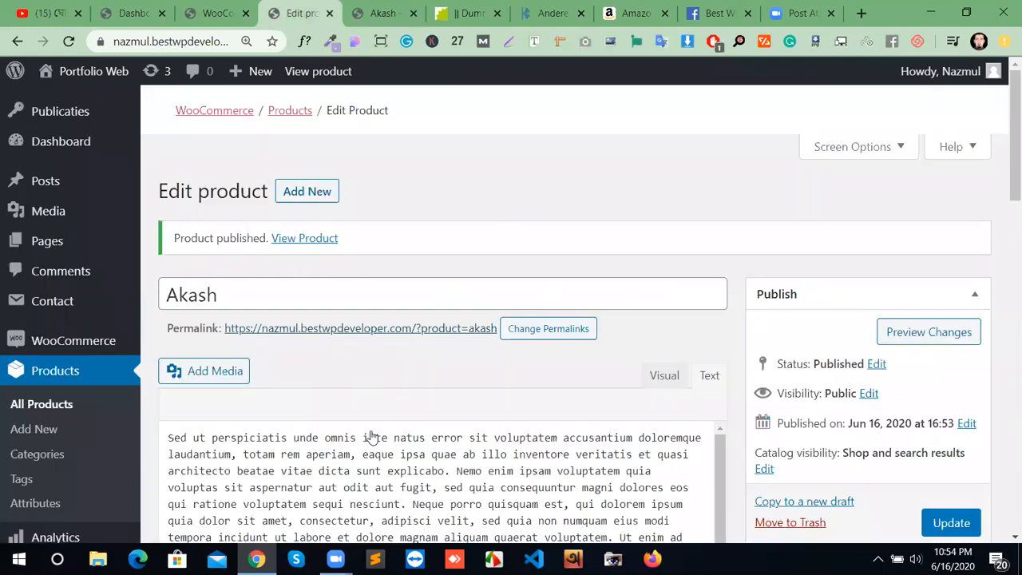
pyautogui.scroll(-15, 370, 436)
pyautogui.scroll(-1, 303, 472)
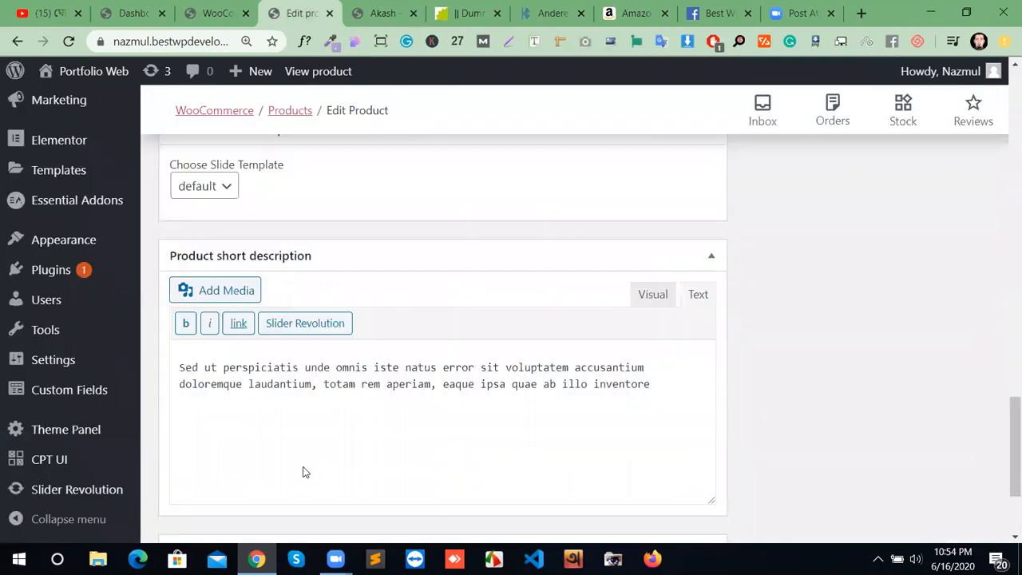
pyautogui.scroll(5, 303, 473)
pyautogui.hotkey('ctrl', 'Tab')
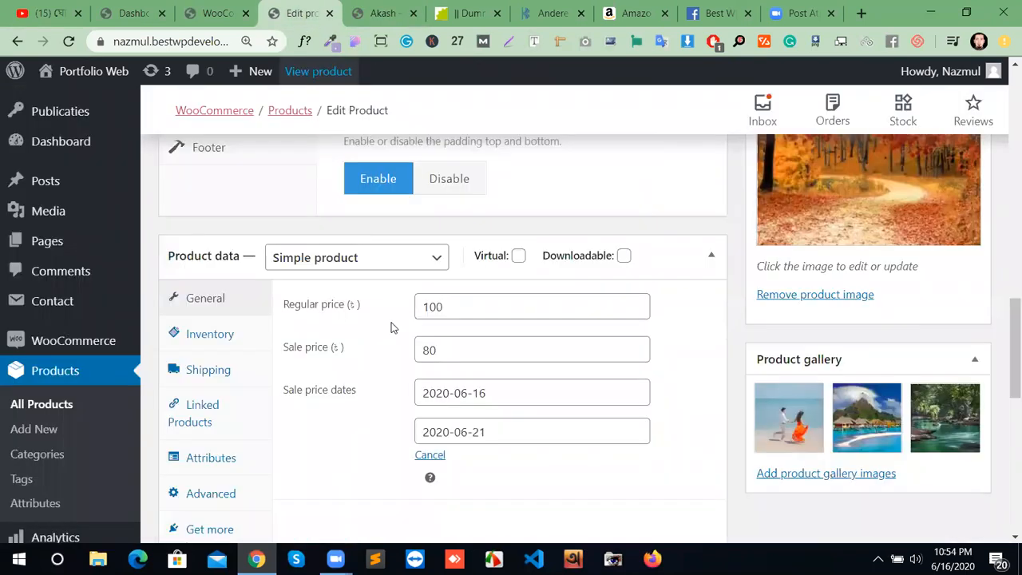
pyautogui.click(288, 13)
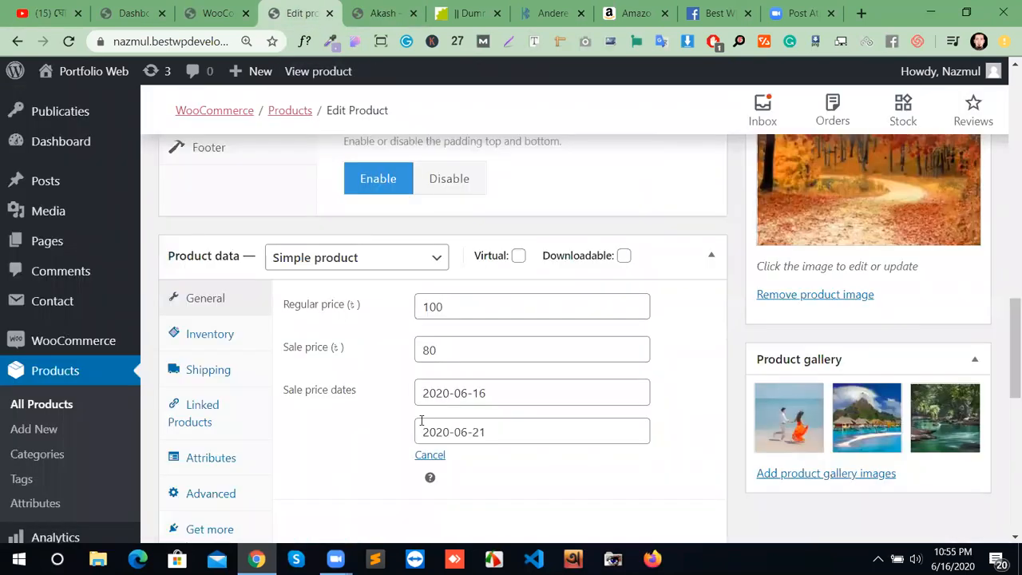
pyautogui.scroll(-2, 421, 421)
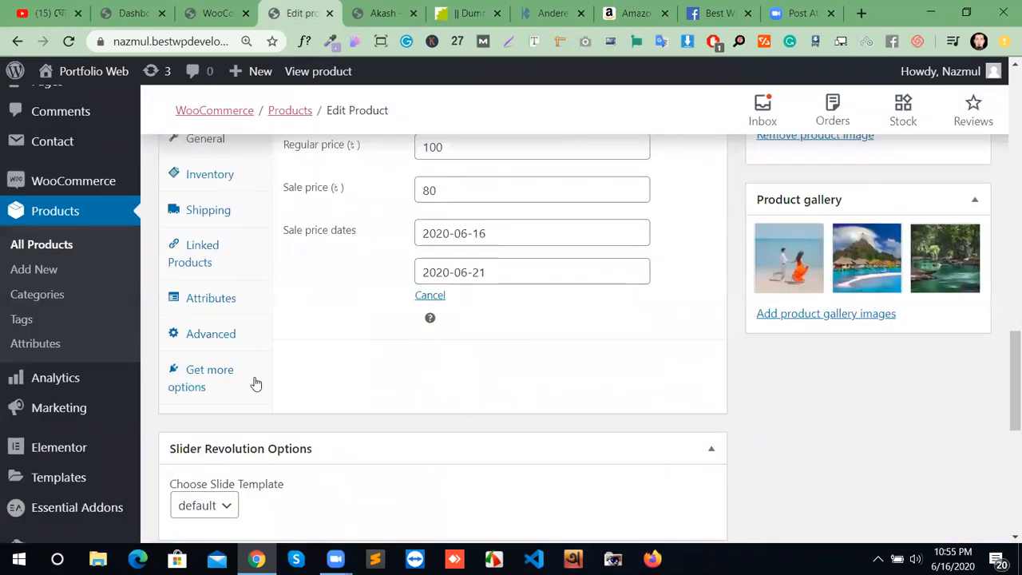
pyautogui.scroll(3, 256, 385)
pyautogui.click(216, 416)
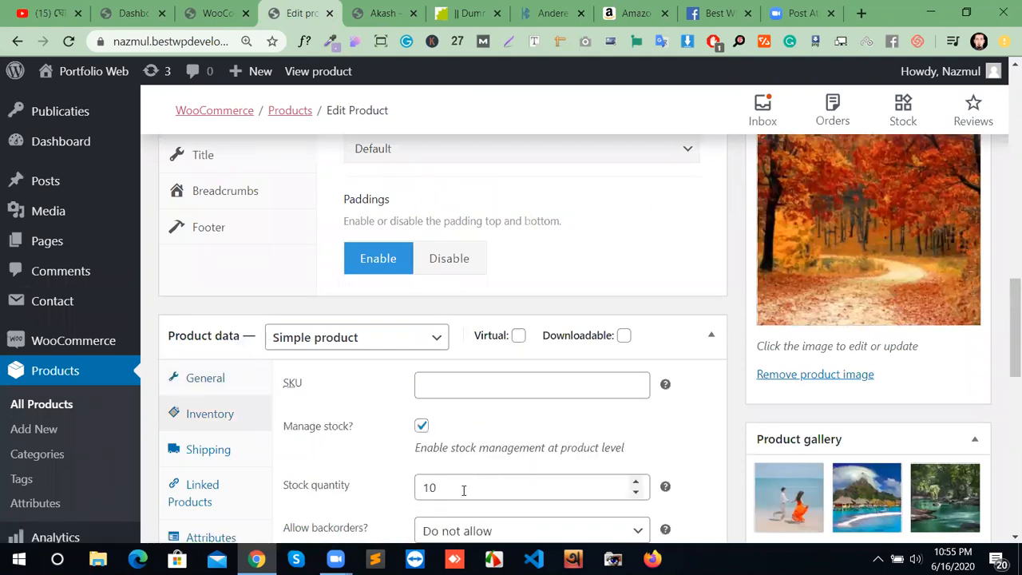
pyautogui.click(387, 15)
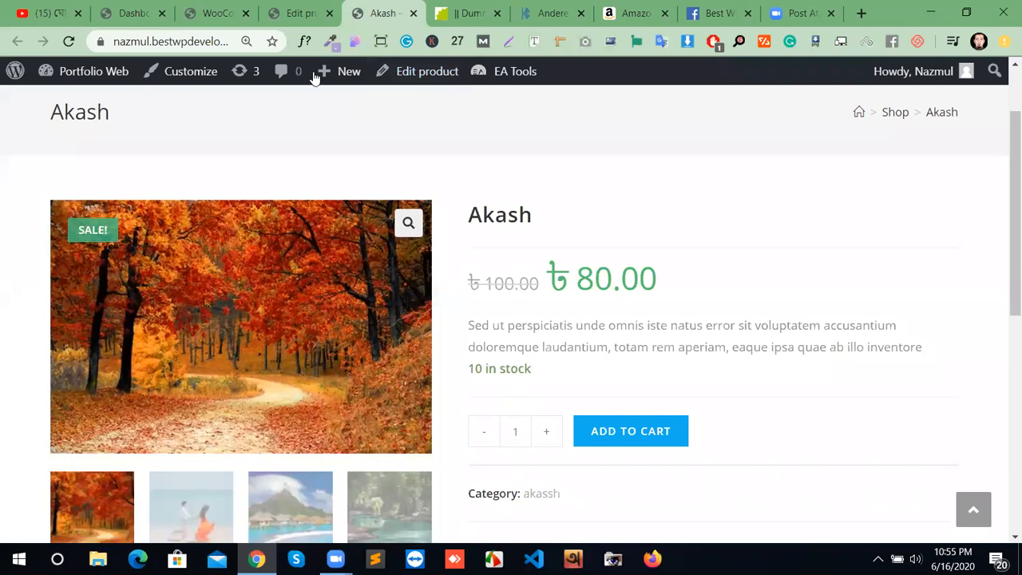
# Step: Review the WooCommerce Advanced page setup and the Products settings for units, reviews and ratings
pyautogui.click(220, 16)
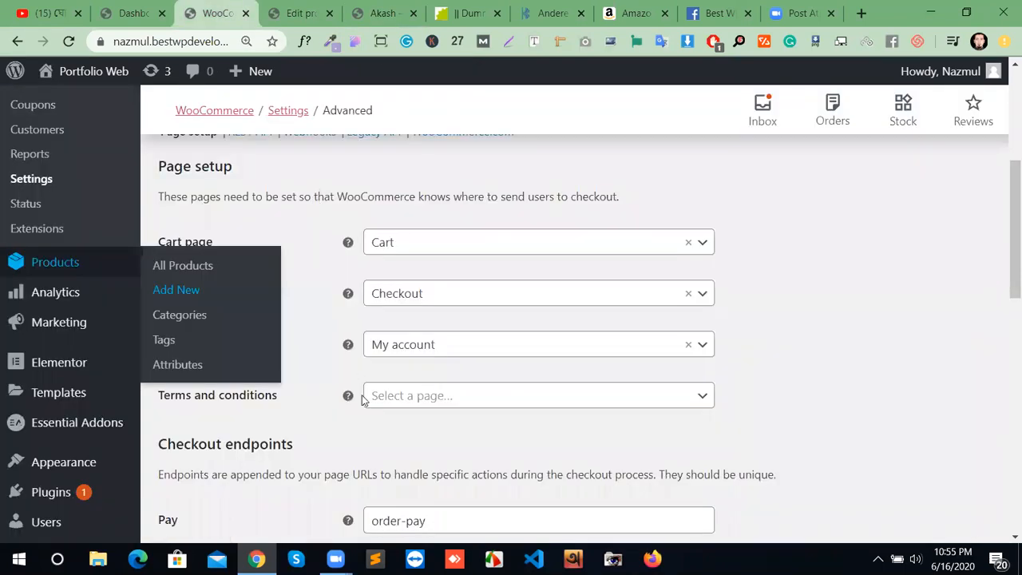
pyautogui.scroll(-6, 440, 413)
pyautogui.scroll(-4, 545, 466)
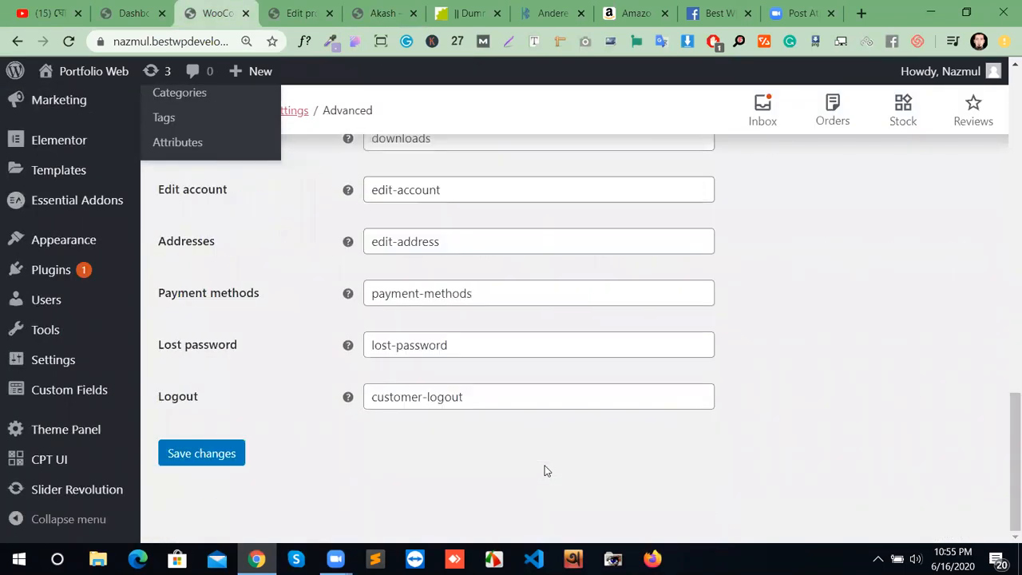
pyautogui.scroll(15, 562, 466)
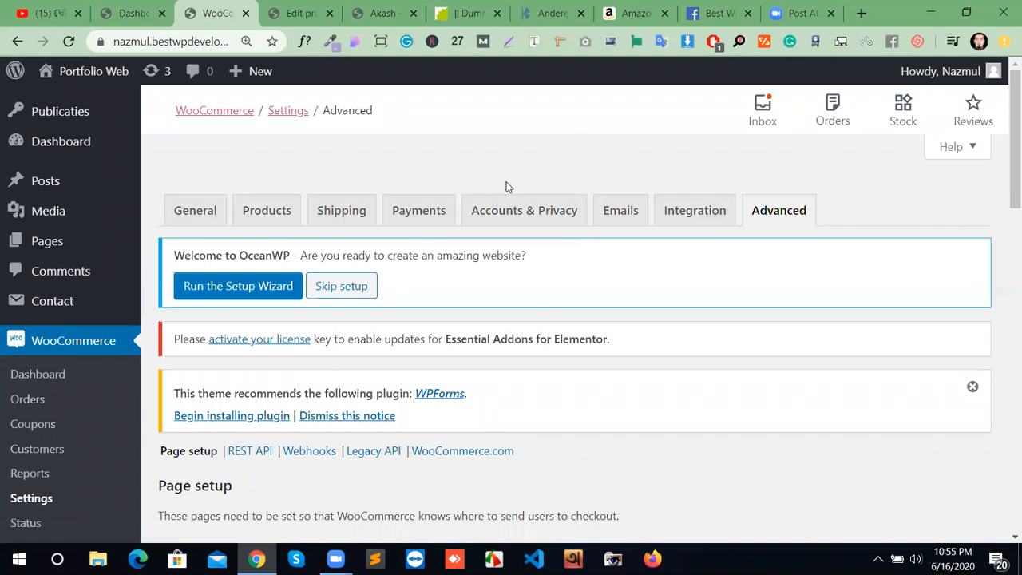
pyautogui.click(282, 203)
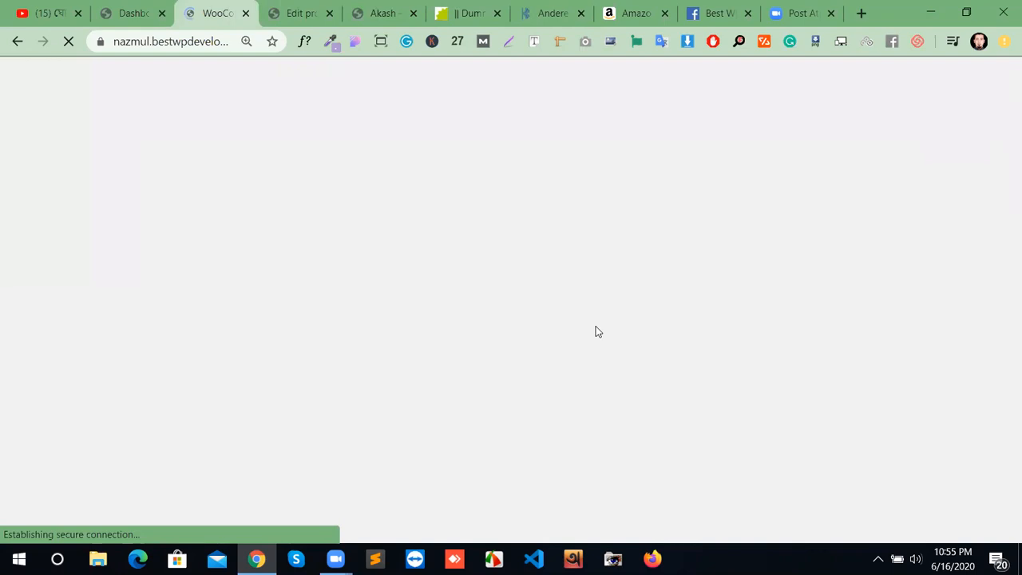
pyautogui.scroll(-4, 567, 276)
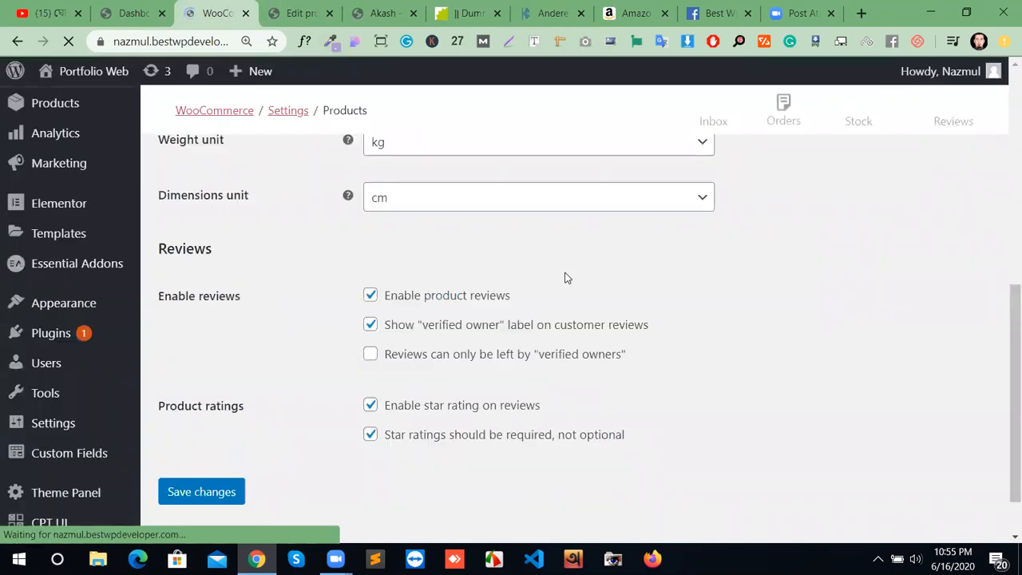
pyautogui.scroll(-2, 567, 276)
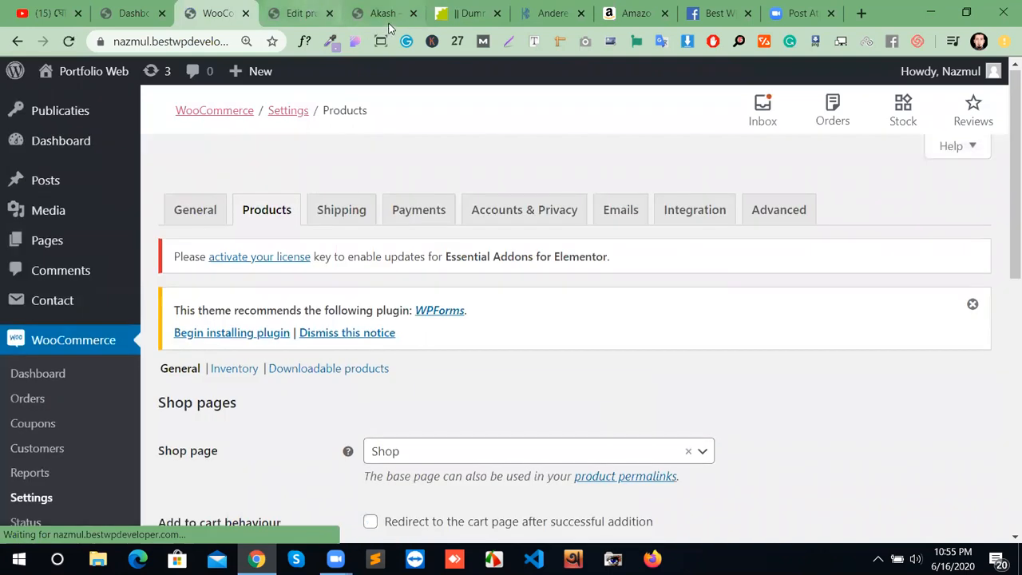
# Step: Return to the live product page and try the quantity selector, leaving the quantity at 6
pyautogui.click(382, 22)
pyautogui.scroll(-2, 548, 285)
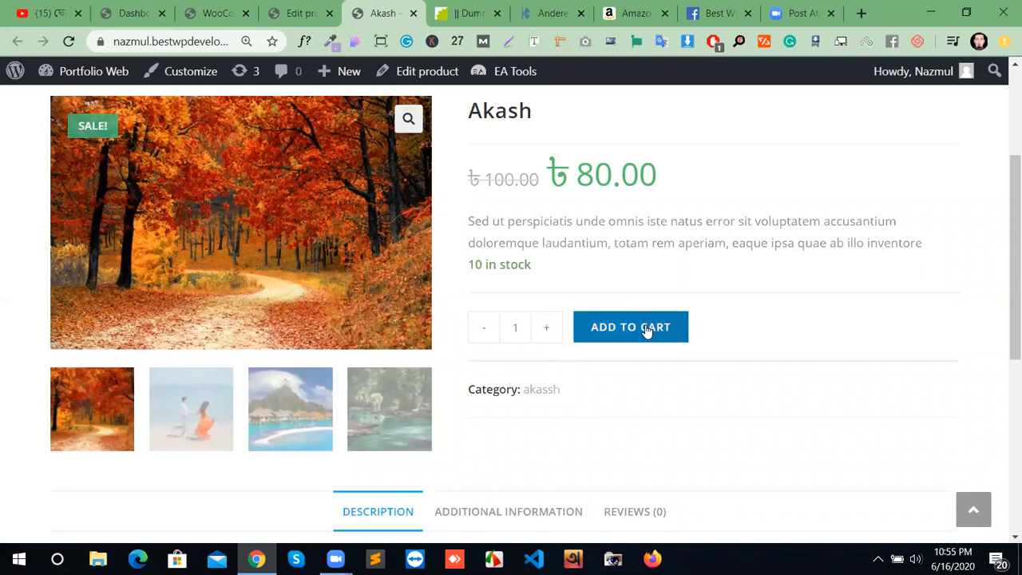
pyautogui.click(550, 329)
pyautogui.click(550, 330)
pyautogui.click(550, 330)
pyautogui.click(547, 335)
pyautogui.click(545, 339)
pyautogui.click(486, 338)
pyautogui.click(486, 338)
pyautogui.click(485, 339)
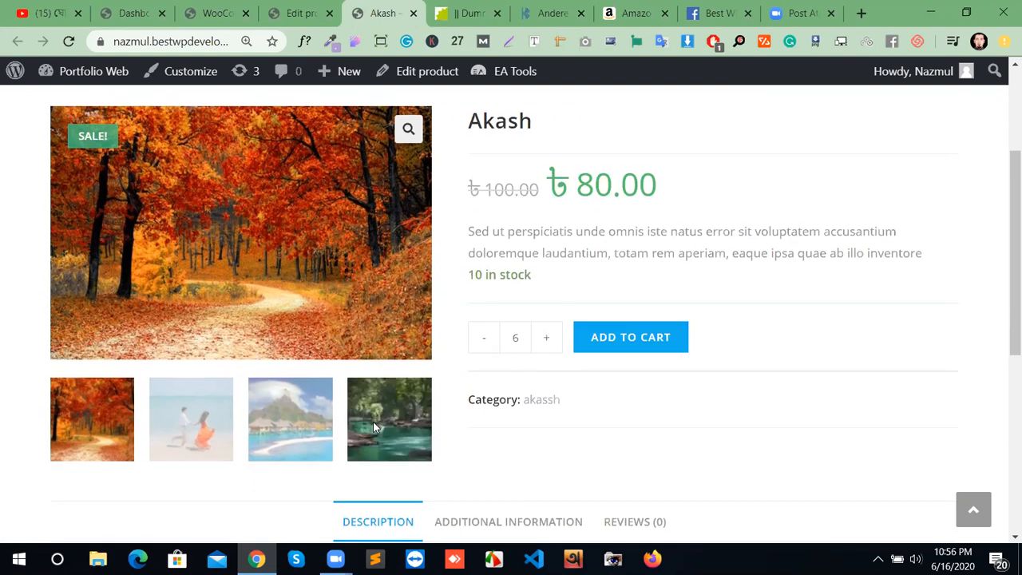
# Step: Check the sale badge on the product page and show the beach, island and forest river gallery images
pyautogui.scroll(3, 373, 421)
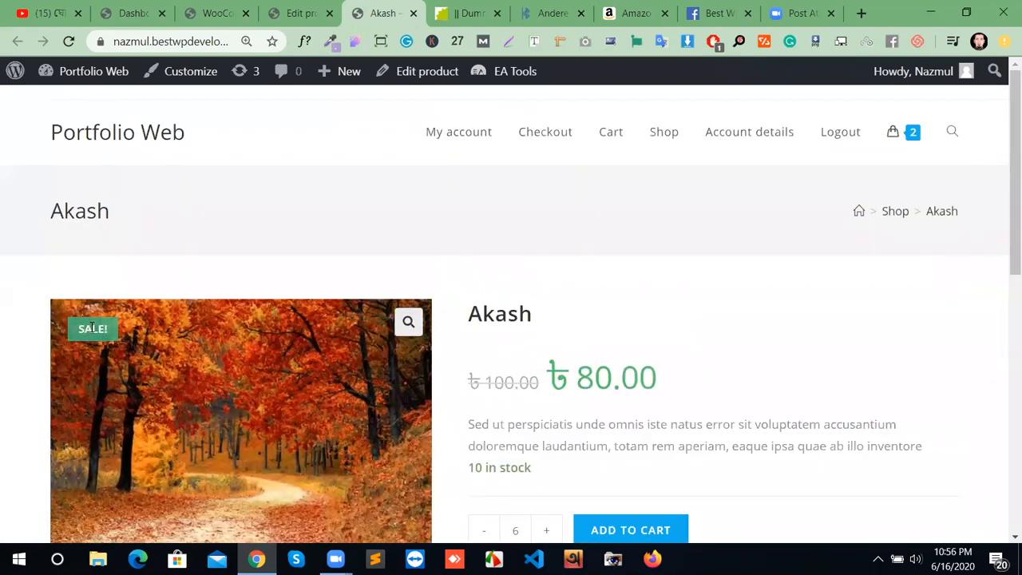
pyautogui.scroll(-2, 129, 351)
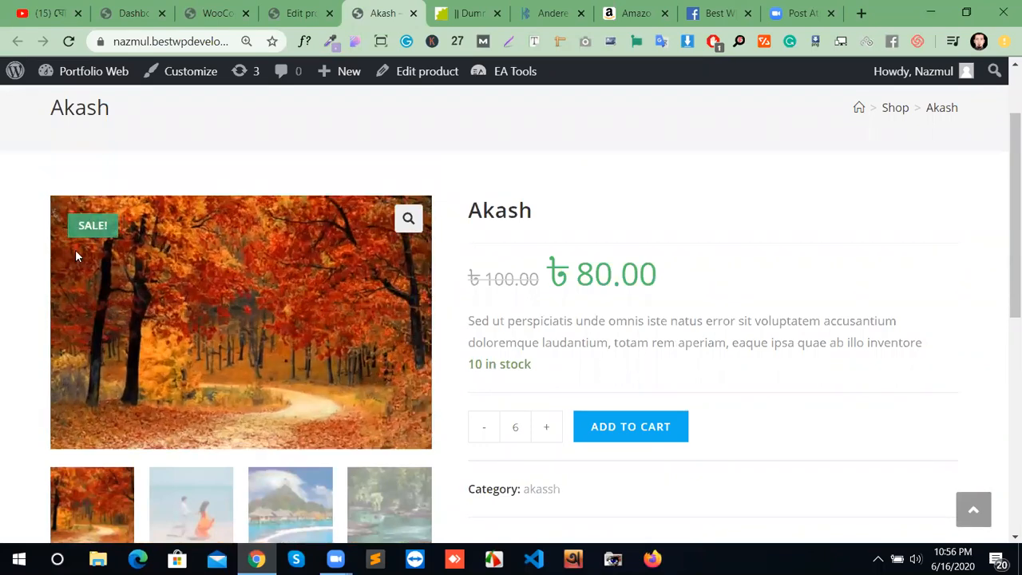
pyautogui.scroll(-1, 200, 307)
pyautogui.scroll(-5, 199, 308)
pyautogui.scroll(4, 206, 294)
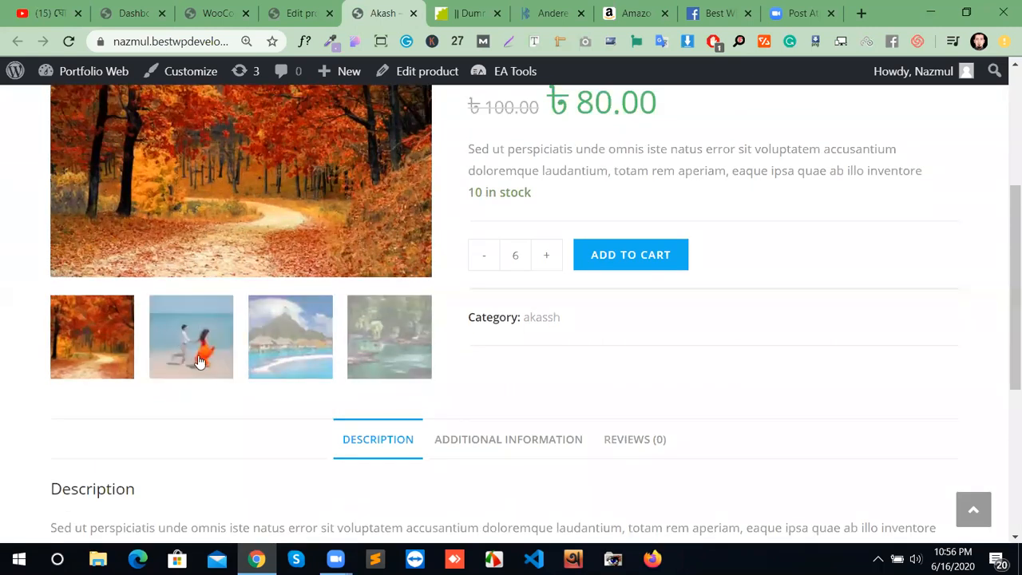
pyautogui.click(177, 340)
pyautogui.click(315, 363)
pyautogui.click(386, 360)
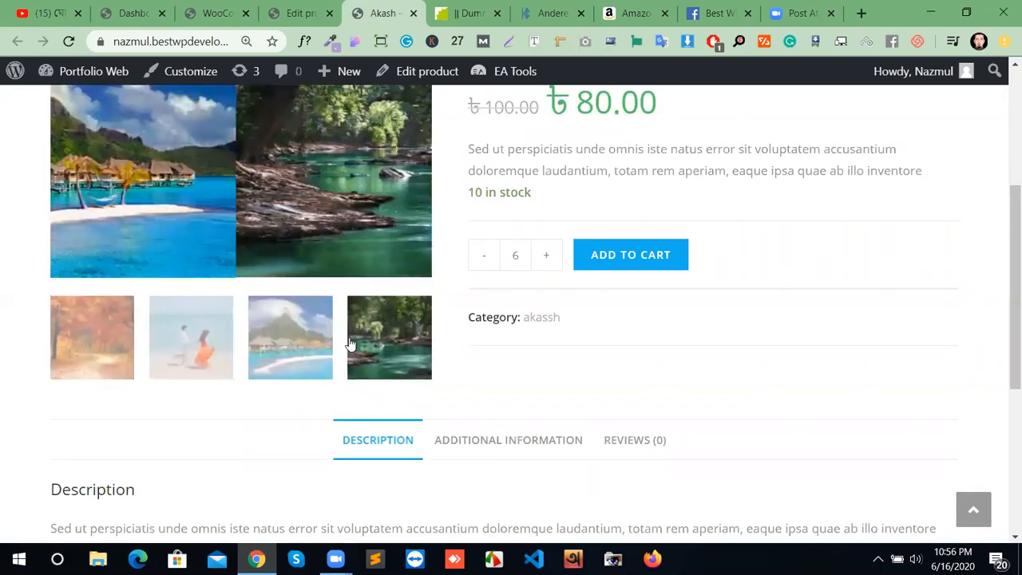
# Step: Examine the full description on the product page and check the Content Layout in the product's OceanWP settings
pyautogui.scroll(3, 251, 353)
pyautogui.scroll(-5, 349, 223)
pyautogui.scroll(4, 349, 224)
pyautogui.scroll(-3, 350, 228)
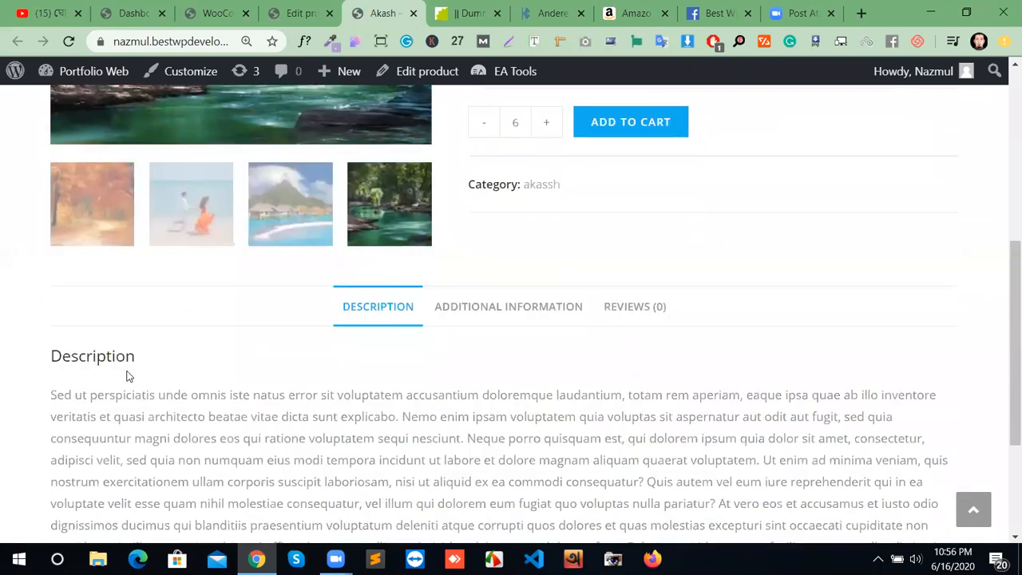
pyautogui.scroll(-2, 155, 381)
pyautogui.scroll(-1, 184, 290)
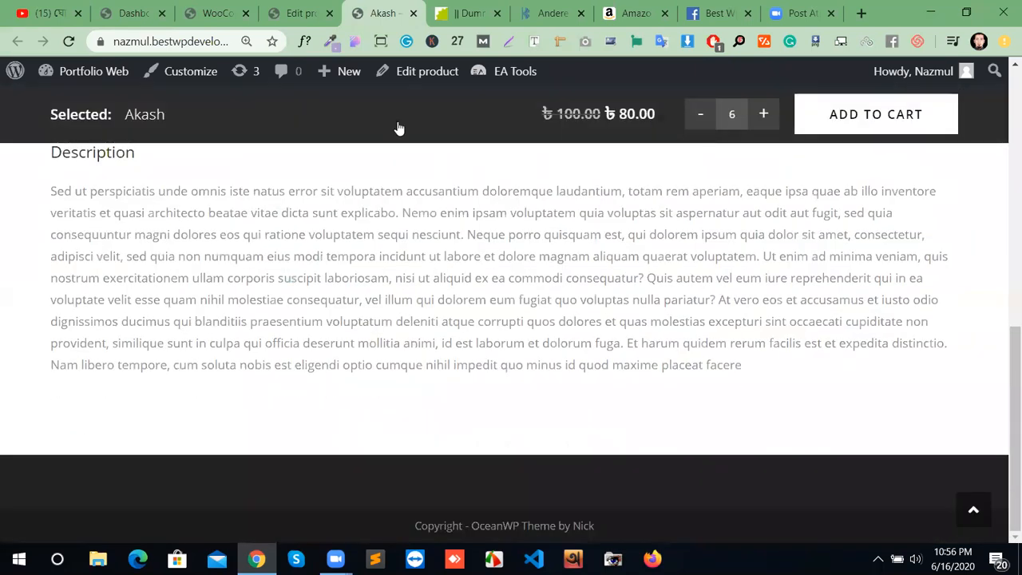
pyautogui.hotkey('ctrl', 'shift', 'Tab')
pyautogui.scroll(10, 348, 423)
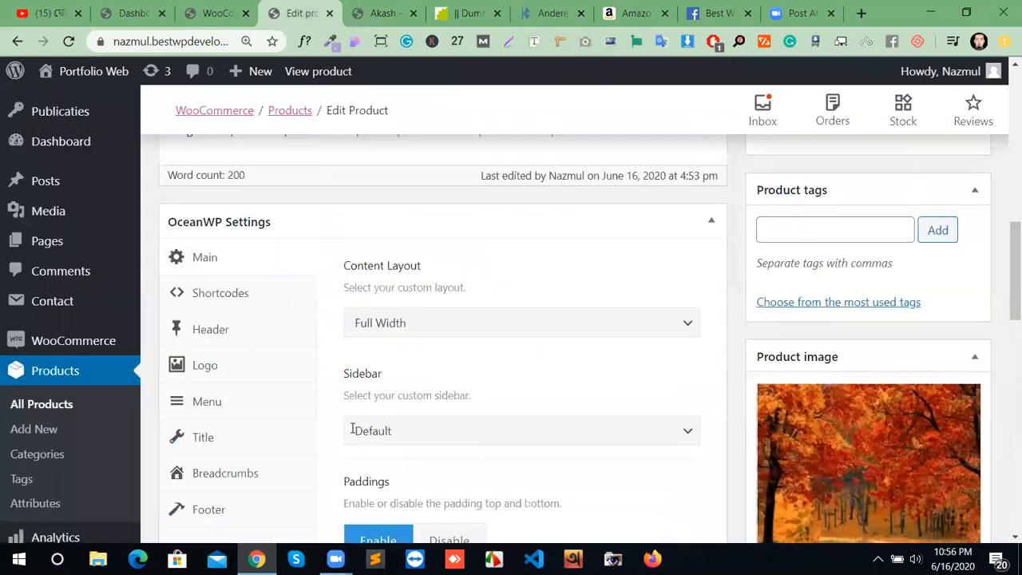
pyautogui.click(384, 13)
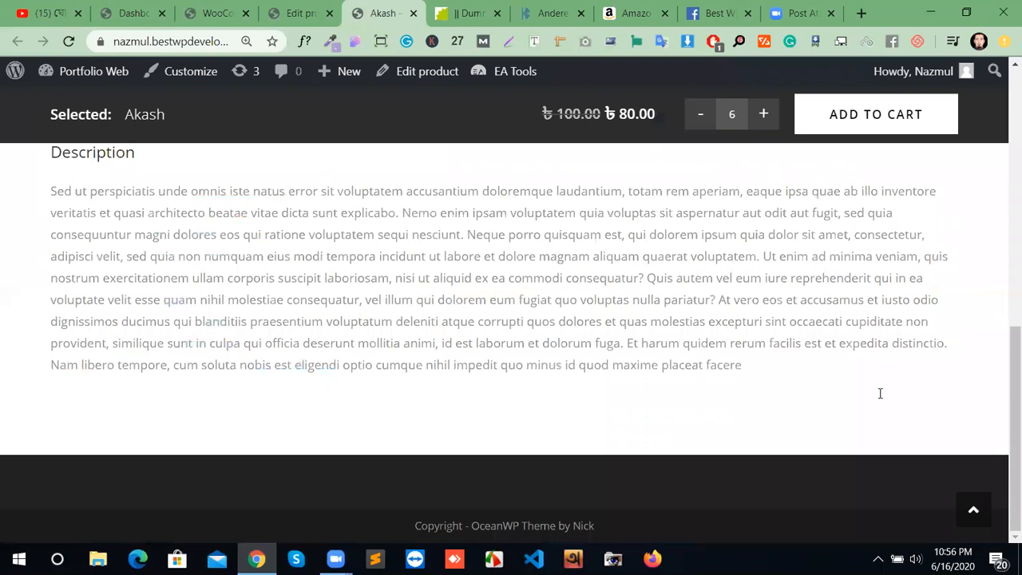
# Step: View the product page's Additional Information and Reviews sections, and look over the main product details again
pyautogui.scroll(8, 554, 363)
pyautogui.scroll(-6, 554, 364)
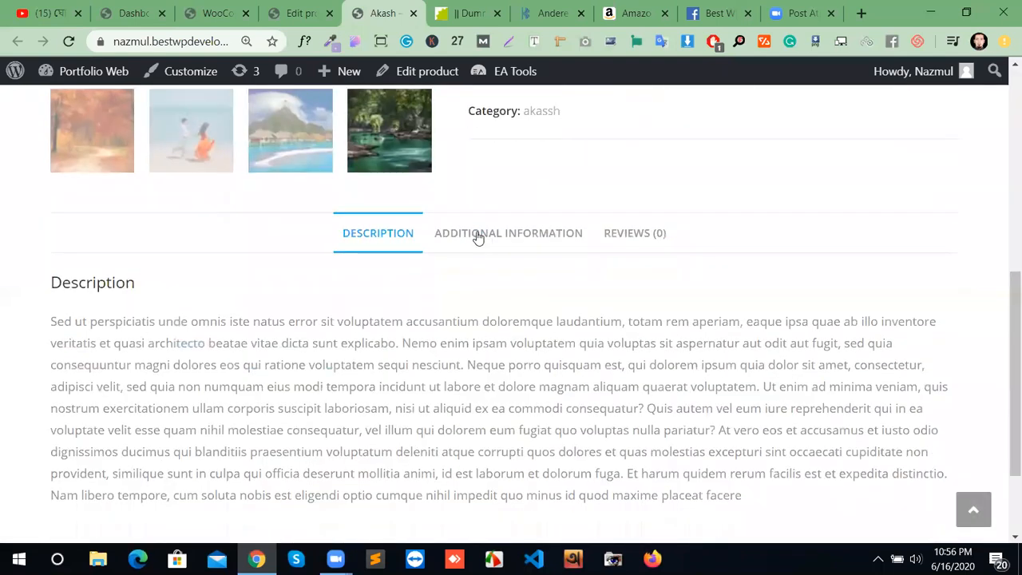
pyautogui.click(477, 235)
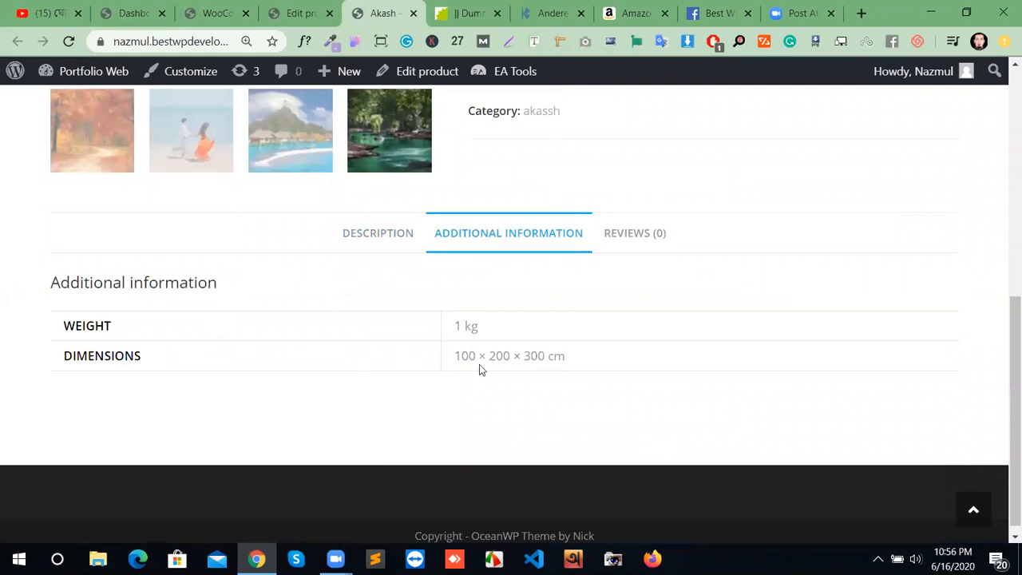
pyautogui.click(662, 231)
pyautogui.scroll(-3, 270, 315)
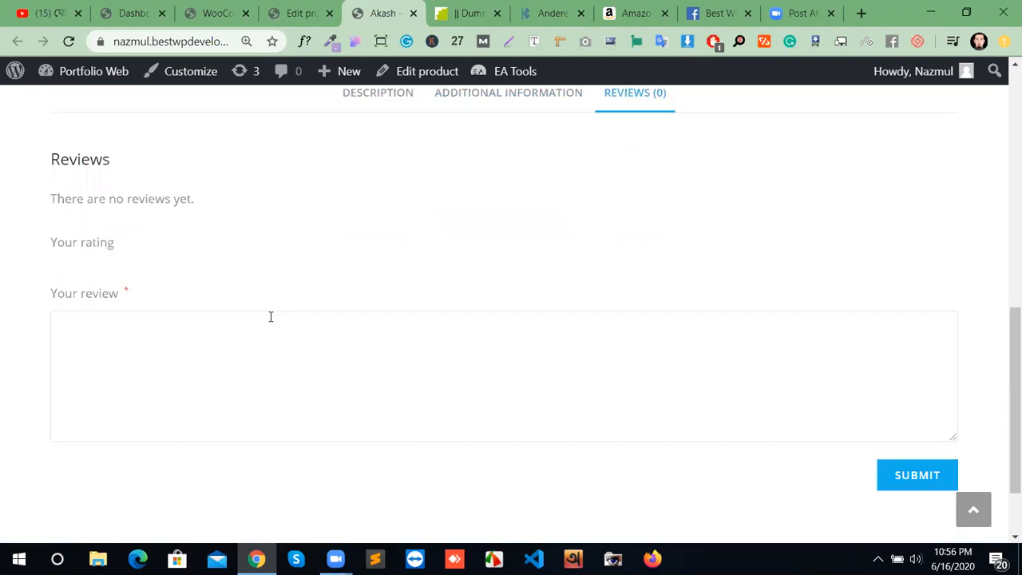
pyautogui.scroll(2, 293, 326)
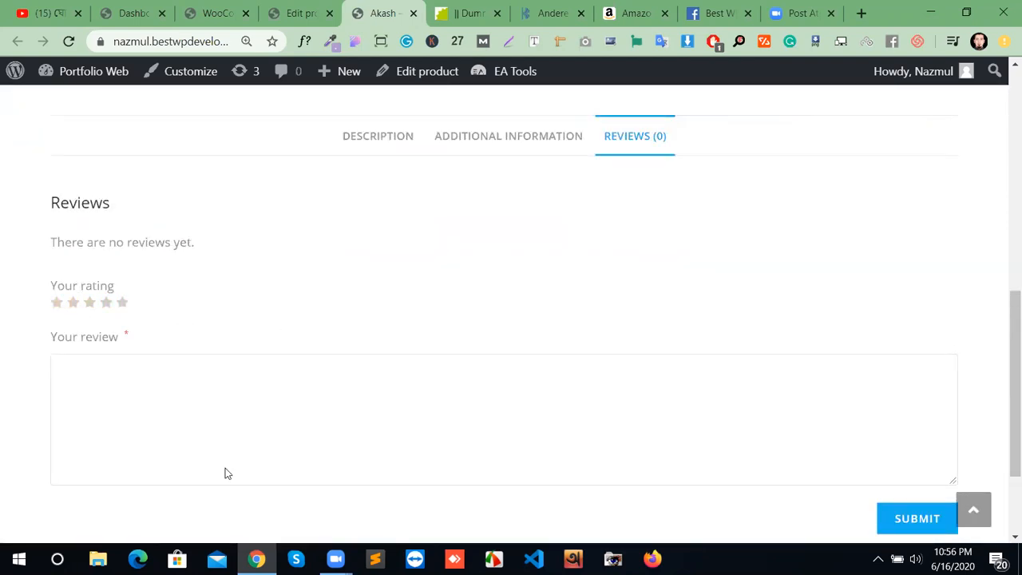
pyautogui.scroll(7, 565, 390)
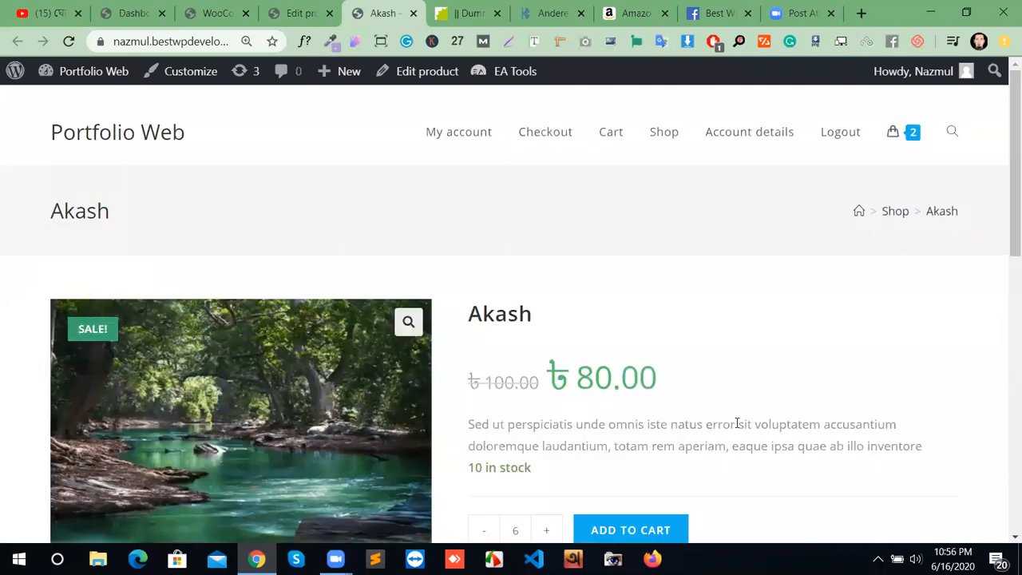
pyautogui.scroll(-3, 735, 435)
pyautogui.scroll(2, 815, 420)
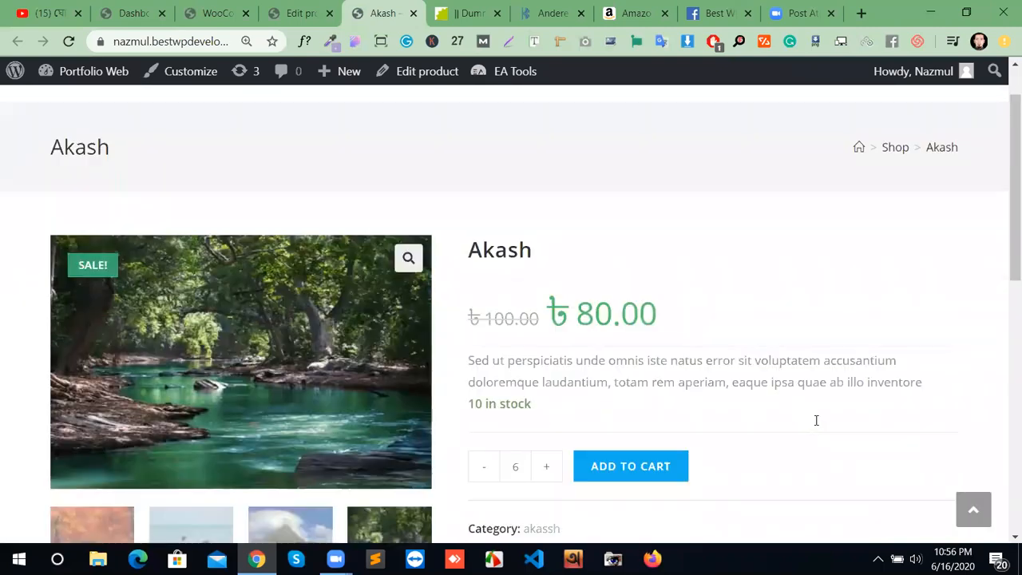
# Step: Add 6 units of the Akash product to the cart from its product page
pyautogui.scroll(-8, 772, 464)
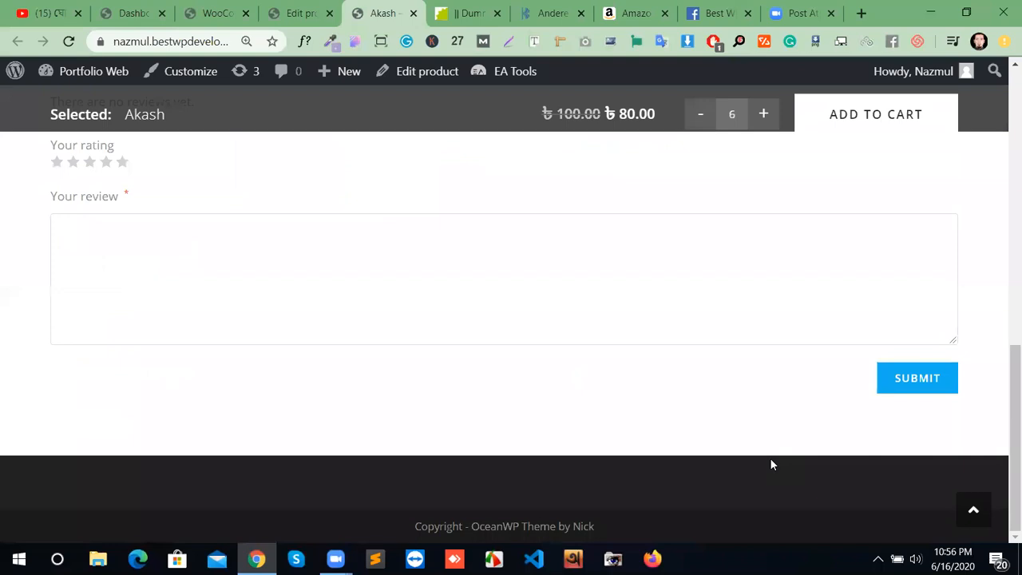
pyautogui.scroll(4, 772, 463)
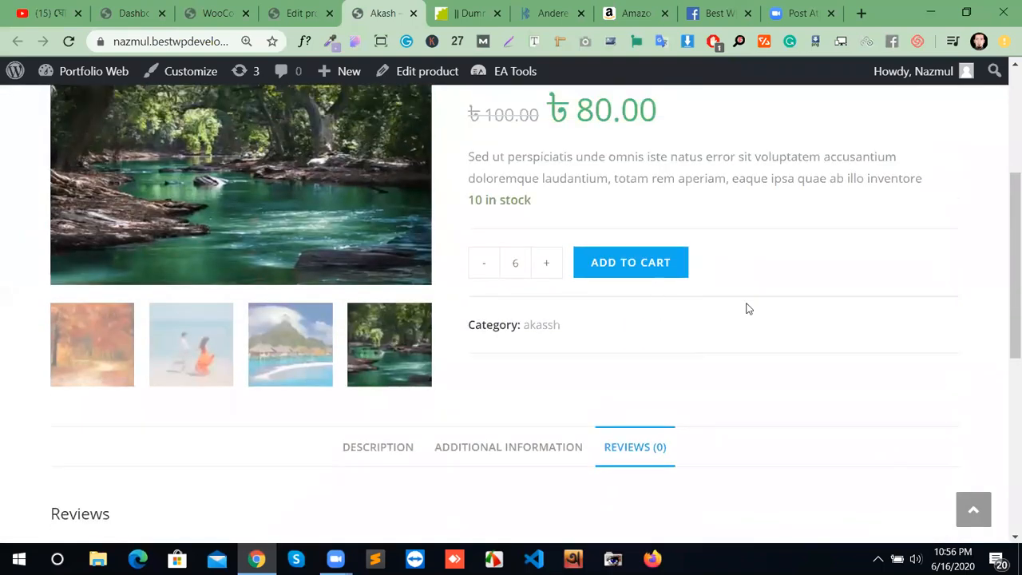
pyautogui.scroll(-3, 748, 311)
pyautogui.scroll(-3, 748, 311)
pyautogui.scroll(5, 631, 302)
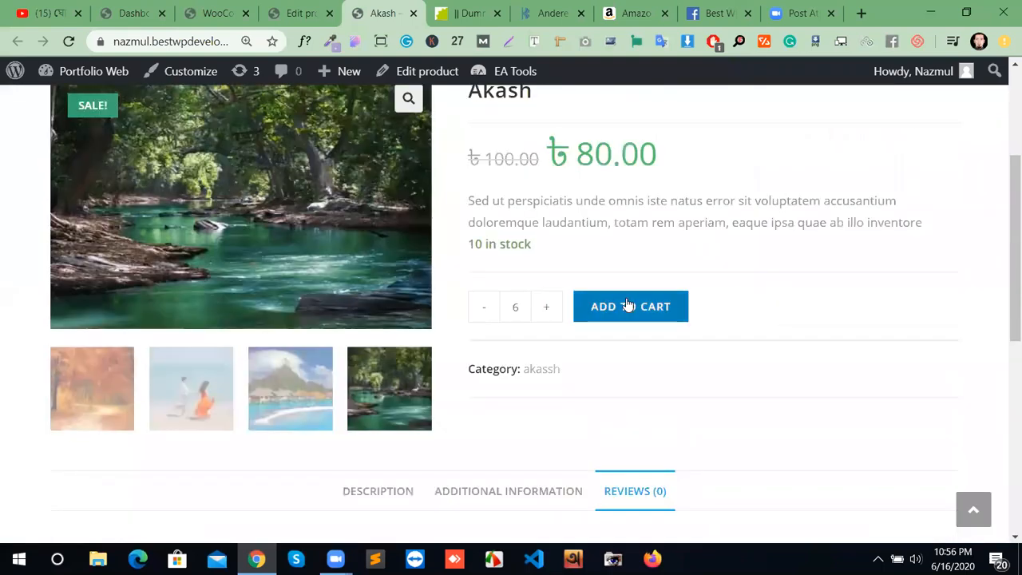
pyautogui.click(633, 305)
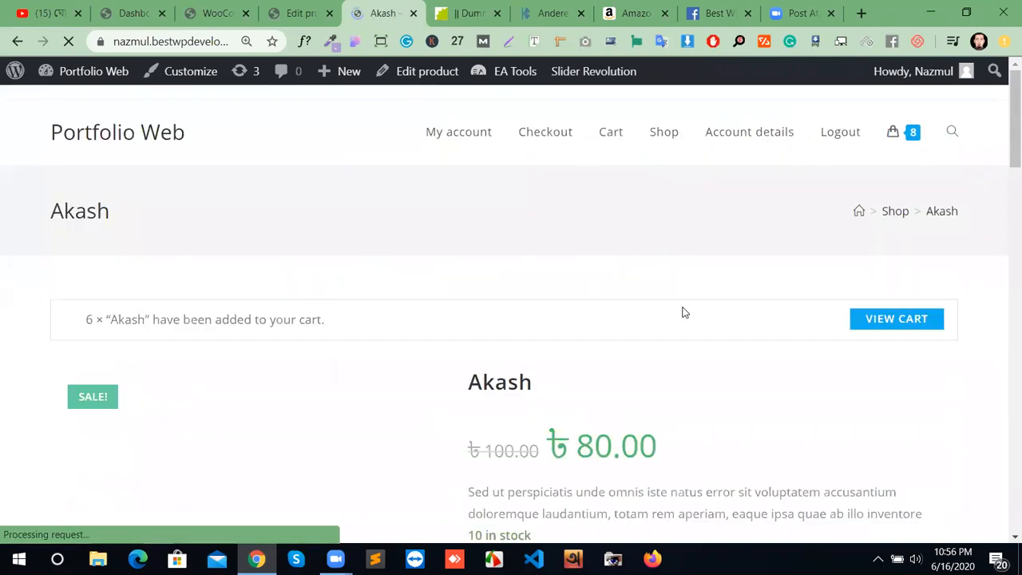
pyautogui.scroll(-5, 675, 337)
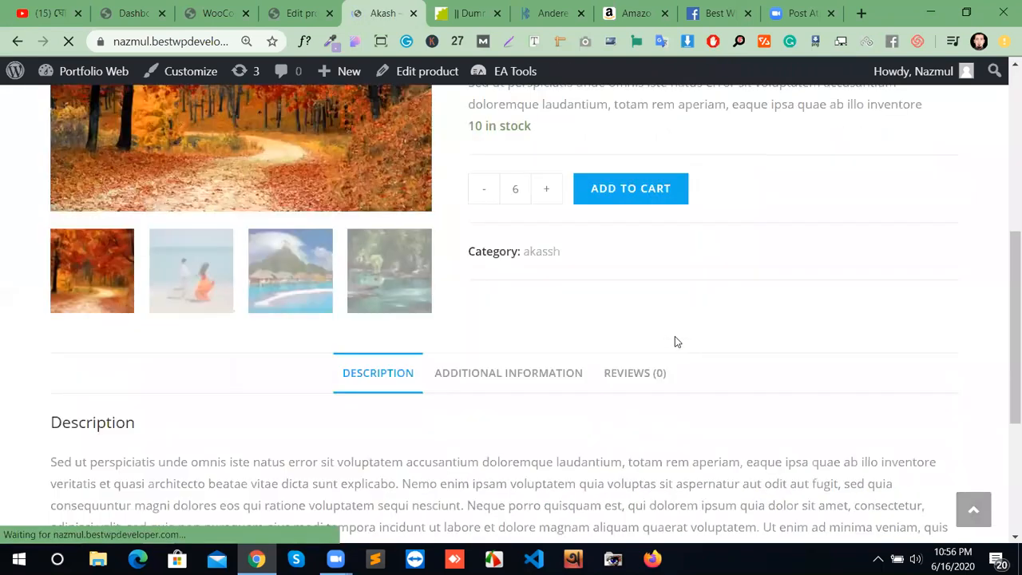
pyautogui.scroll(-3, 675, 337)
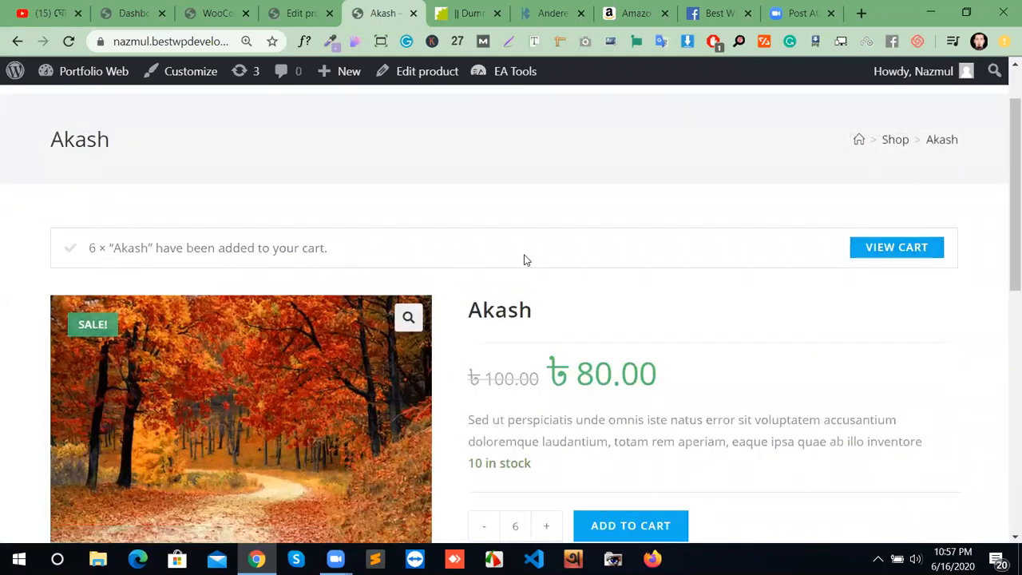
# Step: Open the cart, examine its product lines, quantities and cart totals, and dismiss the browser notification
pyautogui.click(884, 253)
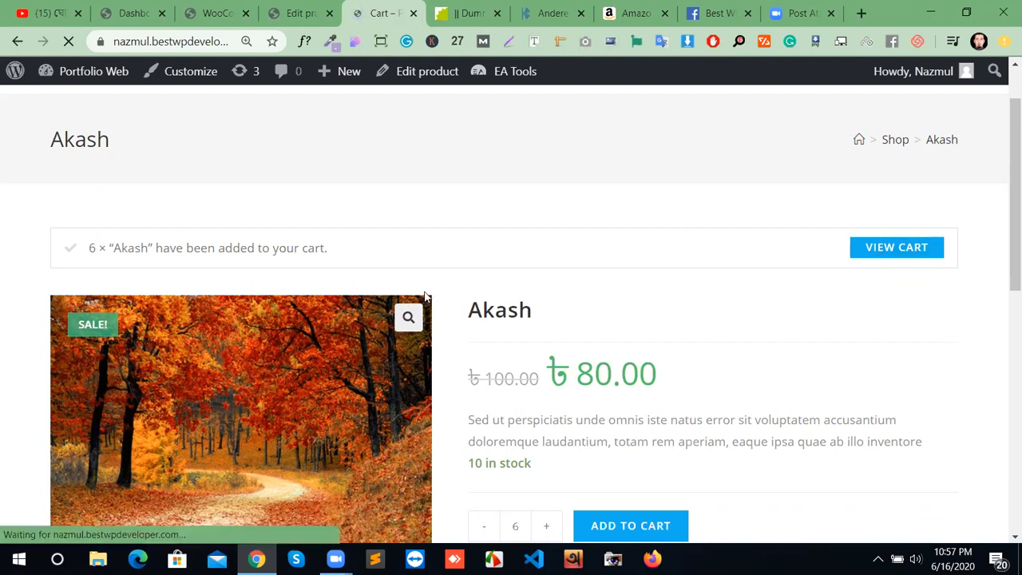
pyautogui.scroll(-5, 442, 313)
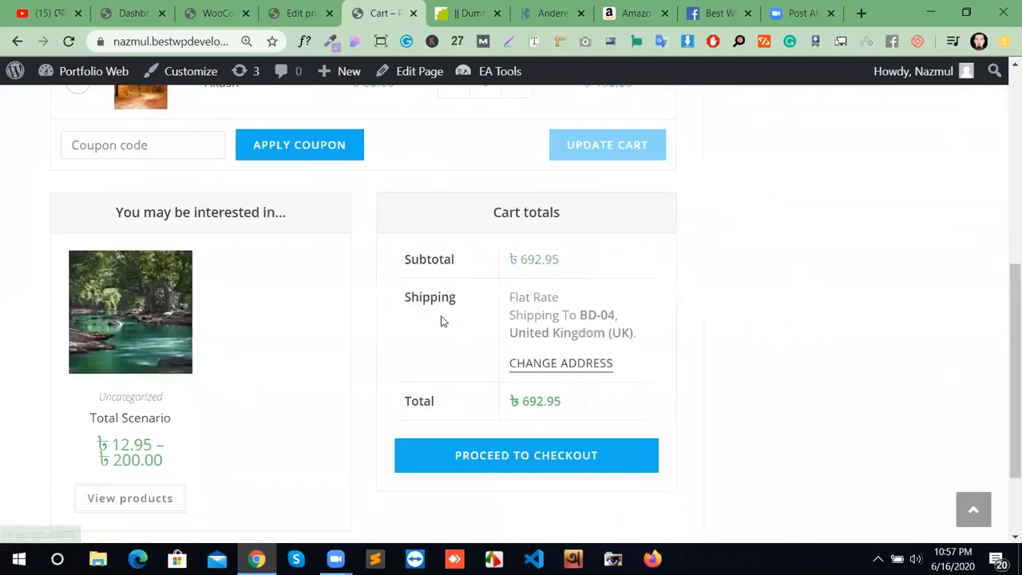
pyautogui.scroll(5, 441, 317)
pyautogui.scroll(-3, 443, 328)
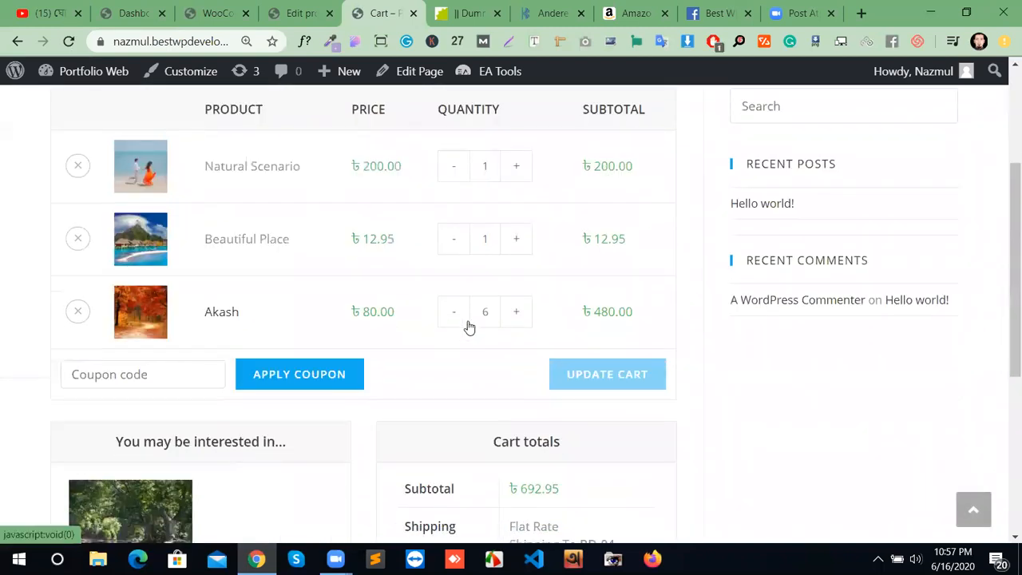
pyautogui.scroll(-3, 474, 345)
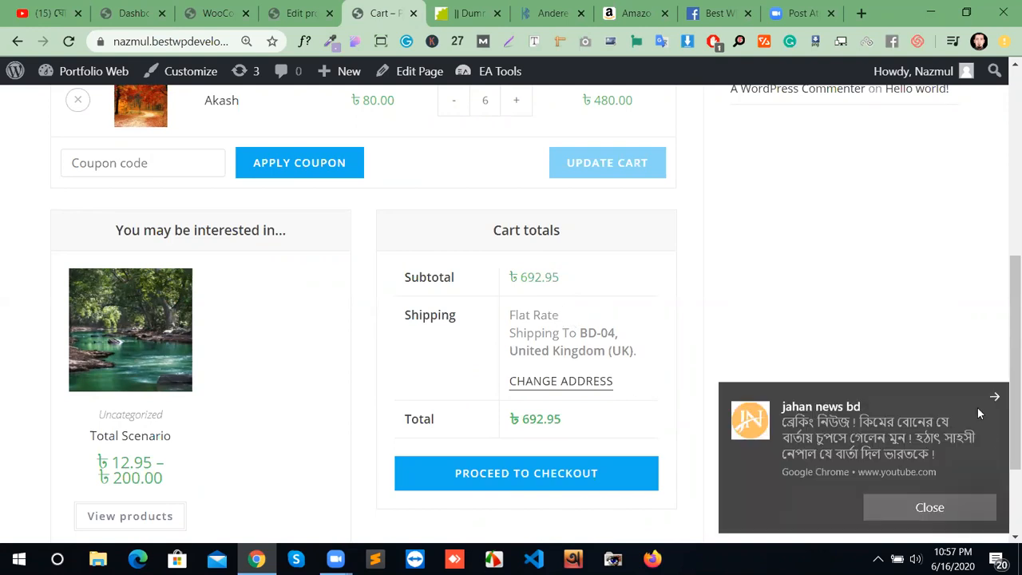
pyautogui.click(997, 397)
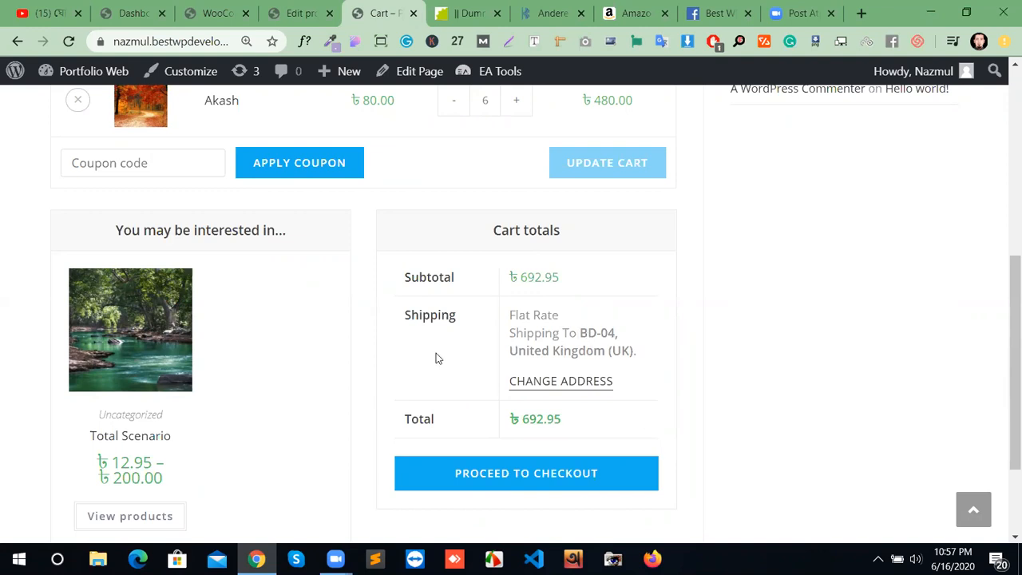
pyautogui.scroll(3, 416, 347)
pyautogui.scroll(-3, 416, 345)
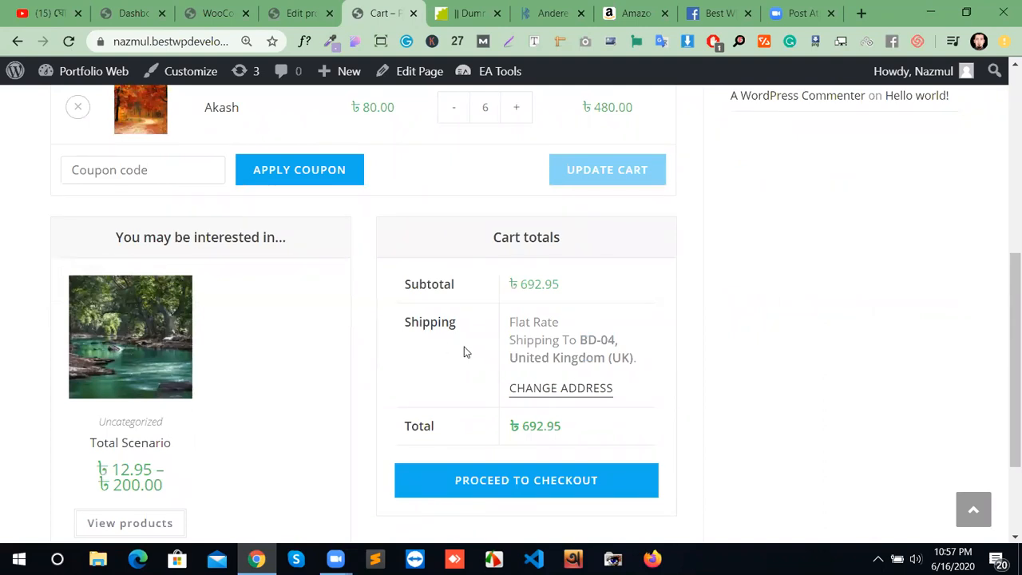
pyautogui.scroll(2, 562, 357)
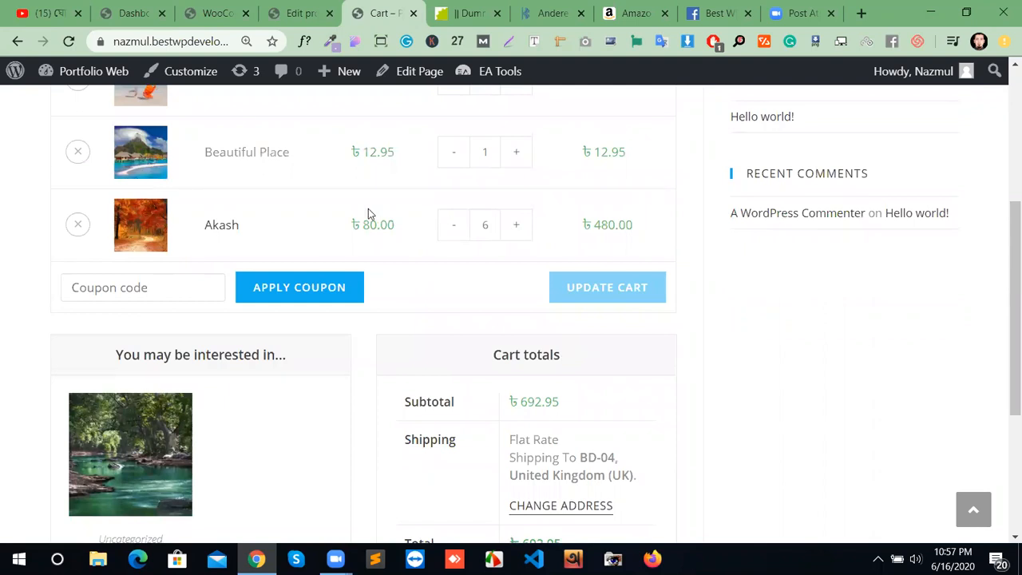
pyautogui.scroll(2, 391, 231)
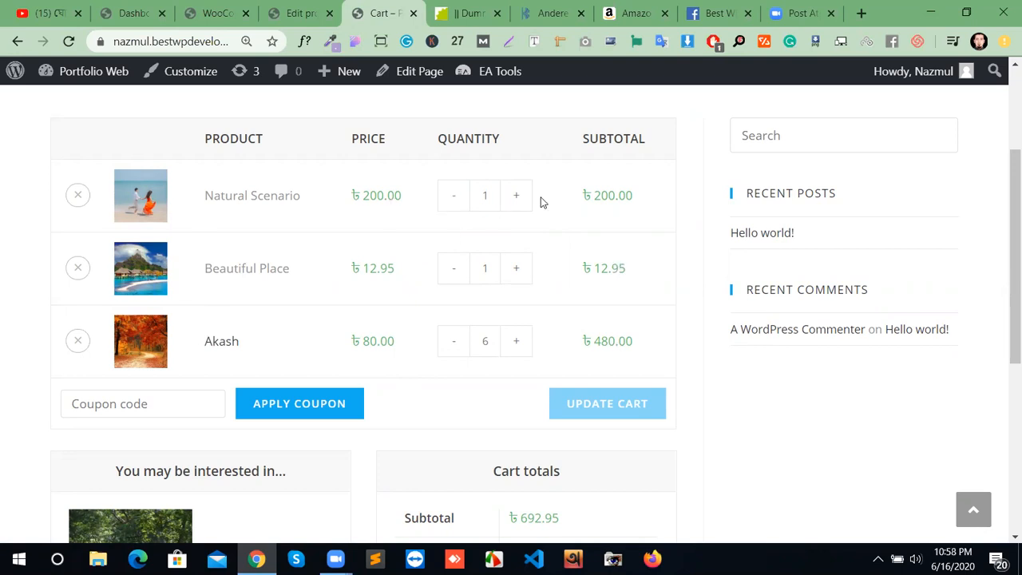
pyautogui.scroll(-3, 593, 325)
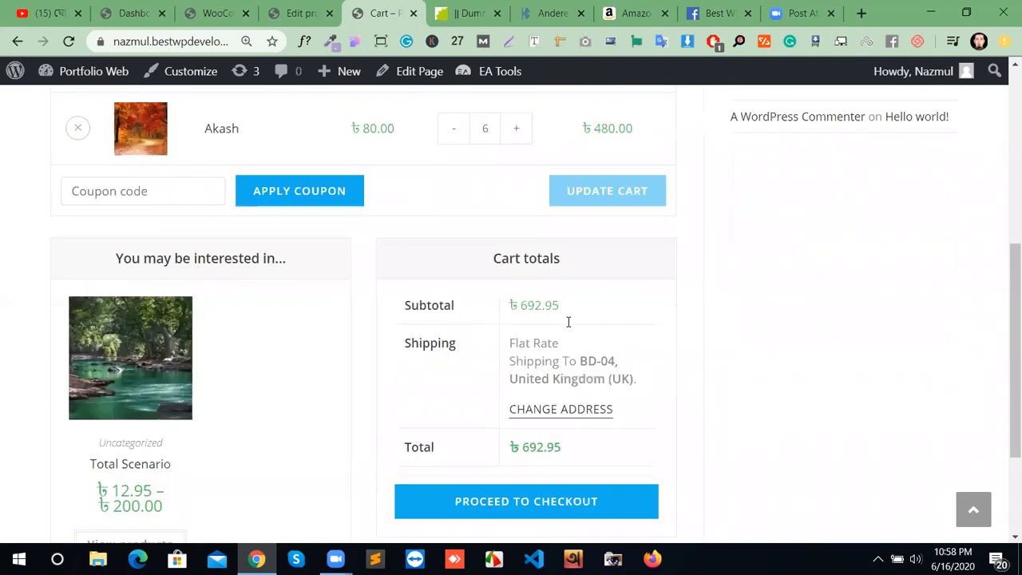
# Step: Remove the Beautiful Place and Natural Scenario products from the cart
pyautogui.scroll(2, 551, 316)
pyautogui.click(79, 172)
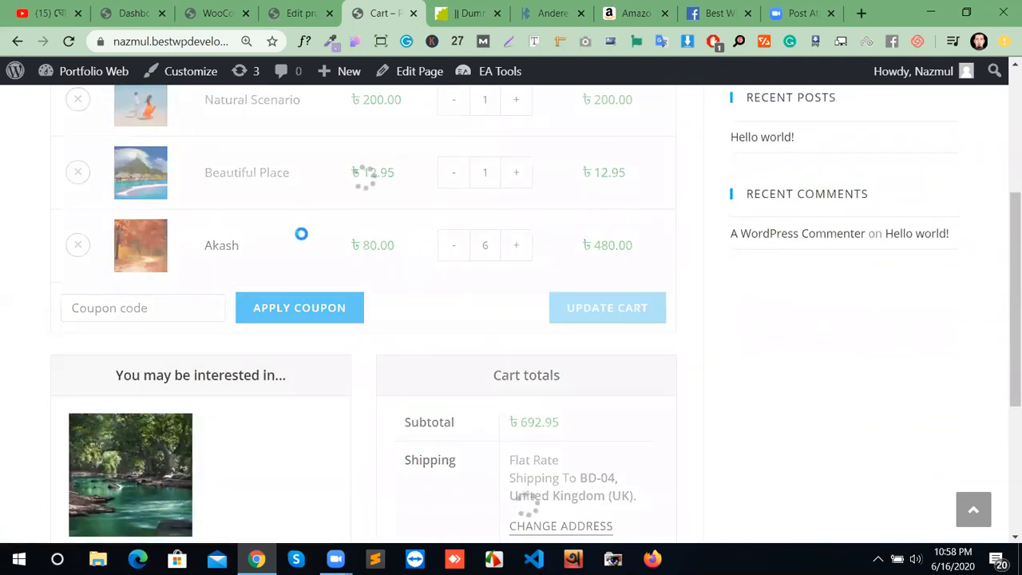
pyautogui.scroll(1, 301, 236)
pyautogui.scroll(1, 301, 237)
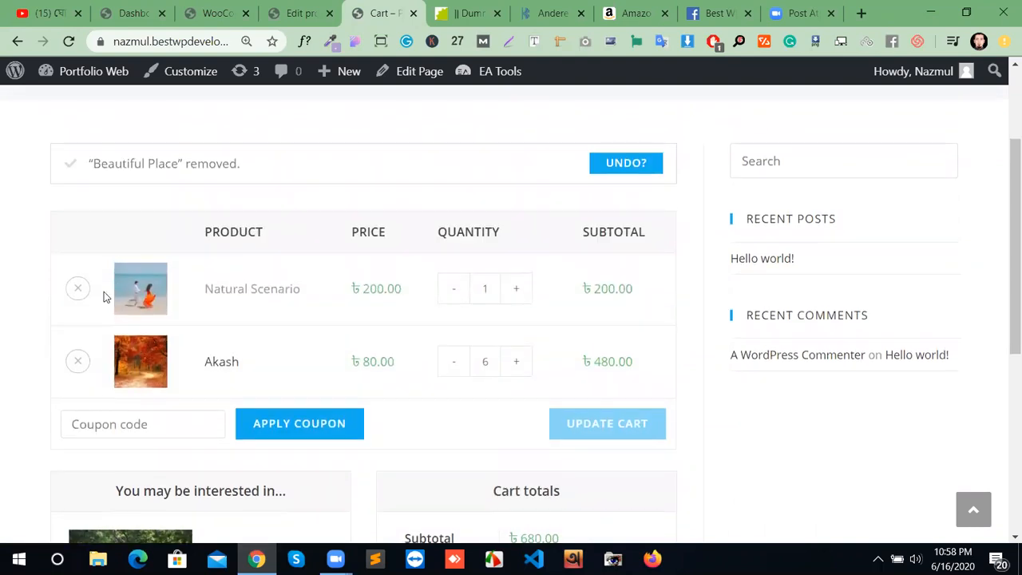
pyautogui.click(77, 291)
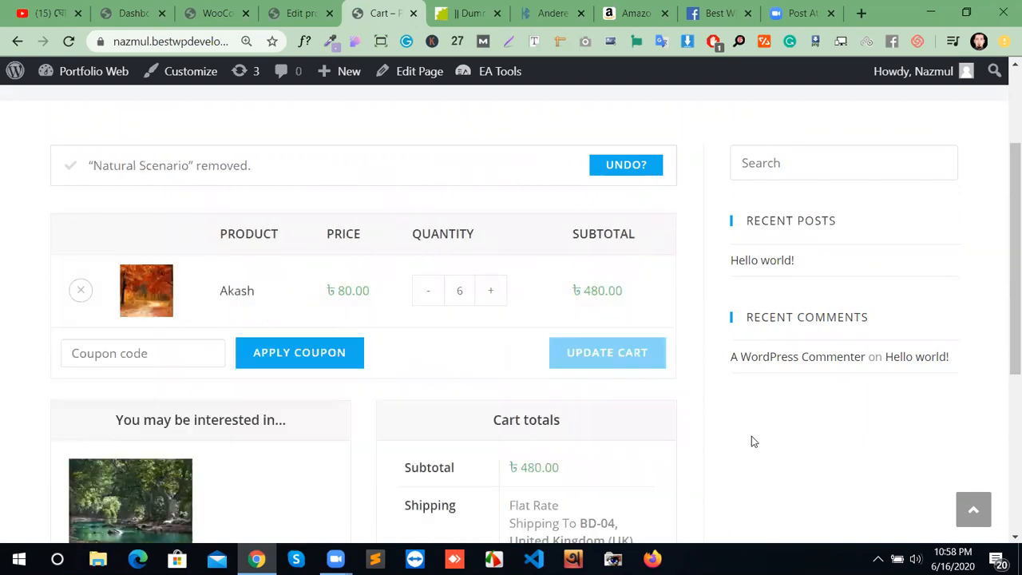
# Step: Review the cart totals and proceed to checkout with the Akash product
pyautogui.scroll(-3, 752, 435)
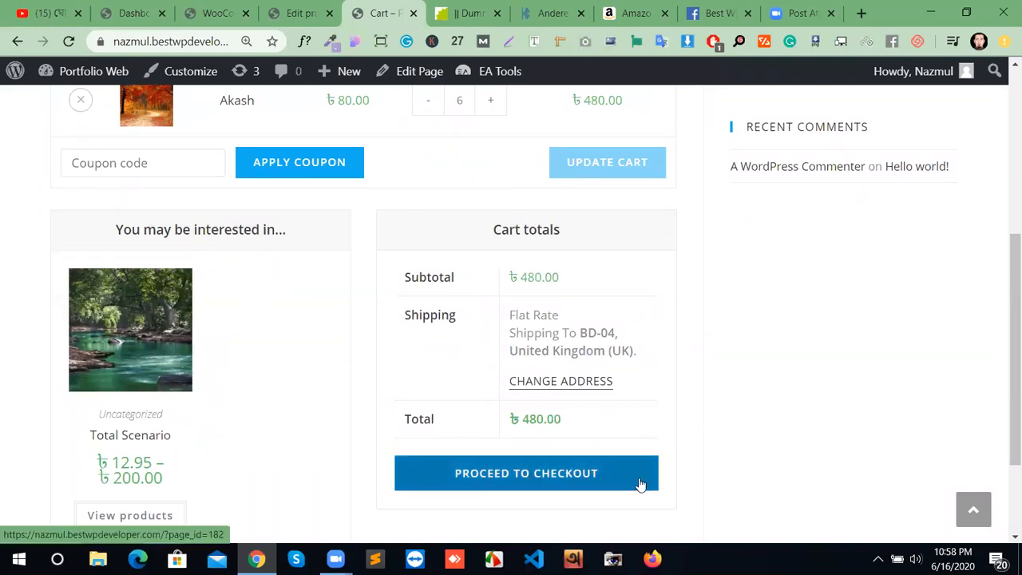
pyautogui.scroll(-2, 649, 457)
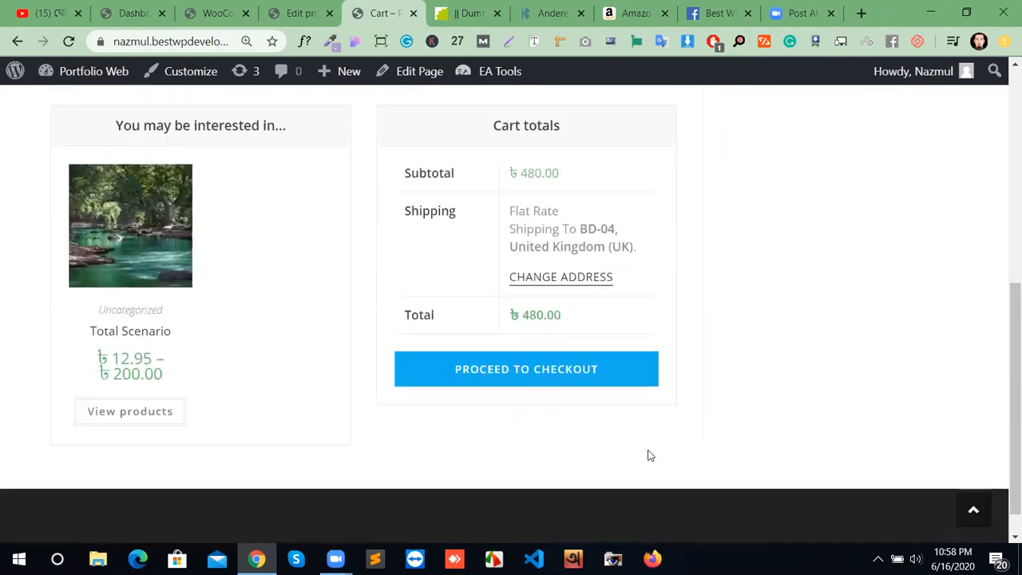
pyautogui.scroll(2, 647, 454)
pyautogui.click(557, 490)
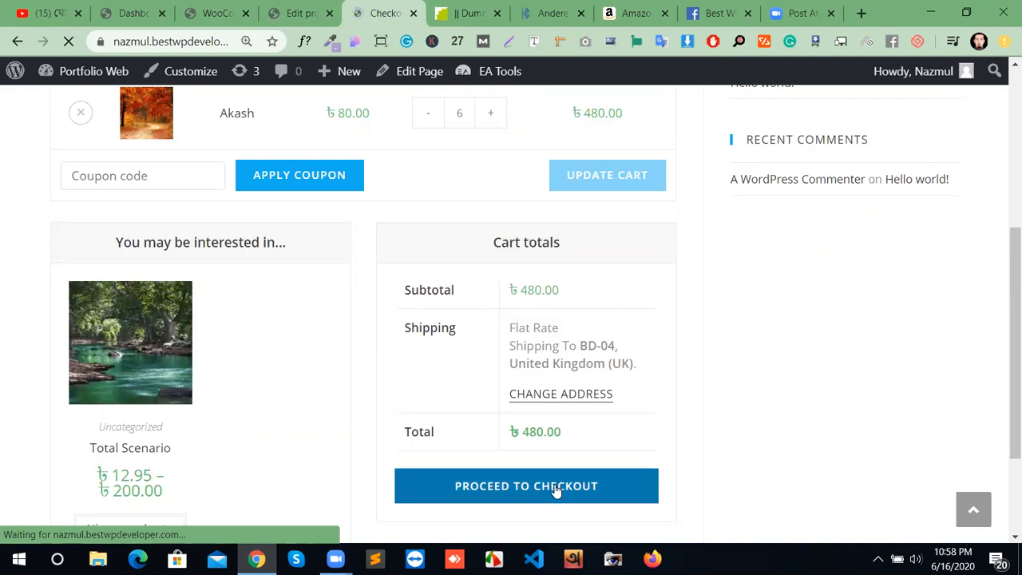
# Step: Examine the checkout page's billing fields, order summary, payment method and order notes
pyautogui.scroll(-3, 564, 464)
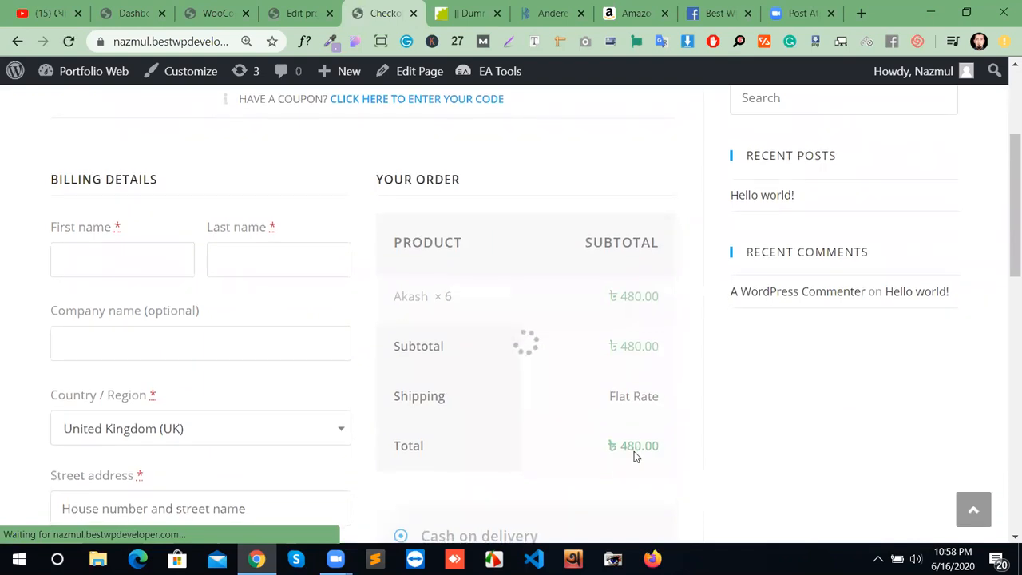
pyautogui.scroll(-2, 633, 453)
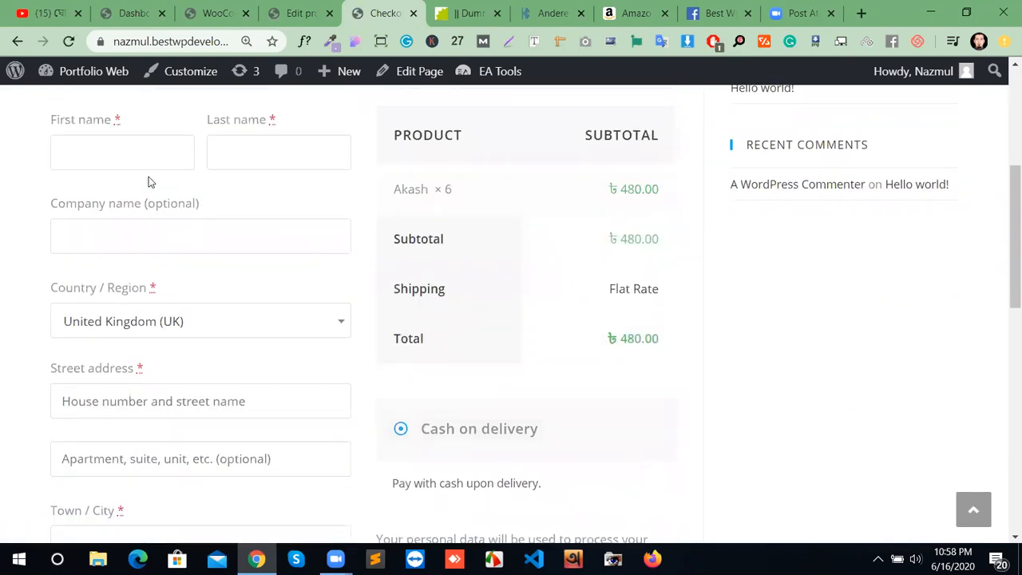
pyautogui.scroll(-5, 216, 267)
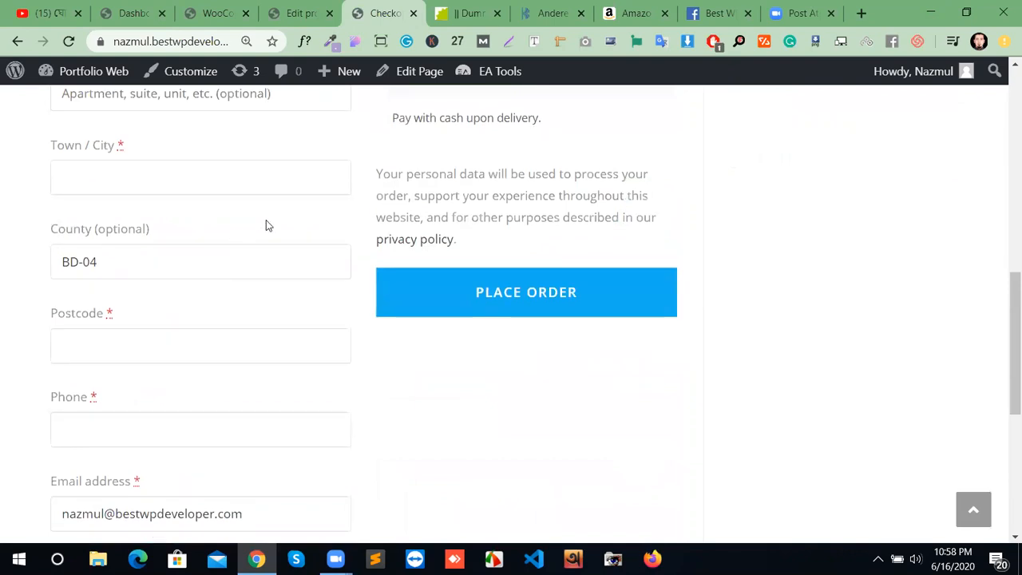
pyautogui.scroll(1, 264, 229)
pyautogui.scroll(-4, 263, 233)
pyautogui.scroll(-1, 224, 287)
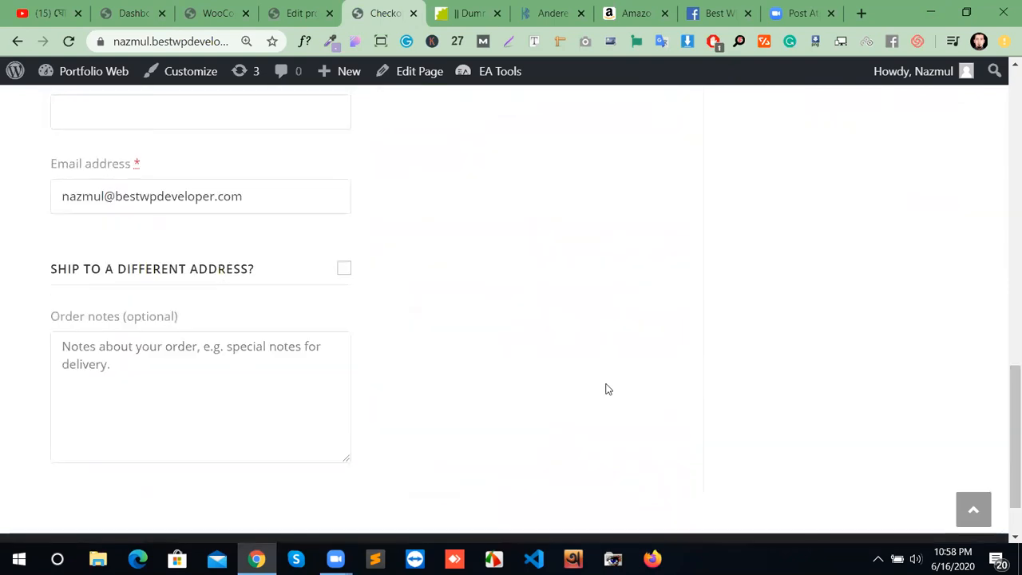
pyautogui.scroll(8, 607, 390)
pyautogui.scroll(-3, 608, 388)
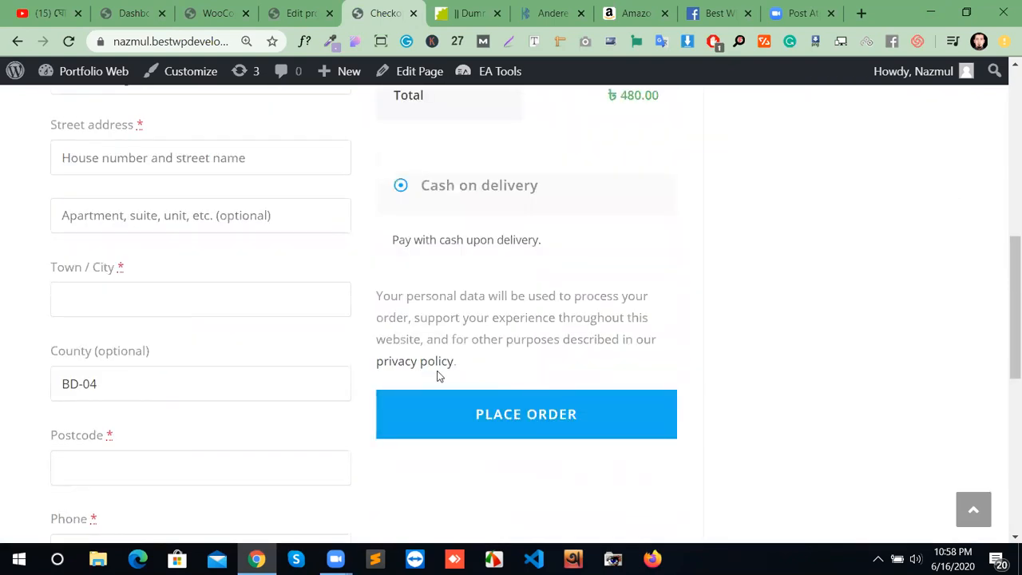
# Step: Try to place the cash on delivery order with the required billing fields empty, and review the checkout form's validation
pyautogui.click(564, 418)
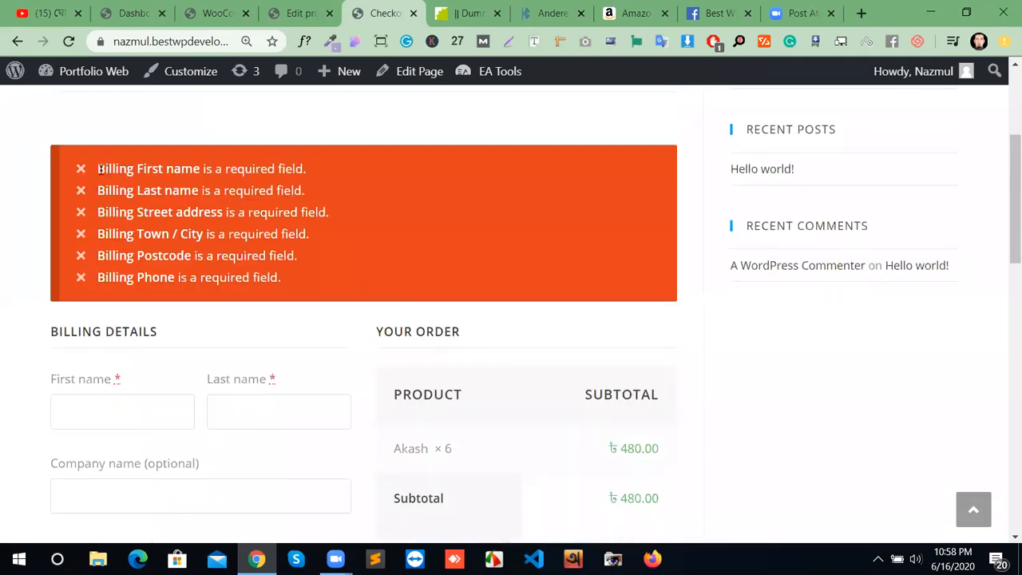
pyautogui.scroll(-9, 132, 389)
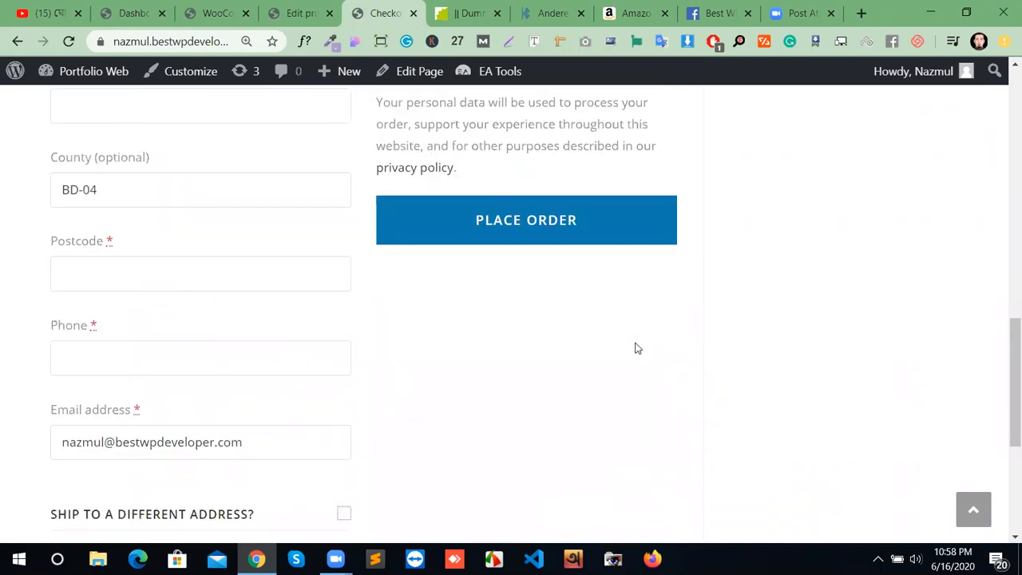
pyautogui.scroll(10, 655, 357)
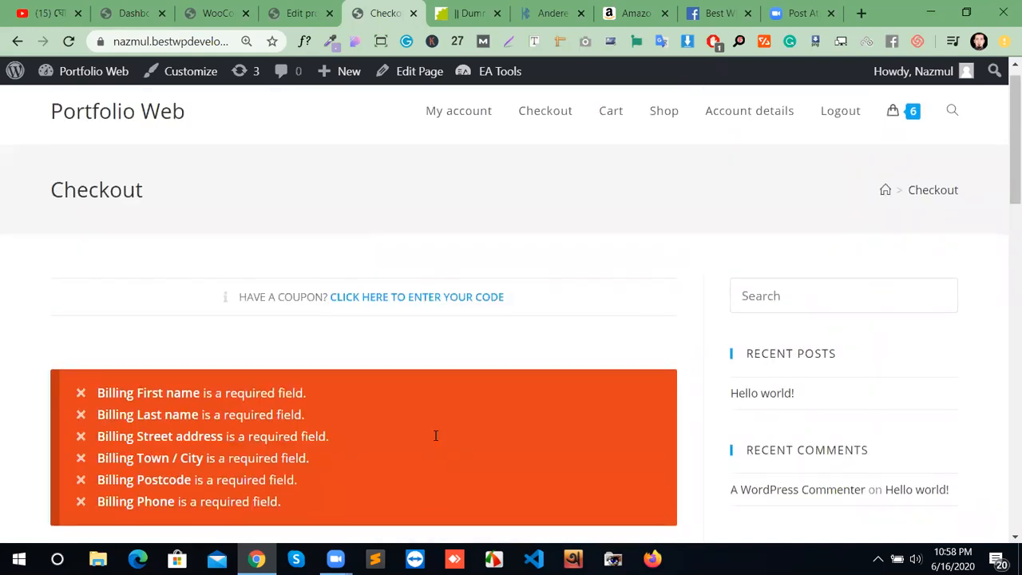
pyautogui.scroll(-3, 437, 434)
pyautogui.scroll(-3, 769, 418)
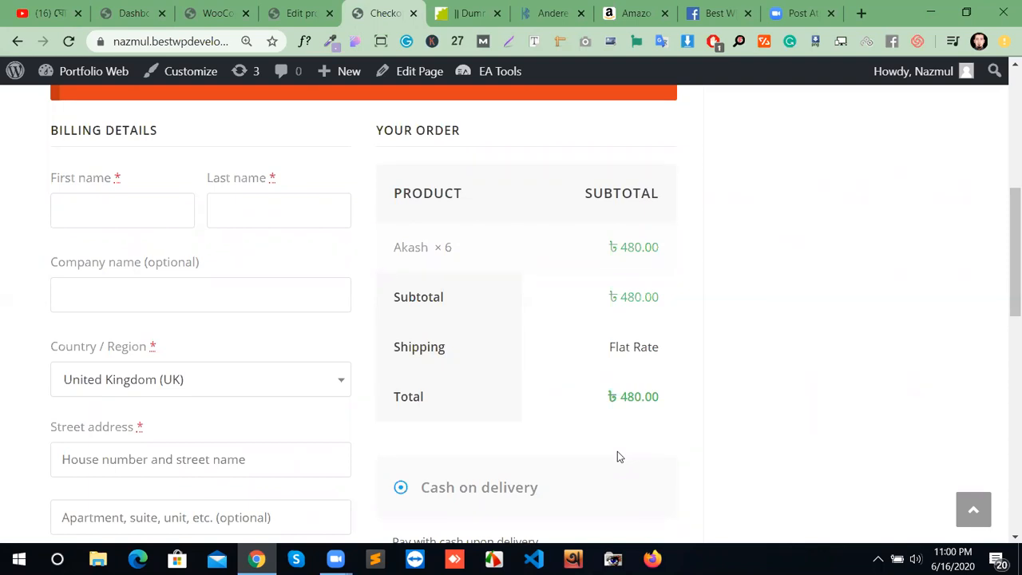
pyautogui.scroll(5, 292, 455)
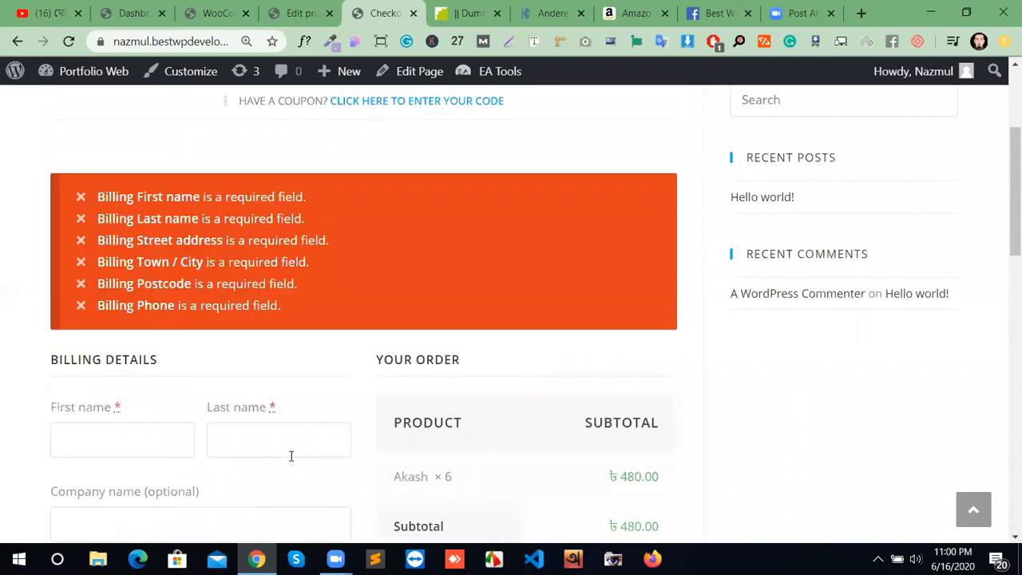
# Step: Return to the Akash product's edit page and look over its product data, short description and categories
pyautogui.click(300, 14)
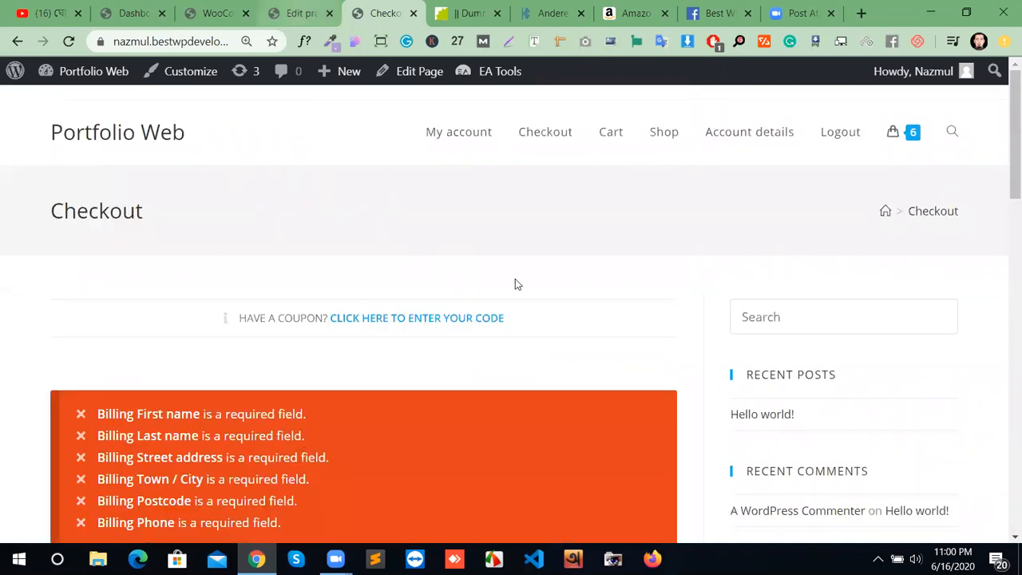
pyautogui.scroll(-15, 535, 303)
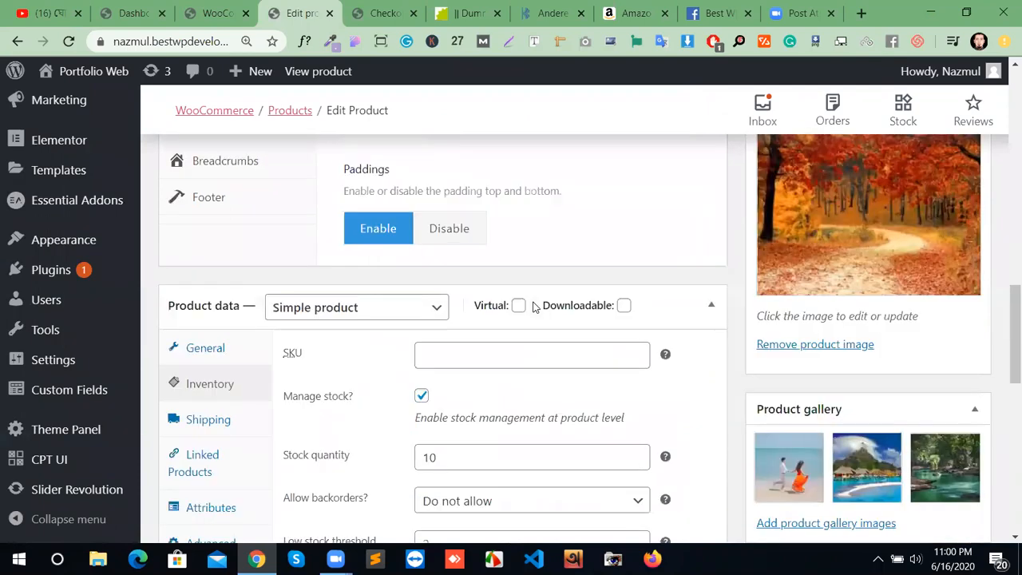
pyautogui.scroll(-5, 567, 363)
pyautogui.scroll(6, 570, 358)
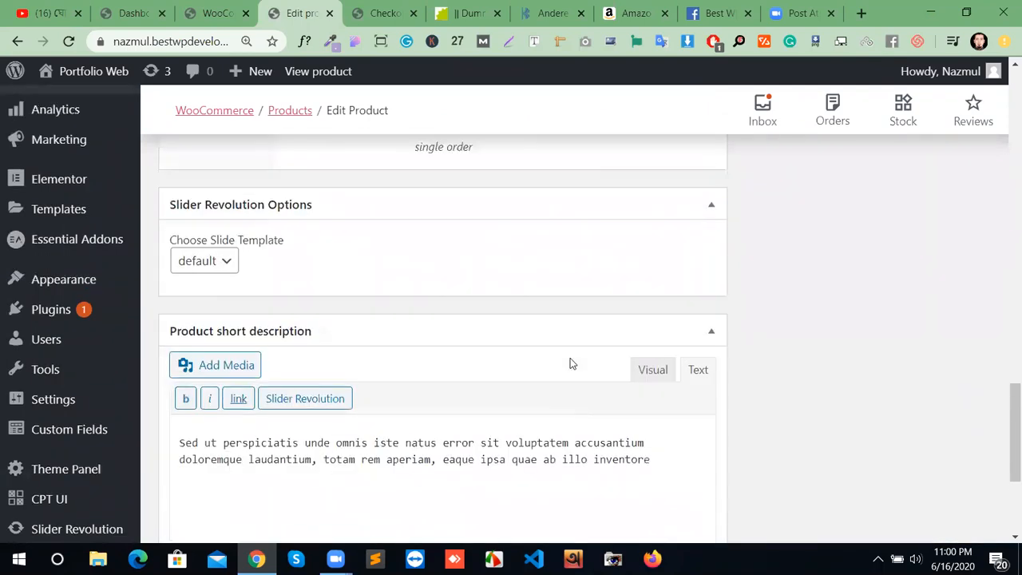
pyautogui.scroll(10, 570, 363)
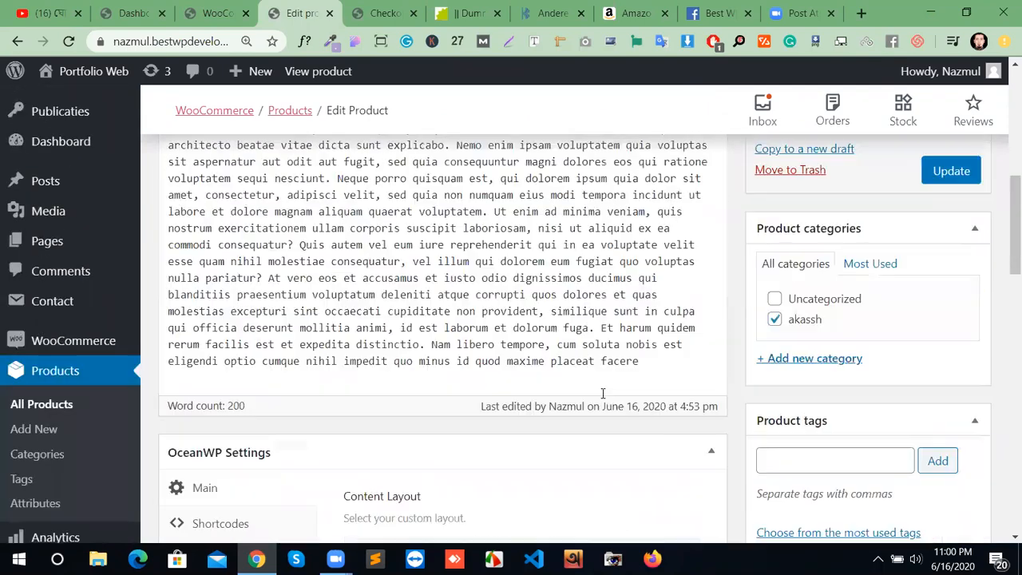
# Step: Start a new product from the Akash product's edit page and name it "Group product"
pyautogui.scroll(4, 575, 367)
pyautogui.scroll(-8, 538, 367)
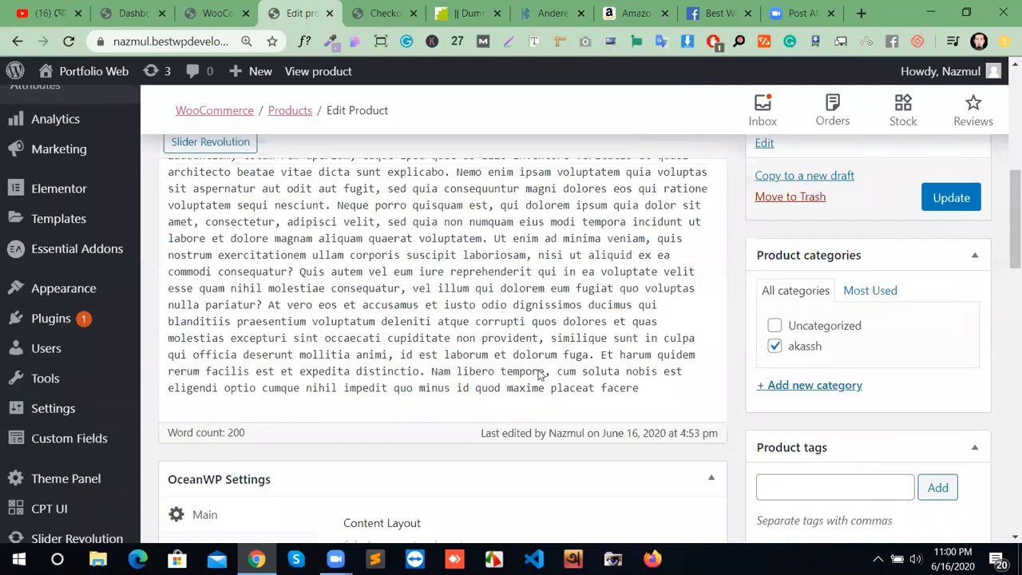
pyautogui.scroll(10, 508, 376)
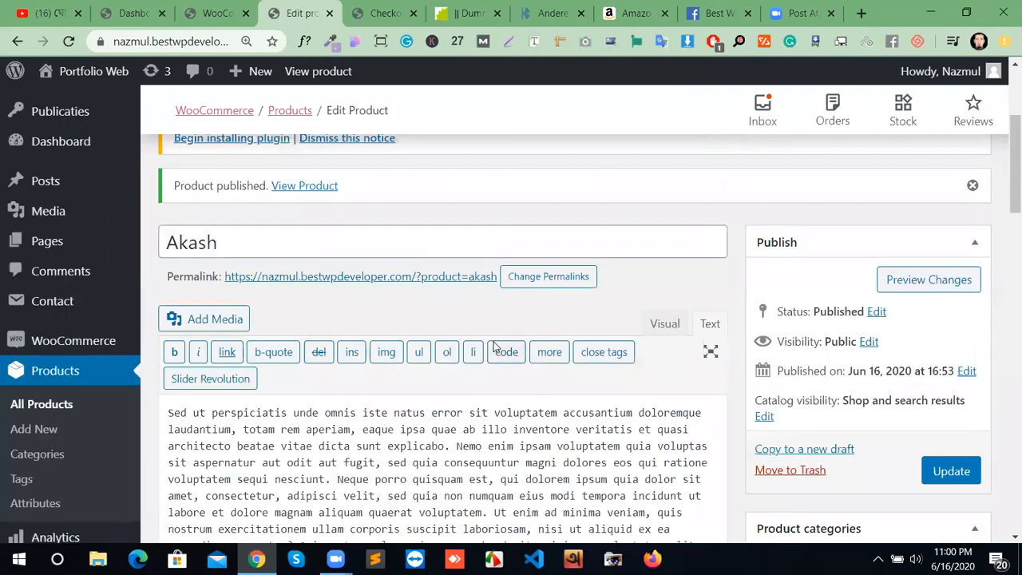
pyautogui.click(311, 192)
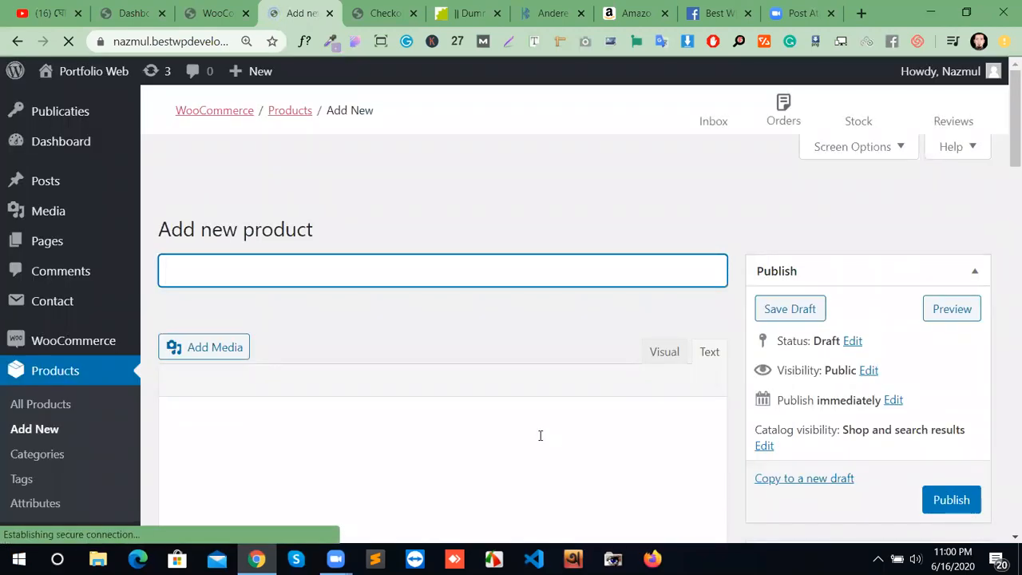
pyautogui.scroll(-2, 539, 399)
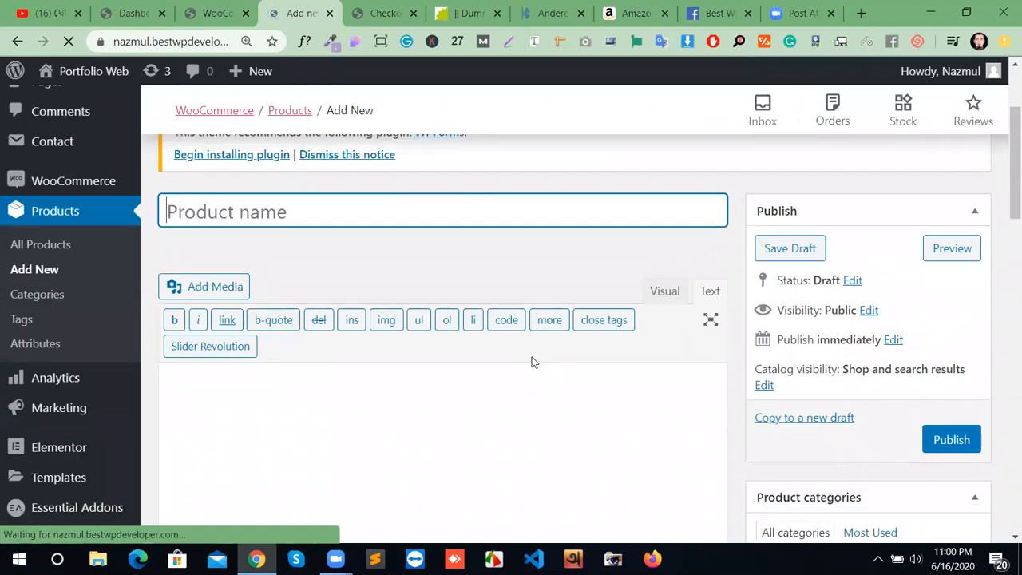
pyautogui.scroll(-4, 528, 362)
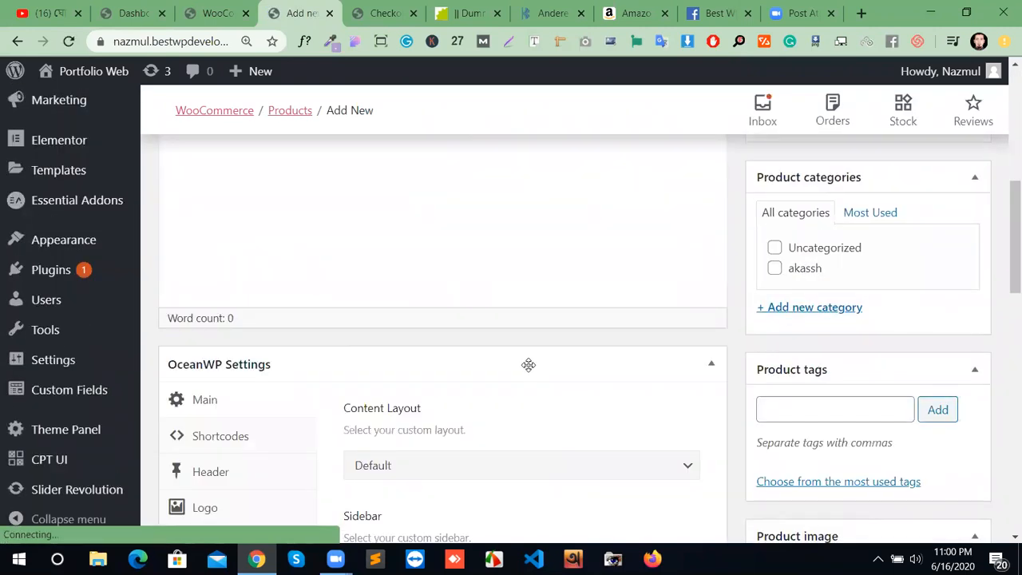
pyautogui.scroll(7, 525, 367)
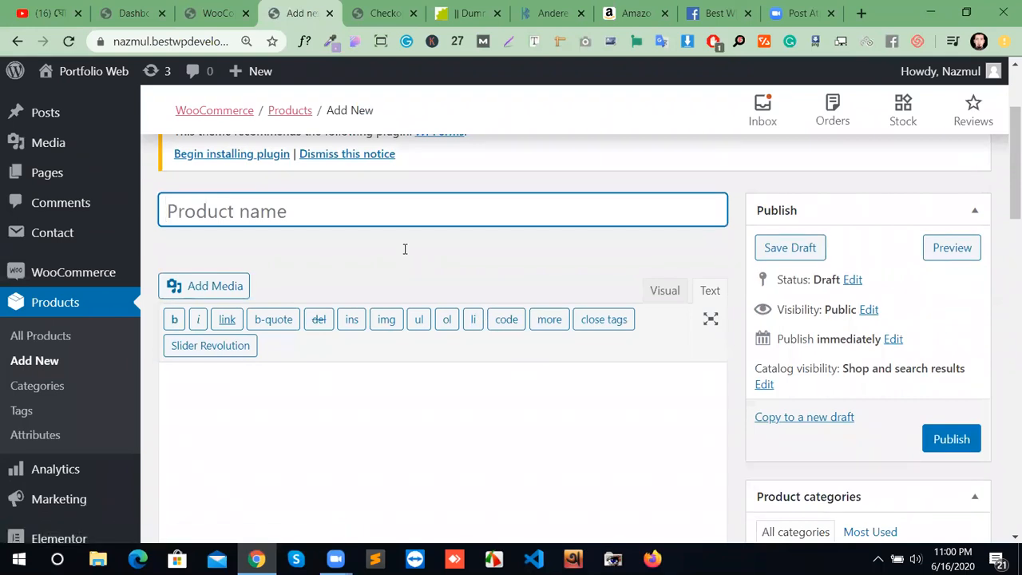
pyautogui.write('G')
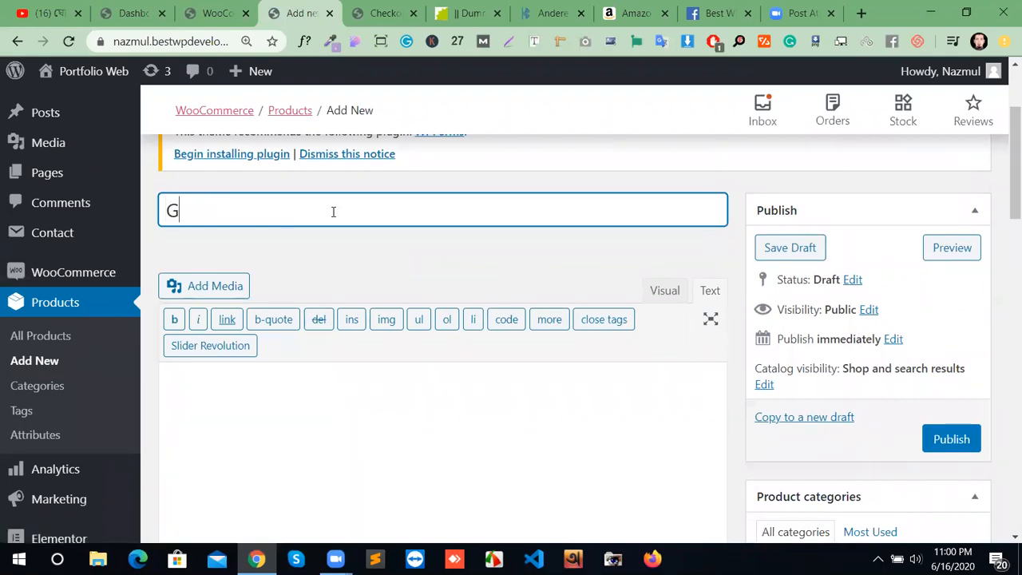
pyautogui.write('roup prod')
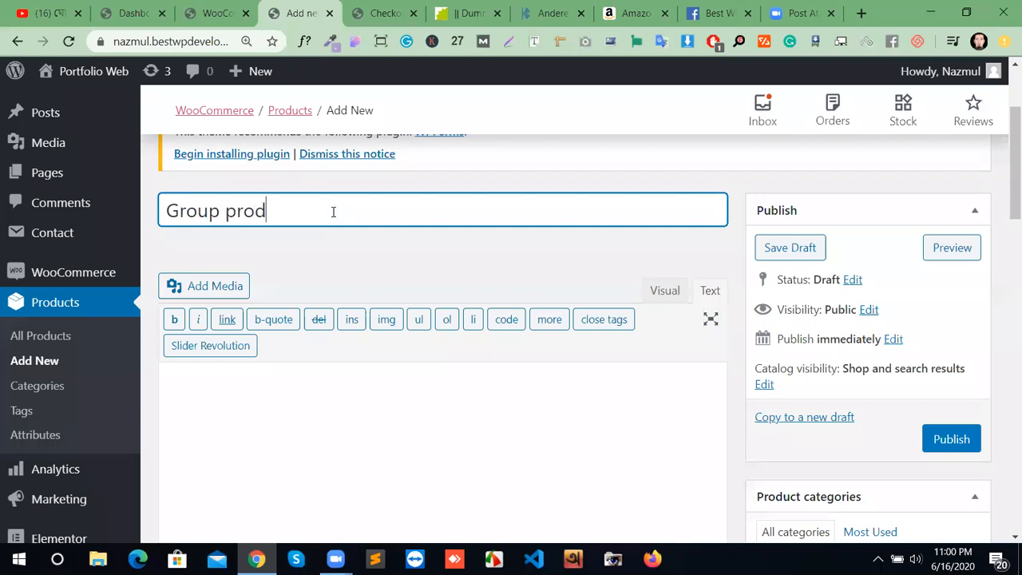
pyautogui.write('uct')
# Step: Paste the copied "Sed ut perspiciatis" placeholder text into the Group product's main description
pyautogui.scroll(-3, 388, 333)
pyautogui.scroll(4, 388, 333)
pyautogui.scroll(-2, 189, 424)
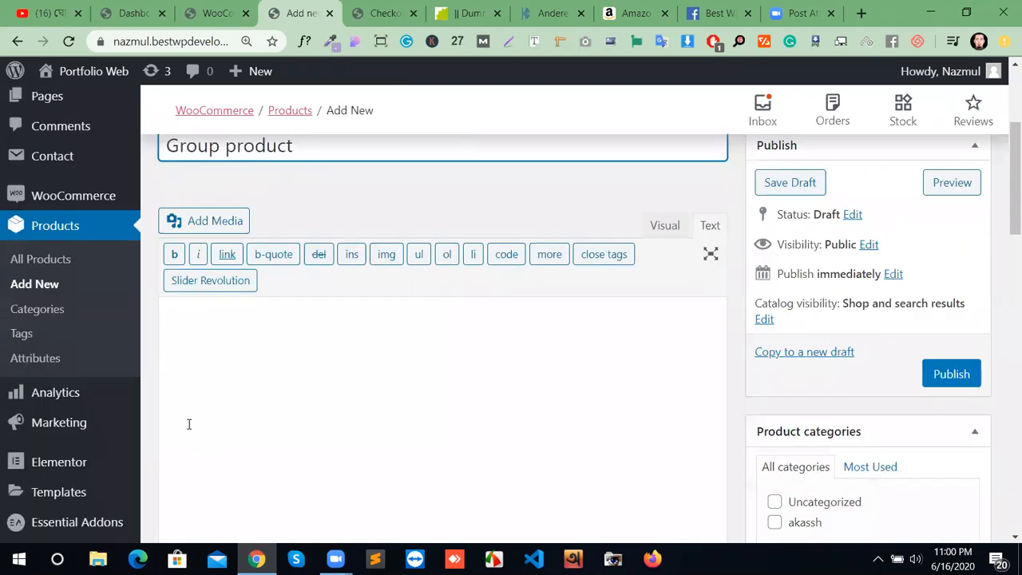
pyautogui.click(180, 319)
pyautogui.rightClick(211, 343)
pyautogui.click(212, 340)
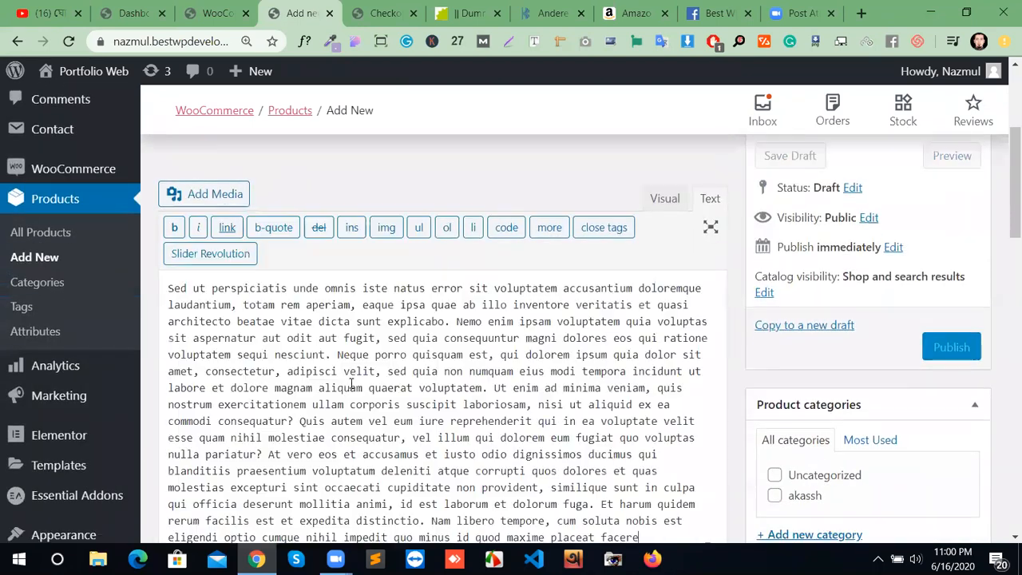
pyautogui.scroll(-5, 344, 386)
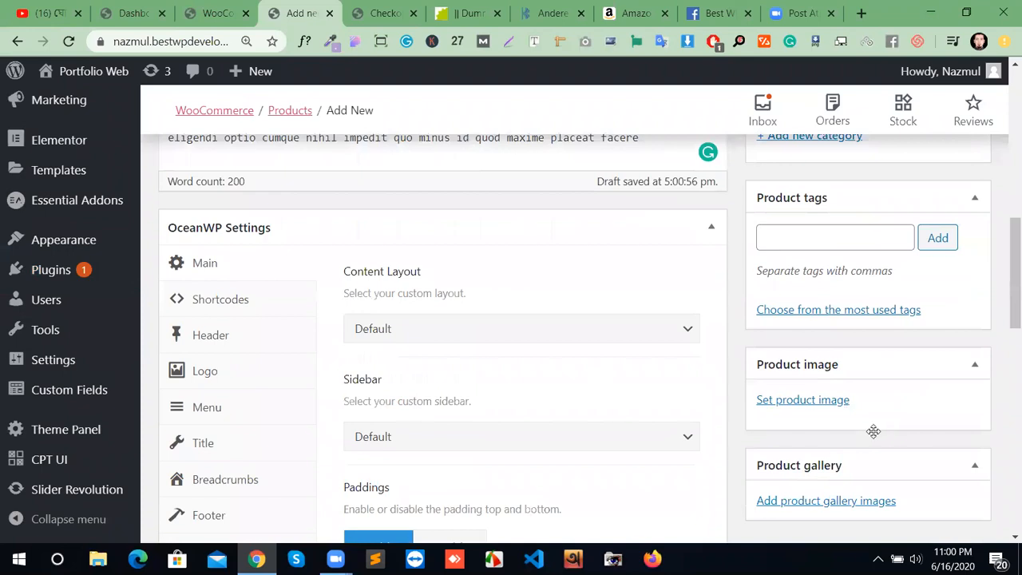
pyautogui.click(834, 388)
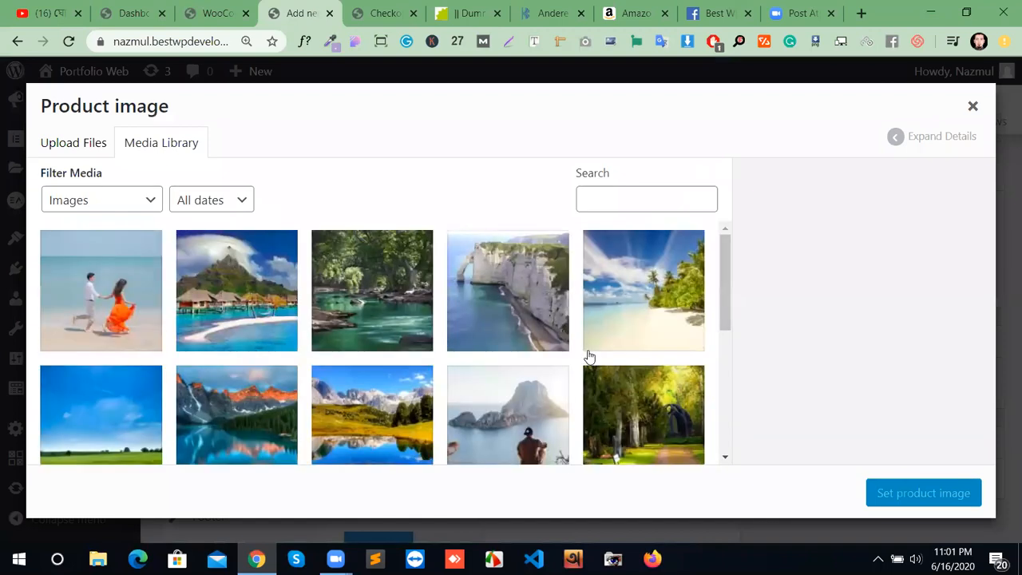
pyautogui.click(976, 111)
pyautogui.scroll(10, 283, 301)
pyautogui.moveTo(309, 258); pyautogui.dragTo(164, 258)
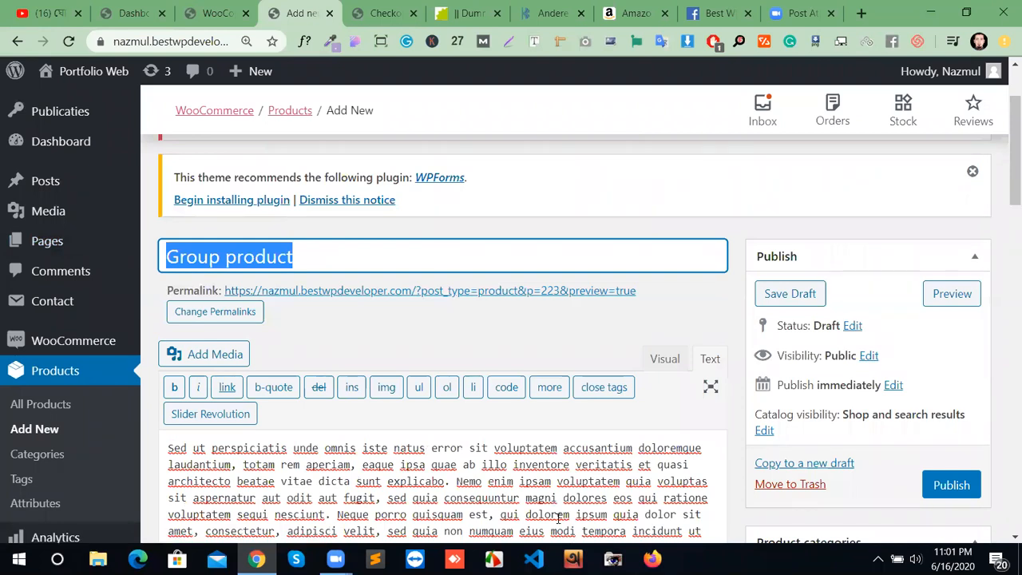
pyautogui.click(655, 239)
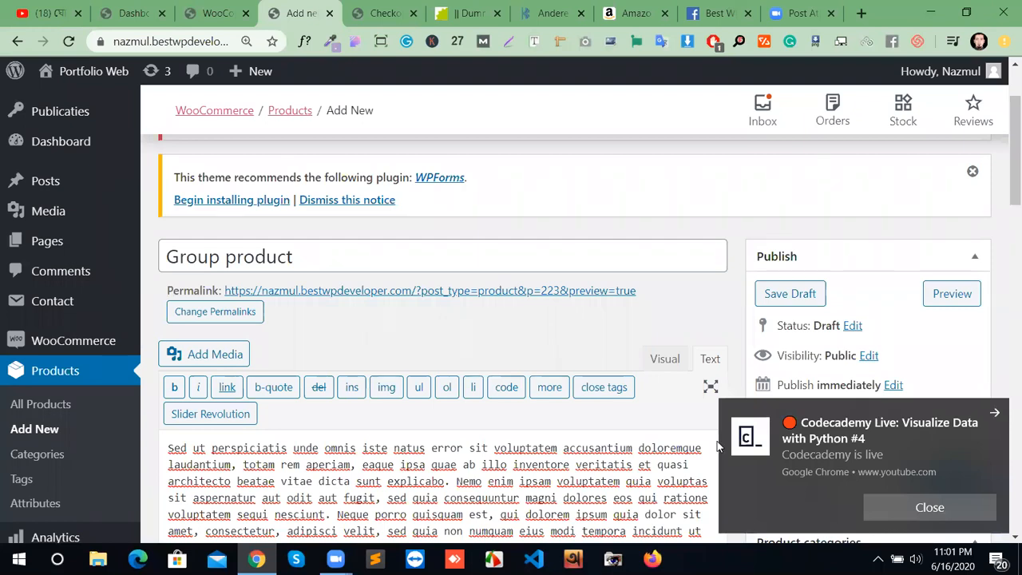
pyautogui.click(996, 416)
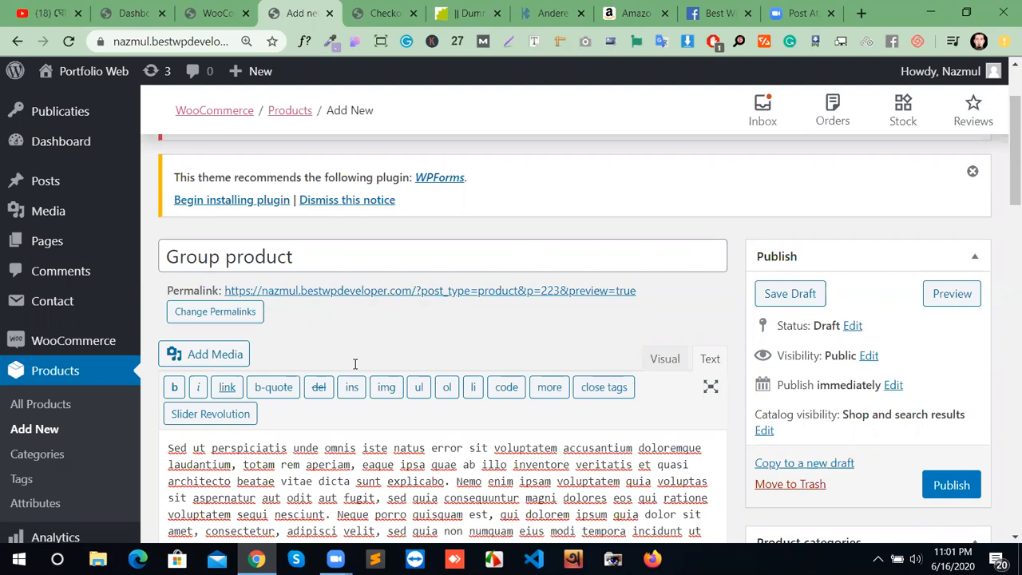
# Step: Set the photo of the white sea cliffs with the rock arch from the media library as the product image
pyautogui.scroll(-5, 445, 360)
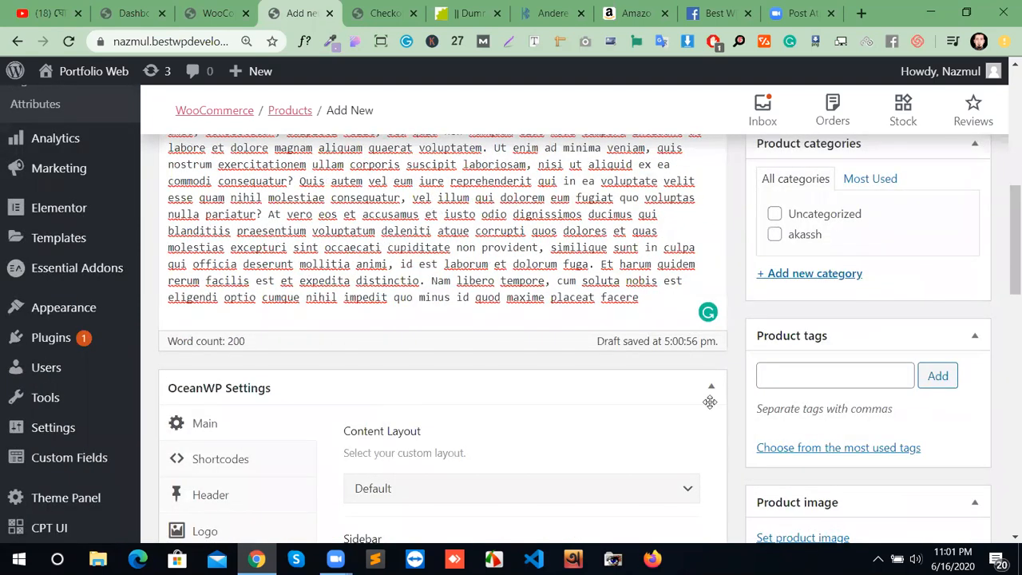
pyautogui.scroll(-1, 929, 418)
pyautogui.scroll(1, 922, 416)
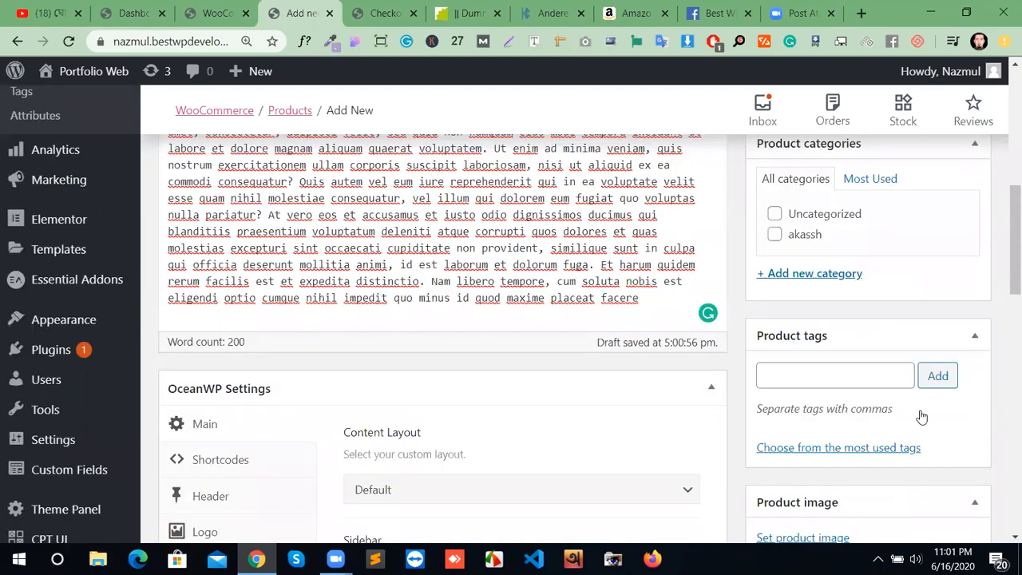
pyautogui.scroll(-2, 923, 416)
pyautogui.click(826, 382)
pyautogui.click(511, 321)
pyautogui.click(915, 493)
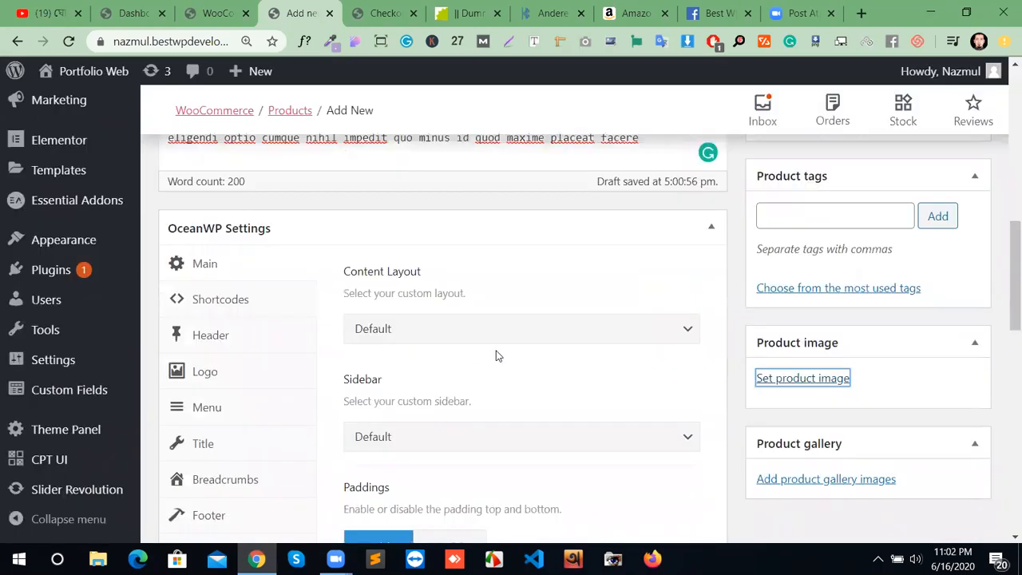
# Step: Change the product type in the product data to Grouped product
pyautogui.scroll(-3, 497, 354)
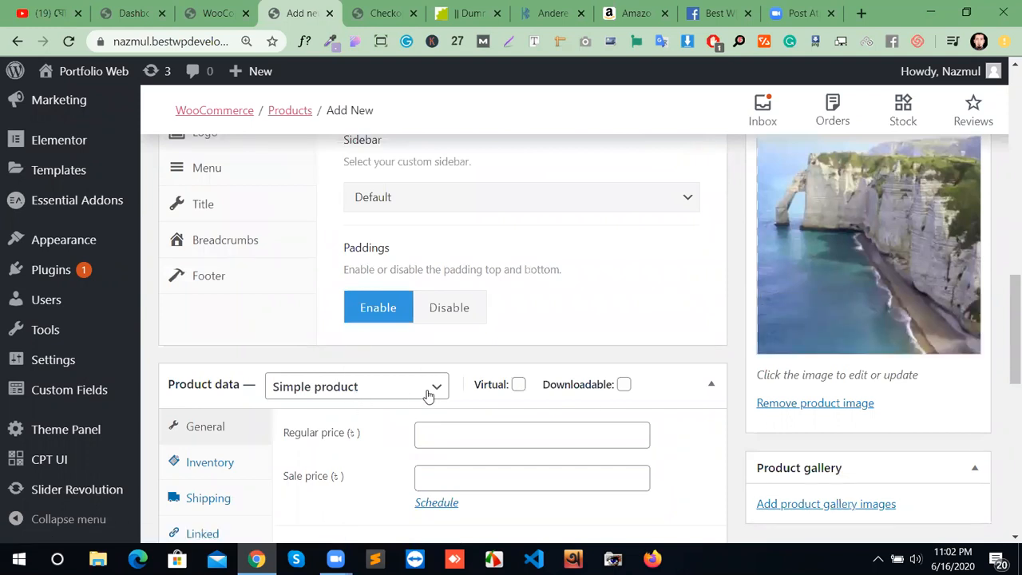
pyautogui.click(392, 395)
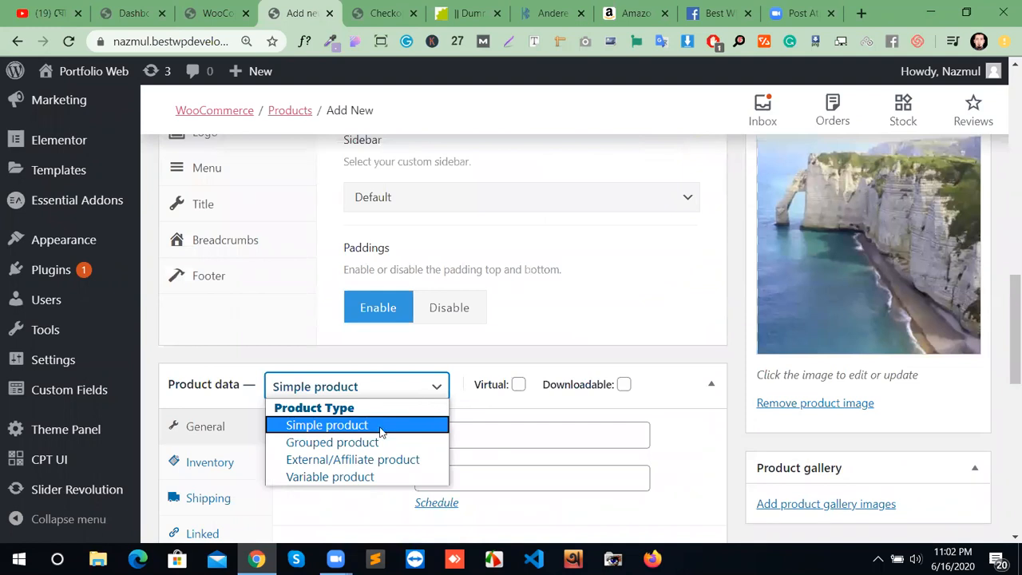
pyautogui.click(395, 444)
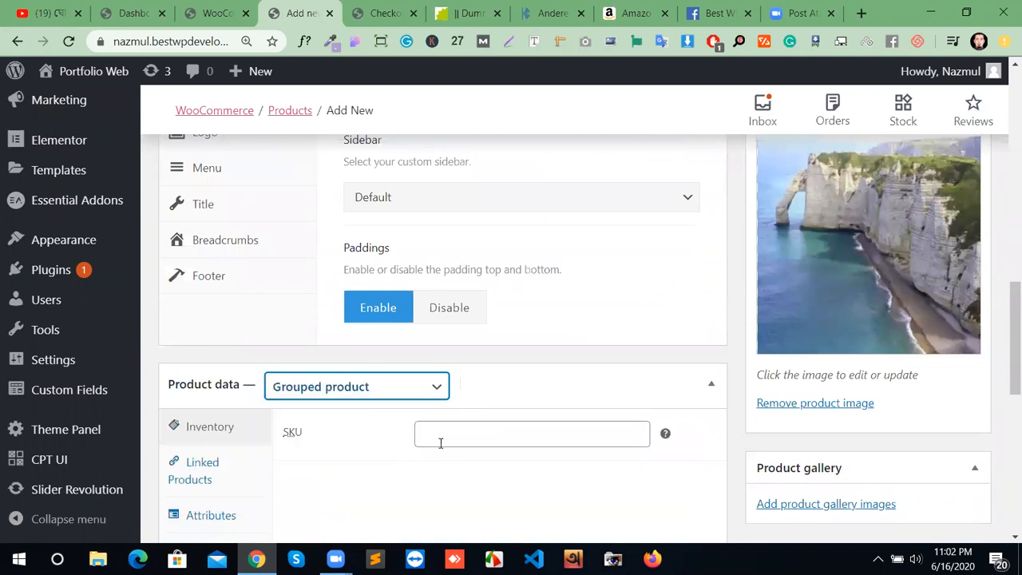
# Step: Set the grouped product's SKU to UAP-AC-HD-US and show its linked products settings
pyautogui.scroll(-1, 440, 444)
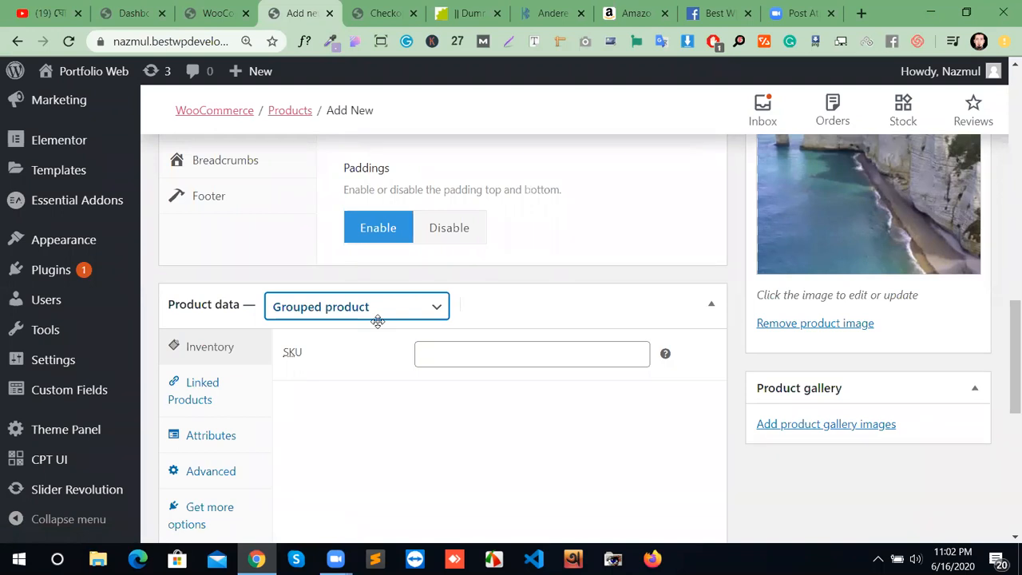
pyautogui.click(450, 351)
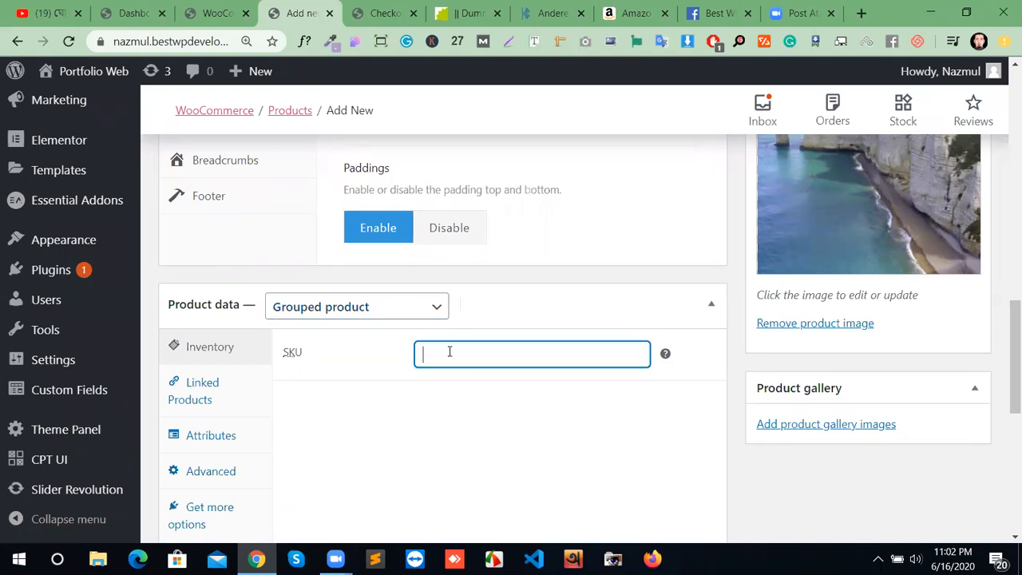
pyautogui.click(455, 262)
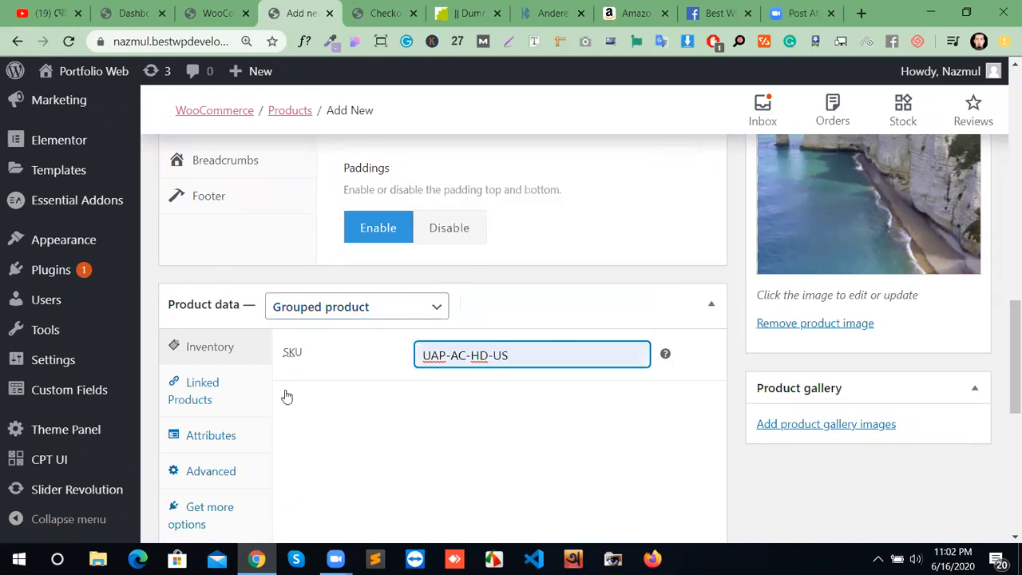
pyautogui.click(208, 396)
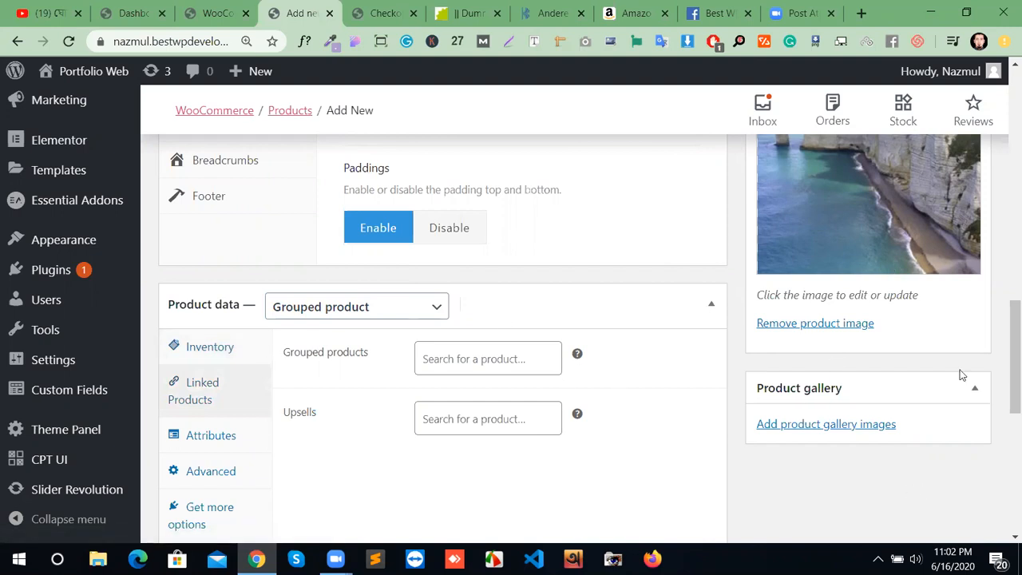
# Step: Enter the filler text "aefeasdgggggggggggggggggg" as the product's short description
pyautogui.scroll(-3, 614, 459)
pyautogui.scroll(15, 692, 440)
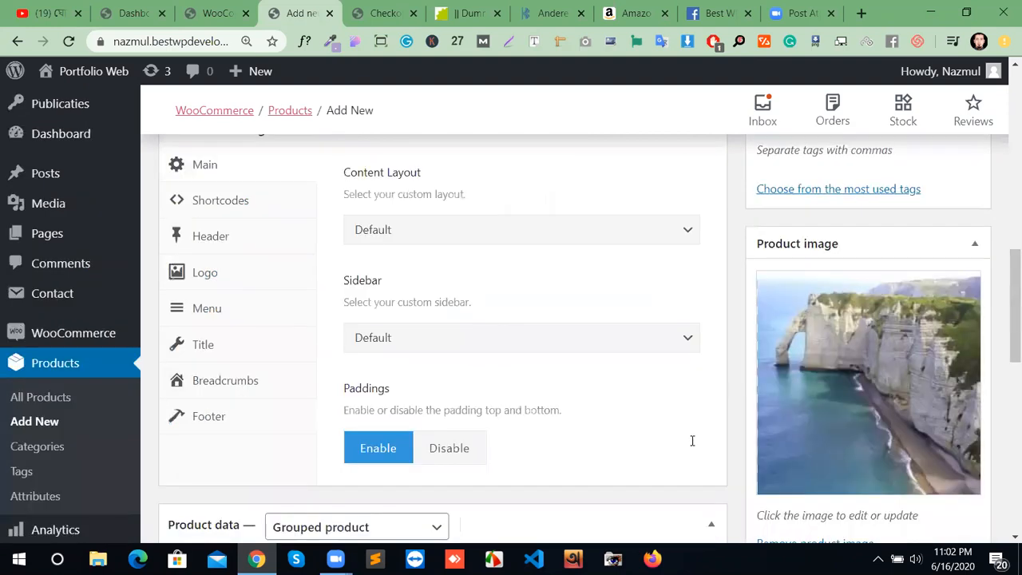
pyautogui.scroll(-7, 692, 440)
pyautogui.scroll(-8, 685, 440)
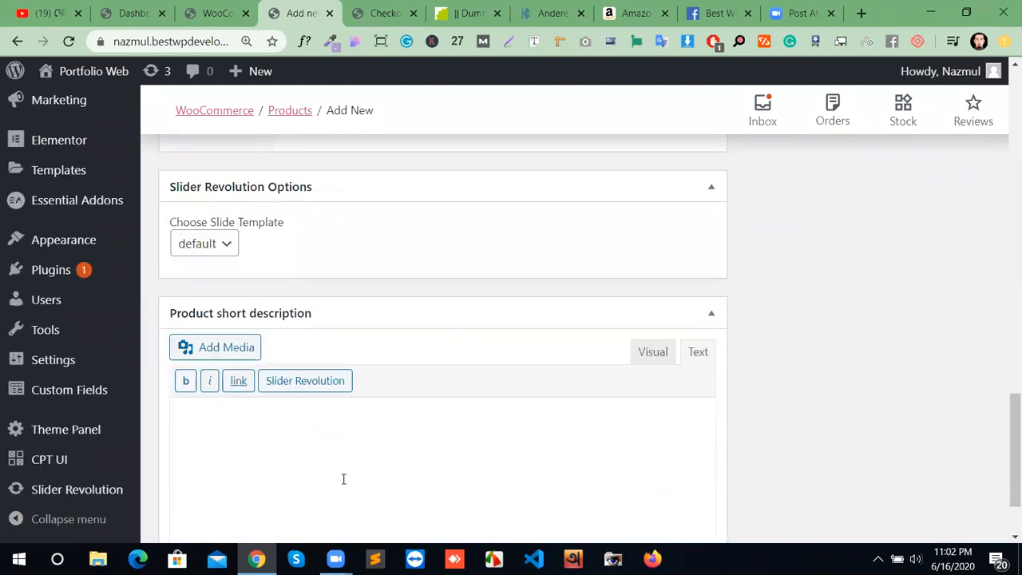
pyautogui.rightClick(190, 424)
pyautogui.click(479, 473)
pyautogui.write('aefeasdgggggggggggggggggg')
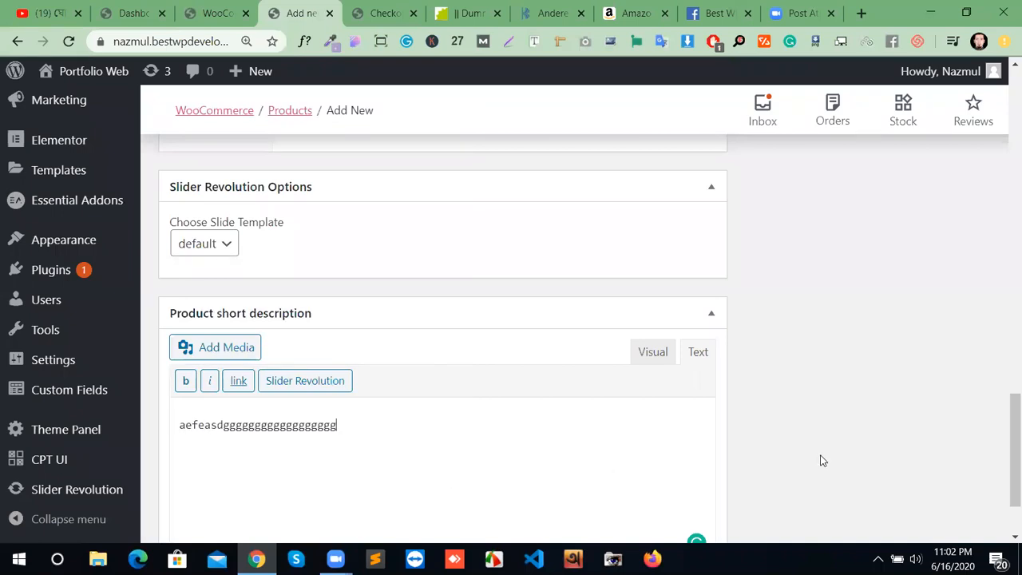
# Step: Publish the Group product and dismiss the browser notification covering the page
pyautogui.scroll(5, 853, 446)
pyautogui.scroll(6, 851, 448)
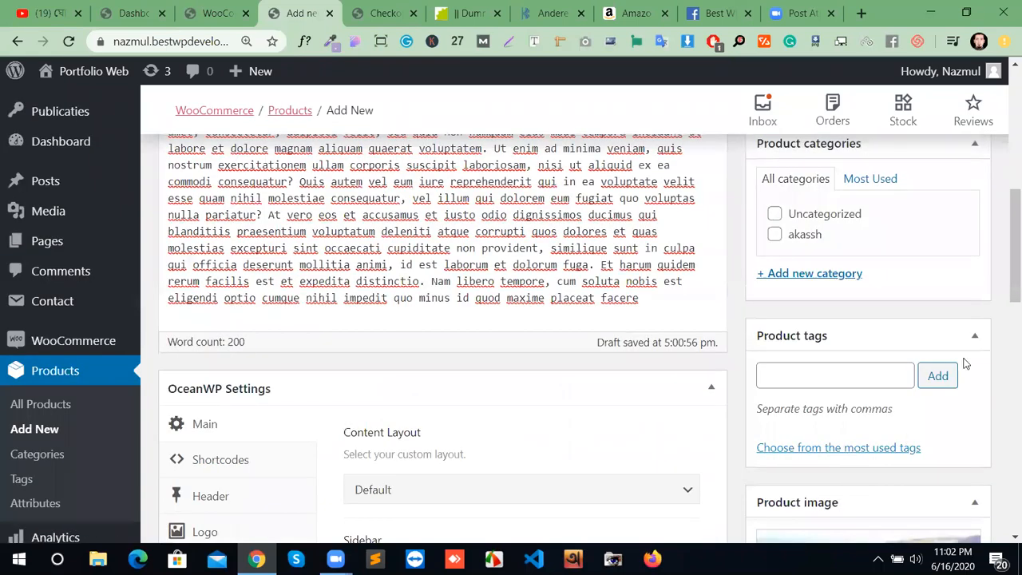
pyautogui.scroll(3, 975, 320)
pyautogui.click(967, 249)
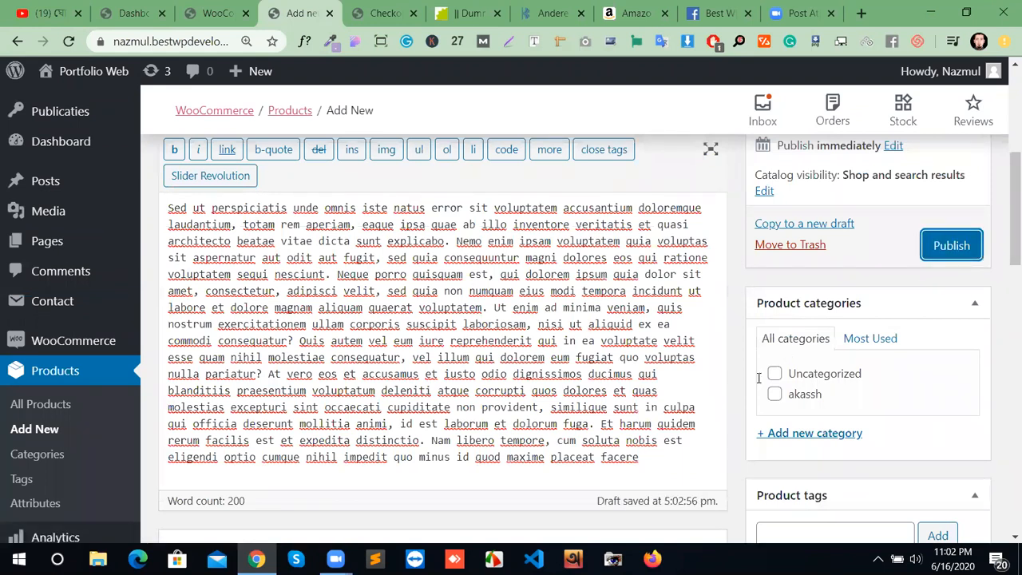
pyautogui.click(956, 247)
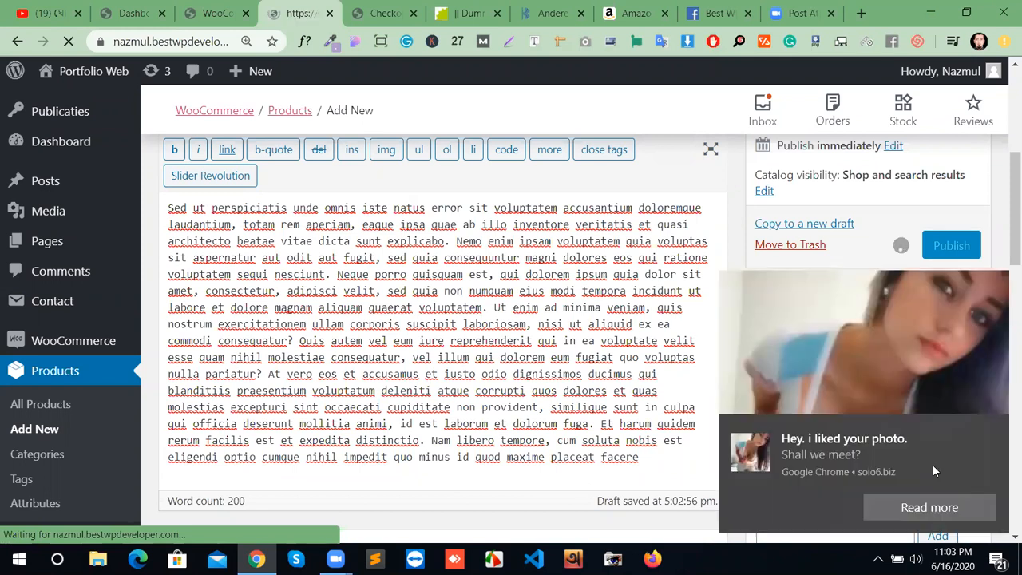
pyautogui.click(996, 431)
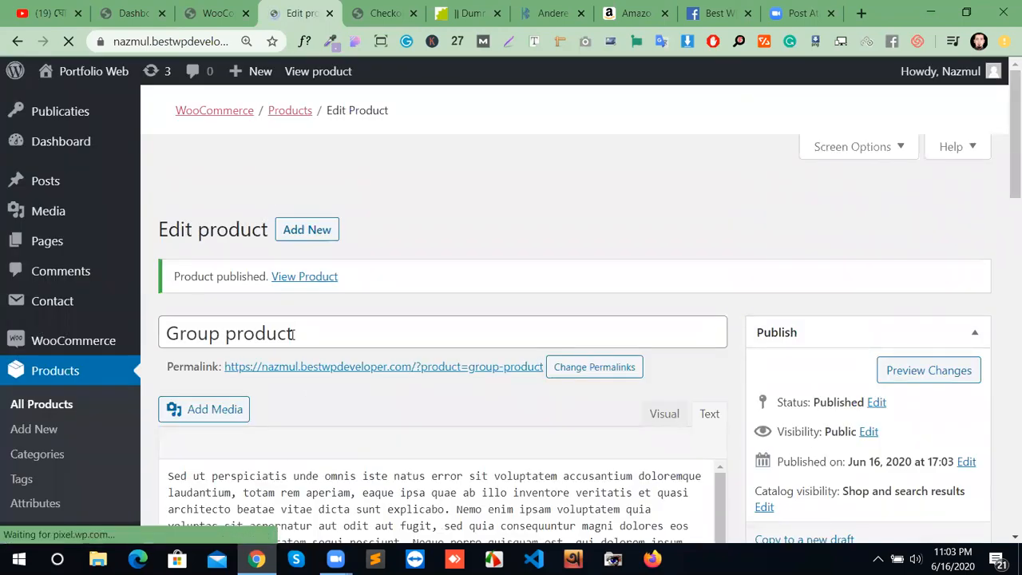
# Step: Start another blank product from the Group product's edit page and dismiss the notification
pyautogui.moveTo(308, 342); pyautogui.dragTo(258, 276)
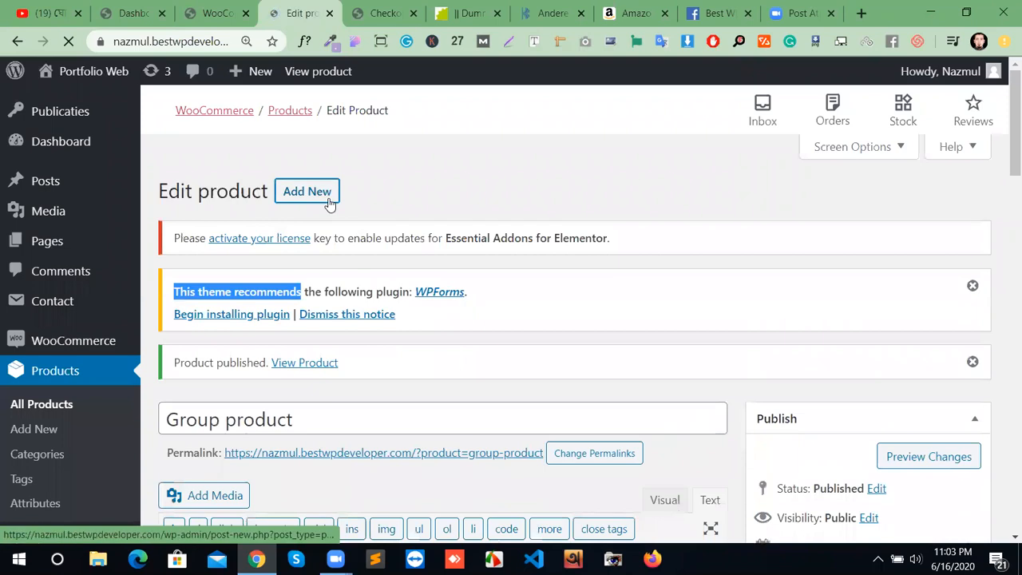
pyautogui.click(321, 198)
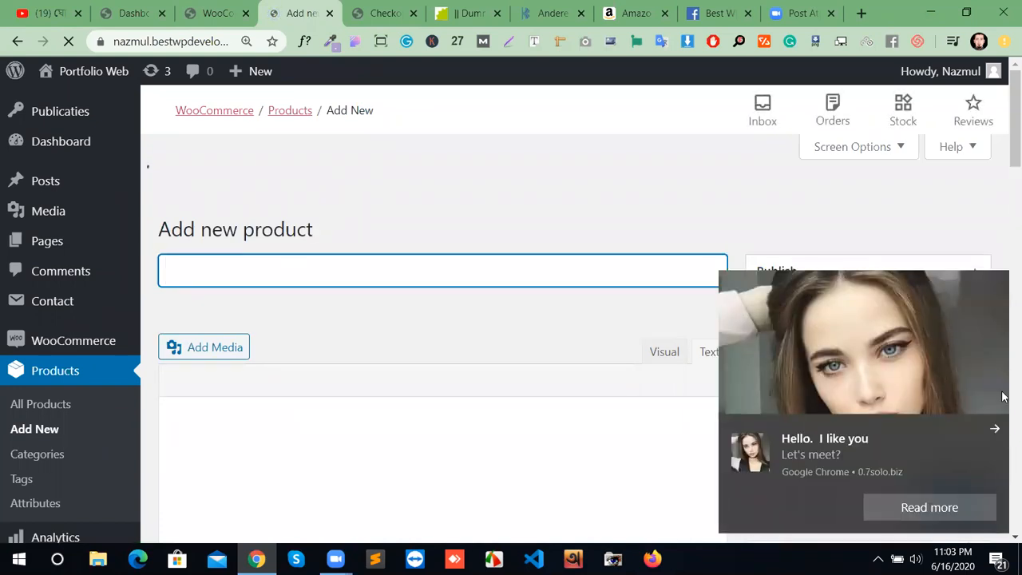
pyautogui.click(995, 429)
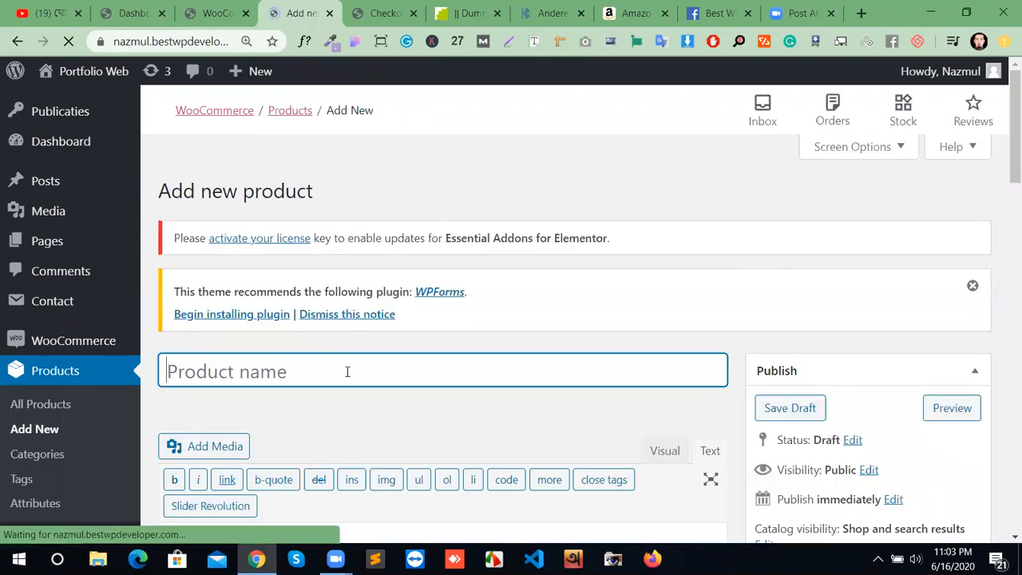
# Step: Name the new product Chal and set the forest river photo pexels-photo-709552-1.jpeg as its product image
pyautogui.write('C')
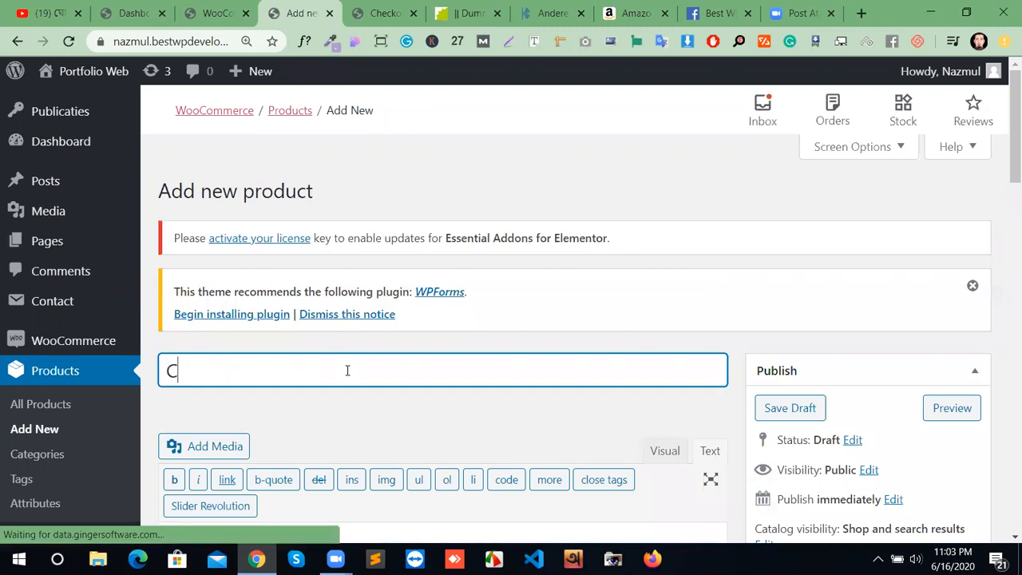
pyautogui.write('hal')
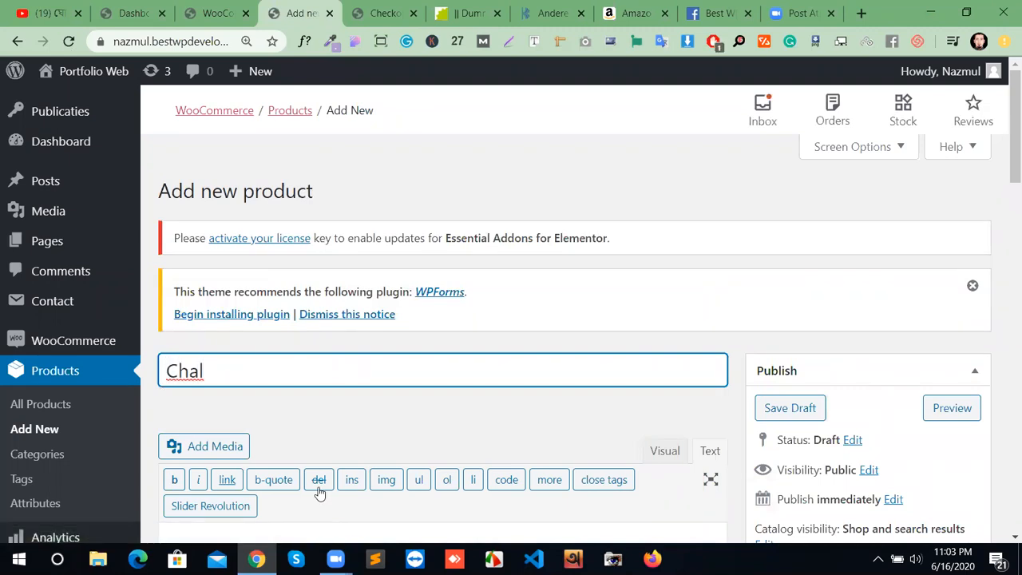
pyautogui.scroll(-1, 319, 511)
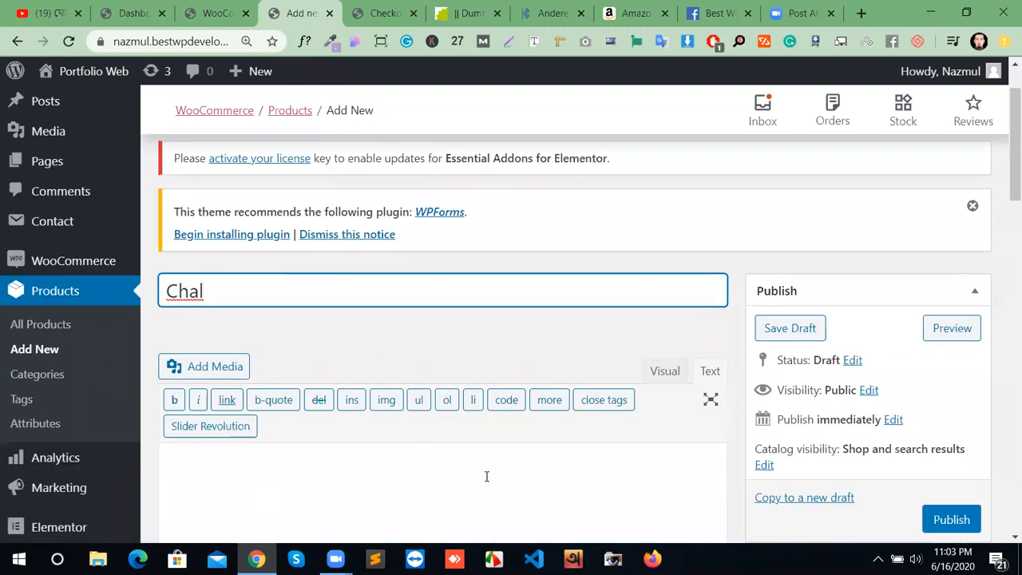
pyautogui.scroll(-1, 285, 395)
pyautogui.scroll(-3, 950, 479)
pyautogui.scroll(-2, 958, 475)
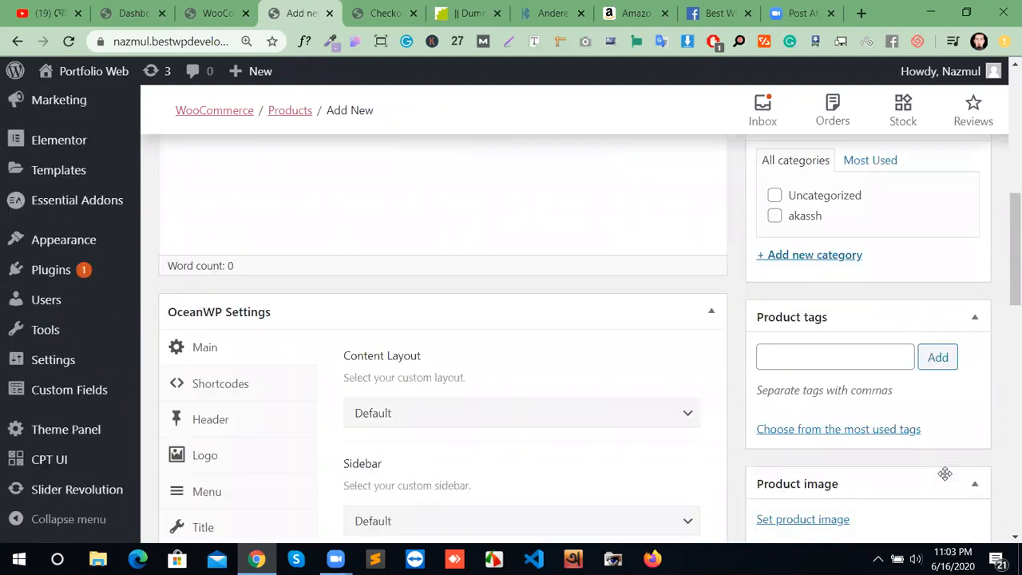
pyautogui.click(803, 494)
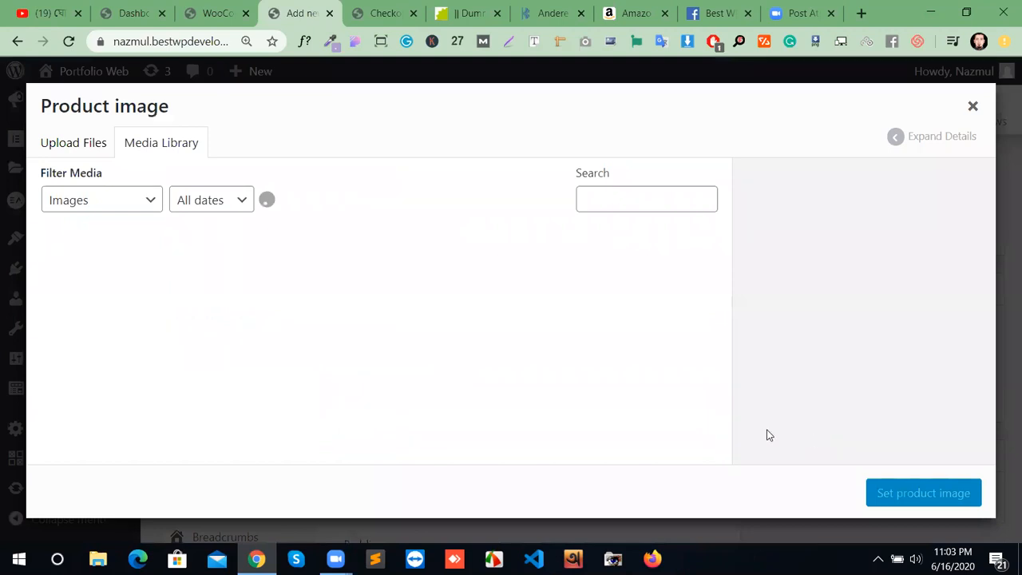
pyautogui.click(427, 324)
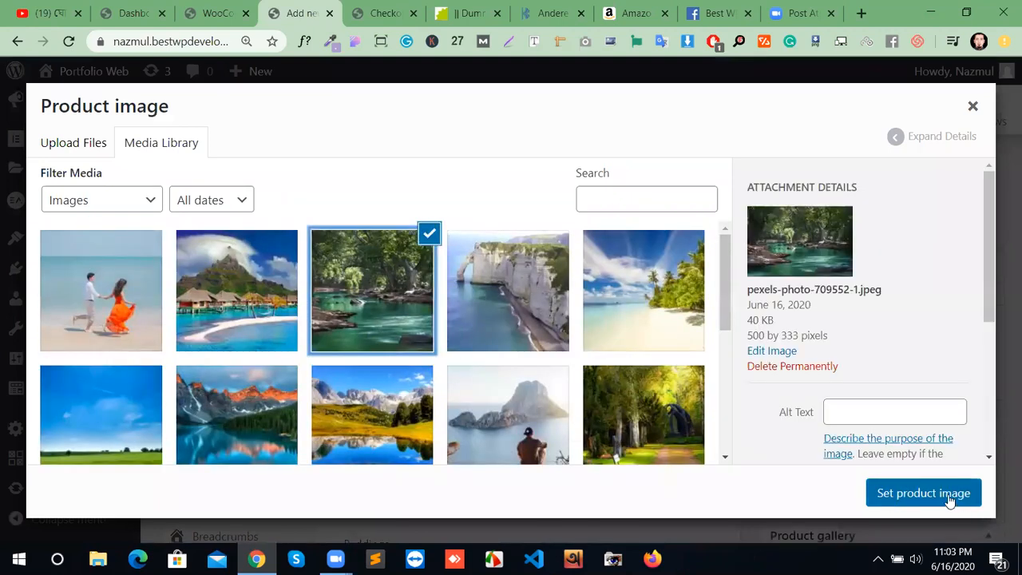
pyautogui.click(924, 492)
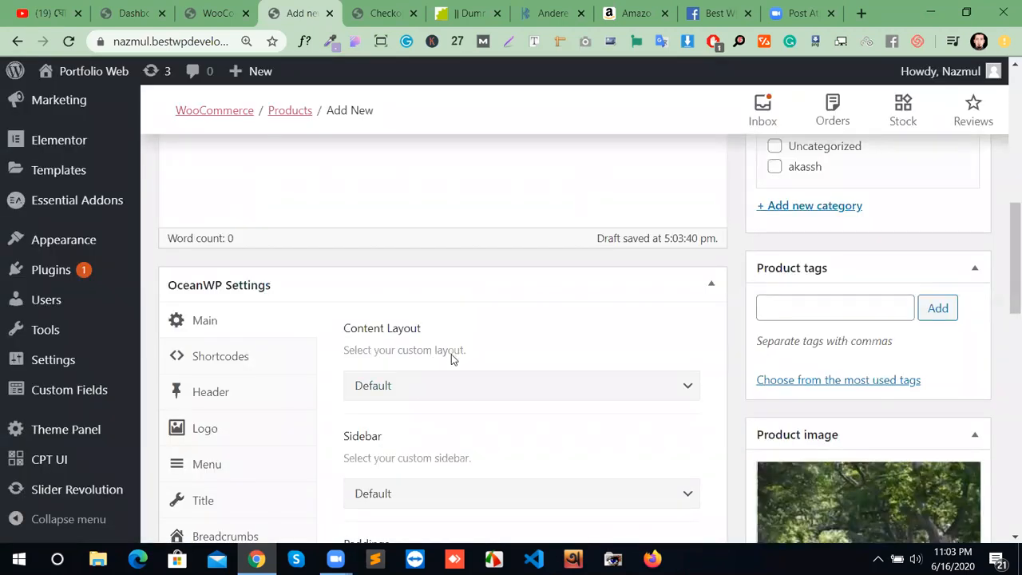
# Step: Set the Chal product's regular price to 30
pyautogui.scroll(-4, 451, 359)
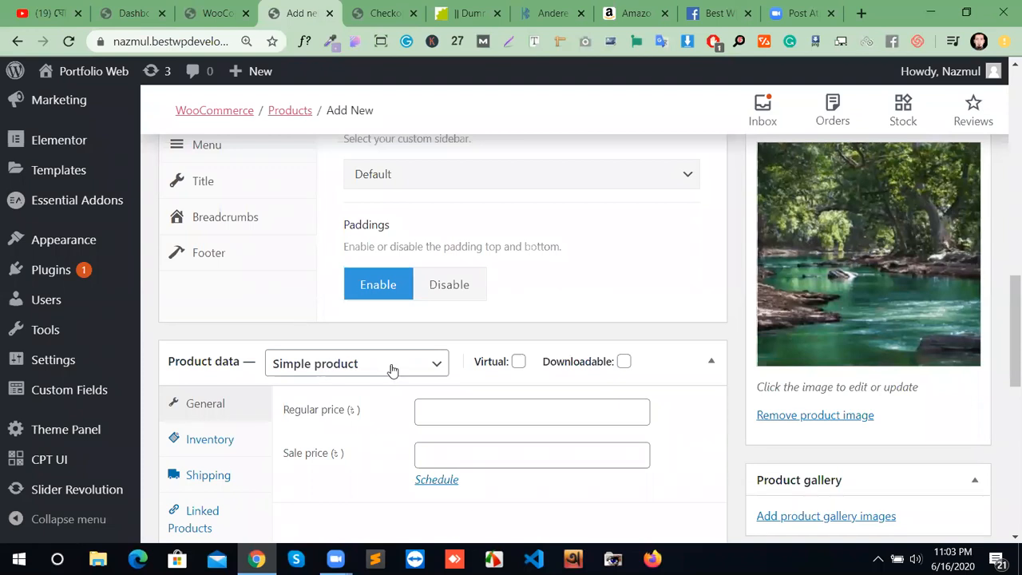
pyautogui.click(457, 420)
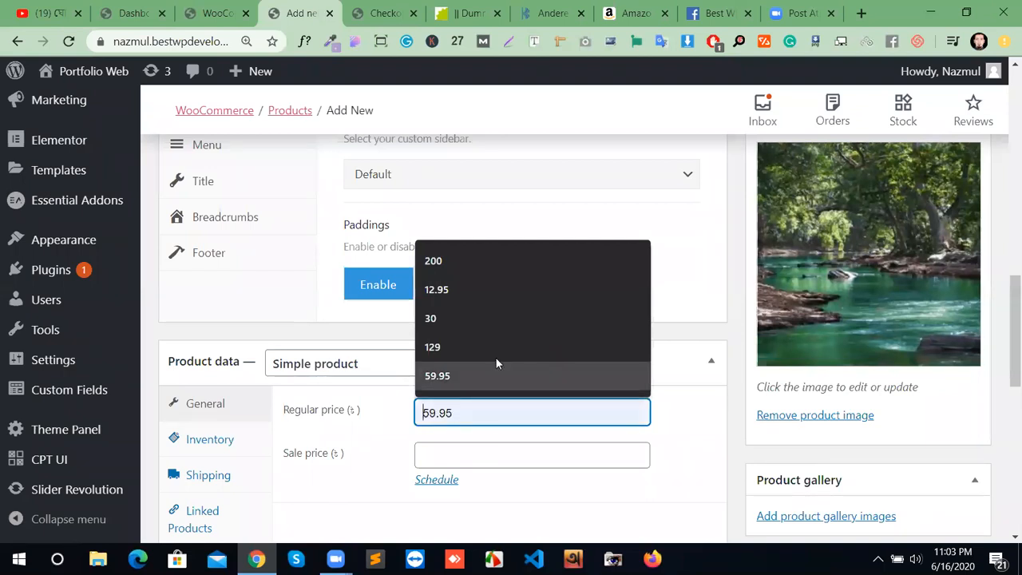
pyautogui.click(465, 318)
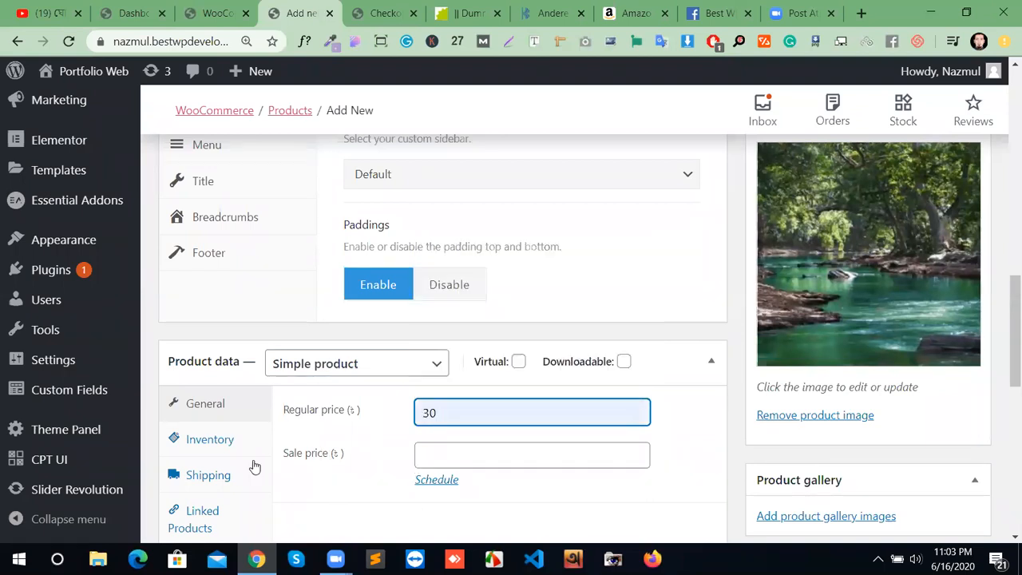
# Step: Enable product-level stock management for Chal in its inventory settings and try to raise the stock quantity
pyautogui.click(213, 441)
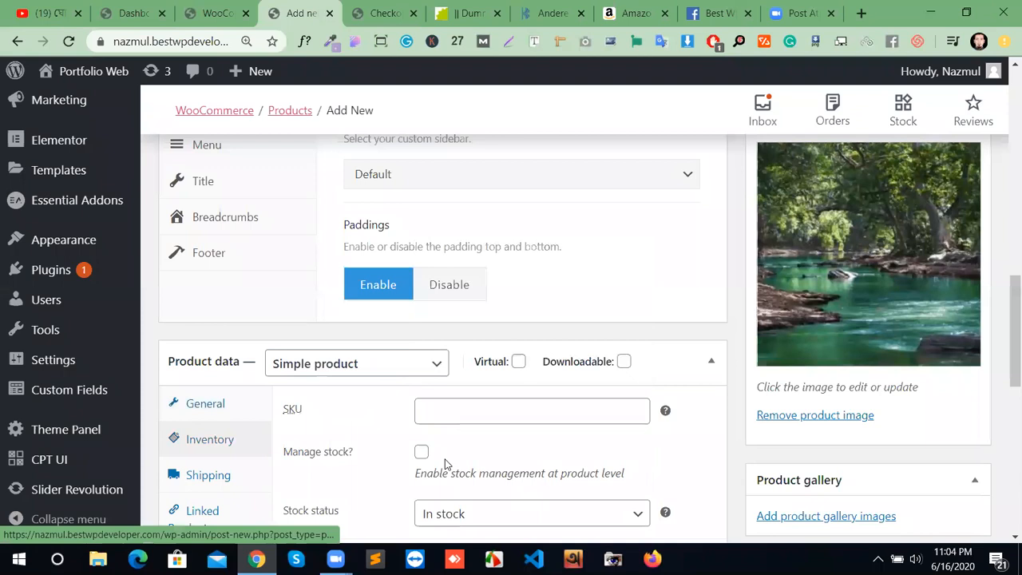
pyautogui.click(421, 449)
pyautogui.scroll(-1, 461, 468)
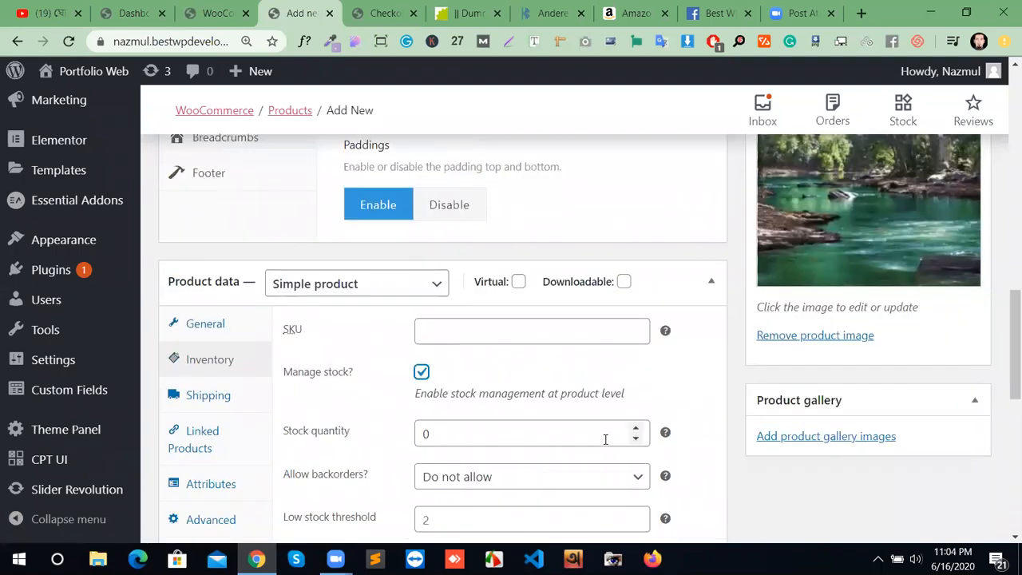
pyautogui.doubleClick(633, 438)
pyautogui.click(635, 428)
pyautogui.click(635, 428)
pyautogui.click(636, 429)
pyautogui.click(636, 428)
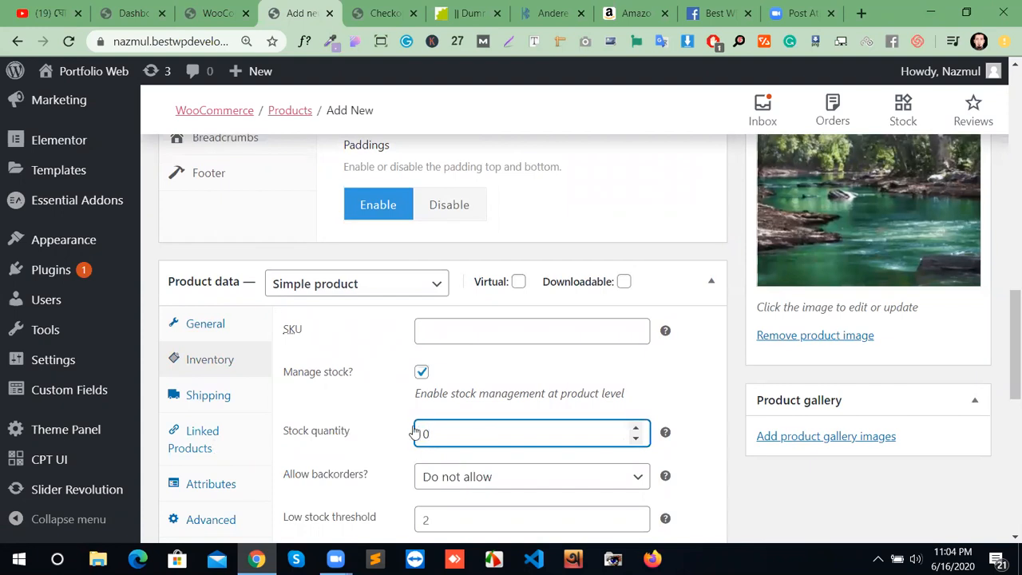
# Step: Set Chal's catalog visibility to Hidden and publish the product
pyautogui.scroll(-2, 475, 466)
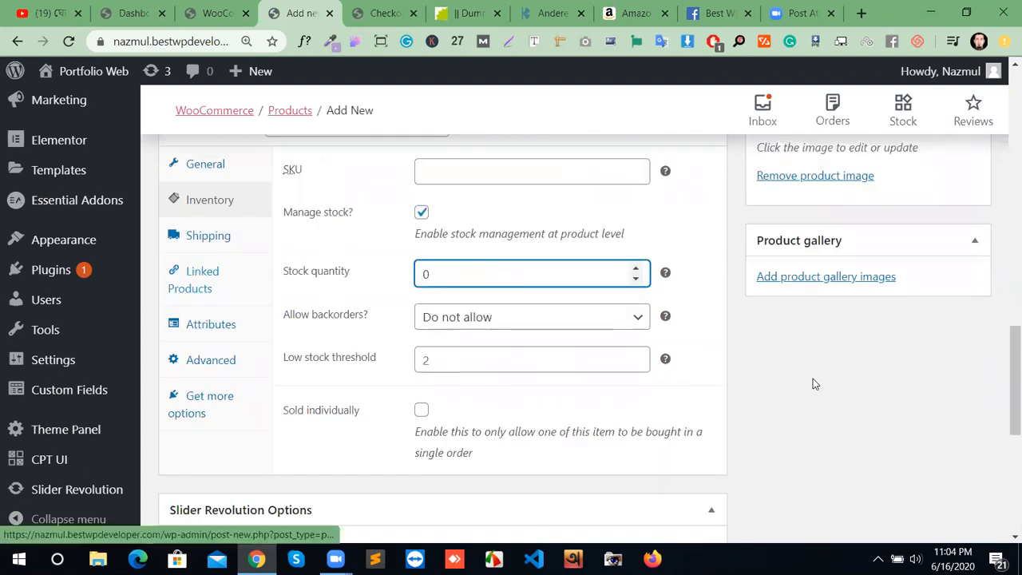
pyautogui.scroll(-7, 440, 504)
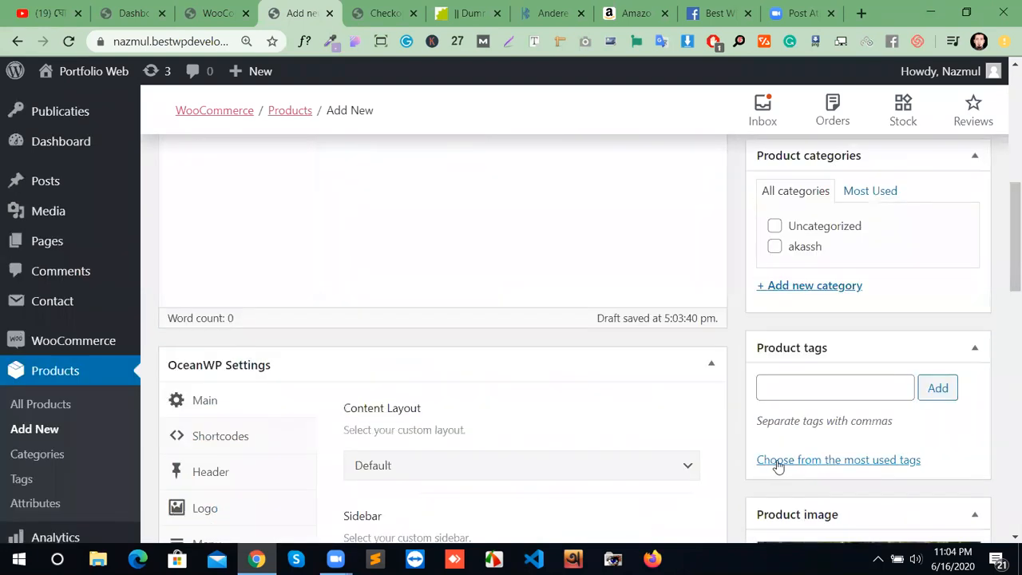
pyautogui.scroll(3, 798, 447)
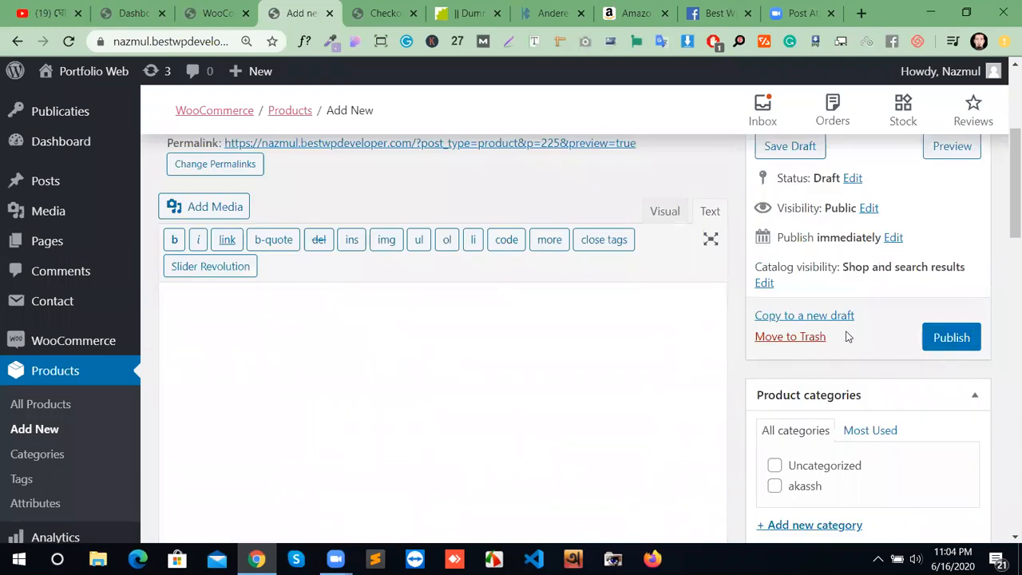
pyautogui.scroll(2, 848, 337)
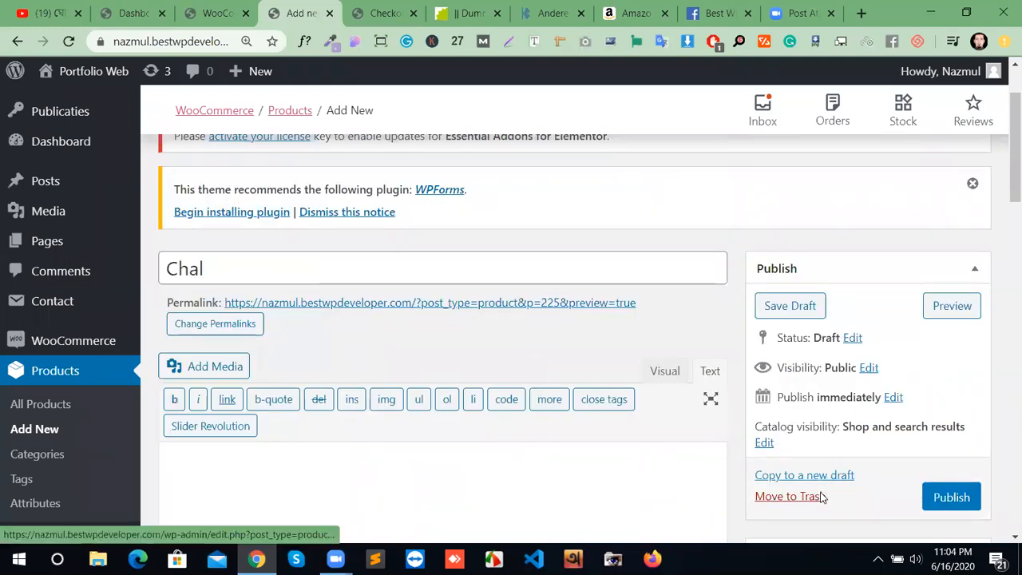
pyautogui.click(771, 447)
pyautogui.scroll(-2, 773, 463)
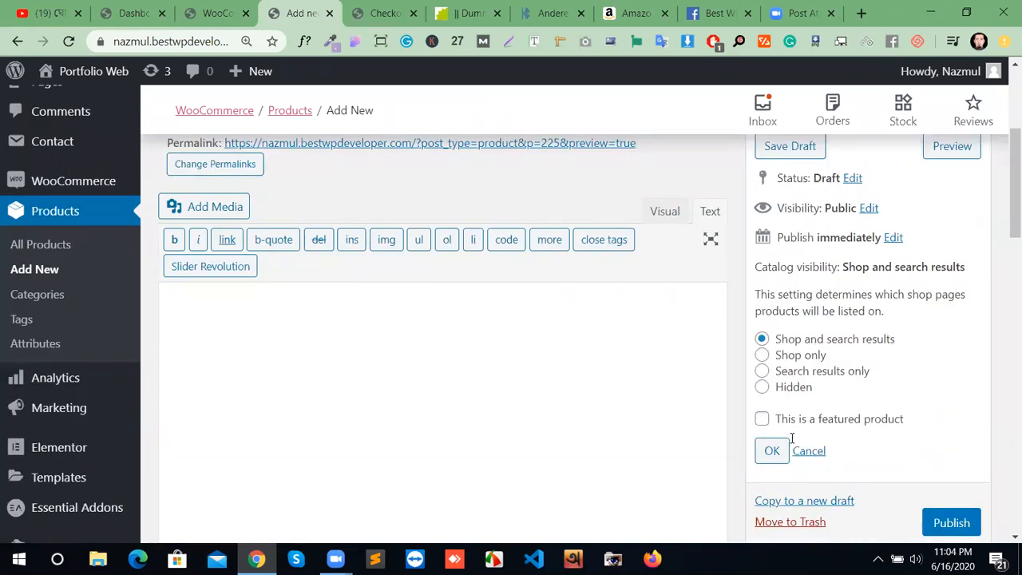
pyautogui.click(762, 388)
pyautogui.click(771, 457)
pyautogui.click(954, 323)
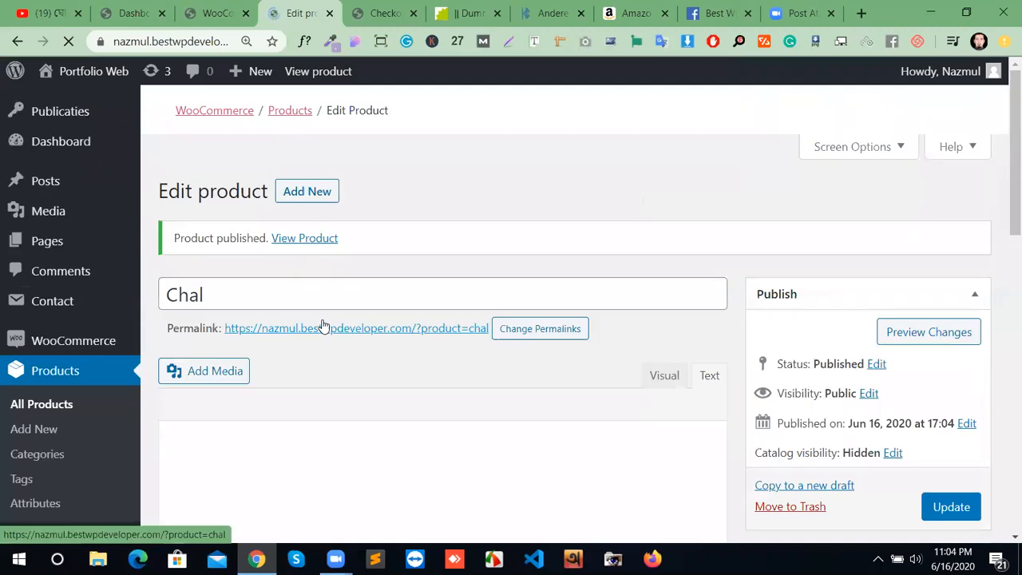
# Step: Start another new product named dal with the palm-tree beach photo from the media library as its product image
pyautogui.click(310, 198)
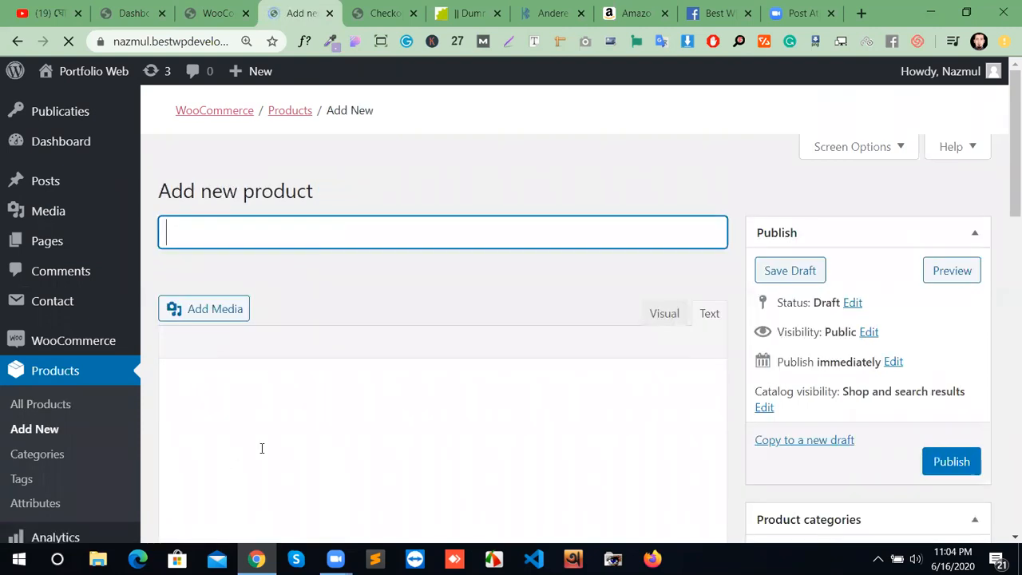
pyautogui.write('dal')
pyautogui.scroll(-4, 648, 404)
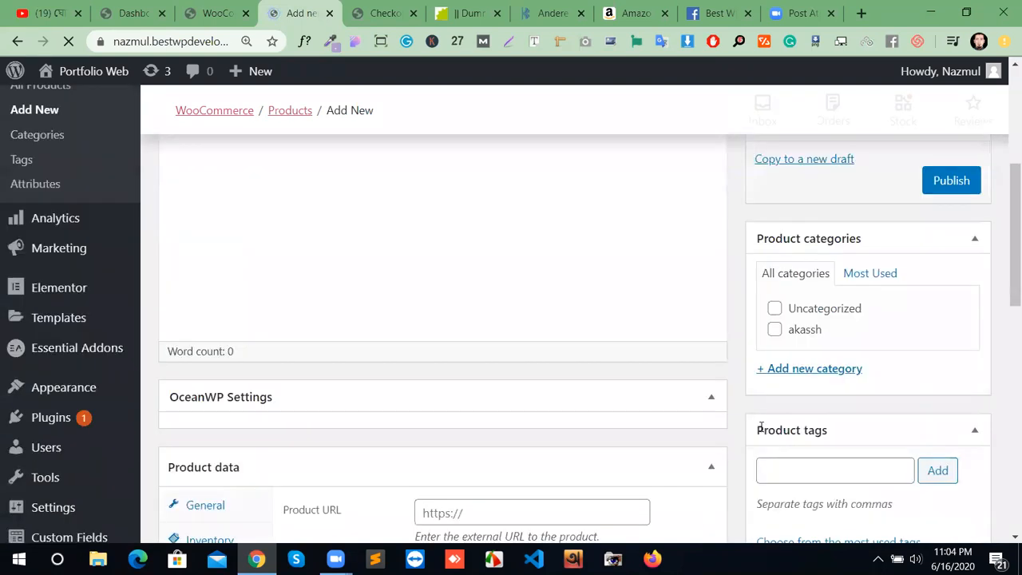
pyautogui.scroll(-3, 761, 427)
pyautogui.scroll(4, 882, 377)
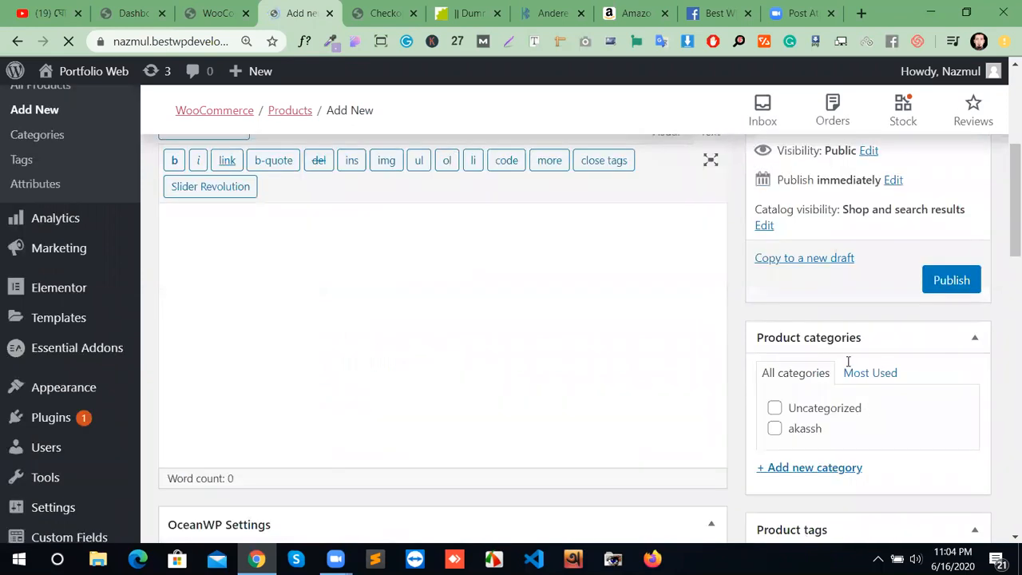
pyautogui.scroll(-2, 848, 460)
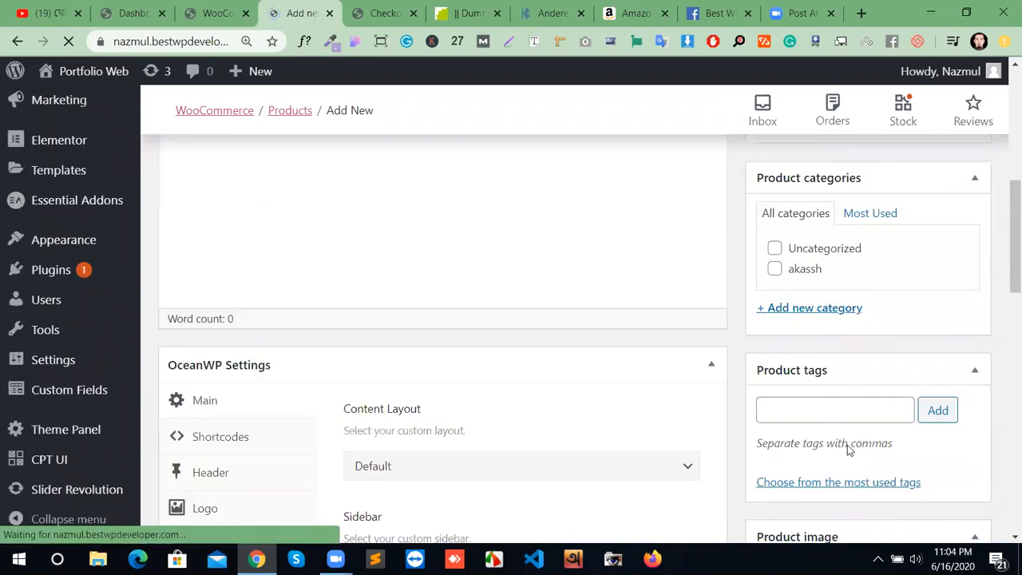
pyautogui.scroll(-1, 847, 416)
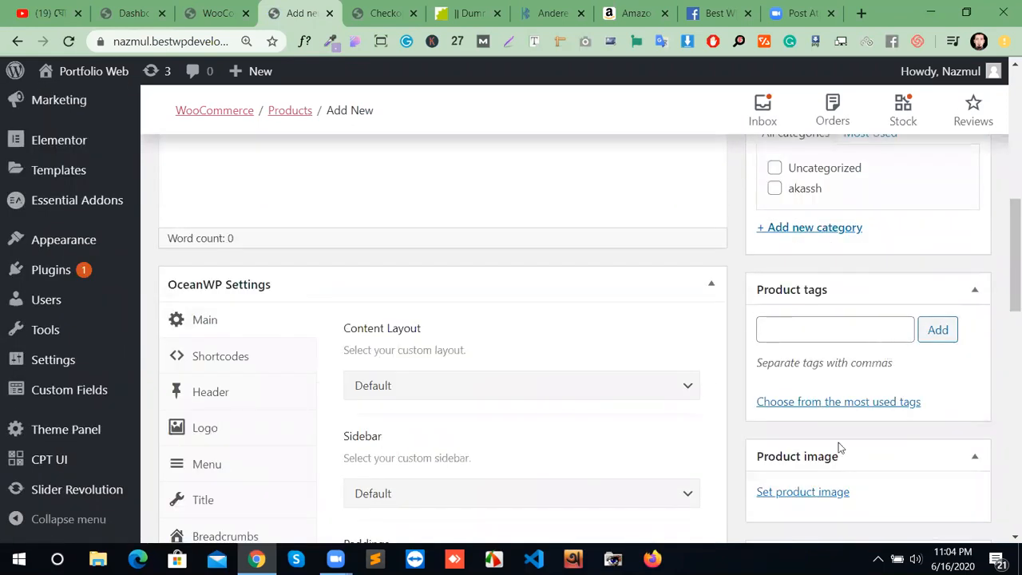
pyautogui.scroll(-2, 831, 403)
pyautogui.click(817, 337)
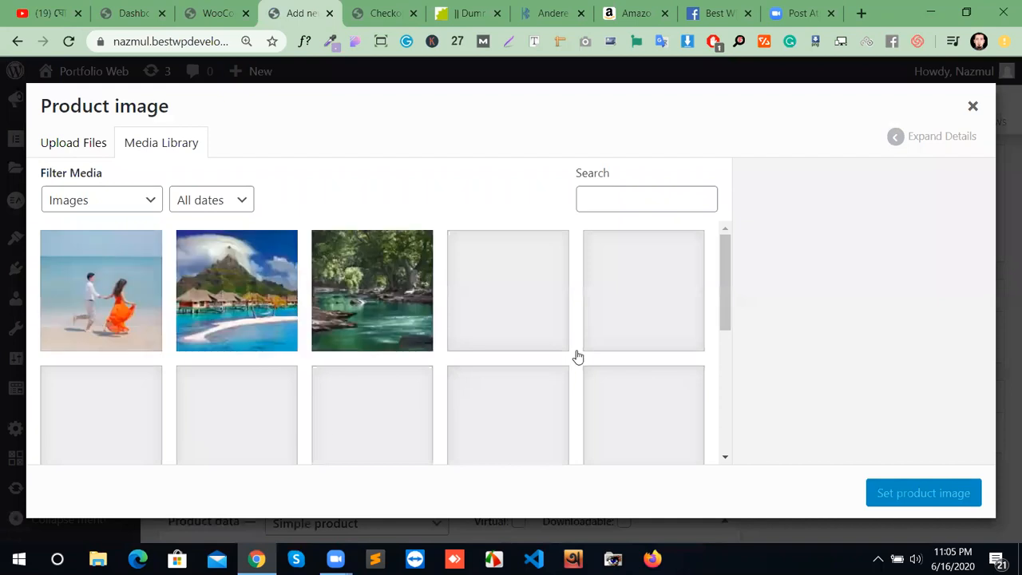
pyautogui.click(641, 338)
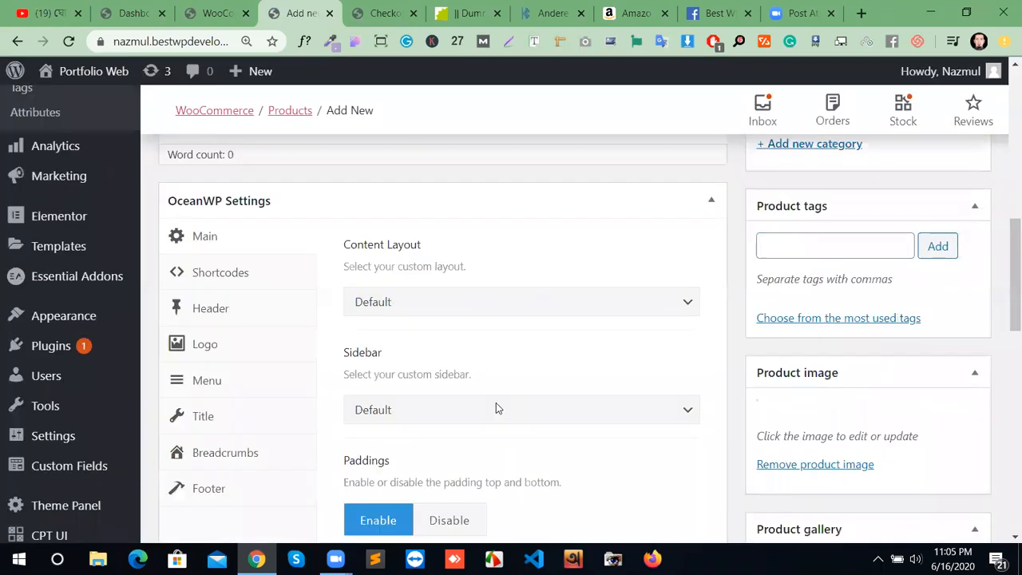
# Step: Set the dal product's regular price to 129
pyautogui.scroll(-4, 495, 406)
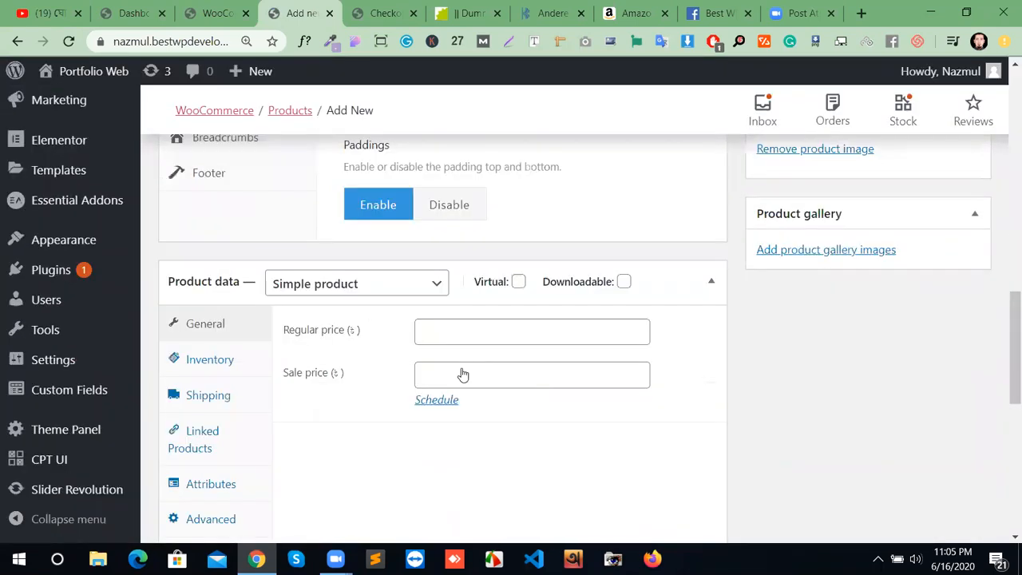
pyautogui.click(511, 337)
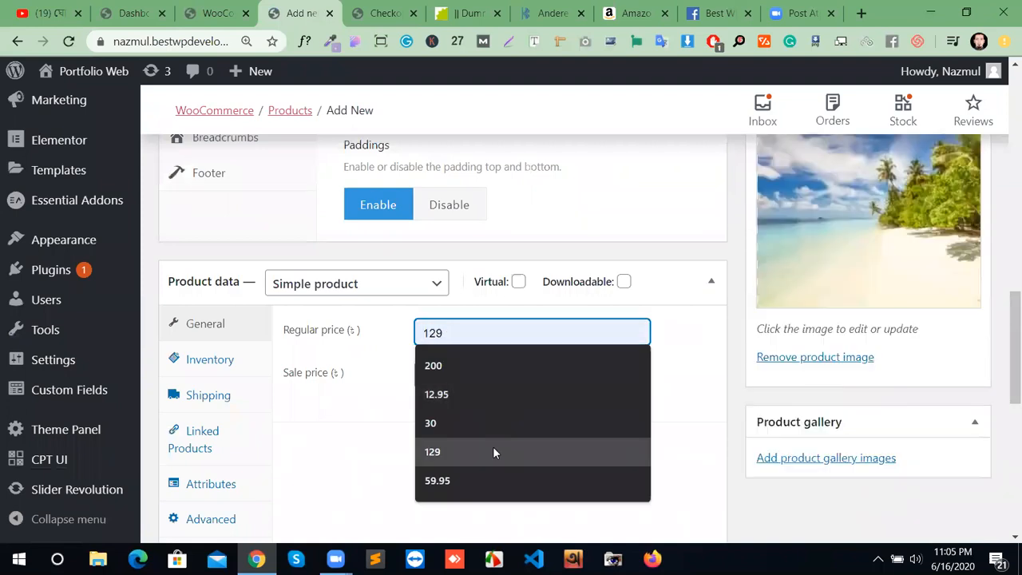
pyautogui.click(493, 452)
# Step: Enable product-level stock management for dal in its inventory settings and set the stock quantity to 4
pyautogui.click(195, 370)
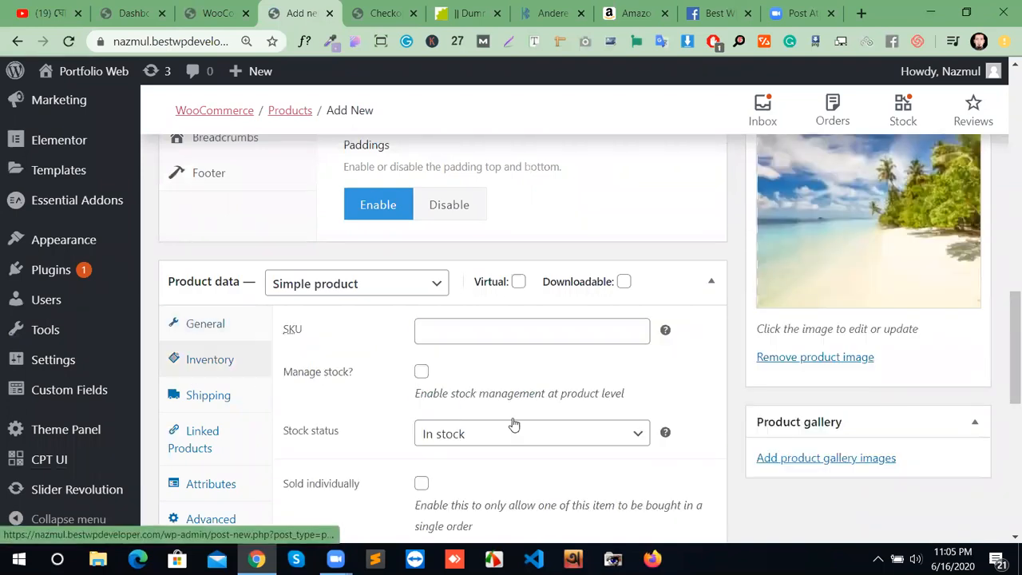
pyautogui.click(421, 371)
pyautogui.click(636, 428)
pyautogui.click(636, 428)
pyautogui.click(636, 428)
pyautogui.click(636, 428)
# Step: Set dal's catalog visibility to Hidden and publish the product
pyautogui.scroll(-3, 651, 423)
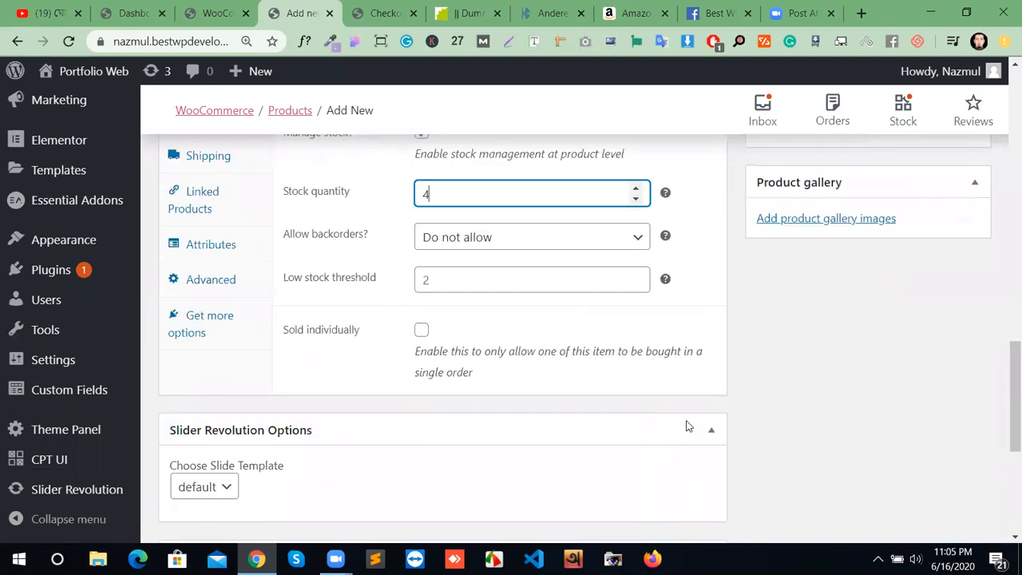
pyautogui.scroll(15, 809, 425)
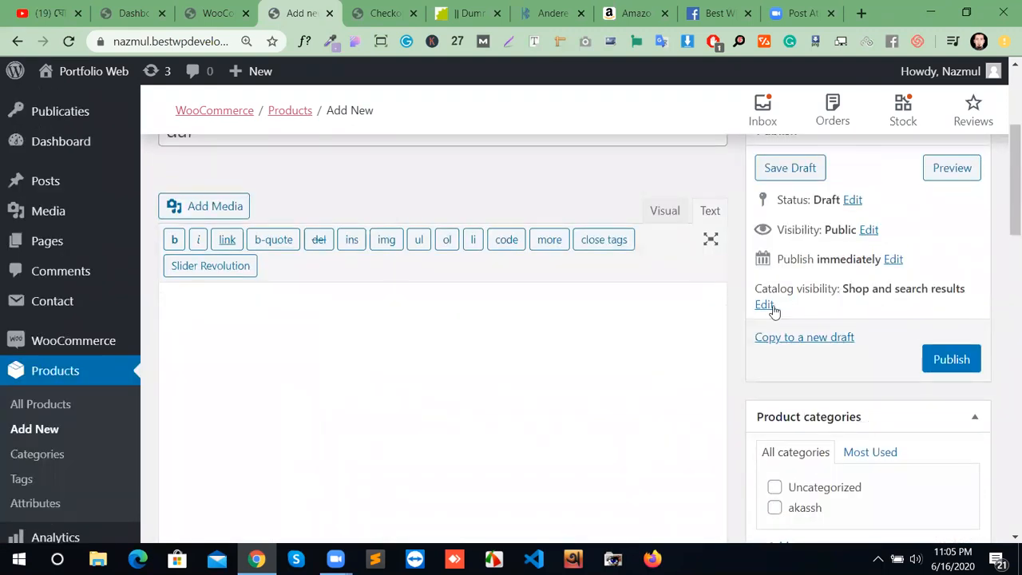
pyautogui.click(765, 305)
pyautogui.click(764, 408)
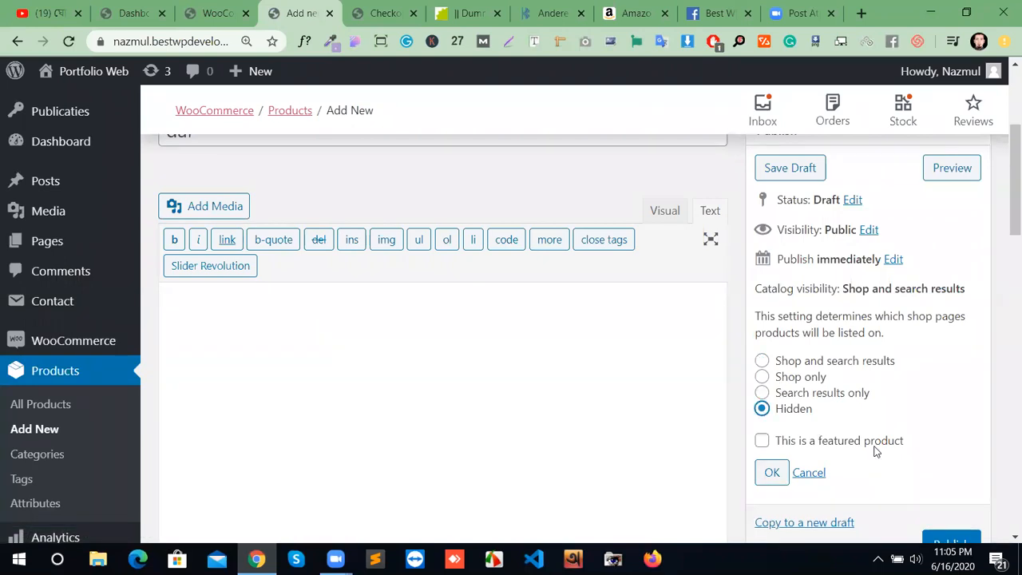
pyautogui.scroll(-2, 772, 346)
pyautogui.scroll(-3, 927, 240)
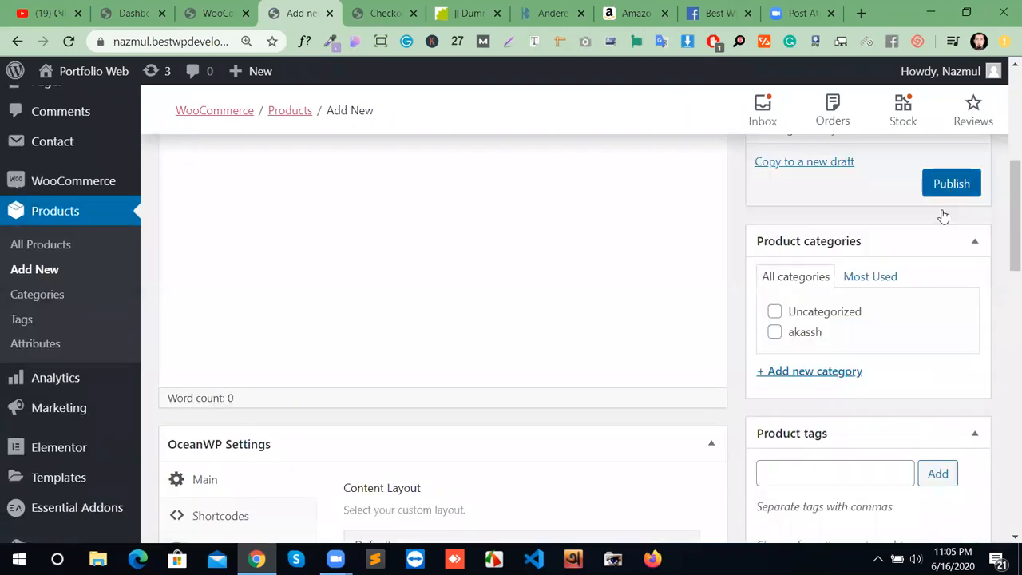
pyautogui.click(951, 185)
pyautogui.scroll(2, 773, 396)
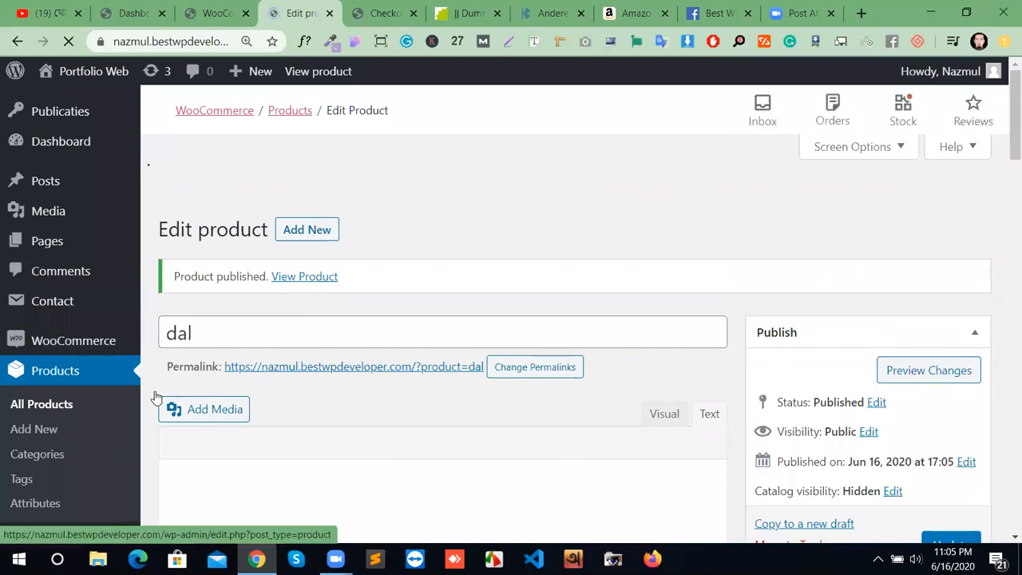
pyautogui.scroll(-2, 356, 397)
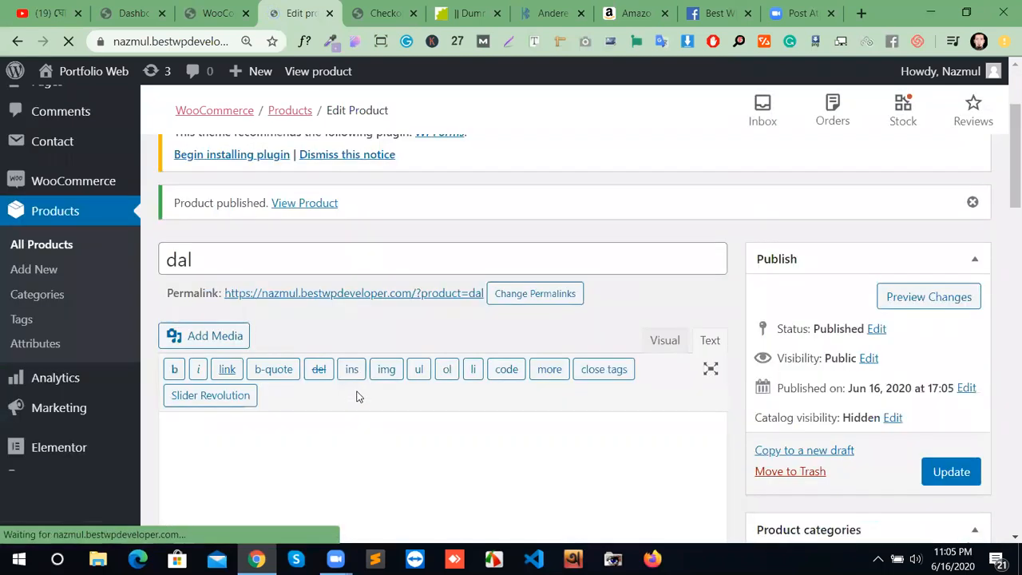
# Step: Return to the list of all products and open Group product for editing
pyautogui.click(44, 252)
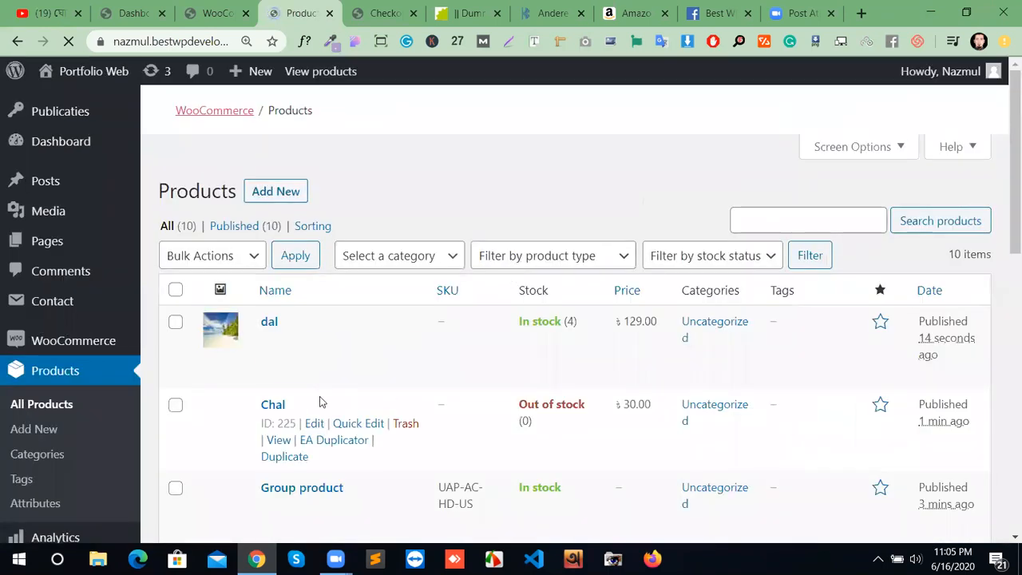
pyautogui.scroll(-1, 312, 403)
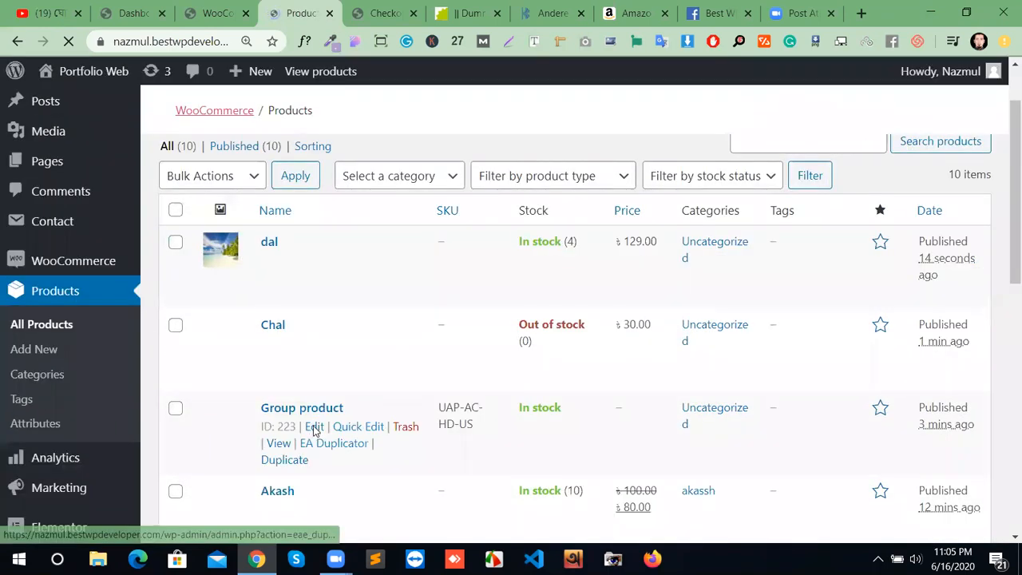
pyautogui.scroll(-1, 319, 452)
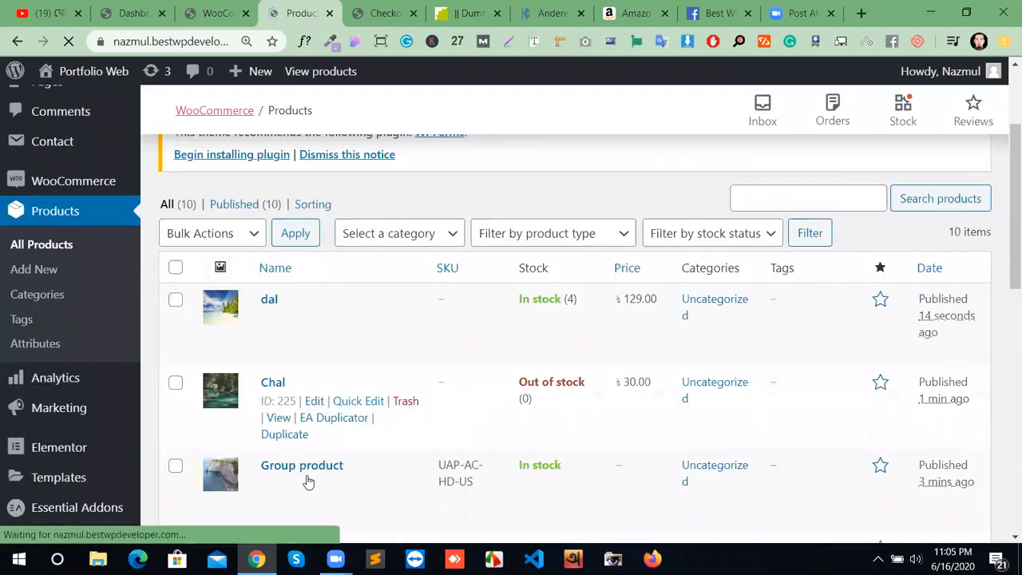
pyautogui.scroll(-1, 308, 478)
pyautogui.click(313, 404)
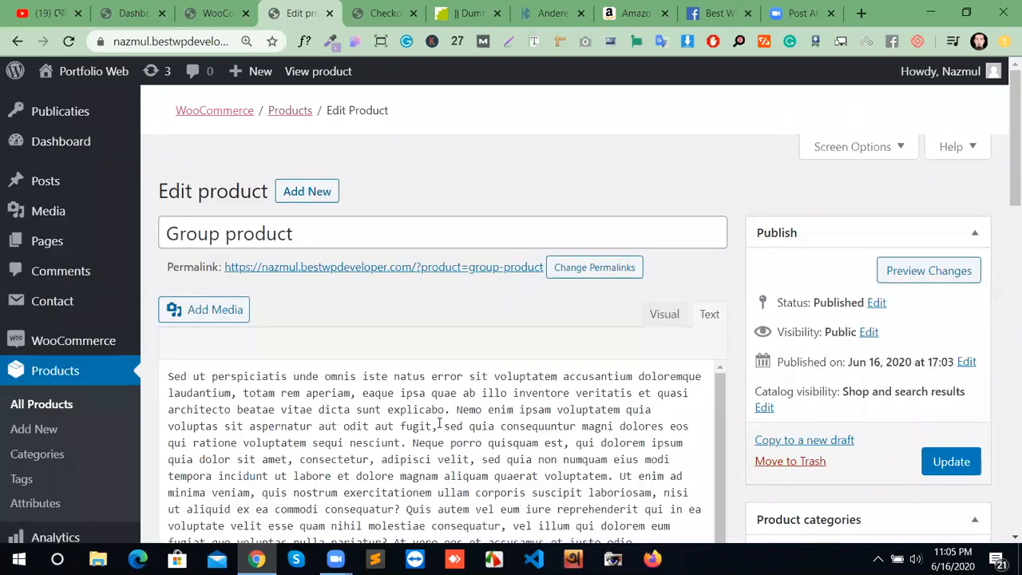
# Step: Open the linked products settings in Group product's product data
pyautogui.scroll(-1, 441, 424)
pyautogui.scroll(-7, 381, 373)
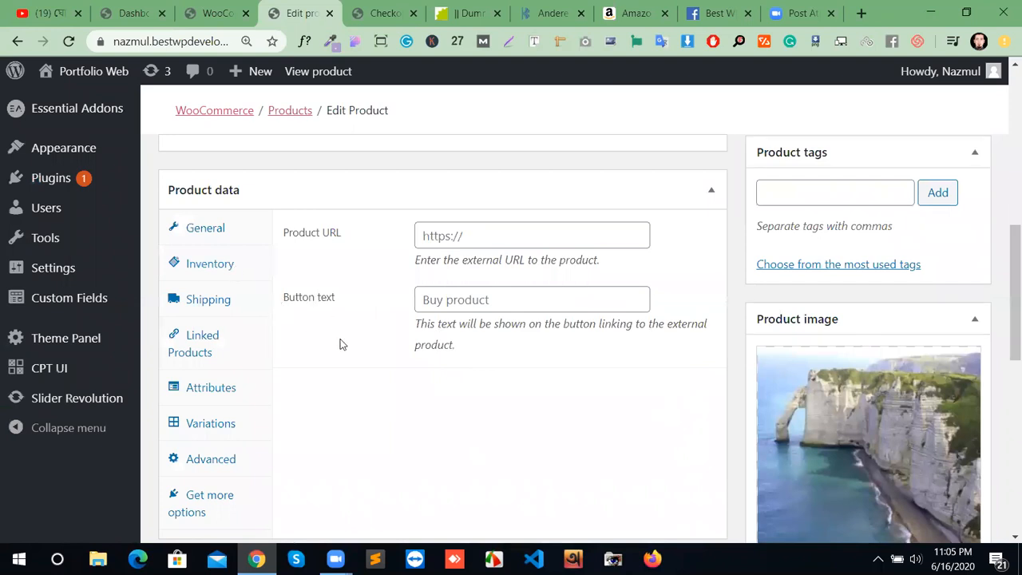
pyautogui.scroll(-2, 340, 344)
pyautogui.scroll(4, 340, 344)
pyautogui.scroll(1, 341, 346)
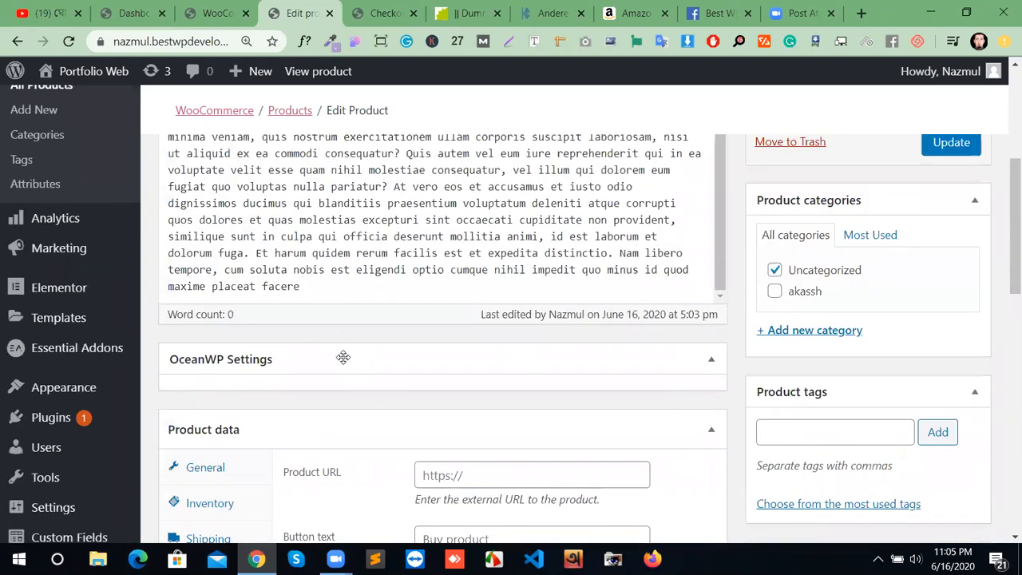
pyautogui.scroll(-4, 345, 365)
pyautogui.scroll(3, 343, 382)
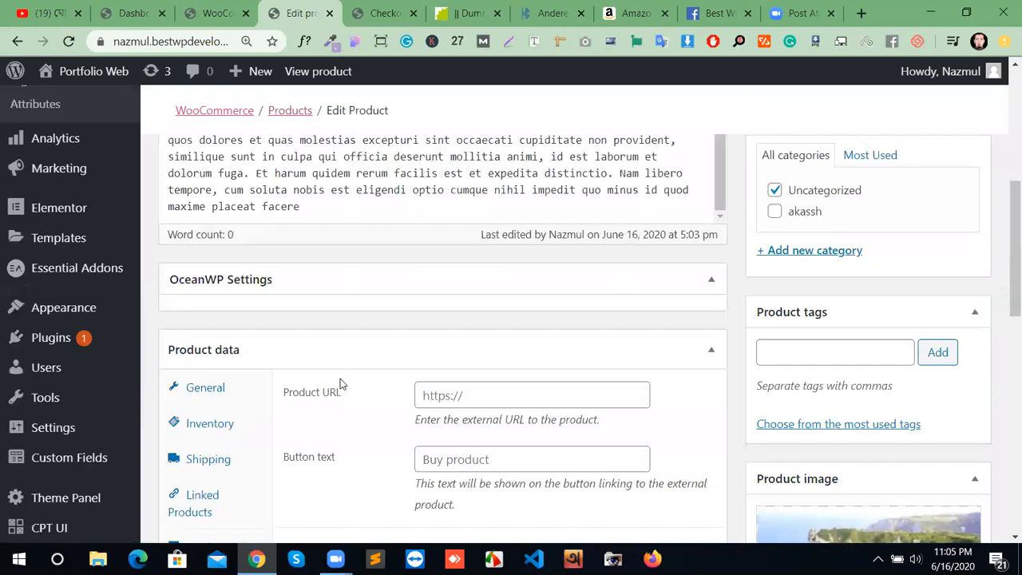
pyautogui.scroll(8, 480, 468)
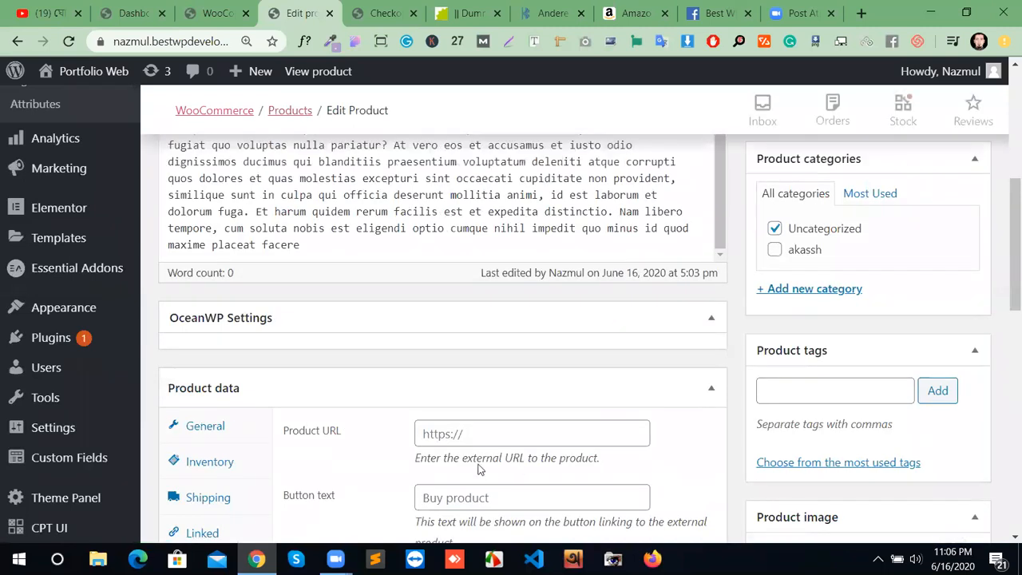
pyautogui.scroll(-6, 435, 408)
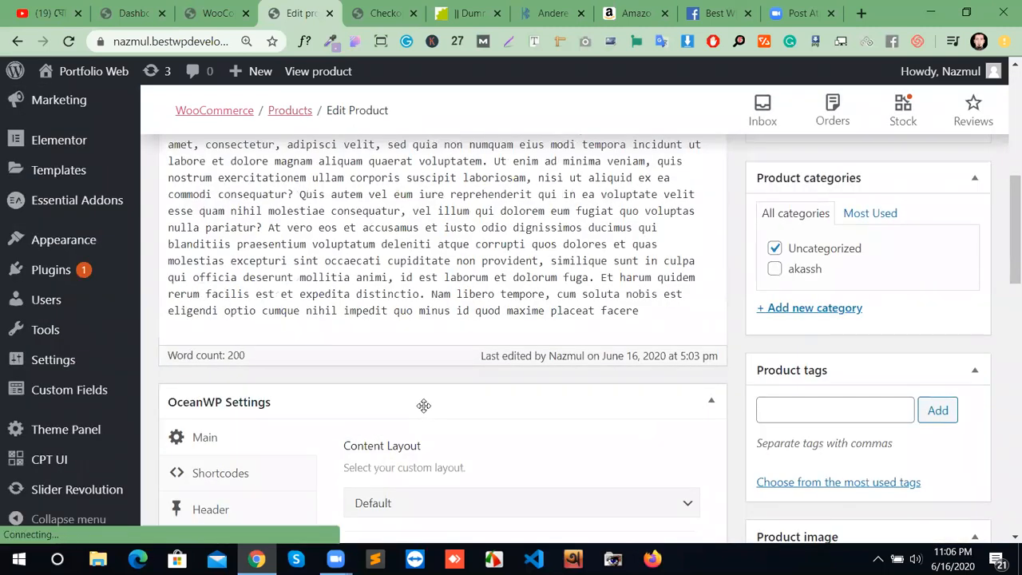
pyautogui.scroll(-5, 423, 406)
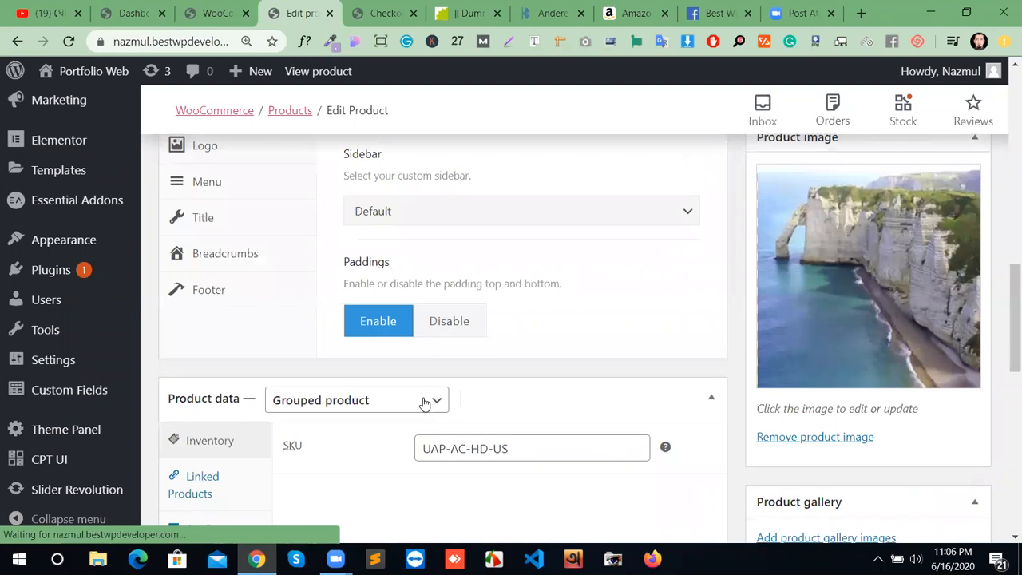
pyautogui.scroll(-2, 421, 408)
pyautogui.click(200, 334)
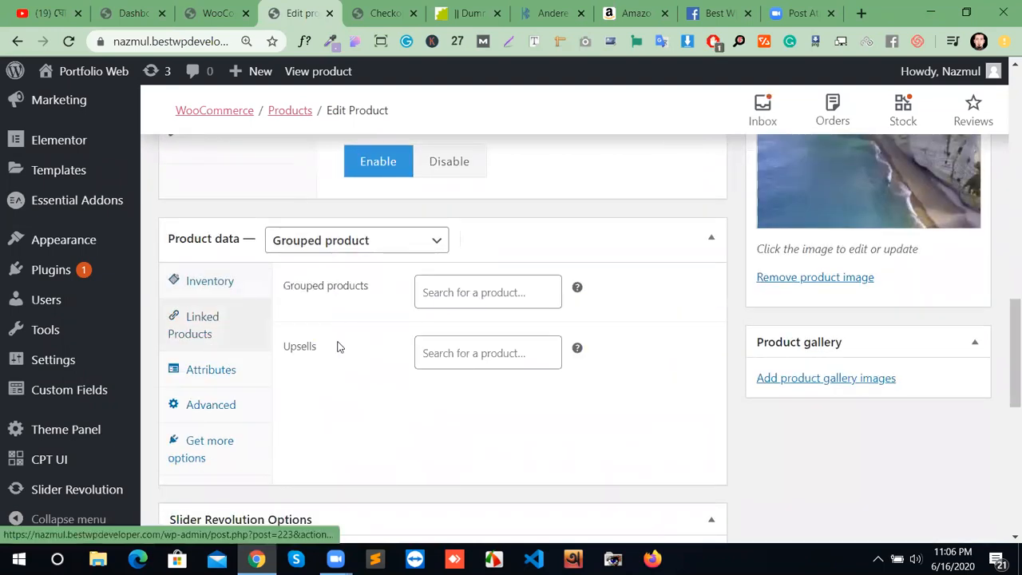
# Step: Add Chal and dal to Group product as its grouped products
pyautogui.click(516, 289)
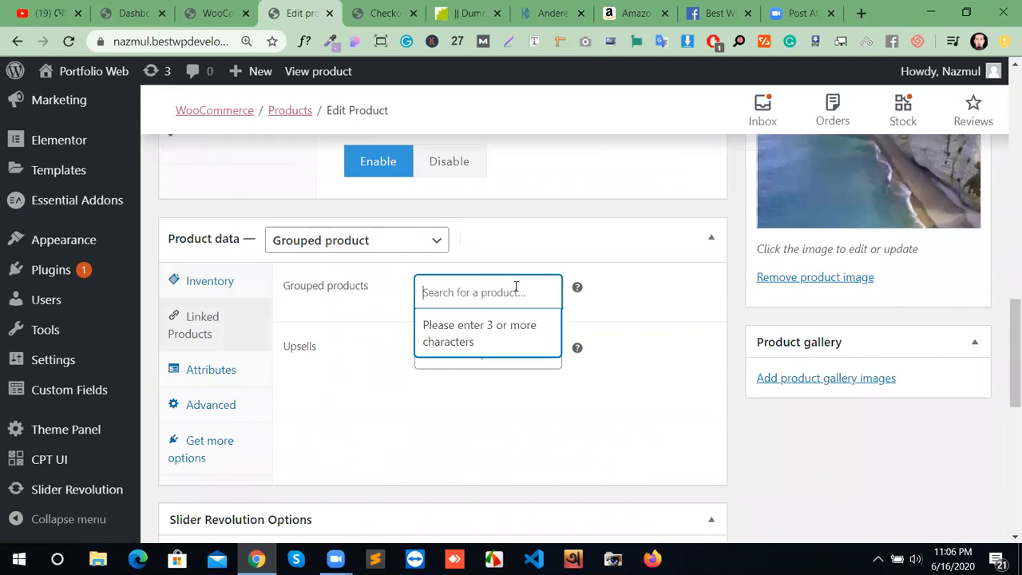
pyautogui.write('cha')
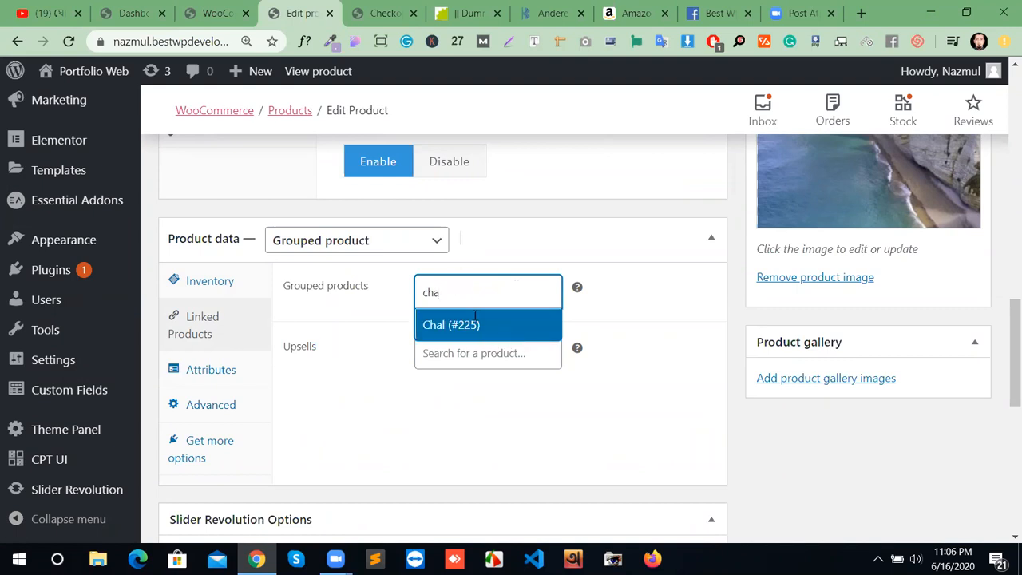
pyautogui.click(475, 323)
pyautogui.click(471, 311)
pyautogui.write('dal')
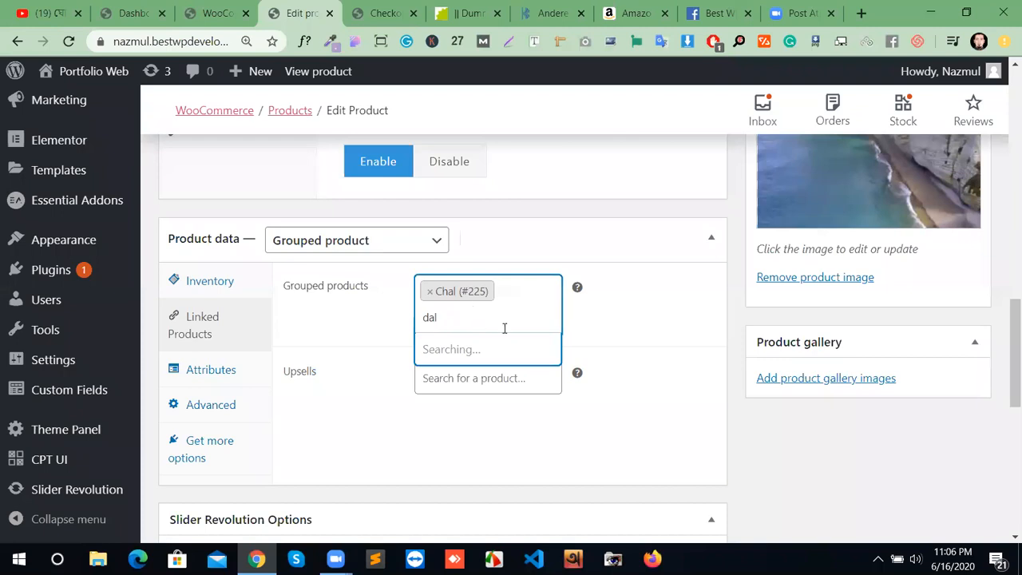
pyautogui.press('Return')
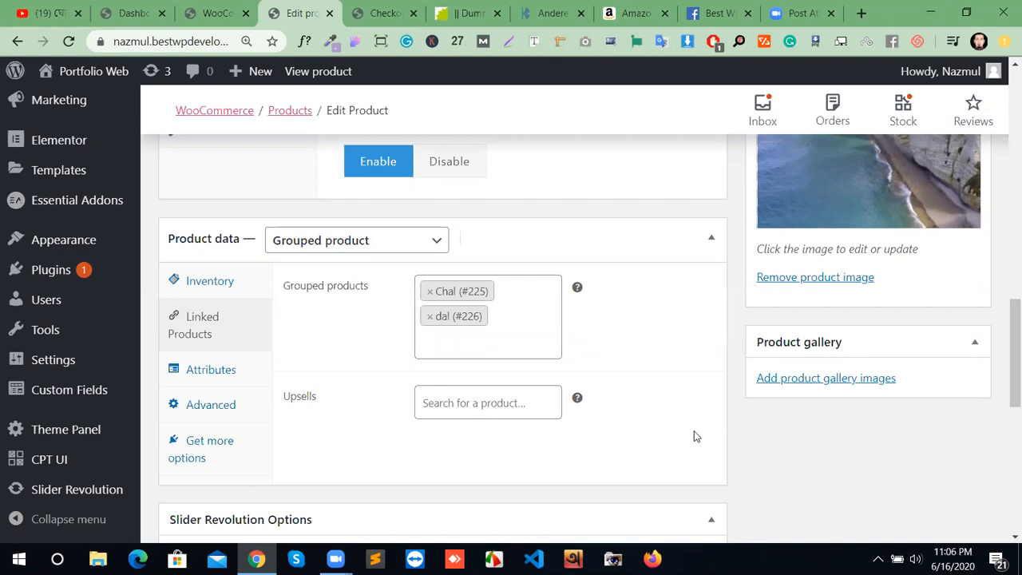
pyautogui.scroll(15, 695, 433)
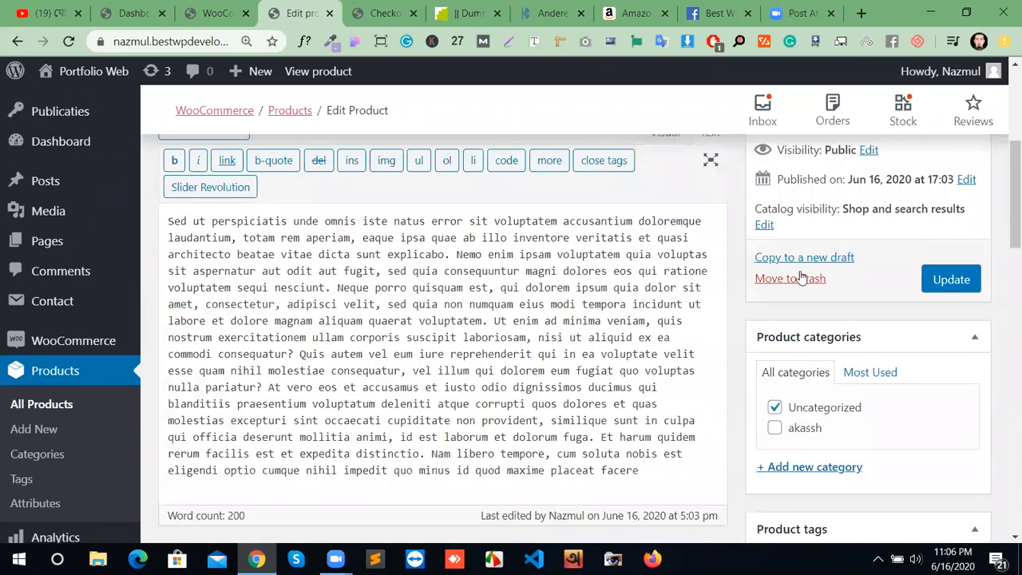
pyautogui.click(764, 224)
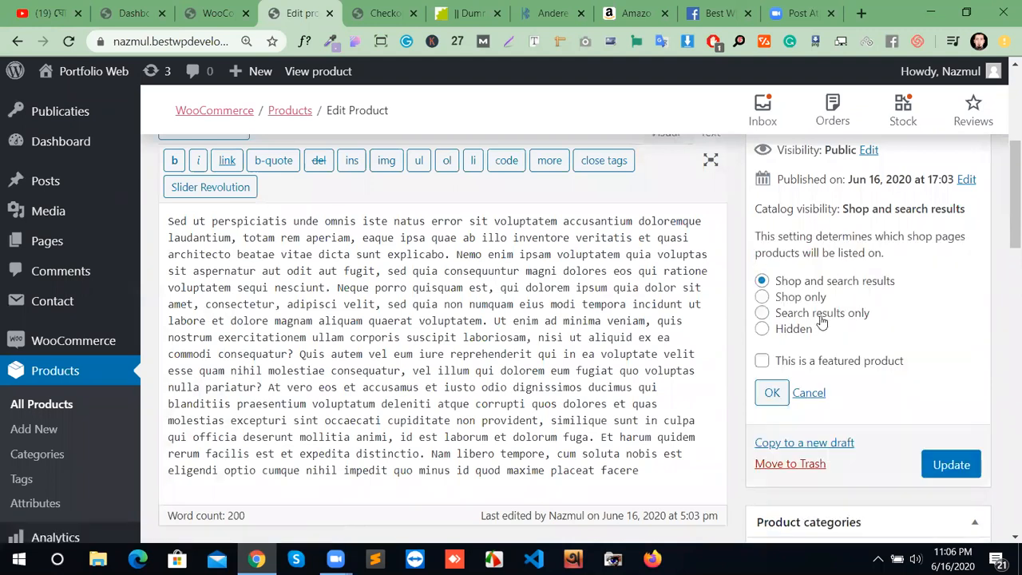
pyautogui.click(809, 392)
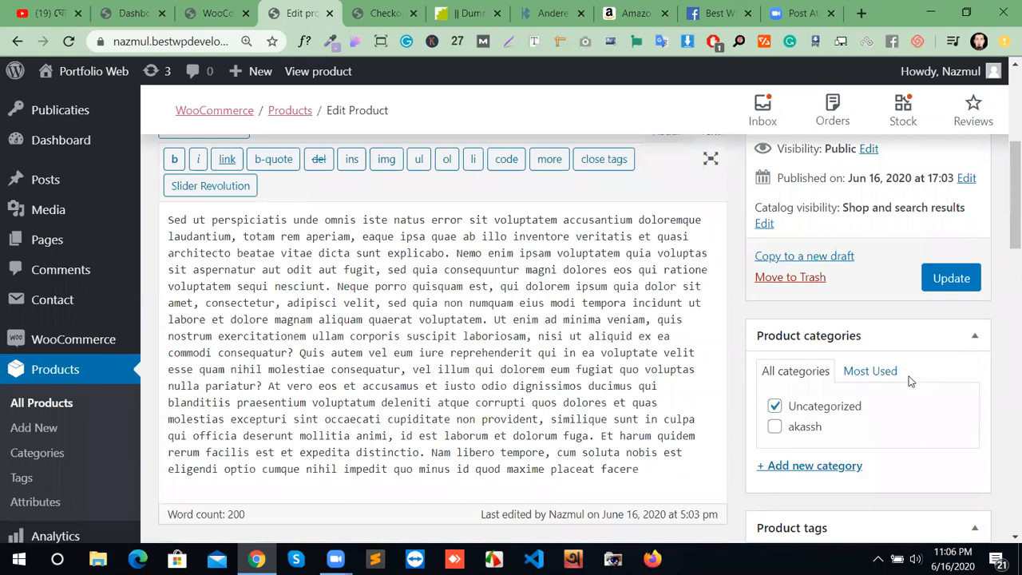
# Step: Review Group product's linked items and update the product
pyautogui.scroll(-4, 903, 383)
pyautogui.scroll(-5, 900, 389)
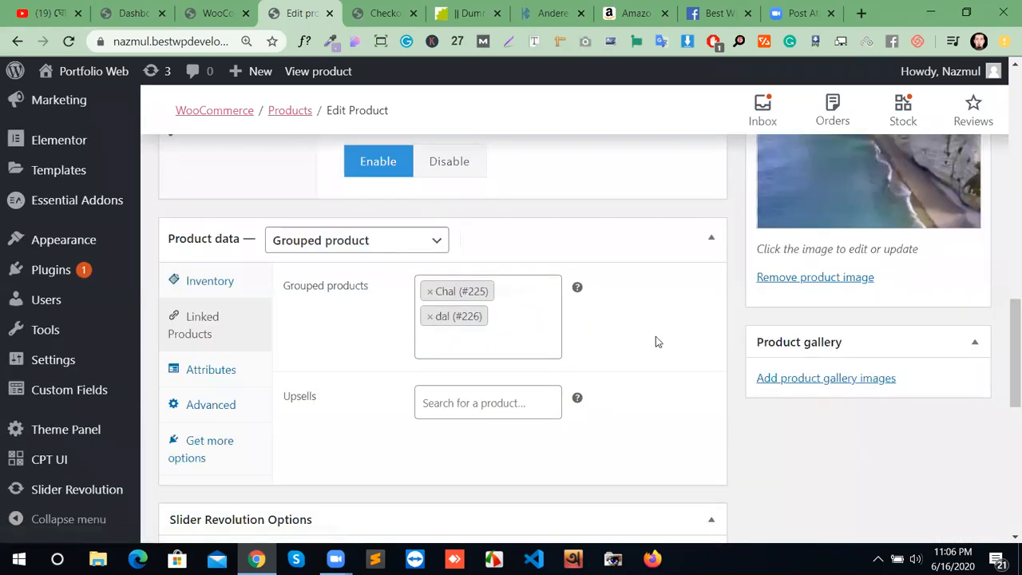
pyautogui.scroll(-4, 582, 470)
pyautogui.scroll(15, 582, 470)
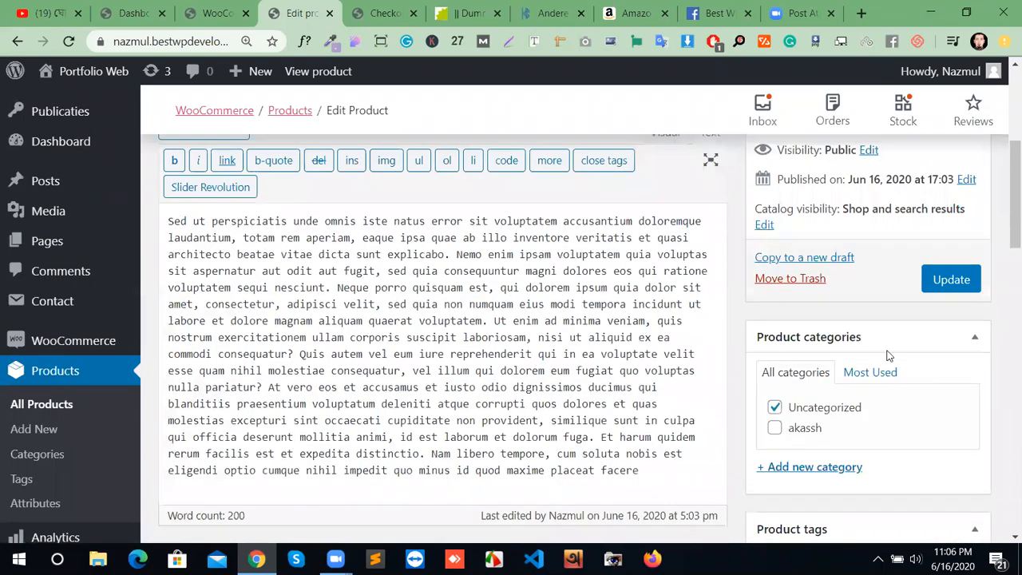
pyautogui.click(959, 285)
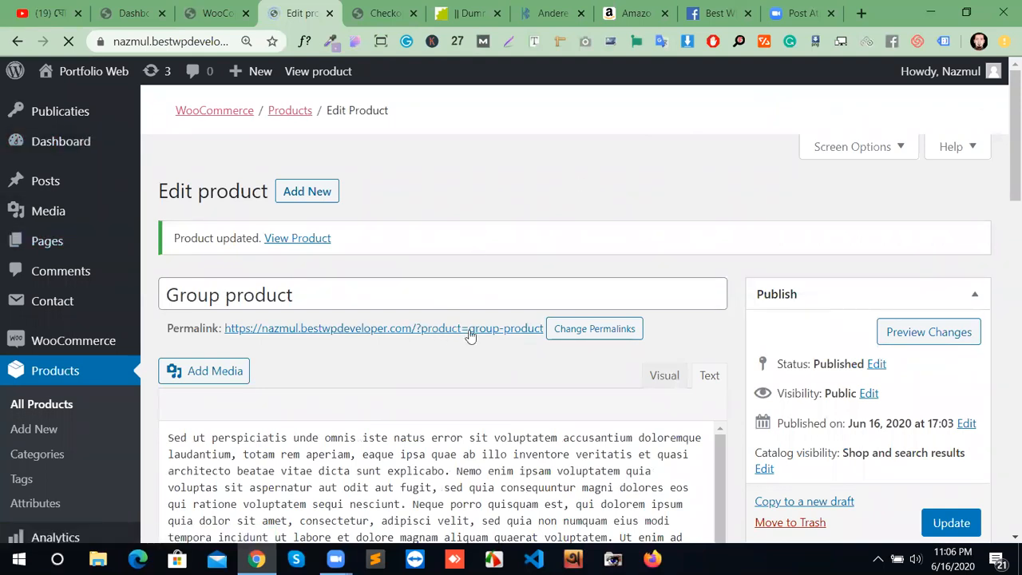
# Step: Open Group product's store page in a new tab and review its price range and grouped items
pyautogui.keyDown('ctrl'); pyautogui.click(412, 329); pyautogui.keyUp('ctrl')
pyautogui.click(365, 19)
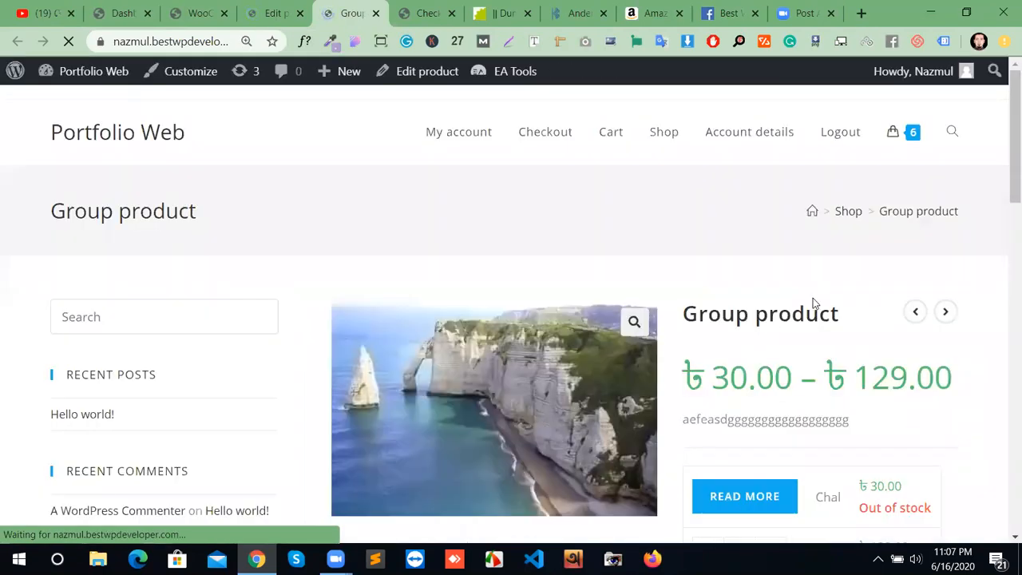
pyautogui.scroll(-9, 797, 355)
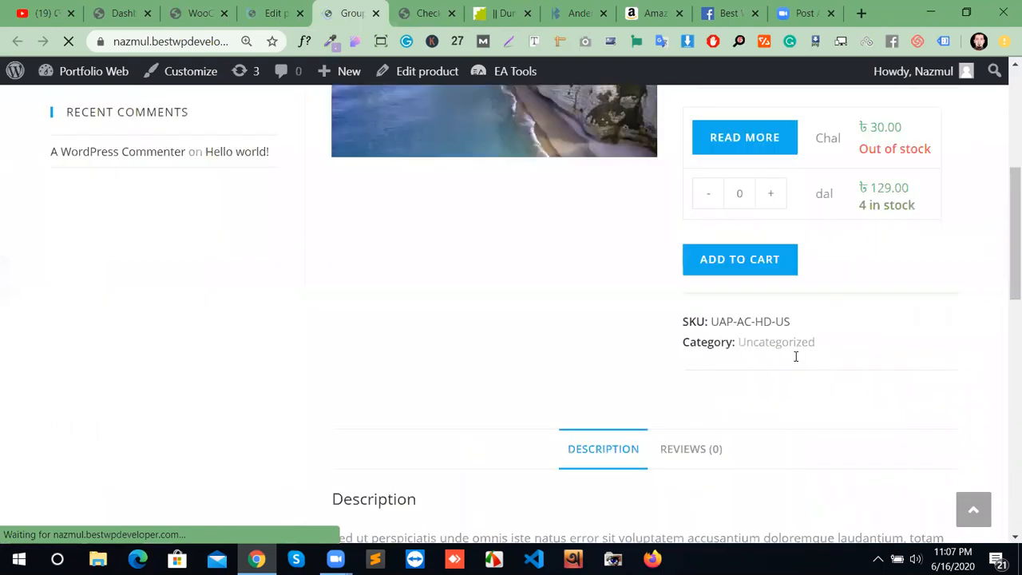
pyautogui.scroll(3, 796, 356)
pyautogui.scroll(5, 796, 356)
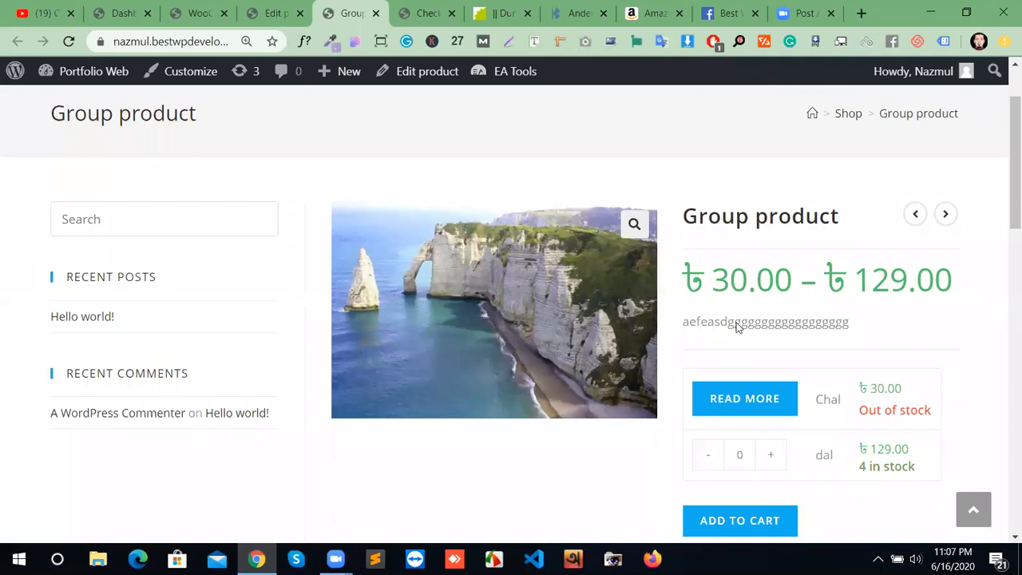
# Step: Set the dal quantity to 2 on the Group product page and add it to the cart
pyautogui.click(776, 460)
pyautogui.click(774, 456)
pyautogui.scroll(-3, 791, 531)
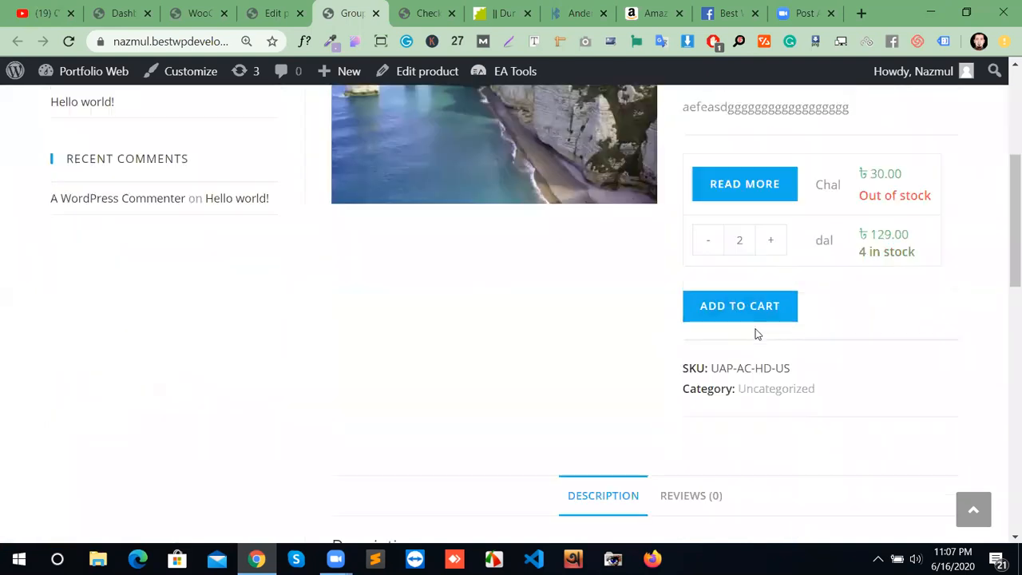
pyautogui.click(791, 302)
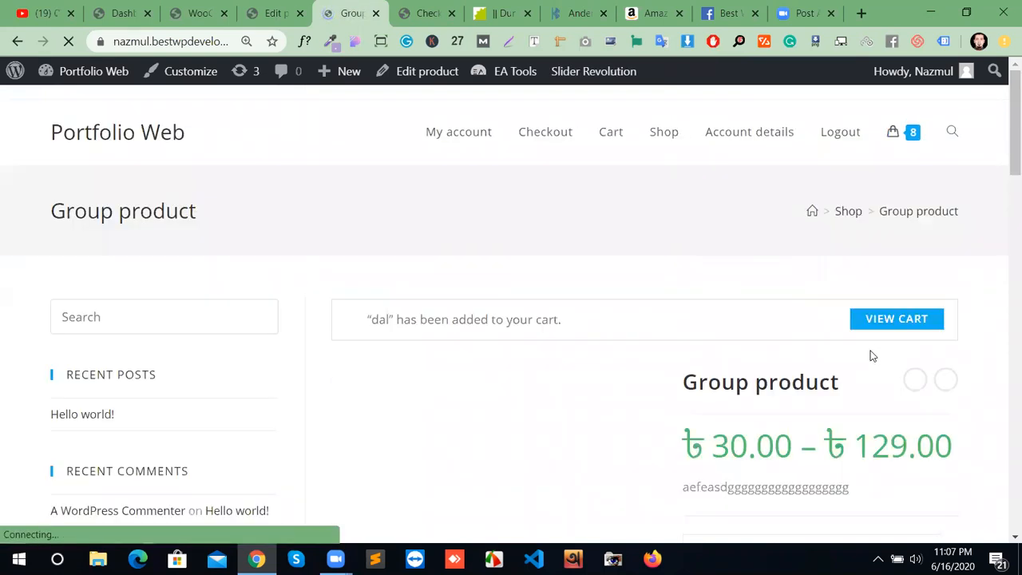
# Step: Examine the Group product page, including the cart notice, the grouped items' stock and the related products
pyautogui.scroll(-8, 871, 357)
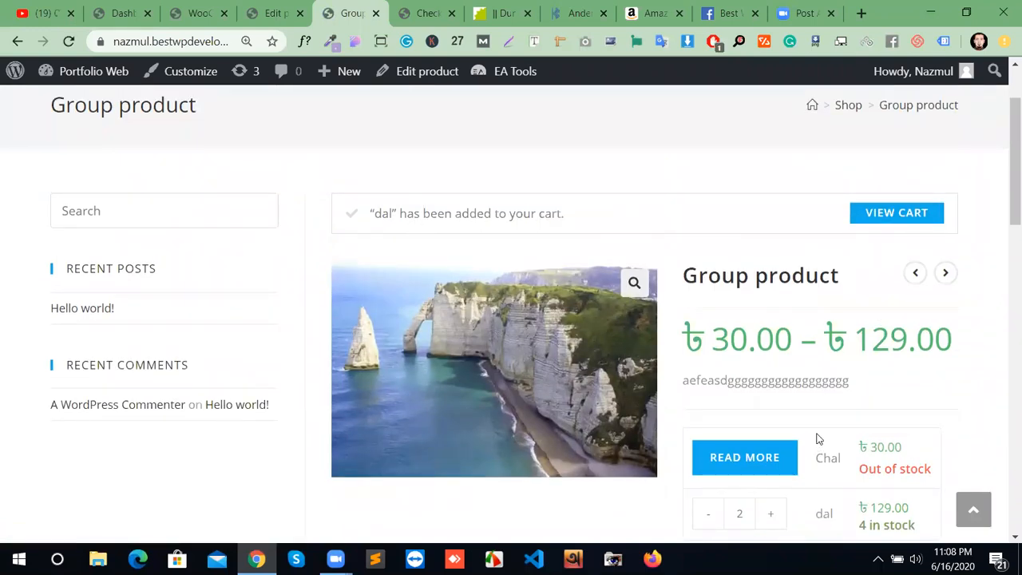
pyautogui.scroll(-3, 818, 438)
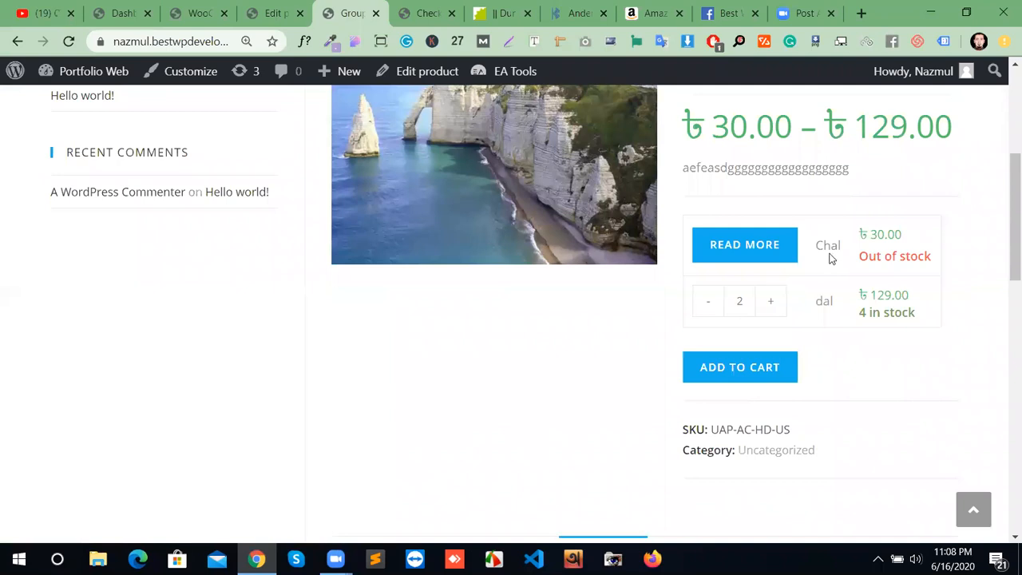
pyautogui.scroll(5, 695, 278)
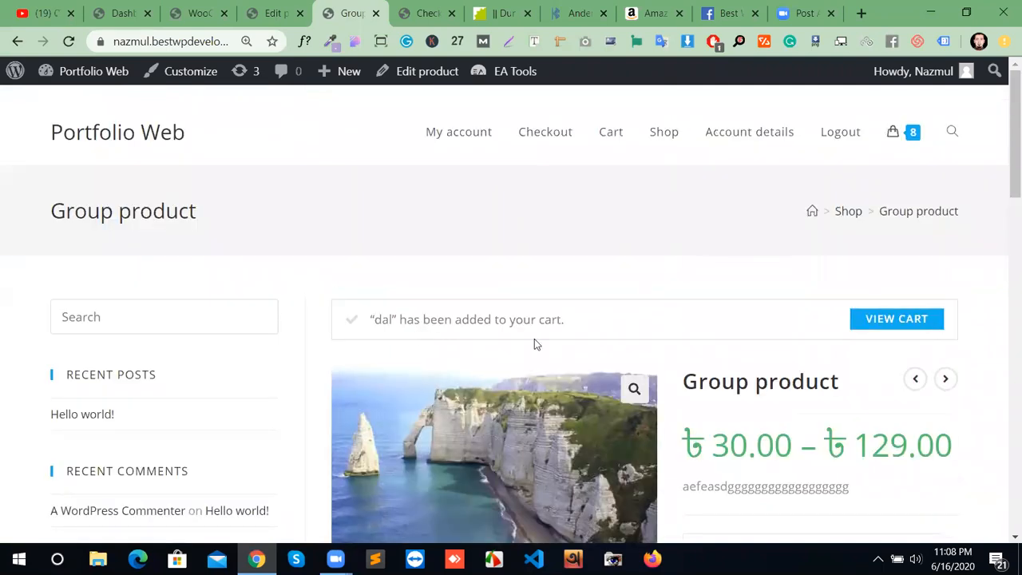
pyautogui.scroll(-4, 540, 342)
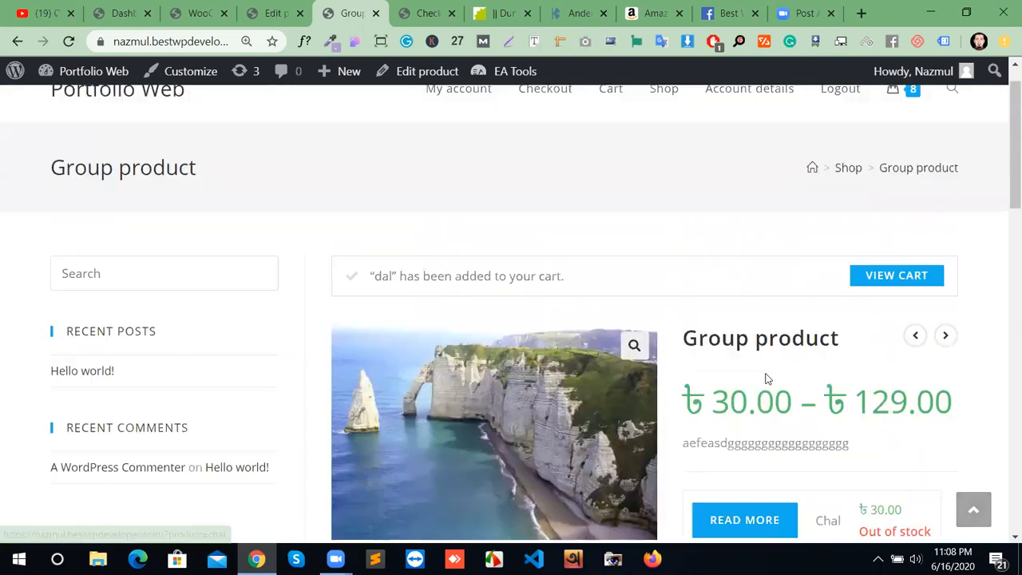
pyautogui.scroll(-1, 774, 419)
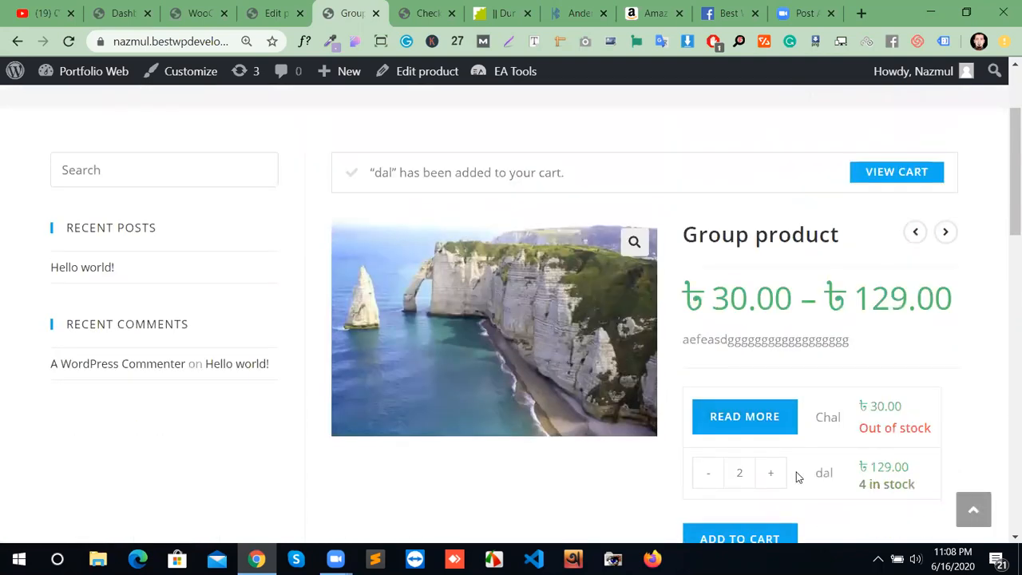
pyautogui.scroll(-2, 794, 479)
pyautogui.scroll(1, 781, 415)
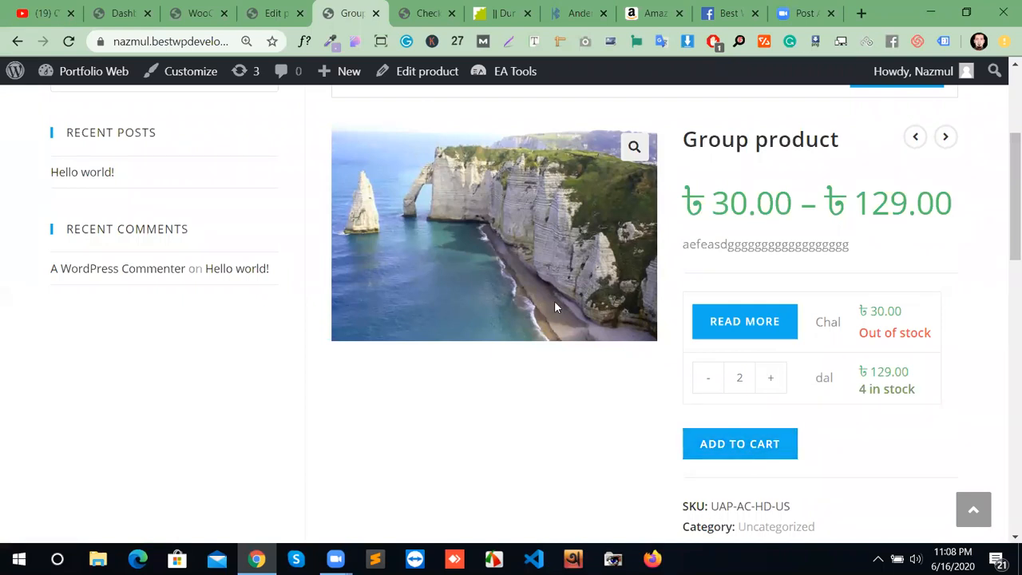
pyautogui.scroll(-4, 509, 286)
pyautogui.scroll(-7, 511, 293)
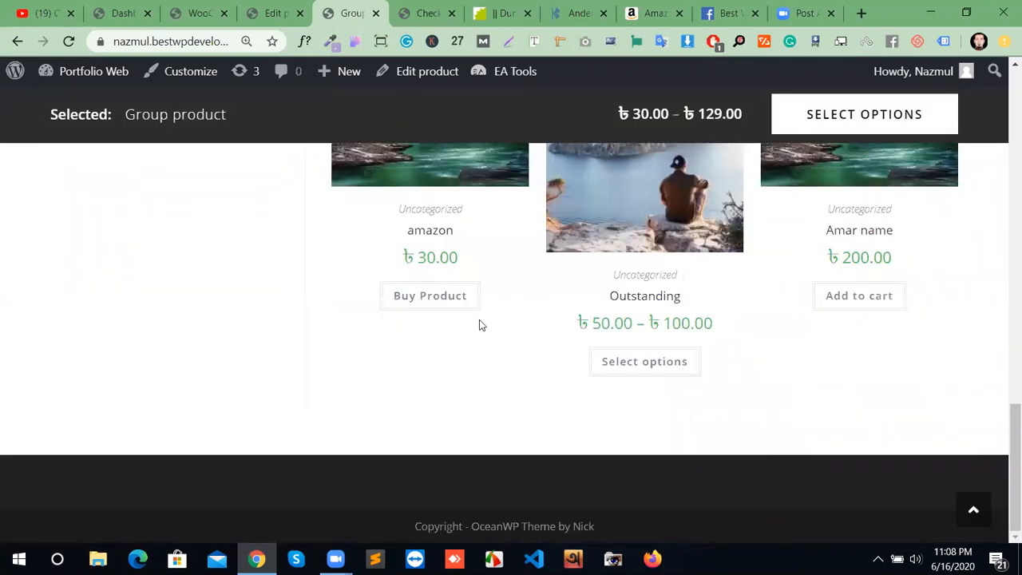
pyautogui.scroll(3, 480, 324)
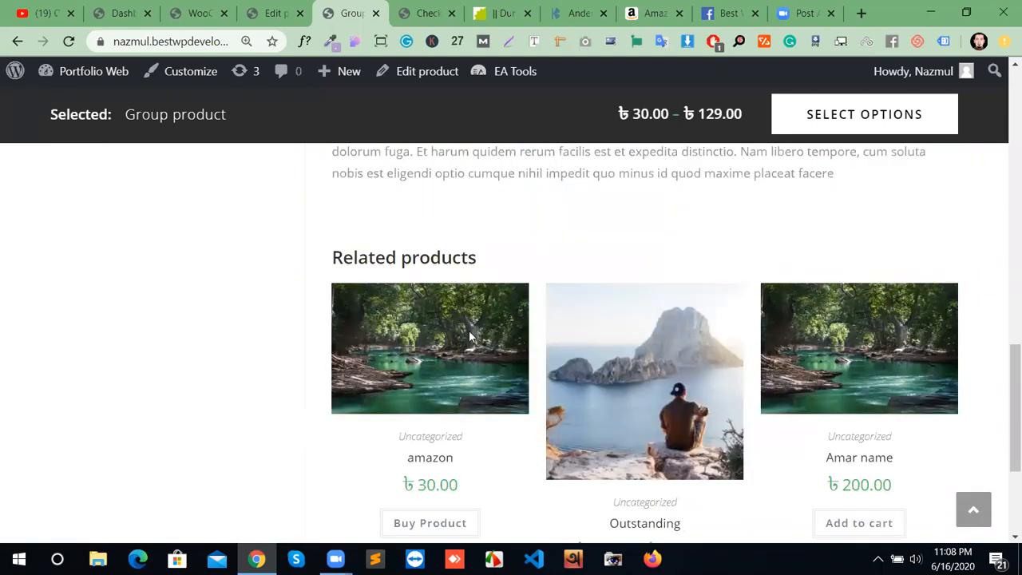
pyautogui.scroll(-1, 473, 336)
pyautogui.scroll(10, 621, 391)
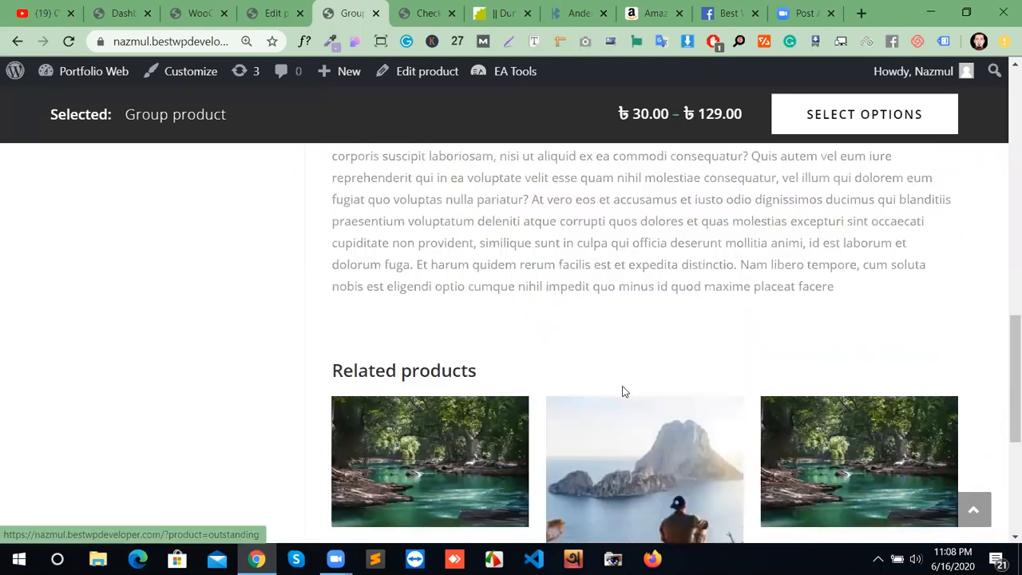
# Step: Review the related products on the Group product page, including their prices and purchase options
pyautogui.scroll(-10, 456, 396)
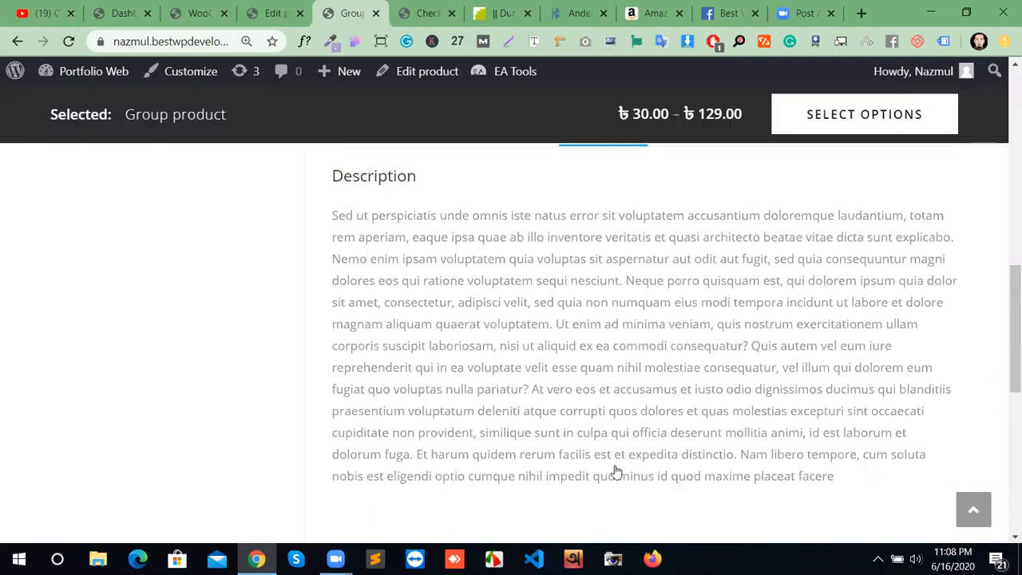
pyautogui.scroll(-2, 456, 395)
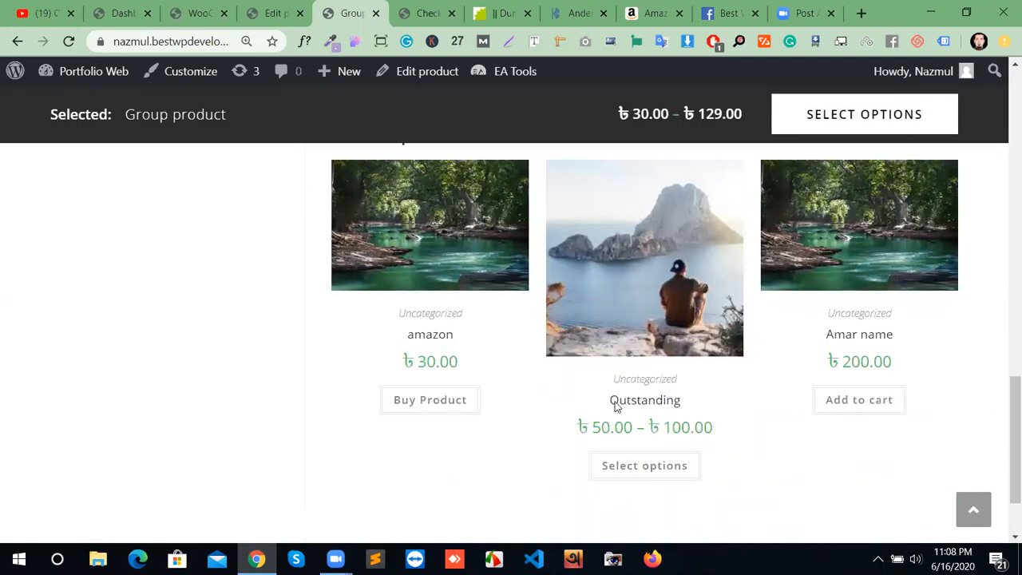
pyautogui.scroll(4, 591, 351)
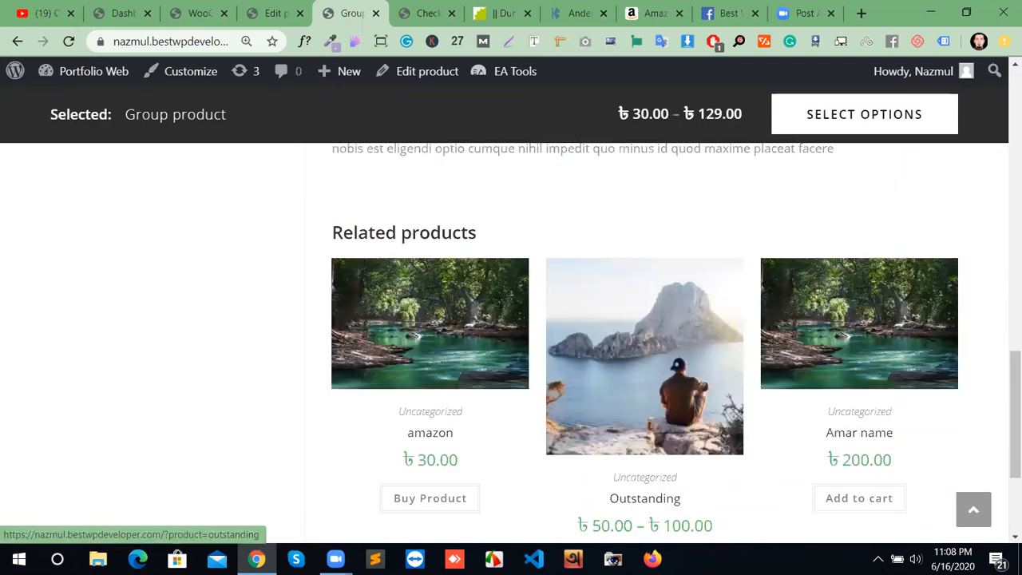
pyautogui.scroll(-1, 595, 341)
pyautogui.scroll(-3, 595, 341)
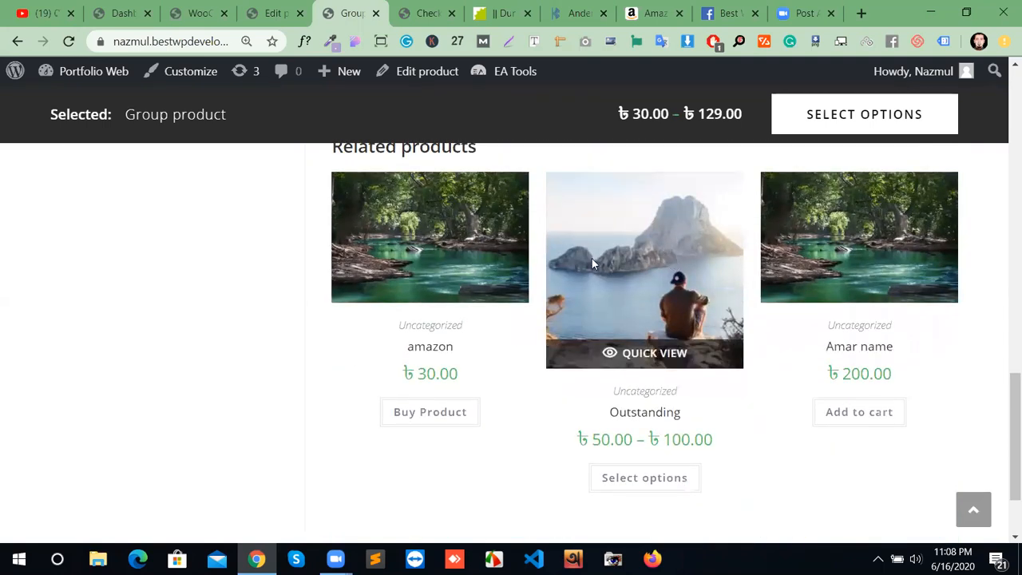
pyautogui.scroll(12, 511, 251)
pyautogui.scroll(3, 530, 213)
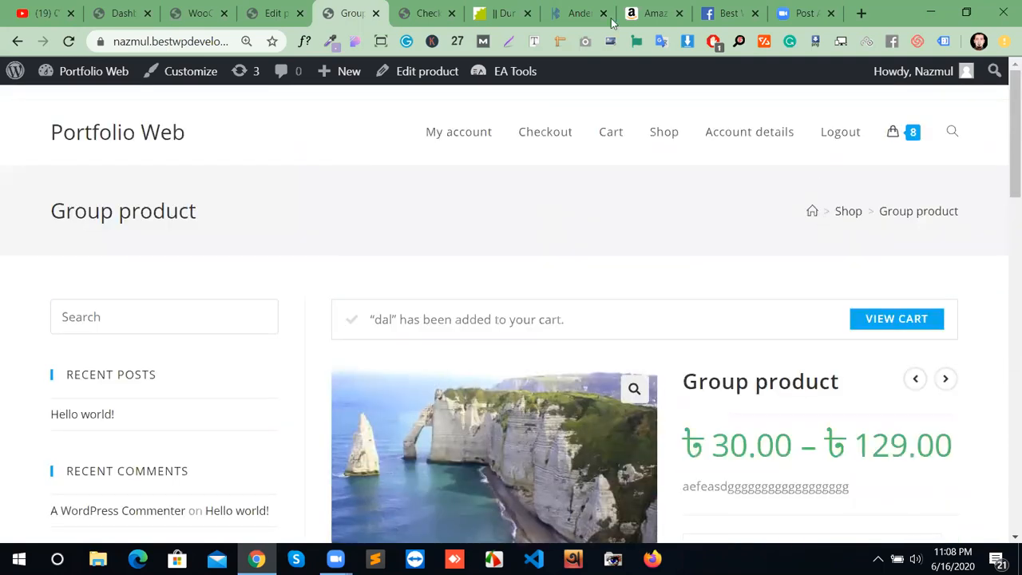
# Step: Return to the Group product's edit page and start a new product titled "batash"
pyautogui.click(268, 8)
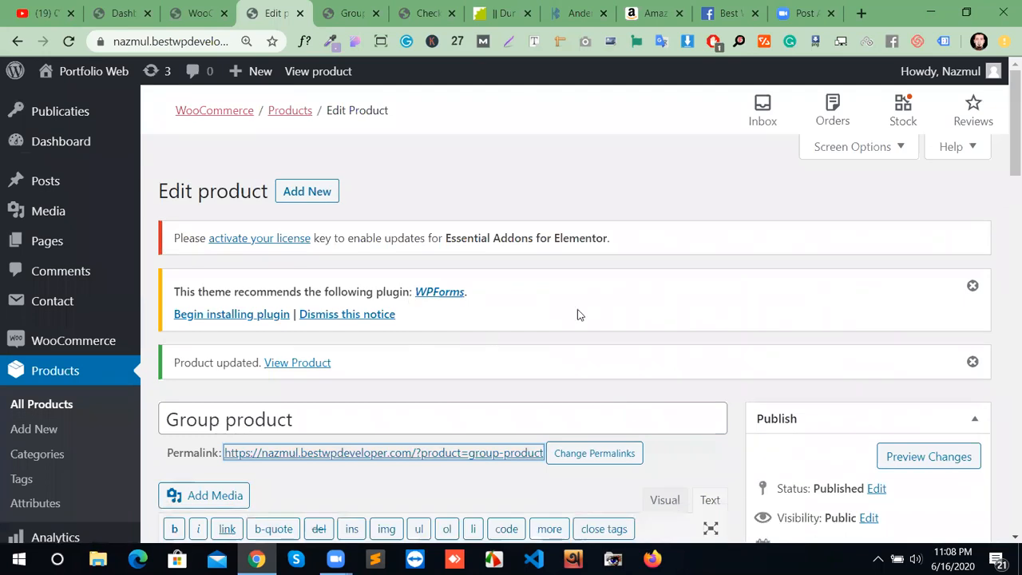
pyautogui.click(313, 197)
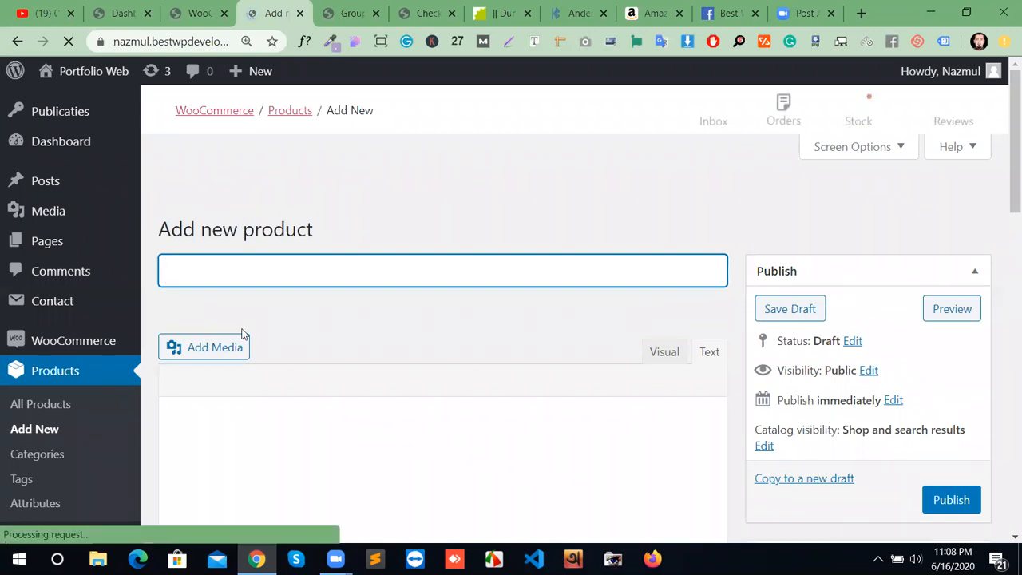
pyautogui.write('batash')
# Step: Paste the copied text into the new product's main description
pyautogui.scroll(-5, 708, 427)
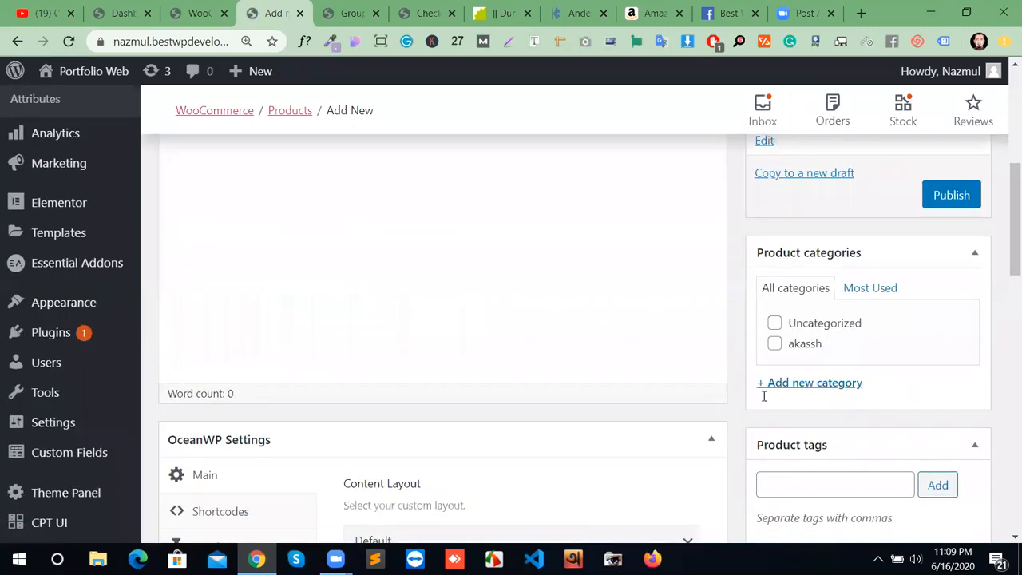
pyautogui.scroll(-3, 799, 400)
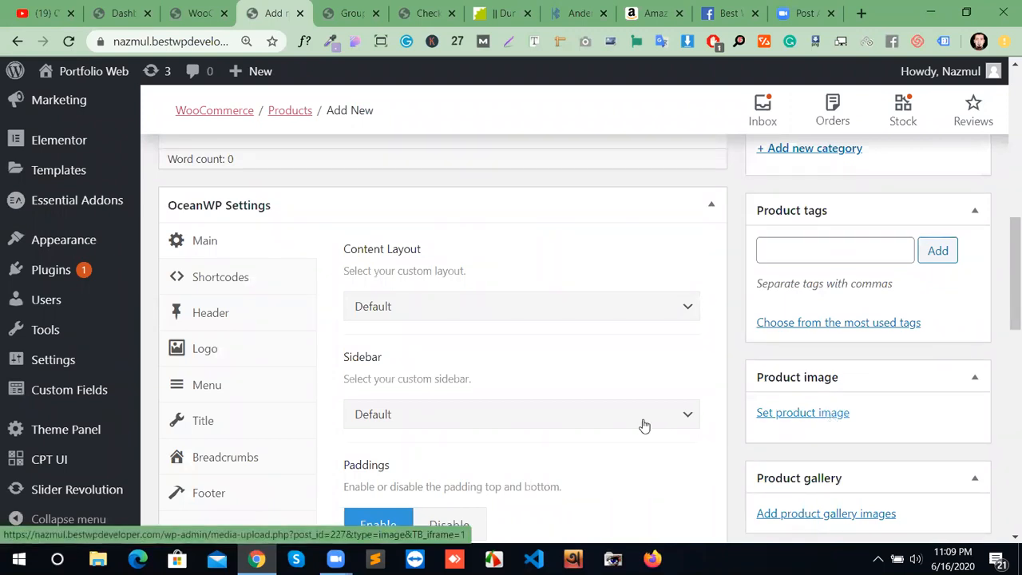
pyautogui.scroll(4, 462, 355)
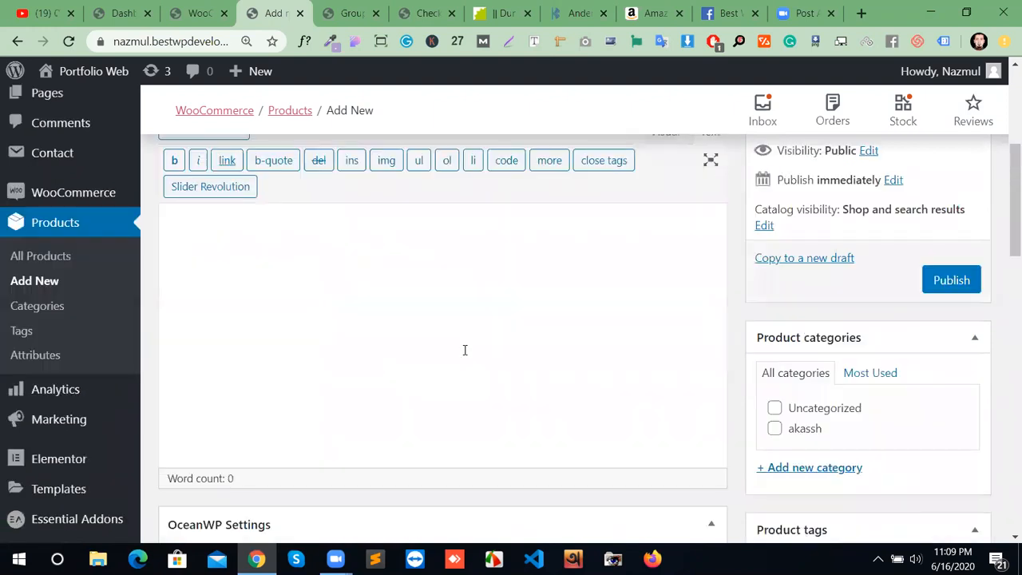
pyautogui.rightClick(211, 253)
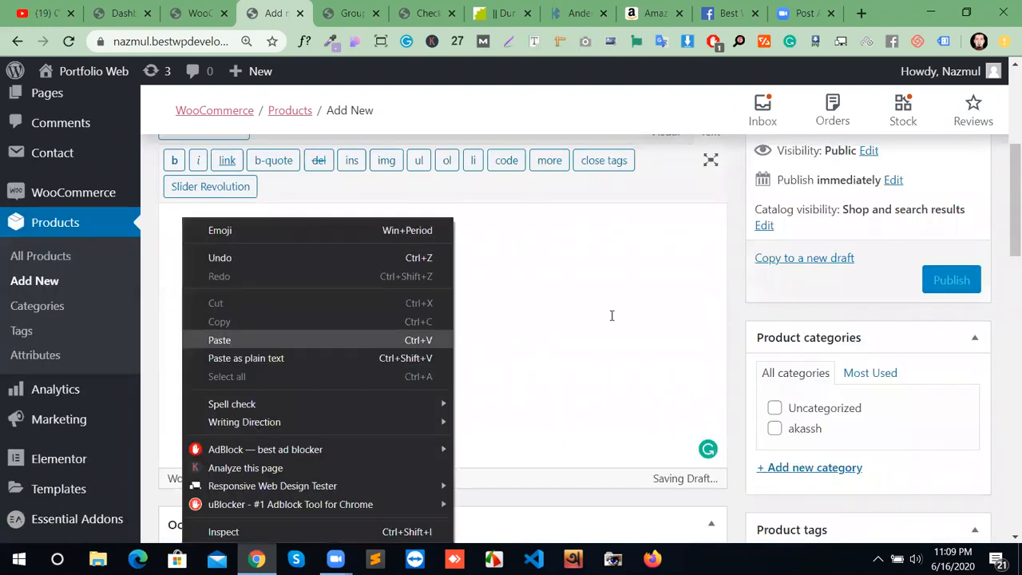
pyautogui.click(232, 340)
# Step: Set the new product's type to External/Affiliate product in its product data
pyautogui.scroll(-10, 650, 324)
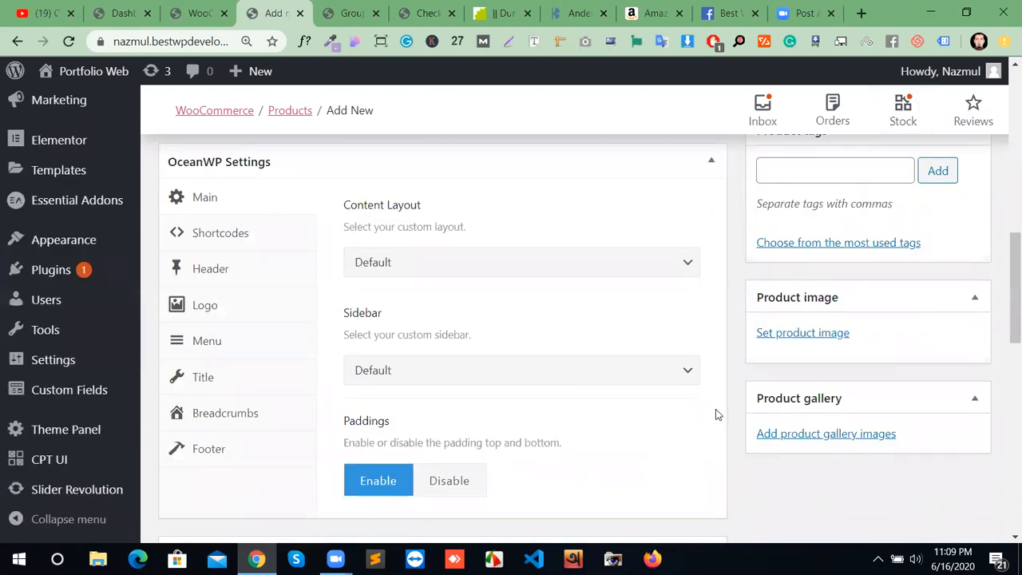
pyautogui.scroll(-3, 658, 413)
pyautogui.click(392, 327)
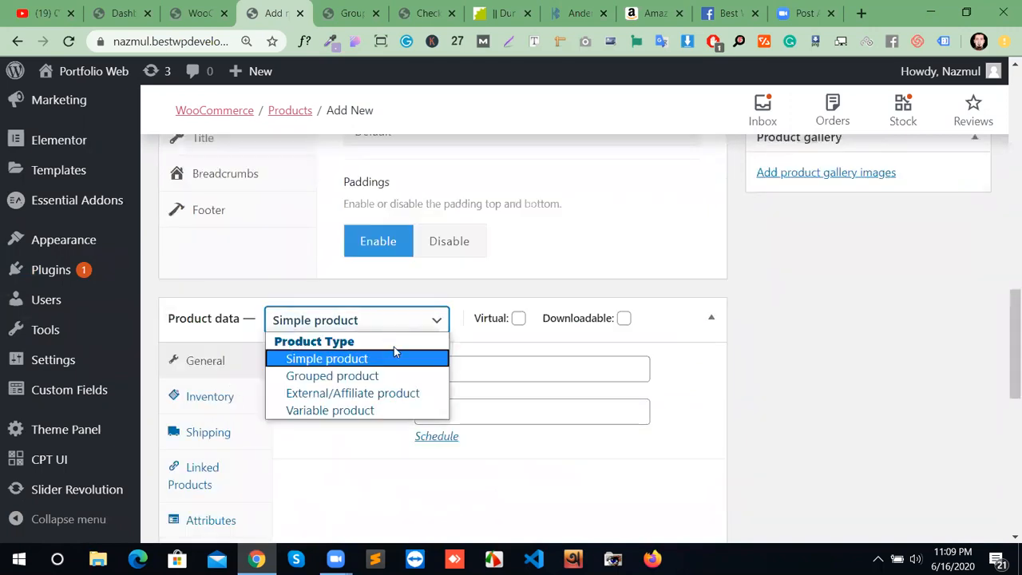
pyautogui.click(386, 393)
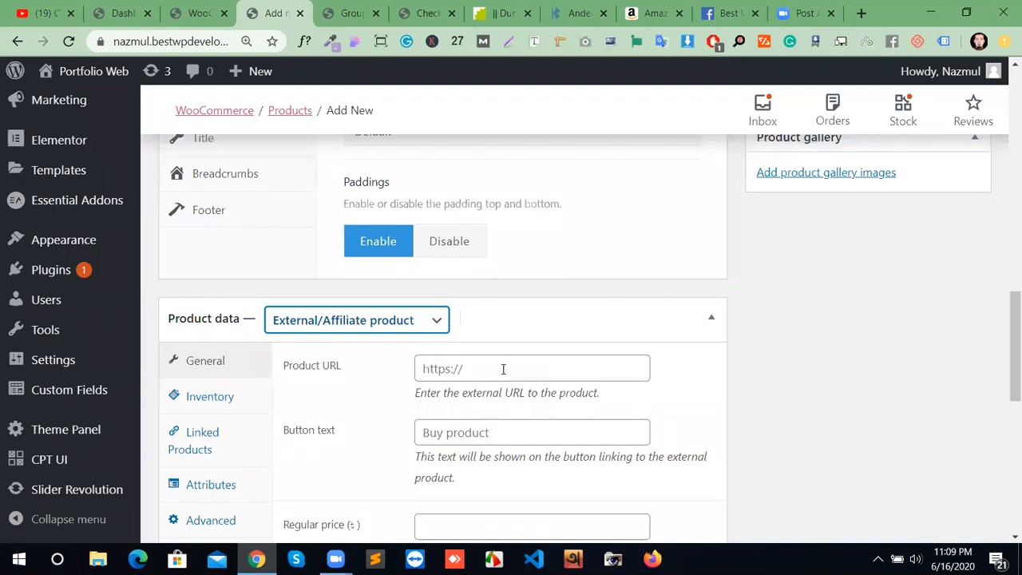
# Step: Copy the full web address of the Lodge Miniature Skillet page on Amazon
pyautogui.scroll(-2, 519, 367)
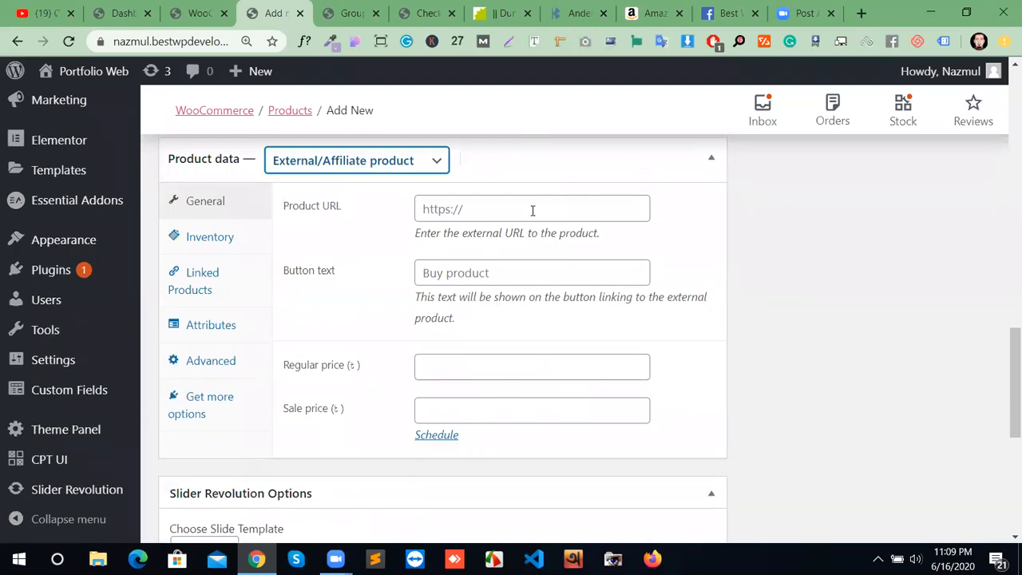
pyautogui.click(648, 14)
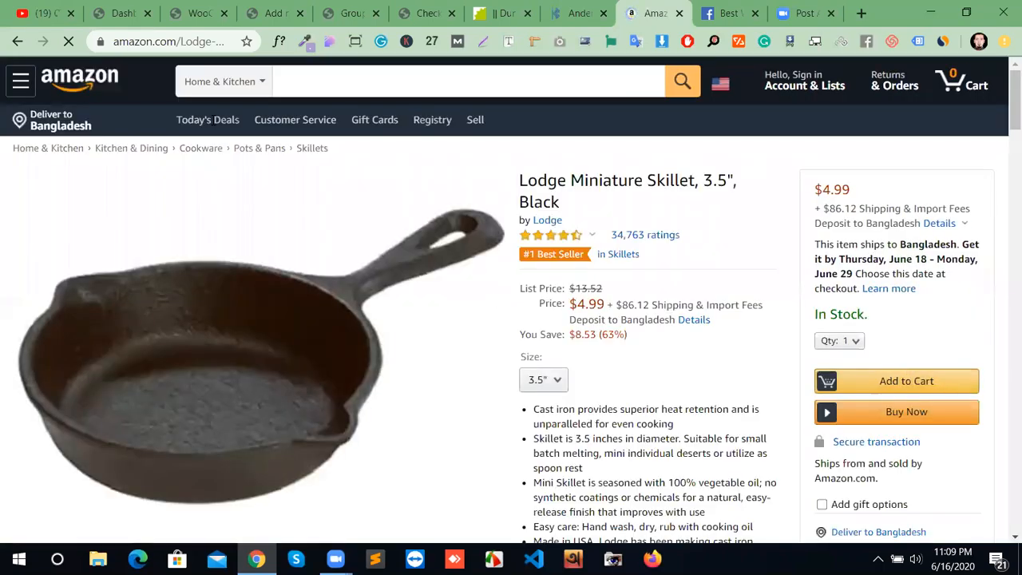
pyautogui.doubleClick(138, 42)
pyautogui.doubleClick(139, 42)
pyautogui.doubleClick(158, 40)
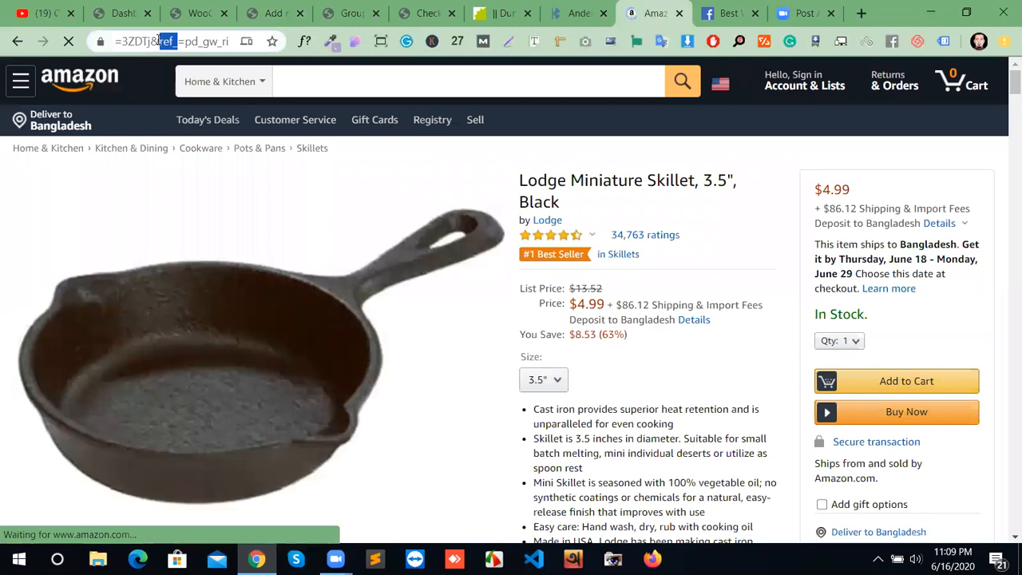
pyautogui.tripleClick(158, 40)
pyautogui.rightClick(158, 40)
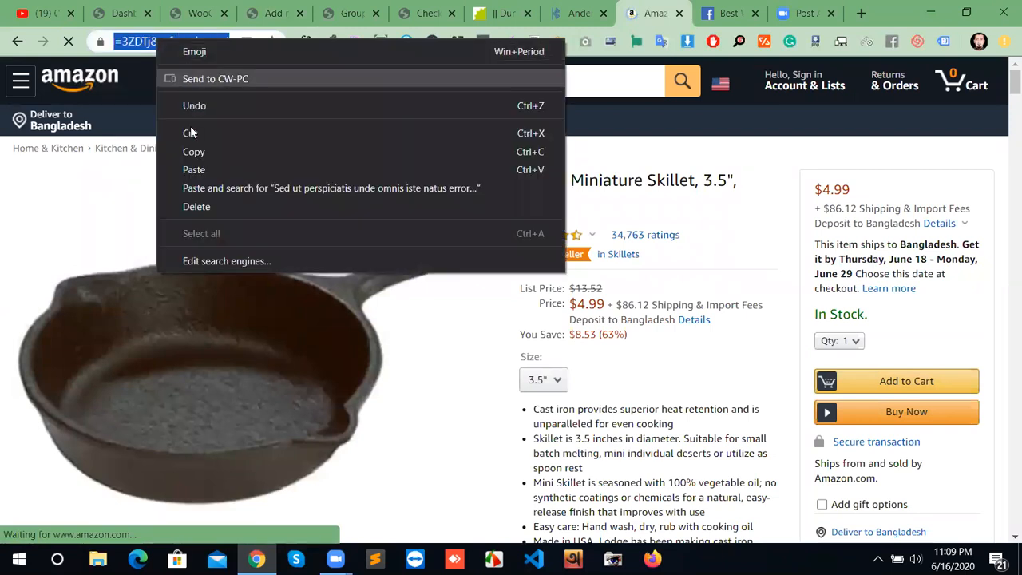
pyautogui.click(192, 153)
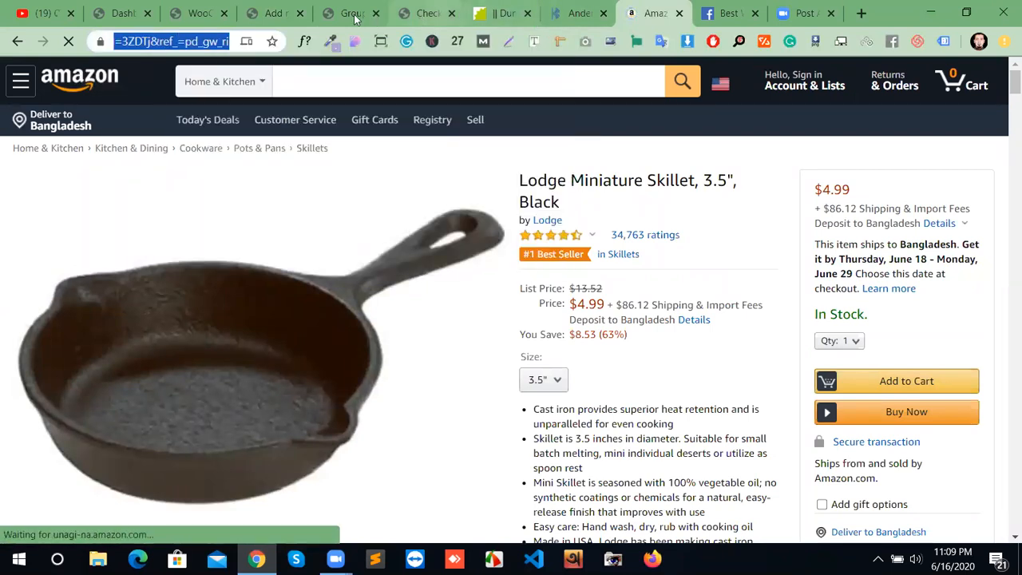
# Step: Paste the copied Amazon link as the external product's URL in the new WooCommerce product
pyautogui.click(352, 13)
pyautogui.click(275, 13)
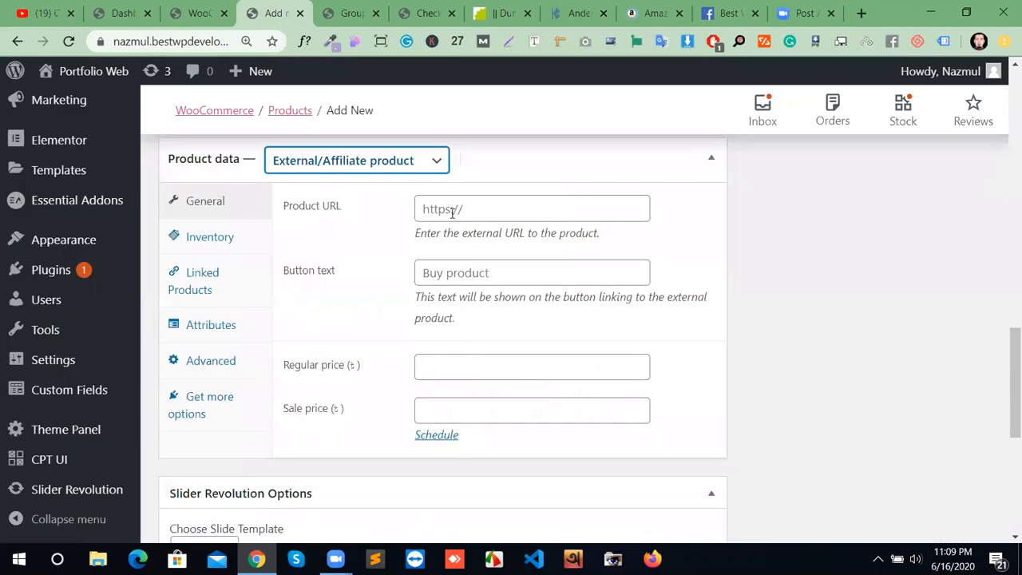
pyautogui.rightClick(449, 211)
pyautogui.click(536, 352)
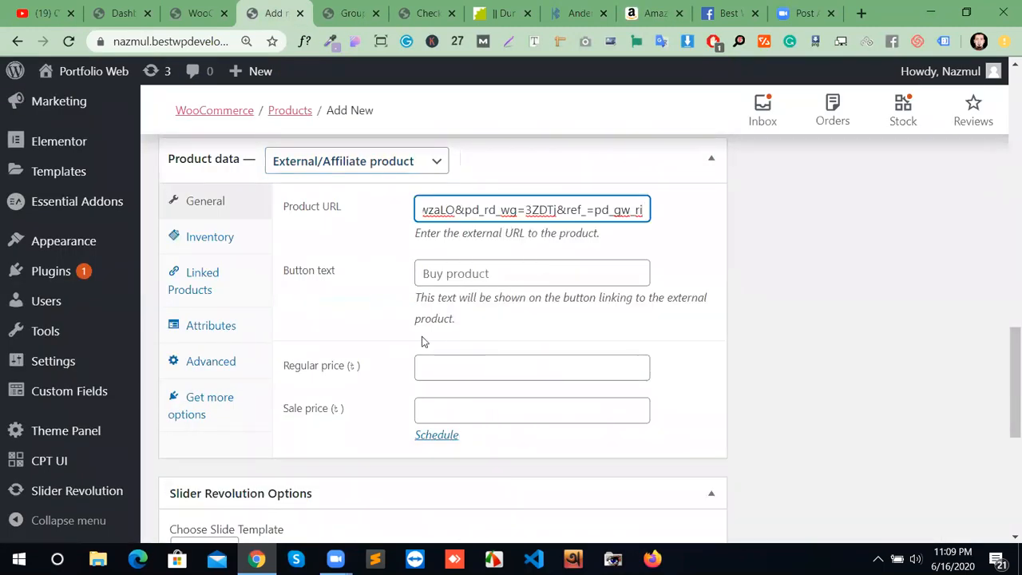
# Step: Set the external product's button text to "Buy" and its regular price to 12
pyautogui.click(514, 273)
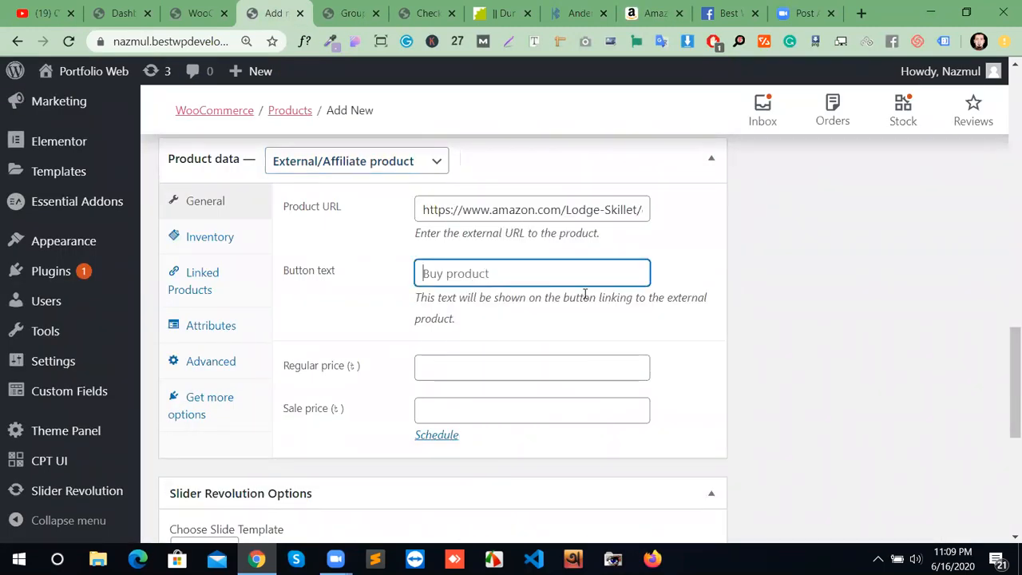
pyautogui.write('Buy')
pyautogui.click(509, 370)
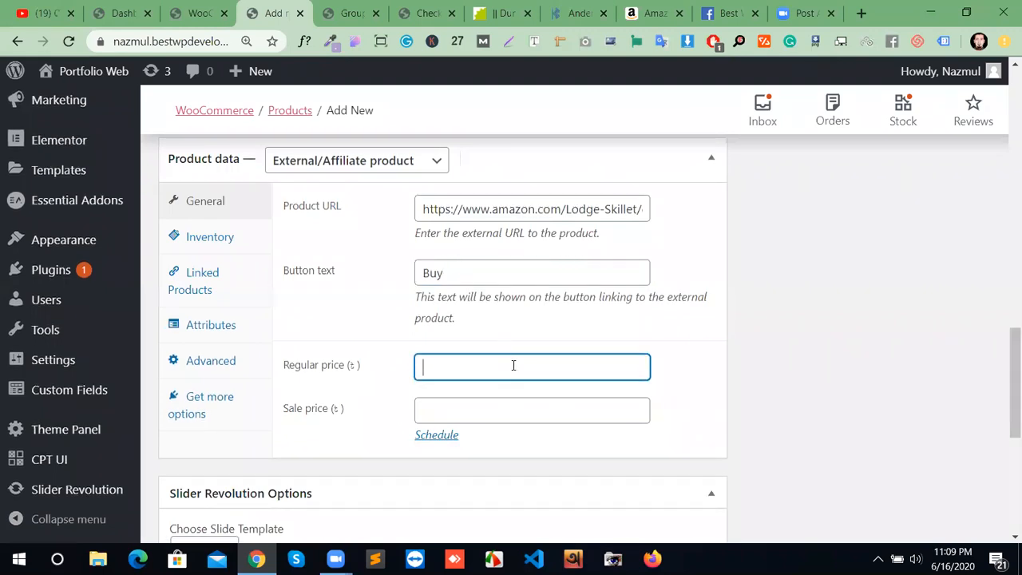
pyautogui.write('52')
# Step: Publish the external/affiliate product
pyautogui.scroll(-3, 682, 405)
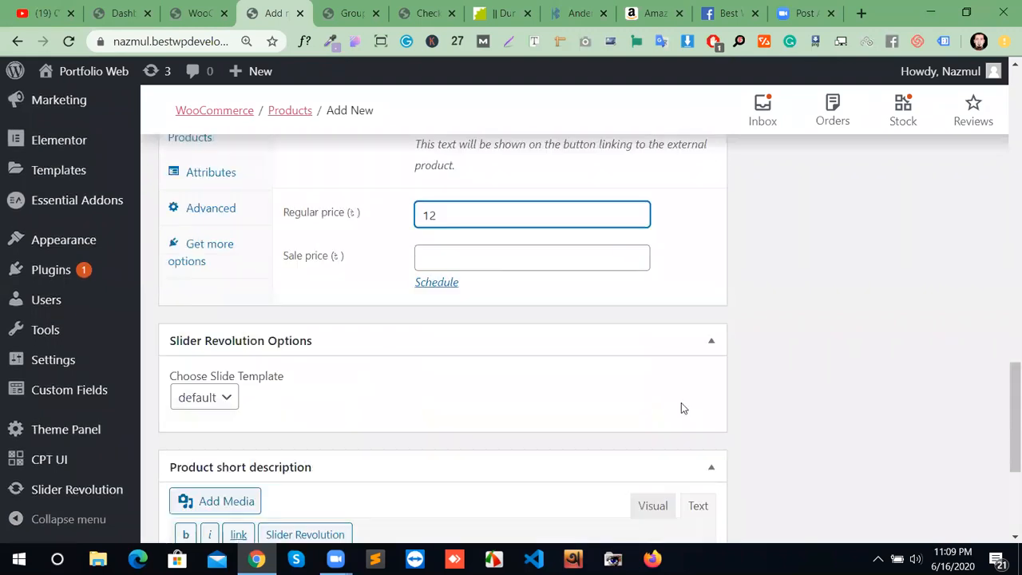
pyautogui.scroll(5, 835, 370)
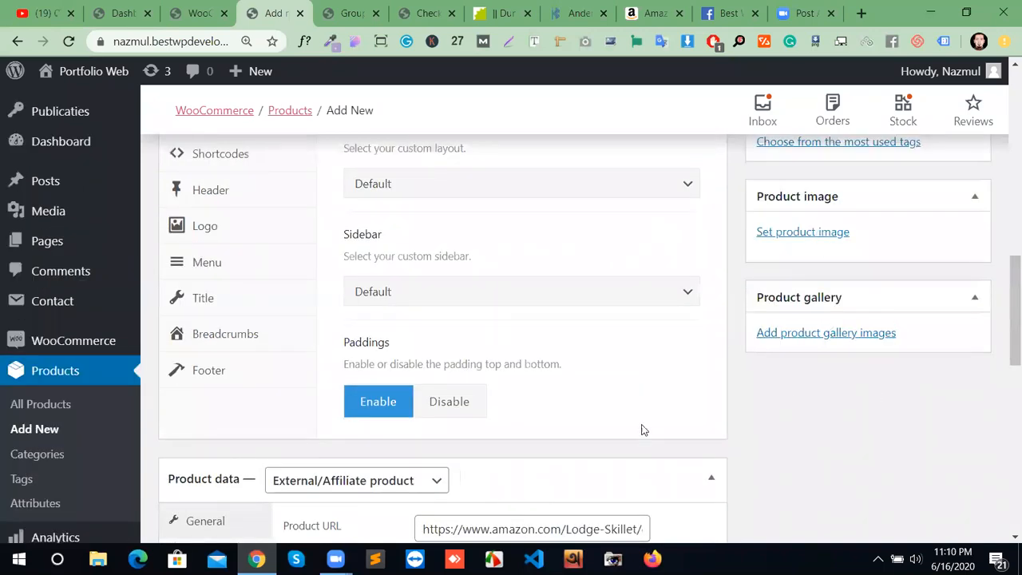
pyautogui.scroll(-3, 828, 418)
pyautogui.scroll(8, 858, 429)
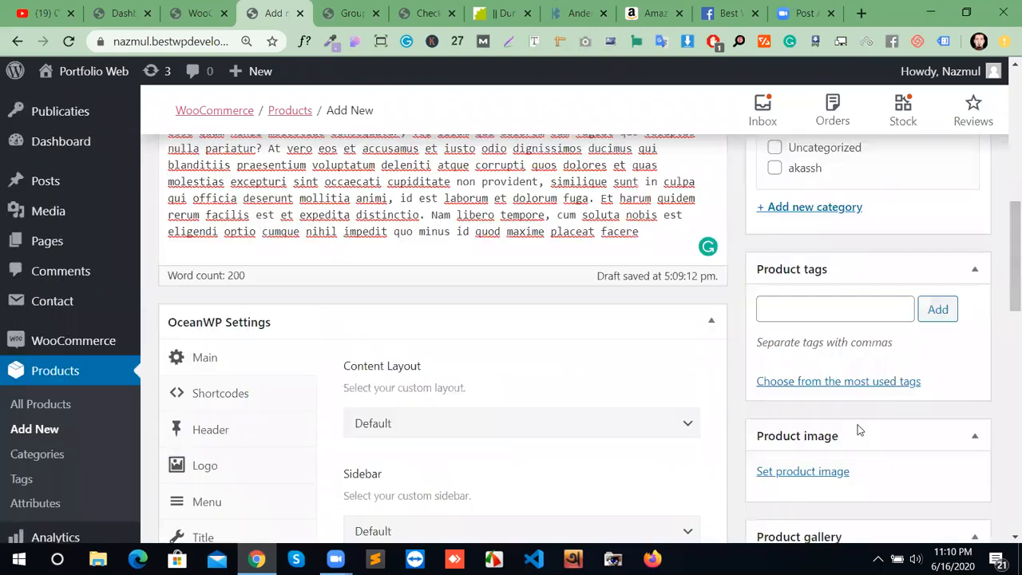
pyautogui.click(954, 419)
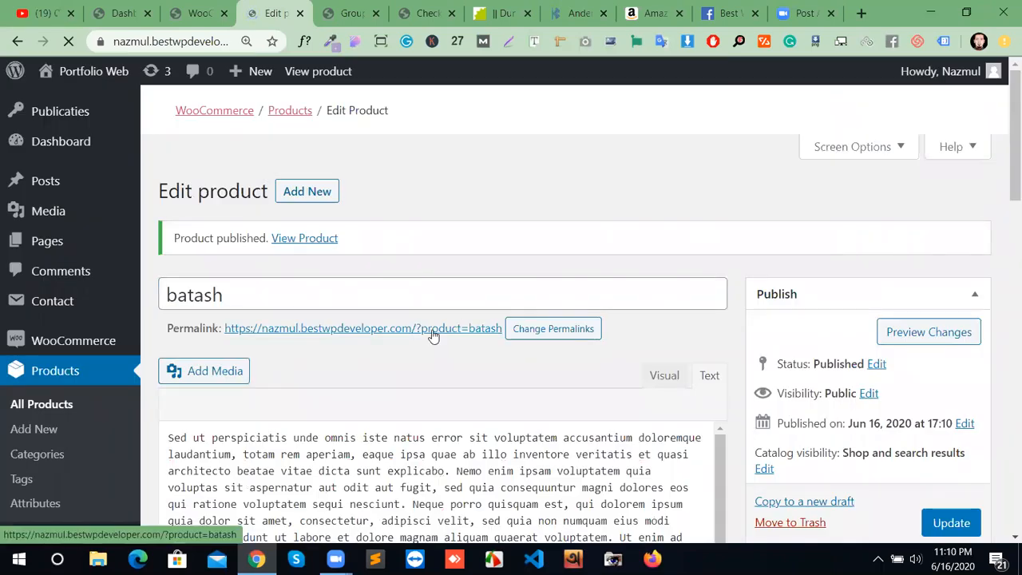
# Step: Open the published batash product's page in a new browser tab and review its price and Buy button
pyautogui.middleClick(432, 336)
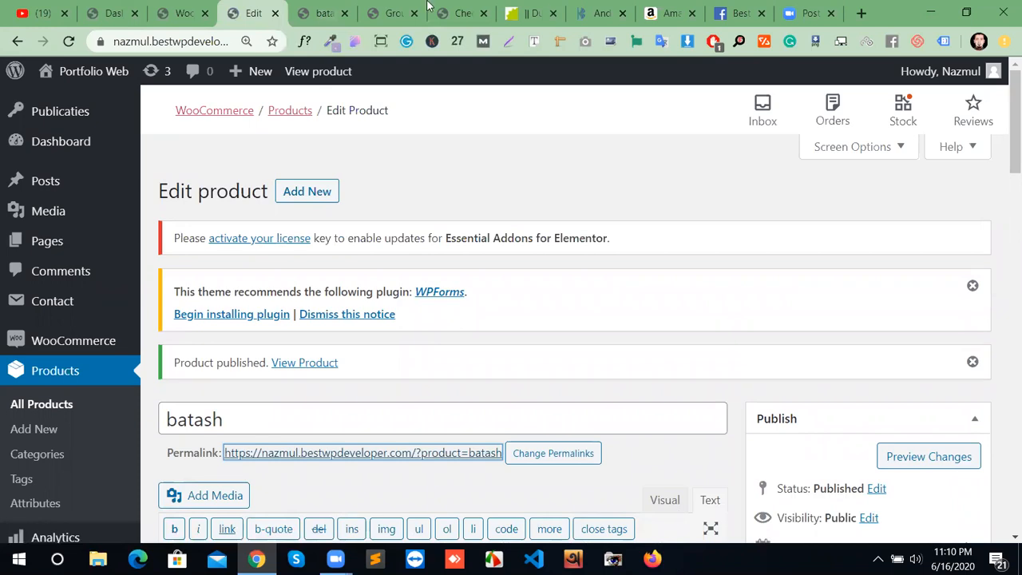
pyautogui.click(323, 13)
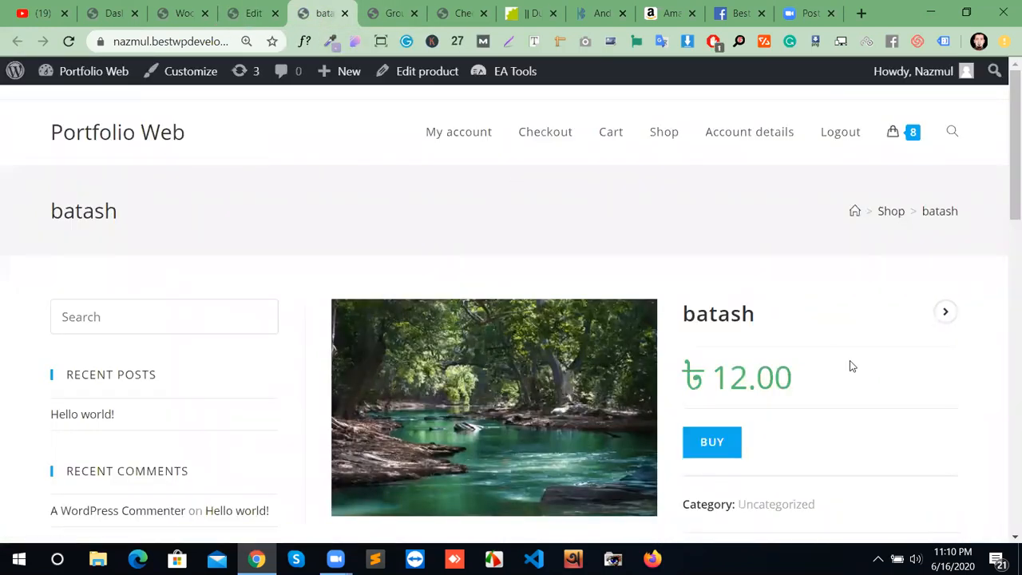
pyautogui.click(713, 452)
pyautogui.scroll(-1, 494, 385)
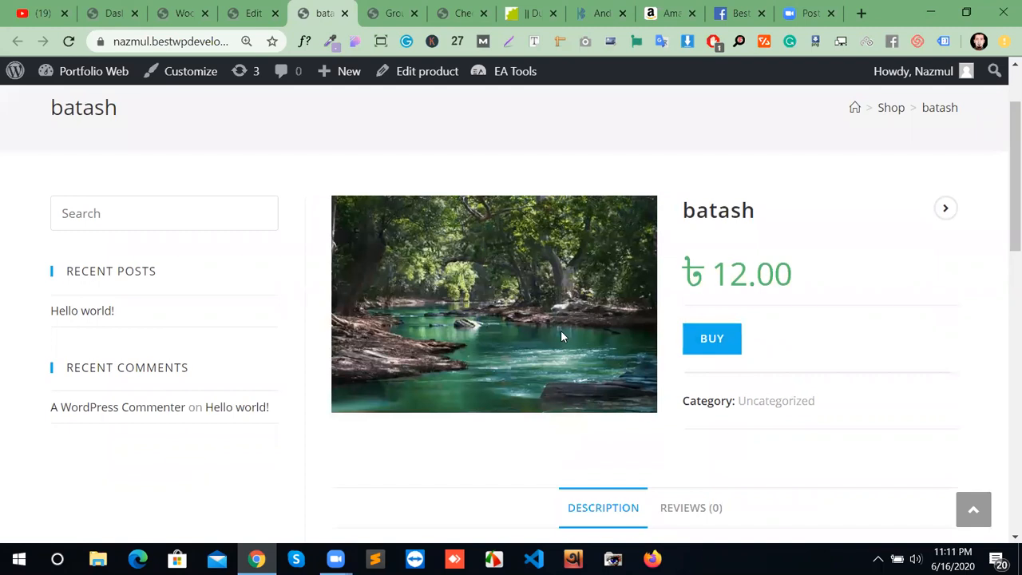
# Step: Compare the product image settings in the batash editor with the image on its live page
pyautogui.click(254, 12)
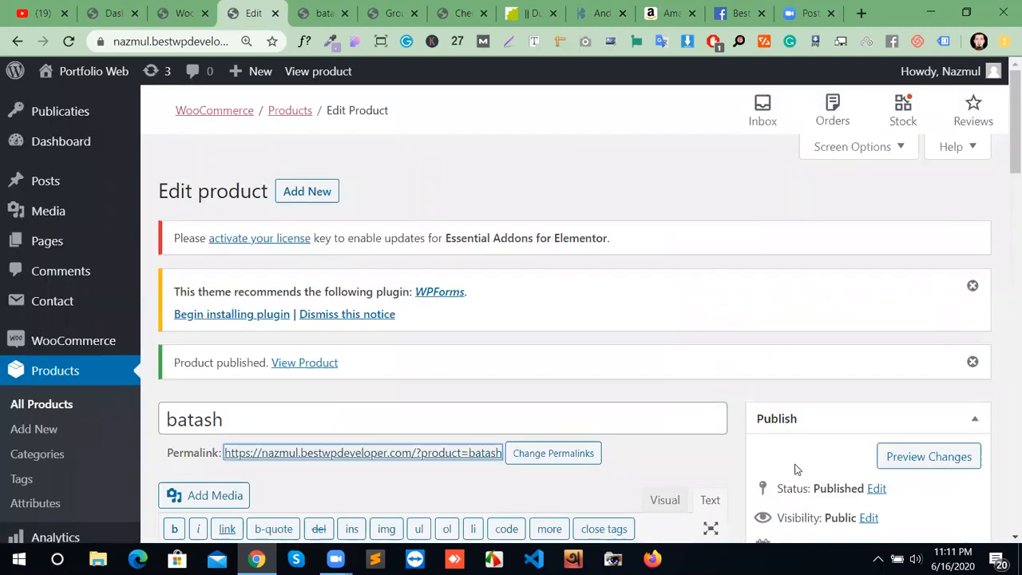
pyautogui.scroll(-1, 796, 470)
pyautogui.scroll(-6, 838, 474)
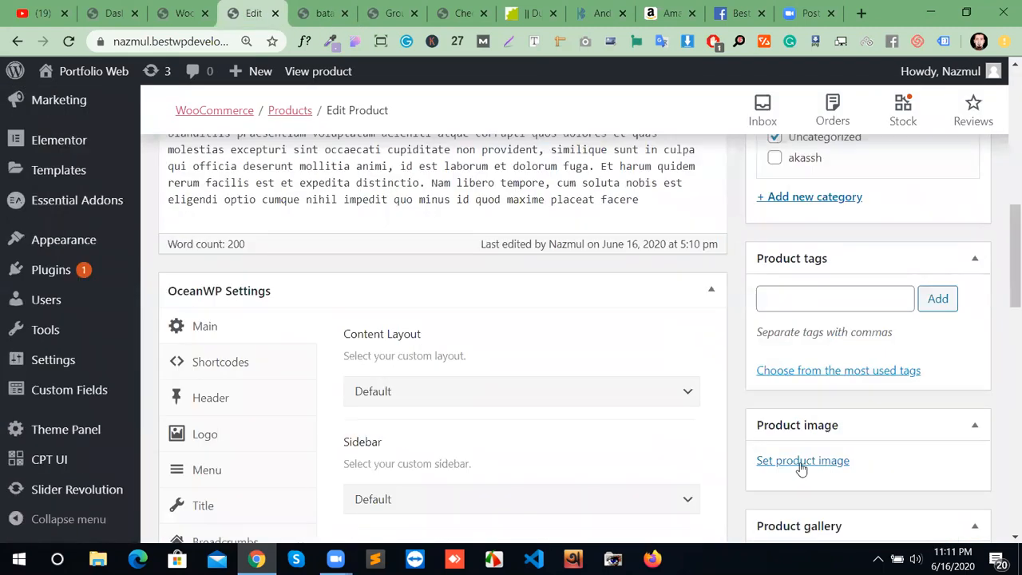
pyautogui.click(334, 14)
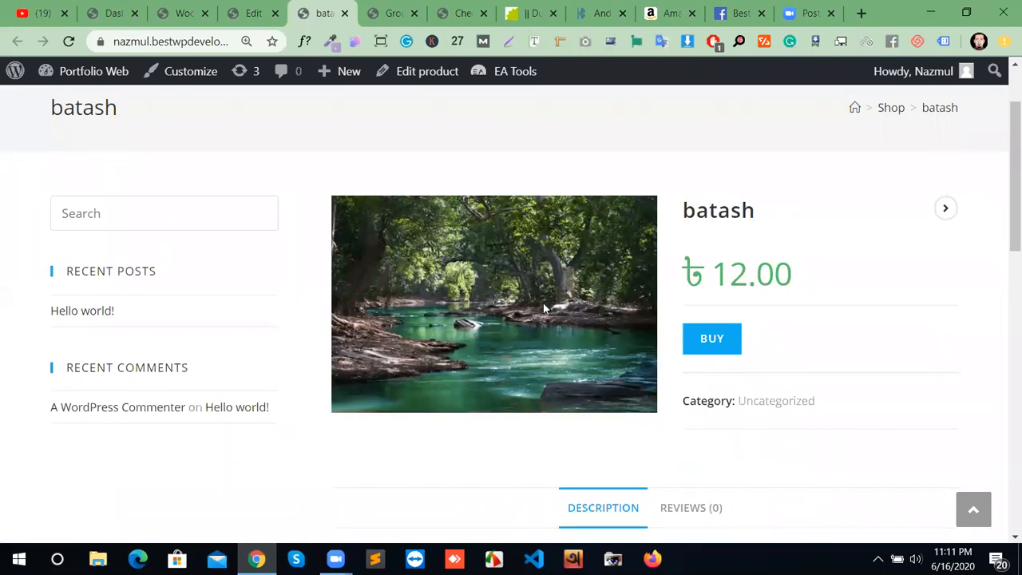
pyautogui.click(236, 10)
pyautogui.scroll(-4, 758, 507)
pyautogui.scroll(2, 850, 258)
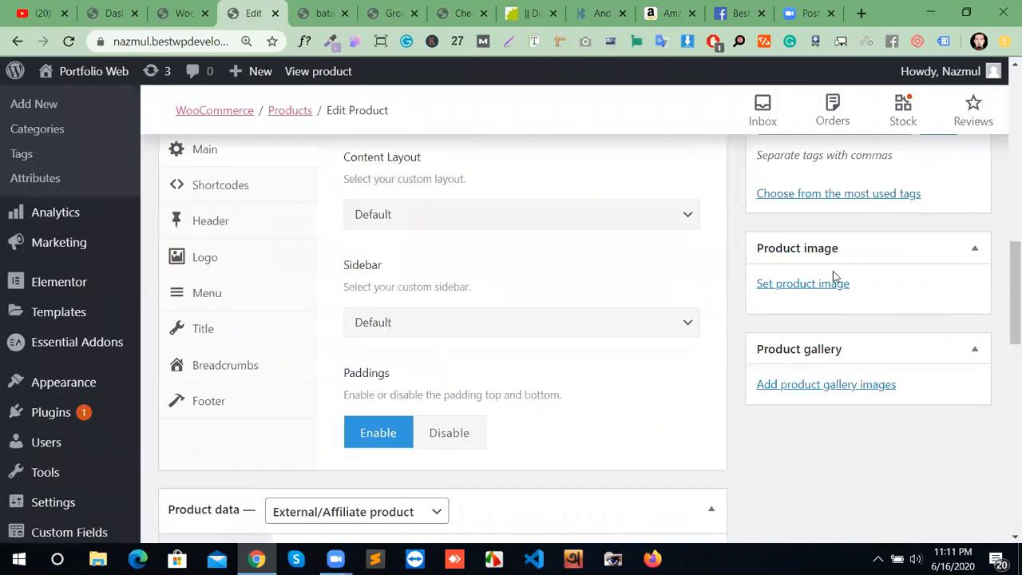
# Step: Test the Buy button on the live batash page by following it to the external product listing
pyautogui.click(324, 13)
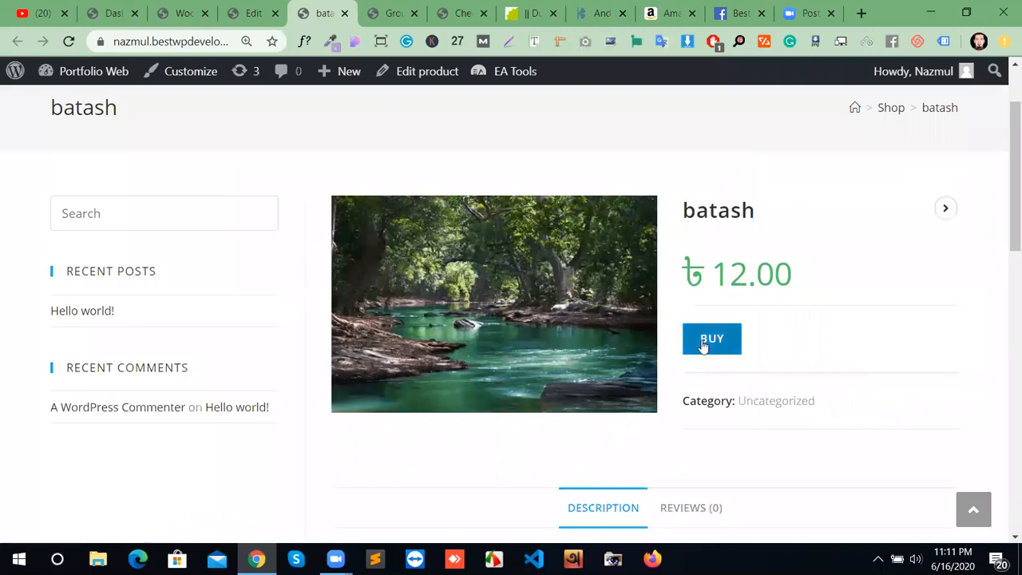
pyautogui.click(708, 339)
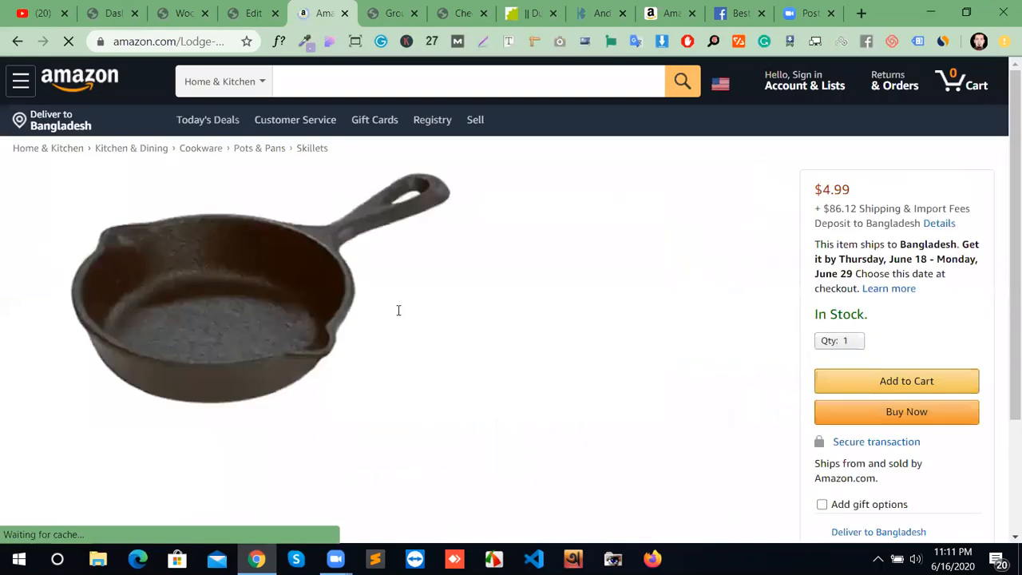
pyautogui.scroll(-6, 423, 389)
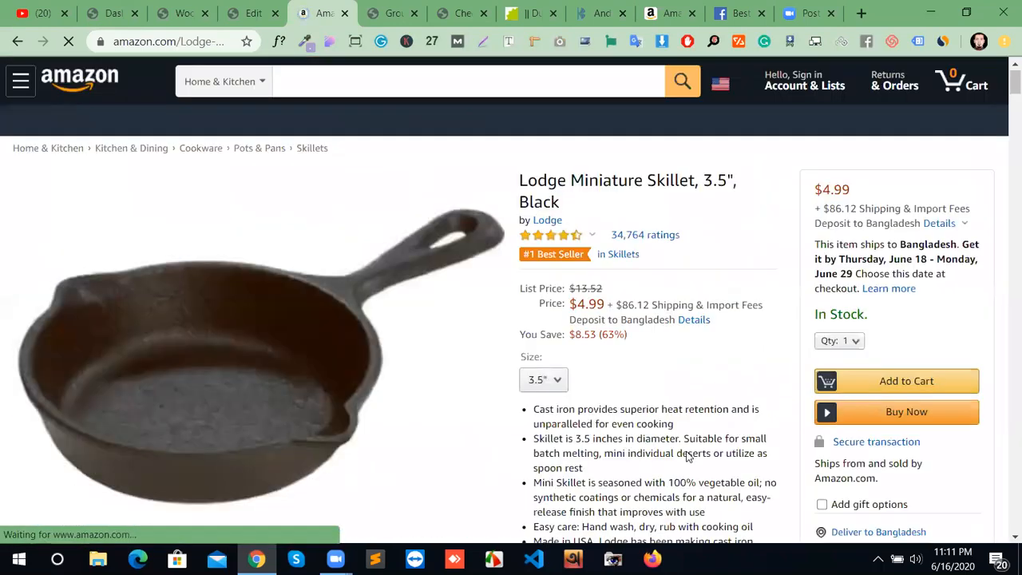
# Step: Return to the batash product editor and start adding another new product
pyautogui.click(249, 13)
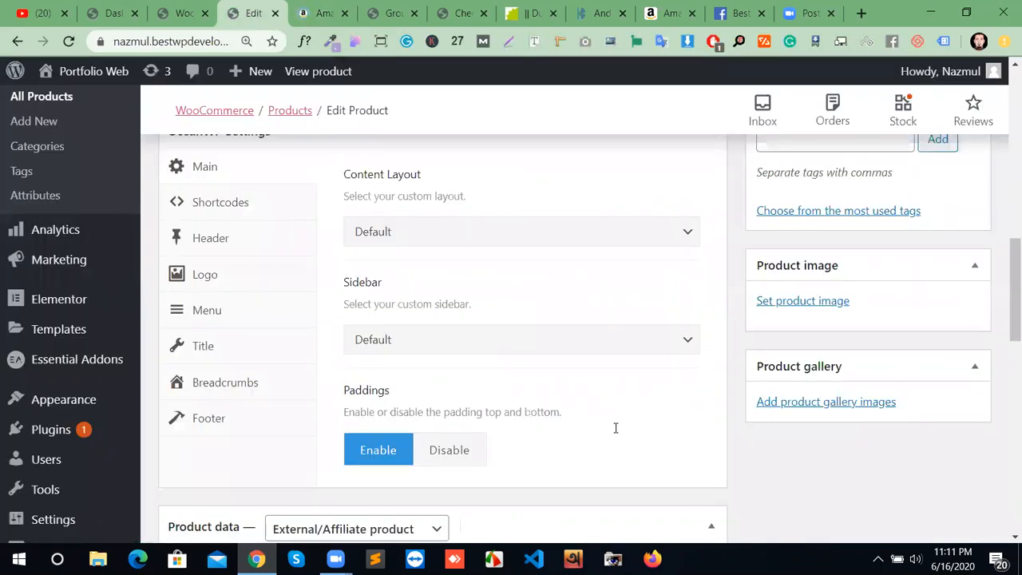
pyautogui.scroll(15, 613, 453)
pyautogui.scroll(3, 639, 408)
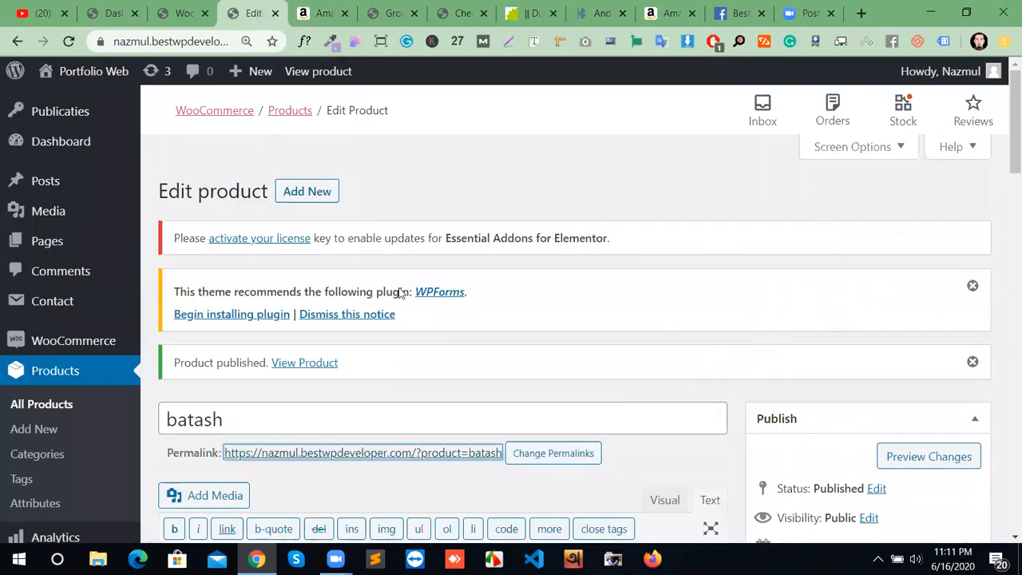
pyautogui.click(309, 195)
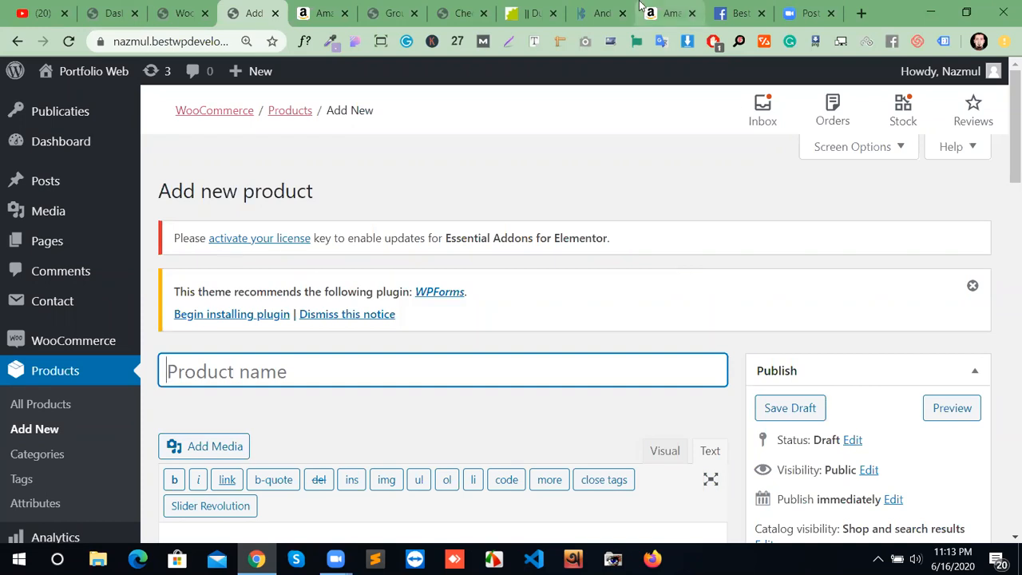
# Step: Name the new product "variable"
pyautogui.scroll(-1, 431, 323)
pyautogui.scroll(-5, 448, 335)
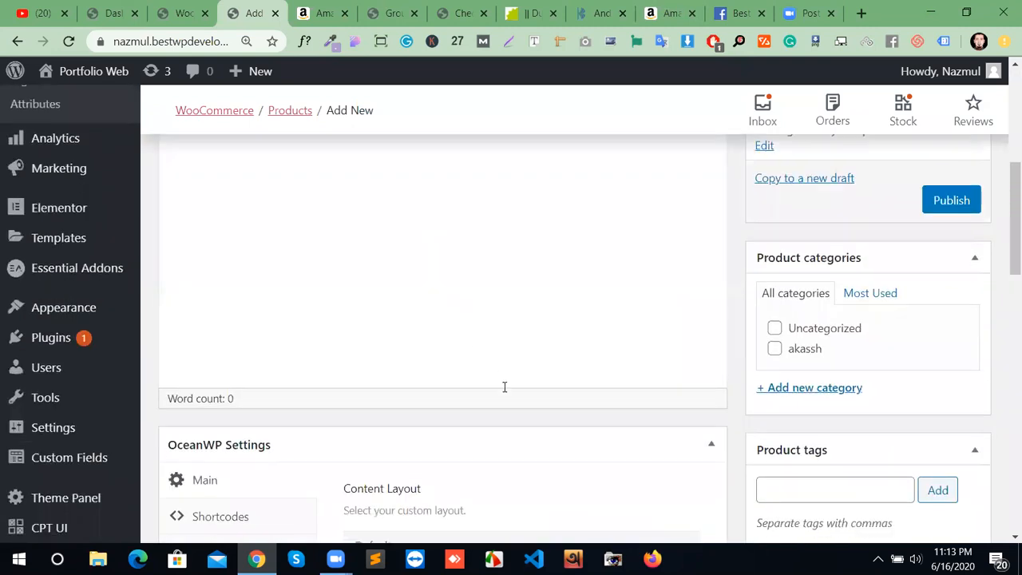
pyautogui.scroll(6, 511, 389)
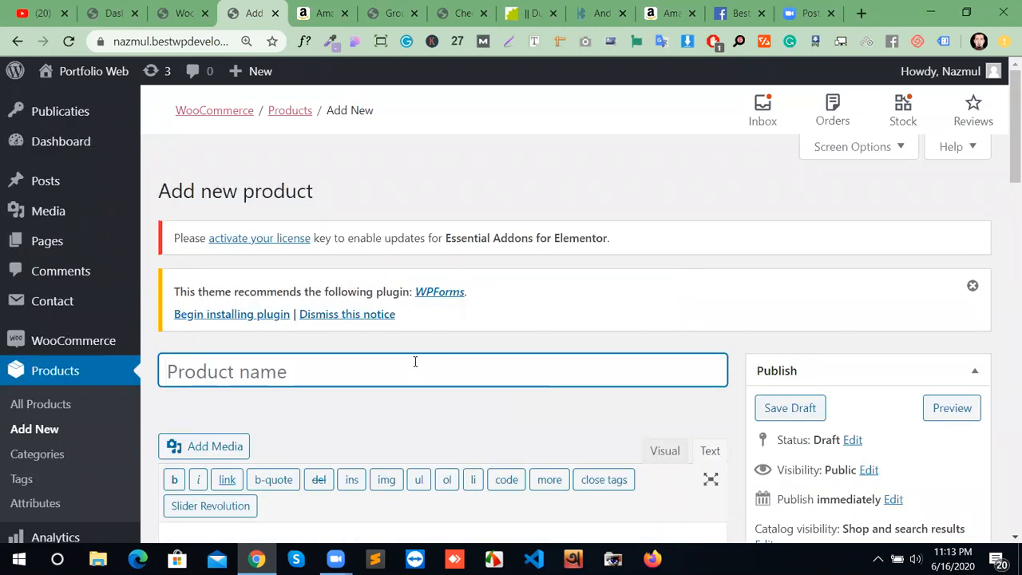
pyautogui.write('varial')
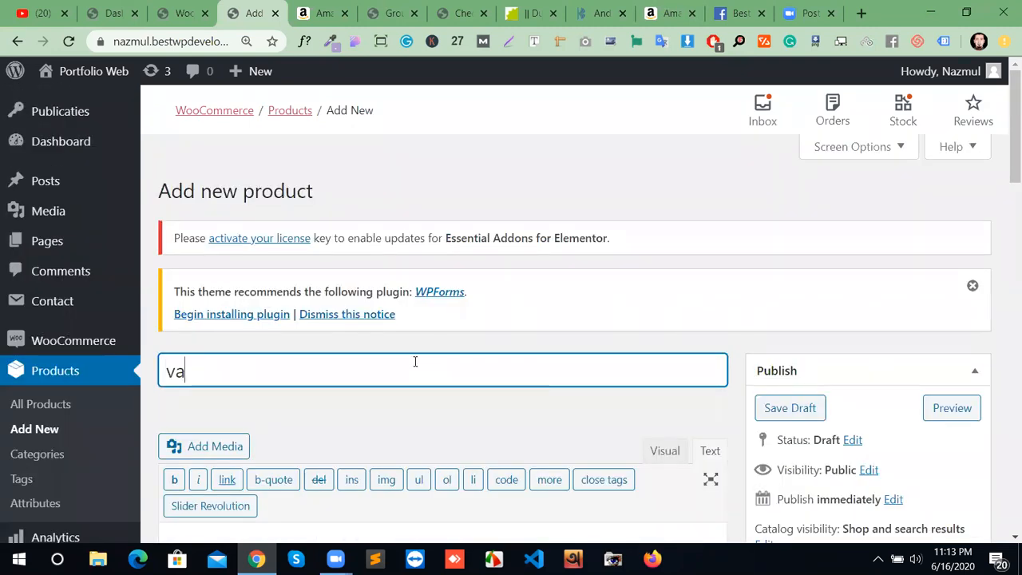
pyautogui.press('BackSpace')
pyautogui.write('ble')
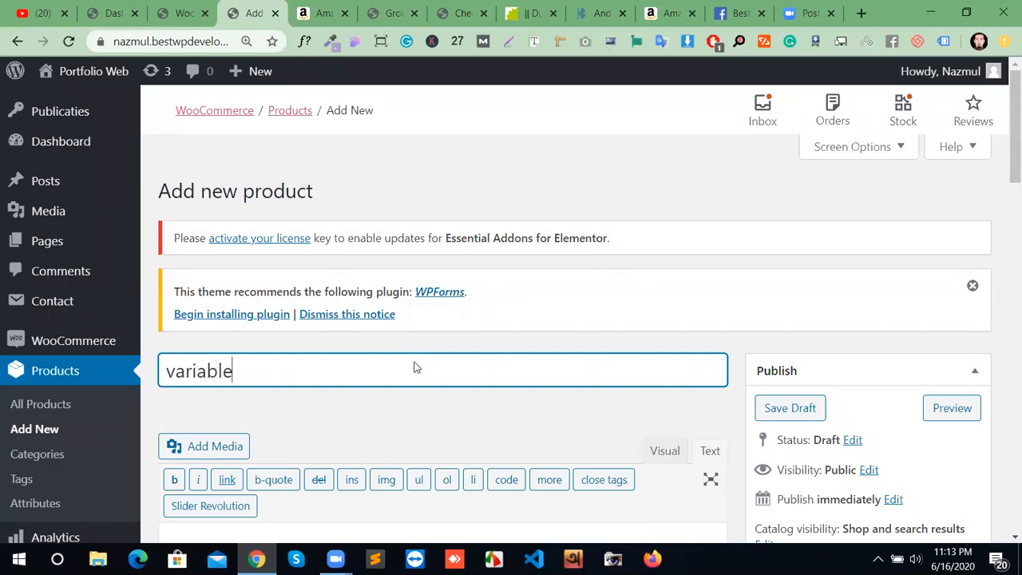
# Step: Paste the clipboard content into the new product's description
pyautogui.scroll(-4, 415, 365)
pyautogui.rightClick(173, 214)
pyautogui.click(232, 337)
# Step: Set the product image to the media library photo of a man sitting in front of a rocky island
pyautogui.scroll(-2, 600, 328)
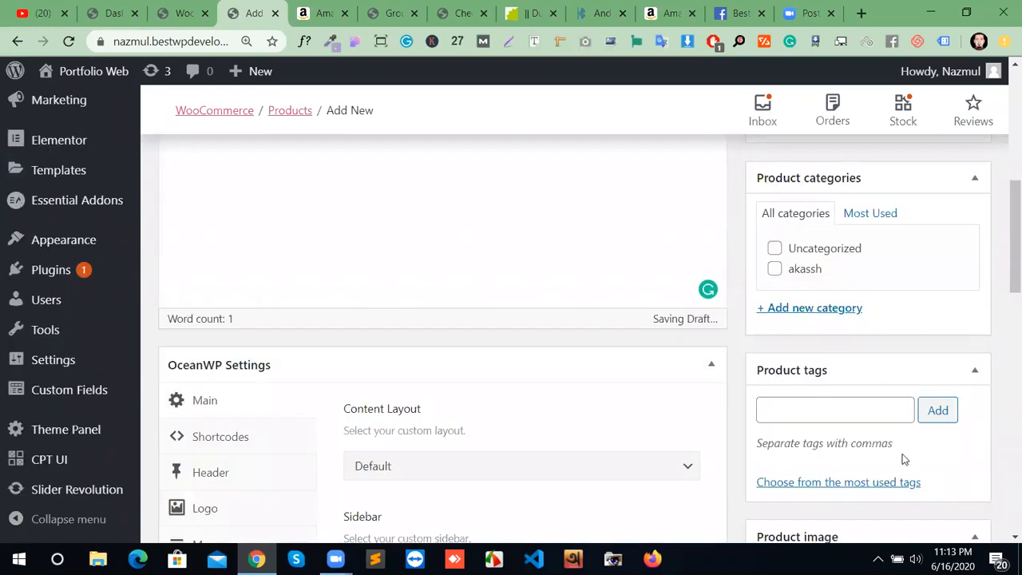
pyautogui.scroll(-3, 887, 408)
pyautogui.click(789, 334)
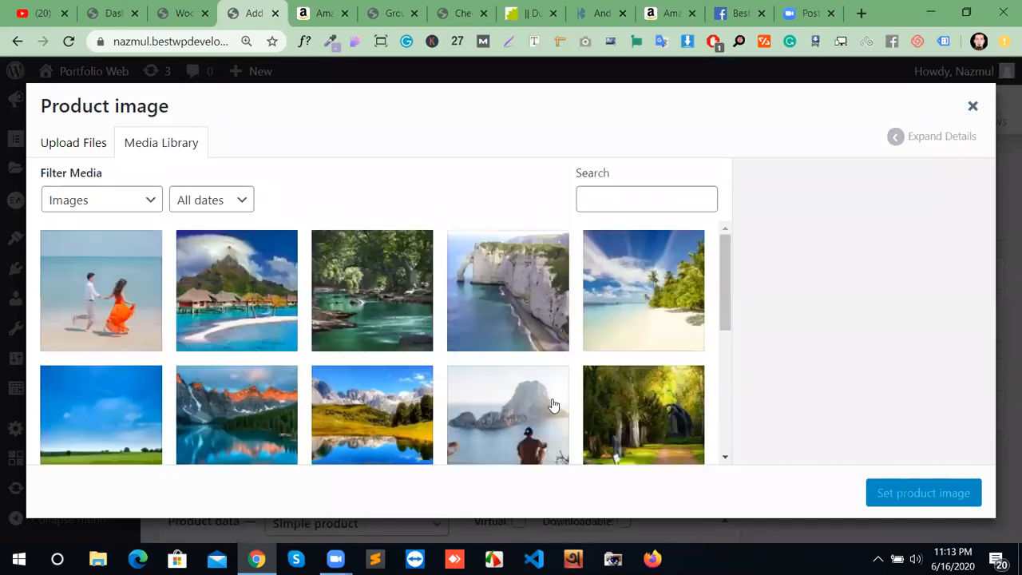
pyautogui.click(521, 409)
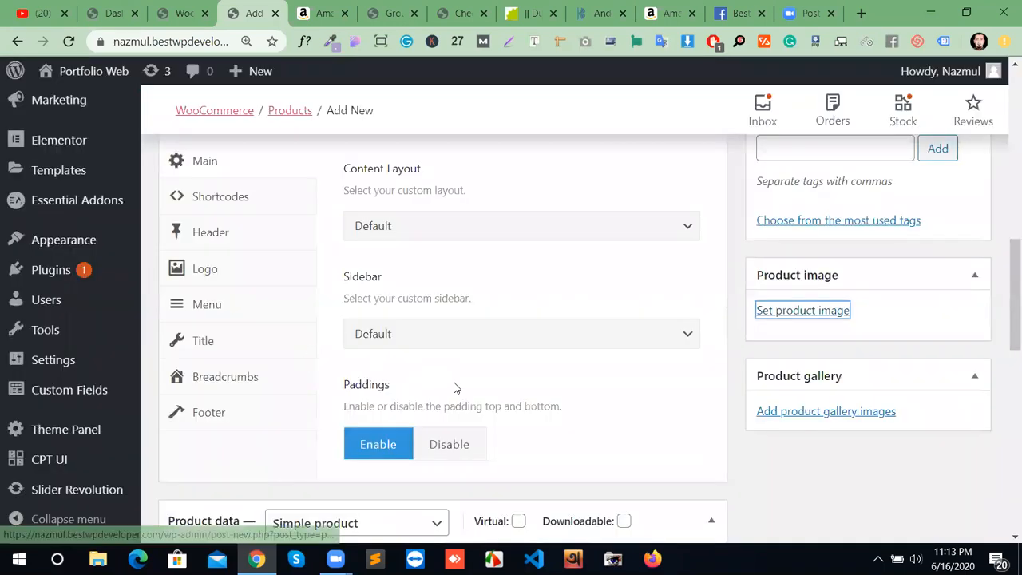
# Step: Set the product's OceanWP content layout to Full Width
pyautogui.scroll(2, 511, 390)
pyautogui.click(495, 397)
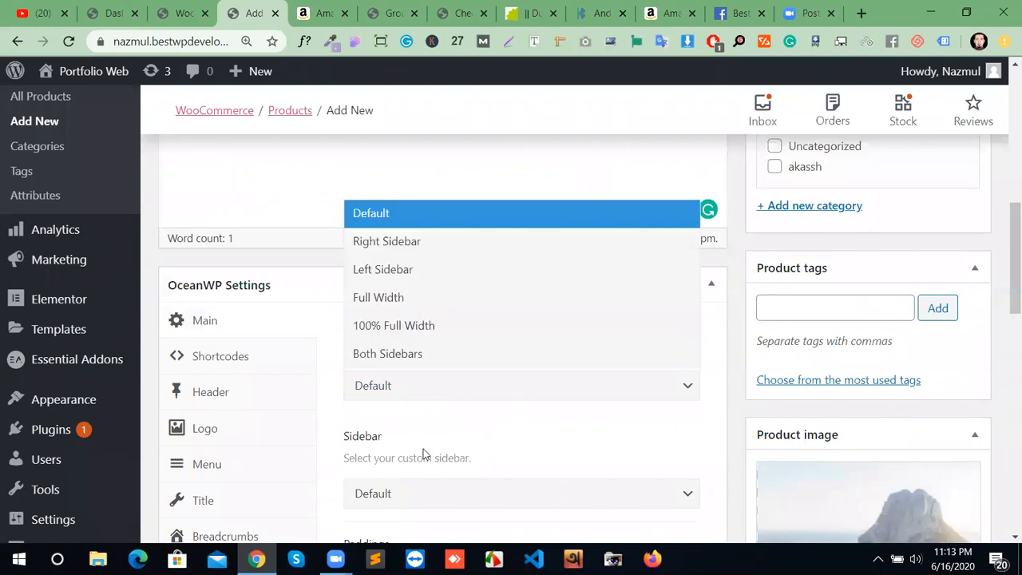
pyautogui.click(383, 299)
pyautogui.scroll(-6, 457, 374)
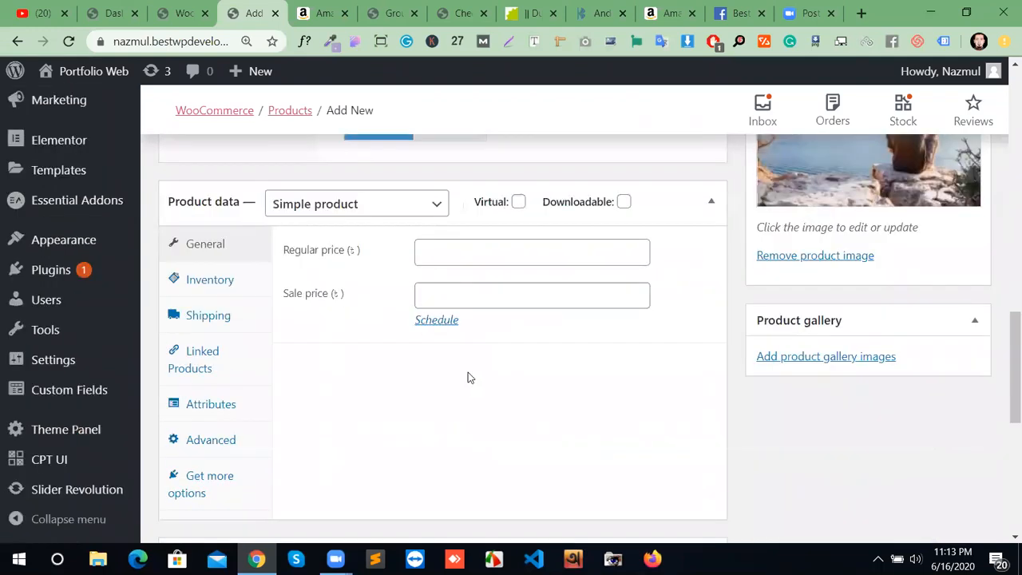
# Step: Change the product type to Variable product and set the SKU to "UAP-FlexHD-US"
pyautogui.click(365, 208)
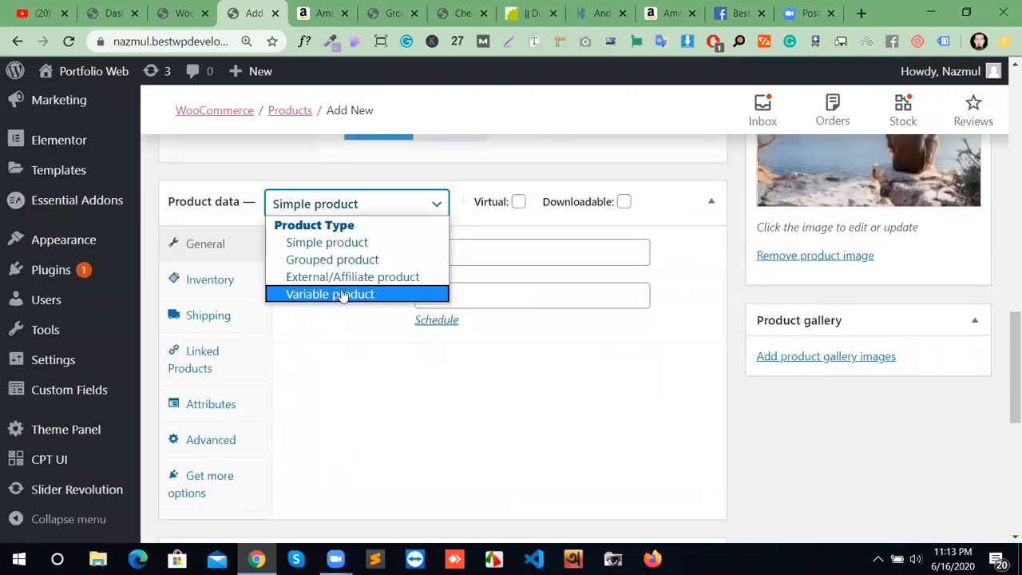
pyautogui.click(344, 295)
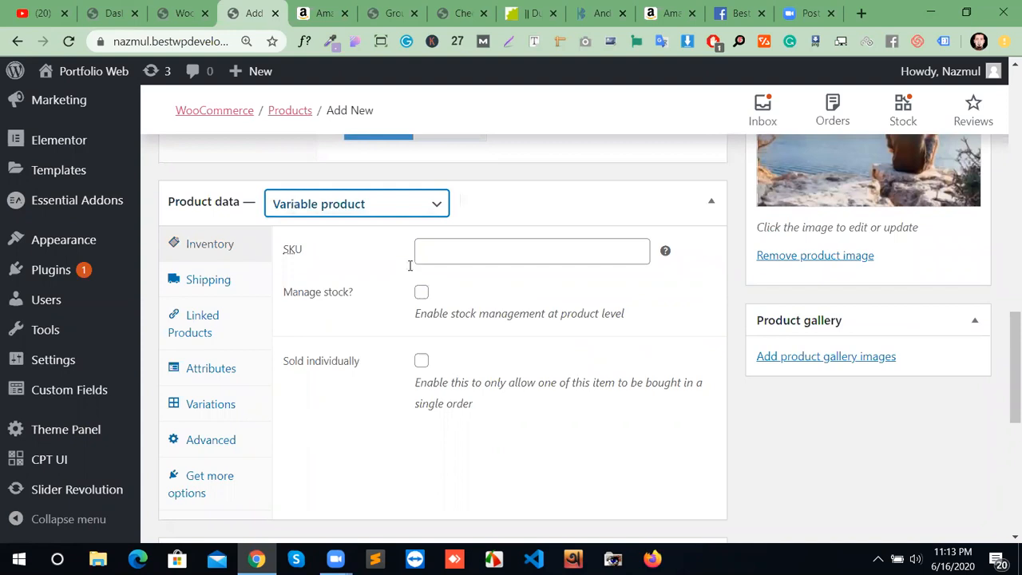
pyautogui.click(444, 246)
pyautogui.click(451, 286)
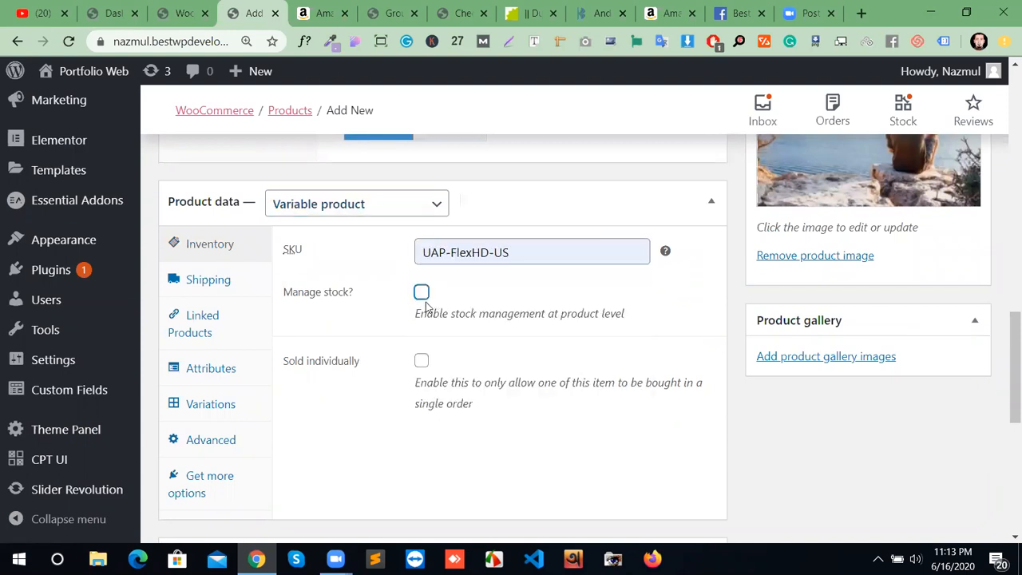
# Step: Enable product-level stock management with a stock quantity of 5, and open the product's attribute settings
pyautogui.click(421, 293)
pyautogui.doubleClick(627, 354)
pyautogui.write('5')
pyautogui.click(210, 325)
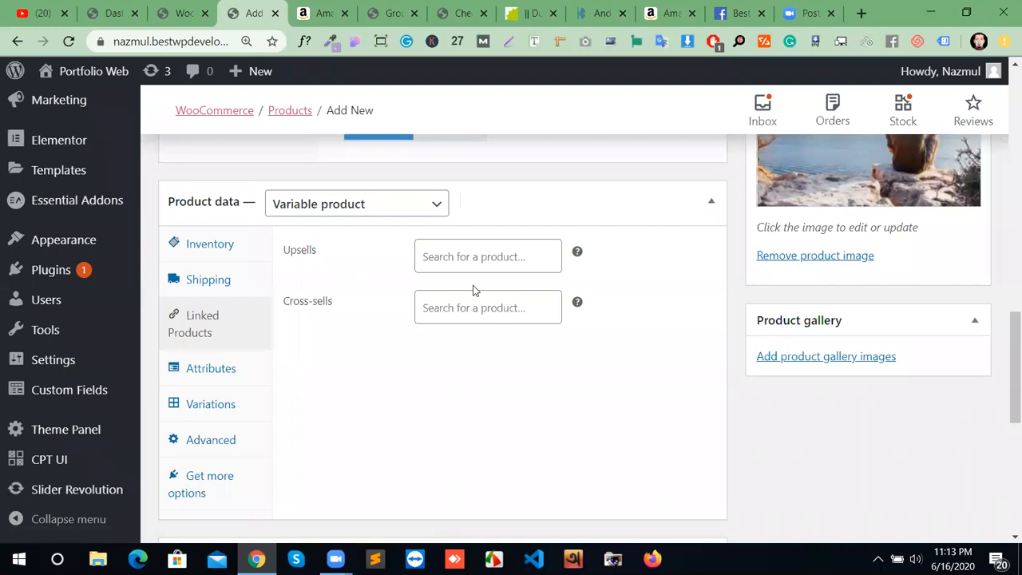
pyautogui.click(212, 369)
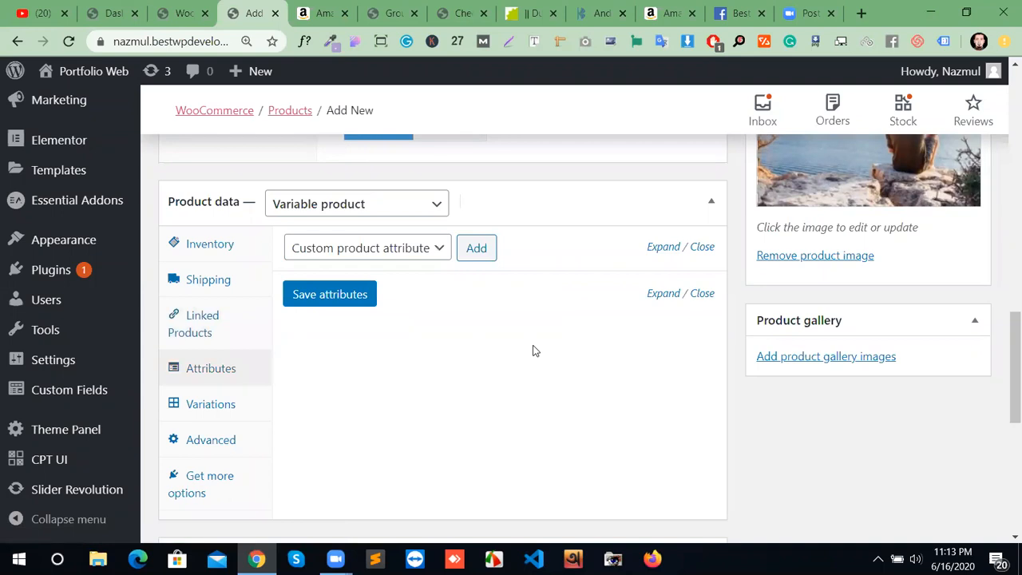
# Step: Replace the Amazon link in the product description with filler text beginning "drfghghgh"
pyautogui.scroll(15, 515, 359)
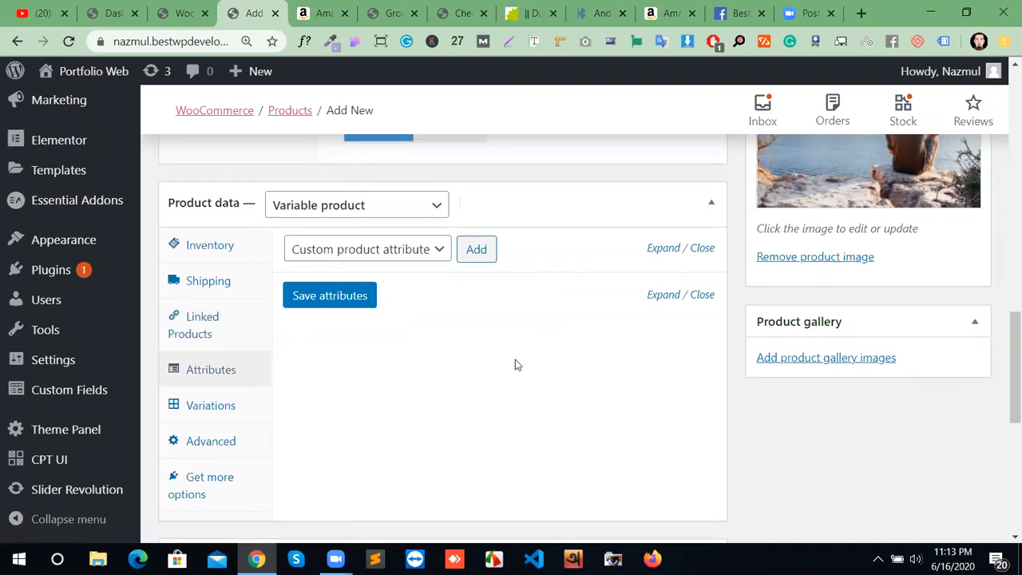
pyautogui.scroll(2, 520, 362)
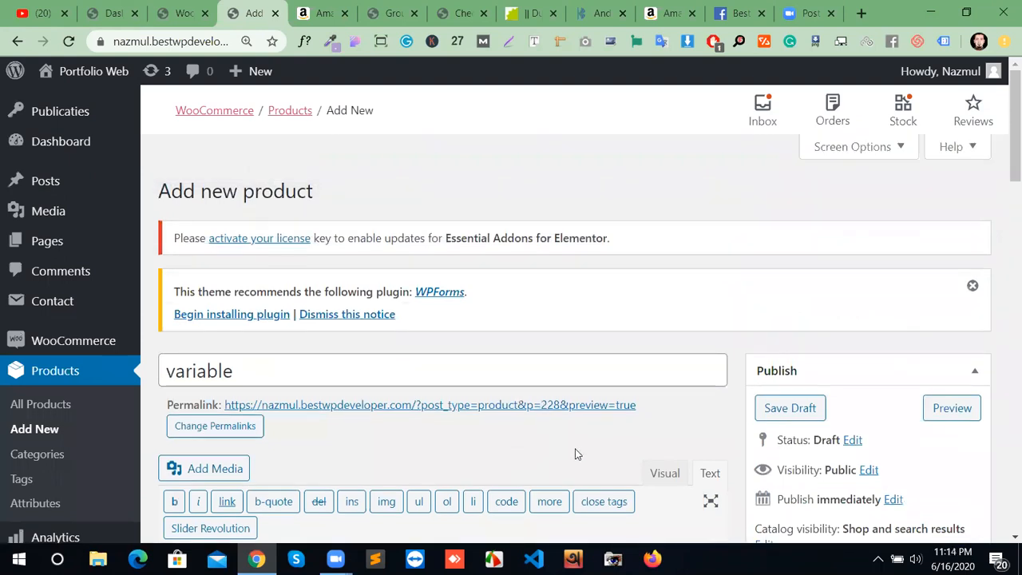
pyautogui.scroll(-5, 578, 451)
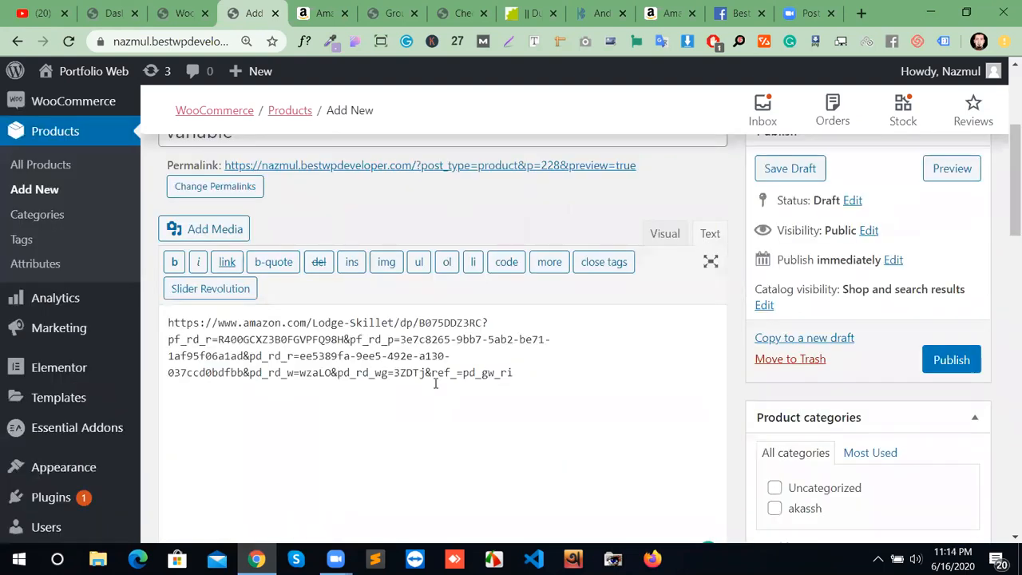
pyautogui.moveTo(524, 374); pyautogui.dragTo(167, 324)
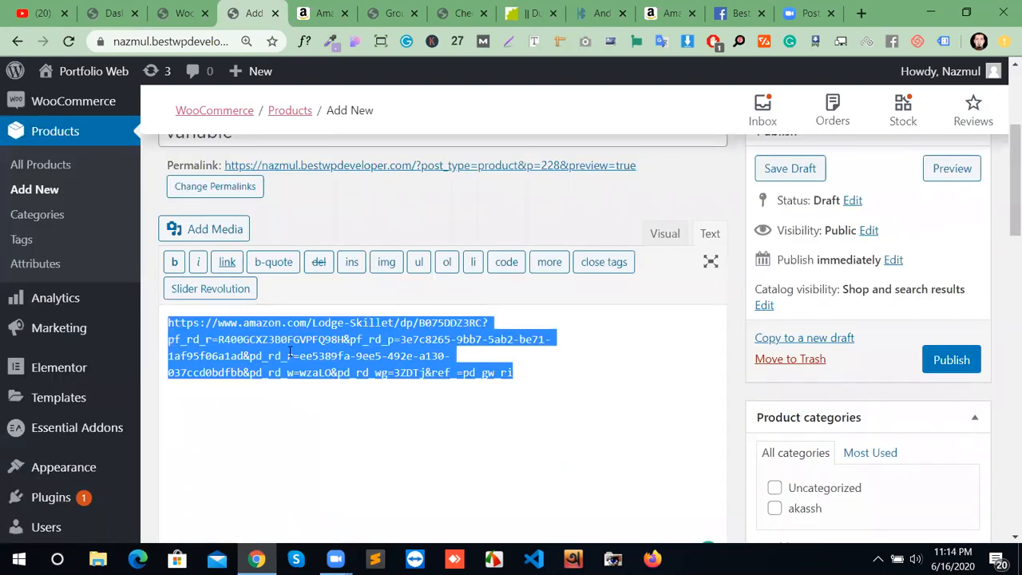
pyautogui.press('BackSpace')
pyautogui.write('drfghghghghghghghghghghghghghghghghgh')
# Step: Add a custom product attribute named "color" to the variable product
pyautogui.scroll(-14, 436, 401)
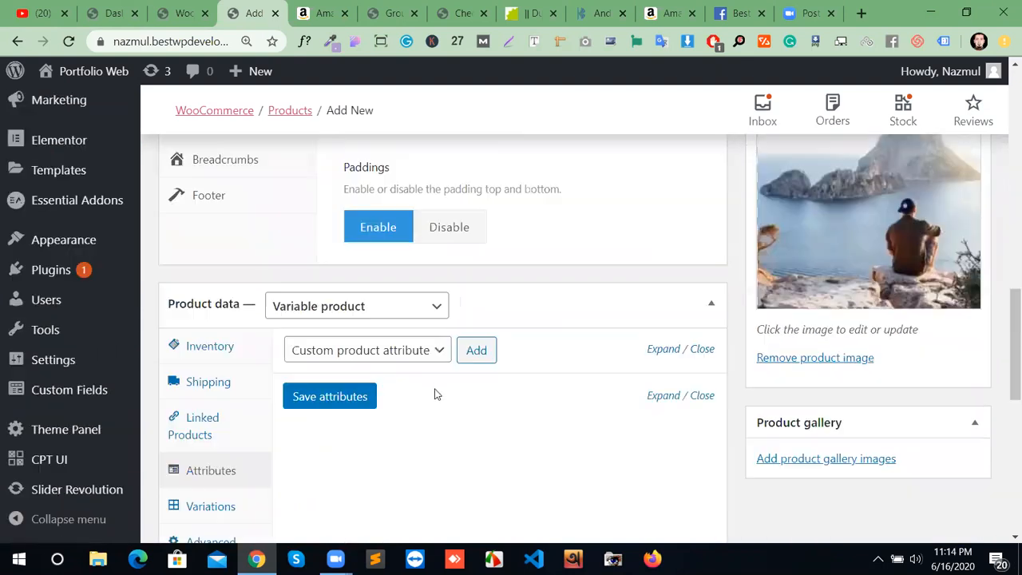
pyautogui.scroll(2, 424, 393)
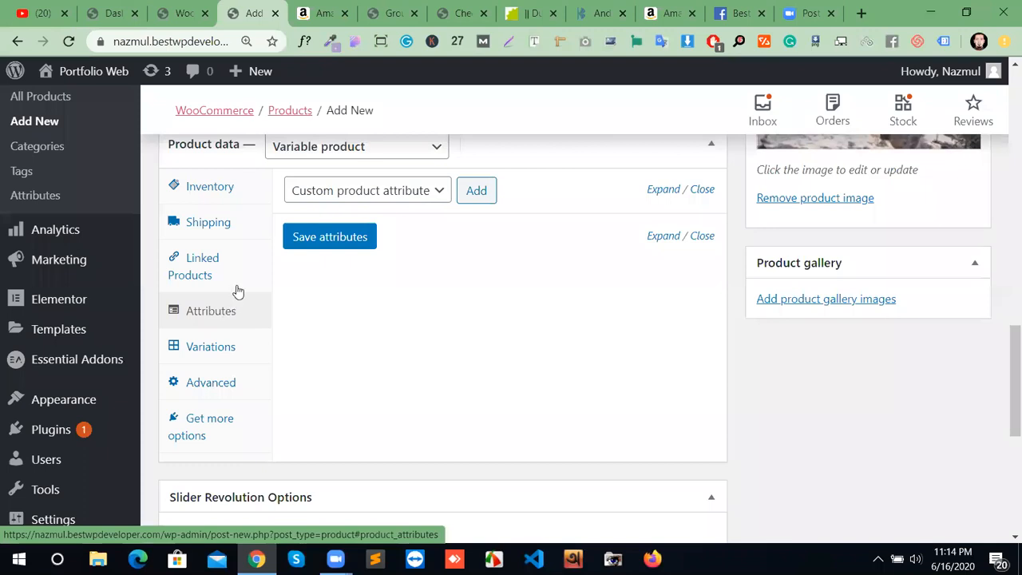
pyautogui.scroll(1, 388, 280)
pyautogui.click(445, 270)
pyautogui.click(364, 290)
pyautogui.click(476, 270)
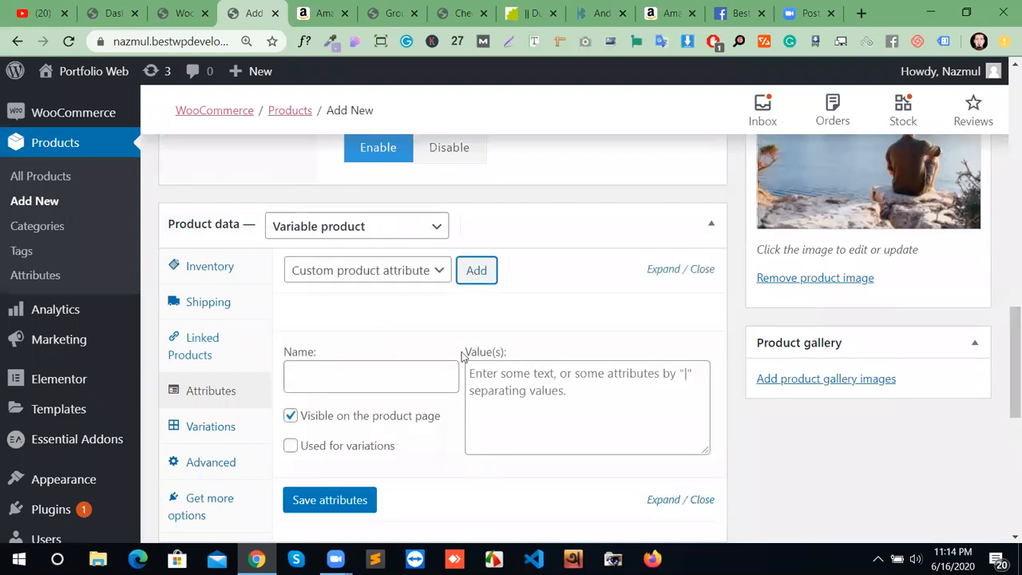
pyautogui.click(416, 382)
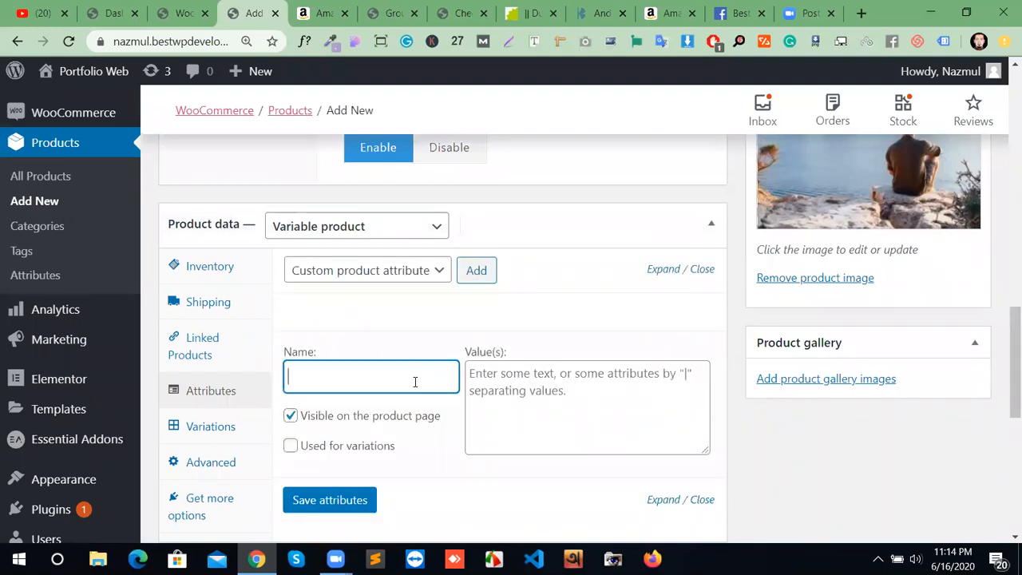
pyautogui.write('color')
# Step: Give the color attribute the values "Red | Green | Black", enable it for variations, and save the attributes
pyautogui.click(546, 360)
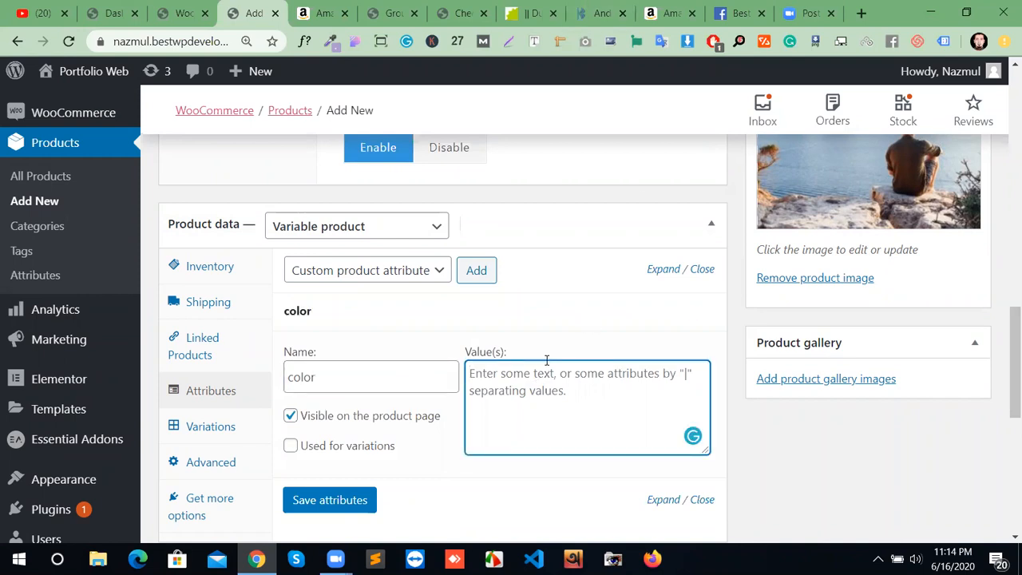
pyautogui.write('Red ')
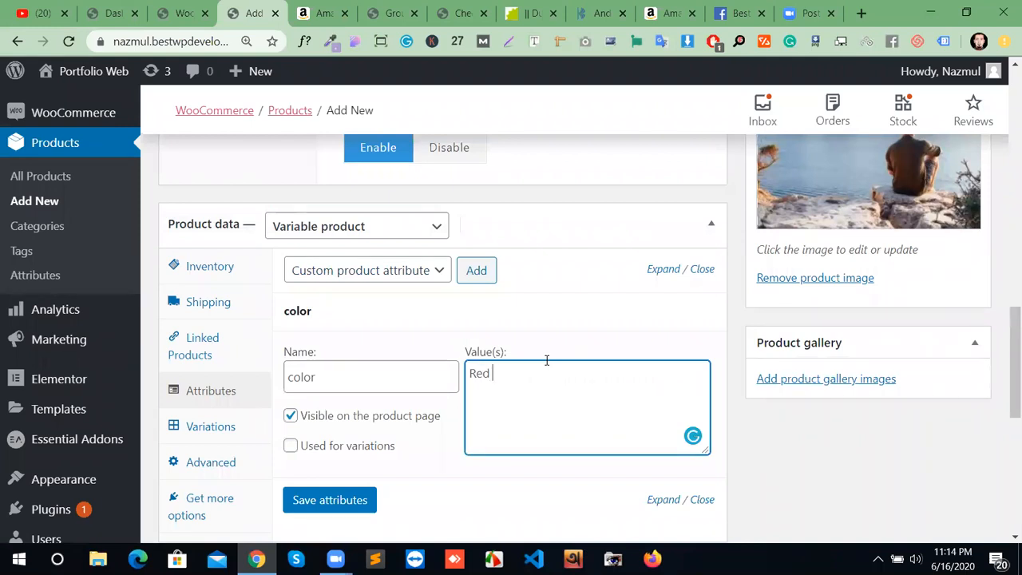
pyautogui.write('| Green |')
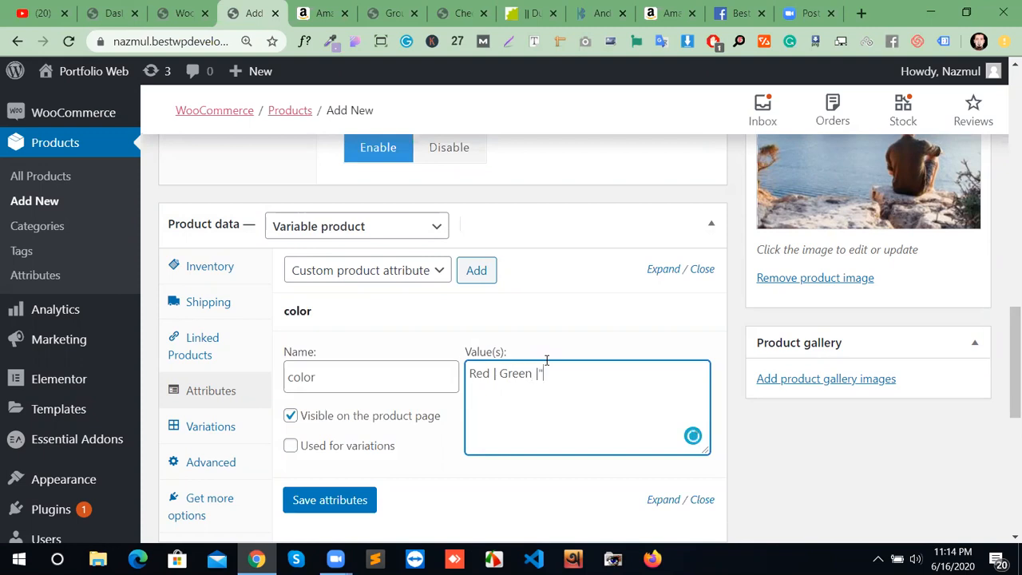
pyautogui.write(' Black')
pyautogui.click(317, 450)
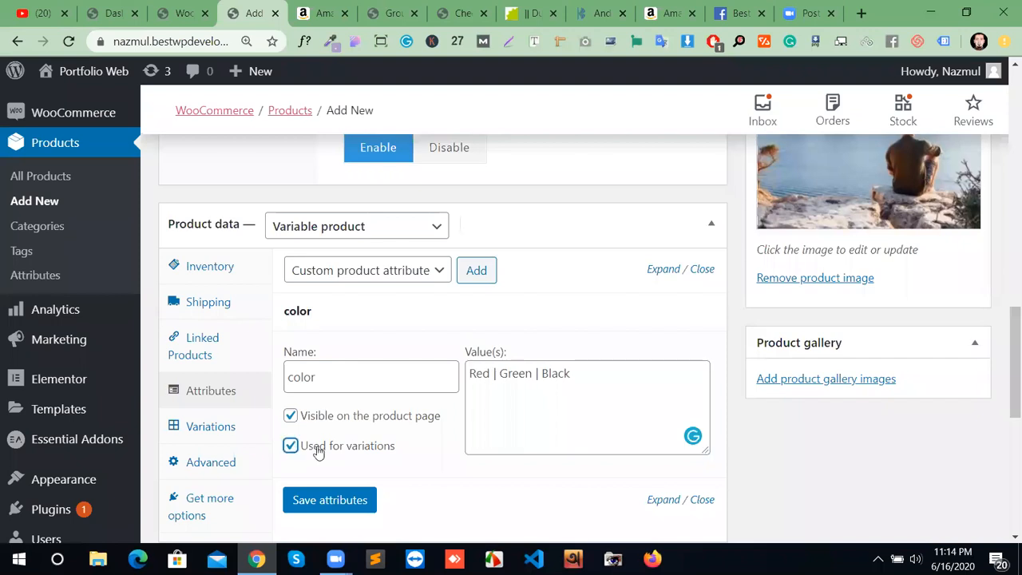
pyautogui.click(355, 501)
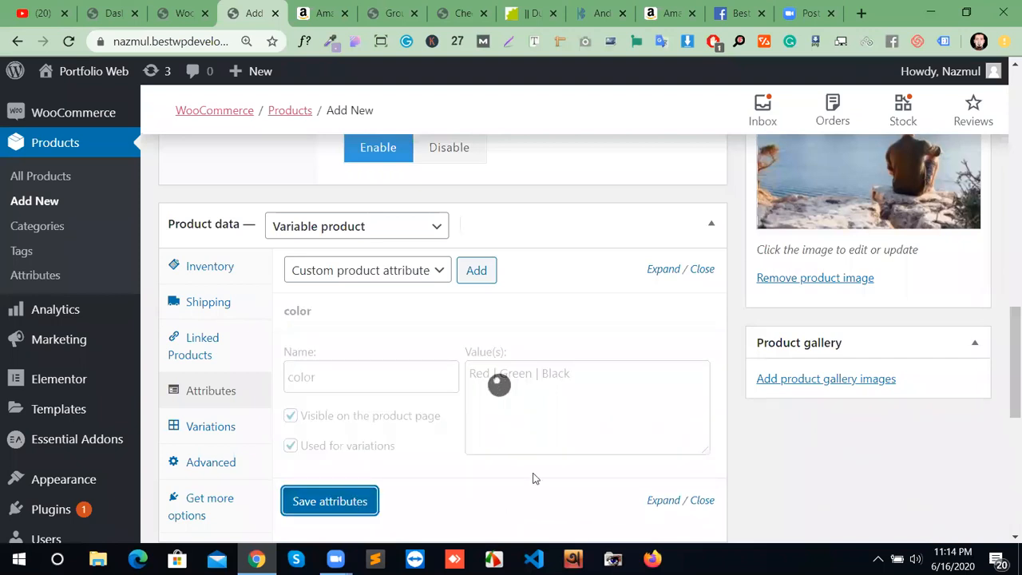
# Step: Add a custom attribute named "Size" with values "28 | 30 | 32 |", enabled for variations, and save the attributes
pyautogui.click(480, 273)
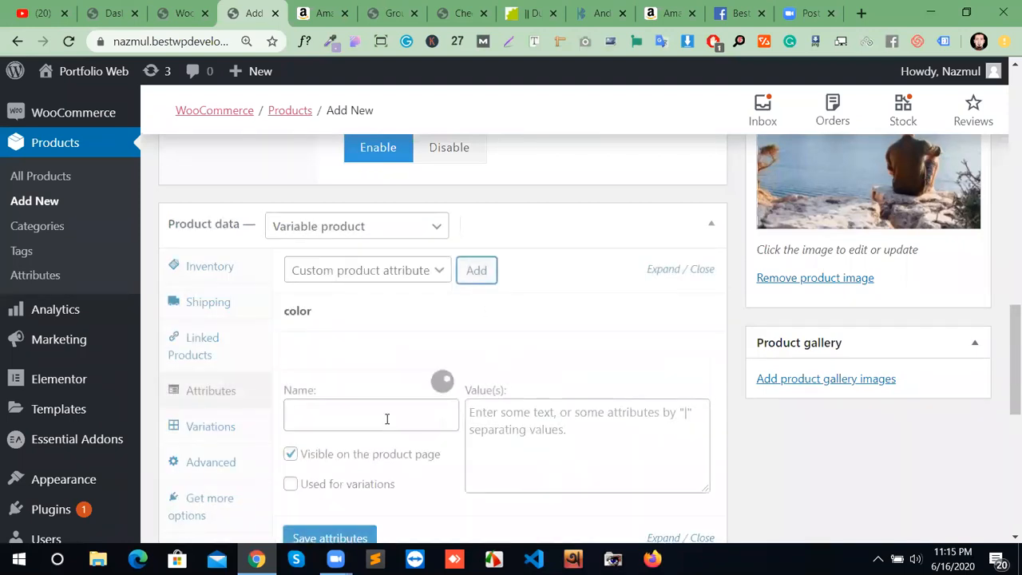
pyautogui.click(377, 421)
pyautogui.write('Size')
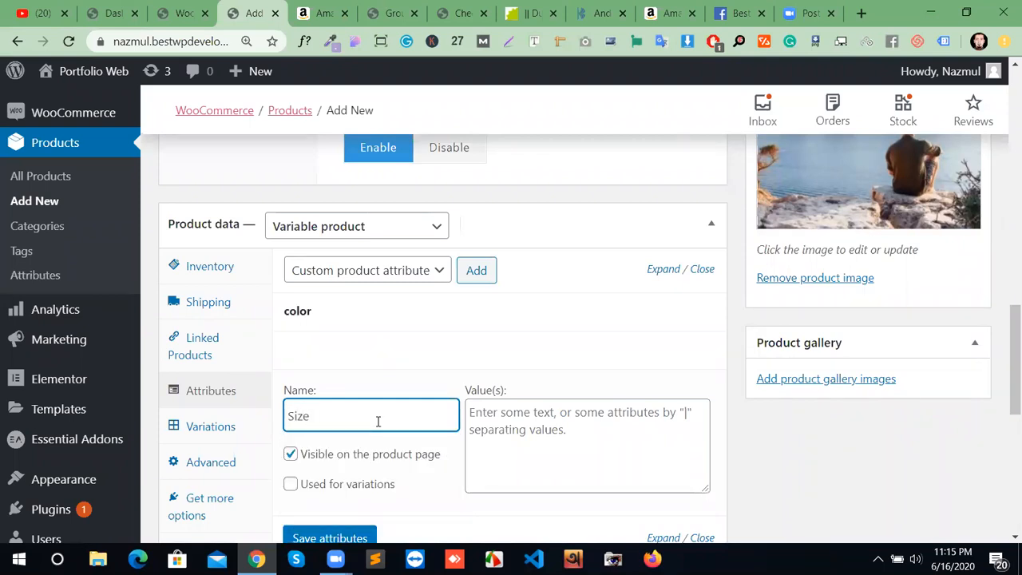
pyautogui.press('Tab')
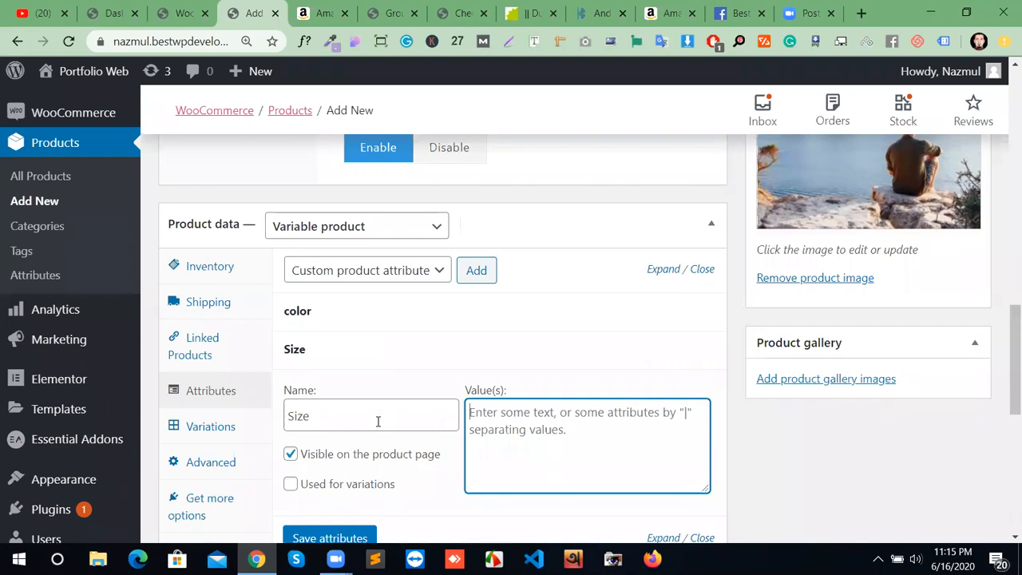
pyautogui.write('28')
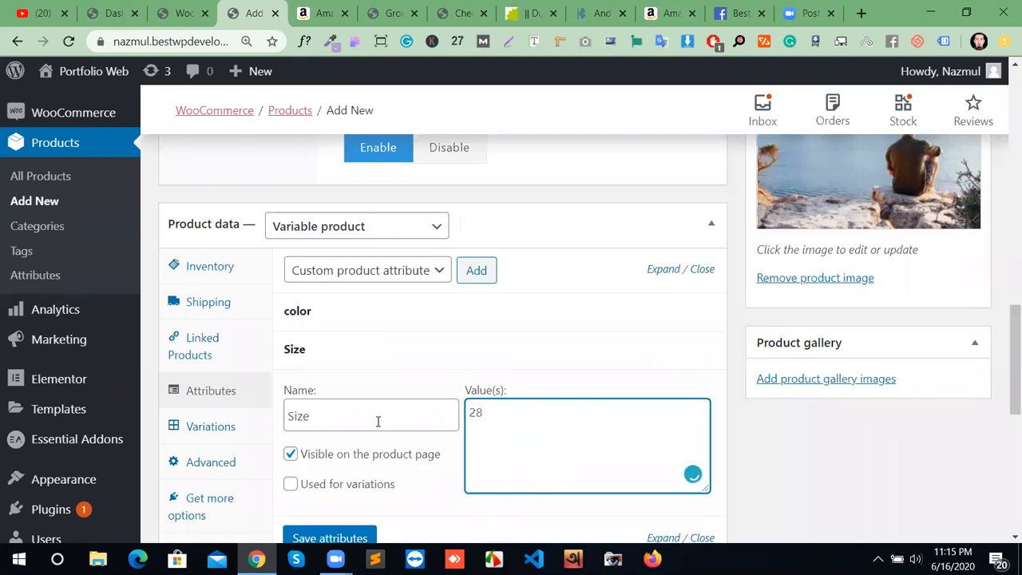
pyautogui.write(' | 30 | 32 |')
pyautogui.click(290, 485)
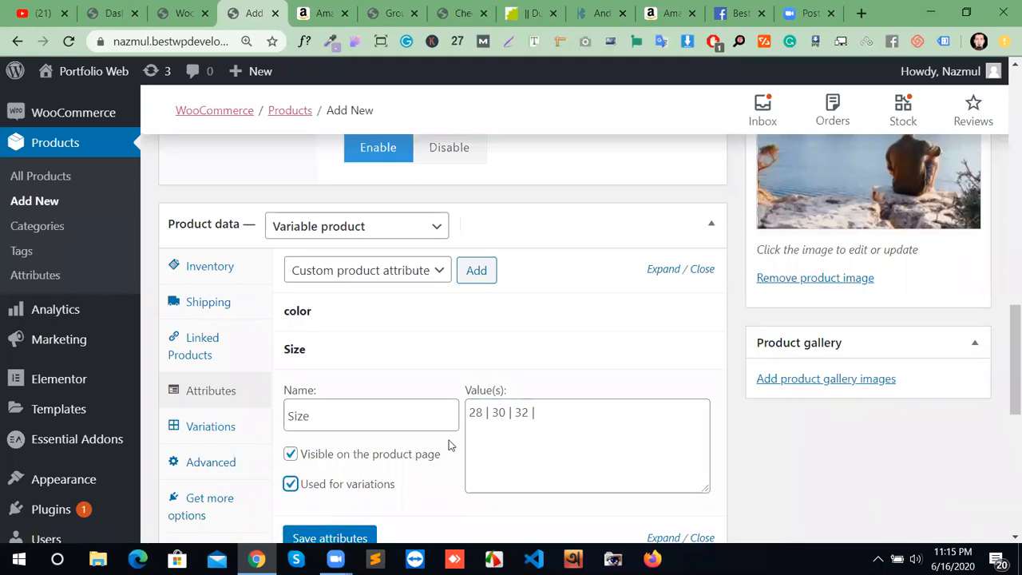
pyautogui.click(331, 539)
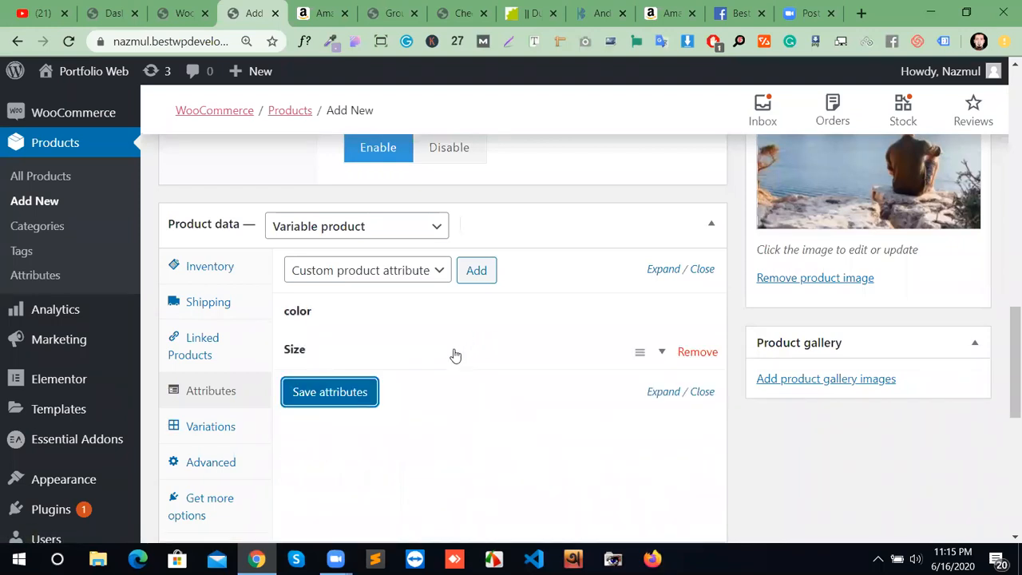
# Step: Create the product's variations from all attributes, covering every combination of color and Size
pyautogui.click(209, 425)
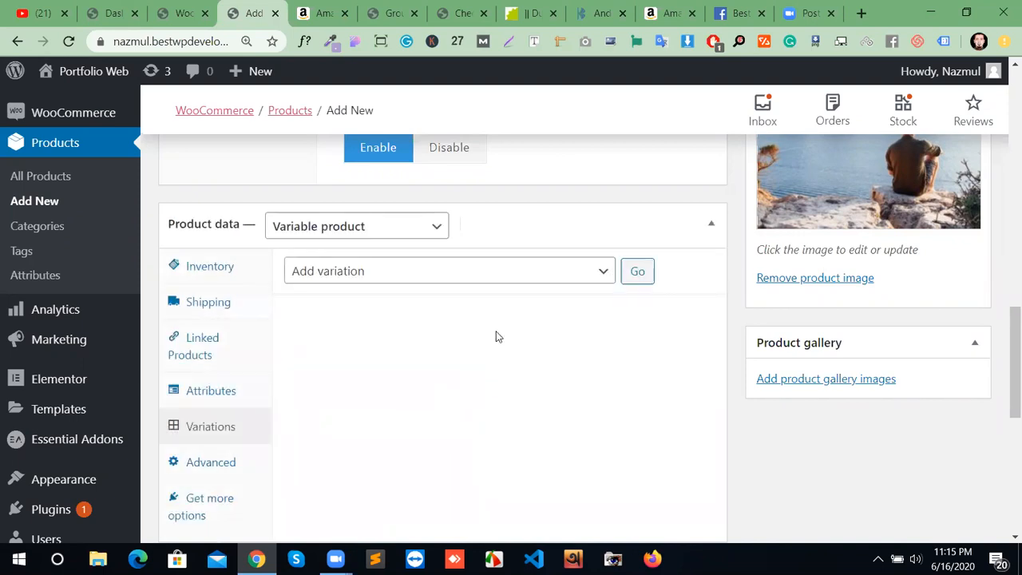
pyautogui.click(500, 277)
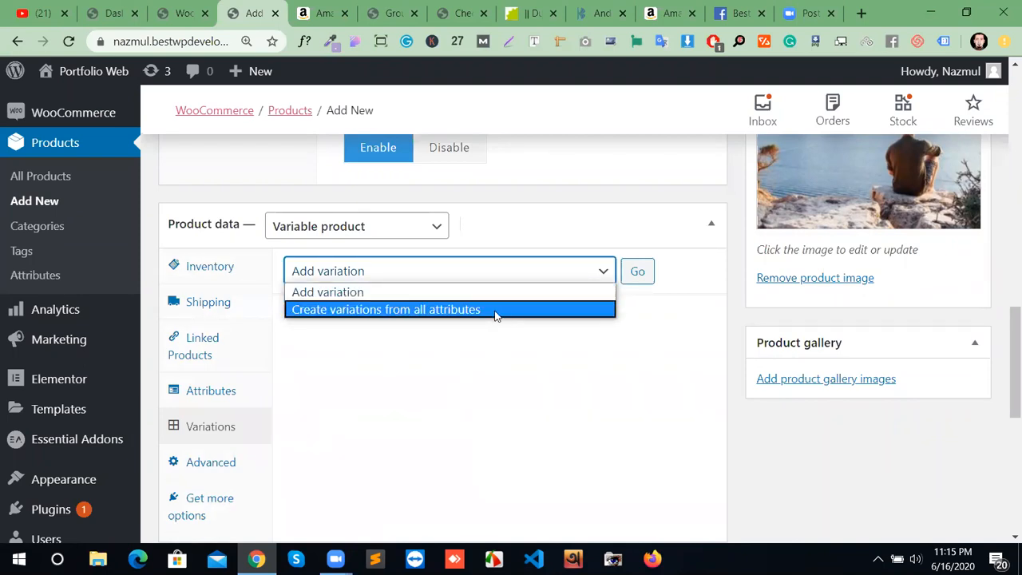
pyautogui.click(495, 310)
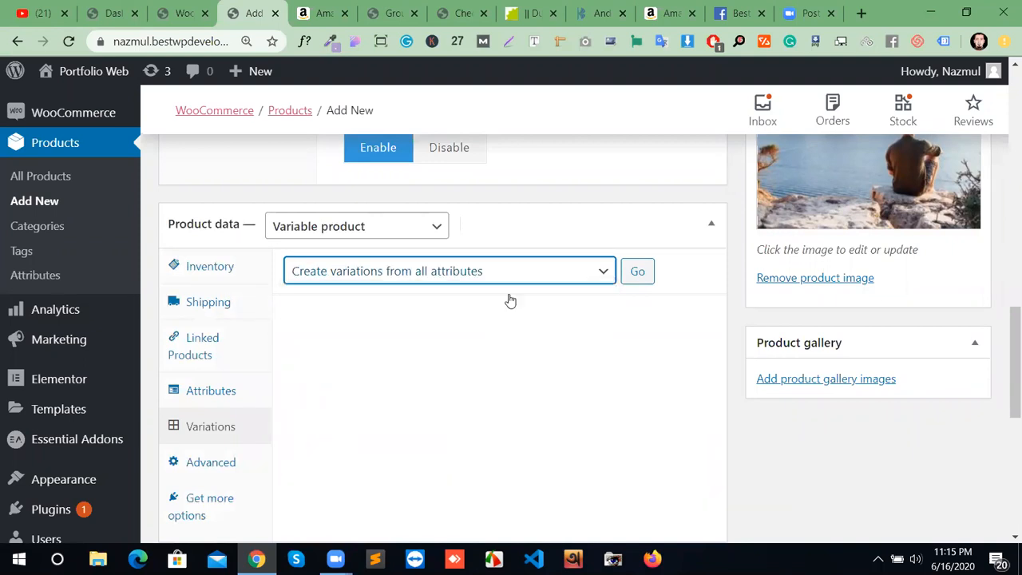
pyautogui.click(638, 273)
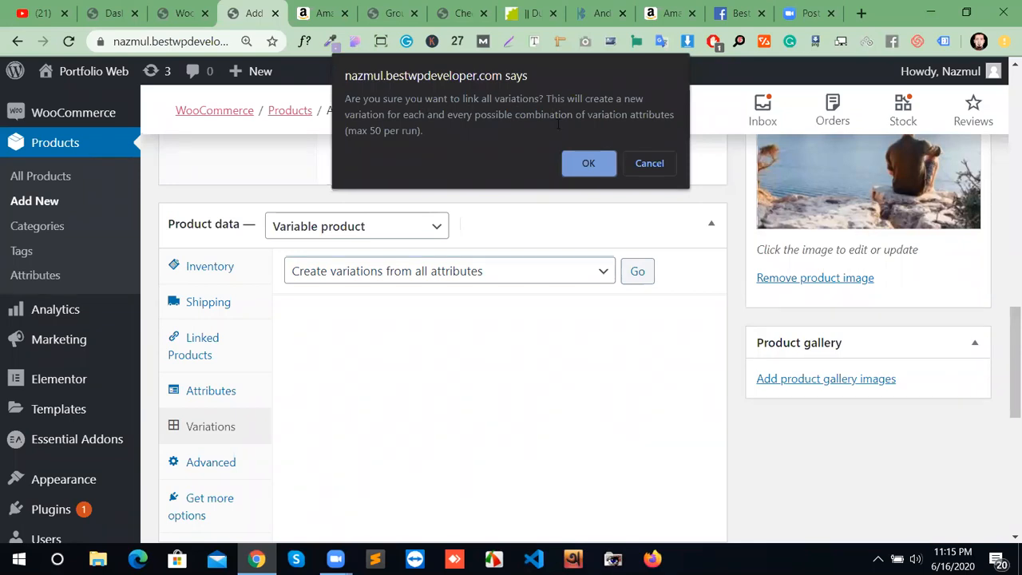
pyautogui.click(579, 165)
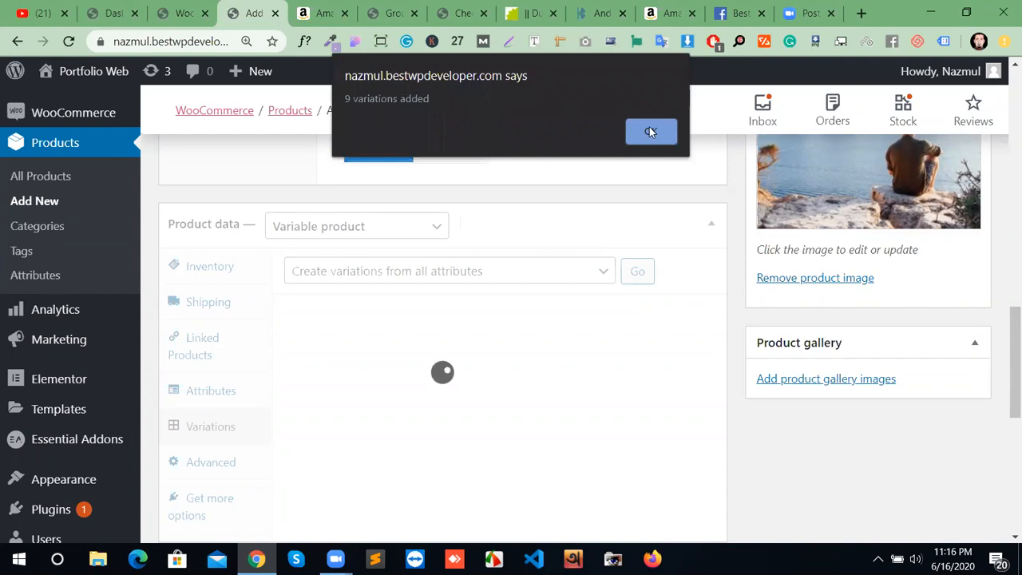
pyautogui.click(651, 131)
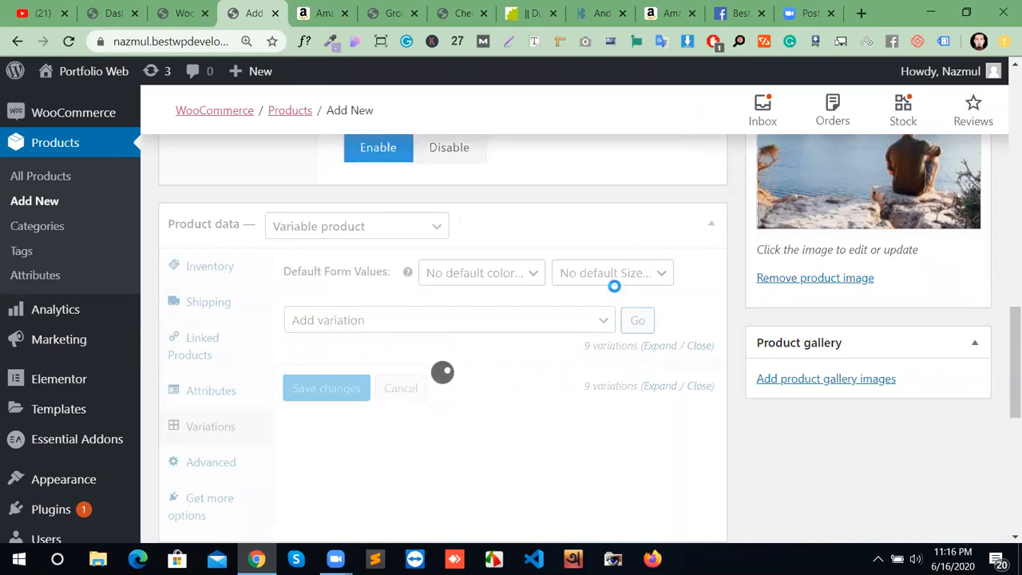
# Step: Examine the color and Size combinations in the product's variations list
pyautogui.scroll(-6, 555, 407)
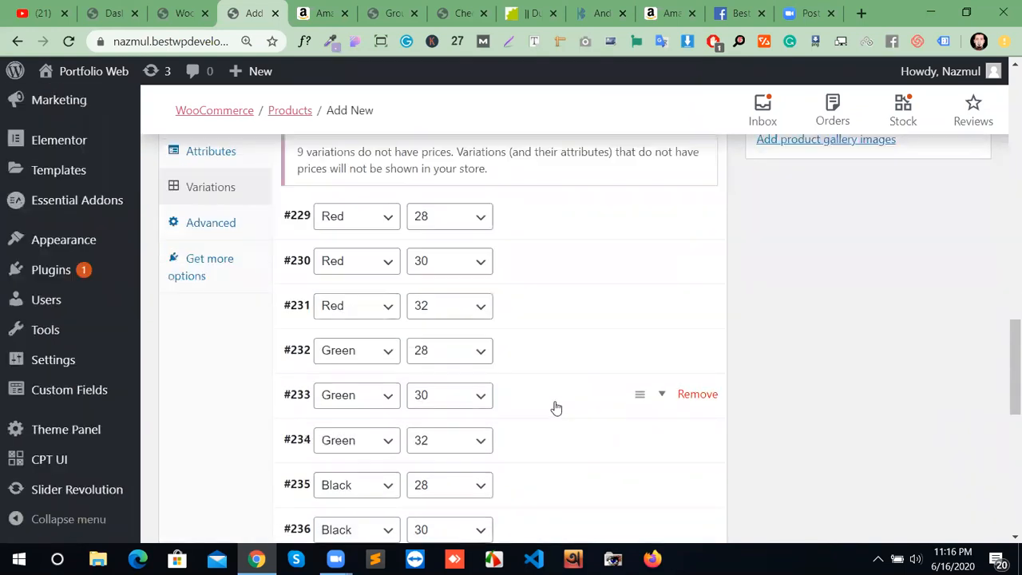
pyautogui.scroll(4, 553, 404)
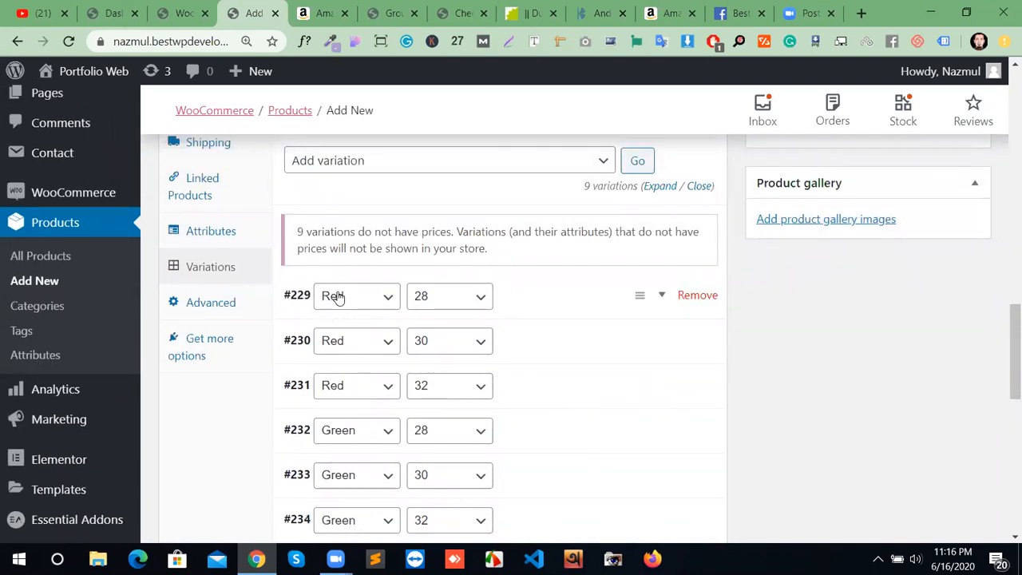
pyautogui.scroll(-2, 343, 475)
pyautogui.scroll(-1, 348, 463)
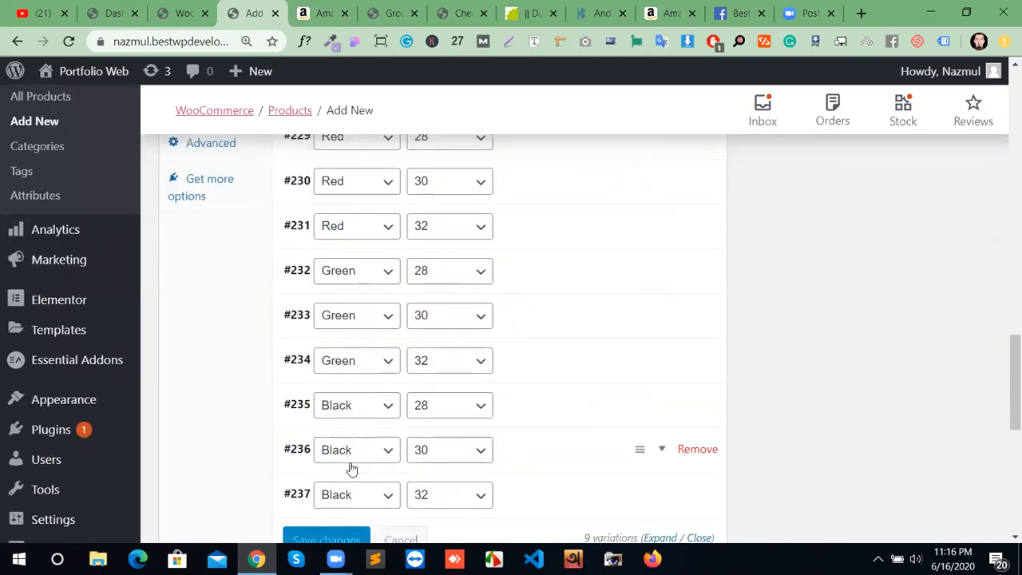
pyautogui.scroll(4, 352, 464)
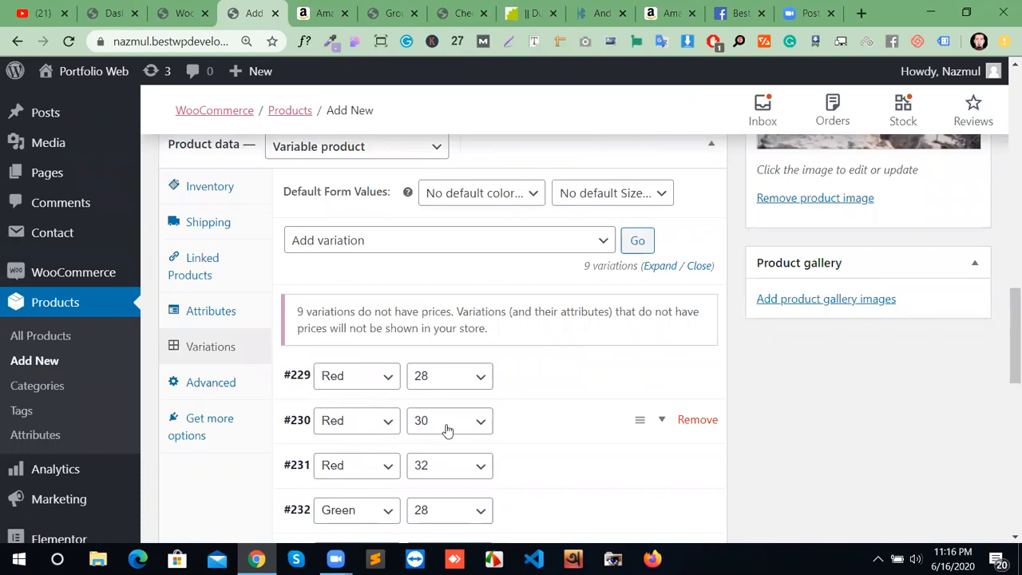
pyautogui.scroll(-1, 430, 473)
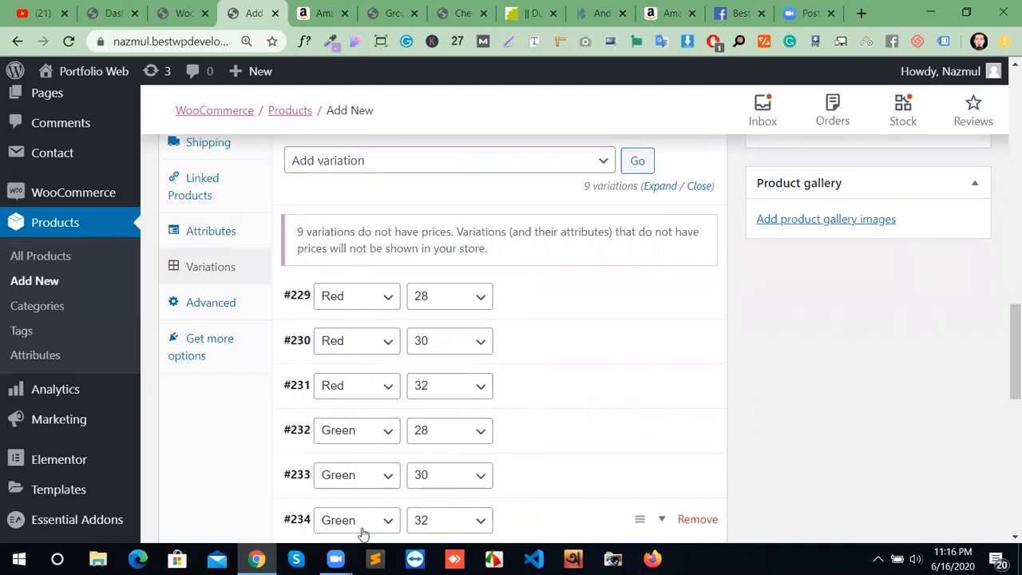
# Step: Set the Red / 28 variation's image to the beach couple photo pexels-photo-792726.jpeg from the media library
pyautogui.scroll(-1, 404, 519)
pyautogui.scroll(-1, 402, 465)
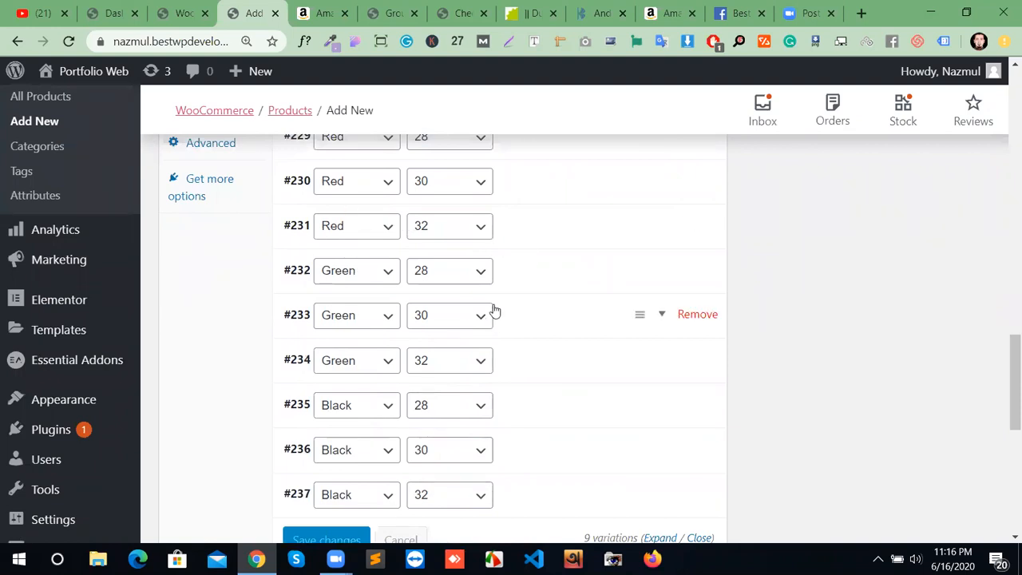
pyautogui.scroll(1, 503, 292)
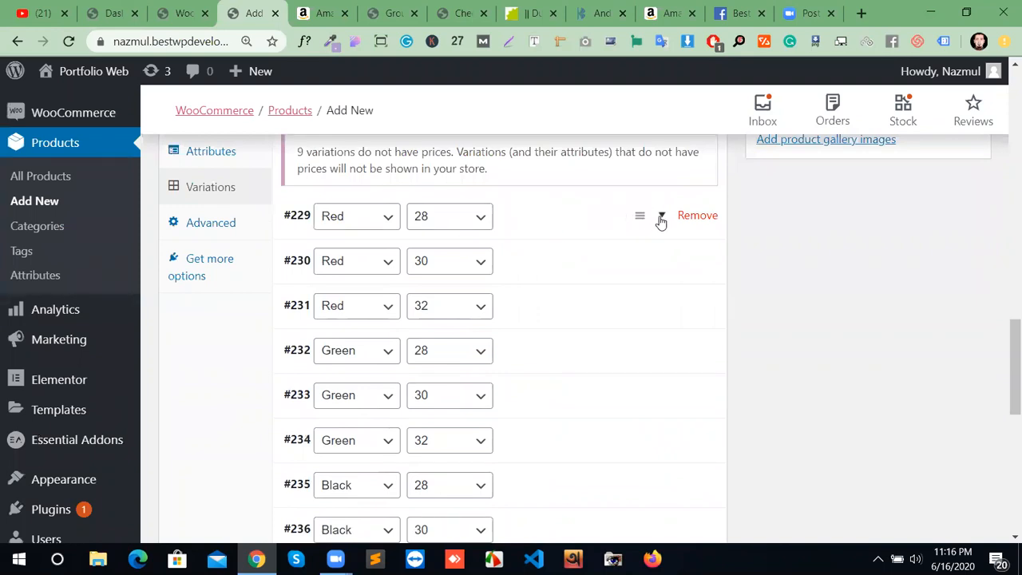
pyautogui.click(663, 221)
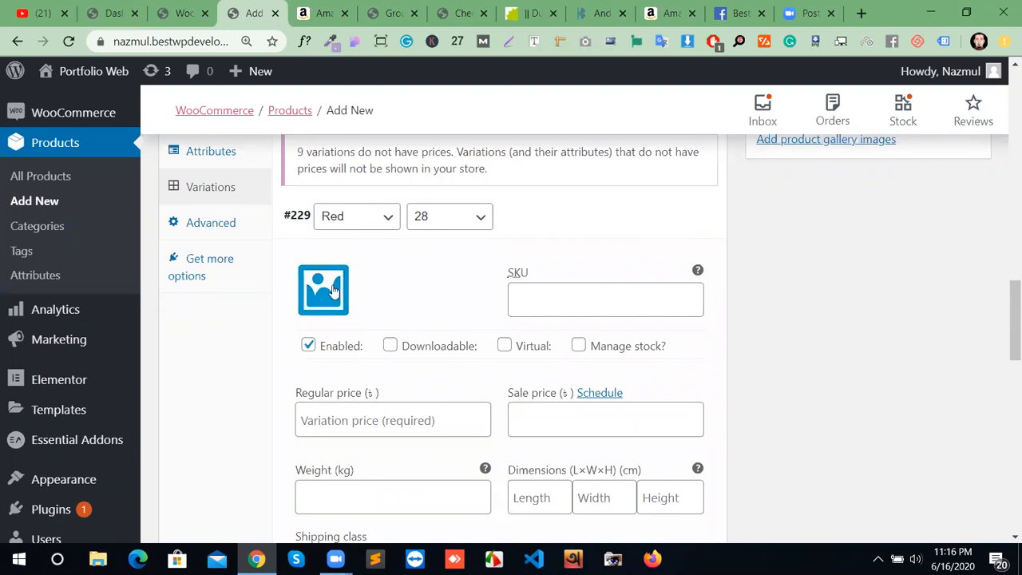
pyautogui.click(332, 290)
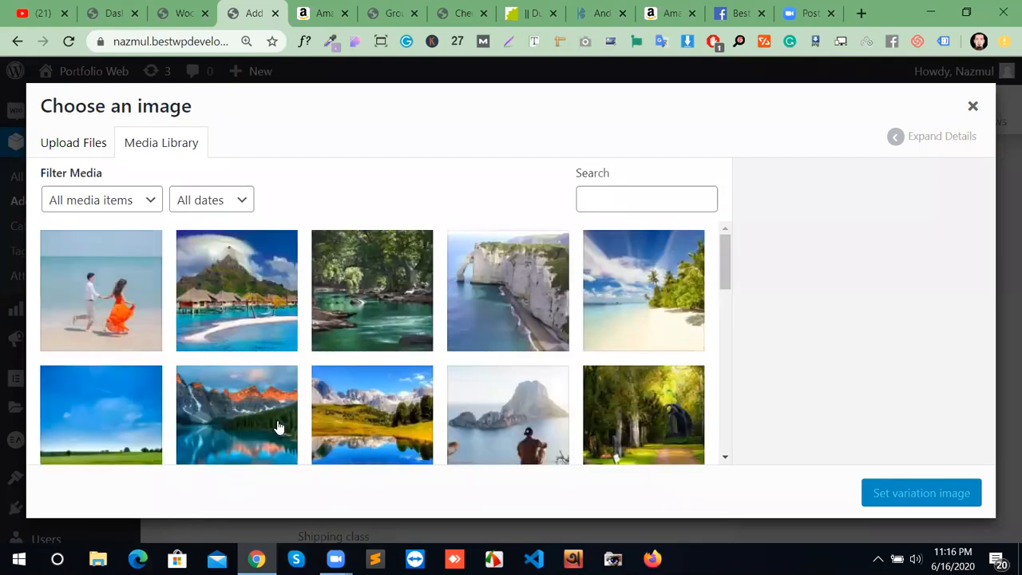
pyautogui.click(99, 291)
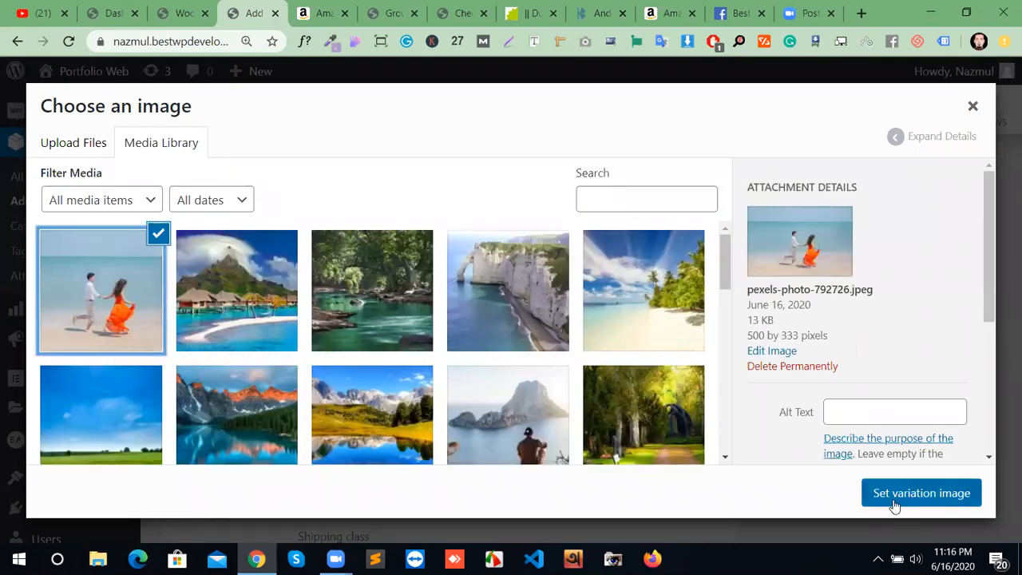
pyautogui.click(894, 504)
# Step: Enable stock management for the Red / 28 variation, set its regular price to 30, and collapse its details
pyautogui.click(579, 347)
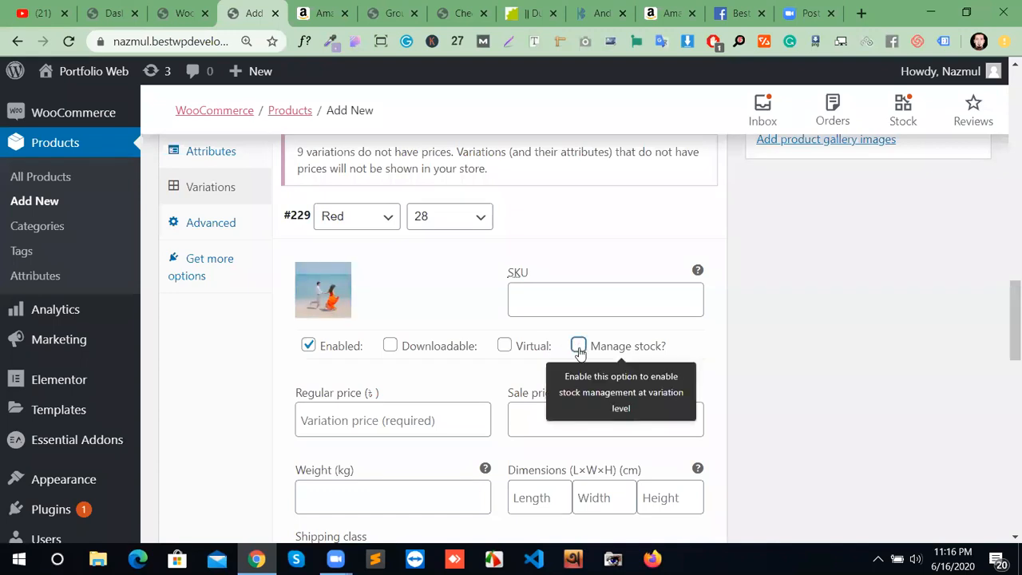
pyautogui.click(380, 425)
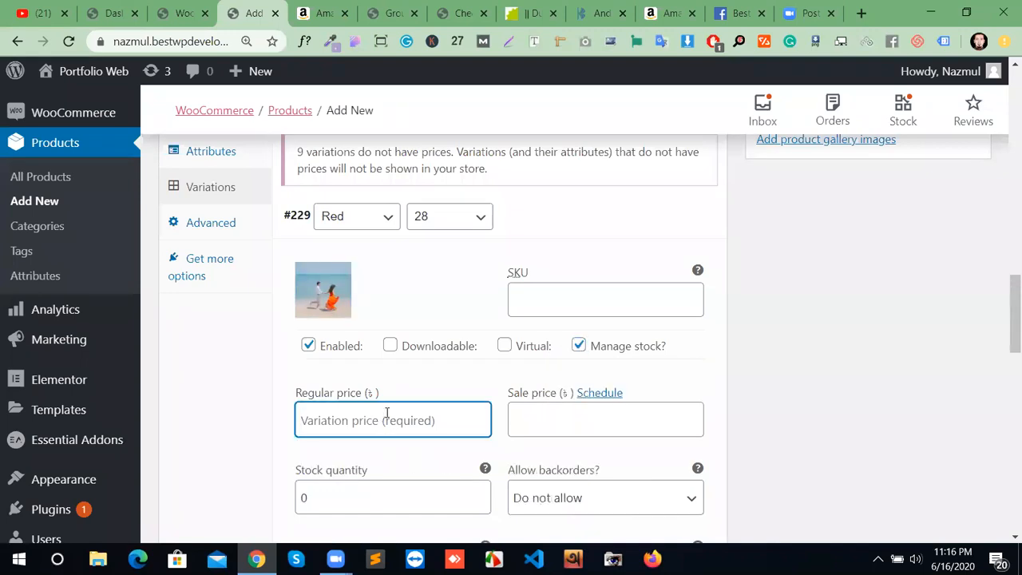
pyautogui.write('30')
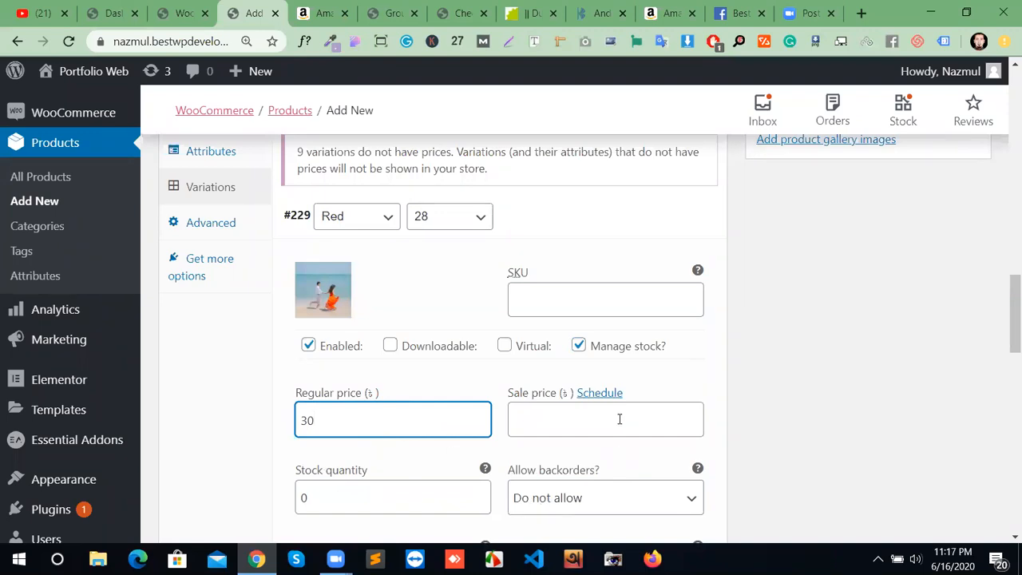
pyautogui.scroll(-1, 559, 421)
pyautogui.doubleClick(486, 416)
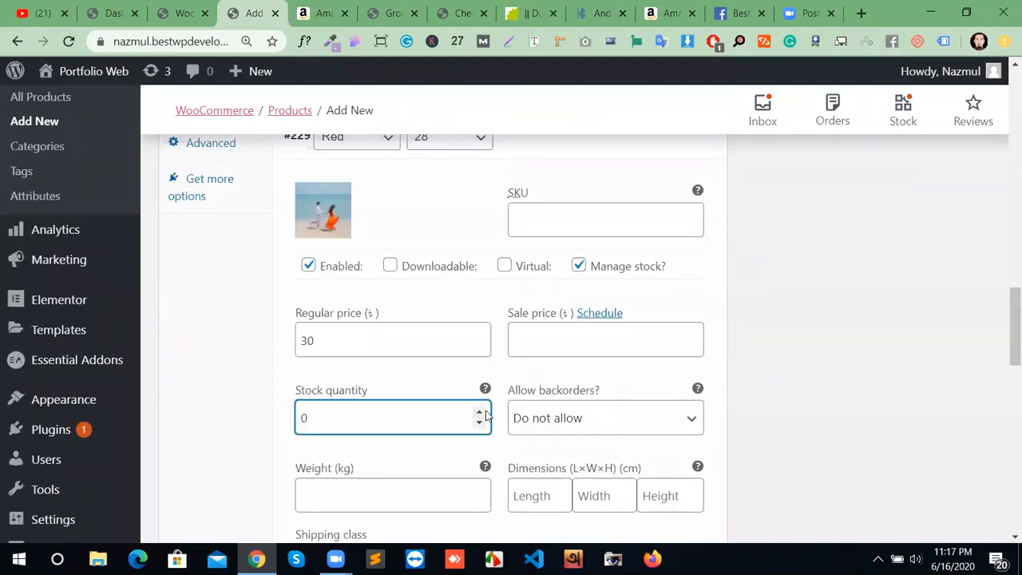
pyautogui.scroll(-1, 314, 410)
pyautogui.scroll(-4, 315, 410)
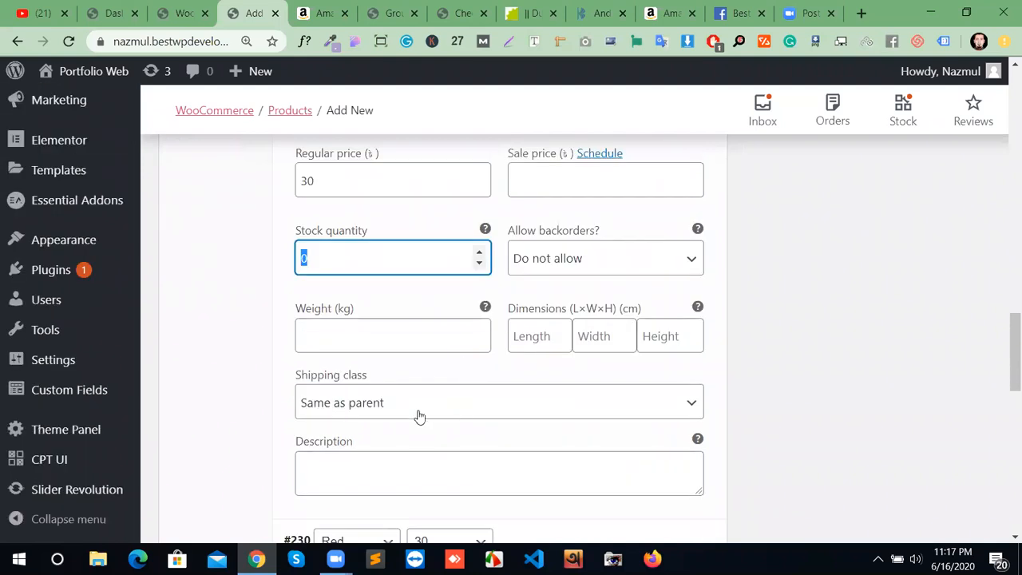
pyautogui.scroll(6, 672, 293)
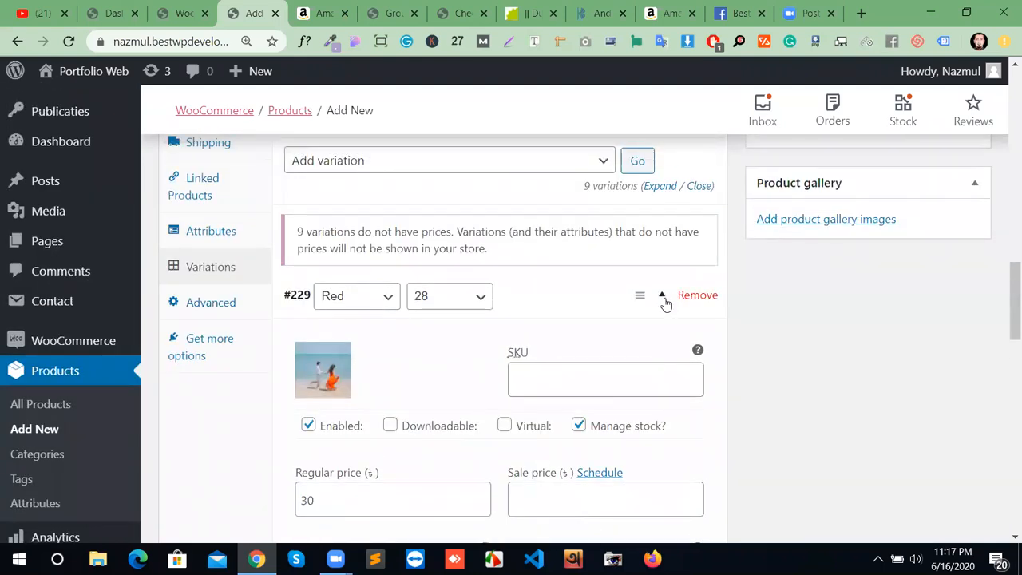
pyautogui.click(663, 297)
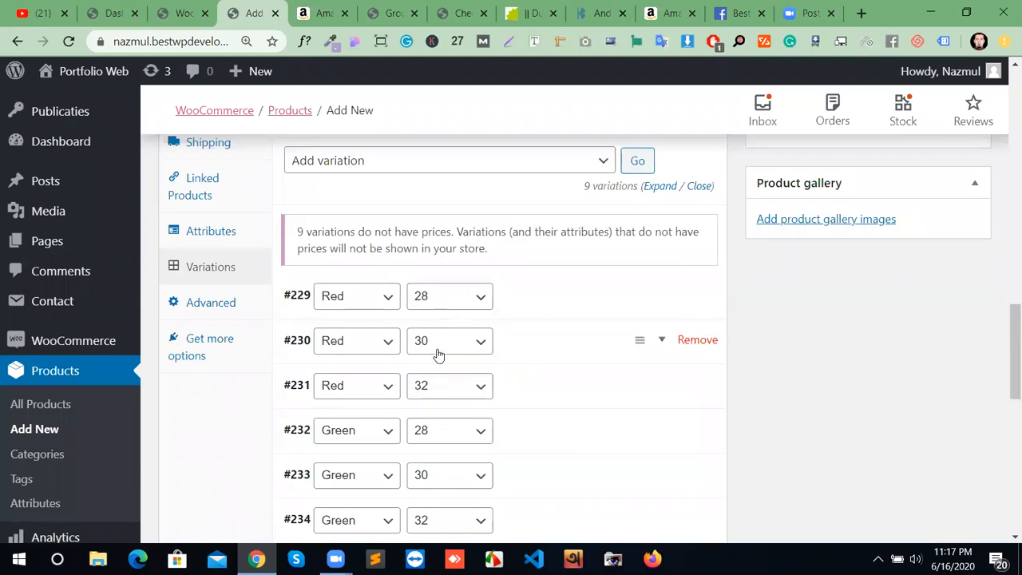
# Step: Set the Red / 30 variation's image to the photo of overwater huts below a mountain from the media library
pyautogui.click(661, 342)
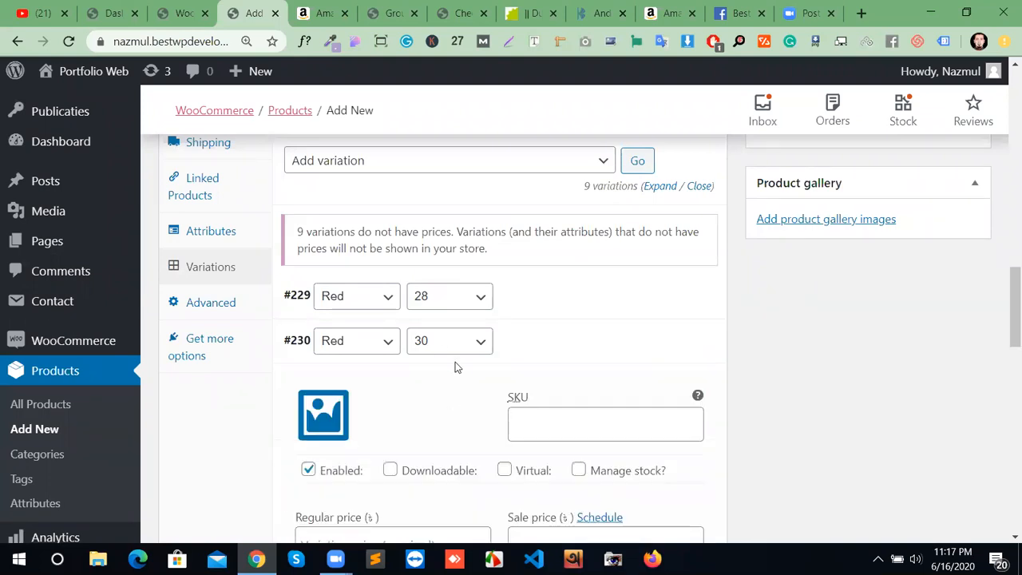
pyautogui.click(319, 416)
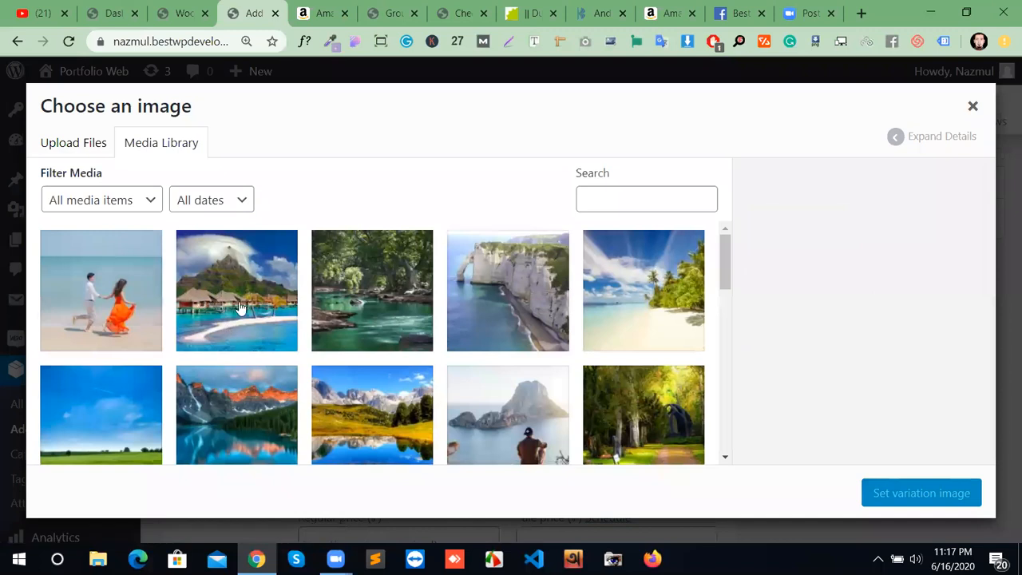
pyautogui.click(239, 308)
pyautogui.click(866, 488)
# Step: Enable stock management for the Red / 30 variation with stock quantity 3 and regular price 40, and collapse its details
pyautogui.scroll(-1, 523, 407)
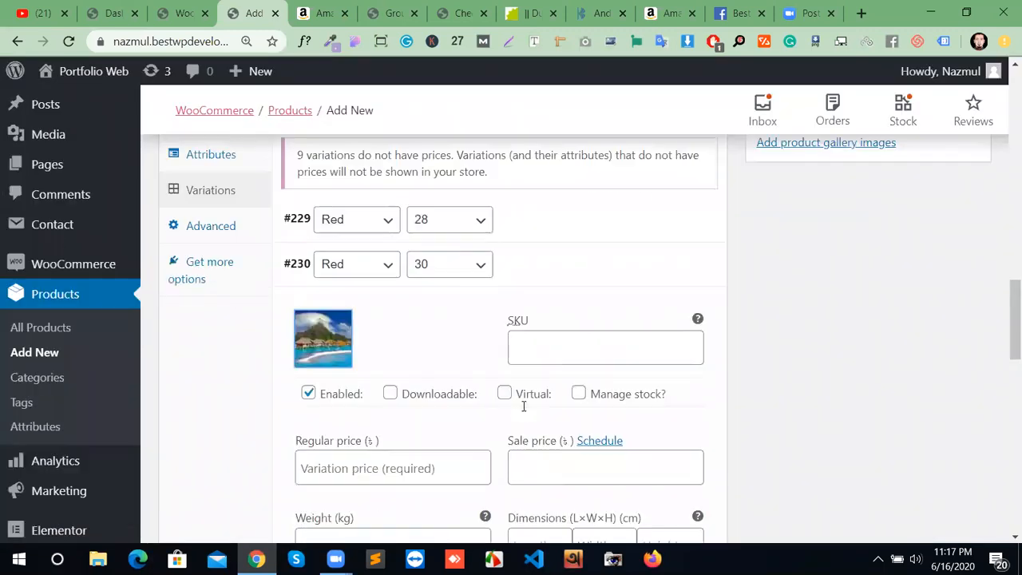
pyautogui.click(578, 393)
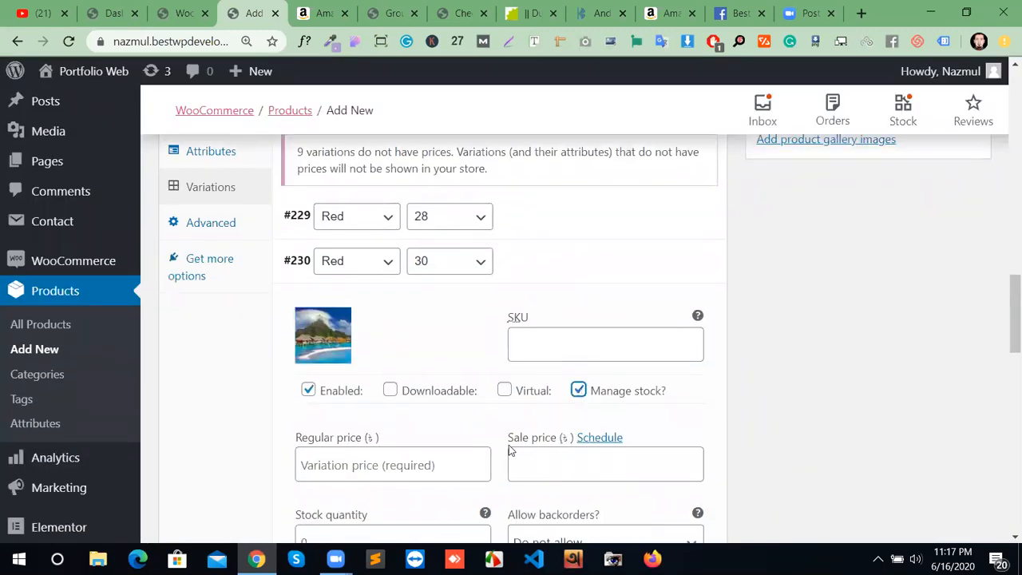
pyautogui.scroll(-1, 399, 427)
pyautogui.tripleClick(480, 456)
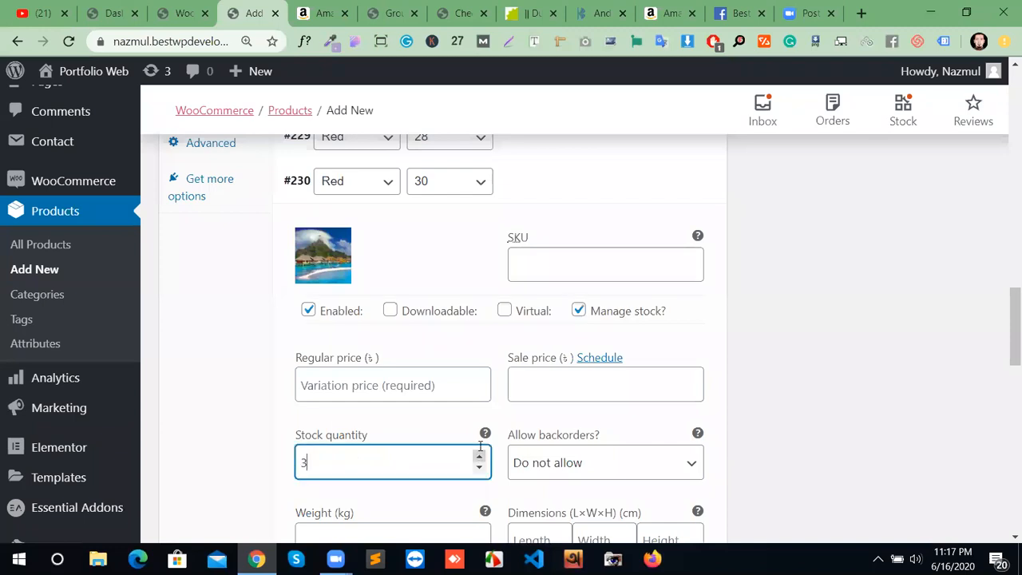
pyautogui.click(470, 393)
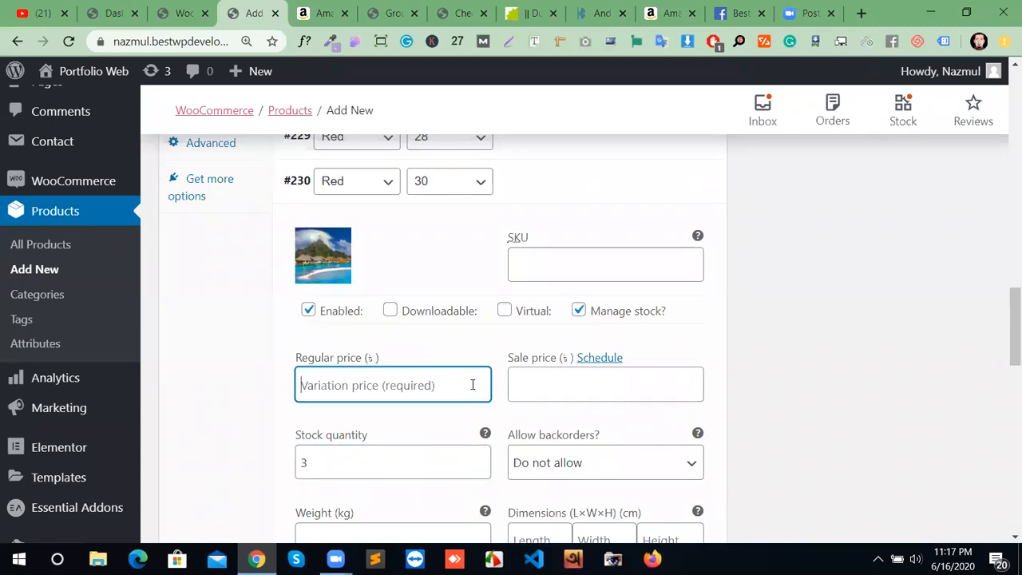
pyautogui.write('4')
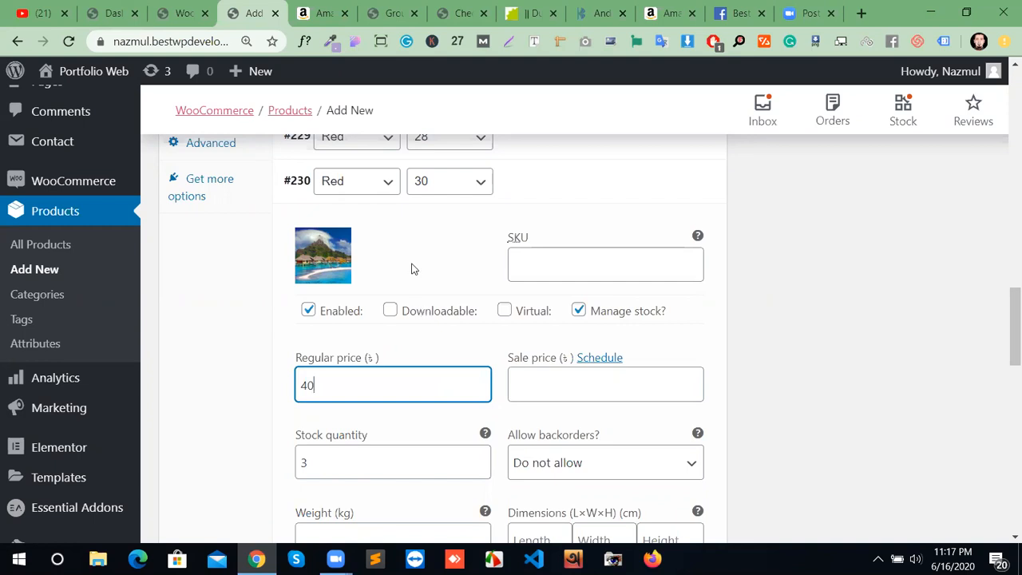
pyautogui.write('0')
pyautogui.scroll(-1, 551, 280)
pyautogui.scroll(2, 338, 250)
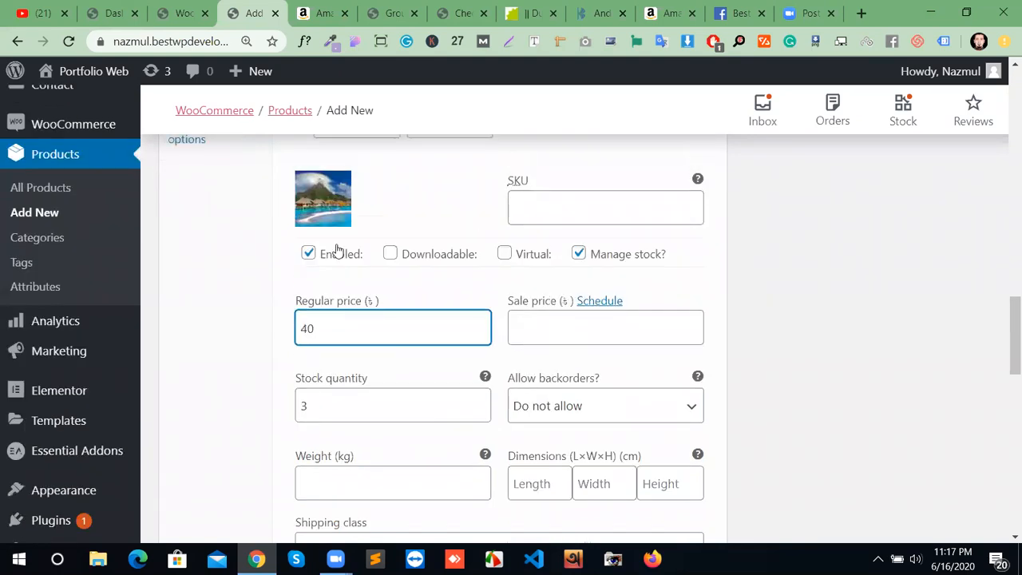
pyautogui.click(658, 261)
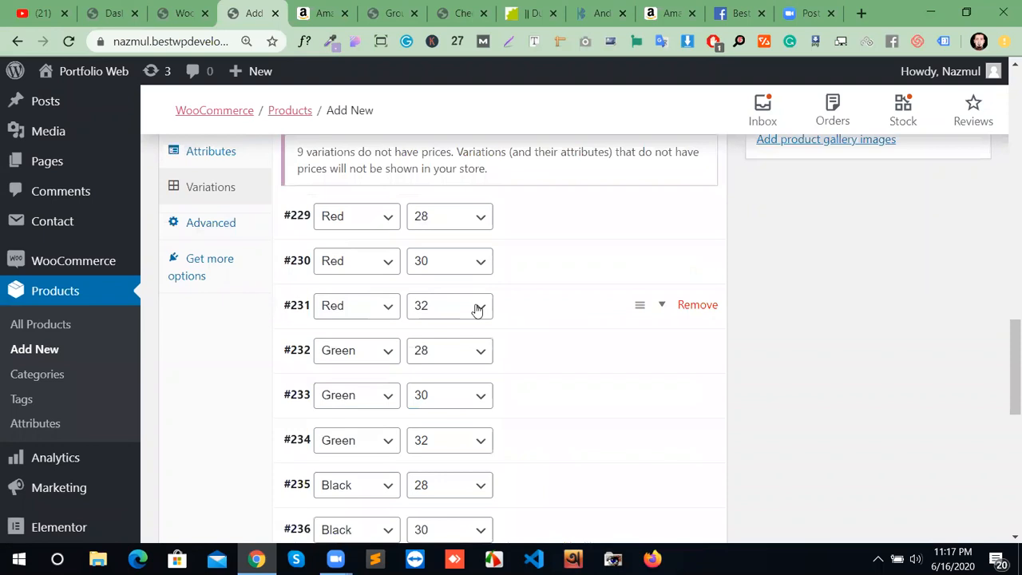
# Step: Set the Red / 32 variation's image to the forest river photo pexels-photo-709552-1.jpeg from the media library
pyautogui.click(659, 307)
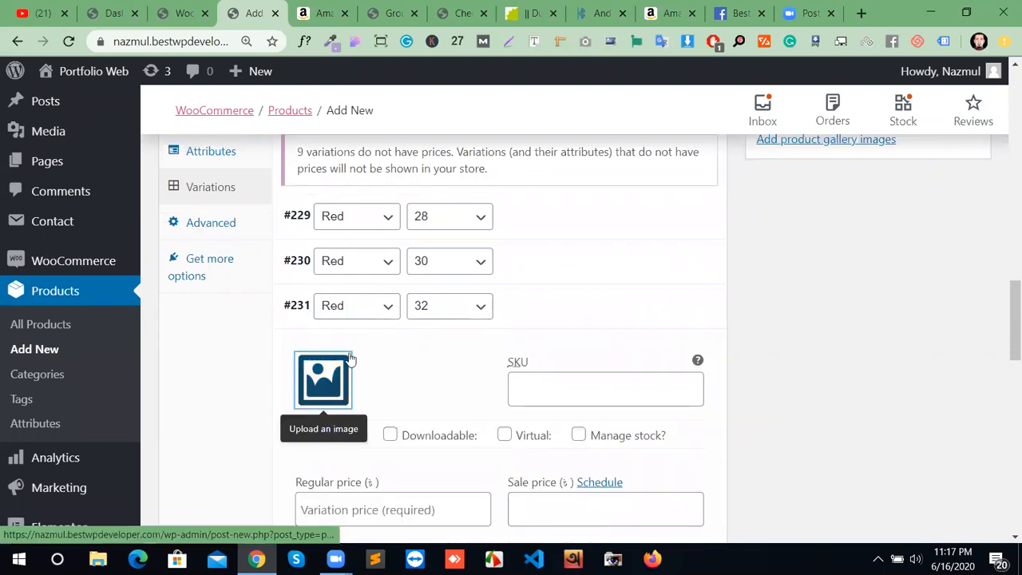
pyautogui.click(325, 367)
pyautogui.click(432, 311)
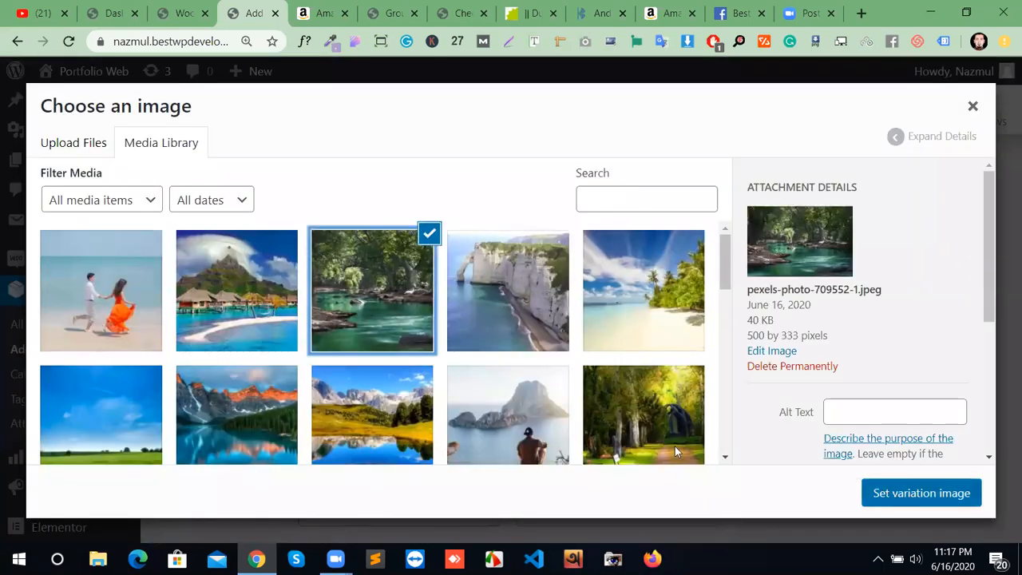
pyautogui.click(890, 491)
# Step: Enable stock management for the Red / 32 variation with regular price 10 and stock quantity 1, and collapse its details
pyautogui.click(580, 435)
pyautogui.scroll(-2, 483, 360)
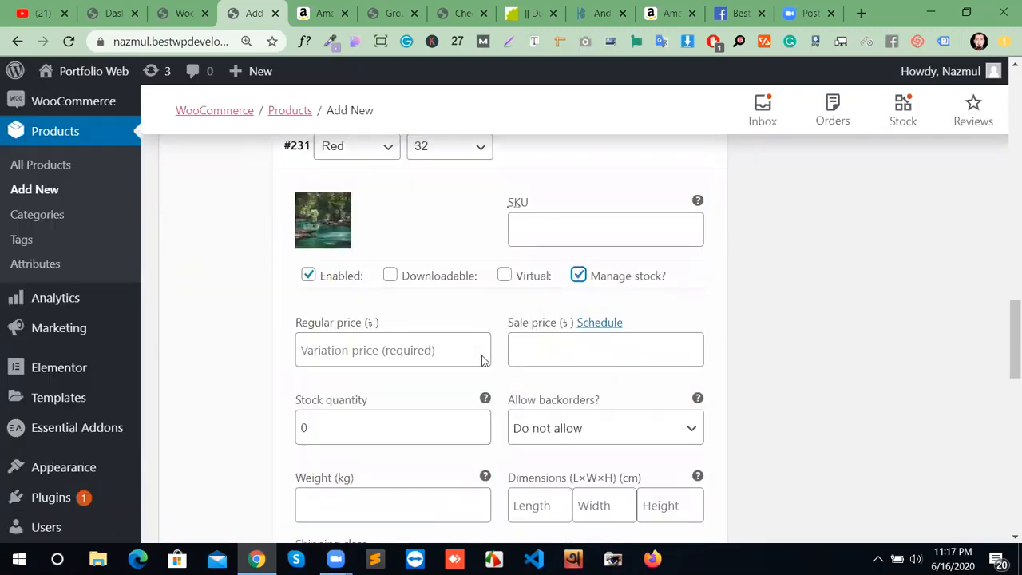
pyautogui.click(419, 360)
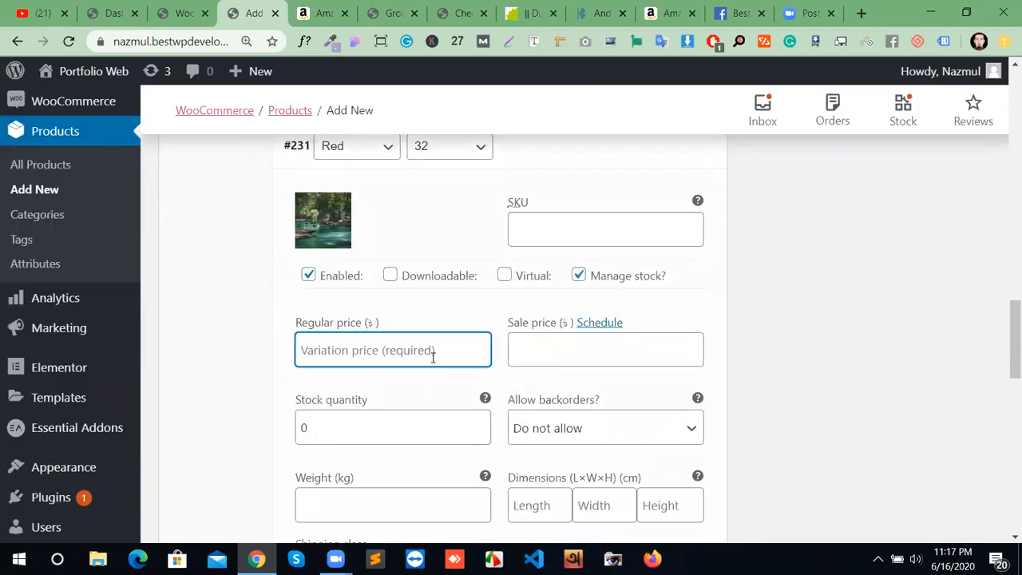
pyautogui.write('3')
pyautogui.press('BackSpace')
pyautogui.write('10')
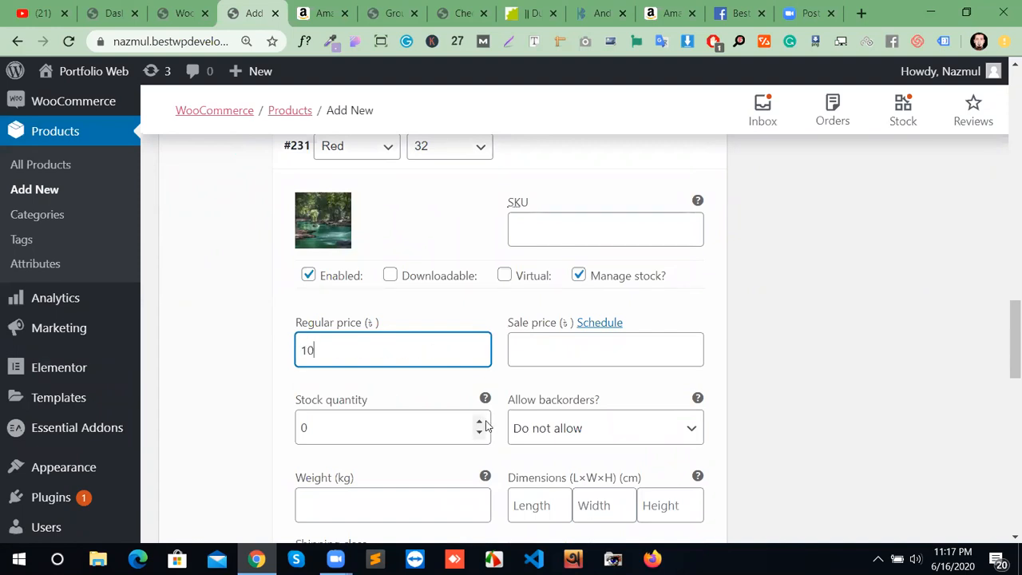
pyautogui.click(480, 424)
pyautogui.click(480, 423)
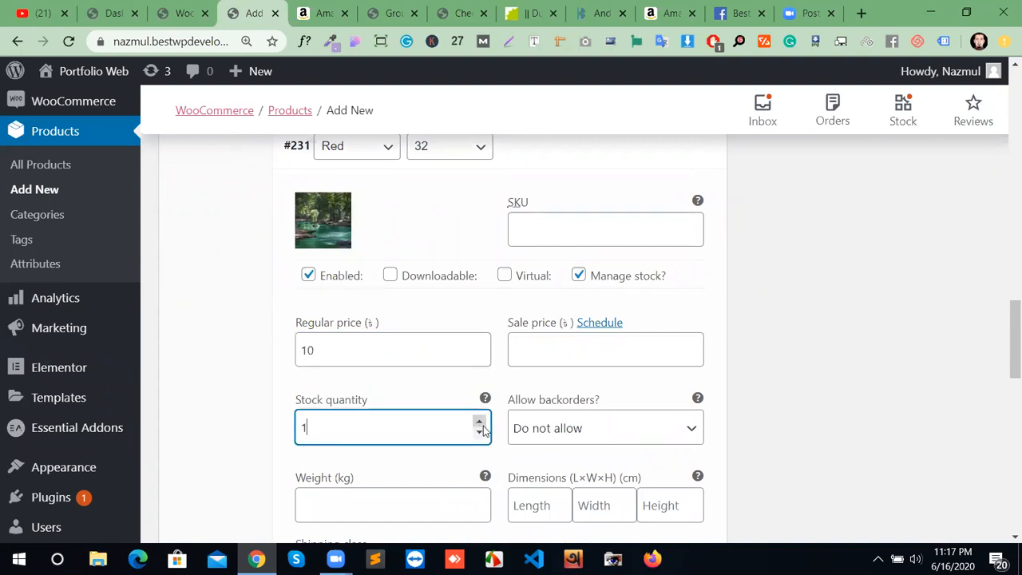
pyautogui.scroll(3, 639, 383)
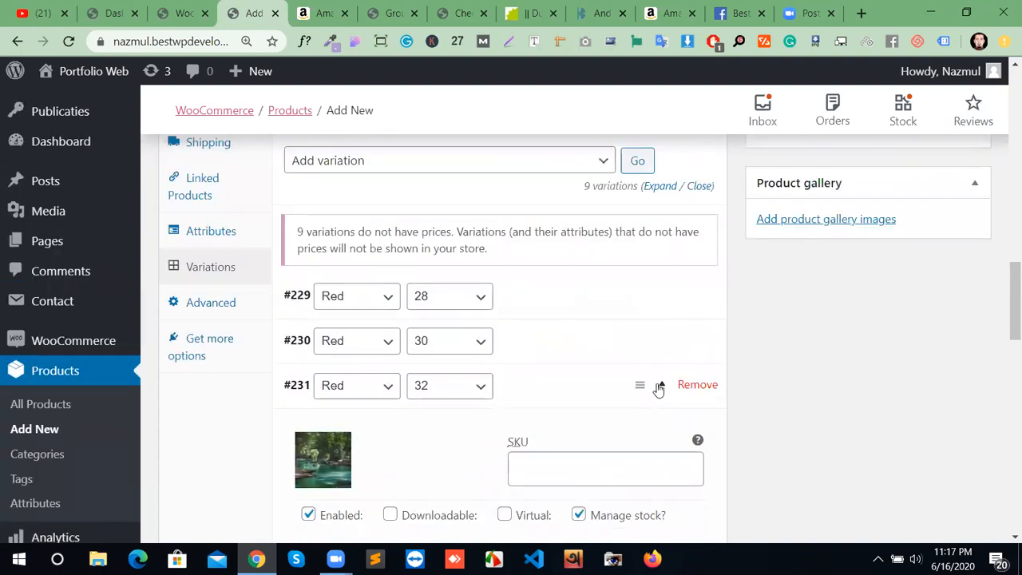
pyautogui.click(659, 386)
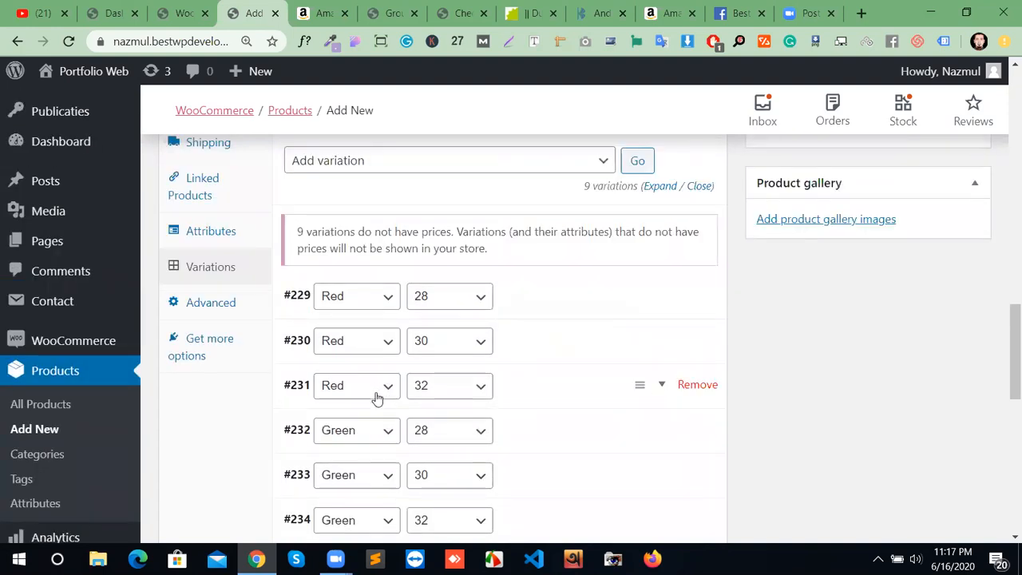
# Step: Set the Green / 28 variation's image to the mountain lake photo pexels-photo-371589-1.jpeg from the media library
pyautogui.scroll(-4, 423, 444)
pyautogui.scroll(3, 432, 438)
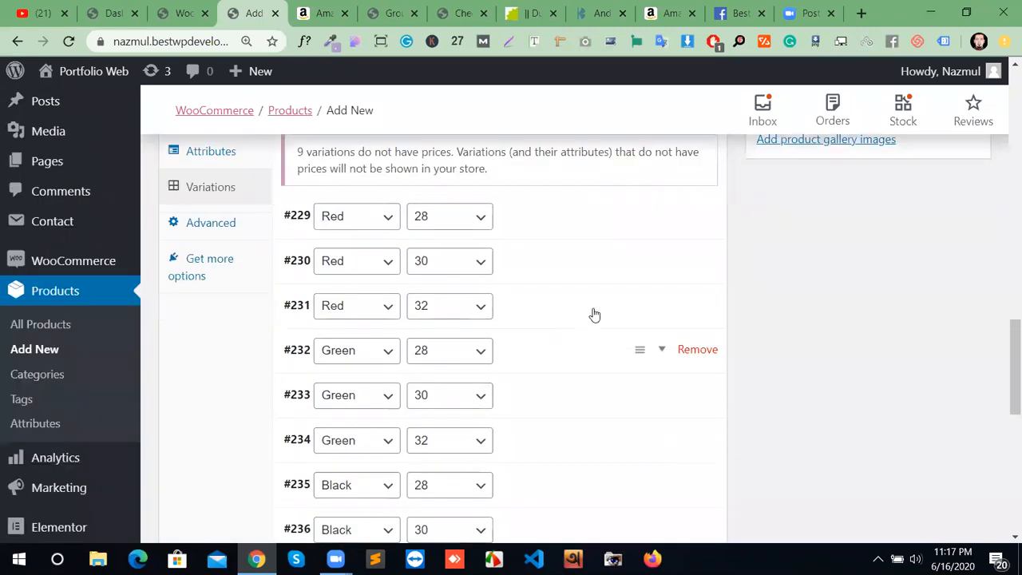
pyautogui.click(661, 353)
pyautogui.click(335, 435)
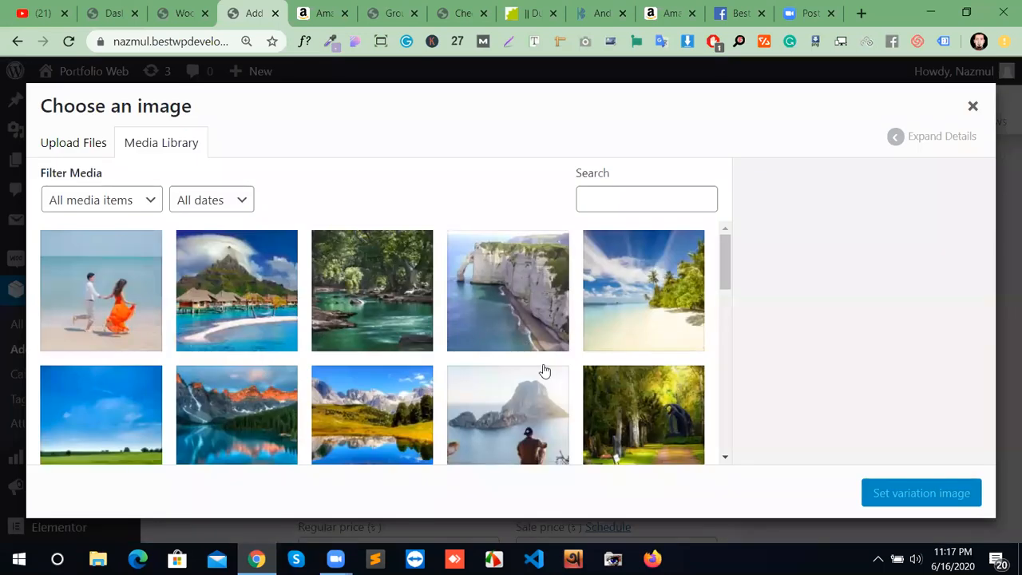
pyautogui.click(362, 420)
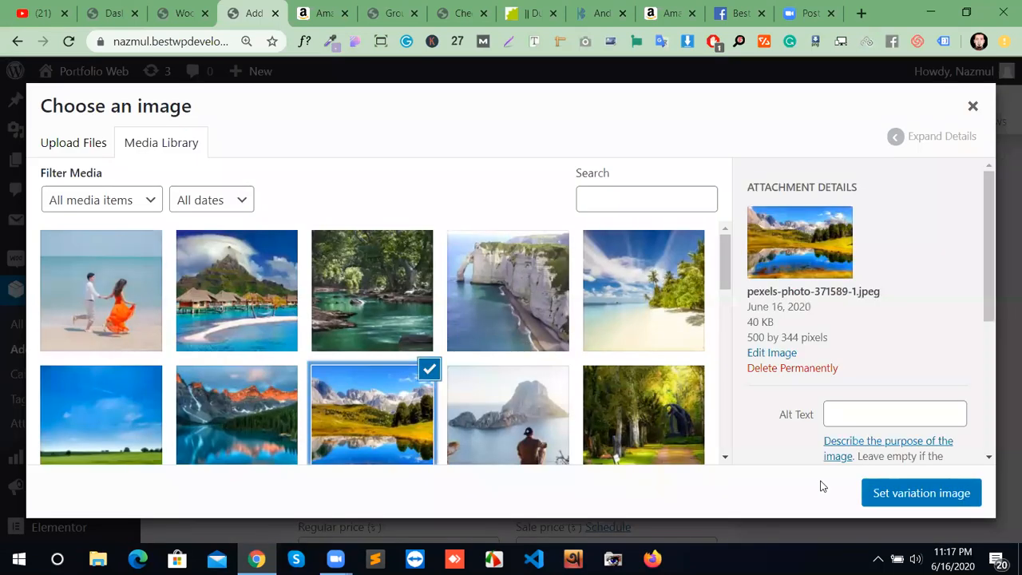
pyautogui.click(869, 497)
# Step: Enable stock management for the Green / 28 variation, set its regular price to 5 and raise its stock quantity
pyautogui.scroll(-1, 559, 423)
pyautogui.click(578, 400)
pyautogui.scroll(-1, 511, 391)
pyautogui.click(390, 391)
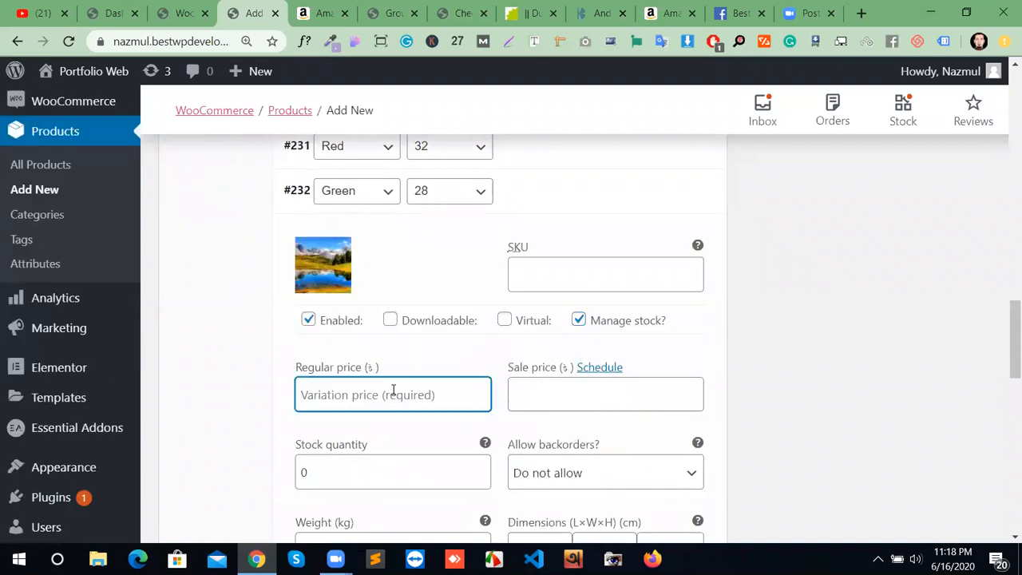
pyautogui.write('5')
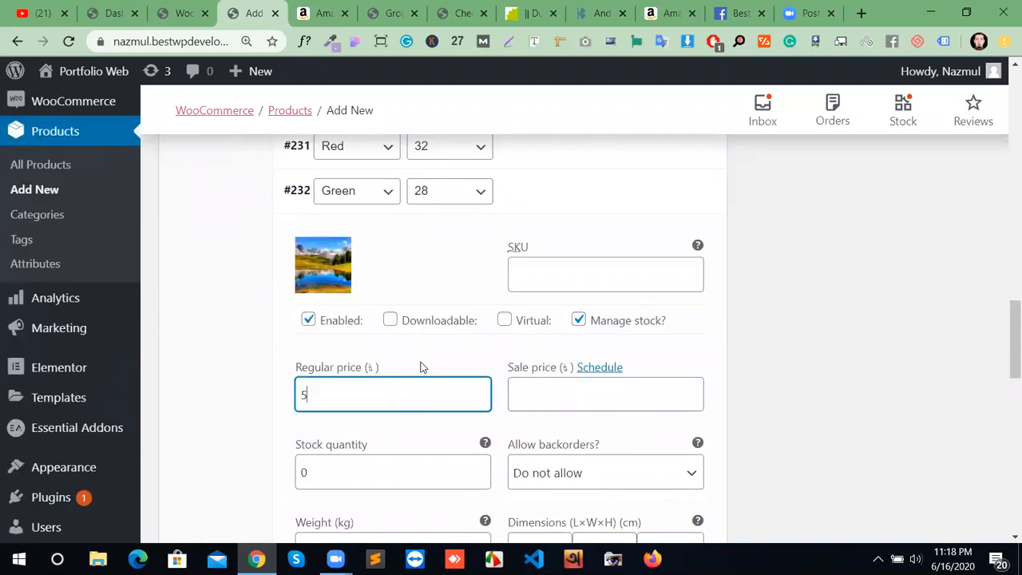
pyautogui.write('=')
pyautogui.press('BackSpace')
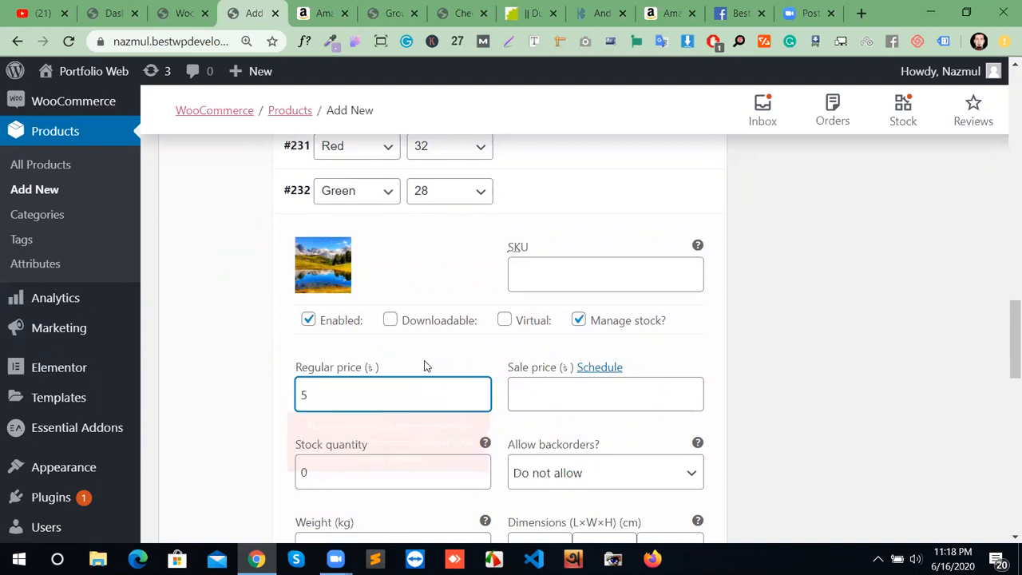
pyautogui.scroll(-3, 421, 382)
pyautogui.click(480, 228)
pyautogui.click(480, 228)
pyautogui.click(480, 228)
# Step: Set the Green / 30 variation's image to the white sea cliff photo from the media library
pyautogui.scroll(-2, 575, 331)
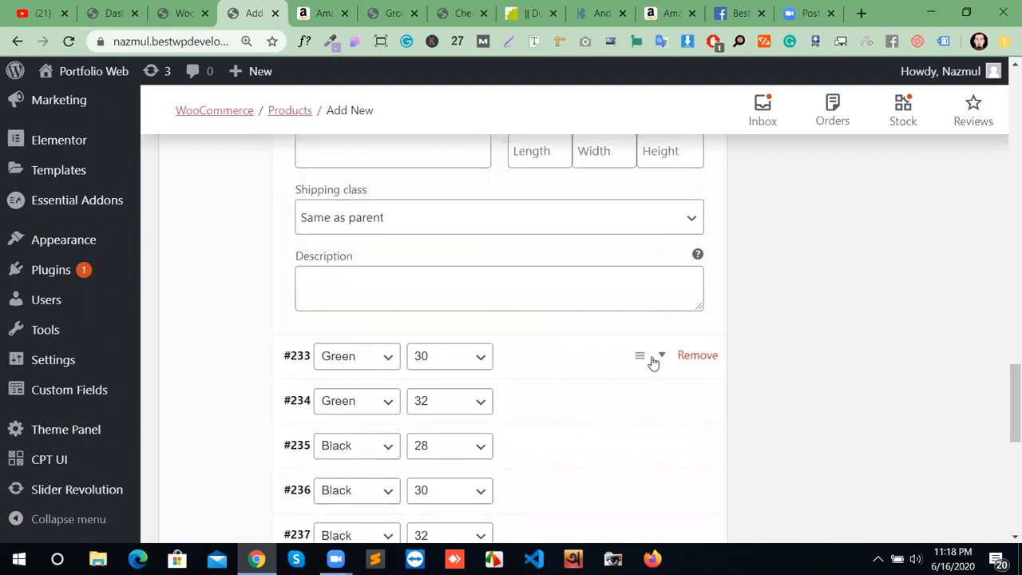
pyautogui.scroll(4, 652, 304)
pyautogui.click(657, 361)
pyautogui.click(323, 430)
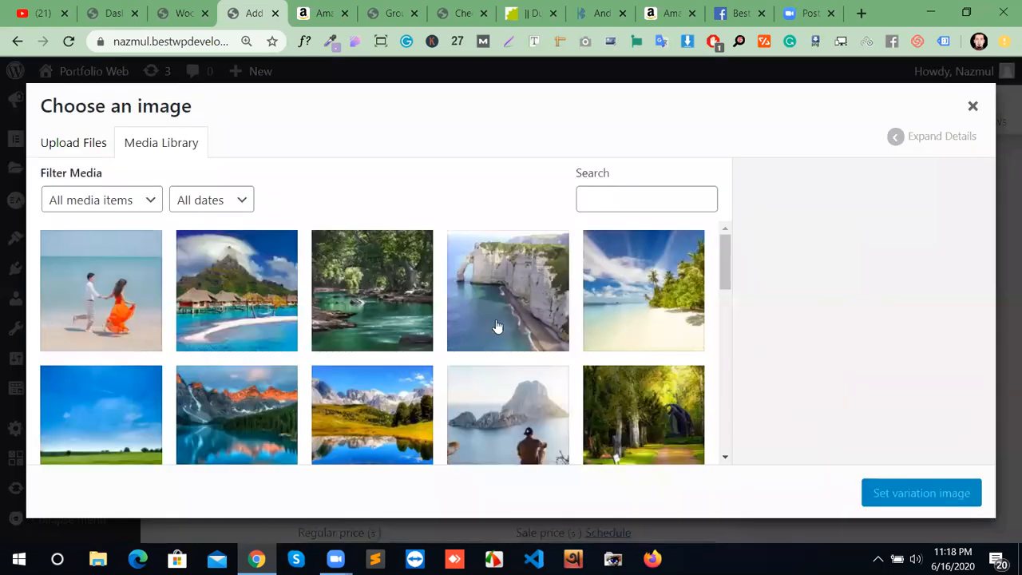
pyautogui.click(498, 326)
pyautogui.click(921, 493)
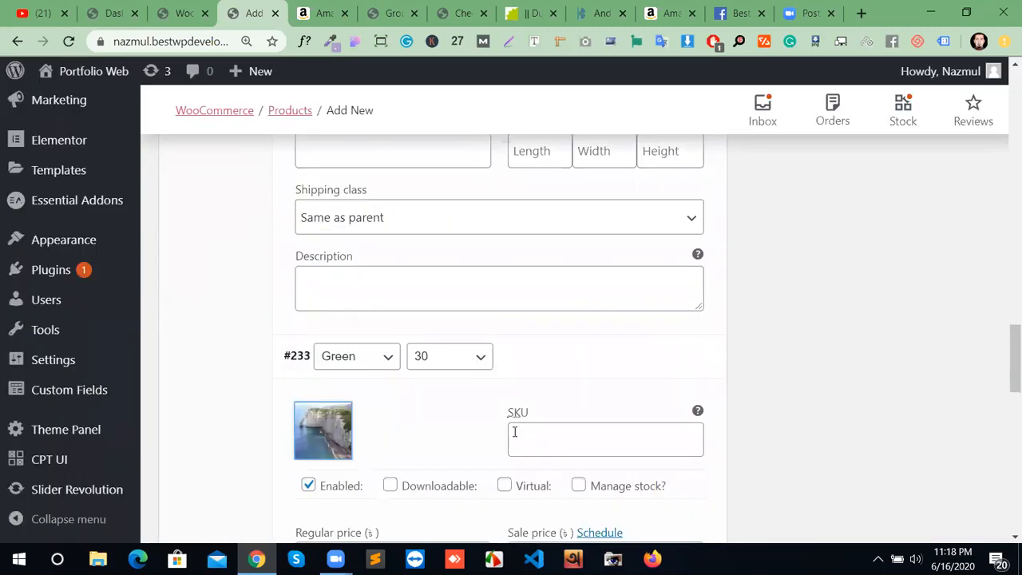
# Step: Enable stock management for the Green / 30 variation with regular price 20 and stock quantity 5
pyautogui.scroll(-1, 582, 411)
pyautogui.click(578, 404)
pyautogui.scroll(-3, 427, 224)
pyautogui.click(465, 249)
pyautogui.write('20')
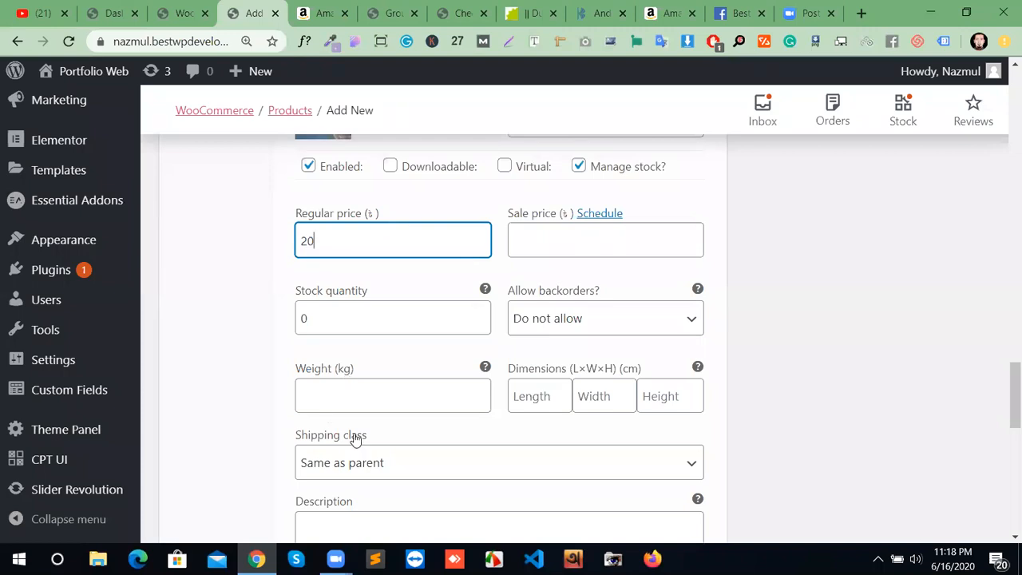
pyautogui.scroll(-1, 355, 440)
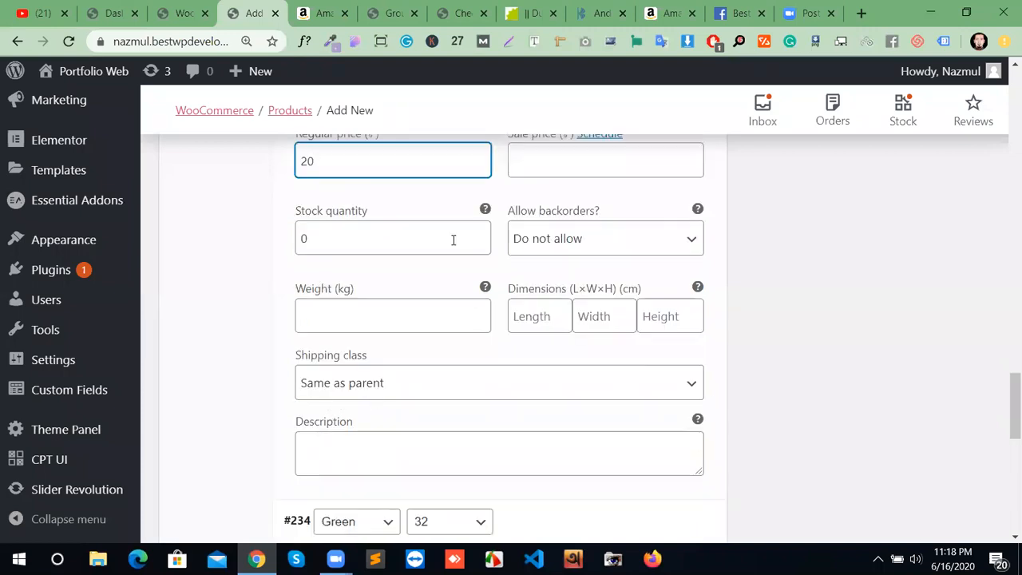
pyautogui.click(477, 233)
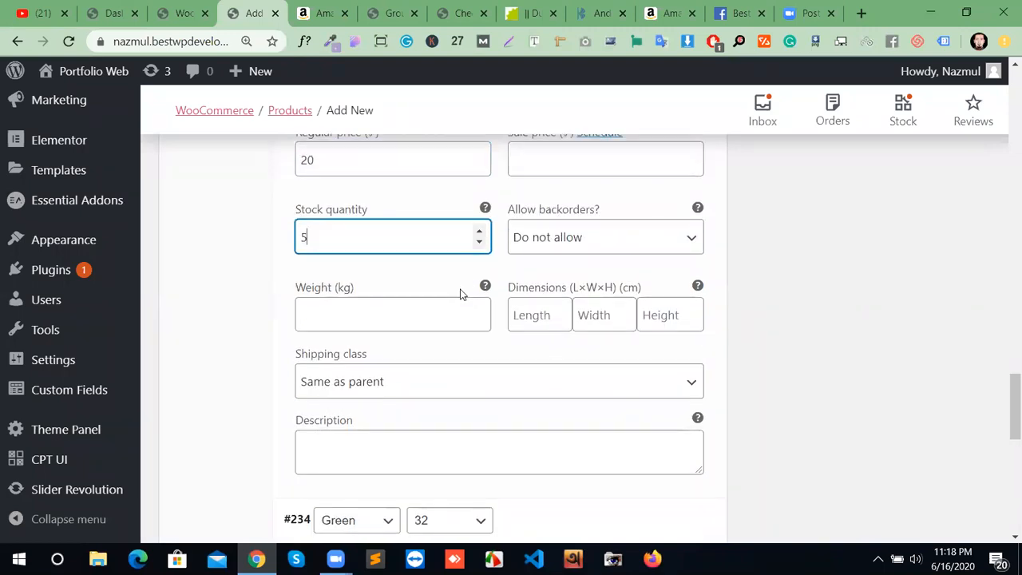
# Step: Set the Green / 32 variation's image to the tropical island photo with thatched bungalows from the media library
pyautogui.scroll(-2, 427, 381)
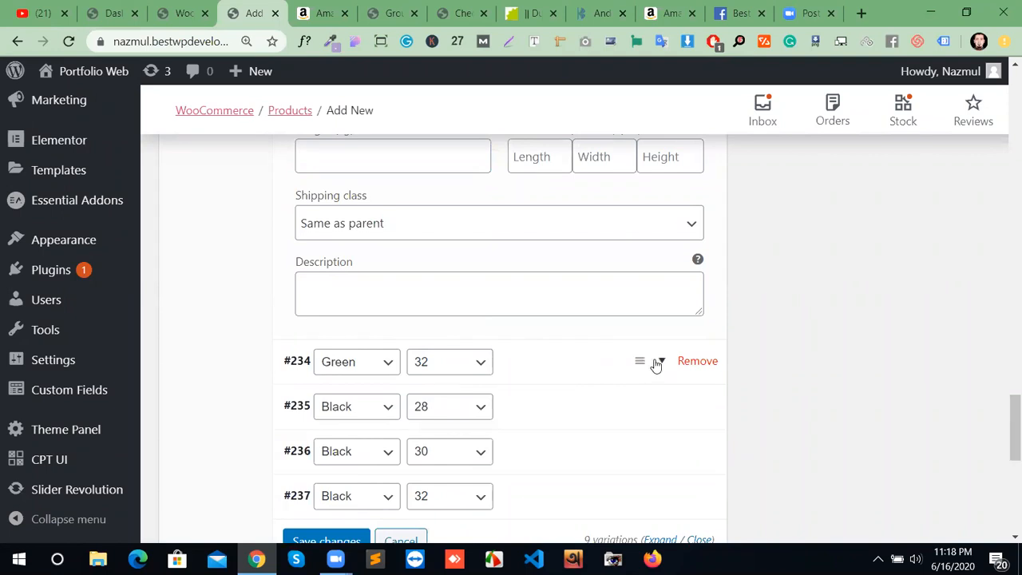
pyautogui.click(623, 372)
pyautogui.scroll(-2, 314, 295)
pyautogui.click(313, 296)
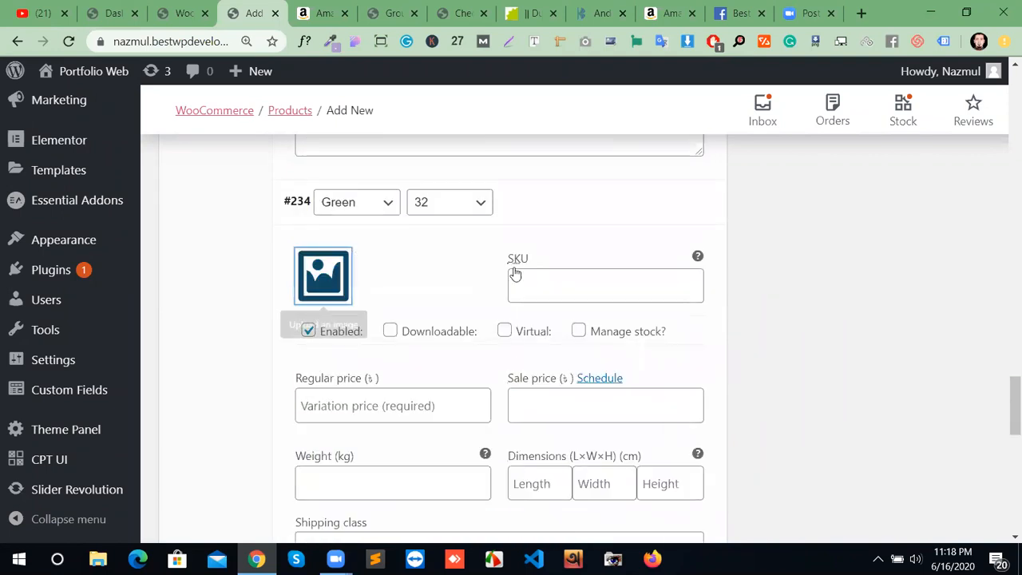
pyautogui.click(236, 307)
pyautogui.click(921, 493)
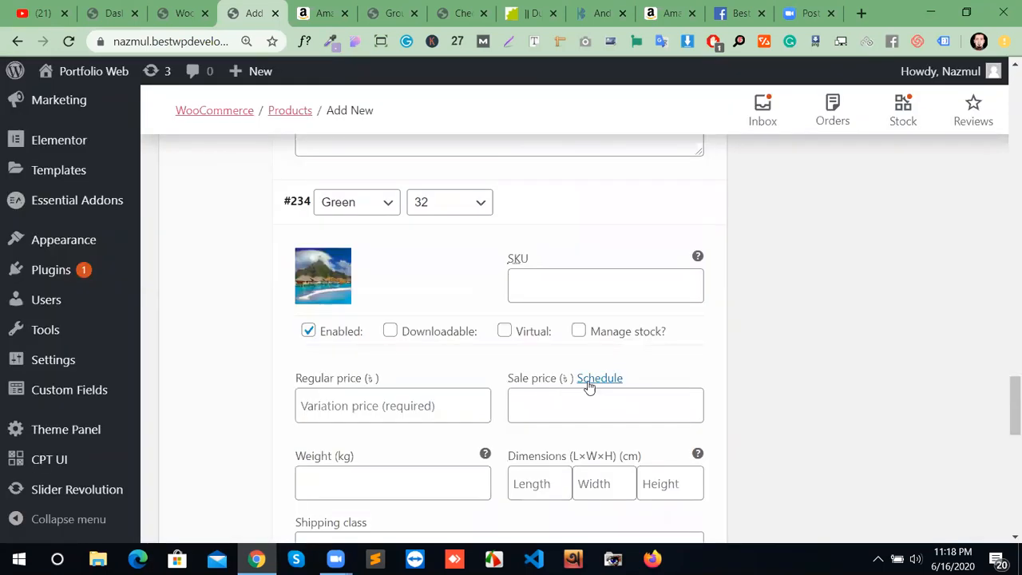
# Step: Enable stock management for the Green / 32 variation with regular price 70 and stock quantity 5
pyautogui.click(578, 332)
pyautogui.click(444, 394)
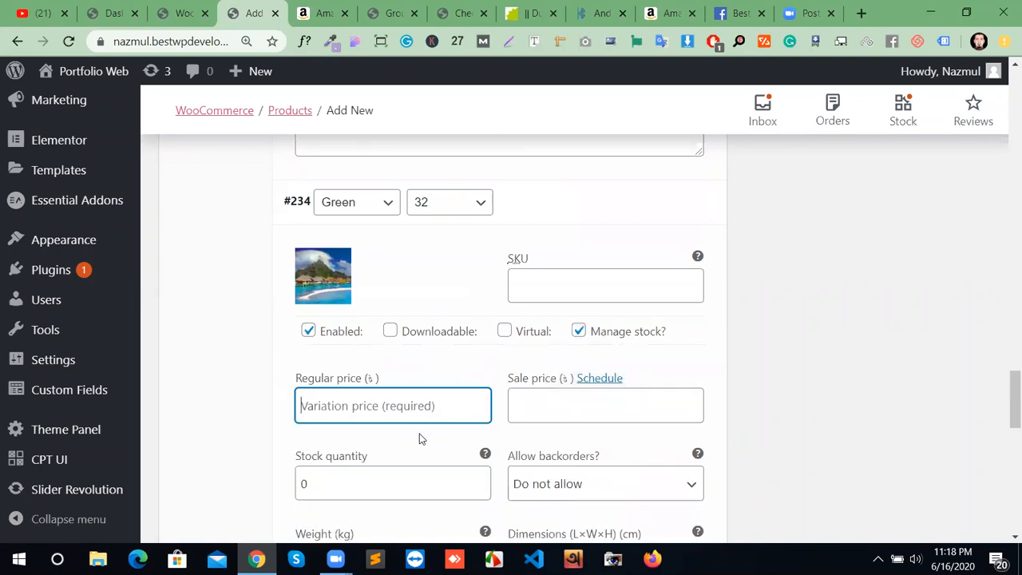
pyautogui.write('70')
pyautogui.scroll(-1, 421, 443)
pyautogui.click(432, 399)
pyautogui.click(480, 398)
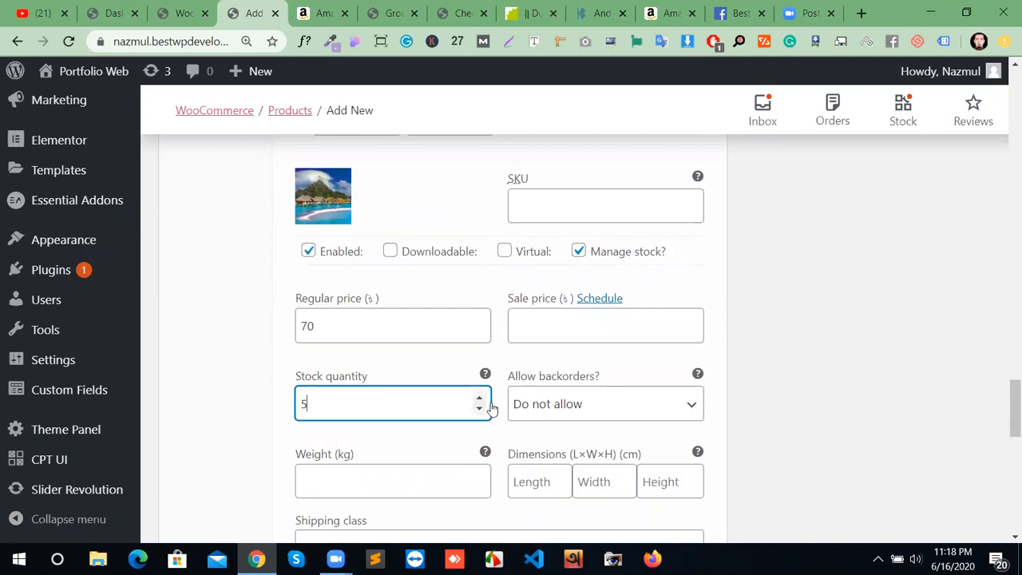
# Step: Set the Black / 28 variation's image to the park path photo with the white bench from the media library
pyautogui.scroll(-4, 601, 355)
pyautogui.scroll(-3, 599, 359)
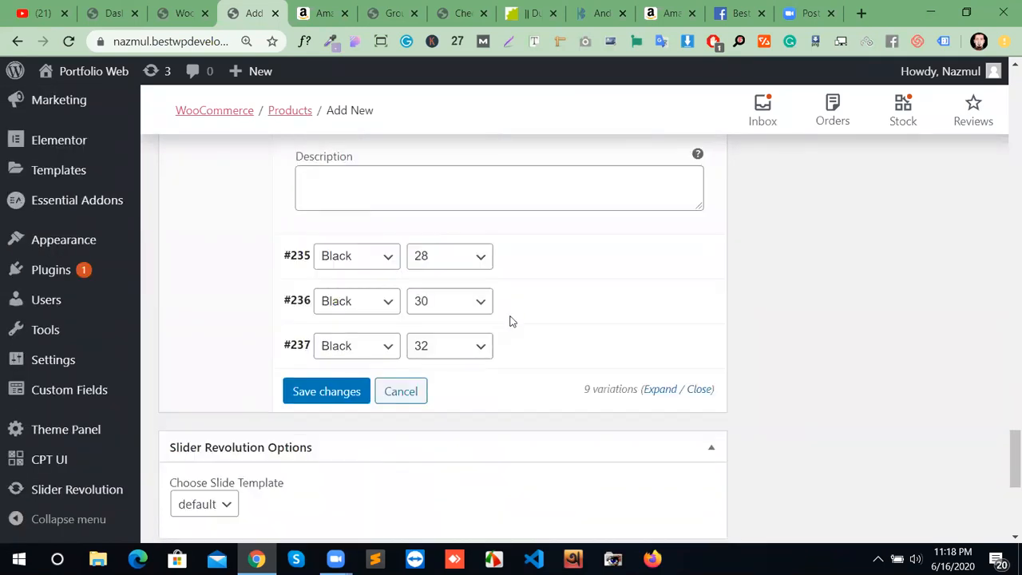
pyautogui.click(665, 209)
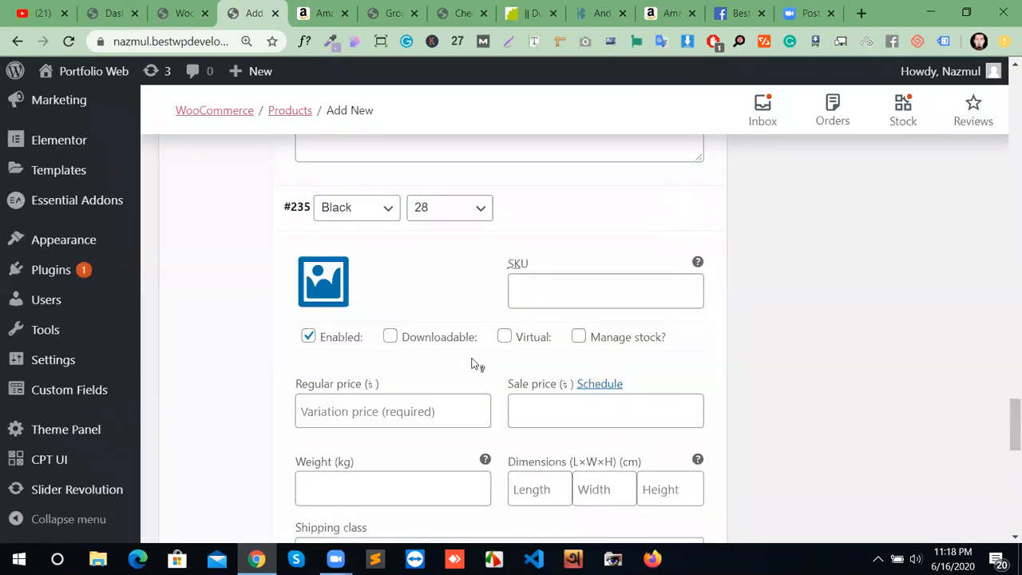
pyautogui.click(327, 298)
pyautogui.click(642, 404)
pyautogui.click(929, 509)
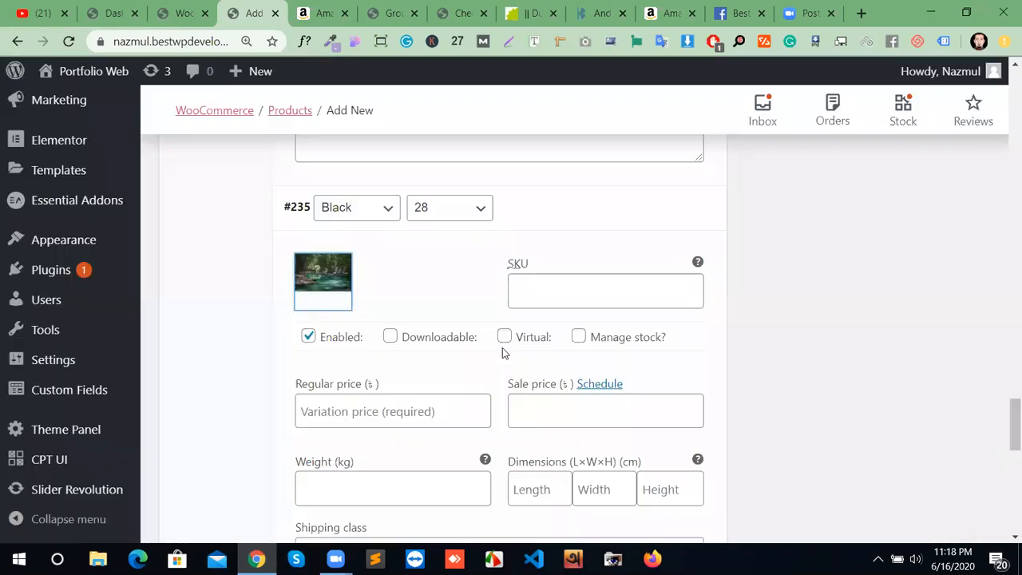
# Step: Enable stock management for the Black / 28 variation with regular price 40 and stock quantity 4
pyautogui.scroll(-1, 502, 348)
pyautogui.click(593, 263)
pyautogui.click(426, 338)
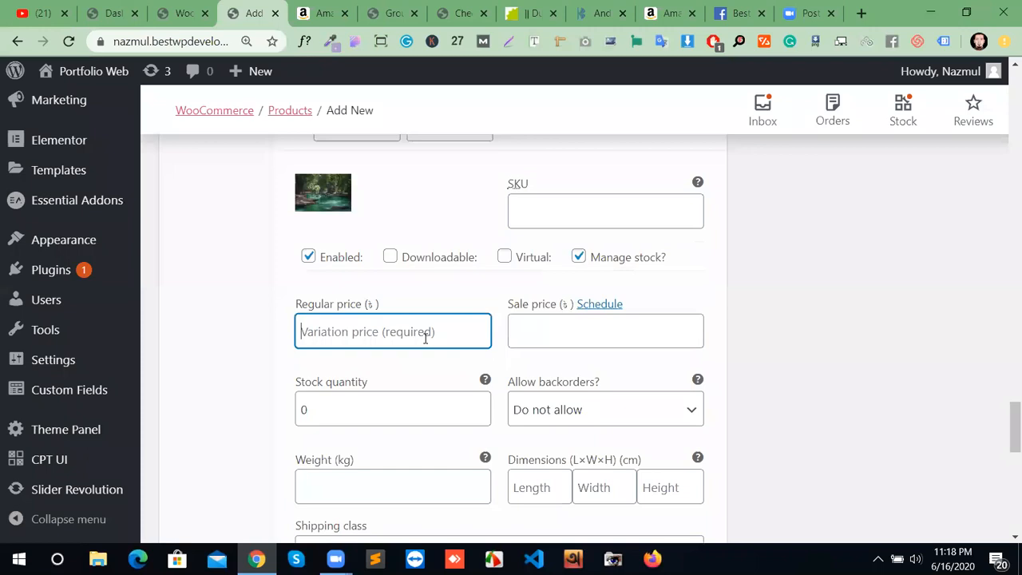
pyautogui.write('40')
pyautogui.scroll(-1, 452, 376)
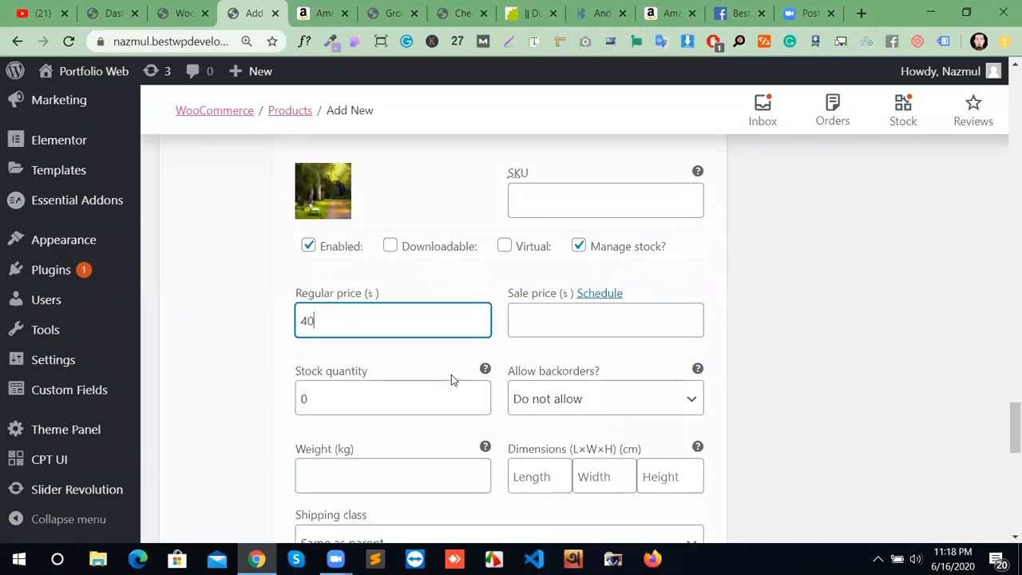
pyautogui.click(480, 325)
pyautogui.click(479, 324)
pyautogui.click(479, 324)
pyautogui.click(479, 324)
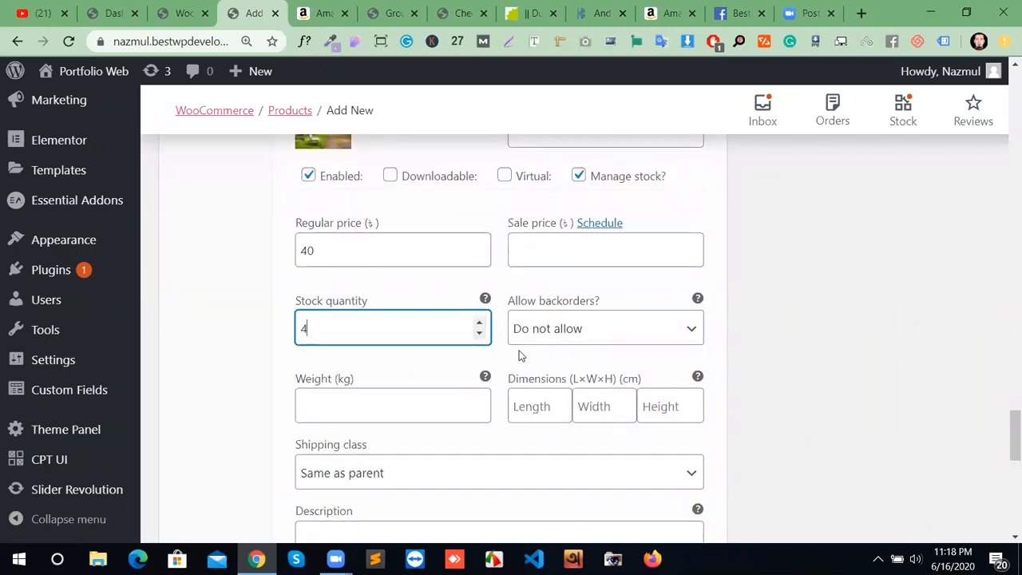
# Step: Set the Black / 30 variation's image to the forest river photo from the media library
pyautogui.scroll(-2, 520, 353)
pyautogui.scroll(-2, 456, 360)
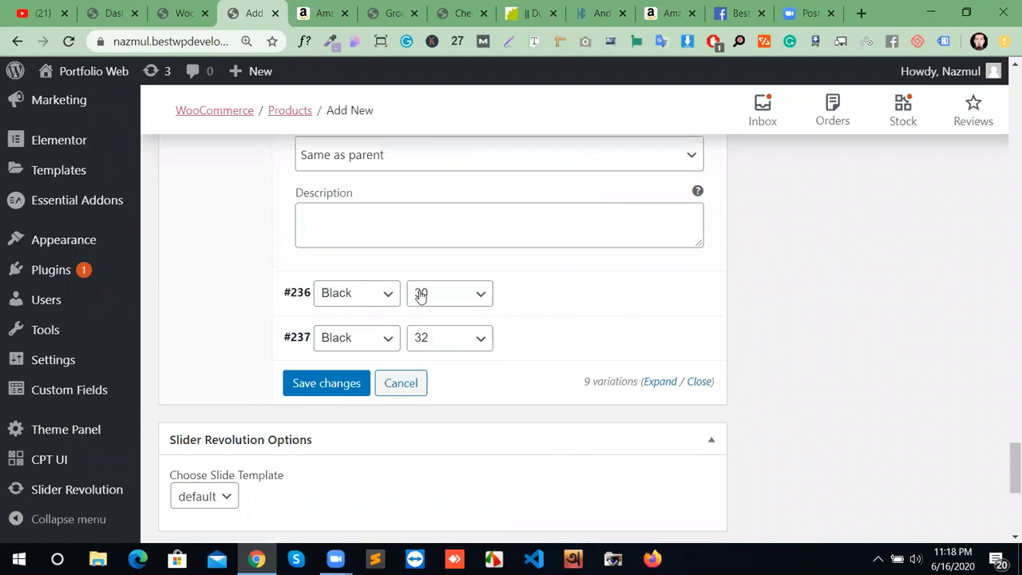
pyautogui.click(664, 308)
pyautogui.click(321, 368)
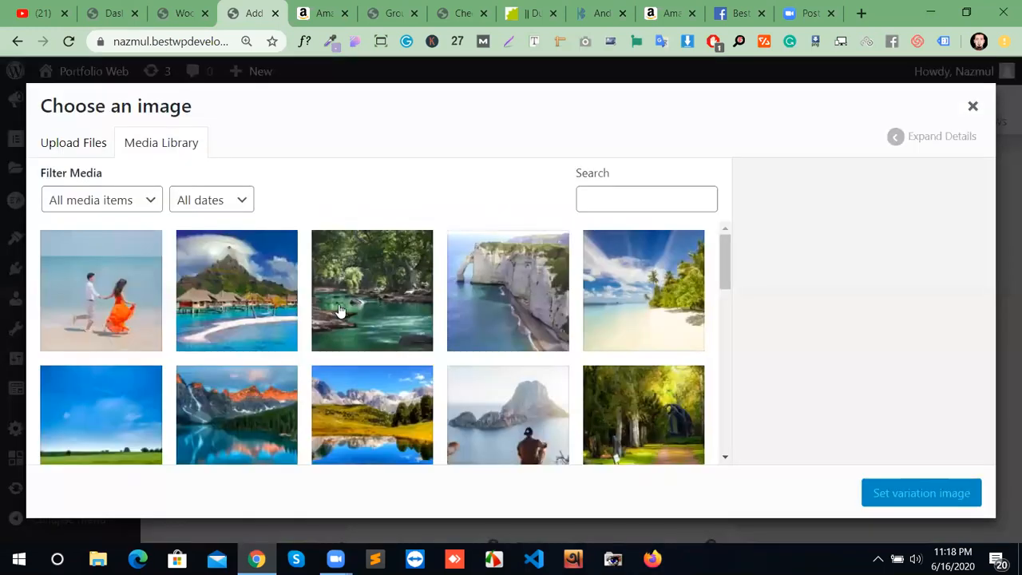
pyautogui.click(918, 493)
pyautogui.scroll(-1, 473, 384)
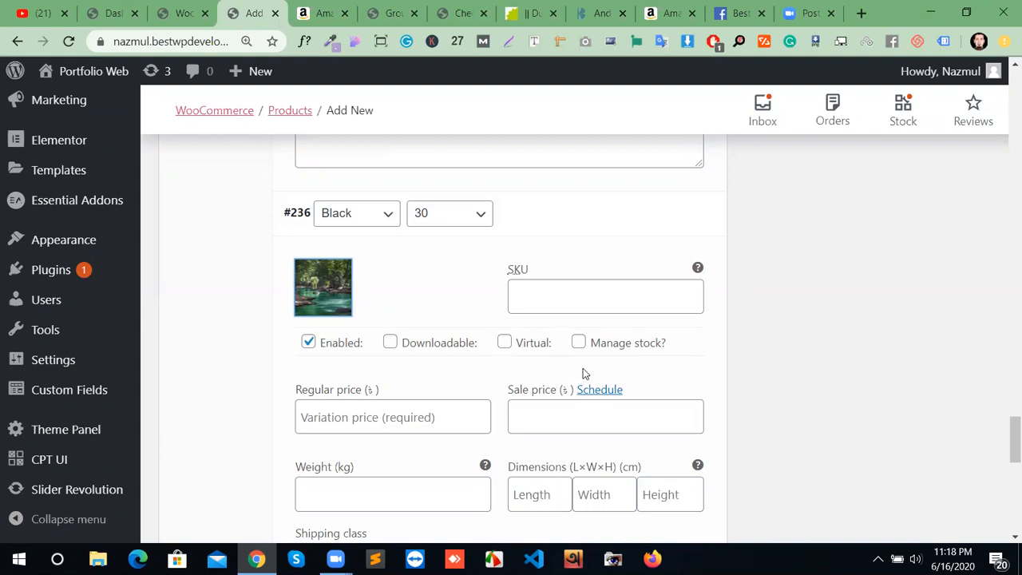
# Step: Enable stock management for the Black / 30 variation with regular price 60 and stock quantity 5
pyautogui.click(579, 342)
pyautogui.click(409, 417)
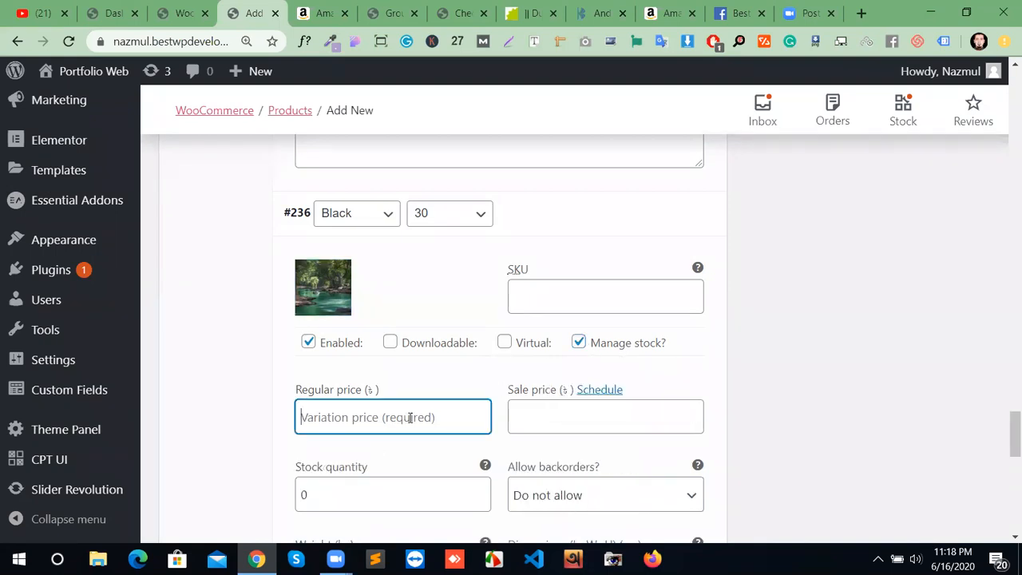
pyautogui.write('60')
pyautogui.scroll(-2, 434, 458)
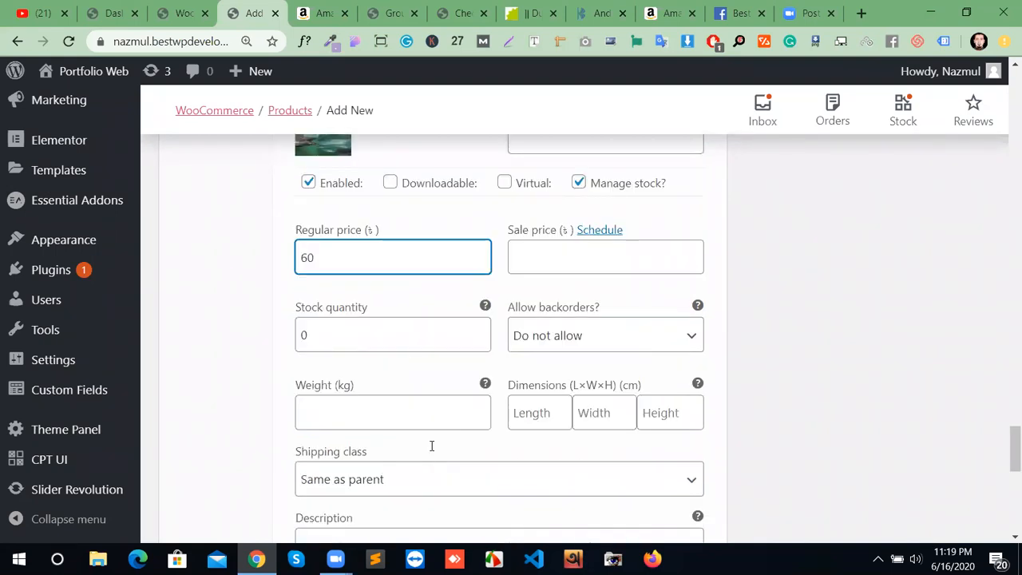
pyautogui.click(412, 336)
pyautogui.click(479, 329)
pyautogui.click(479, 329)
pyautogui.click(480, 329)
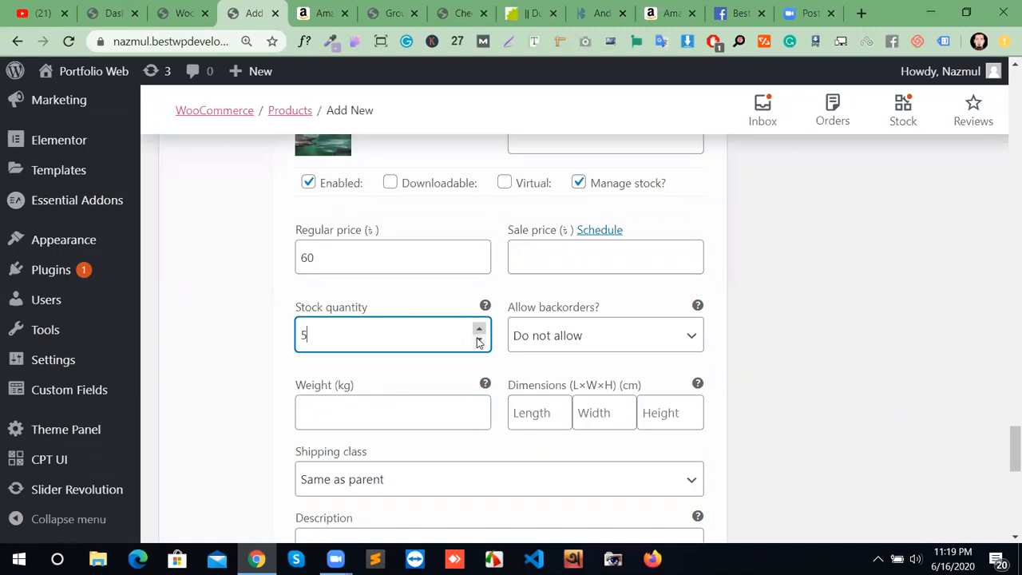
# Step: Set the Black / 32 variation's image to the mountain lake photo pexels-photo-417074-1.jpeg from the media library
pyautogui.scroll(-3, 782, 441)
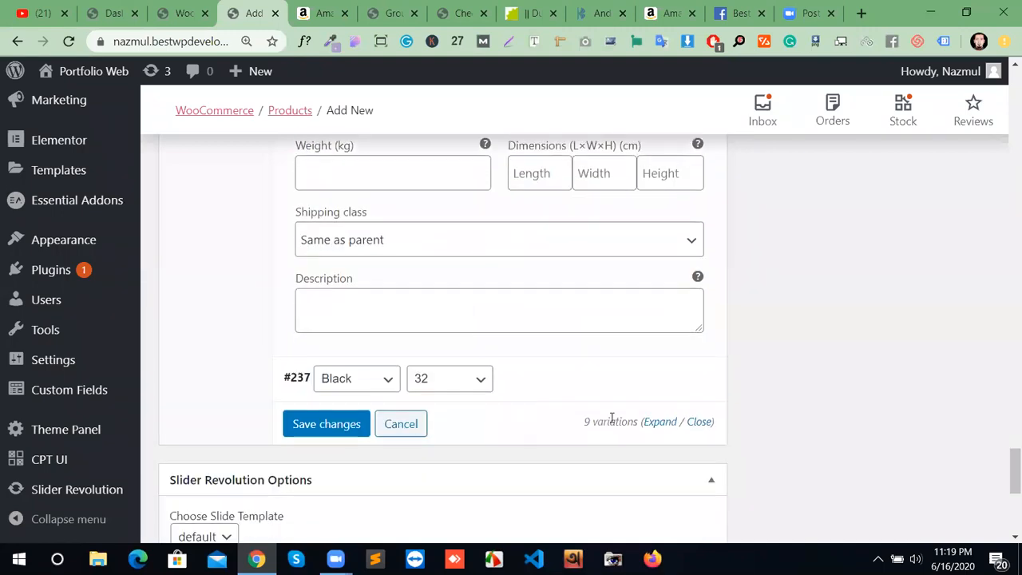
pyautogui.click(664, 383)
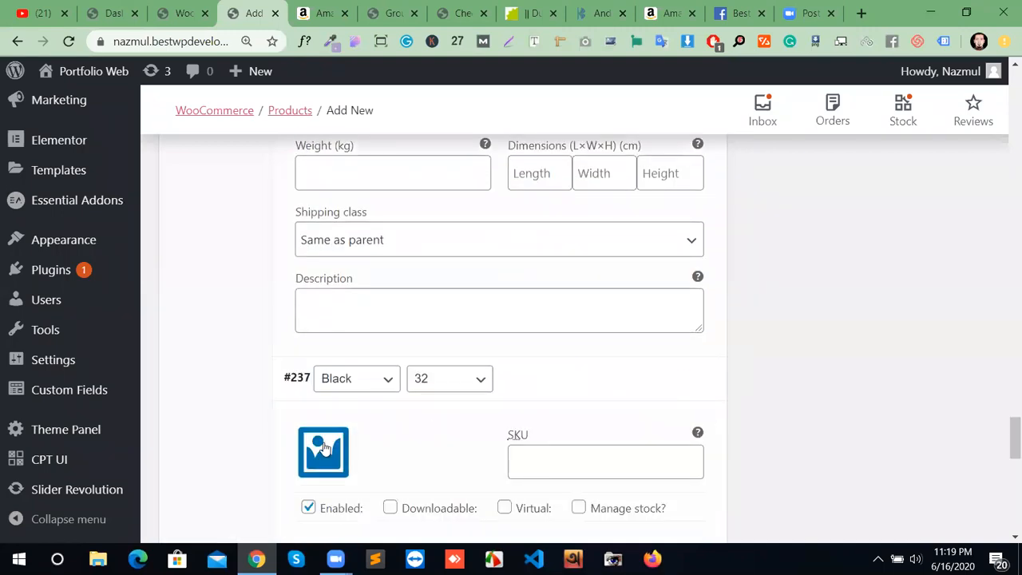
pyautogui.click(448, 423)
pyautogui.scroll(-2, 568, 434)
pyautogui.click(237, 347)
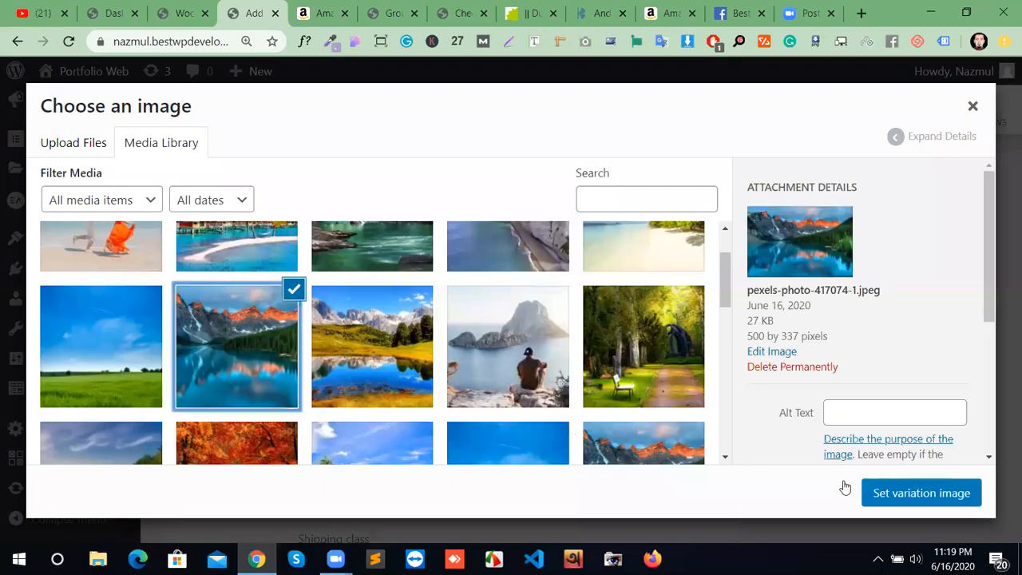
pyautogui.click(922, 493)
# Step: Enable stock management for the Black / 32 variation, set its regular price to 40 and raise its stock quantity
pyautogui.scroll(-2, 639, 432)
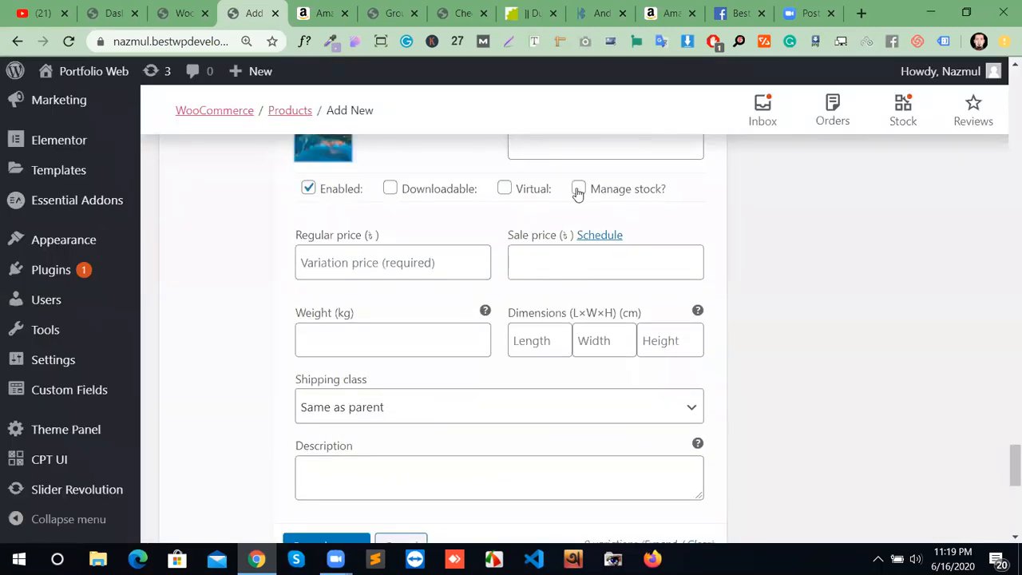
pyautogui.click(579, 190)
pyautogui.click(472, 250)
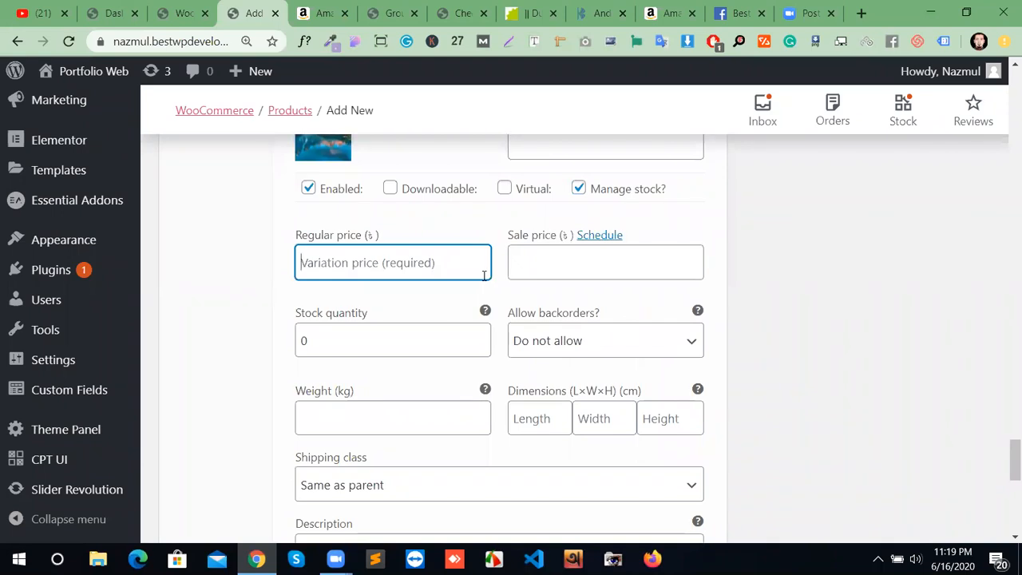
pyautogui.write('40')
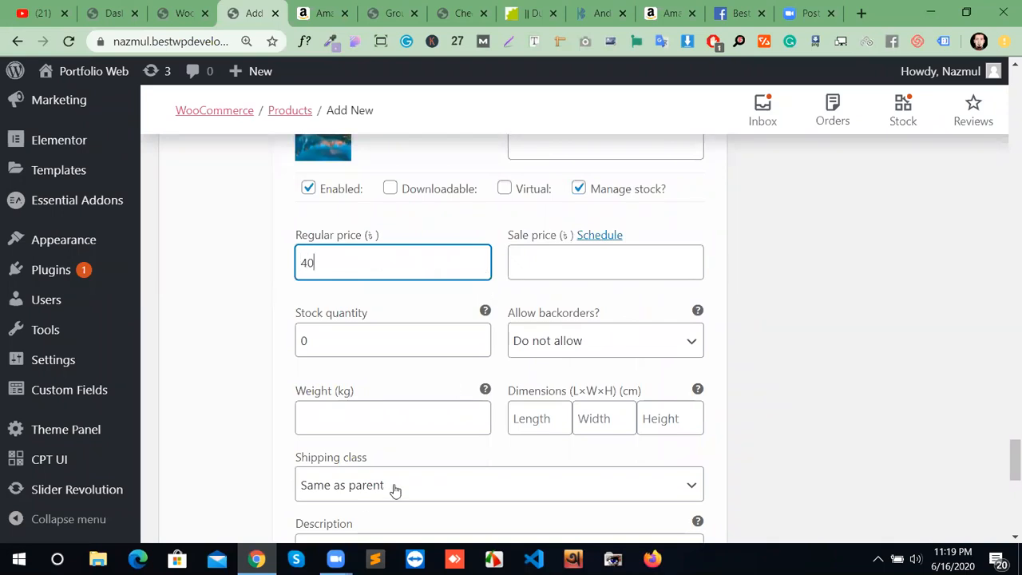
pyautogui.scroll(-2, 397, 487)
pyautogui.click(478, 175)
pyautogui.click(478, 175)
pyautogui.click(479, 175)
pyautogui.click(479, 175)
# Step: Save the changes made to the product's color and Size variations
pyautogui.scroll(-1, 399, 359)
pyautogui.click(326, 397)
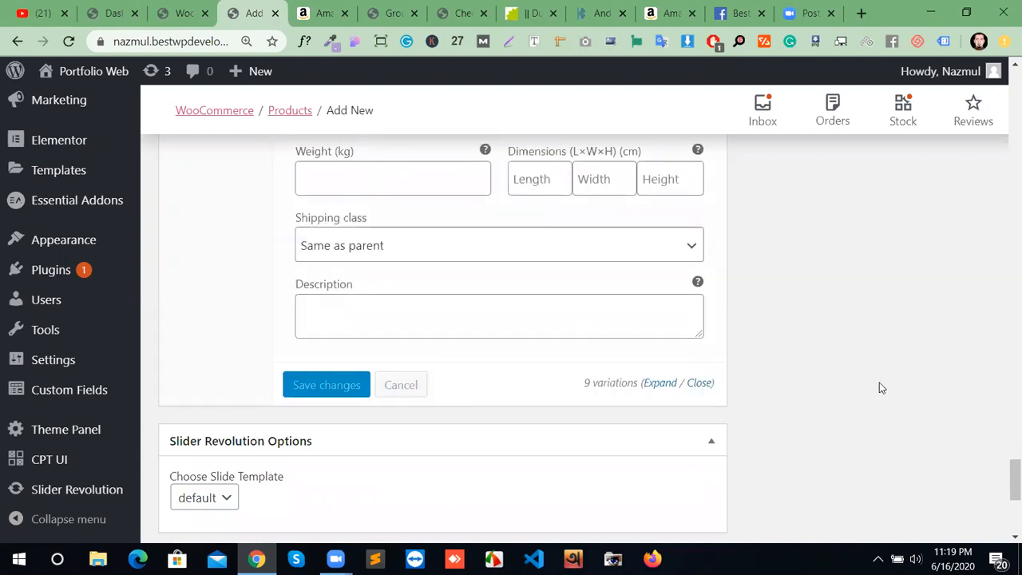
pyautogui.scroll(4, 882, 389)
pyautogui.scroll(8, 880, 385)
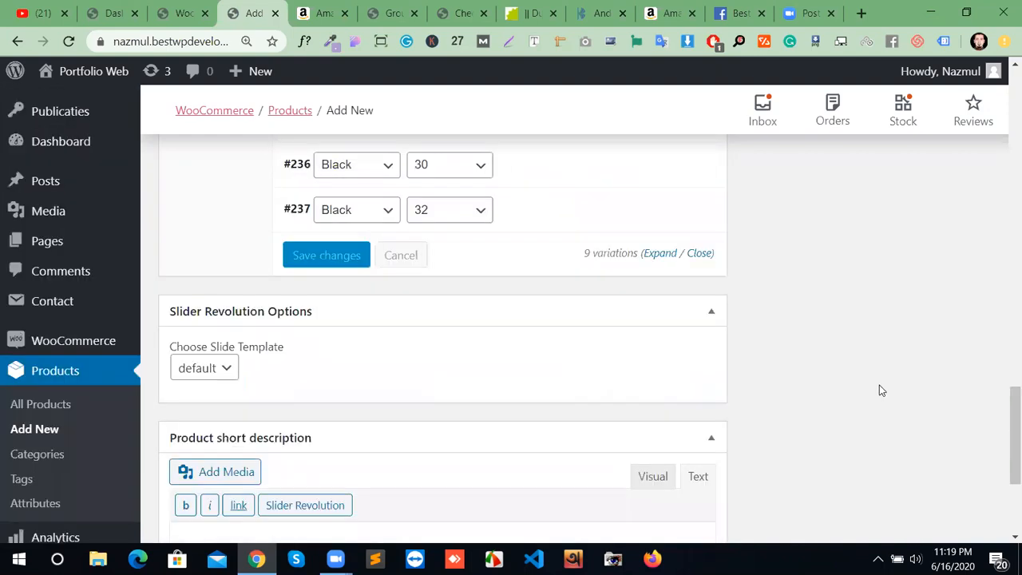
pyautogui.scroll(3, 893, 429)
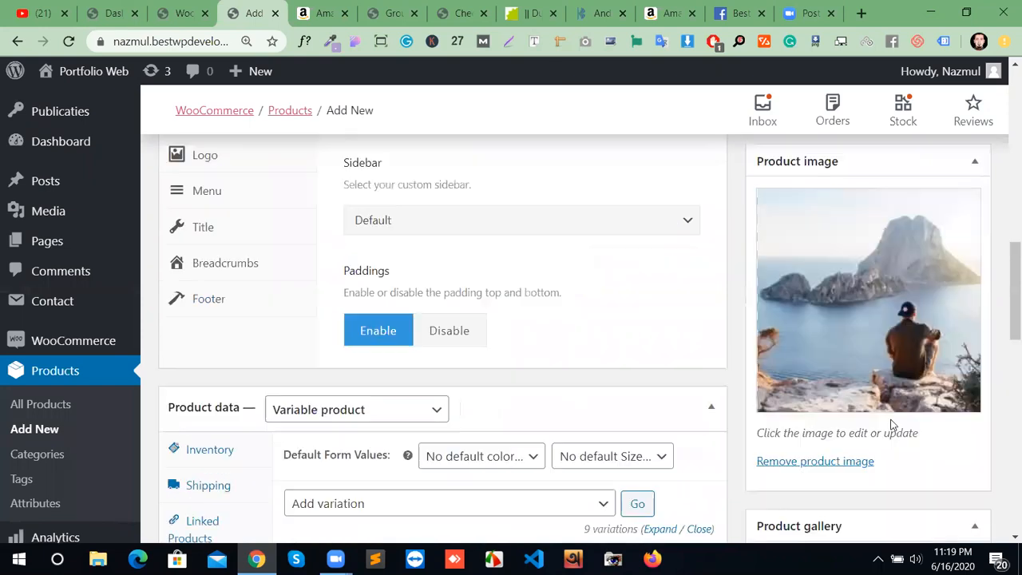
# Step: Publish the "variable" product
pyautogui.scroll(4, 888, 431)
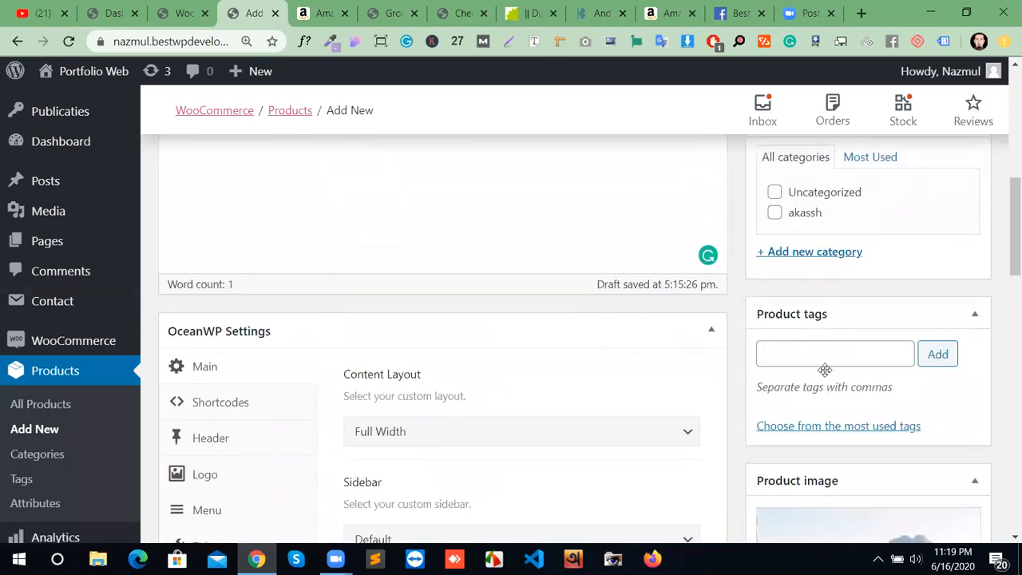
pyautogui.scroll(4, 828, 365)
pyautogui.click(951, 385)
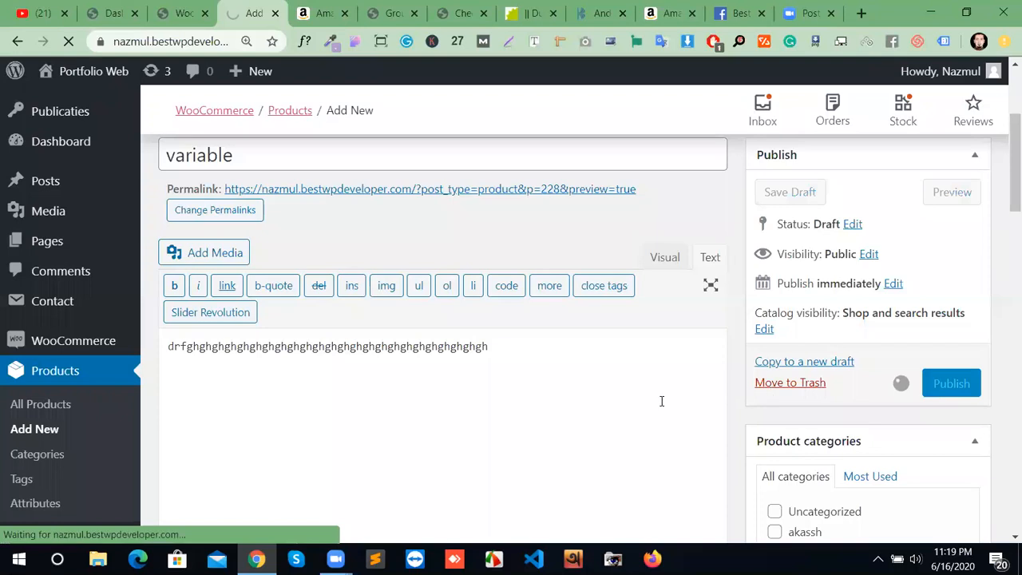
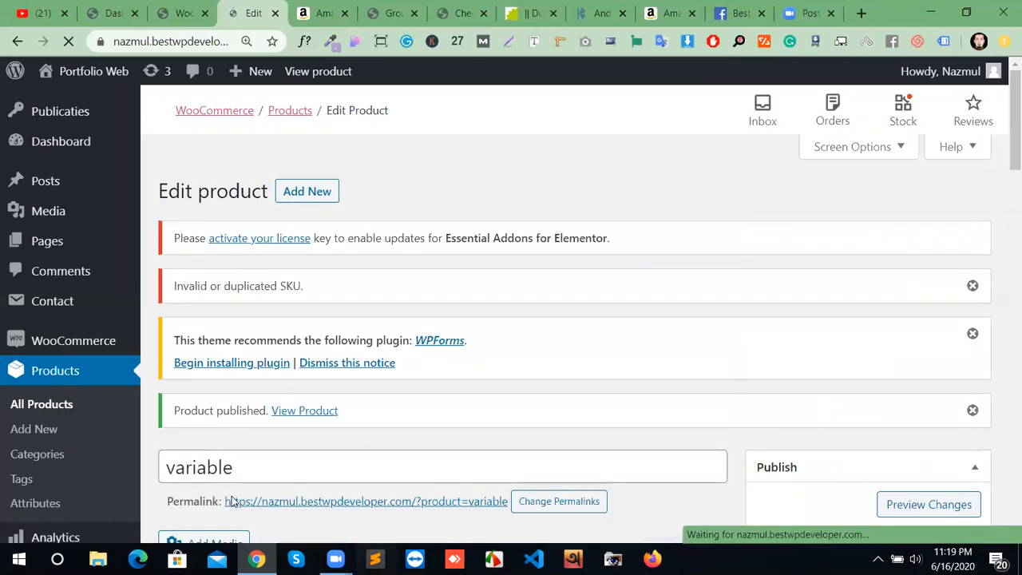
# Step: Open the published product's permalink in a new browser tab and view its shop page
pyautogui.scroll(-2, 383, 468)
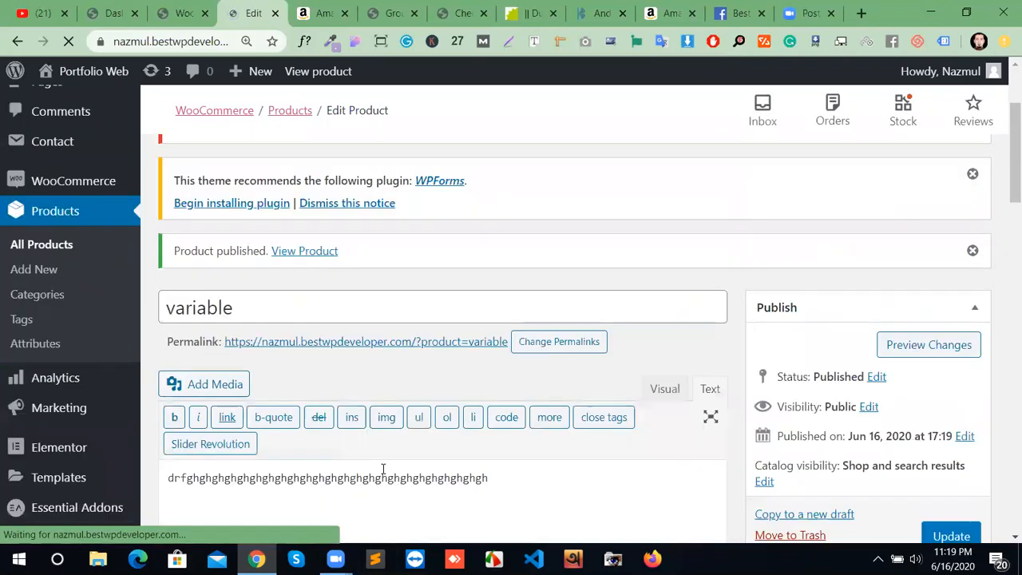
pyautogui.keyDown('ctrl'); pyautogui.click(381, 344); pyautogui.keyUp('ctrl')
pyautogui.click(356, 8)
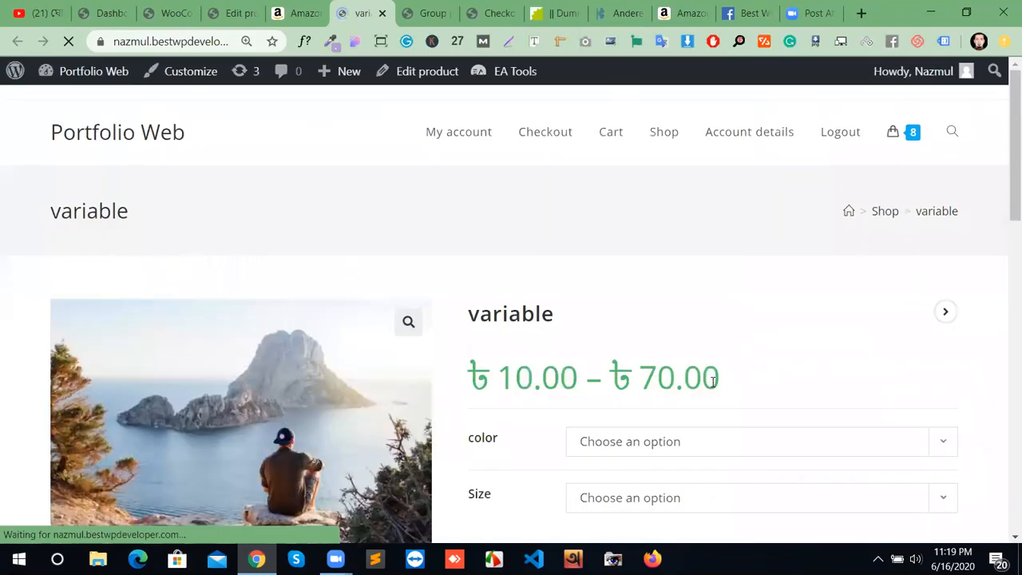
pyautogui.scroll(-3, 539, 404)
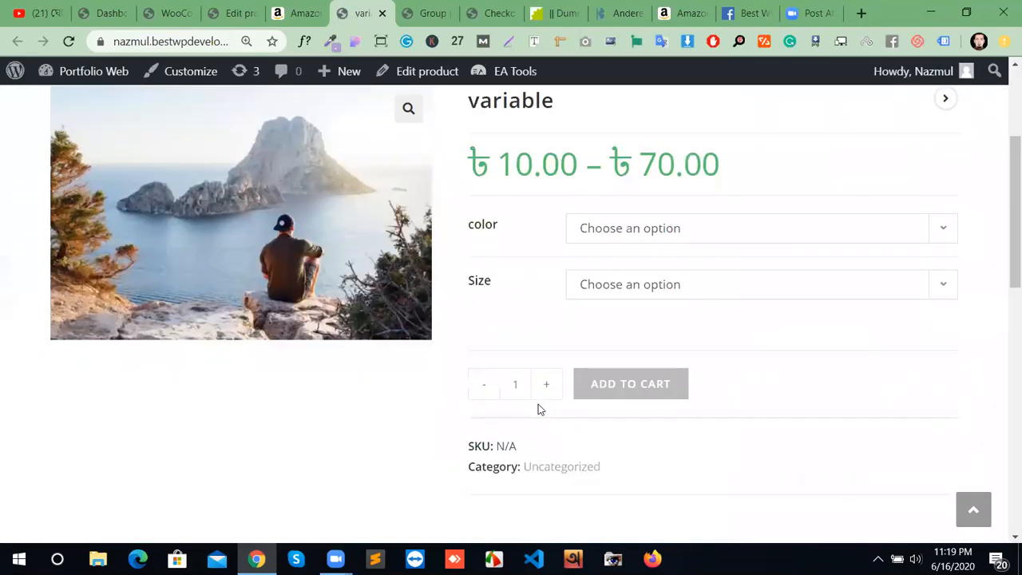
pyautogui.scroll(1, 543, 397)
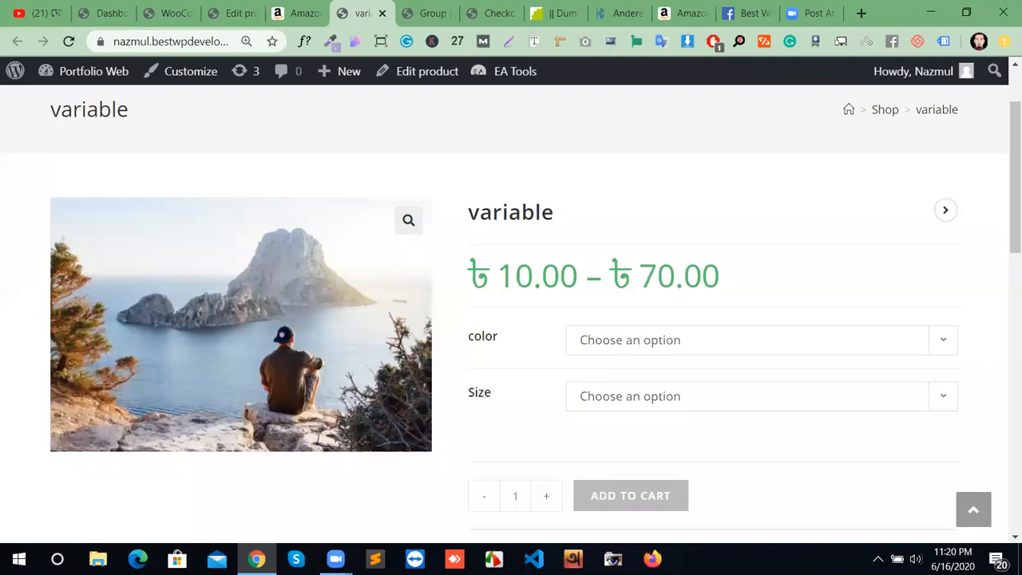
# Step: Preview the variation with color Green and Size 30 on the product page
pyautogui.click(938, 338)
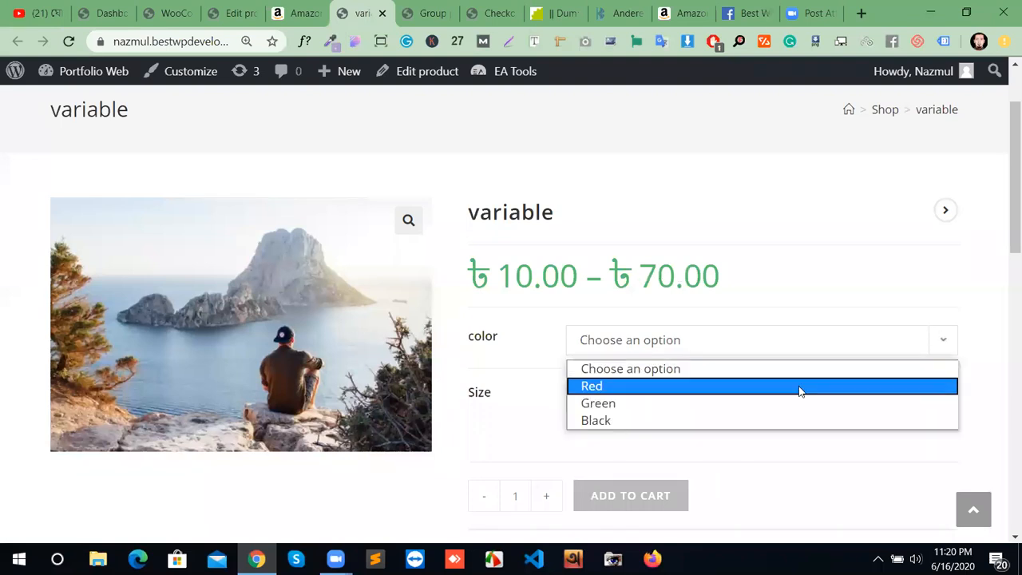
pyautogui.click(728, 406)
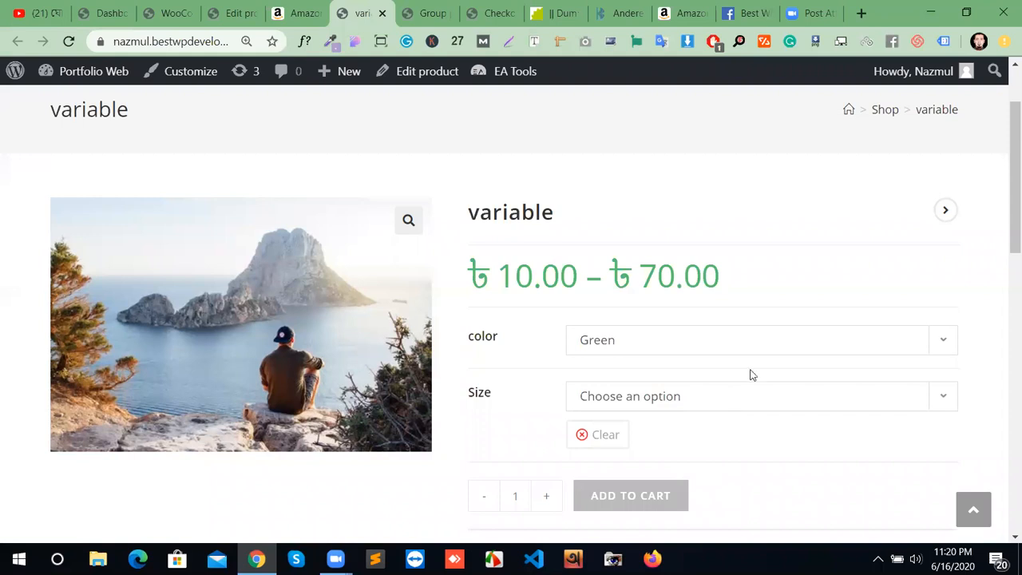
pyautogui.click(834, 405)
pyautogui.click(684, 458)
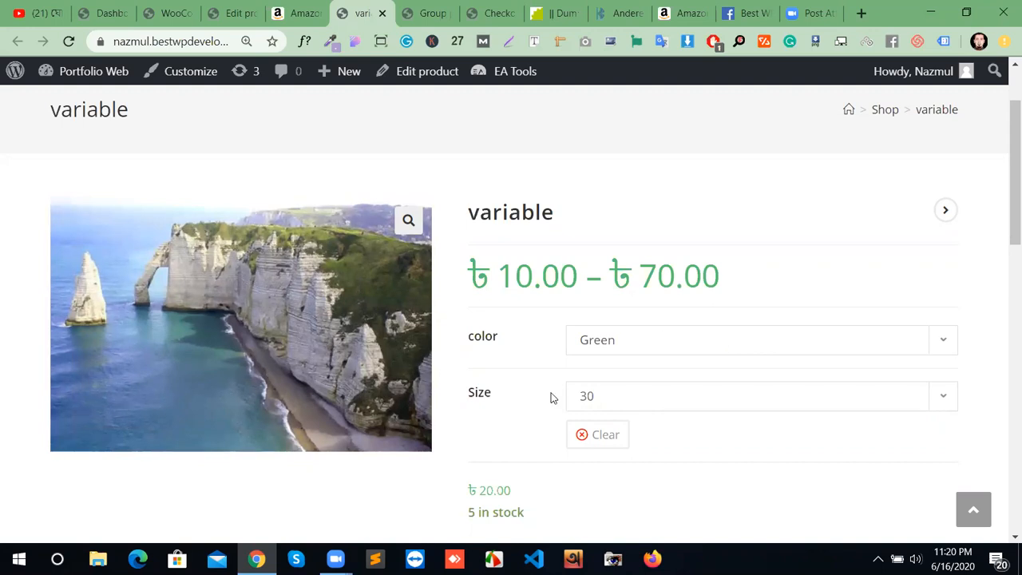
# Step: Raise the order quantity of the Green / 30 variation to 2 and return it to 1
pyautogui.scroll(-2, 551, 397)
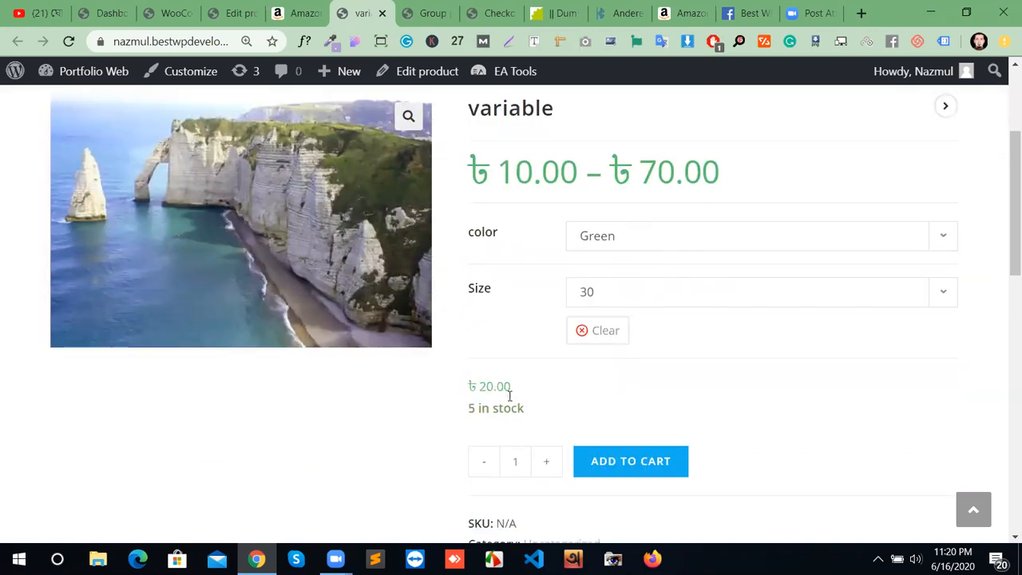
pyautogui.click(549, 465)
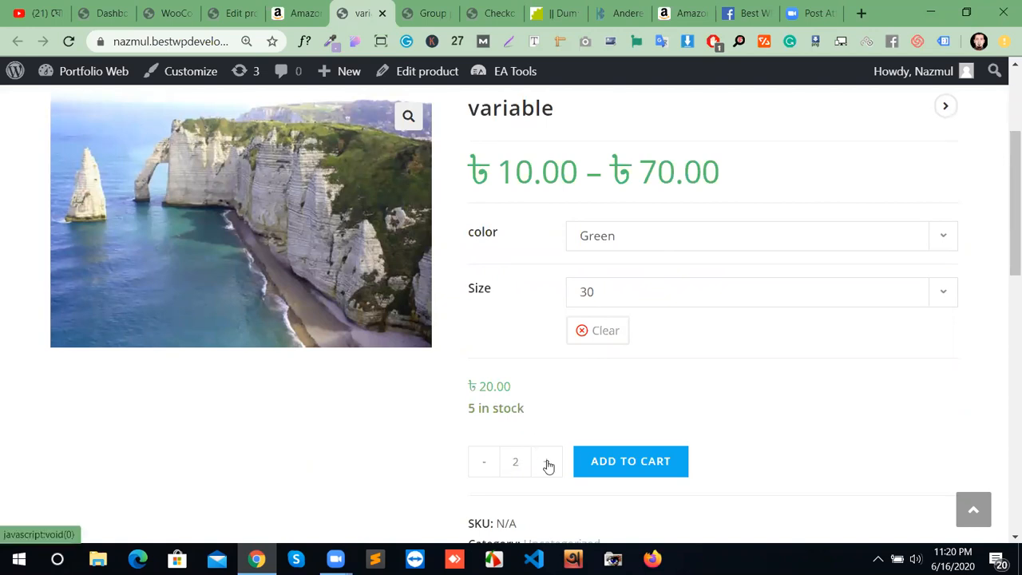
pyautogui.click(492, 472)
# Step: Preview the Black color in Size 30, 28 and 32, checking each variation's image, price and stock
pyautogui.click(788, 237)
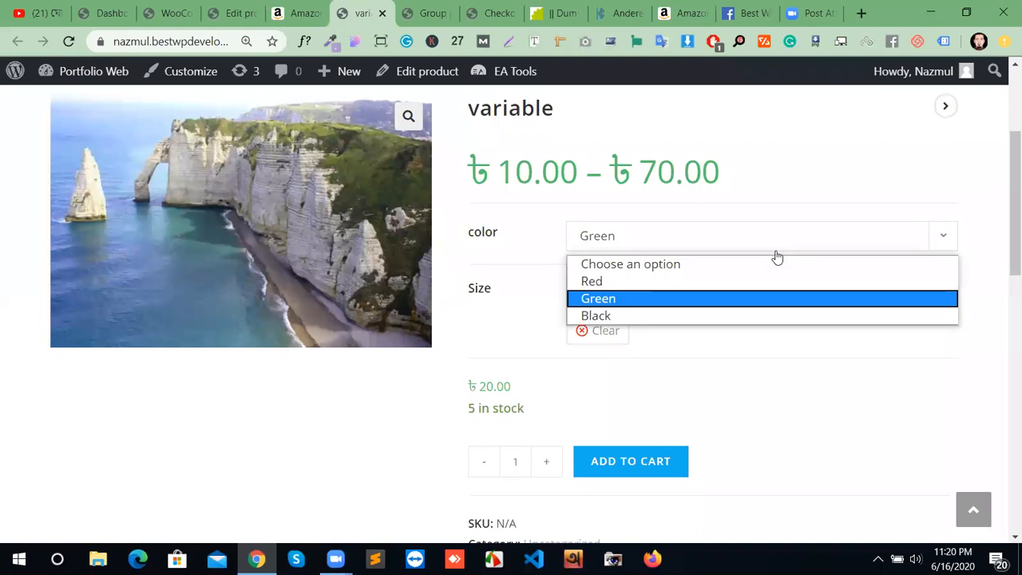
pyautogui.click(651, 311)
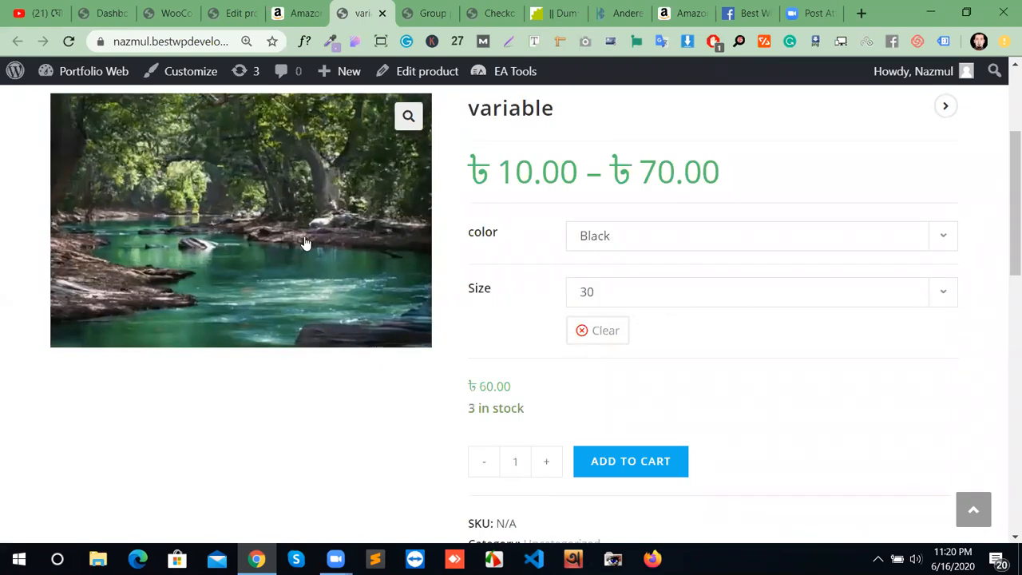
pyautogui.click(740, 304)
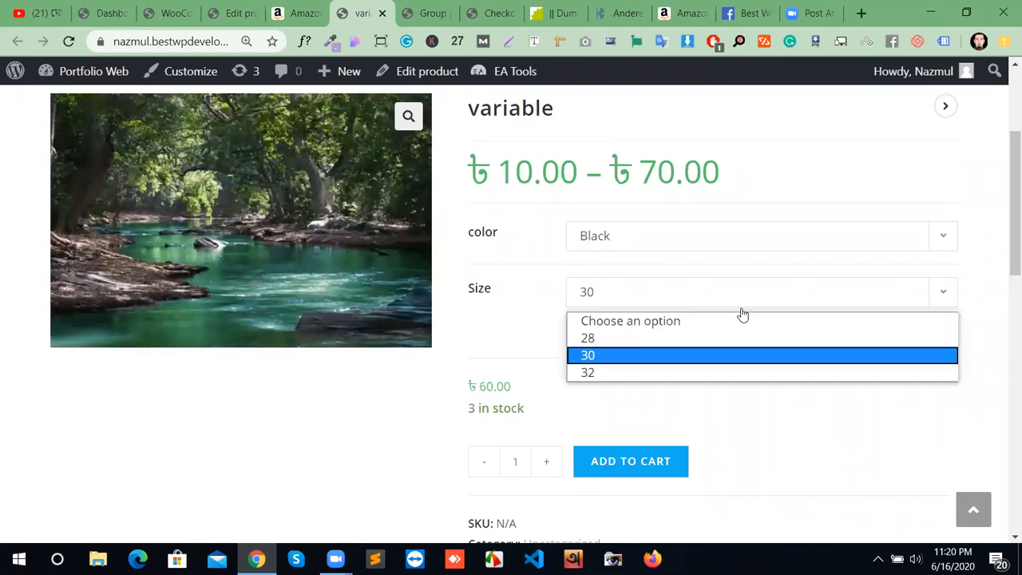
pyautogui.click(725, 338)
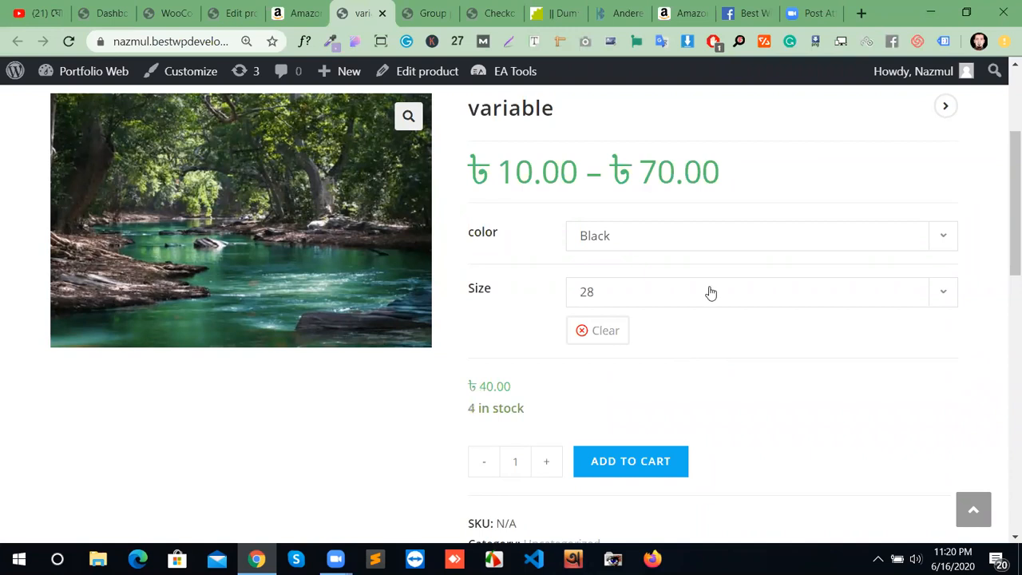
pyautogui.click(710, 292)
pyautogui.click(678, 370)
# Step: Clear the chosen product options and select color Black with Size 30 again
pyautogui.click(725, 235)
pyautogui.click(726, 237)
pyautogui.click(591, 332)
pyautogui.click(763, 241)
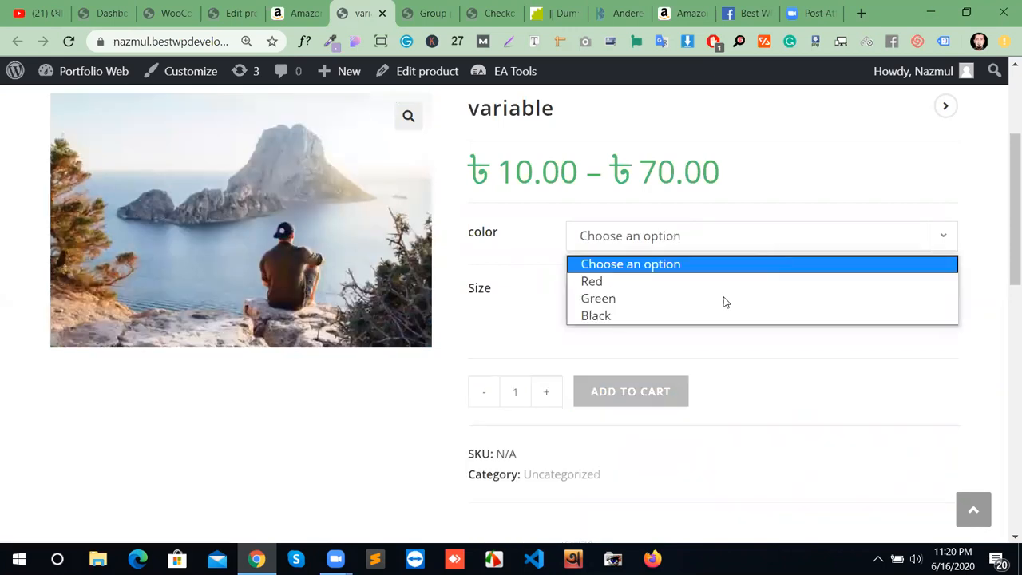
pyautogui.click(711, 316)
pyautogui.click(740, 296)
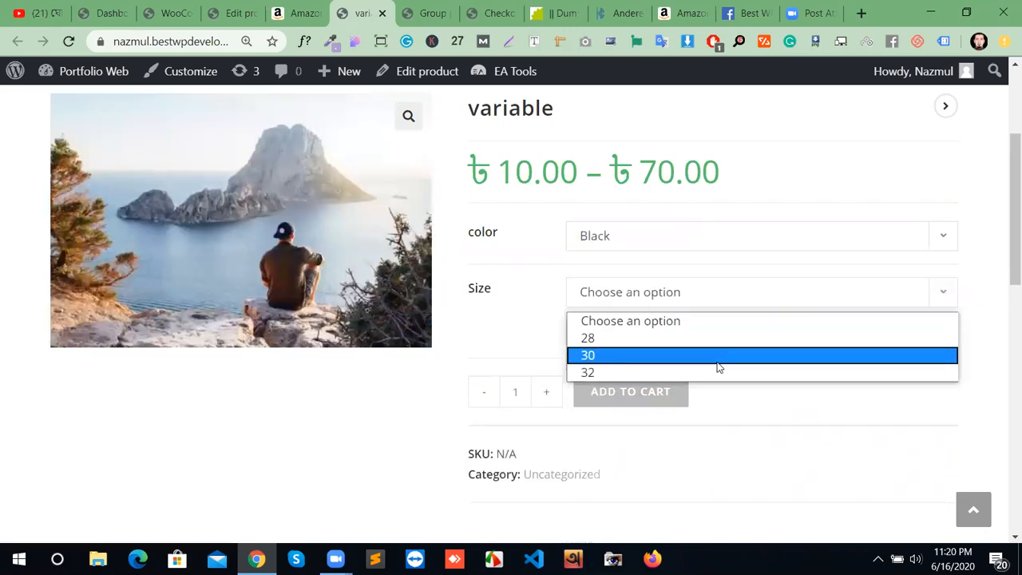
pyautogui.click(700, 357)
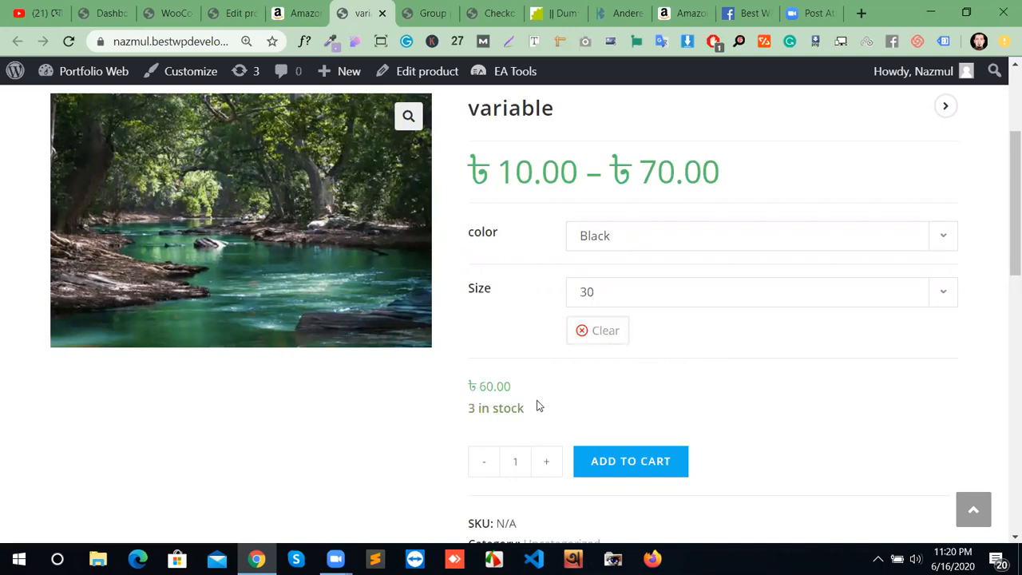
# Step: Keep Black as the color and review the description and related products further down the product page
pyautogui.click(687, 234)
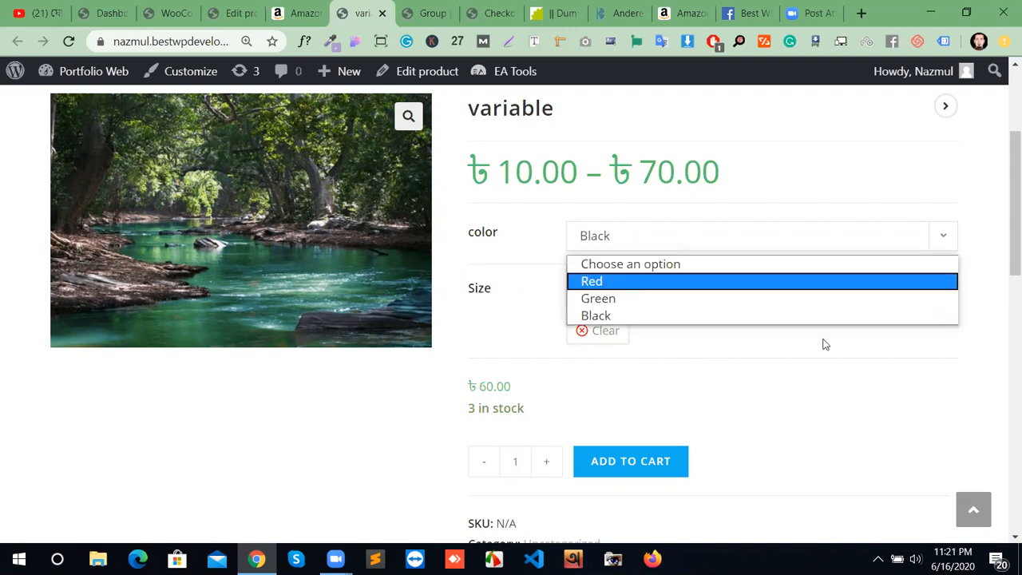
pyautogui.click(679, 313)
pyautogui.scroll(-3, 668, 344)
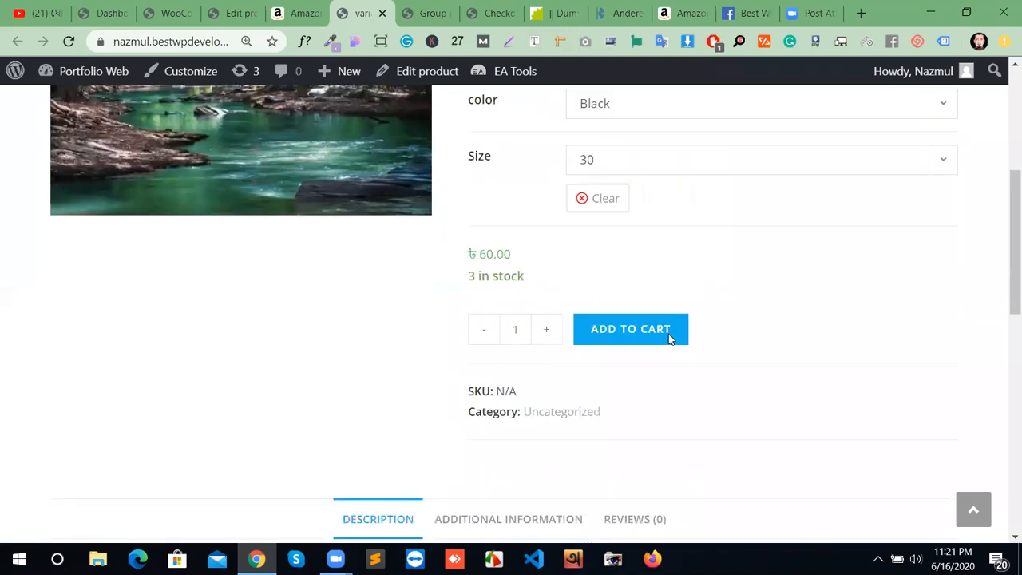
pyautogui.scroll(-3, 427, 367)
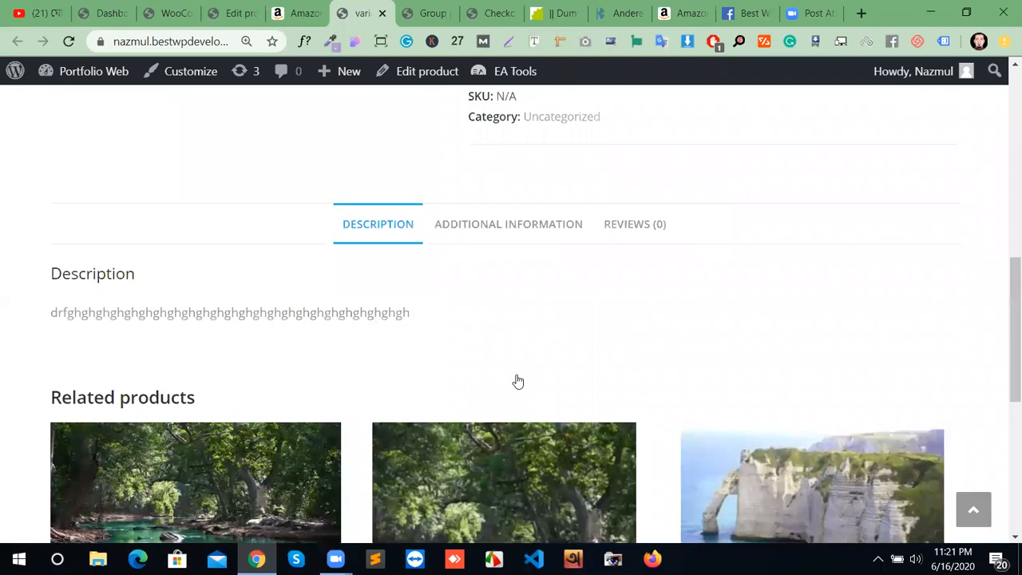
pyautogui.scroll(-2, 518, 380)
pyautogui.scroll(-5, 484, 390)
pyautogui.scroll(10, 434, 438)
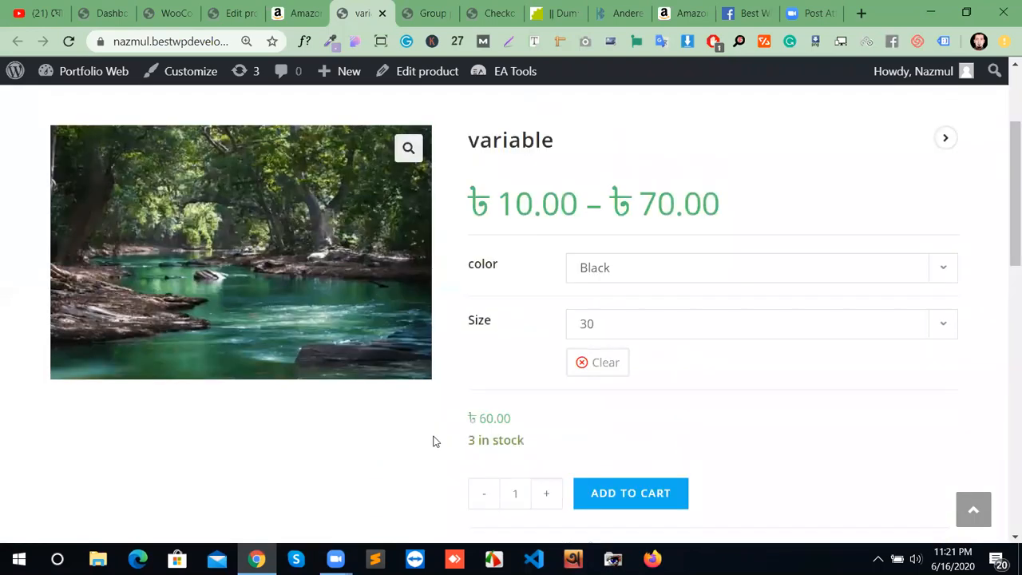
pyautogui.scroll(-5, 391, 446)
pyautogui.scroll(-2, 392, 446)
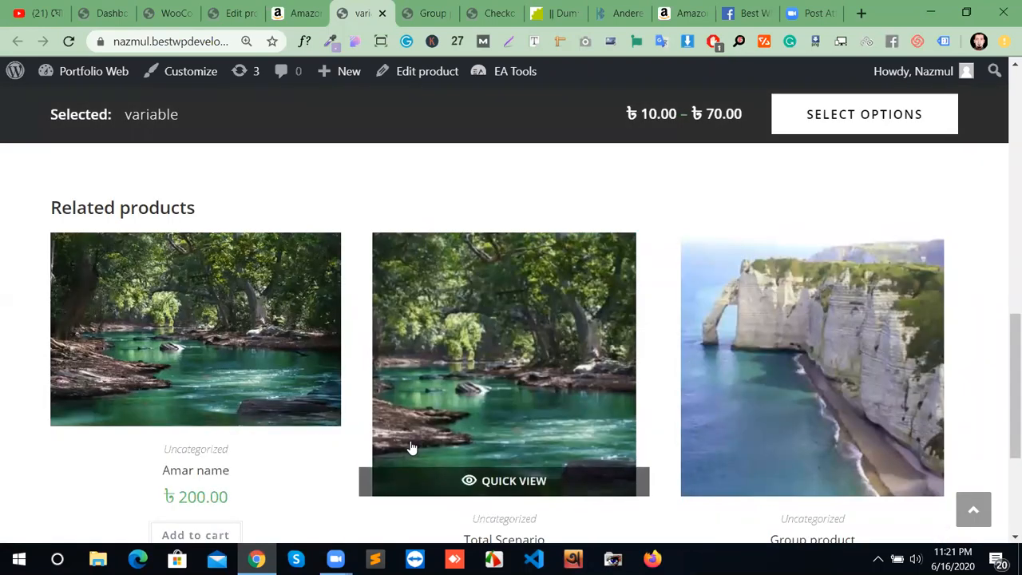
pyautogui.scroll(-2, 447, 394)
pyautogui.scroll(-1, 655, 392)
pyautogui.scroll(10, 637, 392)
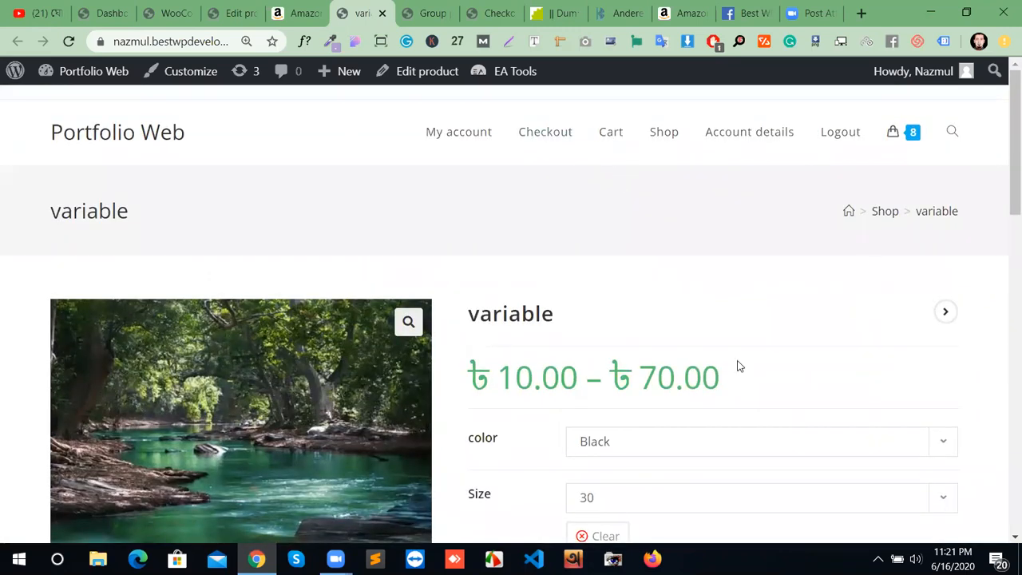
# Step: Return to the product's edit page, open the product Attributes page and look over the Add new attribute form
pyautogui.click(235, 16)
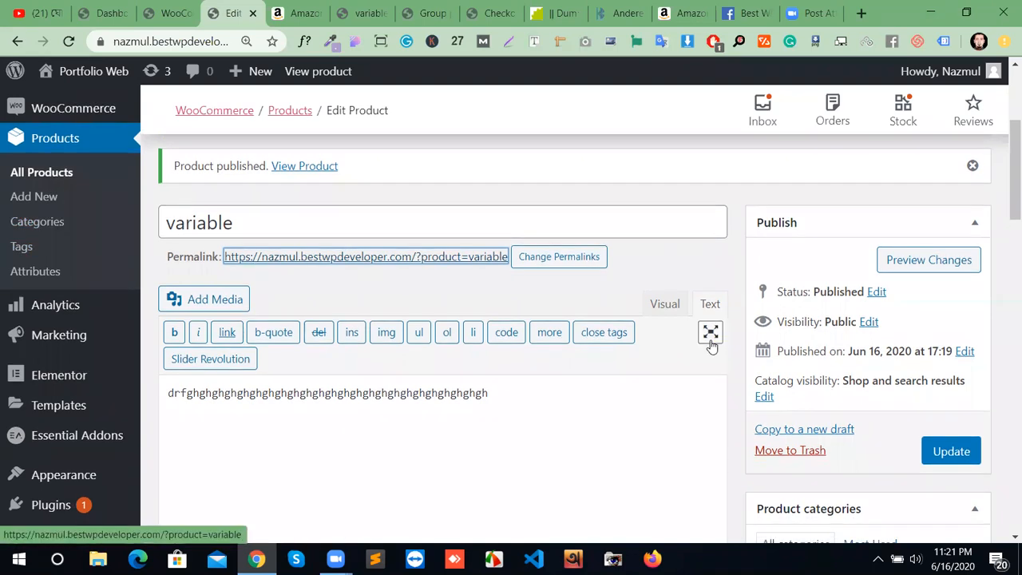
pyautogui.scroll(-3, 867, 343)
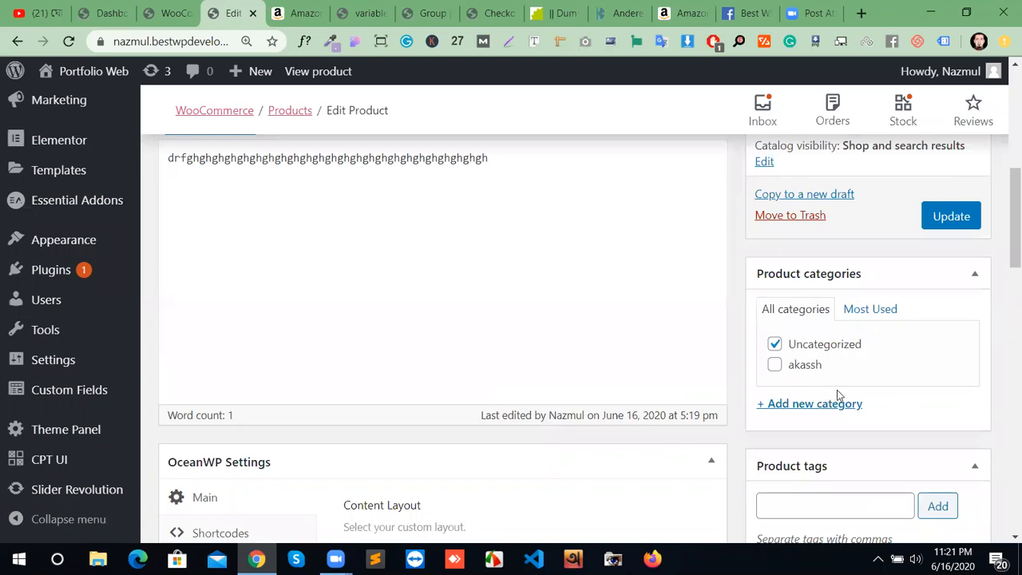
pyautogui.scroll(-1, 796, 364)
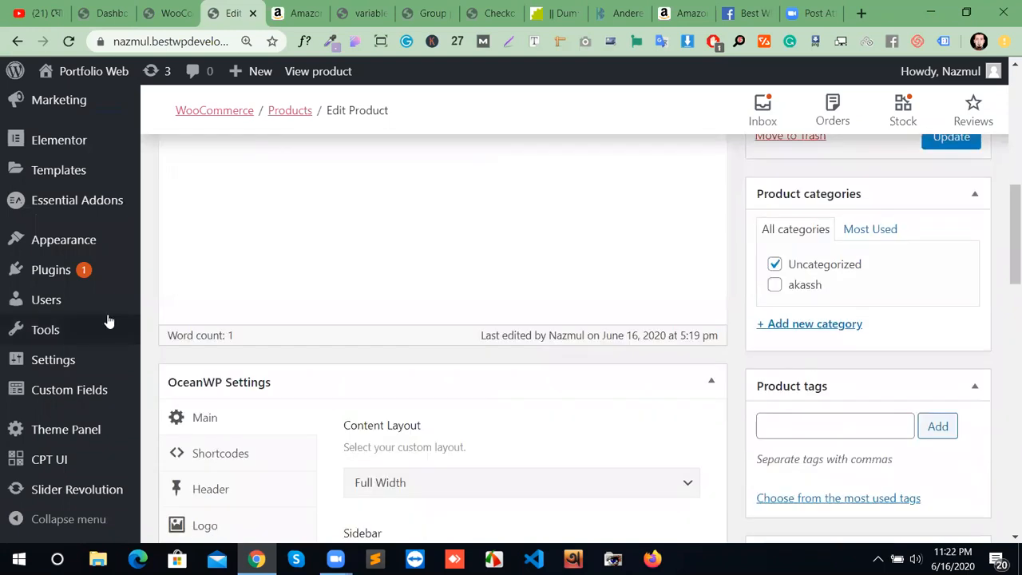
pyautogui.scroll(2, 107, 320)
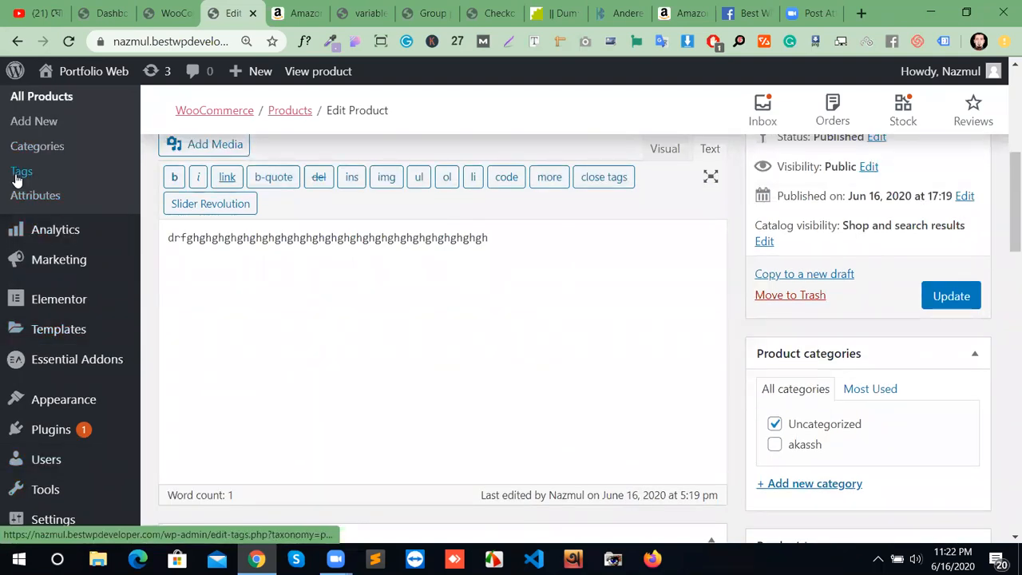
pyautogui.click(28, 203)
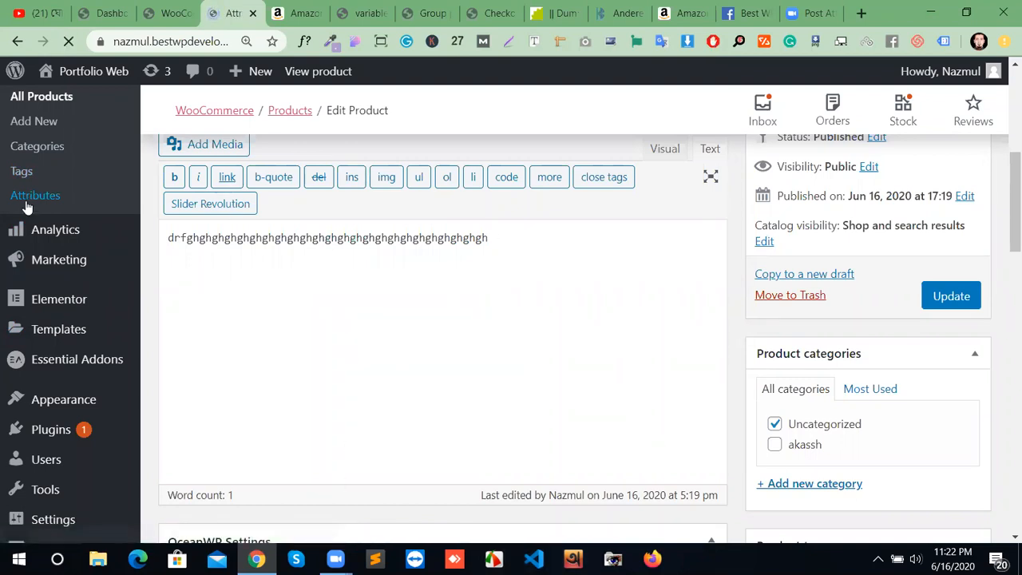
pyautogui.scroll(-1, 349, 336)
pyautogui.scroll(-6, 349, 335)
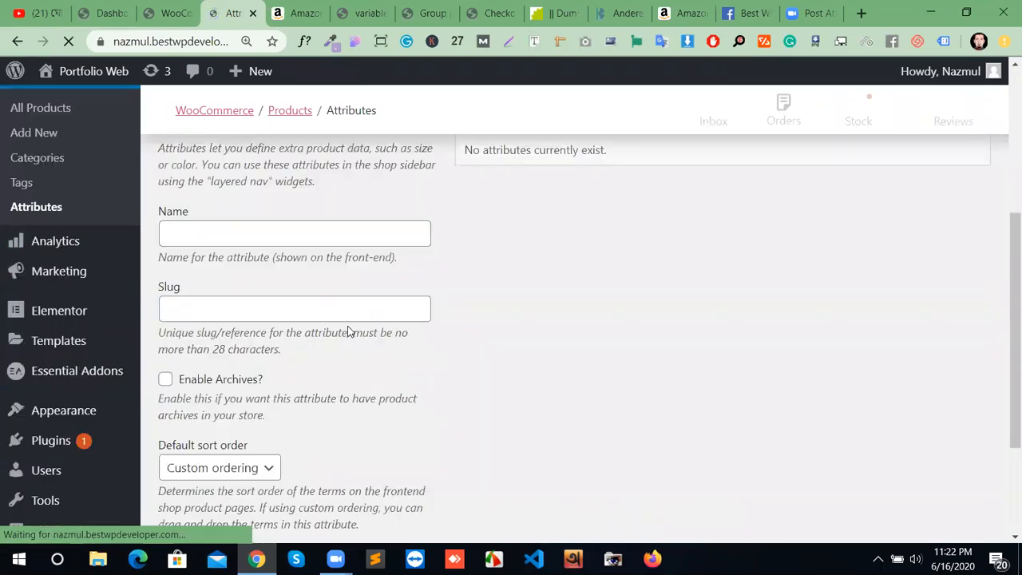
pyautogui.scroll(6, 308, 361)
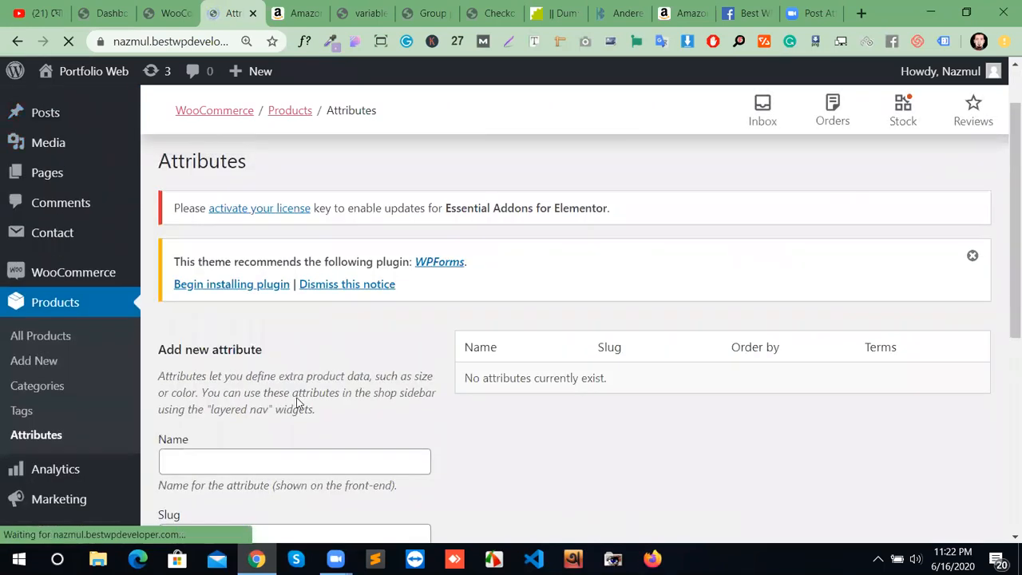
pyautogui.scroll(-5, 297, 402)
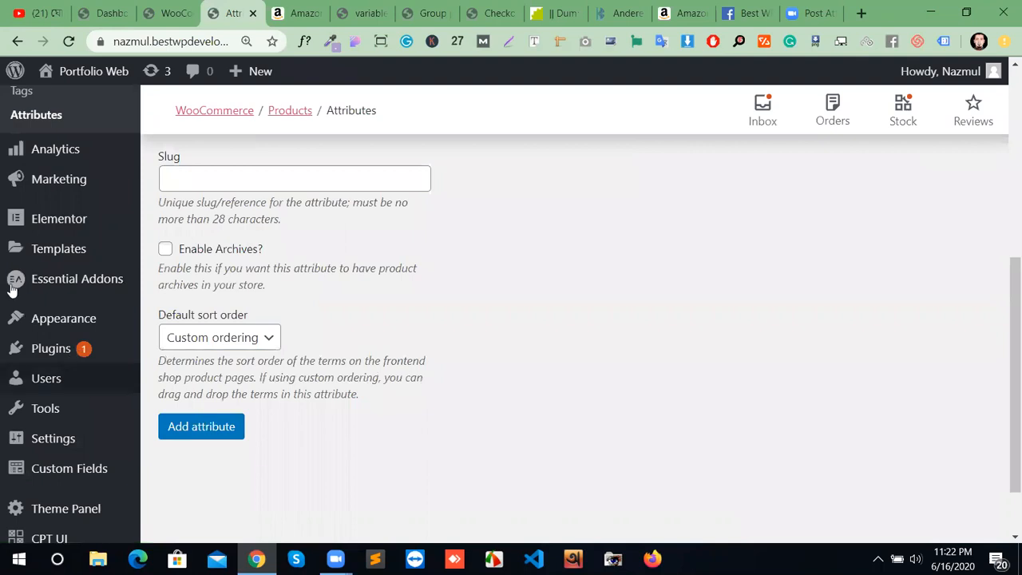
pyautogui.scroll(5, 794, 486)
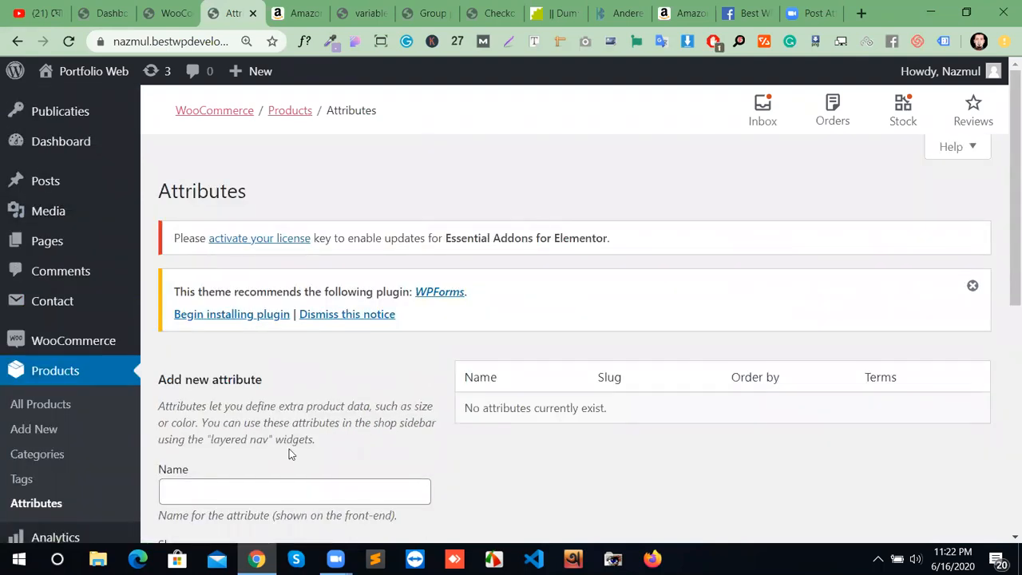
pyautogui.scroll(-1, 196, 427)
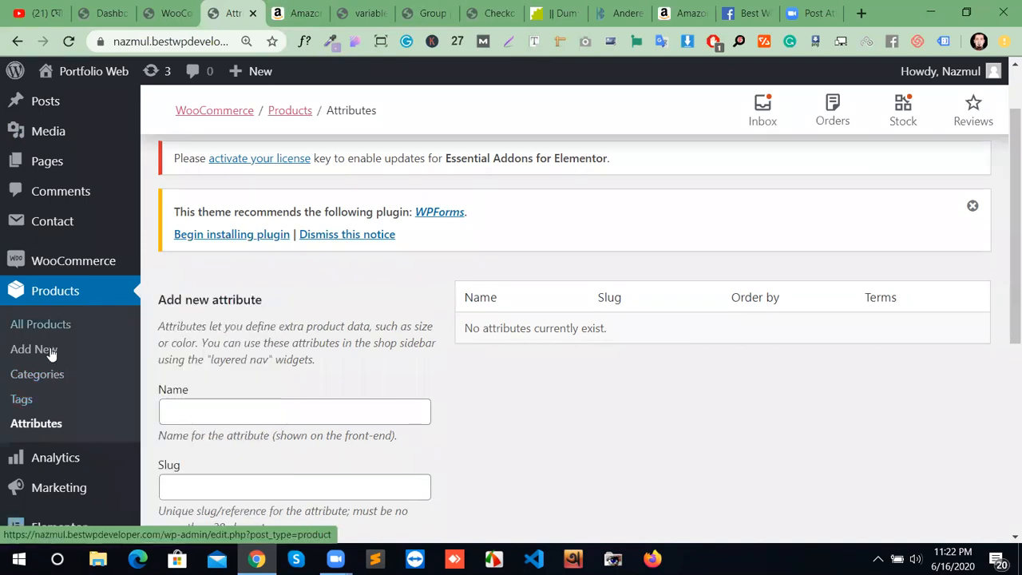
# Step: Open the WooCommerce Orders page and look over its contents
pyautogui.moveTo(74, 264)
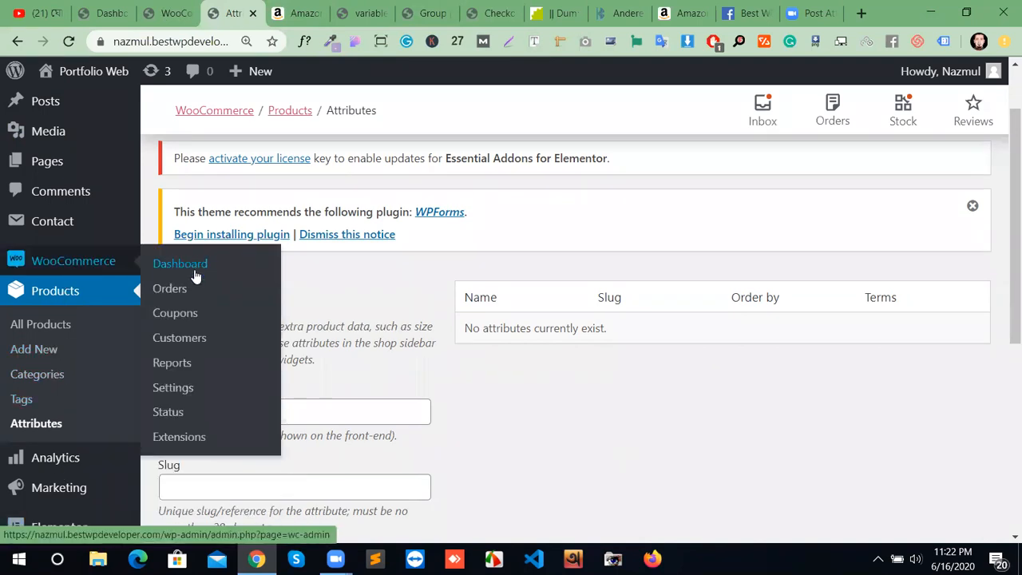
pyautogui.click(171, 298)
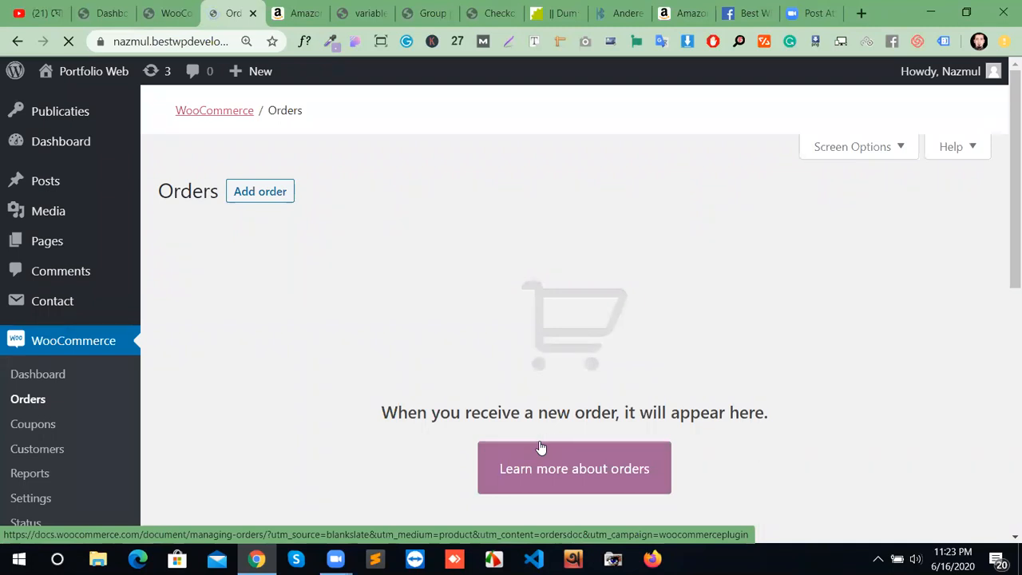
pyautogui.scroll(-6, 525, 432)
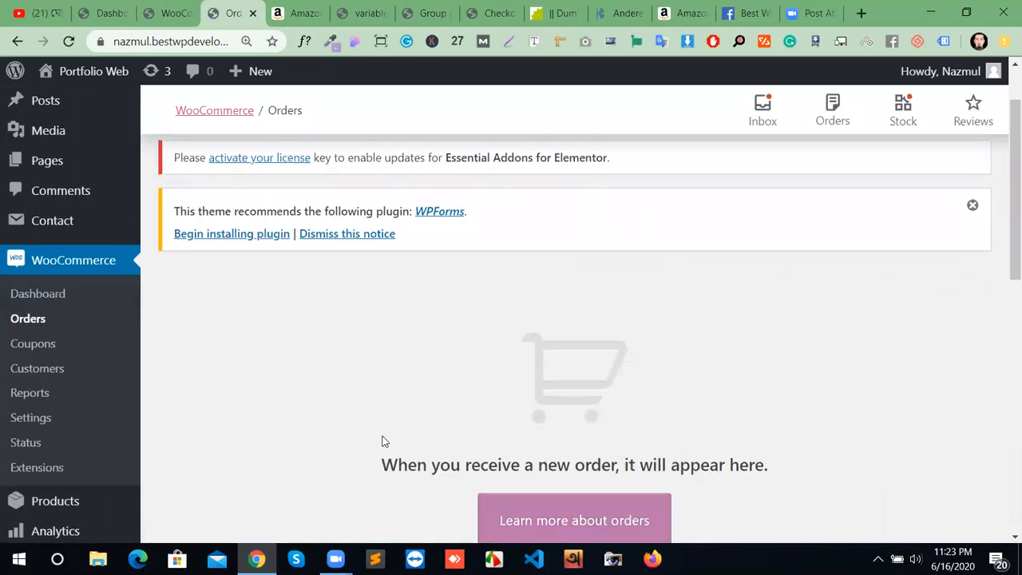
pyautogui.scroll(-1, 384, 441)
pyautogui.scroll(2, 383, 441)
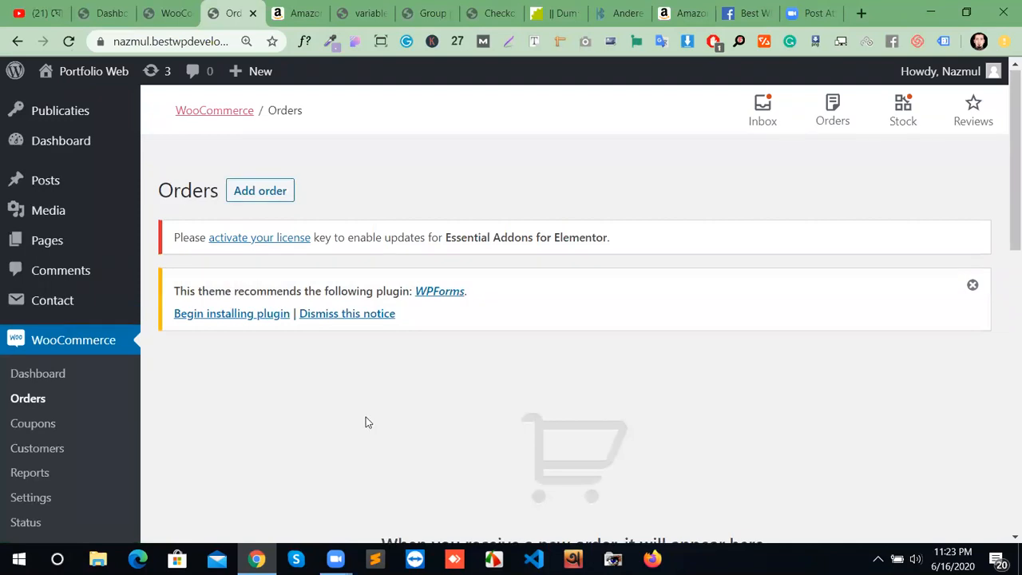
# Step: Open the WooCommerce Coupons page and start creating the first coupon
pyautogui.click(33, 424)
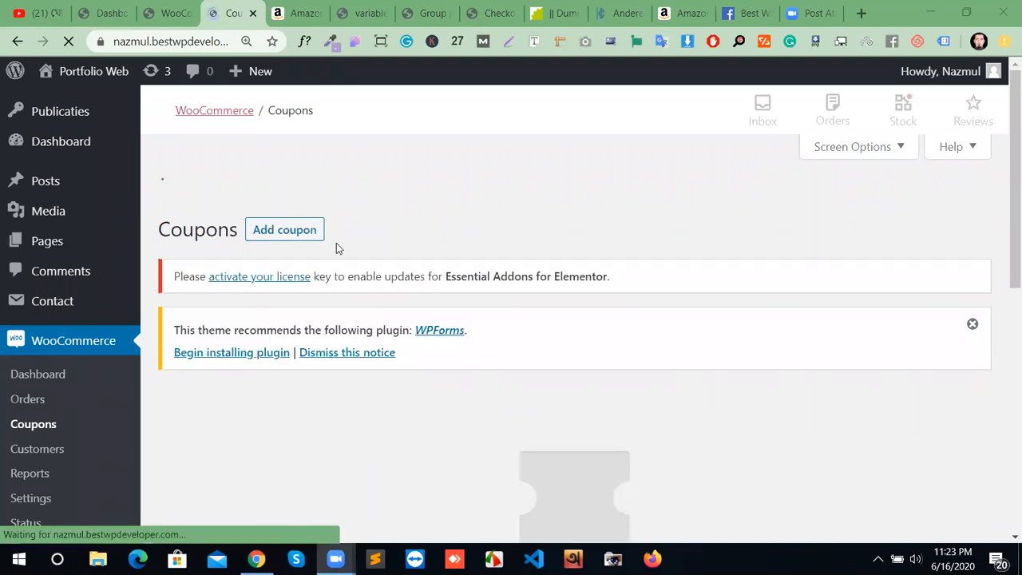
pyautogui.scroll(-2, 502, 428)
pyautogui.scroll(-2, 502, 432)
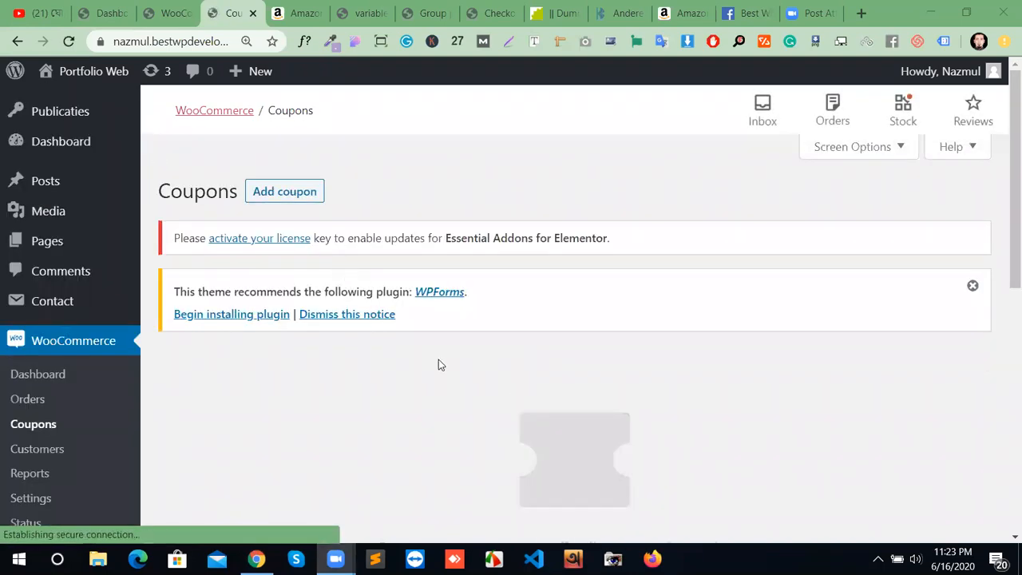
pyautogui.scroll(-4, 440, 360)
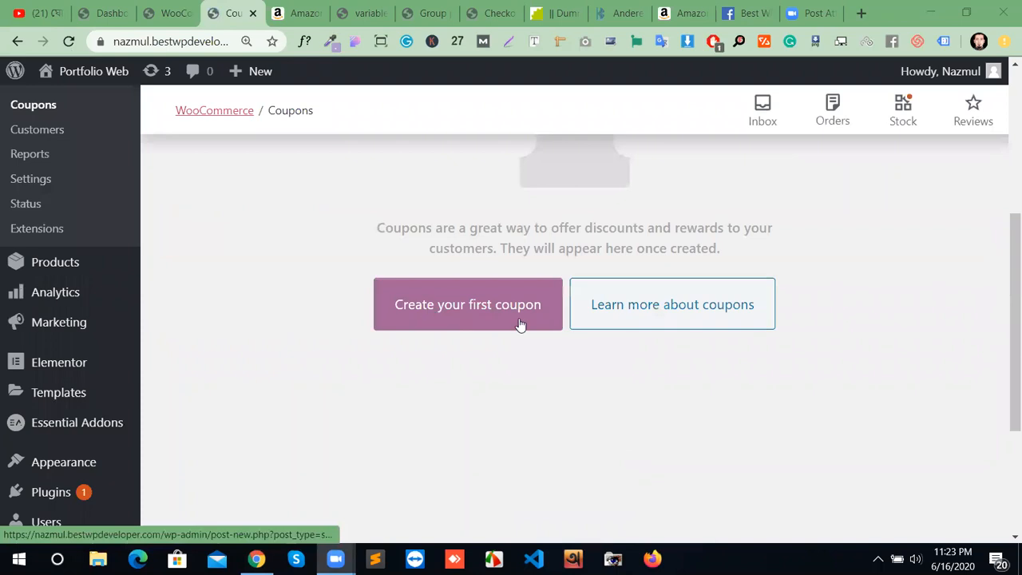
pyautogui.click(493, 322)
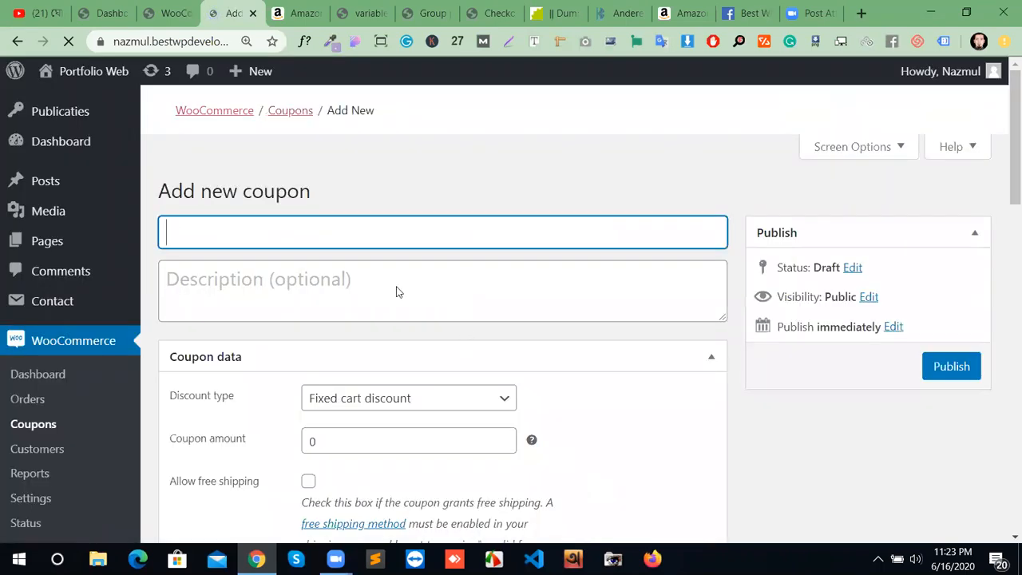
pyautogui.write('srgrrdf')
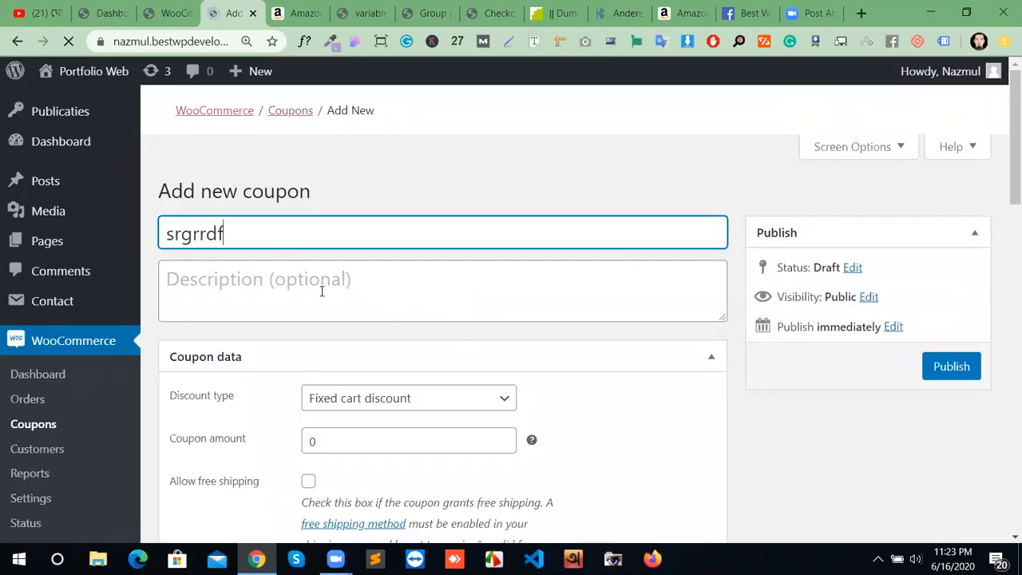
pyautogui.press('BackSpace')
pyautogui.press('BackSpace')
pyautogui.press('BackSpace')
pyautogui.press('BackSpace')
pyautogui.press('BackSpace')
pyautogui.press('BackSpace')
pyautogui.press('BackSpace')
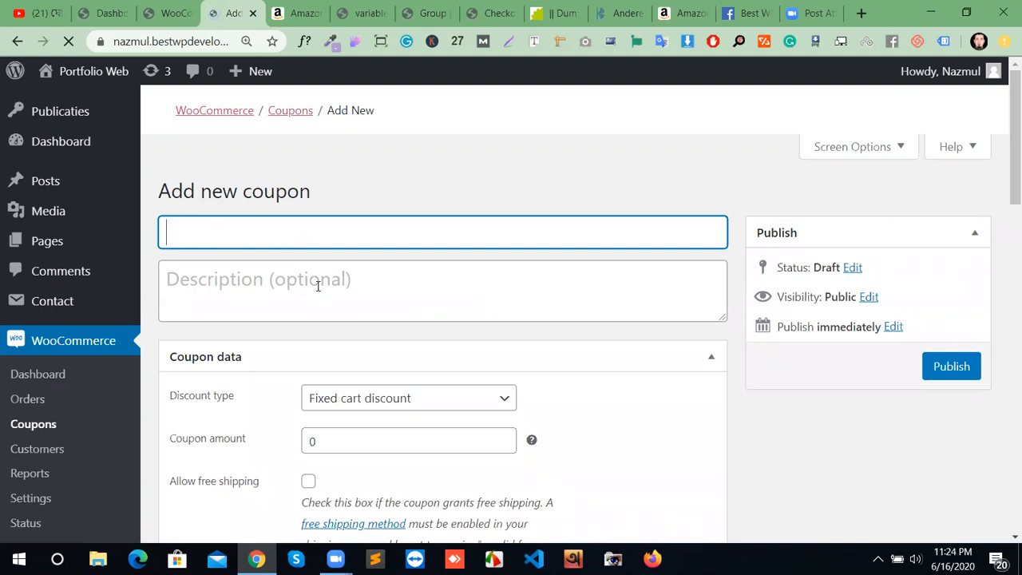
# Step: Enter "new" as the coupon code and set a Percentage discount with a coupon amount of 20
pyautogui.write('new')
pyautogui.click(256, 293)
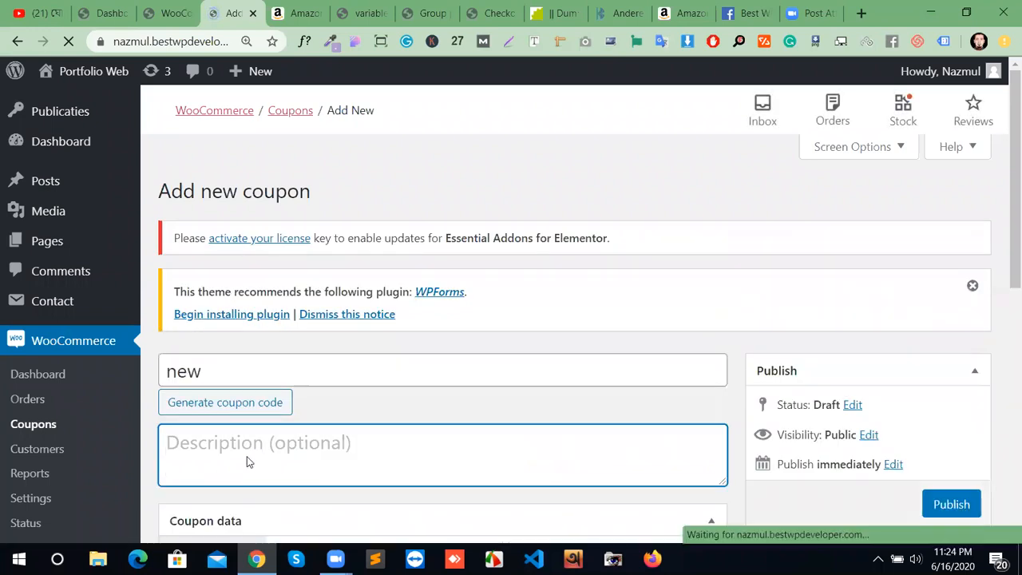
pyautogui.scroll(-2, 452, 445)
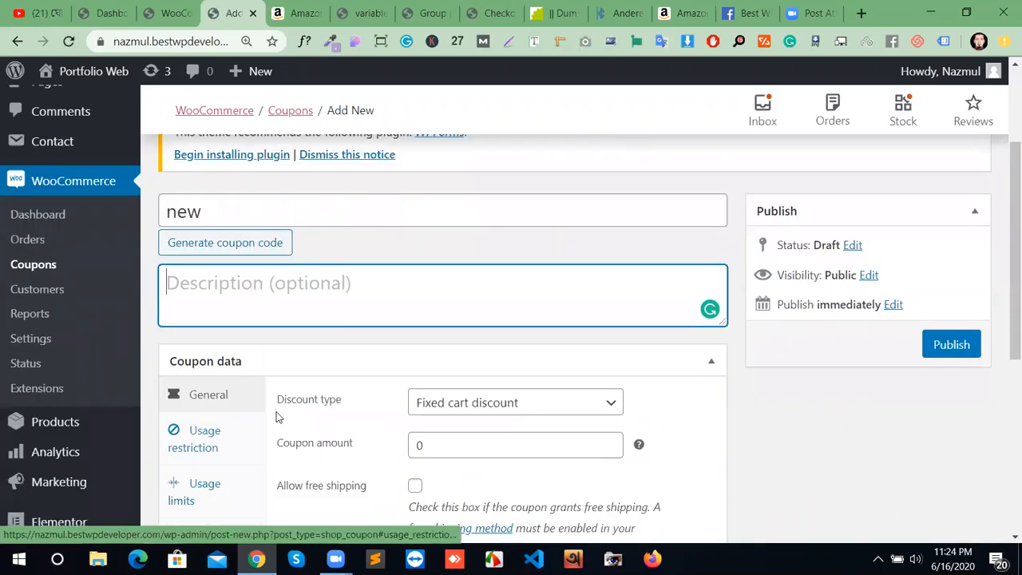
pyautogui.click(550, 405)
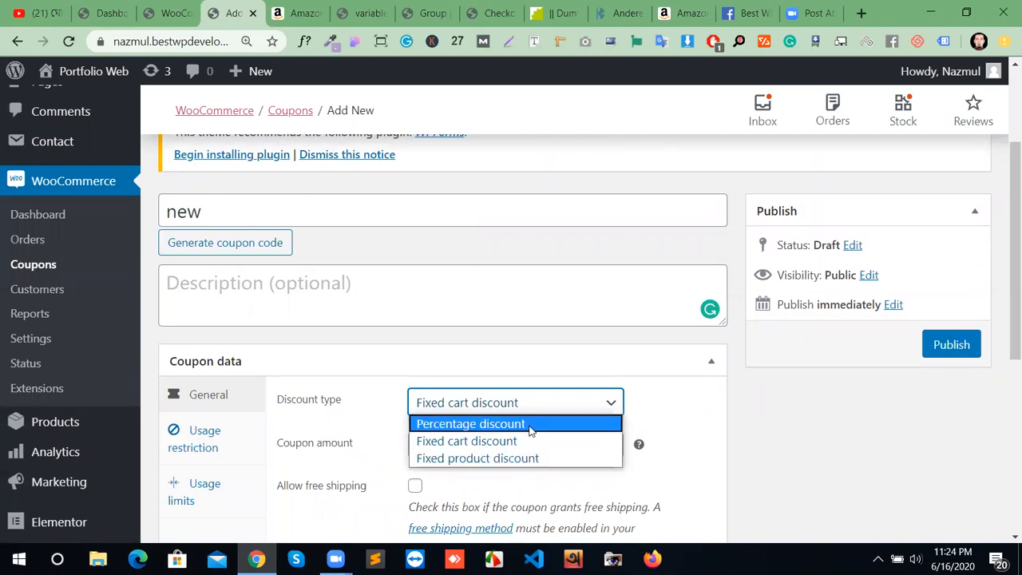
pyautogui.click(530, 424)
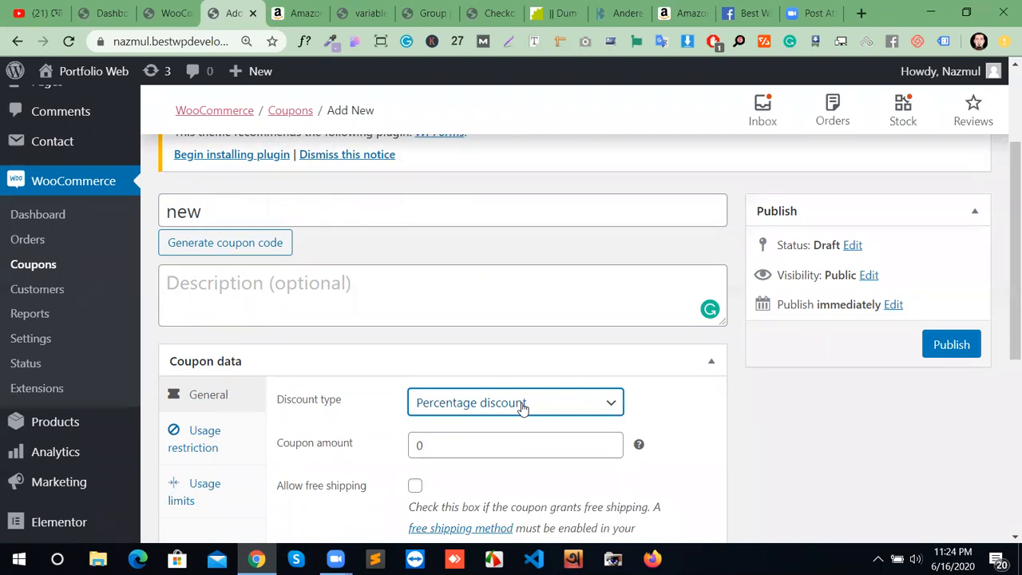
pyautogui.click(460, 446)
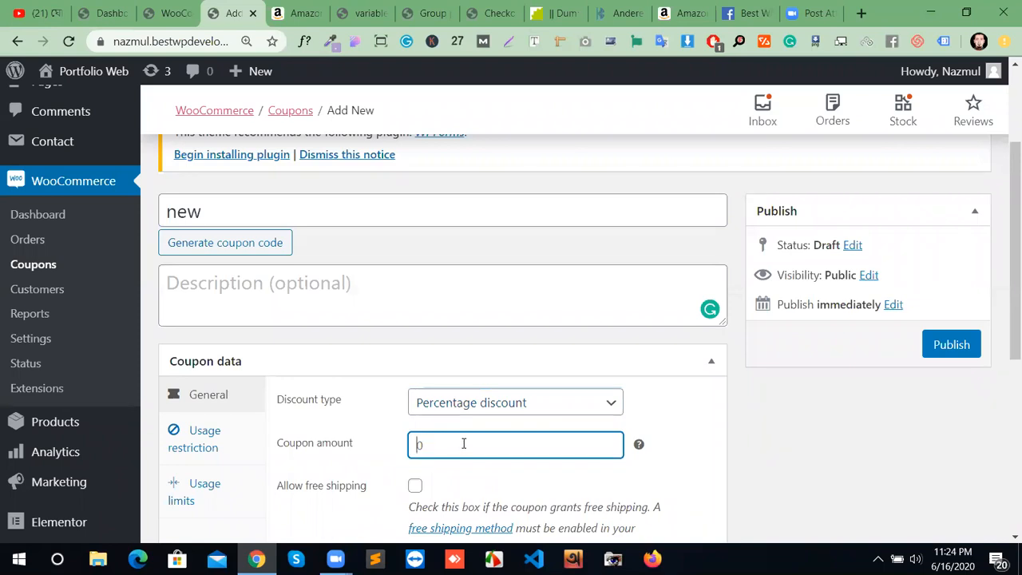
pyautogui.write('20')
# Step: Try the Fixed cart discount and Fixed product discount types, and return the coupon to Percentage discount
pyautogui.click(521, 411)
pyautogui.click(516, 440)
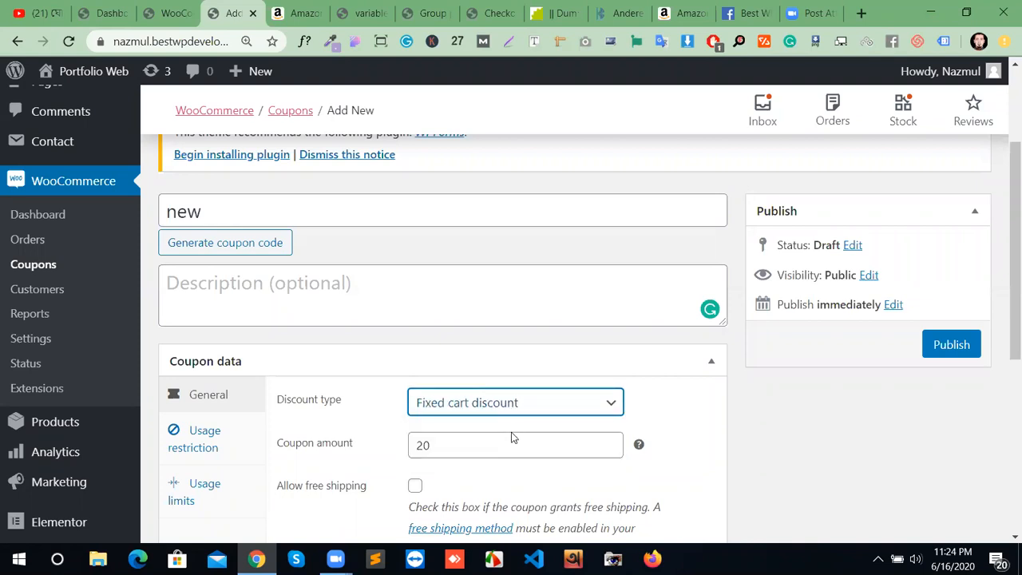
pyautogui.click(539, 405)
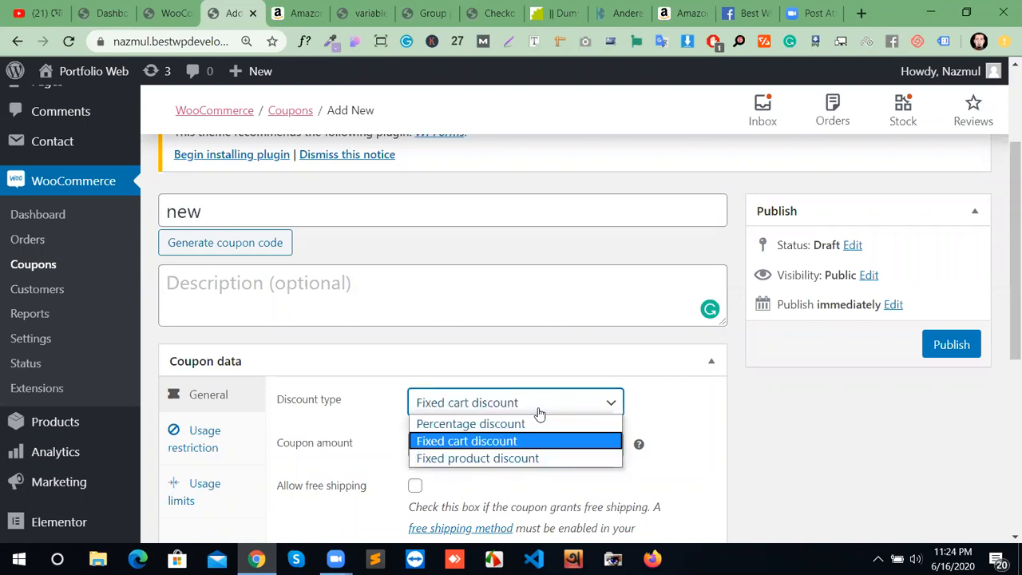
pyautogui.click(525, 460)
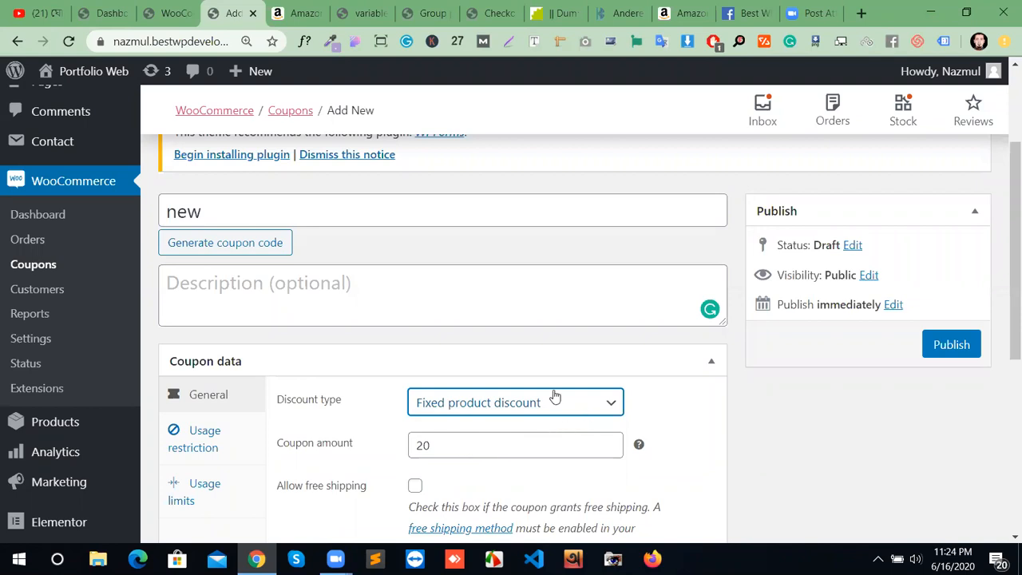
pyautogui.click(578, 401)
pyautogui.click(526, 424)
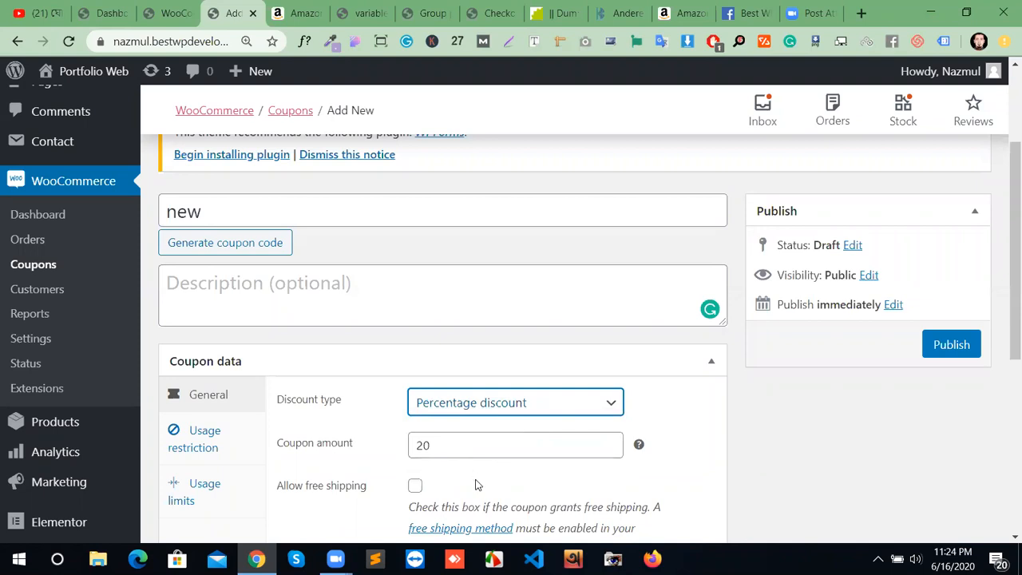
# Step: Set the coupon expiry date to 2020-06-19 and publish the coupon
pyautogui.scroll(-1, 475, 485)
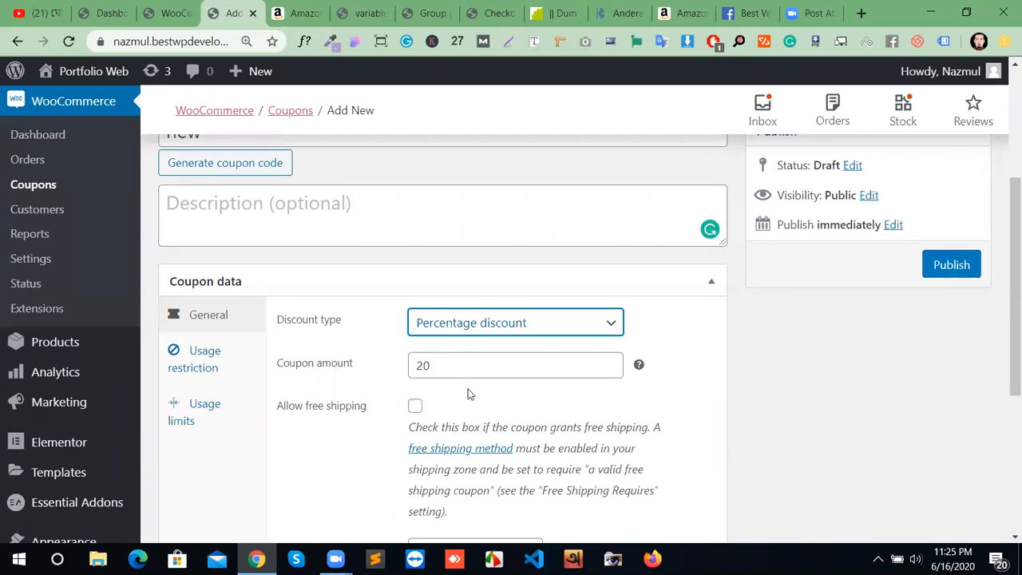
pyautogui.scroll(-3, 469, 394)
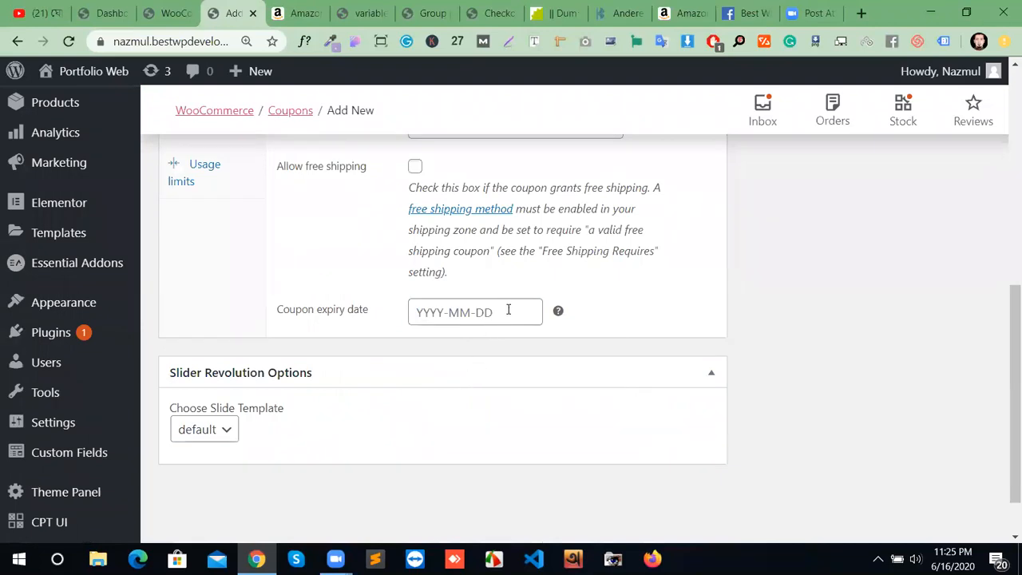
pyautogui.click(518, 313)
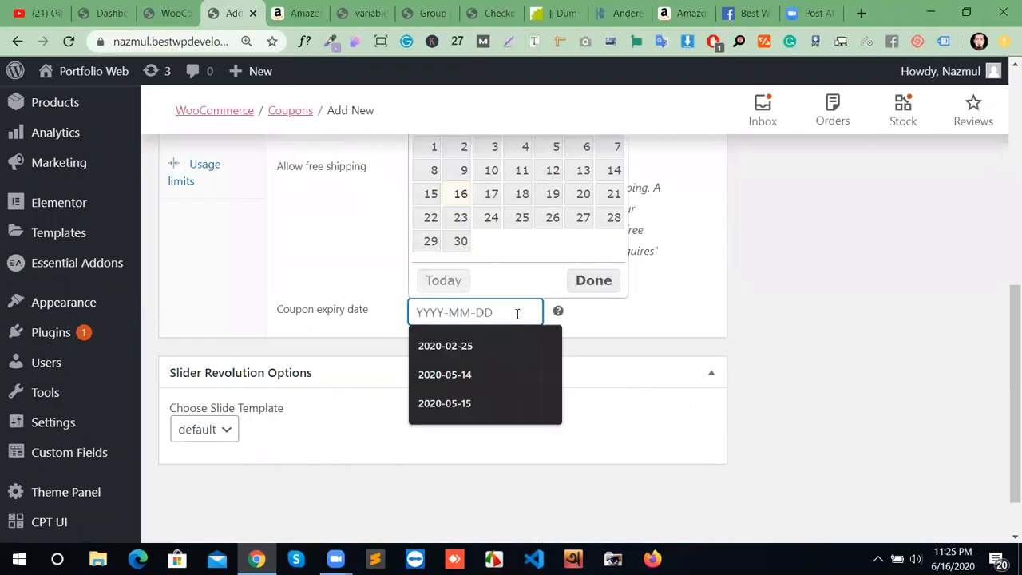
pyautogui.scroll(2, 516, 317)
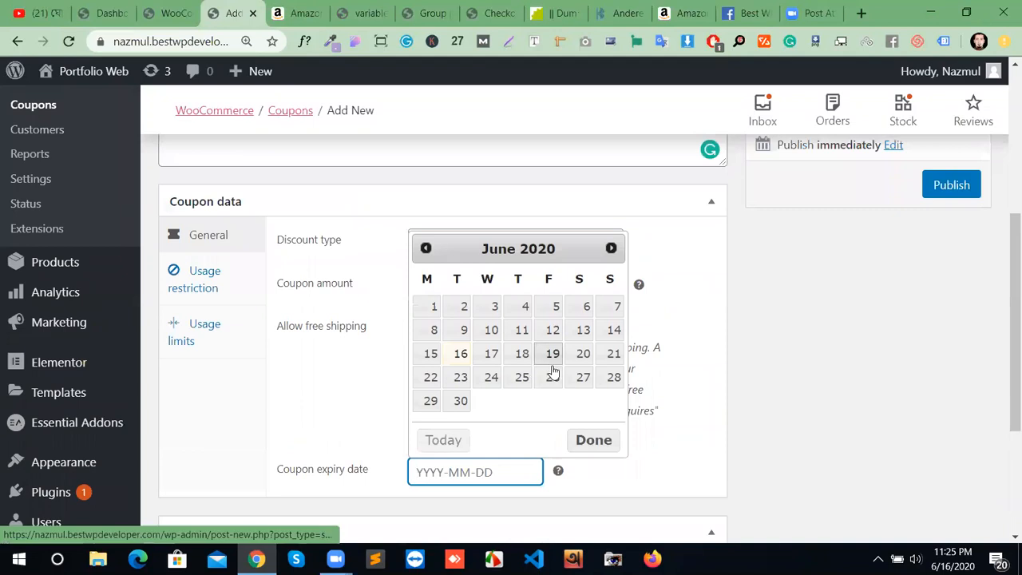
pyautogui.click(552, 356)
pyautogui.scroll(-2, 404, 479)
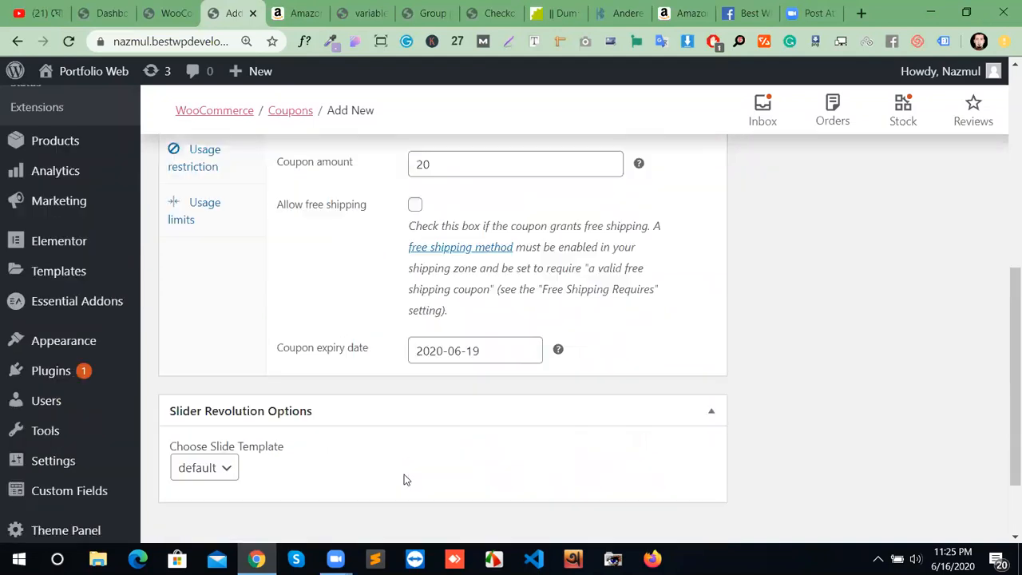
pyautogui.scroll(4, 637, 459)
pyautogui.click(945, 352)
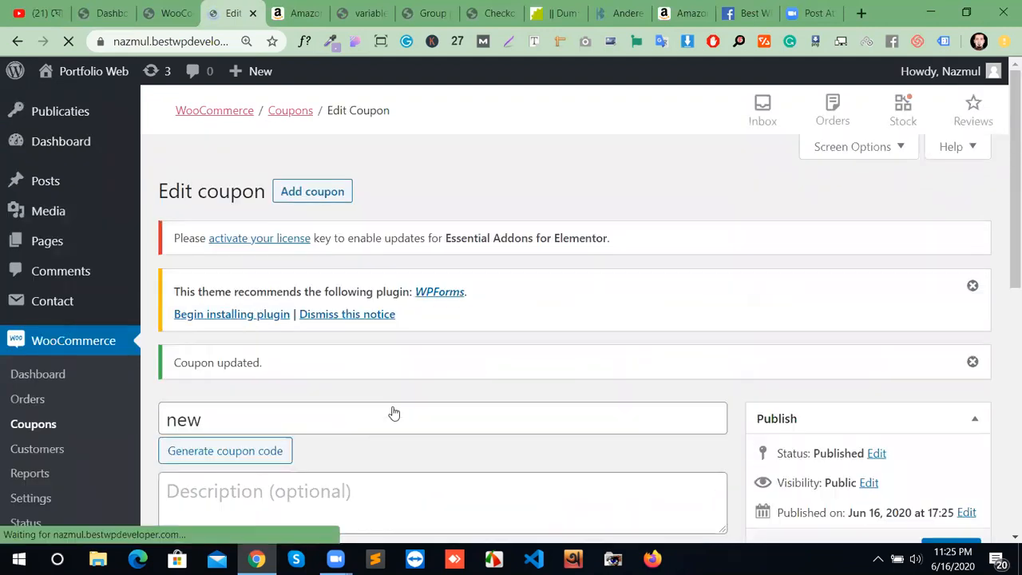
# Step: Look over the published coupon's settings and return to the Coupons list
pyautogui.scroll(-2, 423, 363)
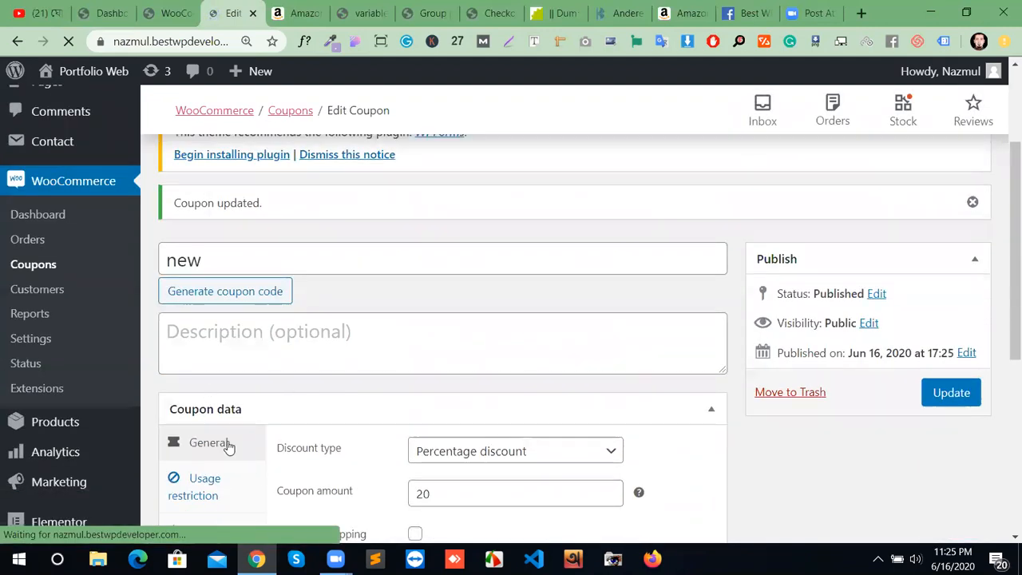
pyautogui.scroll(-2, 229, 446)
pyautogui.scroll(3, 204, 429)
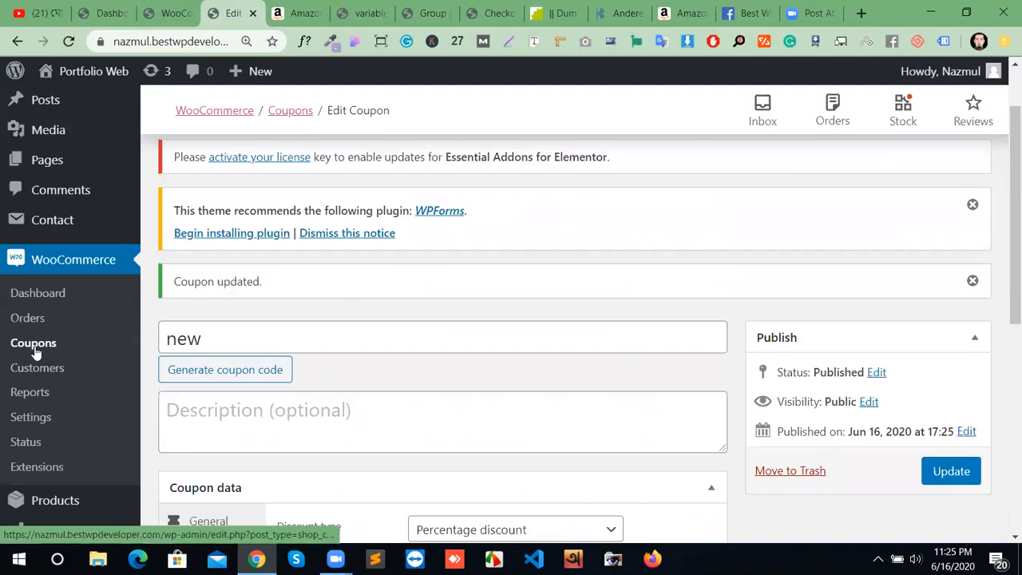
pyautogui.click(59, 349)
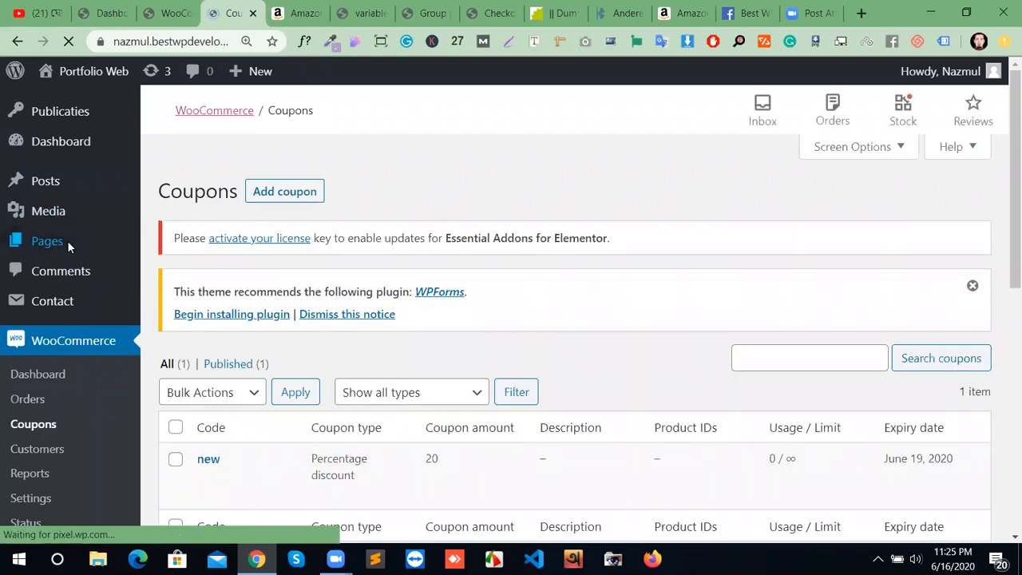
# Step: Open the list of all site pages and view the Shop page in a new browser tab
pyautogui.moveTo(69, 247)
pyautogui.click(203, 251)
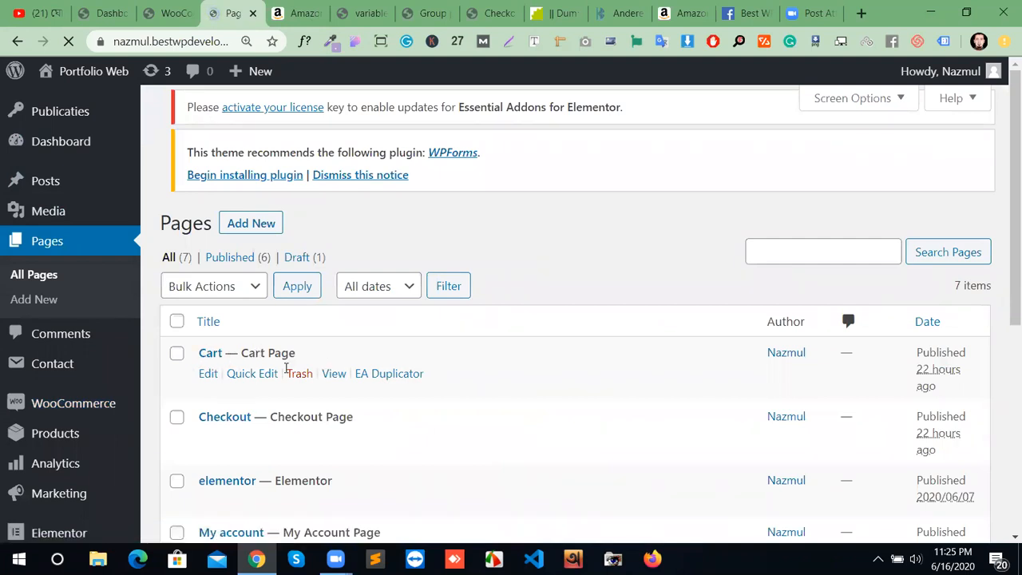
pyautogui.scroll(-1, 292, 419)
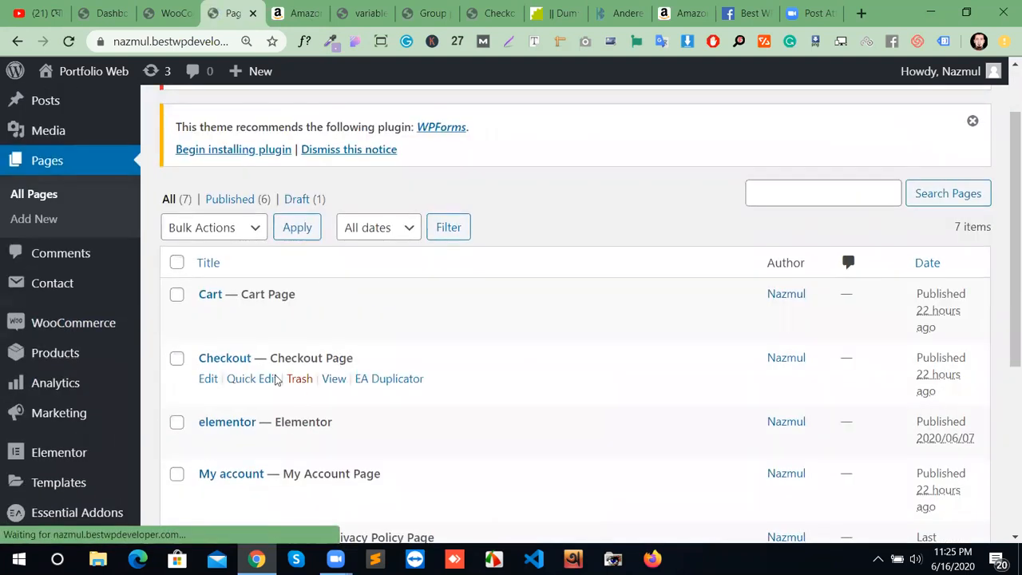
pyautogui.scroll(-2, 340, 361)
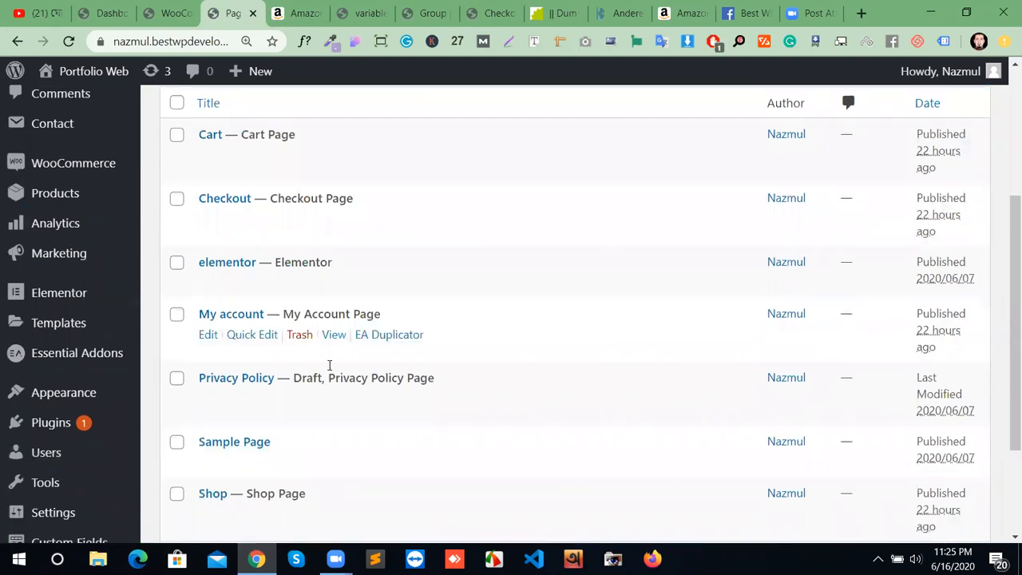
pyautogui.scroll(-1, 296, 397)
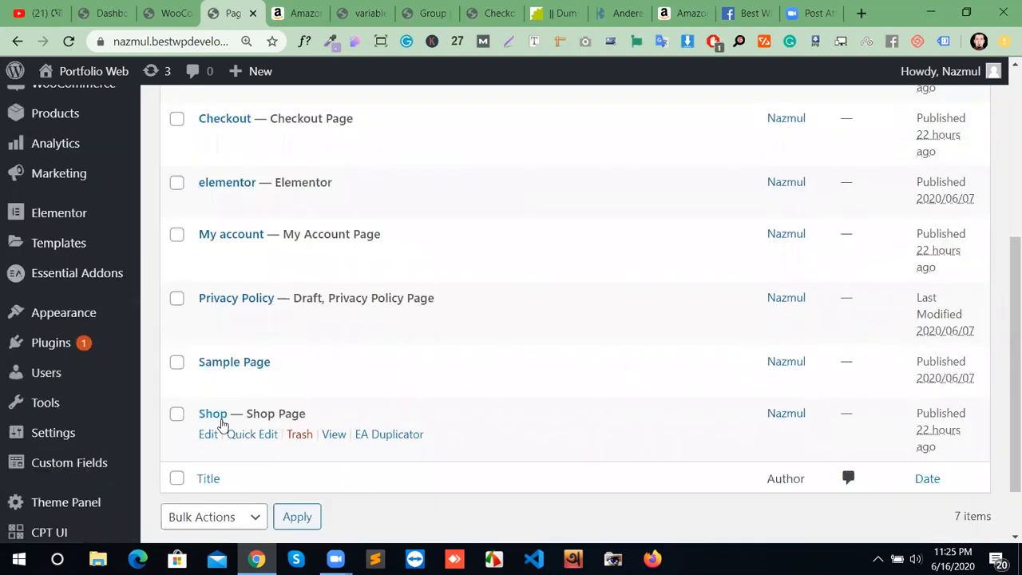
pyautogui.keyDown('ctrl'); pyautogui.click(336, 435); pyautogui.keyUp('ctrl')
pyautogui.click(393, 15)
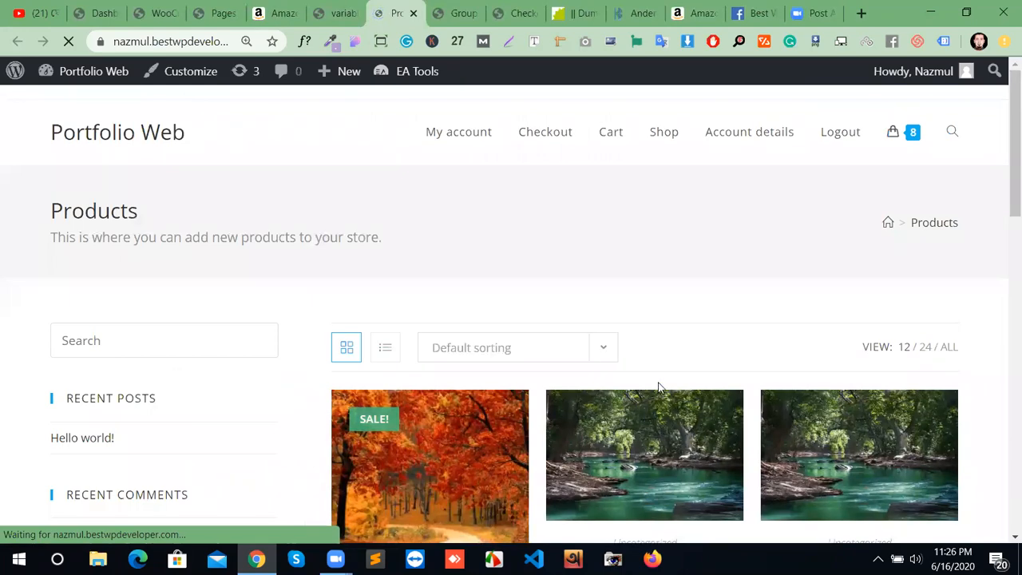
# Step: Browse the Shop page, add the Amar name product to the cart, and open the cart page
pyautogui.scroll(-5, 639, 400)
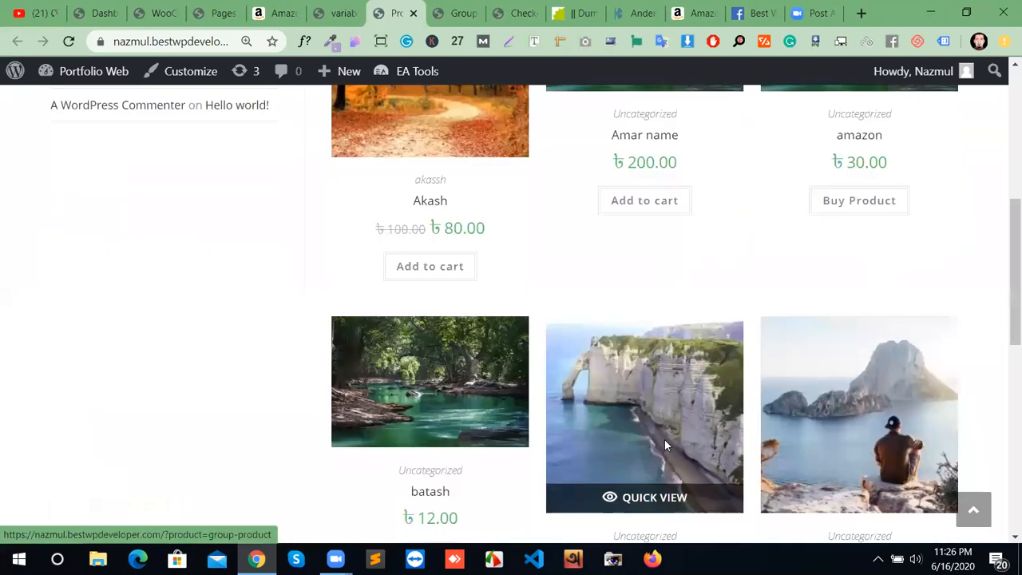
pyautogui.scroll(-6, 664, 446)
pyautogui.scroll(8, 662, 448)
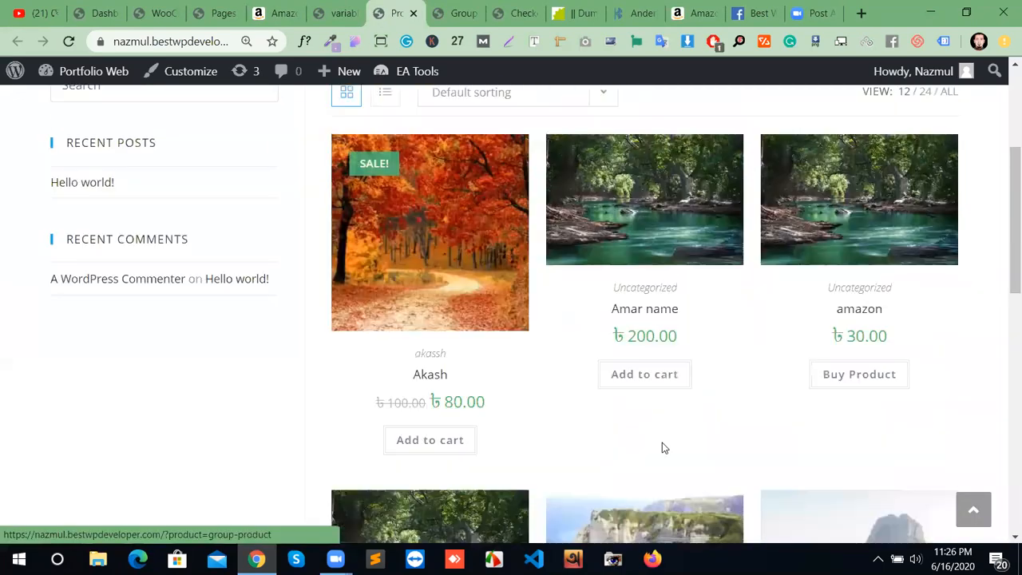
pyautogui.scroll(3, 664, 263)
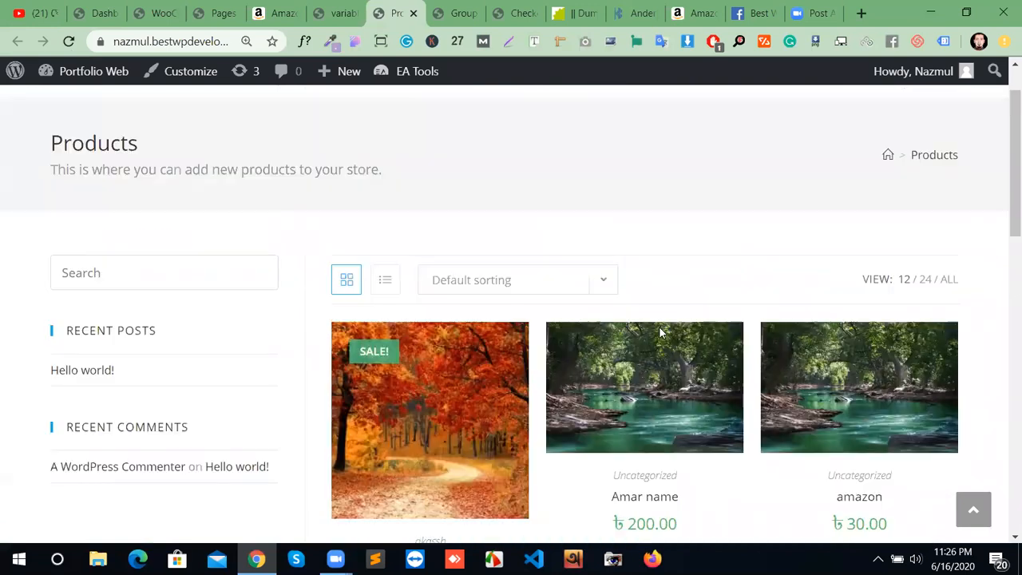
pyautogui.scroll(-5, 651, 493)
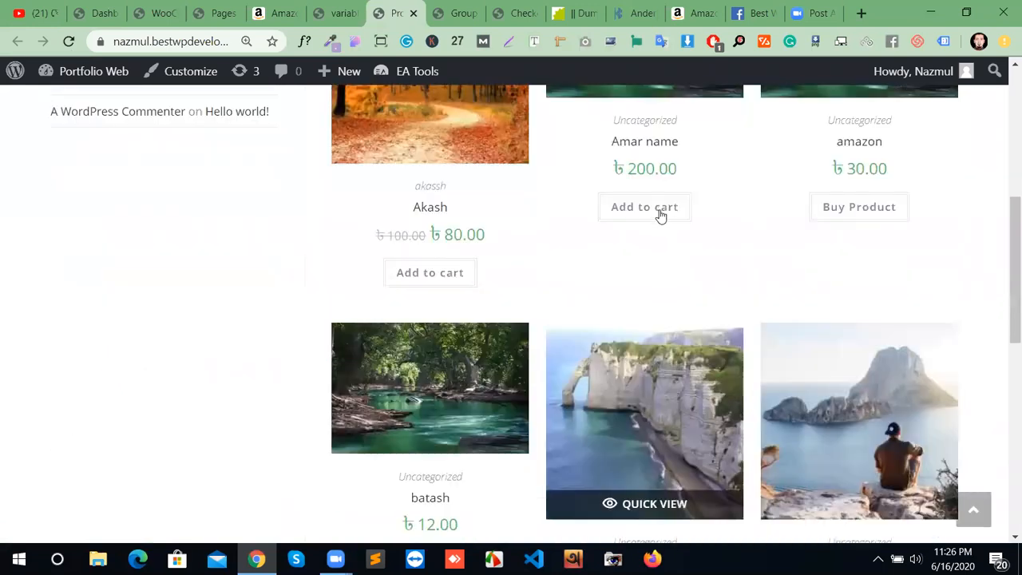
pyautogui.click(660, 210)
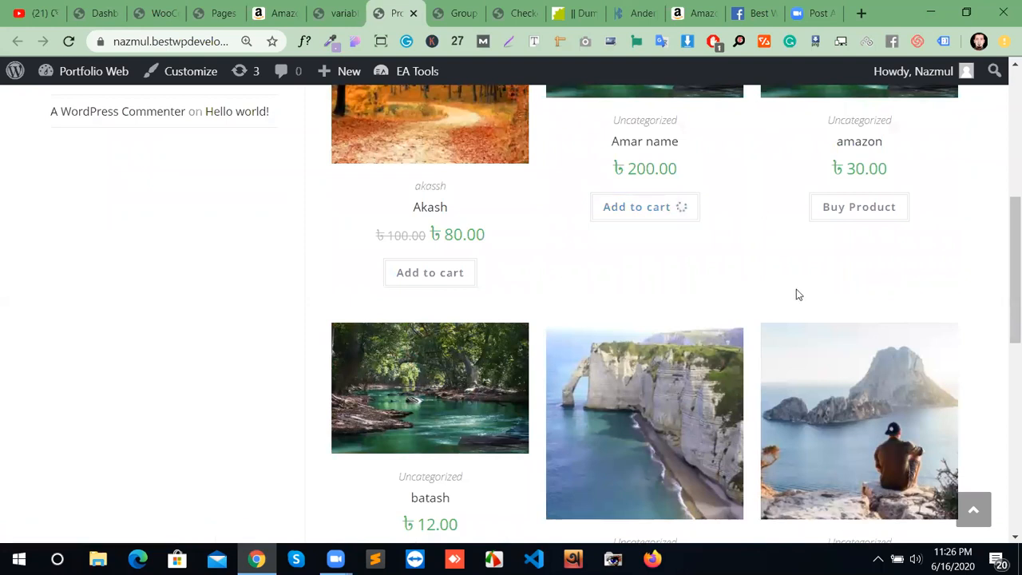
pyautogui.scroll(5, 846, 336)
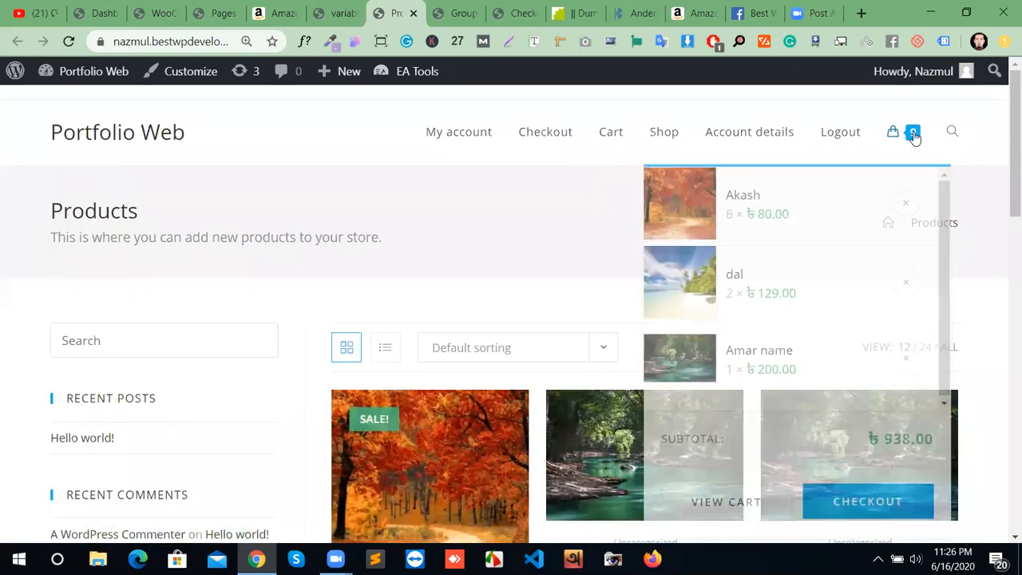
pyautogui.click(913, 135)
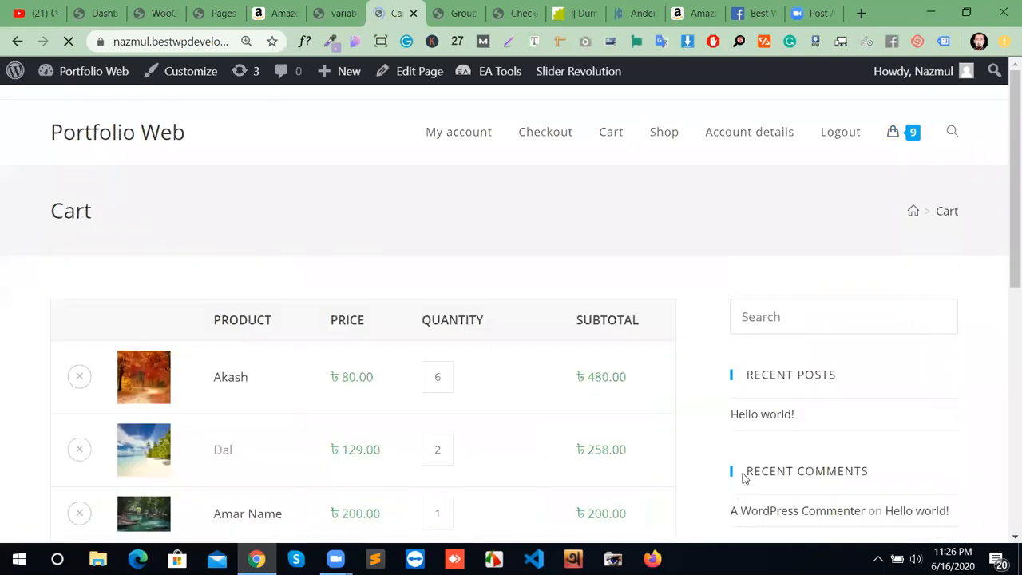
# Step: Remove the Dal and Amar Name products from the cart, leaving only Akash
pyautogui.scroll(-5, 548, 392)
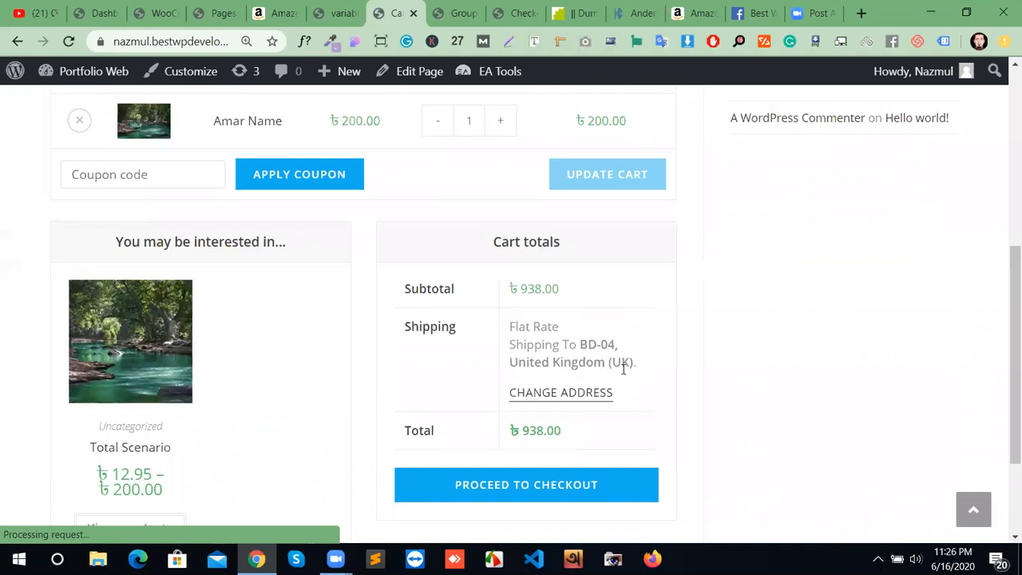
pyautogui.scroll(3, 623, 372)
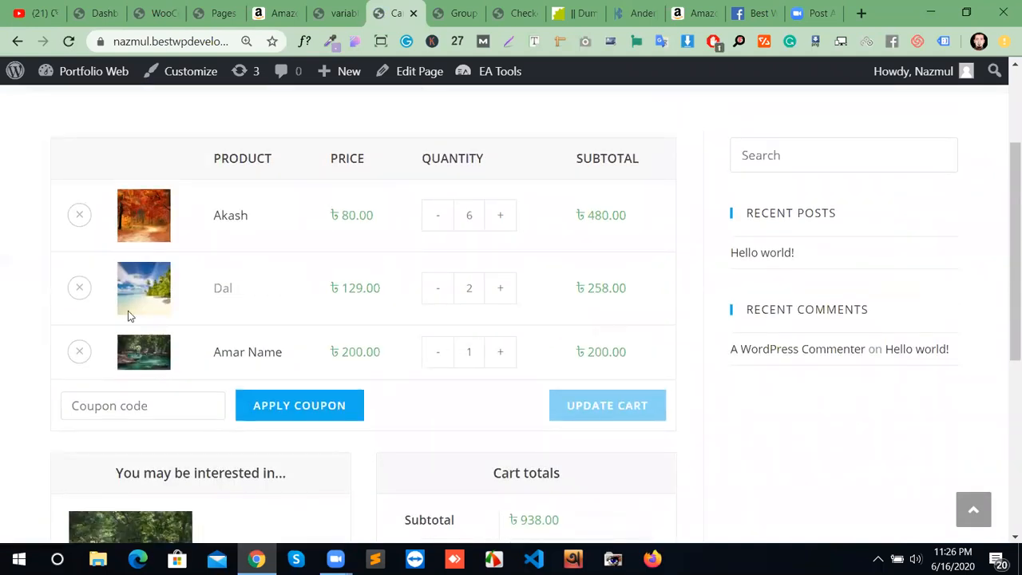
pyautogui.click(79, 288)
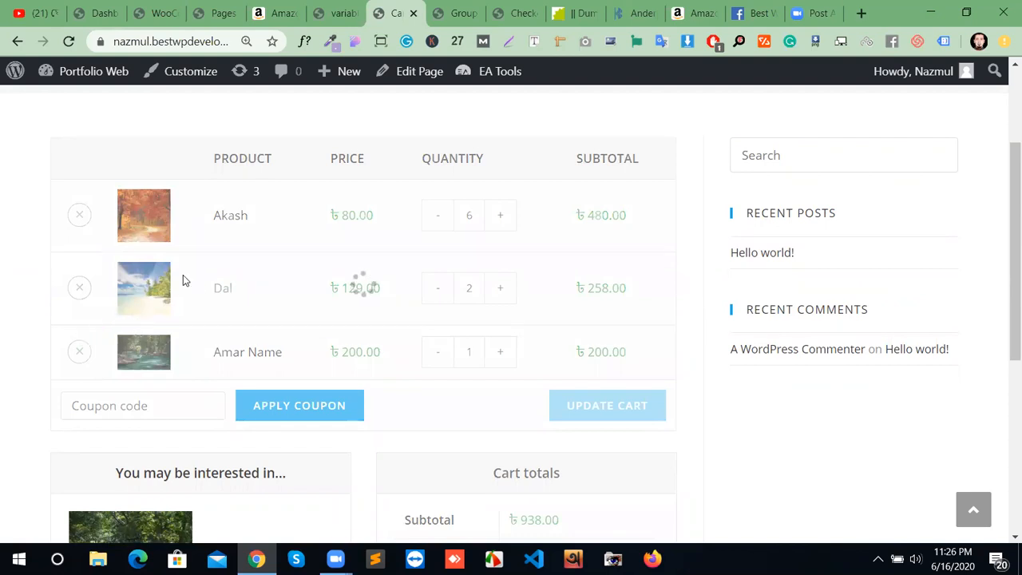
pyautogui.click(80, 357)
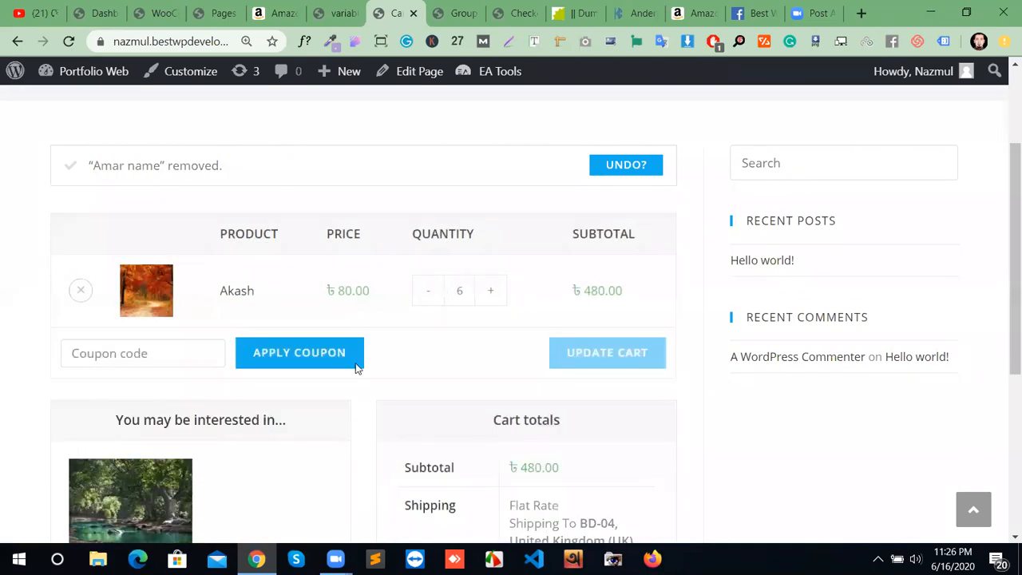
# Step: Apply the coupon code "new" to the cart
pyautogui.click(172, 358)
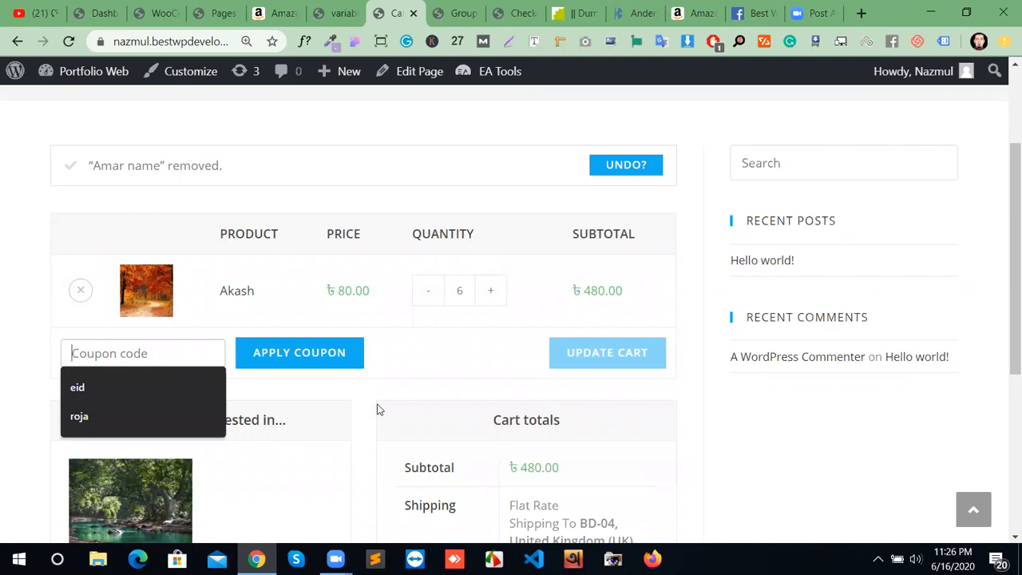
pyautogui.click(337, 389)
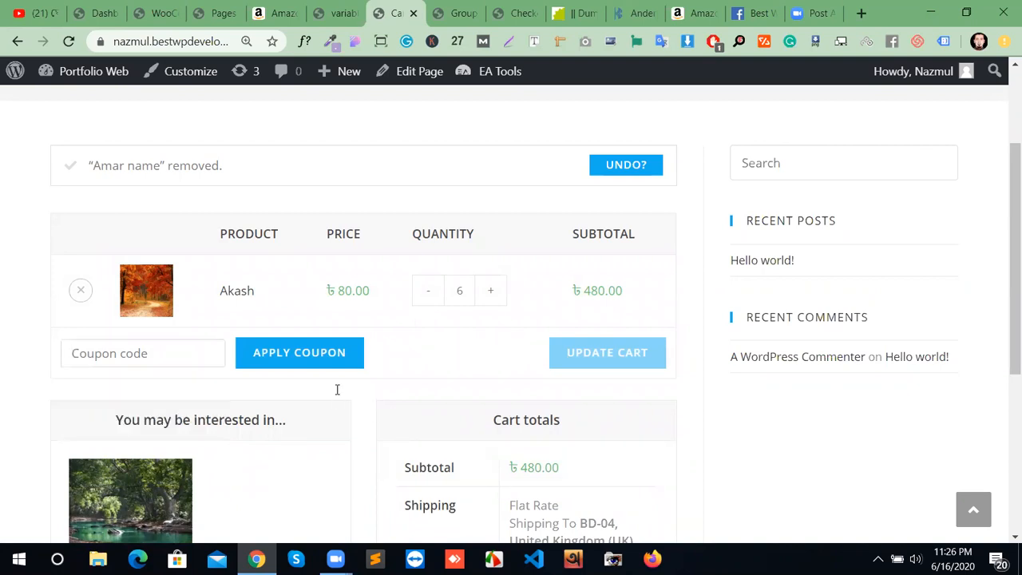
pyautogui.click(150, 351)
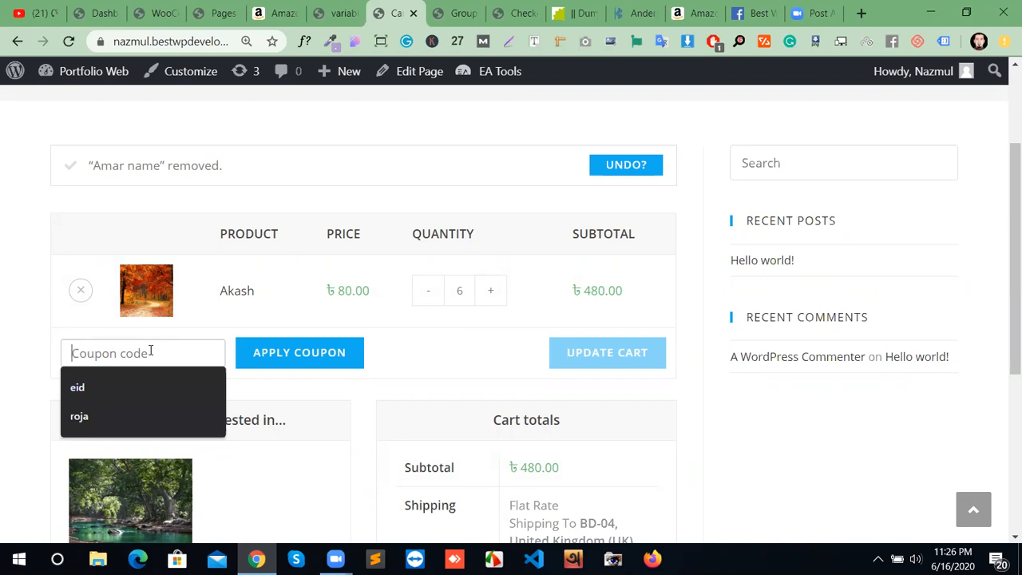
pyautogui.write('new')
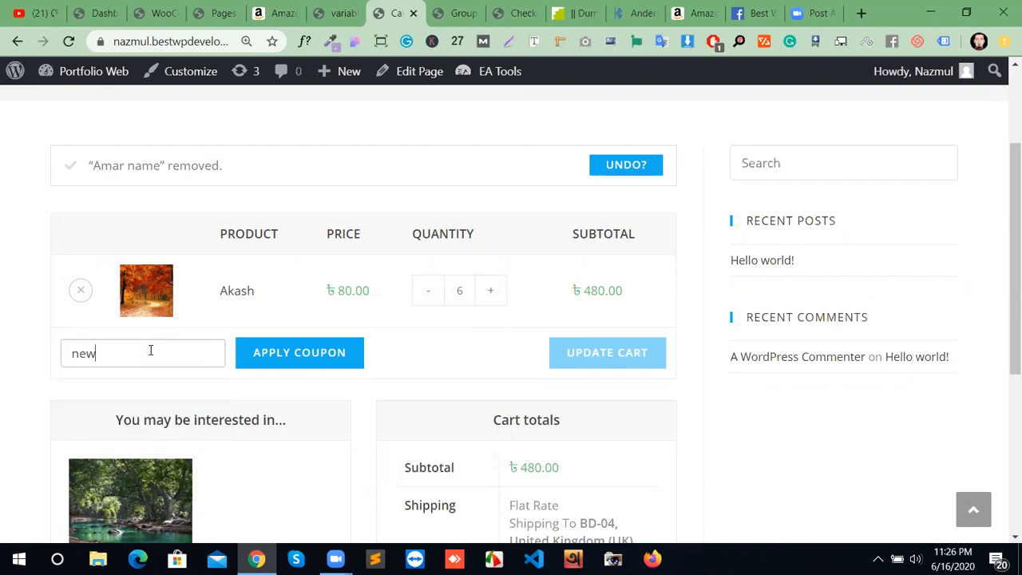
pyautogui.click(304, 356)
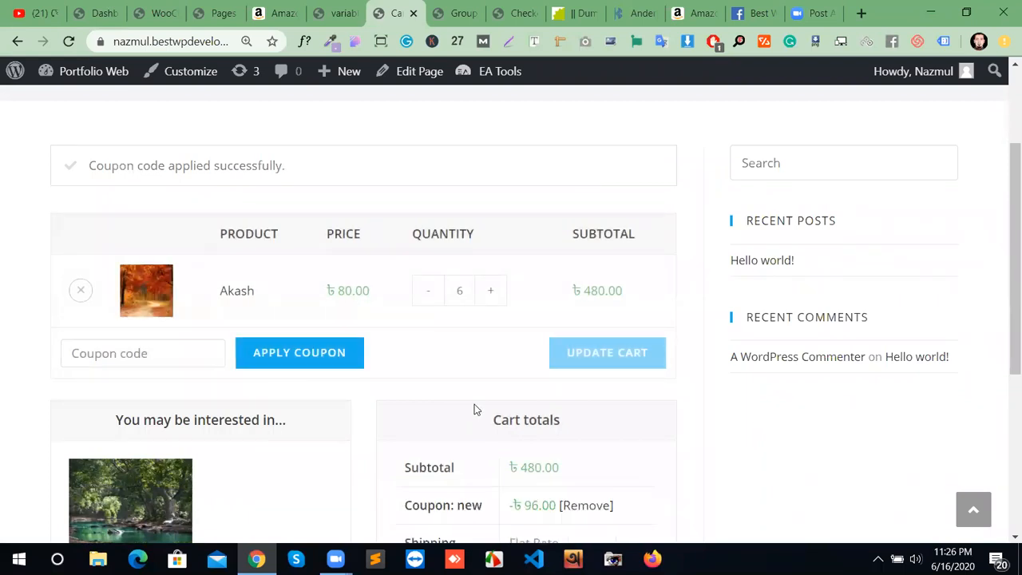
# Step: Compare the cart's subtotal, coupon discount and total with the Akash line item
pyautogui.scroll(-2, 532, 416)
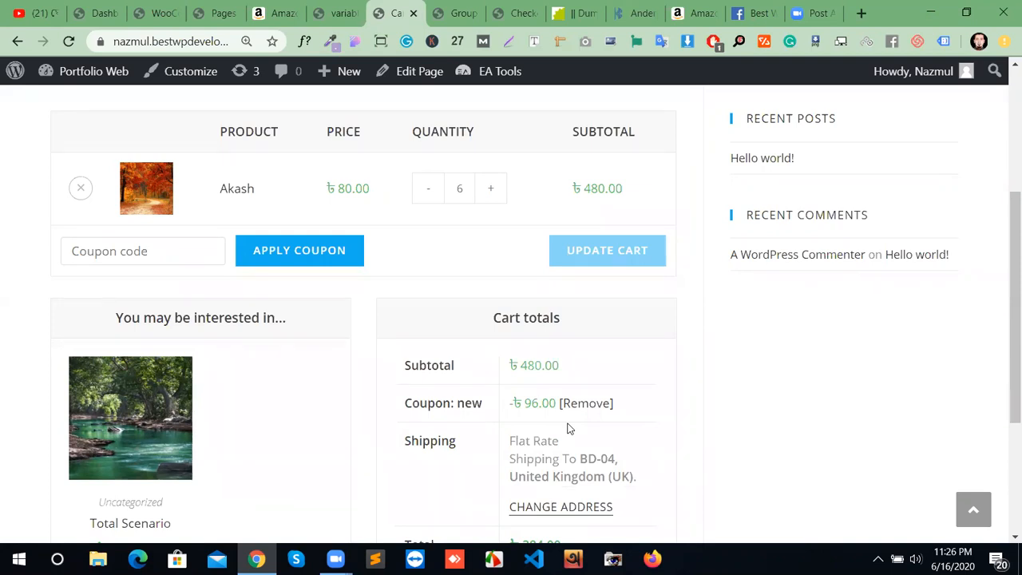
pyautogui.scroll(-4, 569, 429)
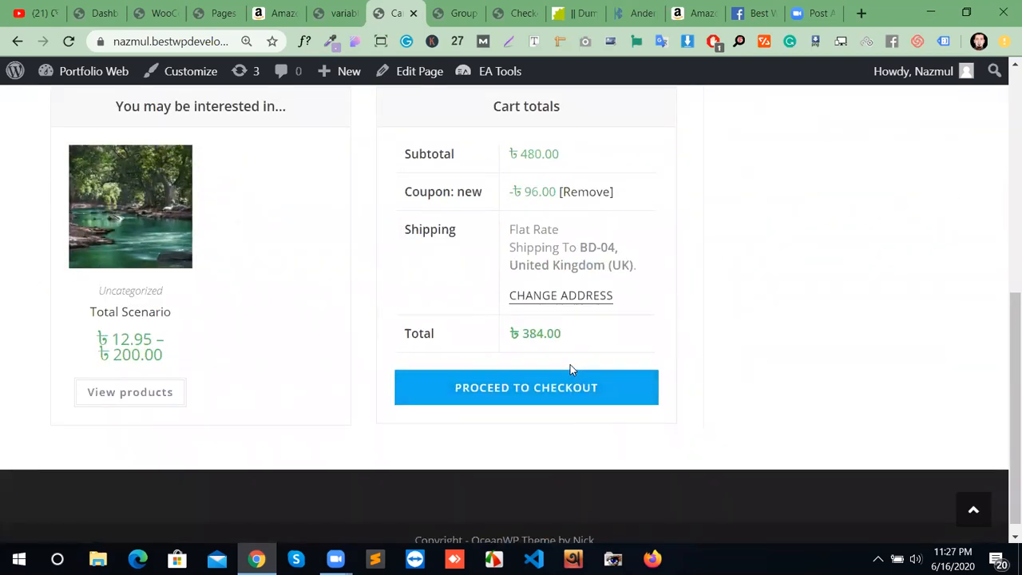
pyautogui.scroll(4, 502, 346)
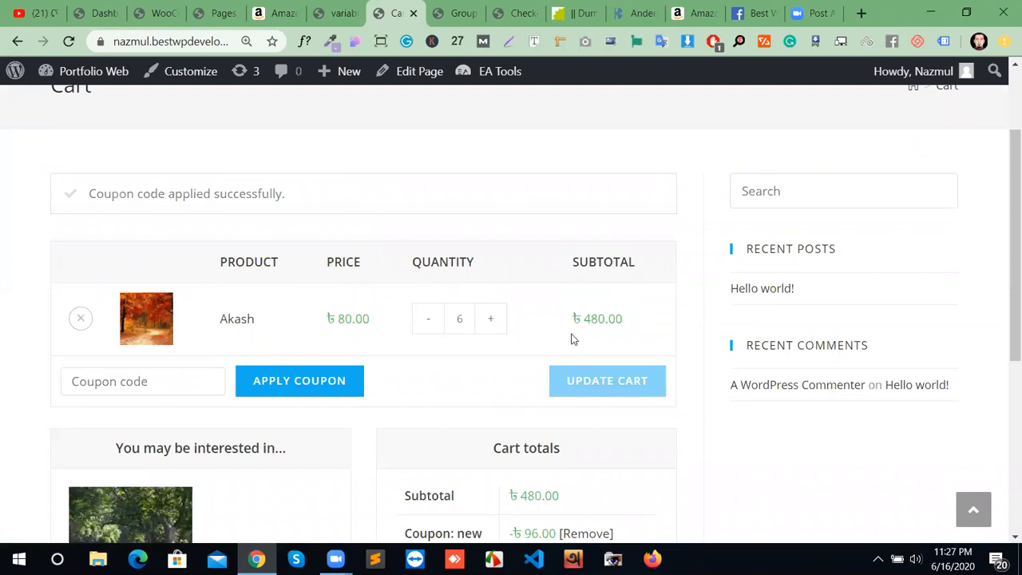
pyautogui.scroll(-2, 581, 331)
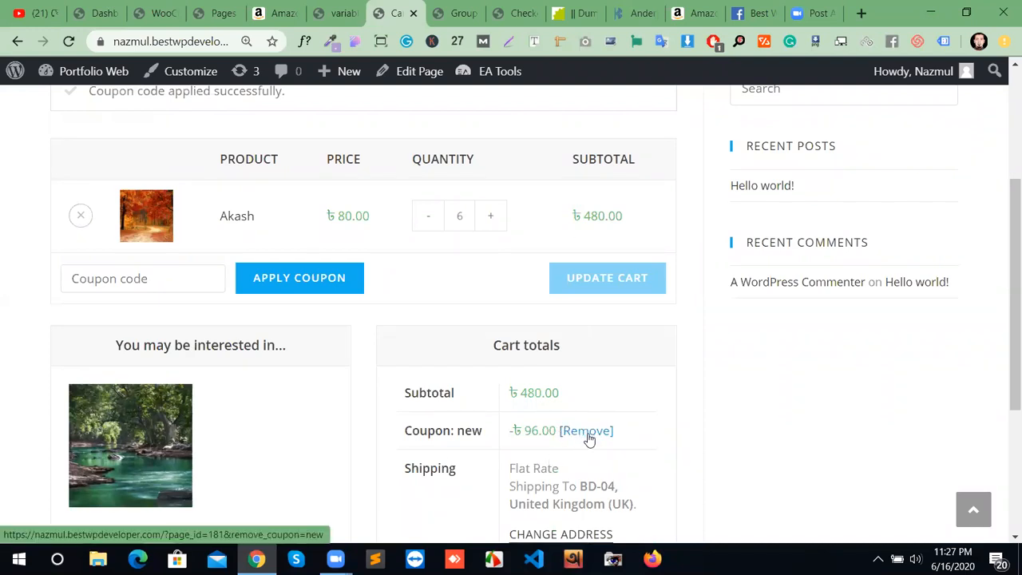
pyautogui.scroll(-3, 593, 445)
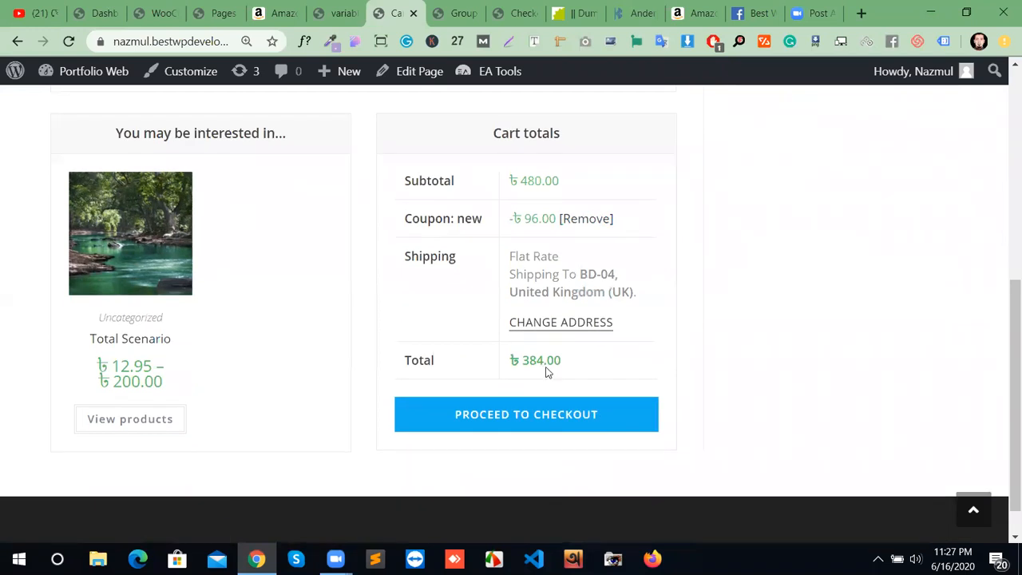
pyautogui.scroll(5, 263, 365)
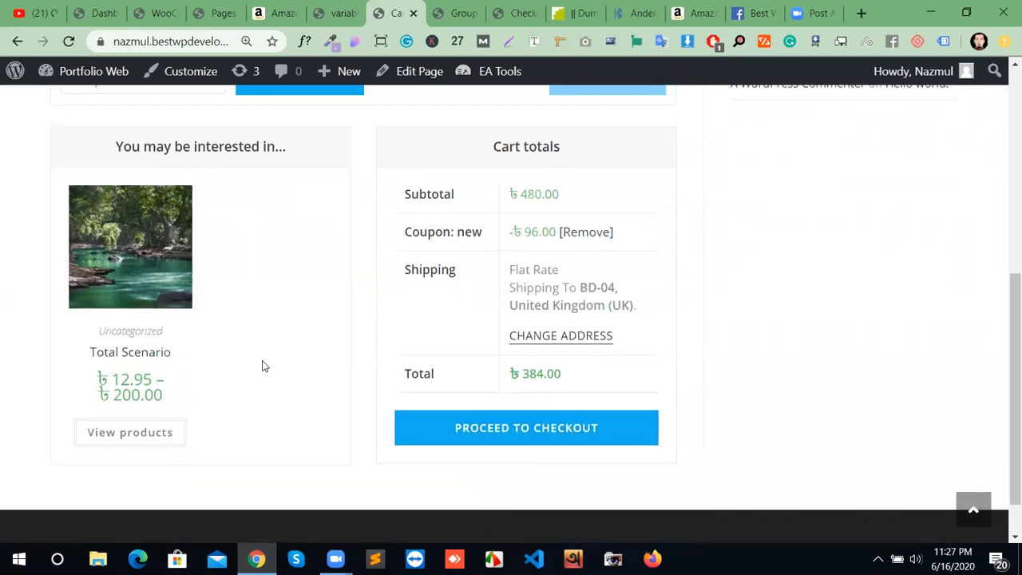
pyautogui.scroll(-1, 184, 419)
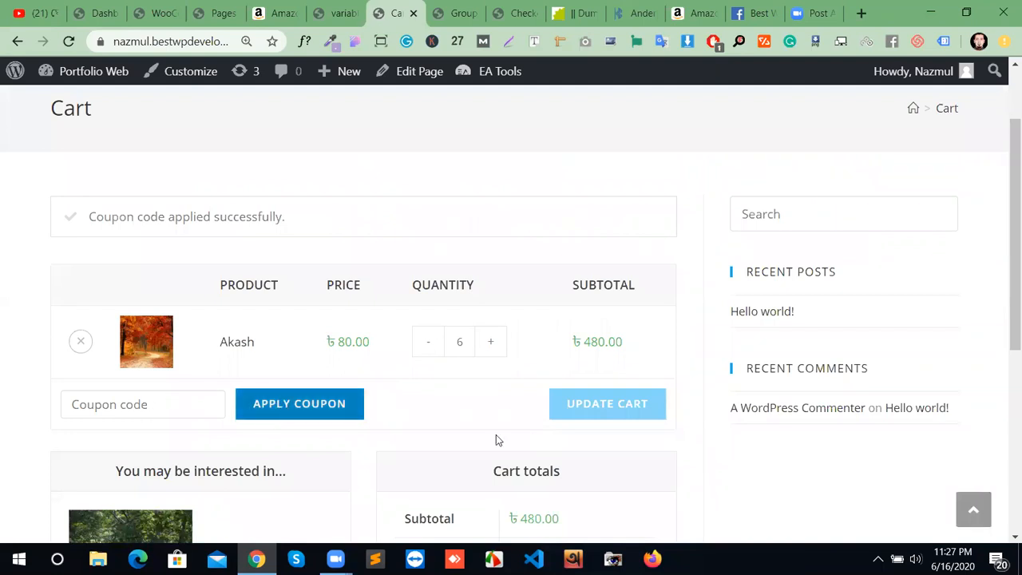
# Step: Return to the browser tab with the admin Pages list, open WooCommerce Customers, and look over the customer table
pyautogui.click(339, 13)
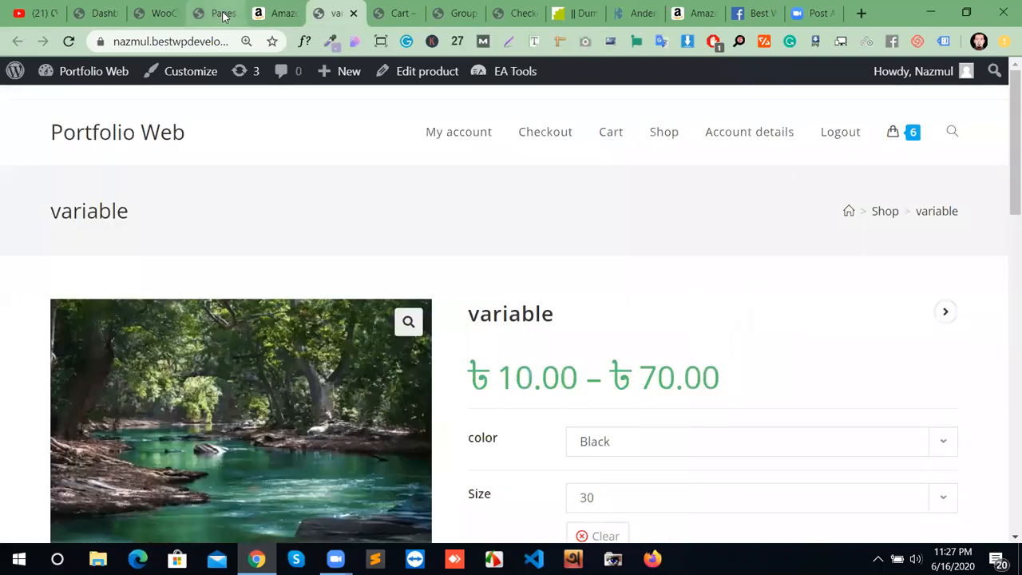
pyautogui.click(218, 12)
pyautogui.click(165, 14)
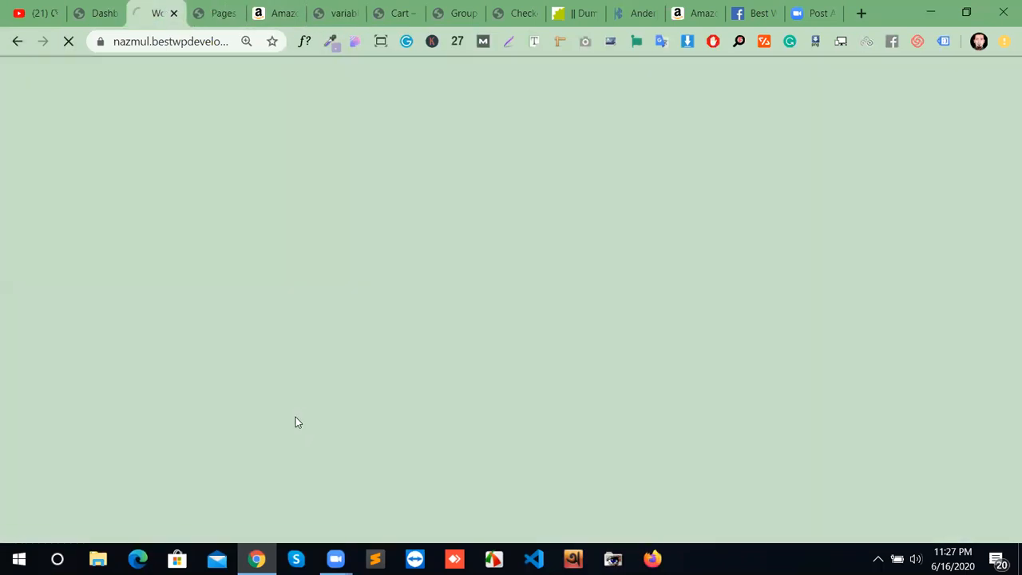
pyautogui.click(284, 14)
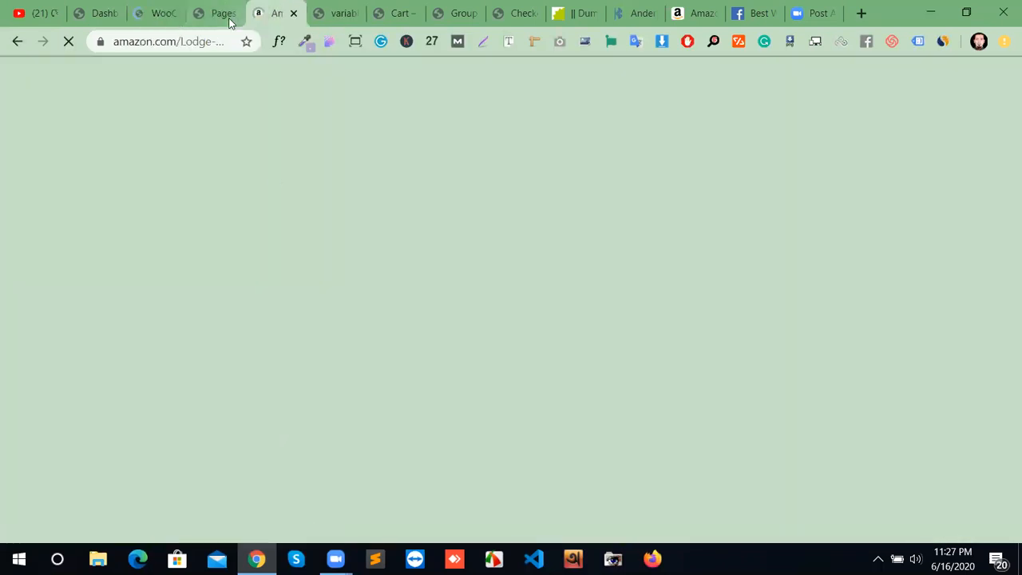
pyautogui.click(149, 13)
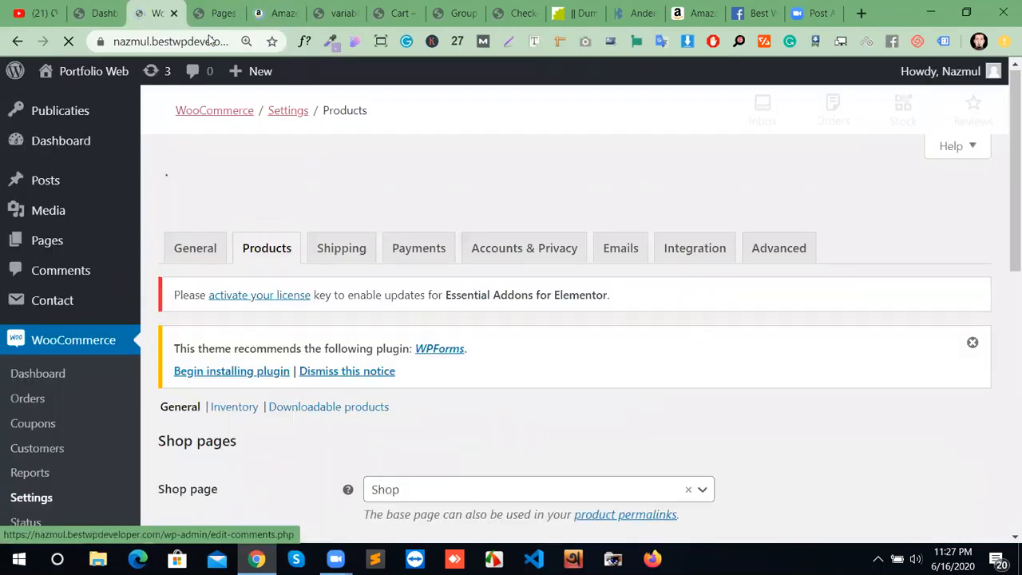
pyautogui.click(217, 14)
pyautogui.click(267, 16)
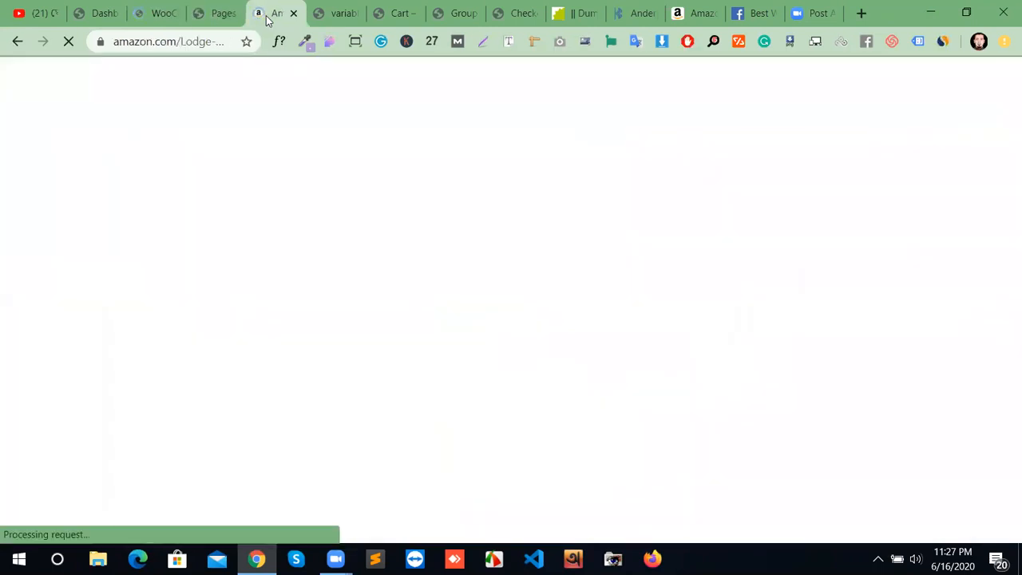
pyautogui.click(224, 16)
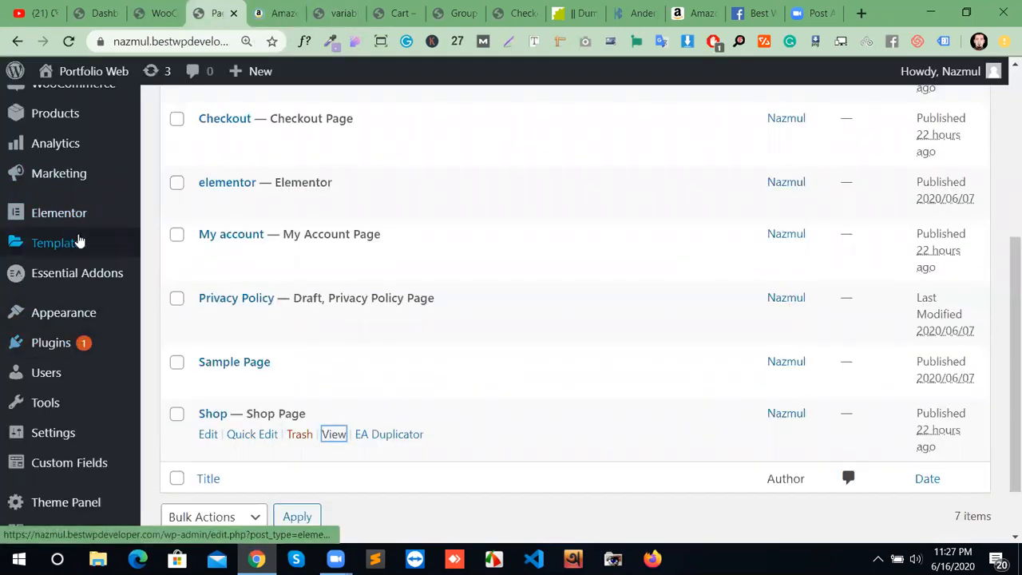
pyautogui.scroll(2, 78, 244)
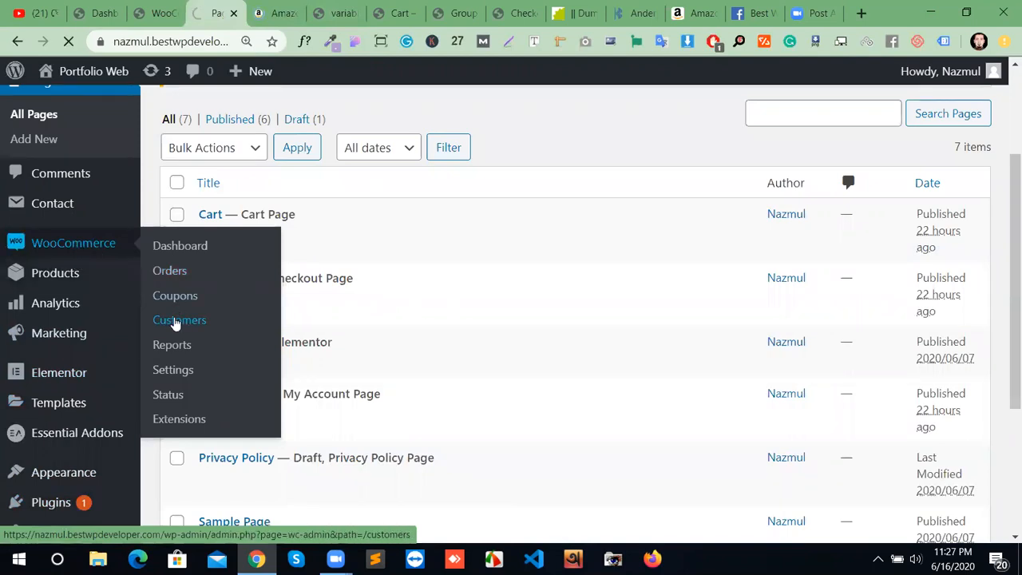
pyautogui.click(213, 320)
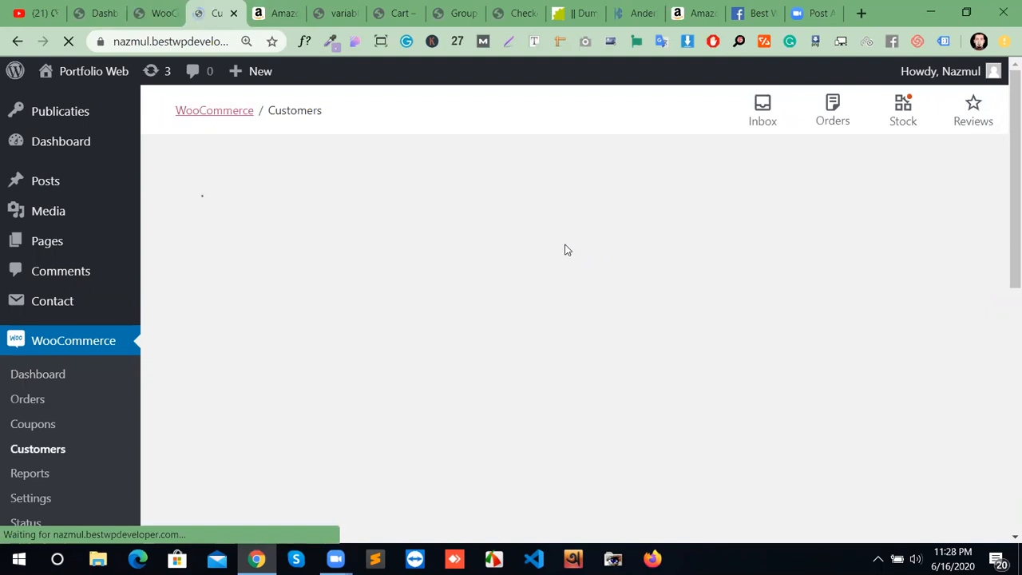
pyautogui.scroll(-1, 475, 306)
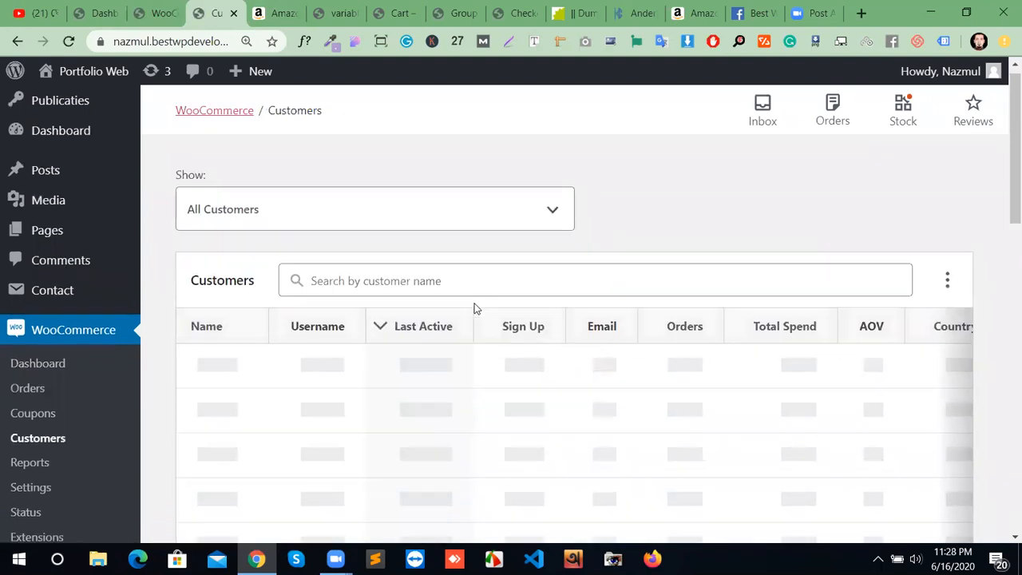
pyautogui.scroll(-1, 475, 308)
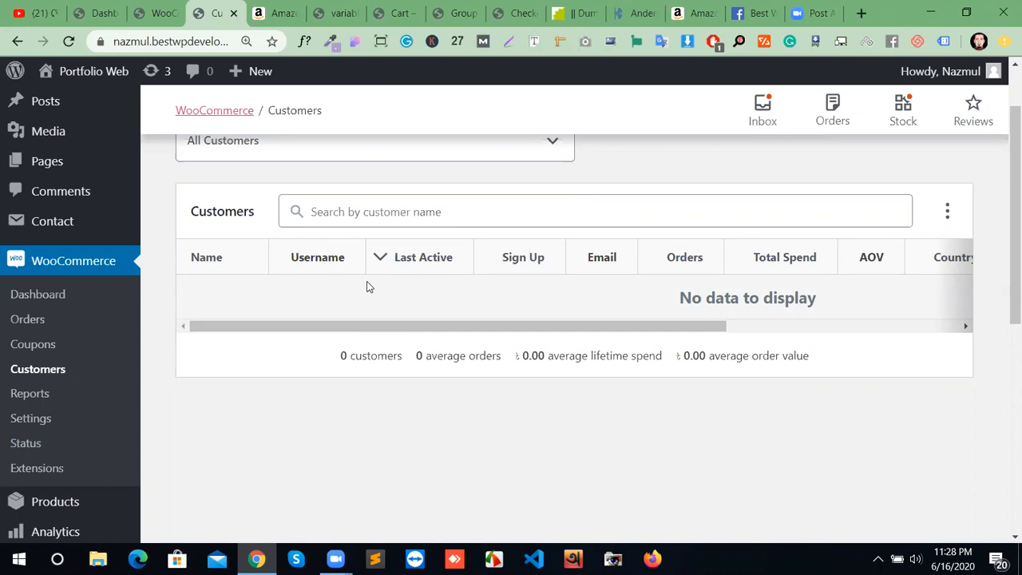
# Step: Open the WooCommerce Reports and look at the Orders sales by date for the last 7 days
pyautogui.click(42, 397)
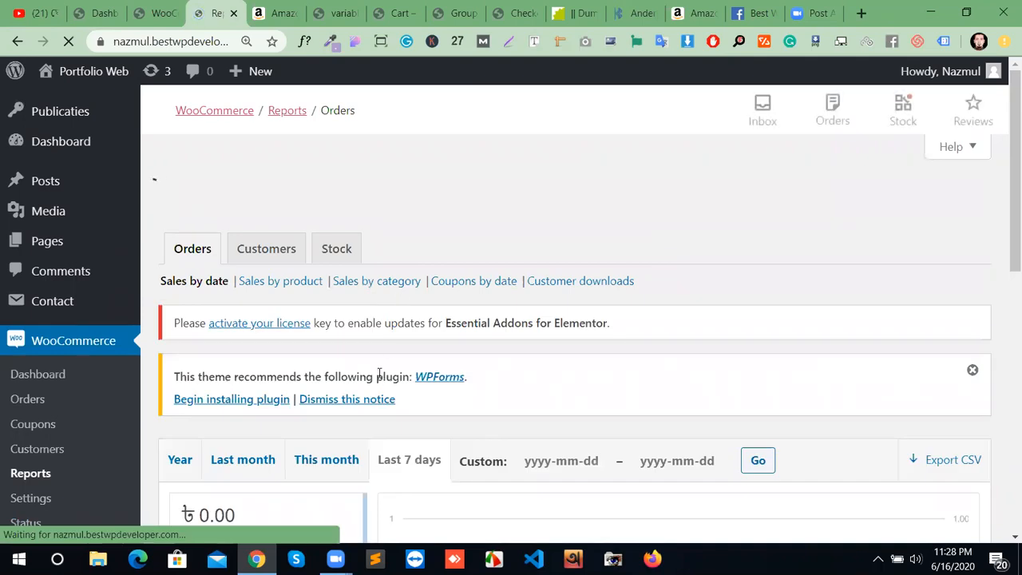
pyautogui.scroll(-2, 379, 376)
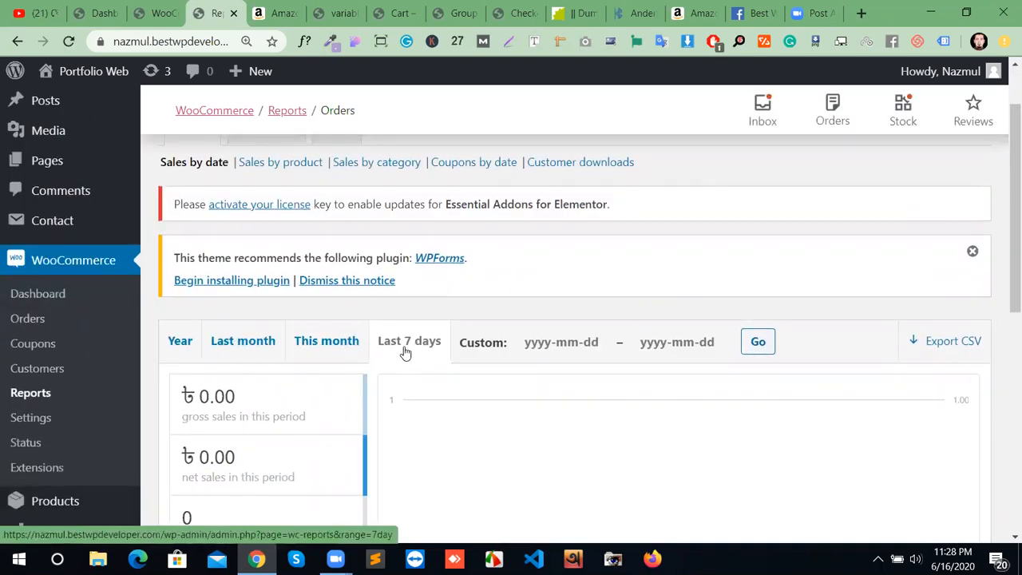
# Step: Check the custom date range picker of the sales-by-date report and look over its sales, orders, refund, shipping and coupon figures
pyautogui.click(549, 345)
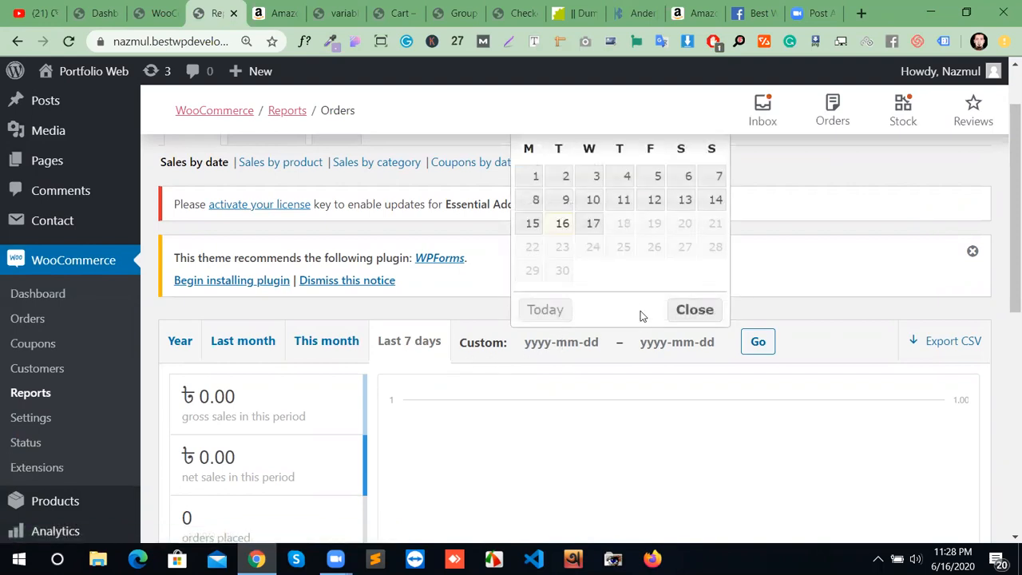
pyautogui.click(615, 422)
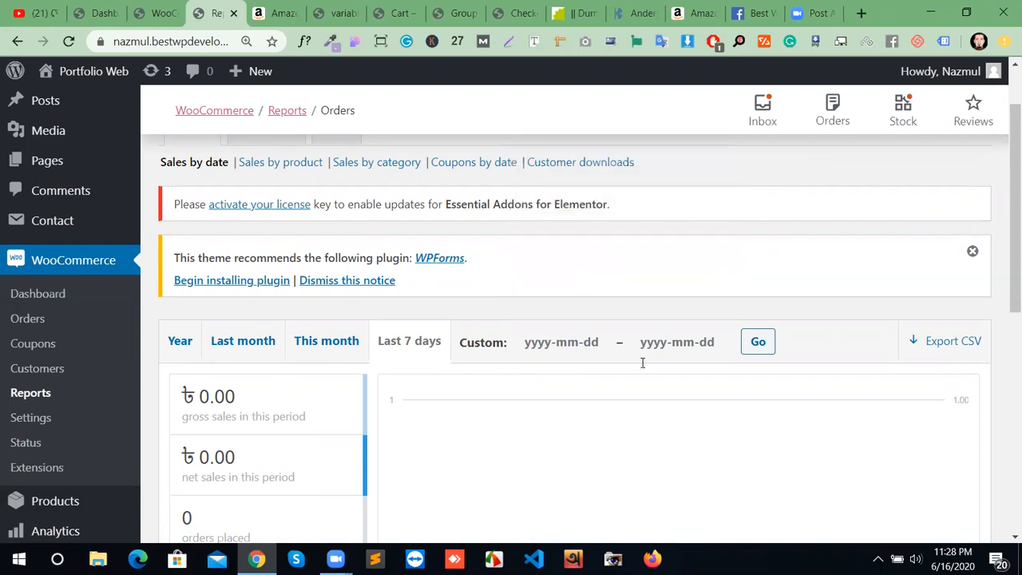
pyautogui.scroll(-1, 184, 335)
pyautogui.moveTo(248, 339)
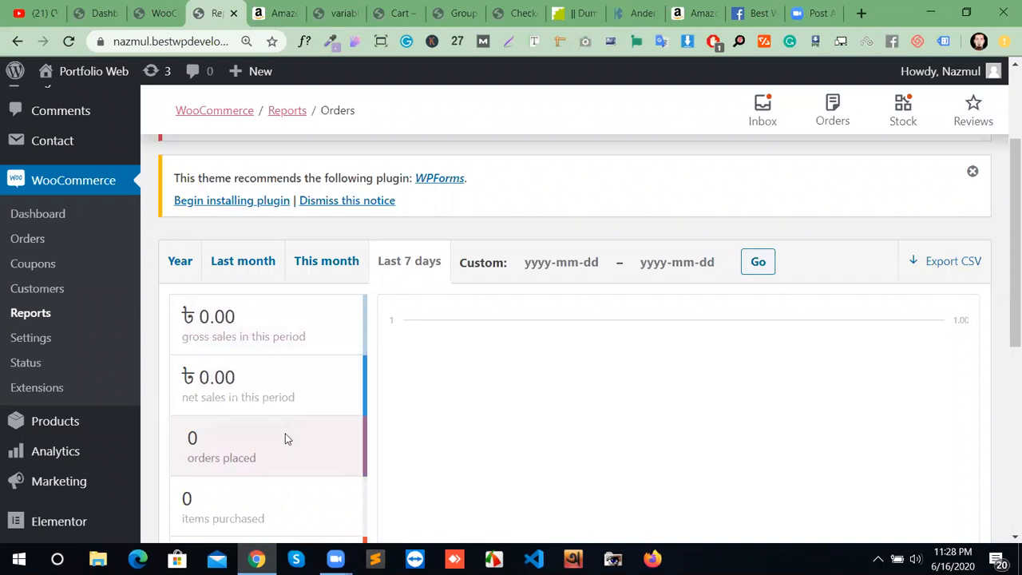
pyautogui.scroll(-4, 284, 439)
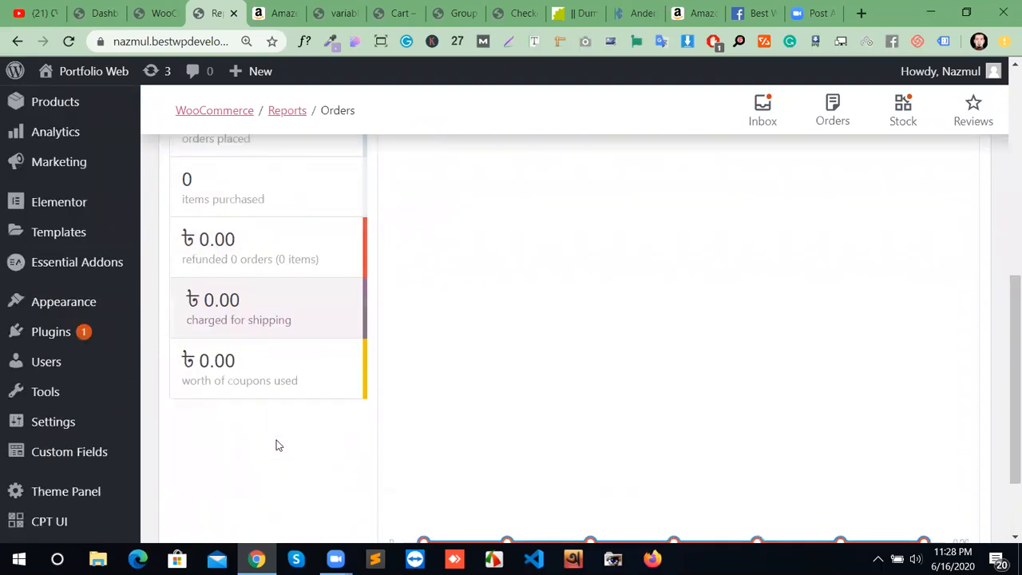
pyautogui.scroll(7, 281, 440)
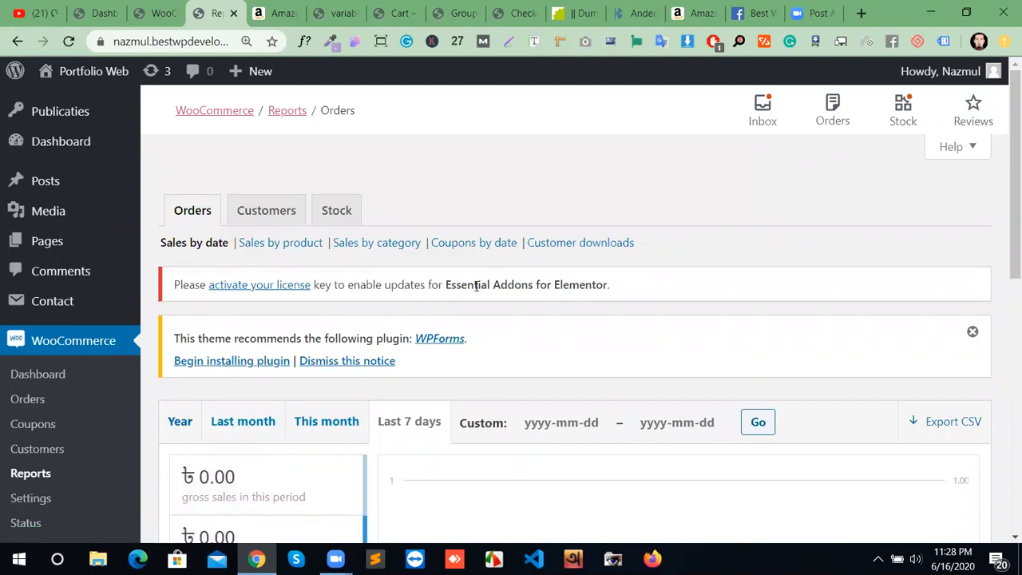
# Step: Open the Sales by product report and look over its product search, top sellers, top freebies and top earners sections
pyautogui.click(271, 244)
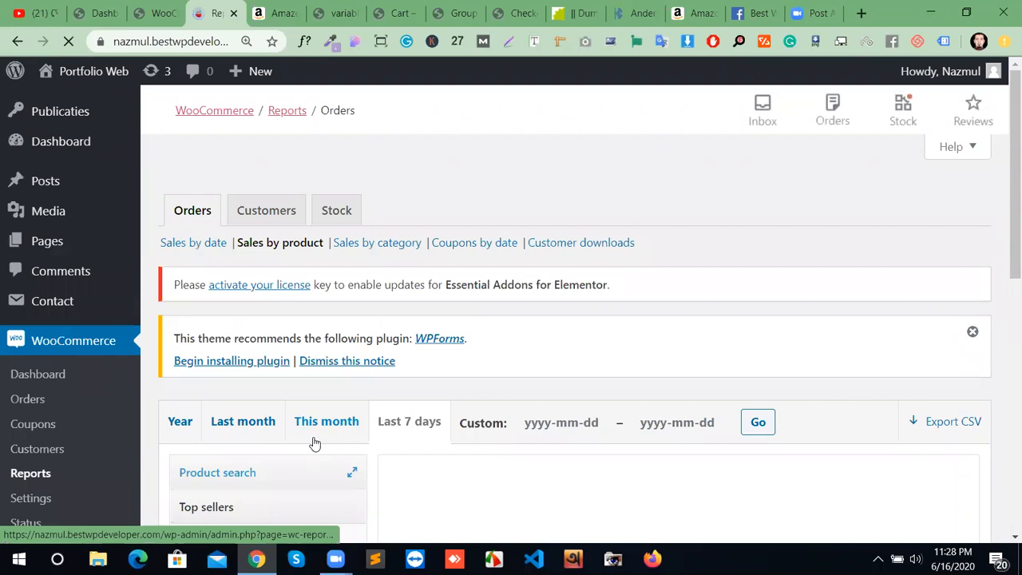
pyautogui.scroll(-2, 315, 444)
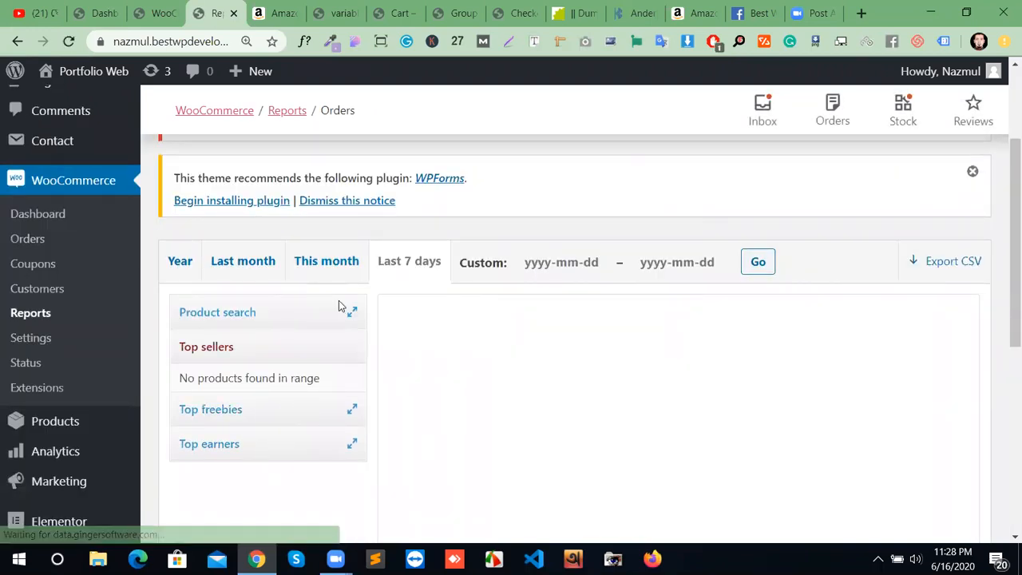
pyautogui.scroll(2, 349, 240)
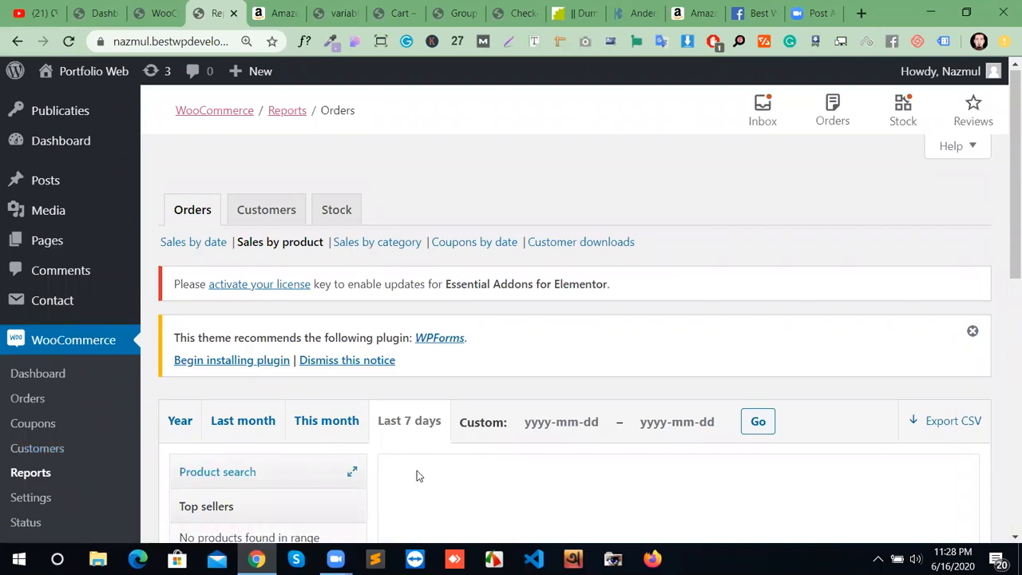
# Step: Open the WooCommerce System status and examine the WordPress environment, server environment, database, post type counts and active plugins
pyautogui.scroll(-1, 413, 465)
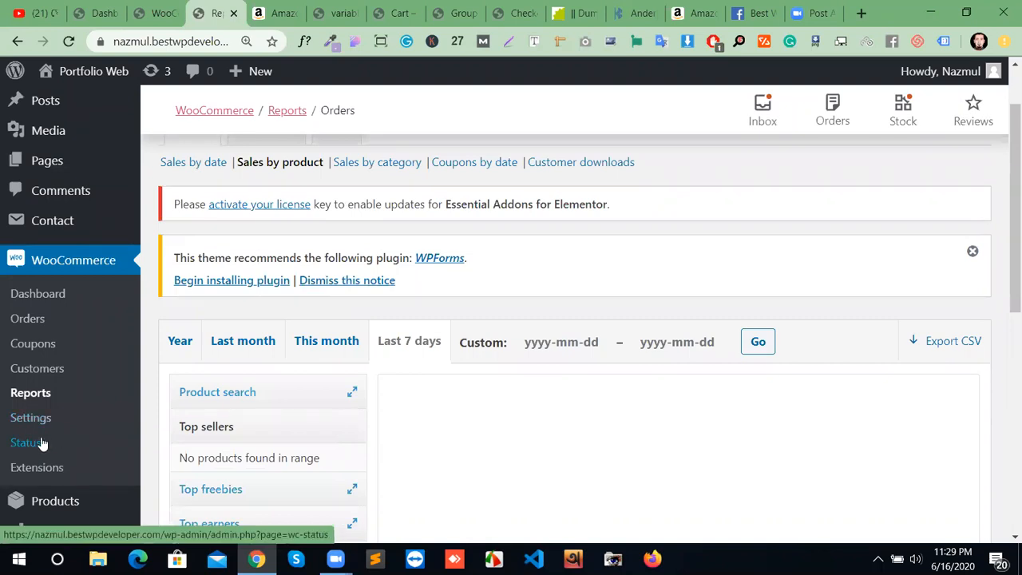
pyautogui.click(12, 441)
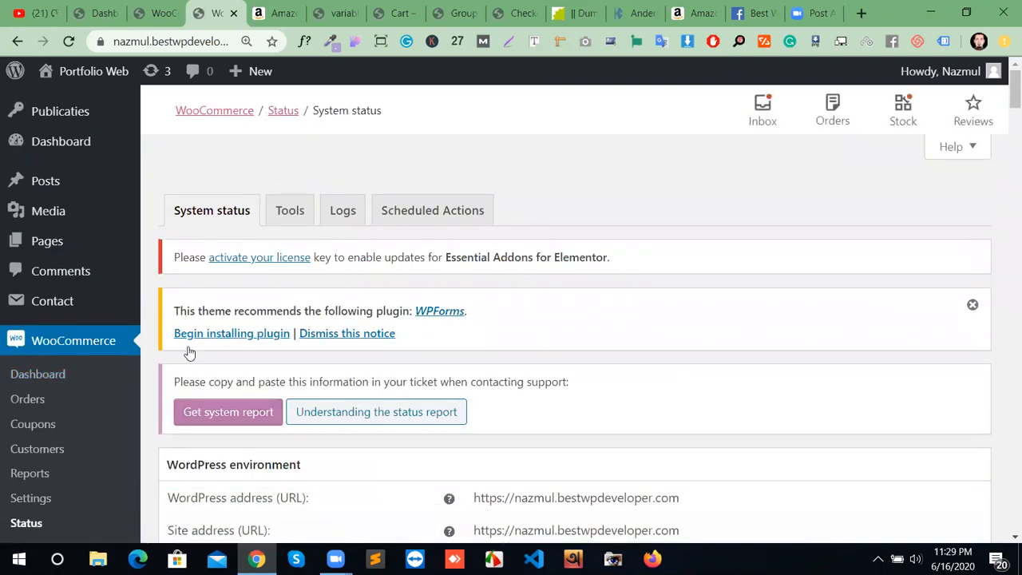
pyautogui.scroll(-2, 453, 428)
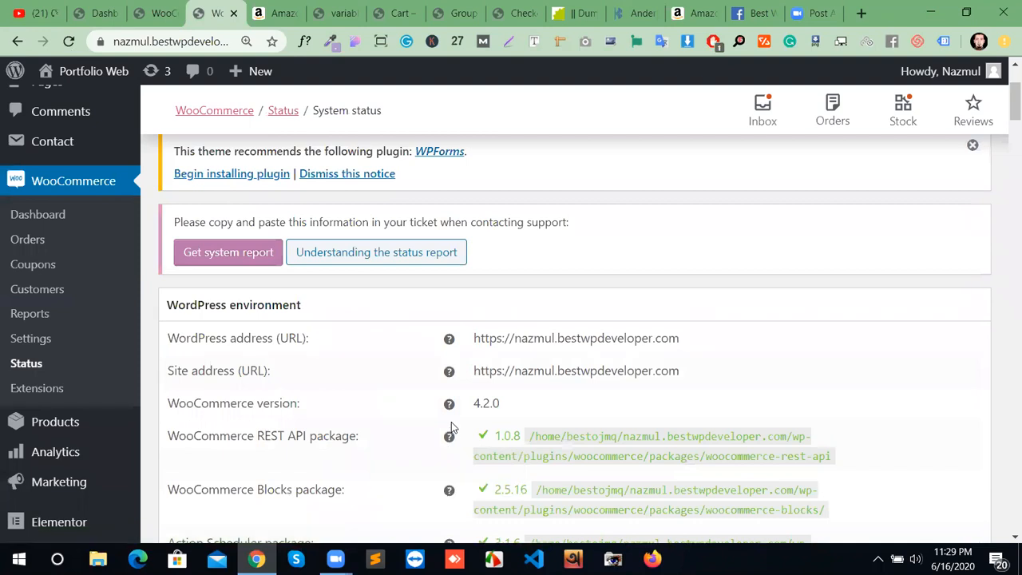
pyautogui.scroll(-3, 580, 388)
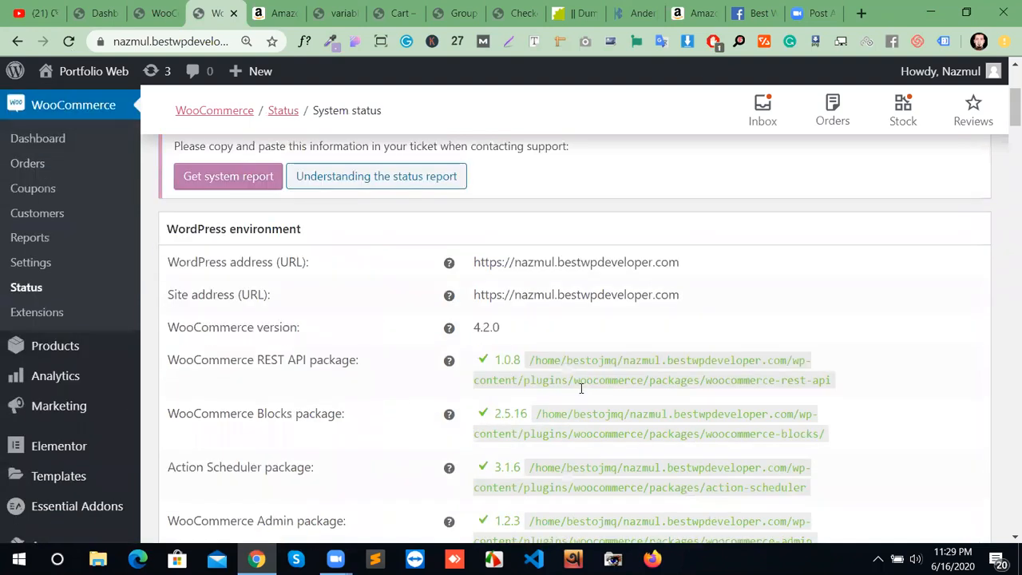
pyautogui.scroll(-2, 426, 427)
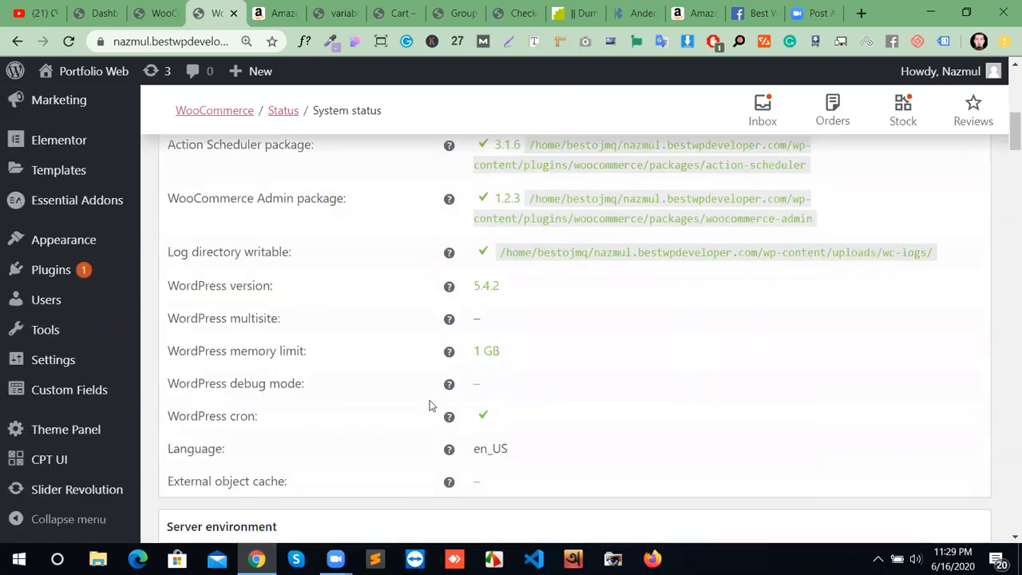
pyautogui.scroll(-5, 268, 373)
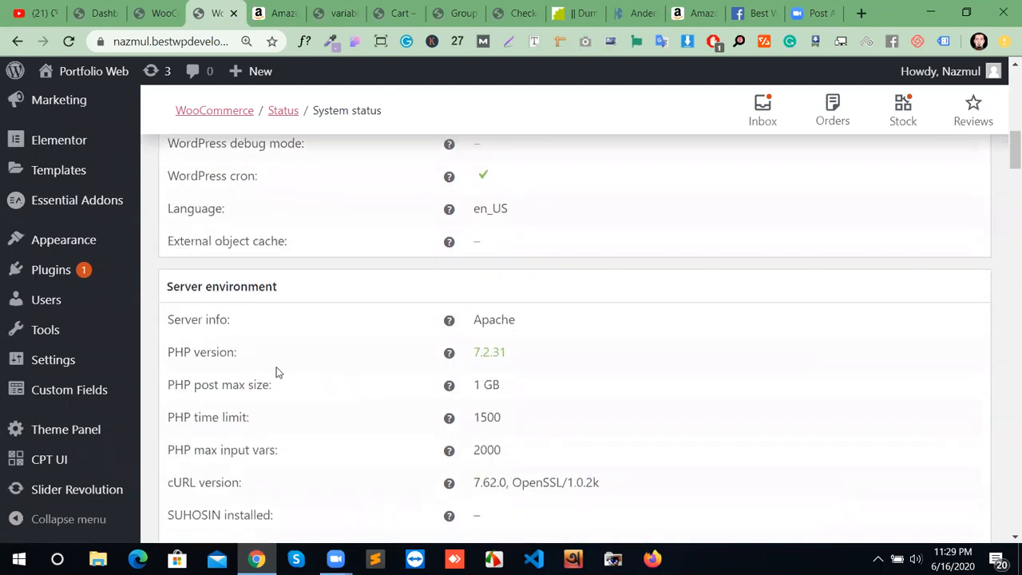
pyautogui.scroll(-7, 404, 406)
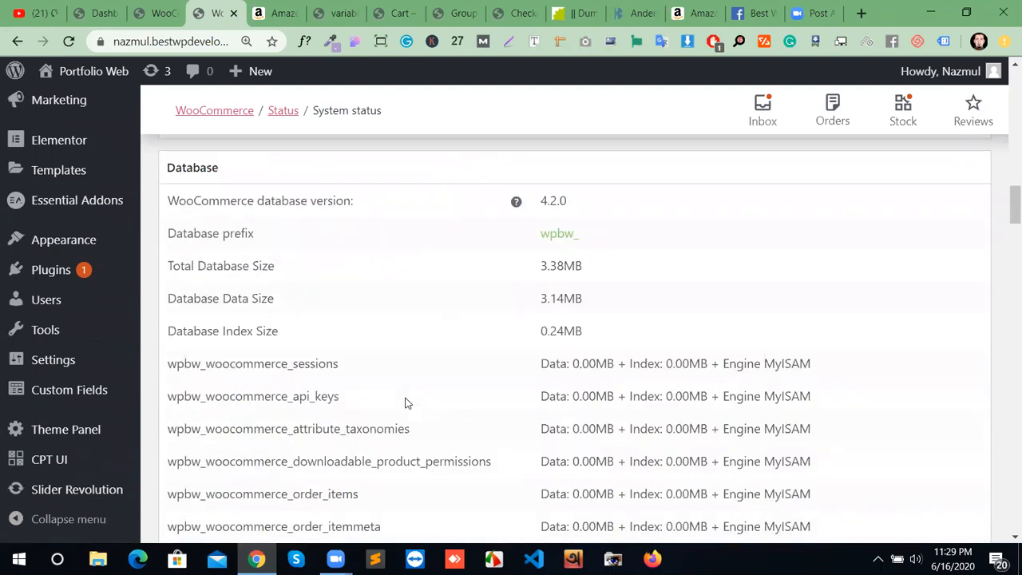
pyautogui.scroll(-17, 481, 427)
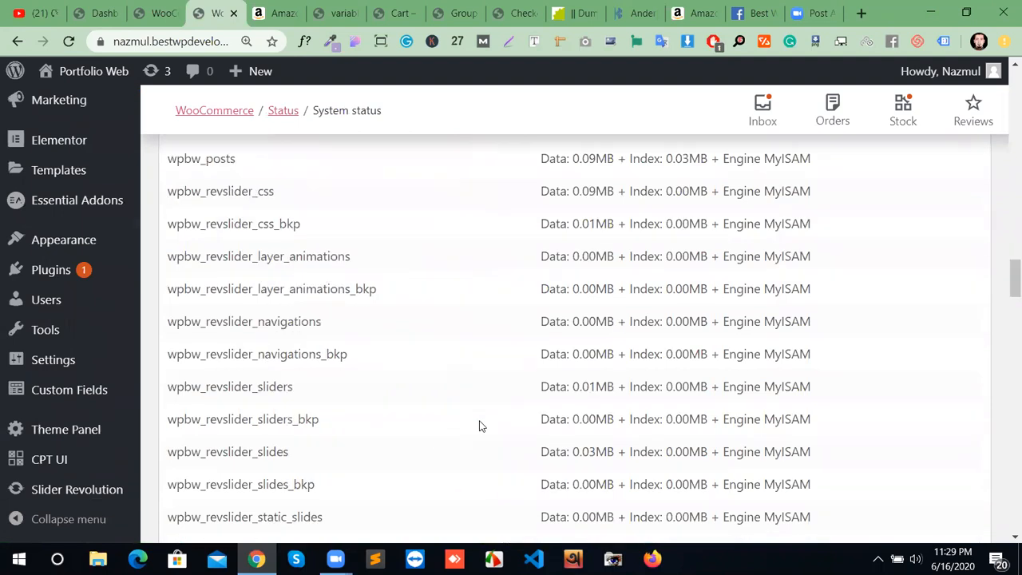
pyautogui.scroll(-12, 480, 423)
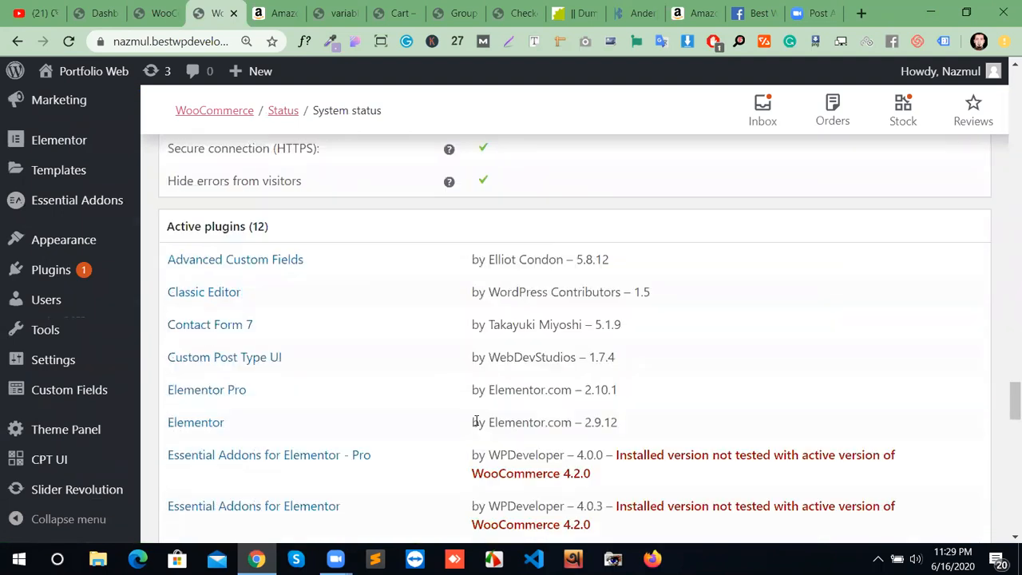
pyautogui.scroll(-7, 472, 421)
pyautogui.scroll(15, 452, 395)
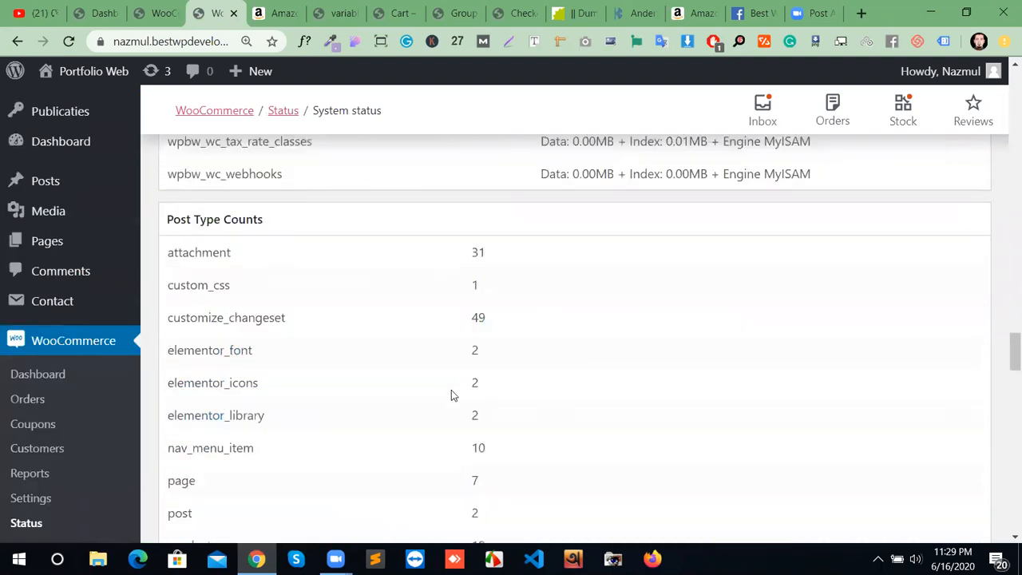
# Step: Open the WooCommerce Extensions page and look over the featured Subscriptions, Bookings and Memberships extensions
pyautogui.scroll(-3, 68, 447)
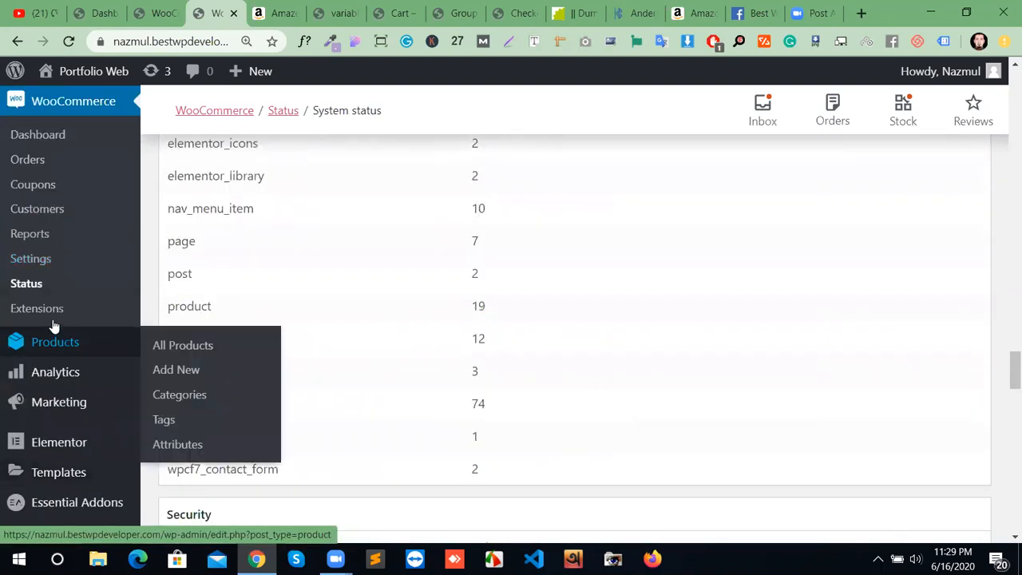
pyautogui.click(45, 310)
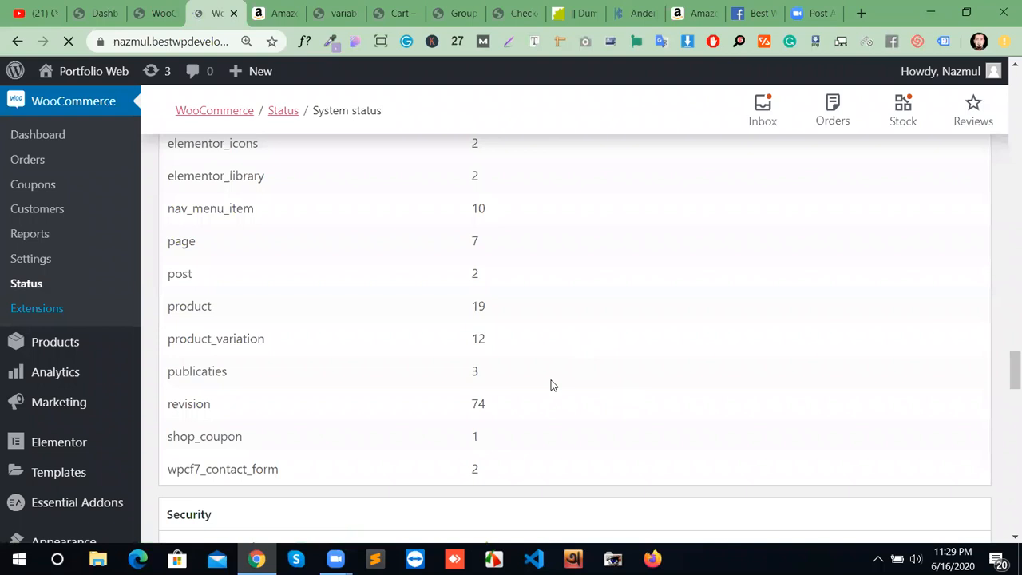
pyautogui.scroll(-3, 609, 392)
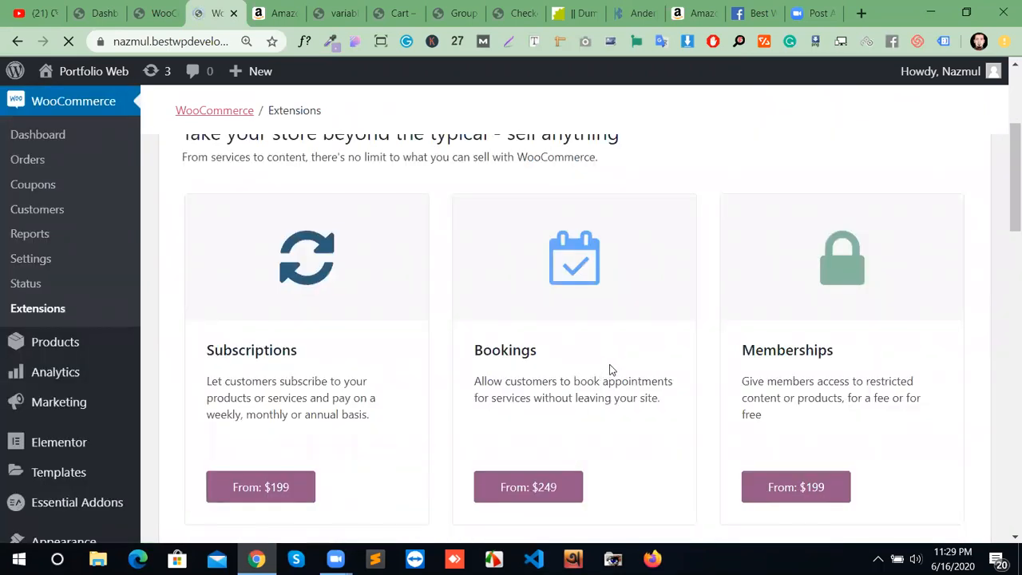
pyautogui.scroll(-2, 610, 370)
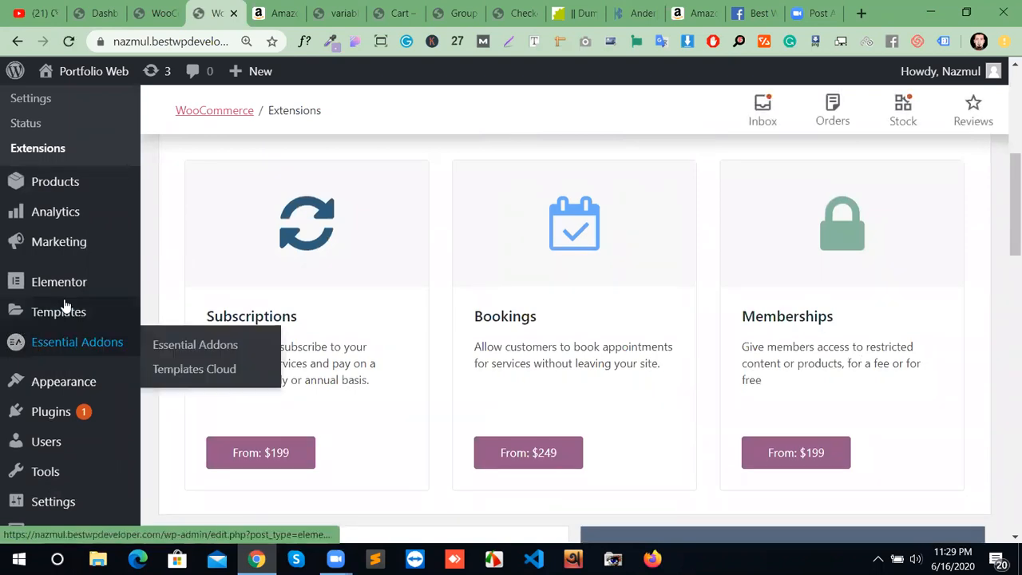
# Step: Open the WooCommerce Orders list and open the newly placed order that has the Processing status
pyautogui.moveTo(62, 381)
pyautogui.scroll(4, 66, 374)
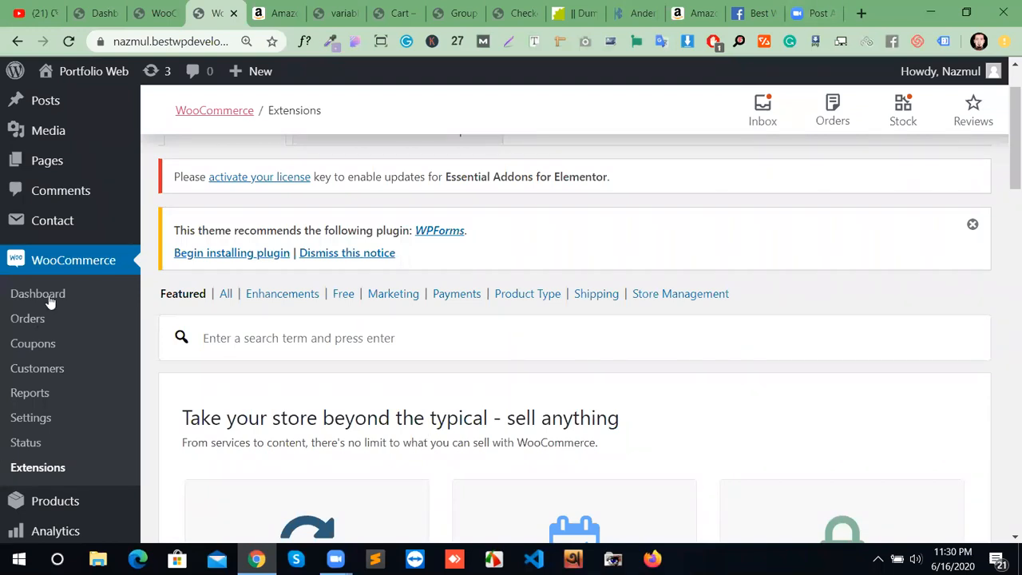
pyautogui.scroll(-3, 80, 304)
pyautogui.click(32, 163)
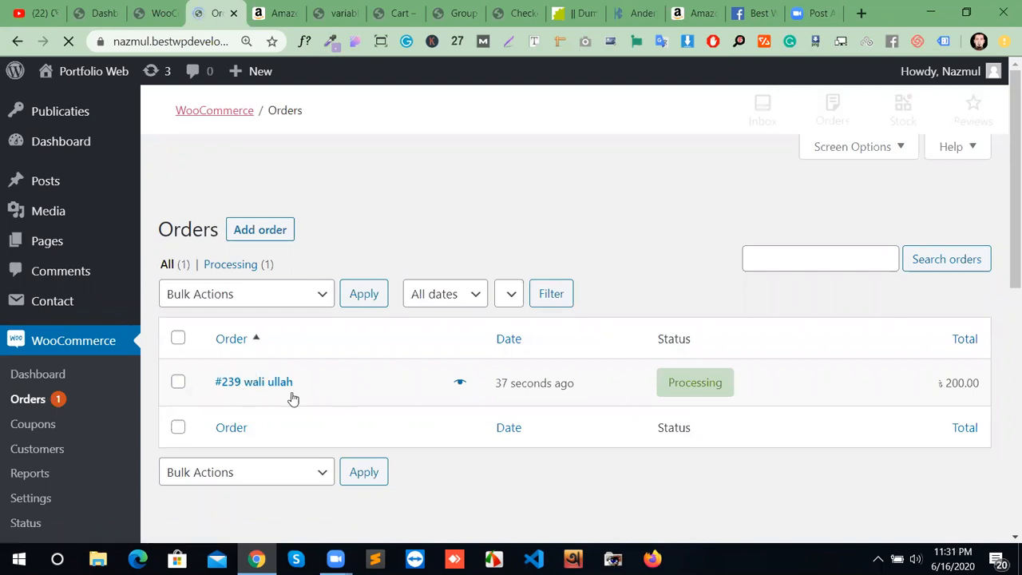
pyautogui.scroll(-2, 376, 437)
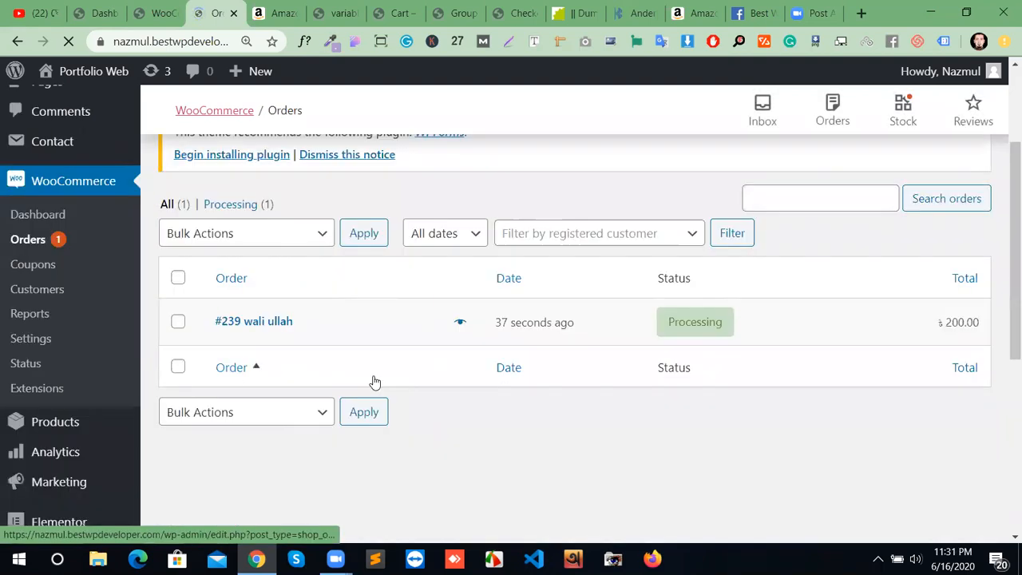
pyautogui.click(238, 323)
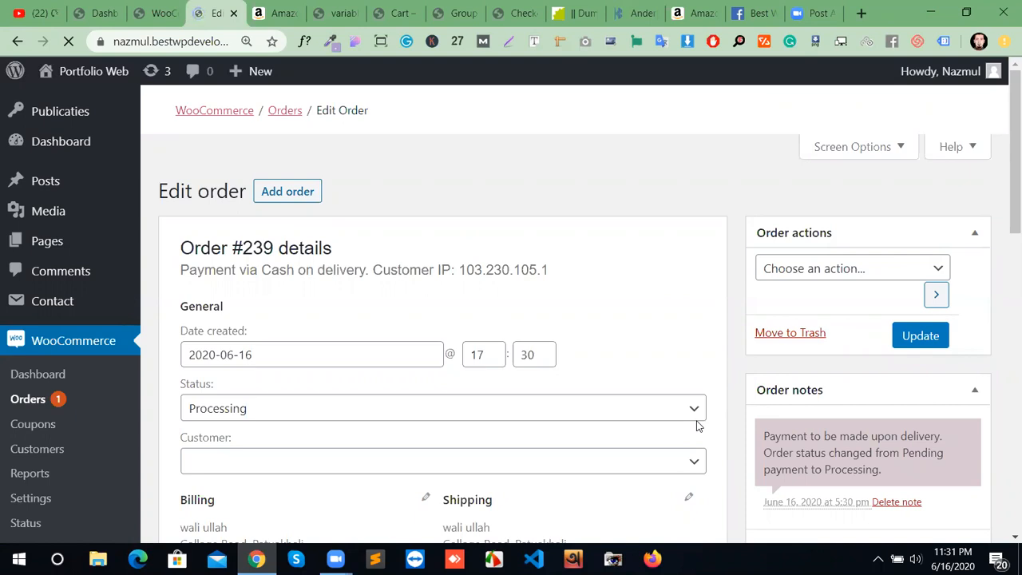
# Step: Examine the order's status, billing and shipping details, customer contact fields, ordered item, shipping line, totals and order notes
pyautogui.scroll(-1, 591, 413)
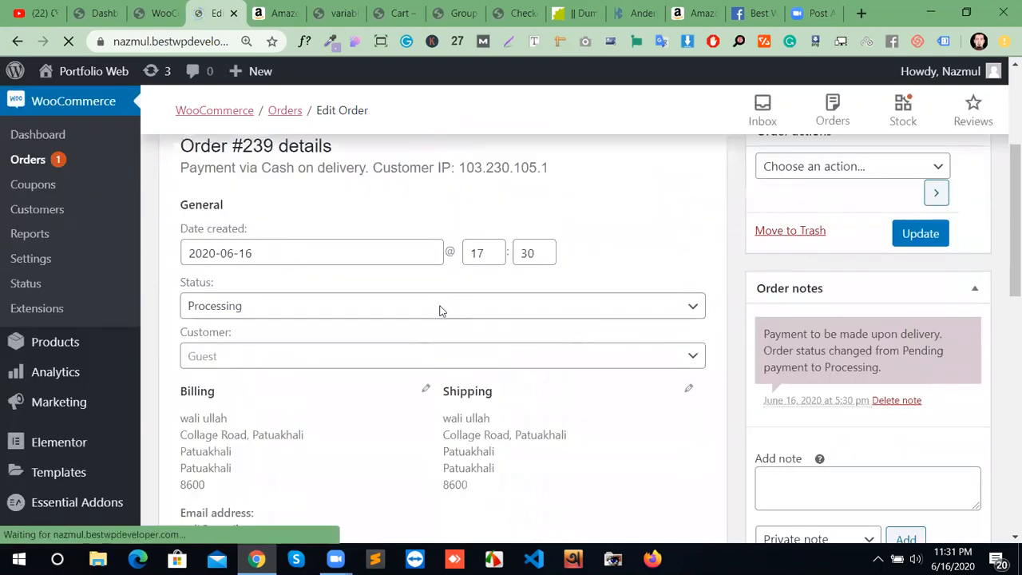
pyautogui.scroll(-1, 360, 332)
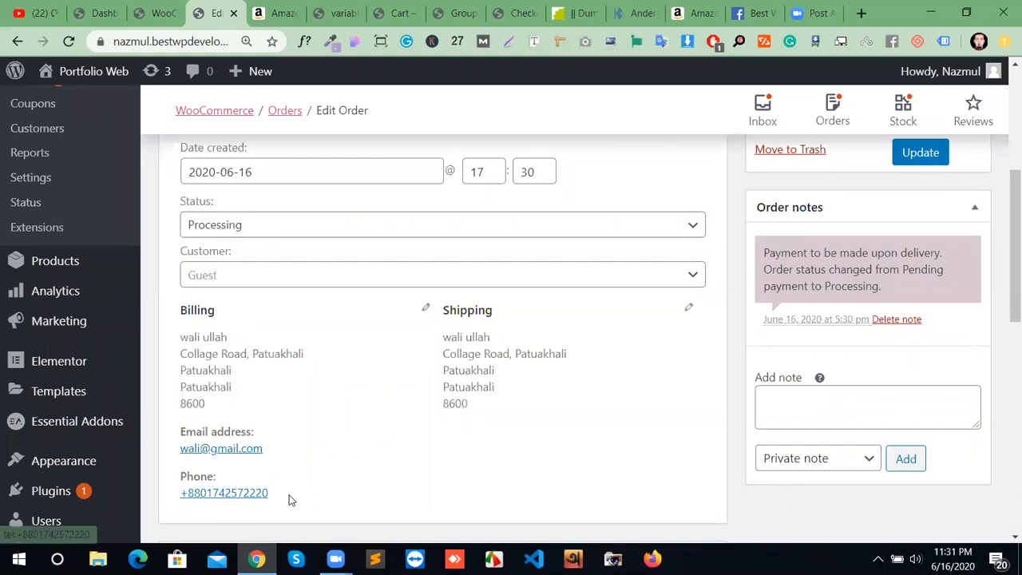
pyautogui.scroll(3, 488, 488)
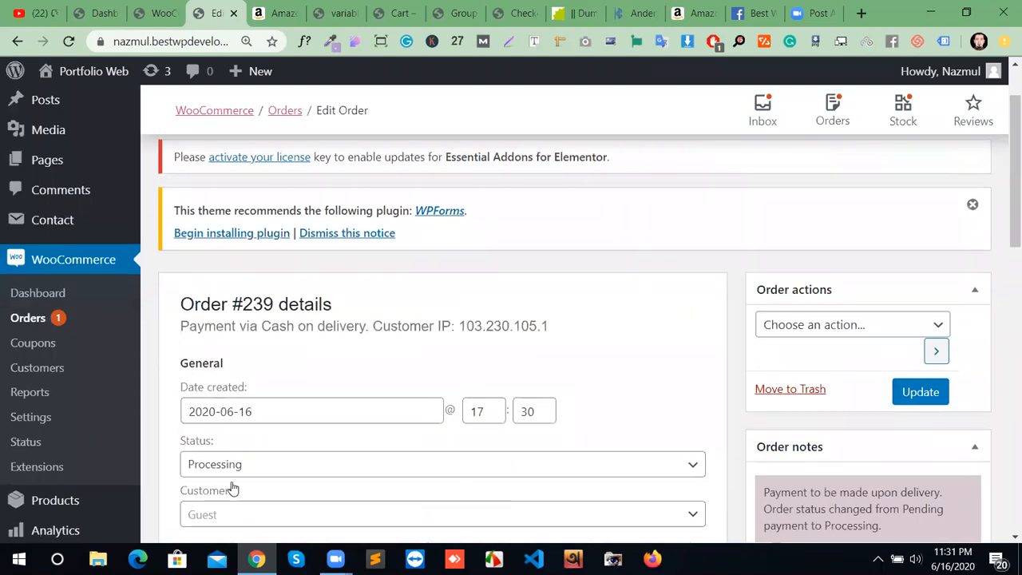
pyautogui.scroll(-5, 240, 479)
pyautogui.scroll(5, 261, 469)
pyautogui.scroll(-5, 266, 461)
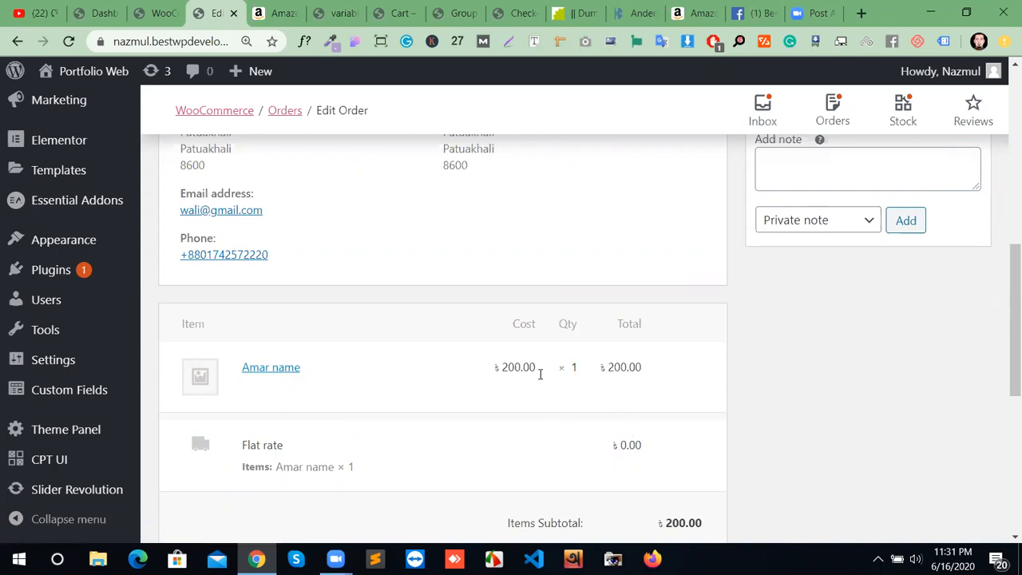
pyautogui.scroll(-1, 645, 443)
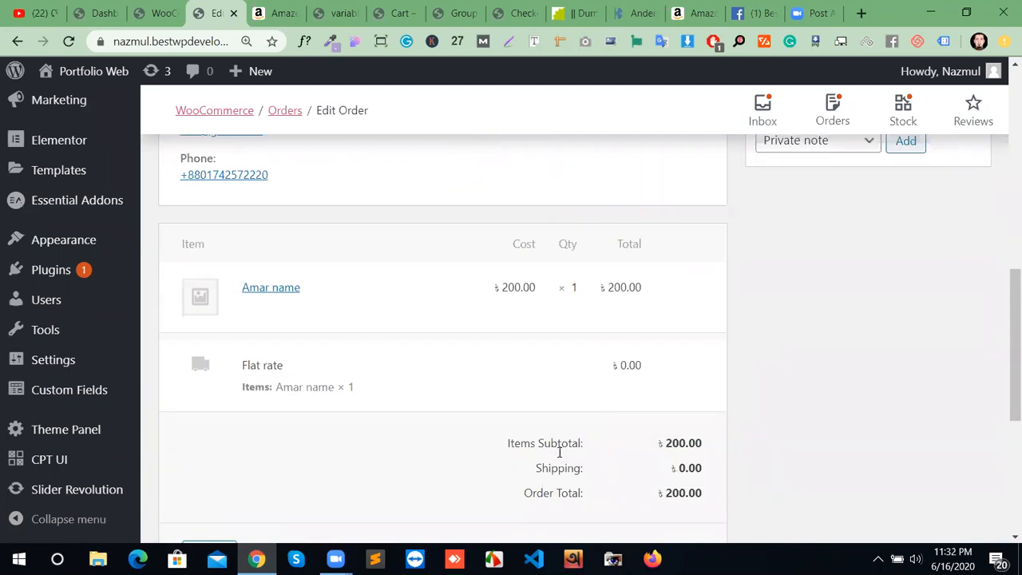
pyautogui.scroll(-4, 559, 488)
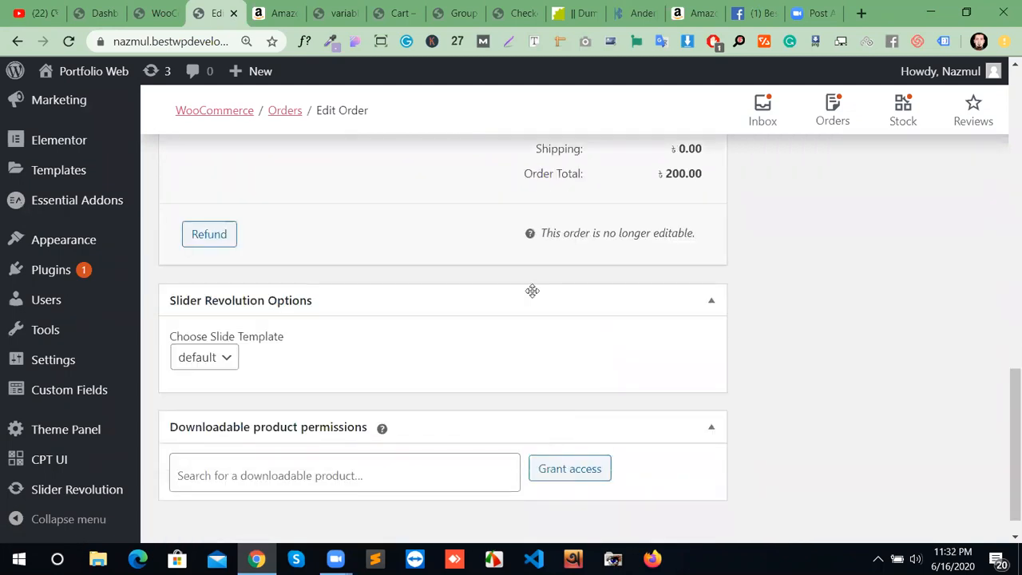
pyautogui.scroll(10, 688, 464)
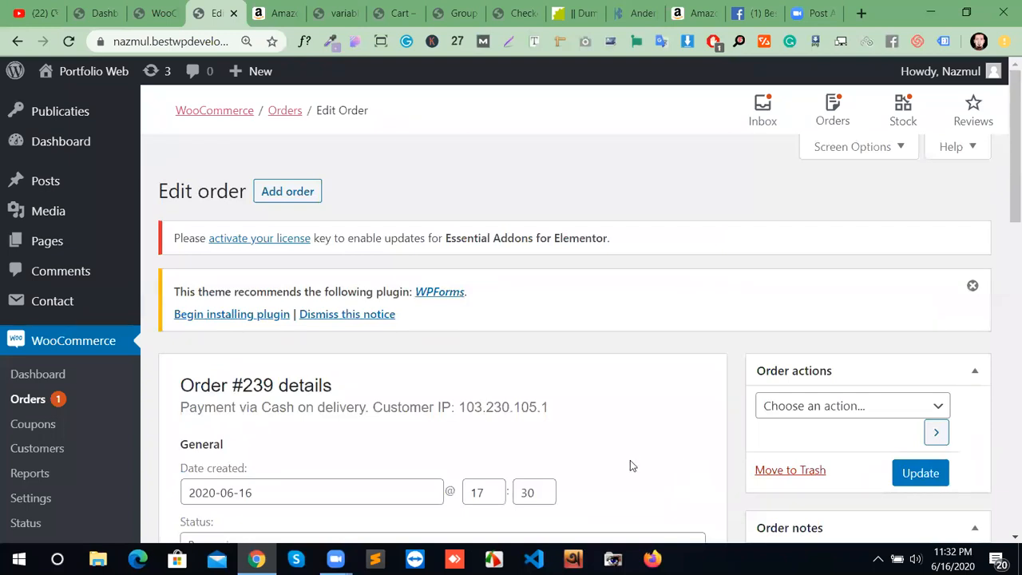
pyautogui.scroll(-4, 631, 435)
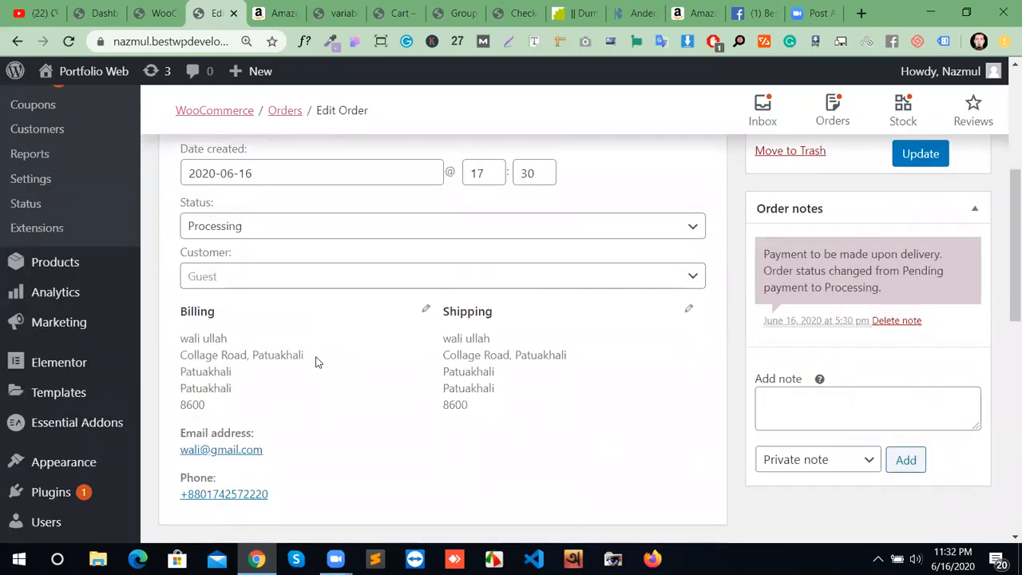
pyautogui.scroll(4, 456, 388)
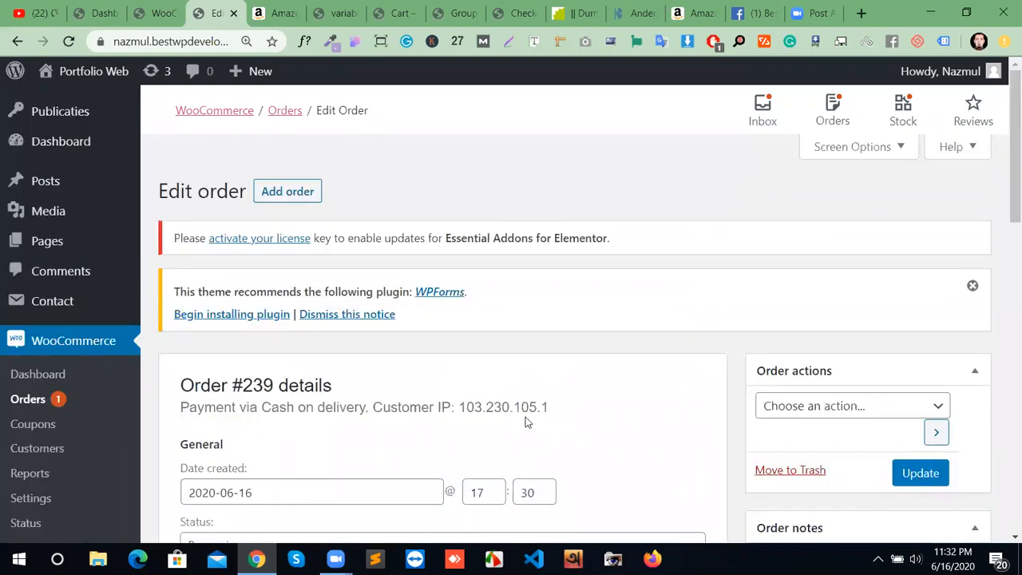
# Step: Try the order's status options in turn, choosing Pending payment, On hold, Completed and Cancelled
pyautogui.scroll(-3, 477, 427)
pyautogui.click(556, 319)
pyautogui.click(568, 315)
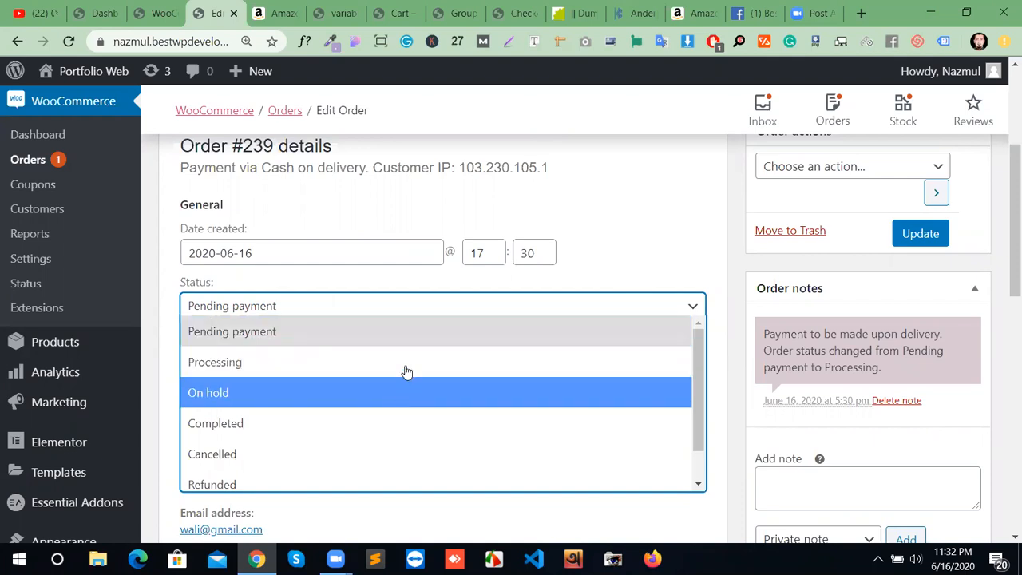
pyautogui.click(348, 392)
pyautogui.click(582, 312)
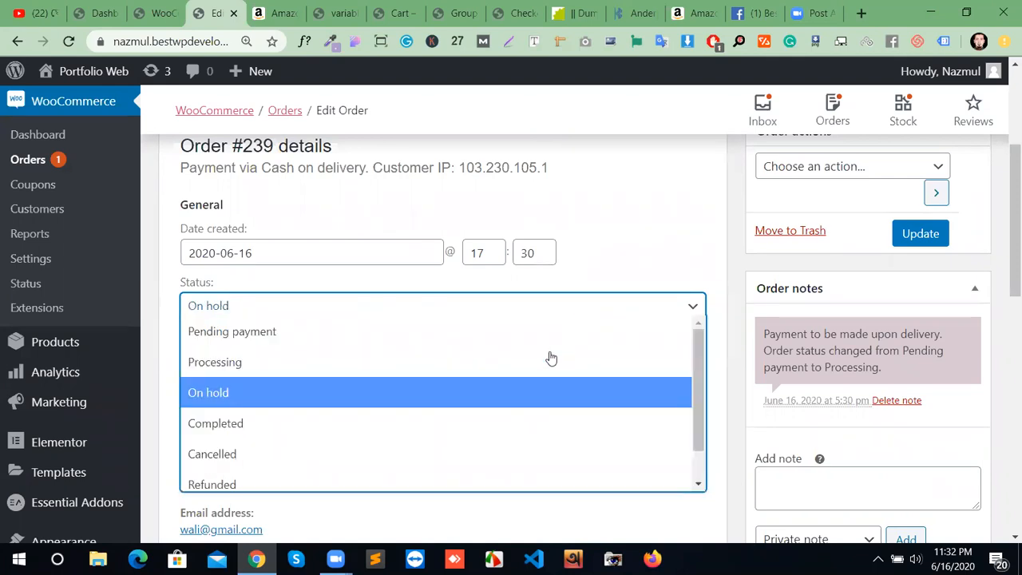
pyautogui.click(513, 438)
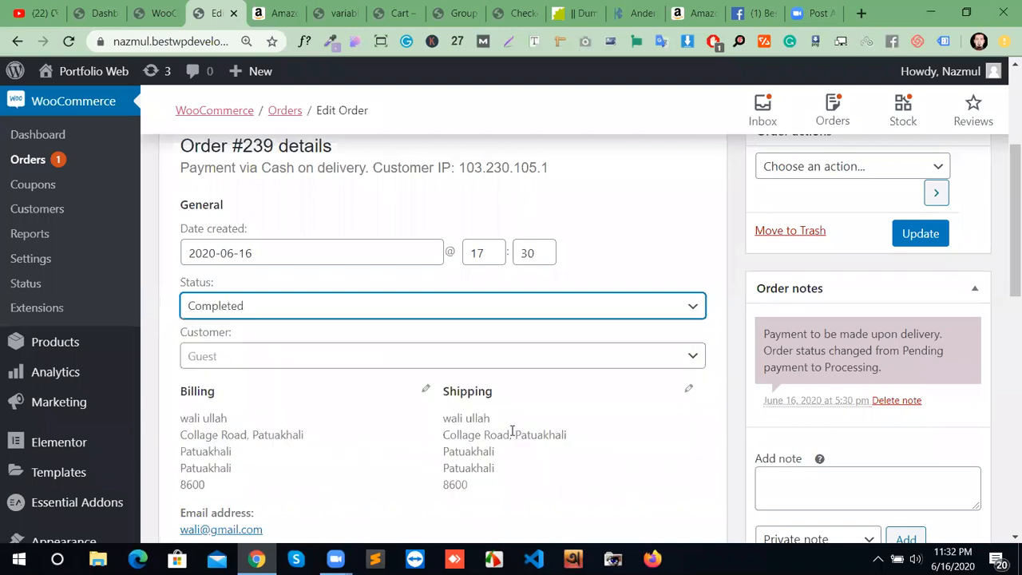
pyautogui.click(519, 313)
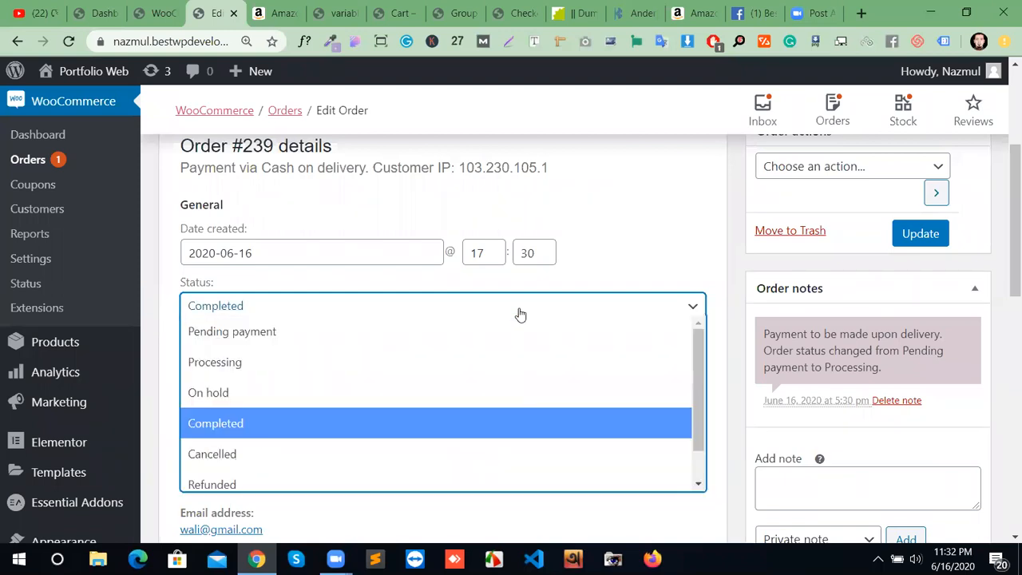
pyautogui.click(472, 453)
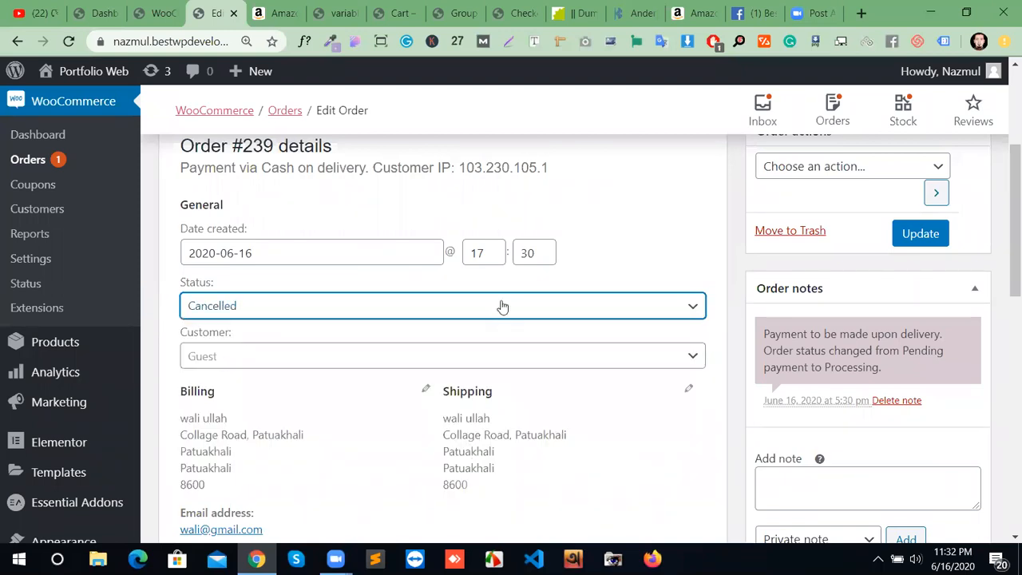
# Step: Set the order's status to Refunded, then check the customer selector and the full list of status options
pyautogui.click(502, 305)
pyautogui.click(472, 484)
pyautogui.click(569, 364)
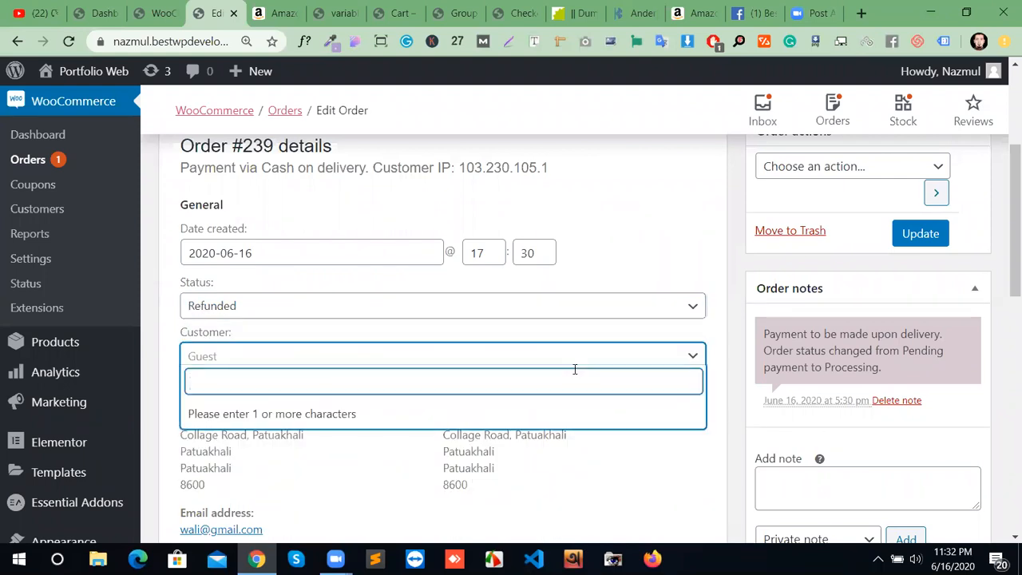
pyautogui.click(616, 304)
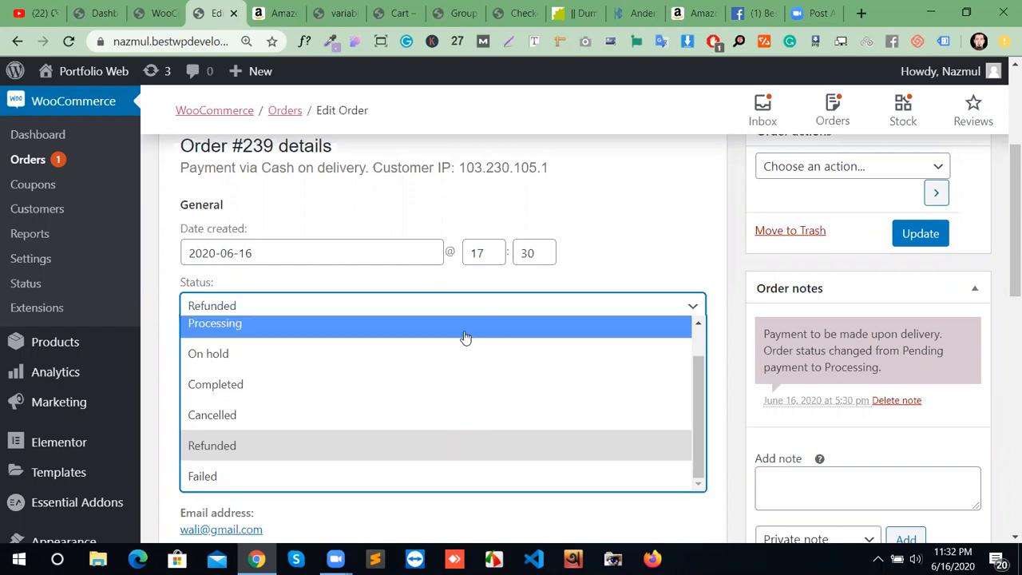
pyautogui.click(615, 264)
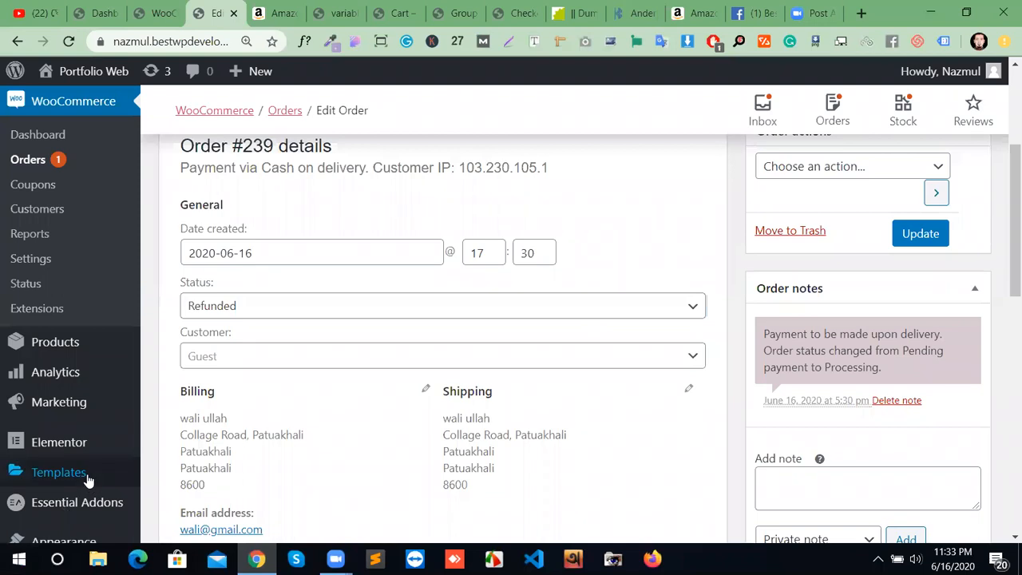
pyautogui.moveTo(88, 473)
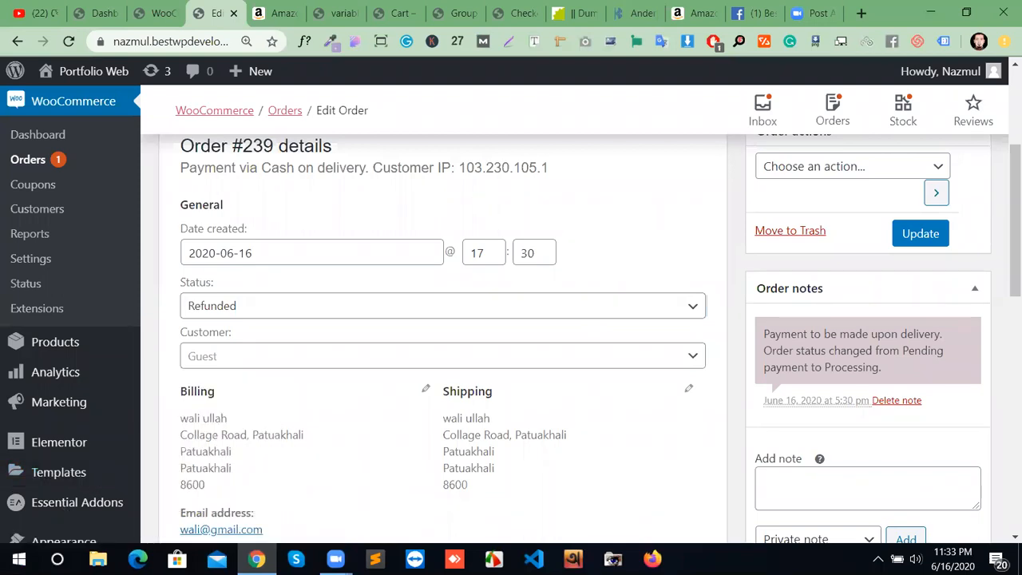